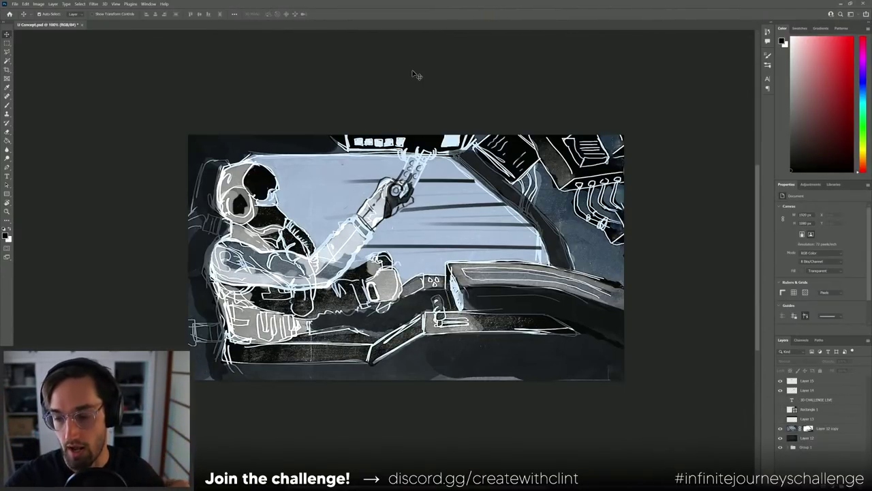
- Switch to Cinema 4D, collapse the Mode of Transportation and Camera groups, and open the File menu
key("alt+Tab")
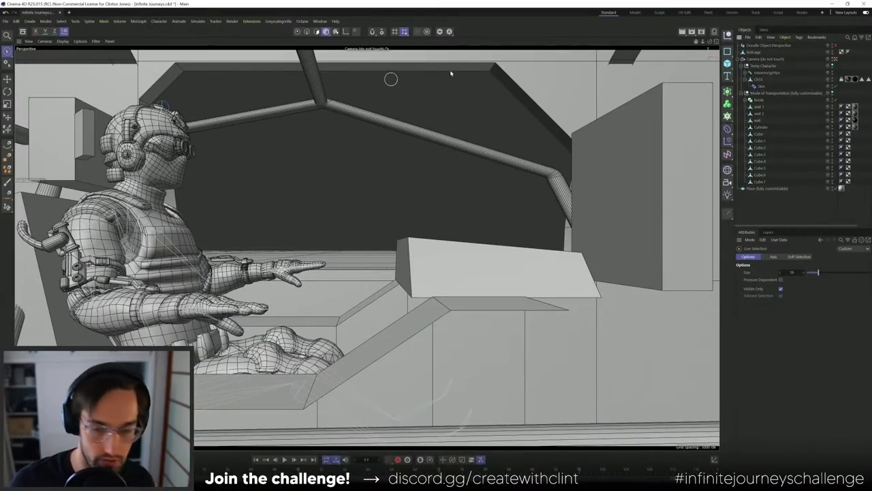
left_click(743, 94)
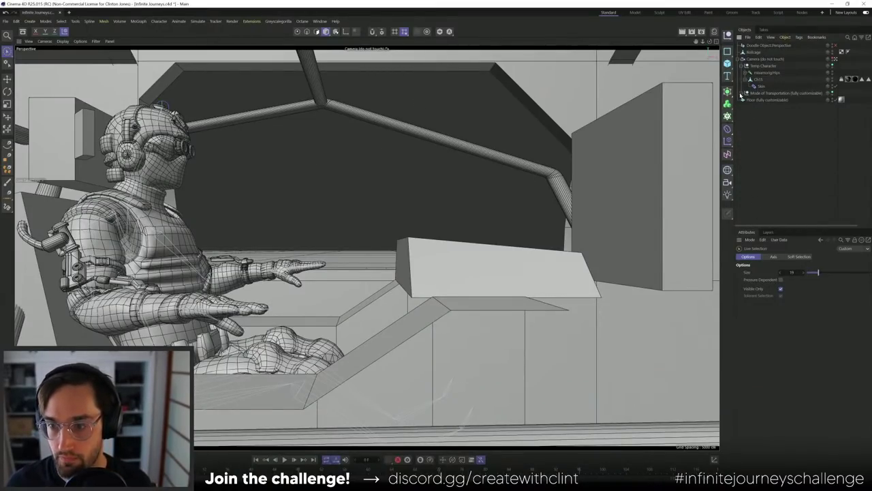
left_click(741, 60)
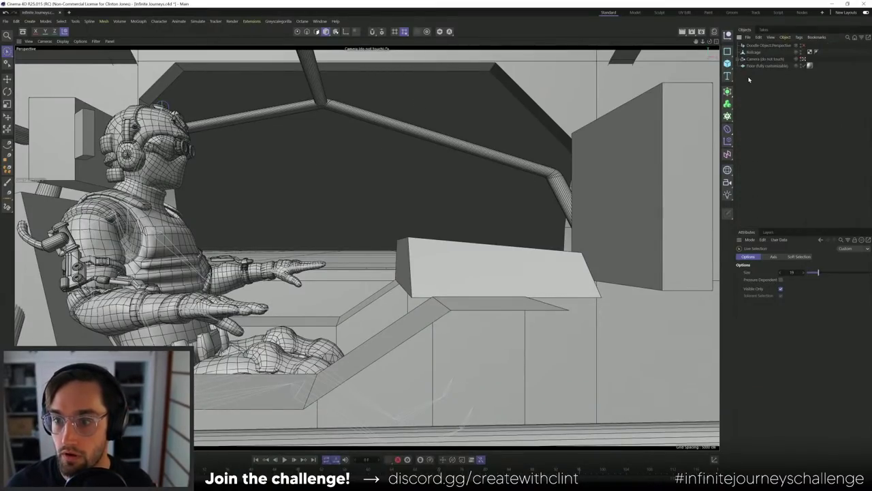
left_click(6, 21)
- Open InfiniteJourneys_v05 from 1. Infinite Journeys Announcement > vfx > projfile
left_click(20, 39)
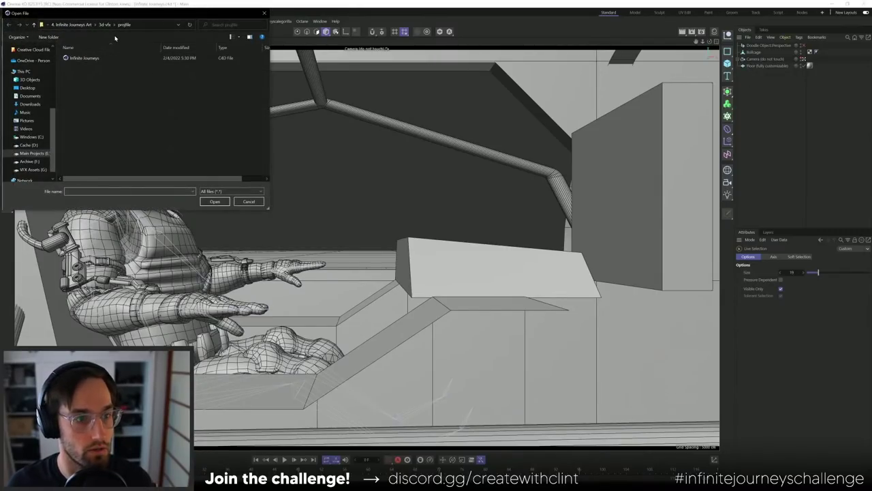
left_click_drag(53, 119, 56, 61)
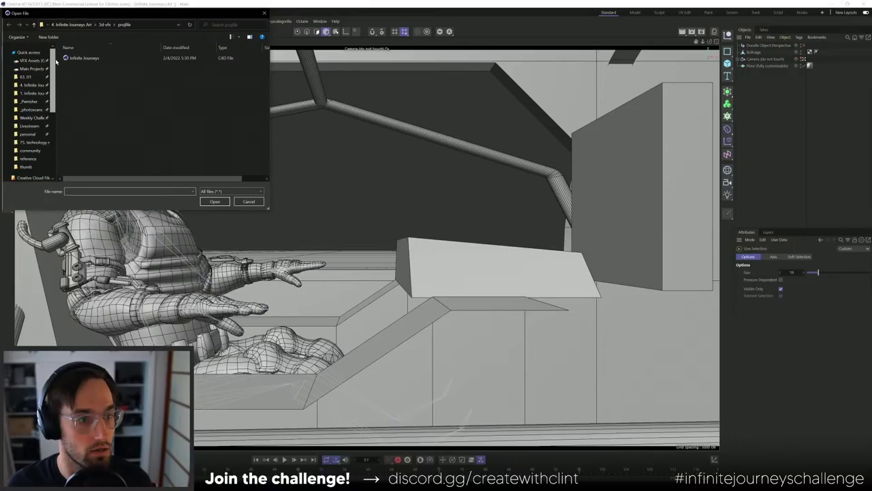
left_click(32, 93)
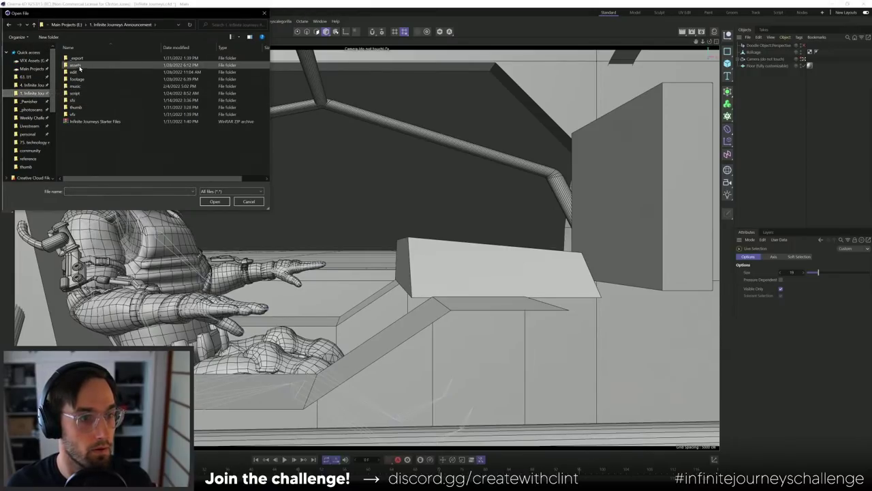
double_click(73, 114)
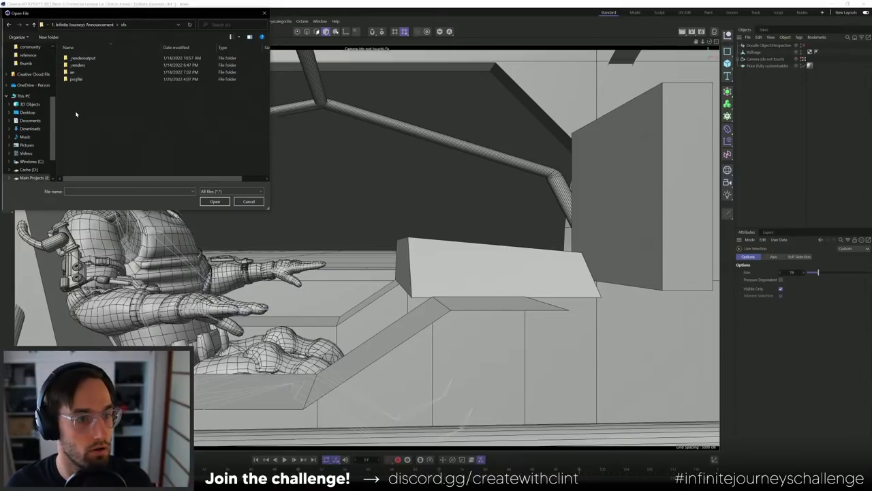
double_click(77, 80)
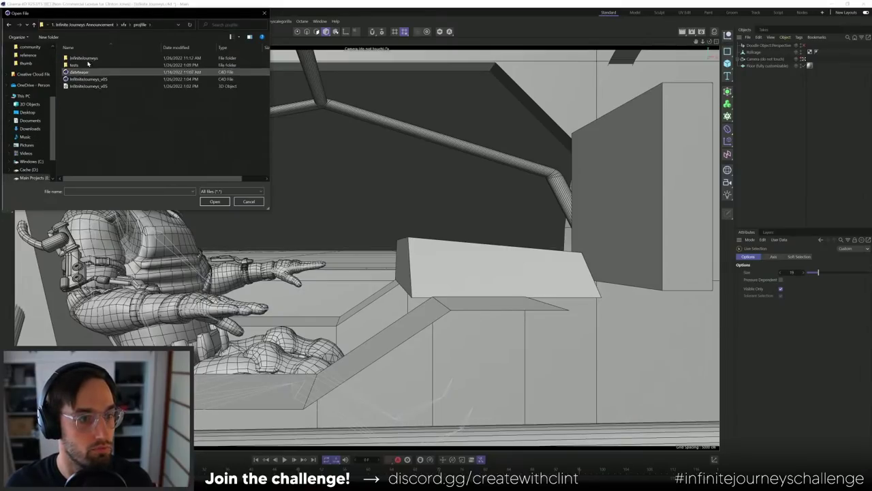
double_click(87, 80)
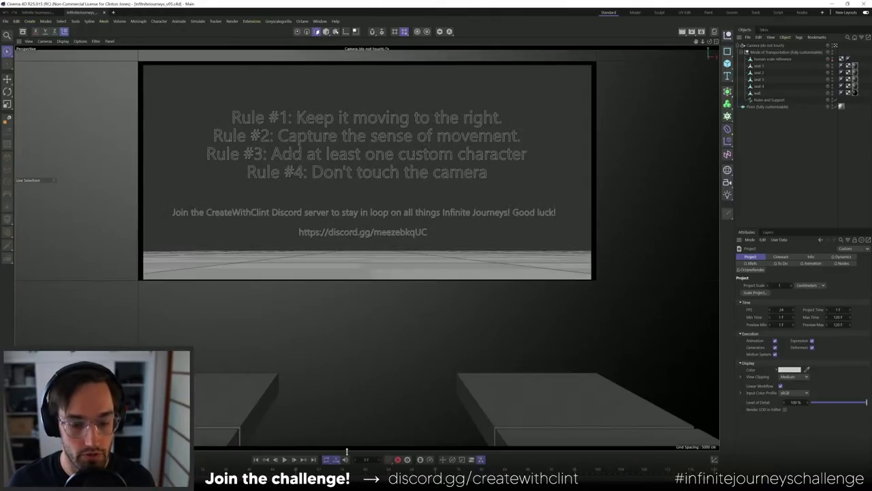
- Play and stop the title-card animation, then return to the Infinite Journeys cockpit document
left_click(285, 460)
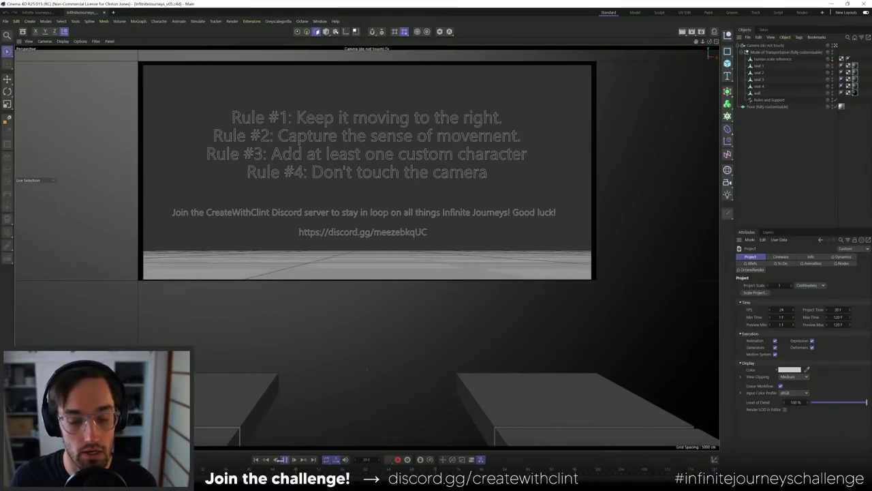
left_click(286, 460)
left_click(36, 12)
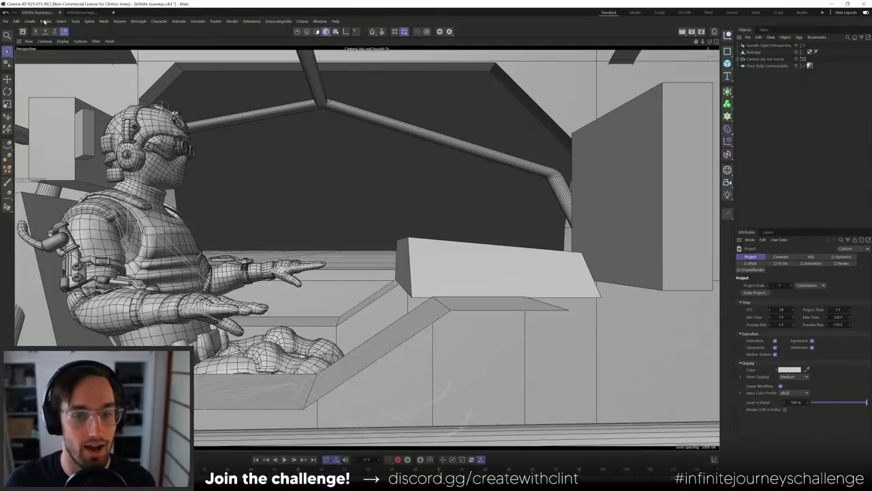
- Play the cockpit animation, rewind it to frame 1, and switch to the v05 title-card document
left_click(285, 459)
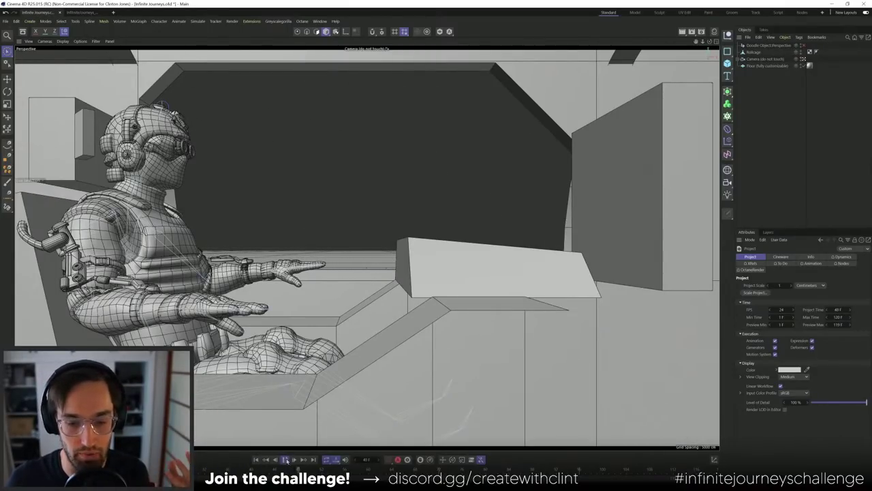
left_click(256, 459)
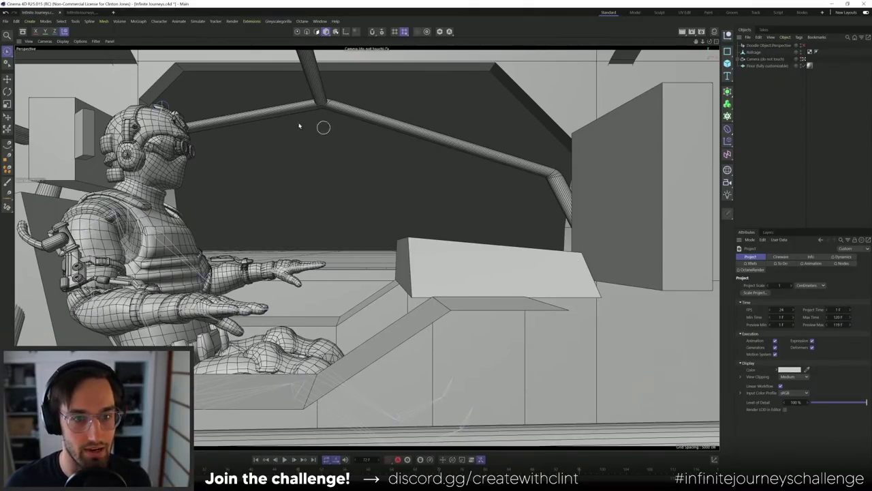
left_click(77, 13)
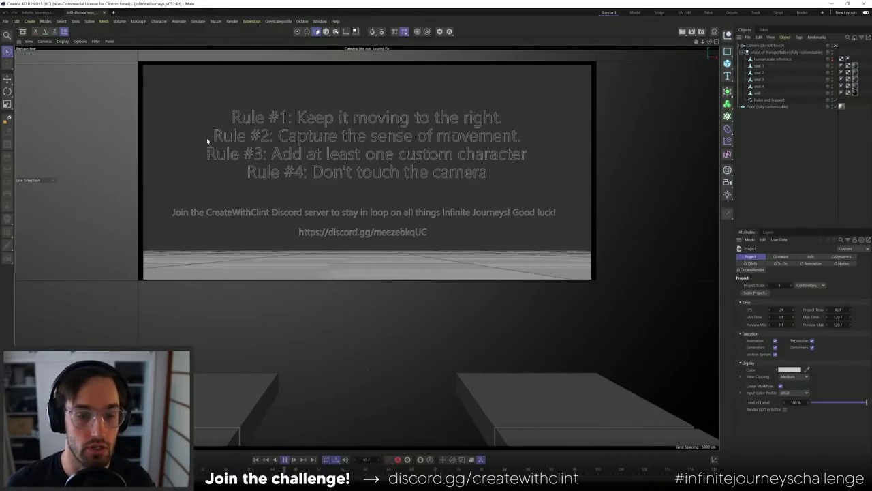
- Stop playback, rewind to frame 1, and return to the Infinite Journeys cockpit document
left_click(285, 459)
left_click(256, 459)
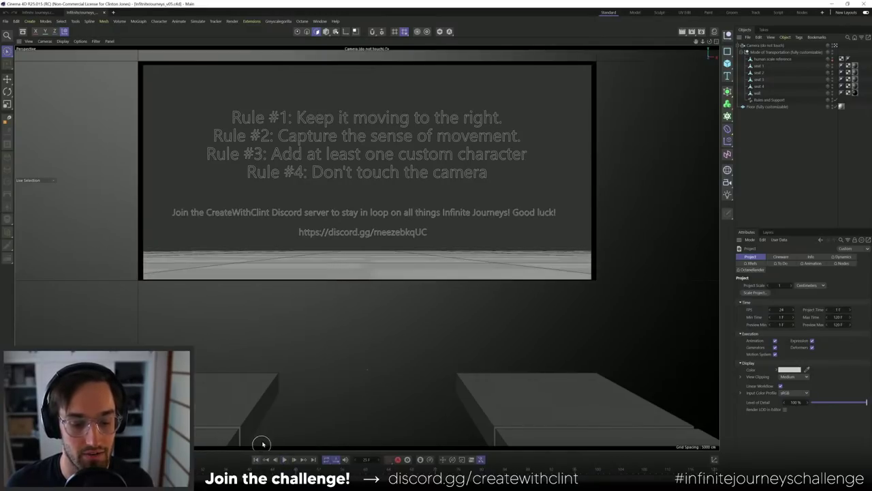
left_click(37, 13)
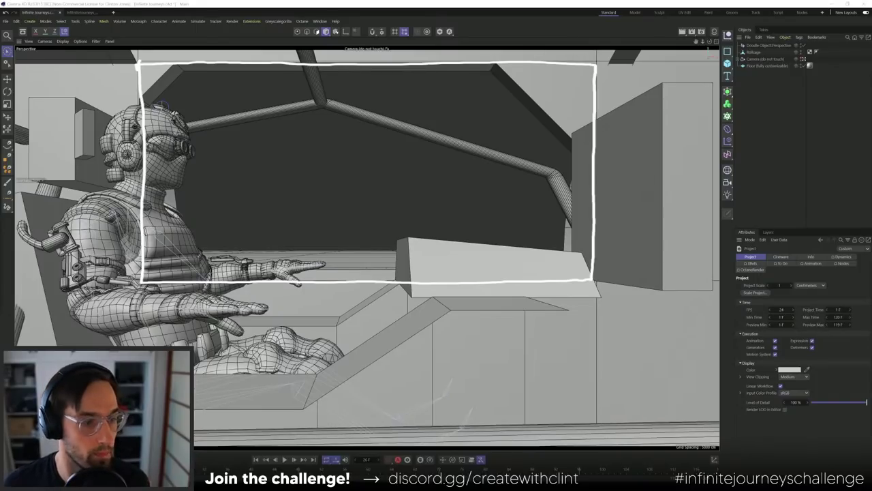
- View the v05 rules title card, return to the cockpit document, then switch to Photoshop
left_click(80, 13)
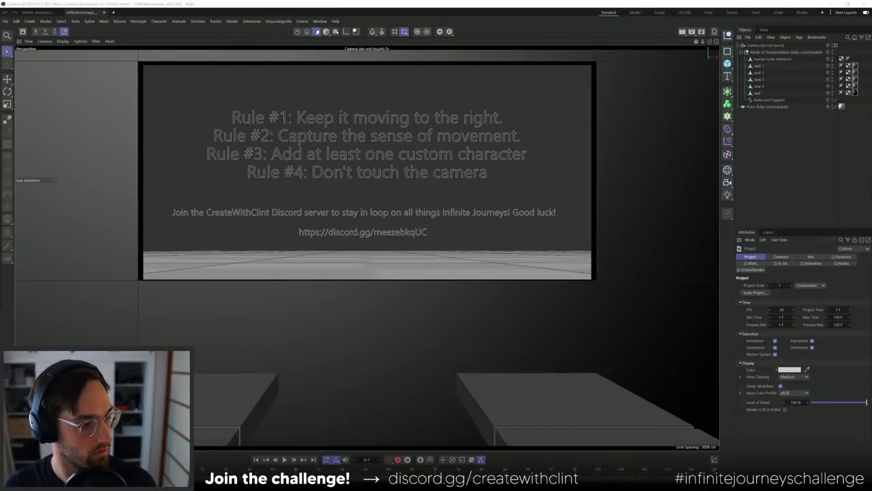
left_click(37, 13)
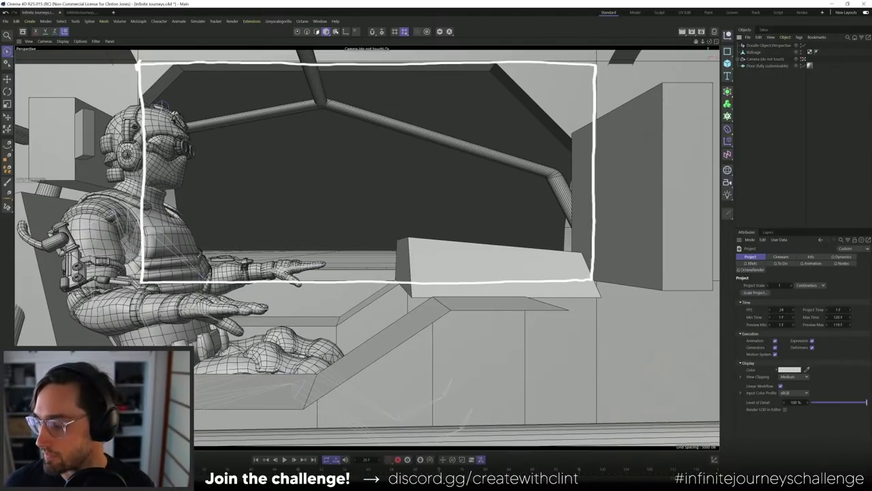
key("alt+Tab")
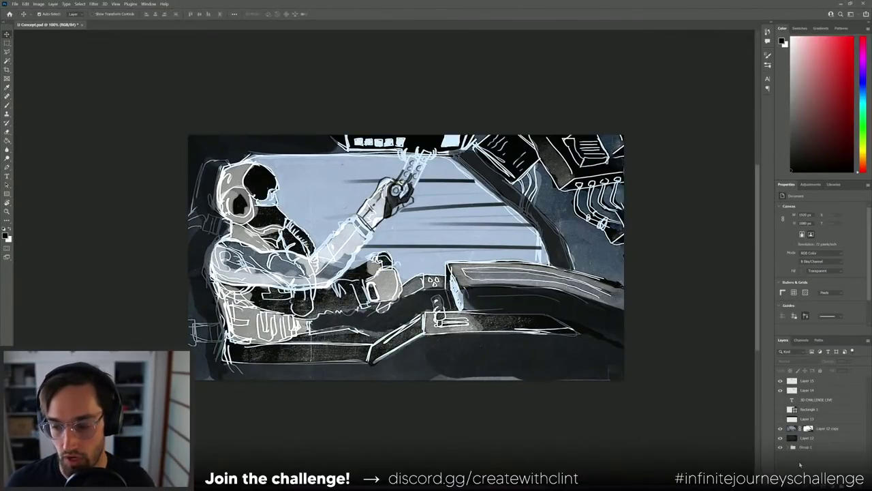
left_click_drag(782, 440, 780, 377)
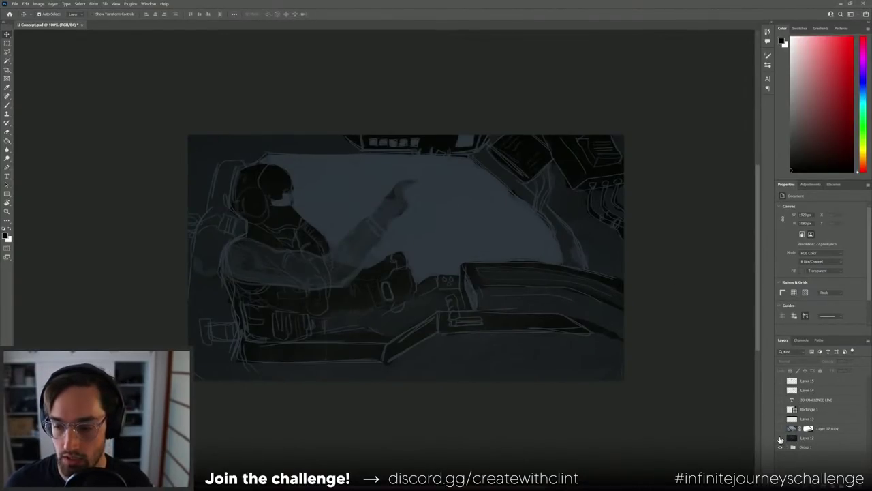
left_click_drag(780, 438, 780, 428)
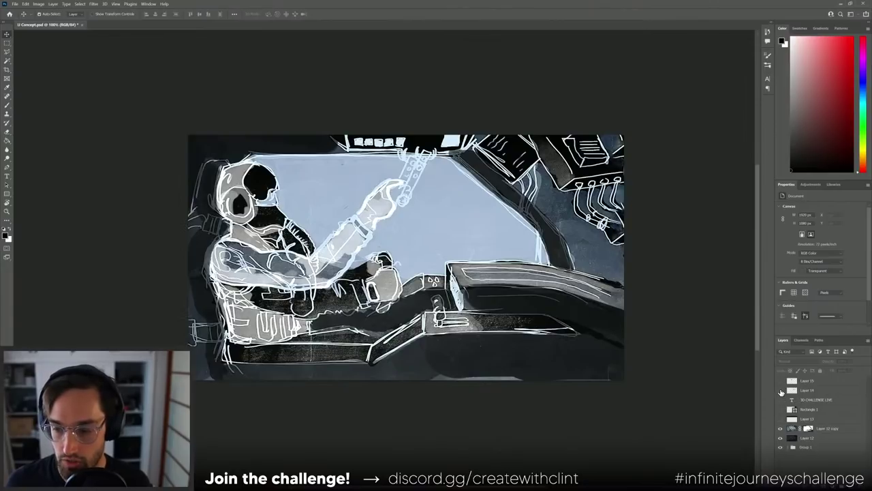
left_click_drag(781, 390, 785, 379)
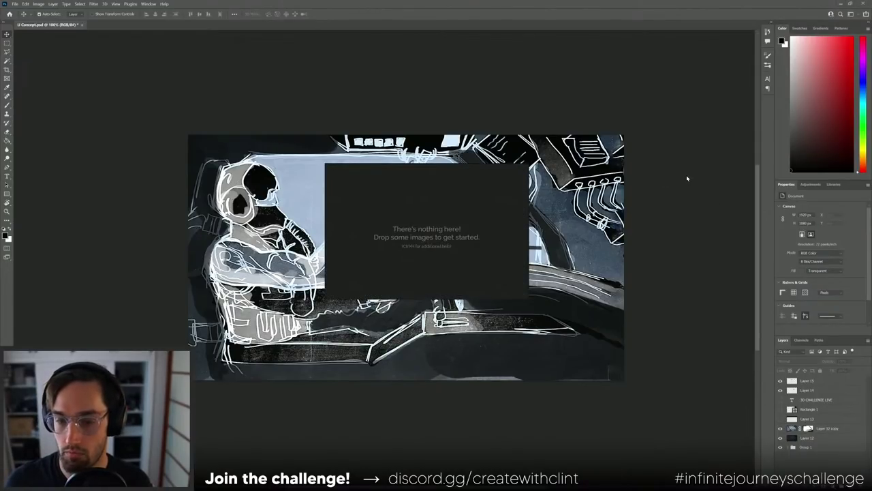
- Hide the empty PureRef board and bring the reference board full screen over the canvas
left_click_drag(432, 221, 441, 220)
key("alt+F4")
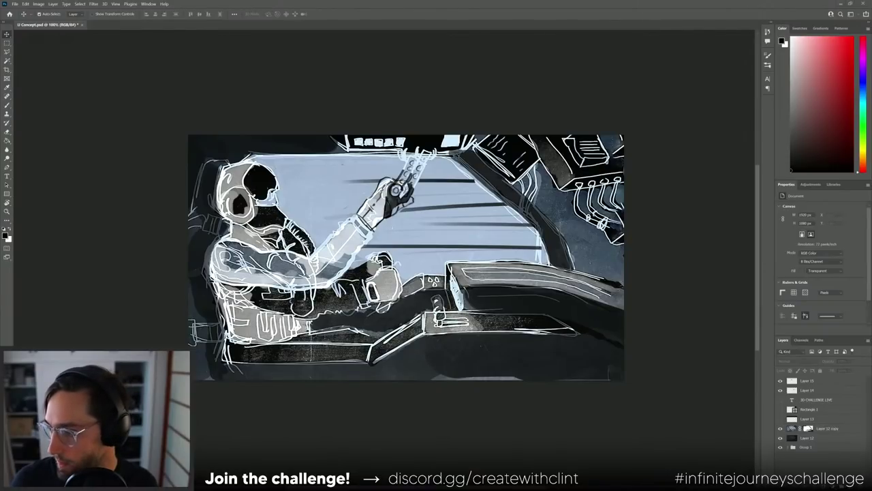
left_click_drag(871, 225, 431, 171)
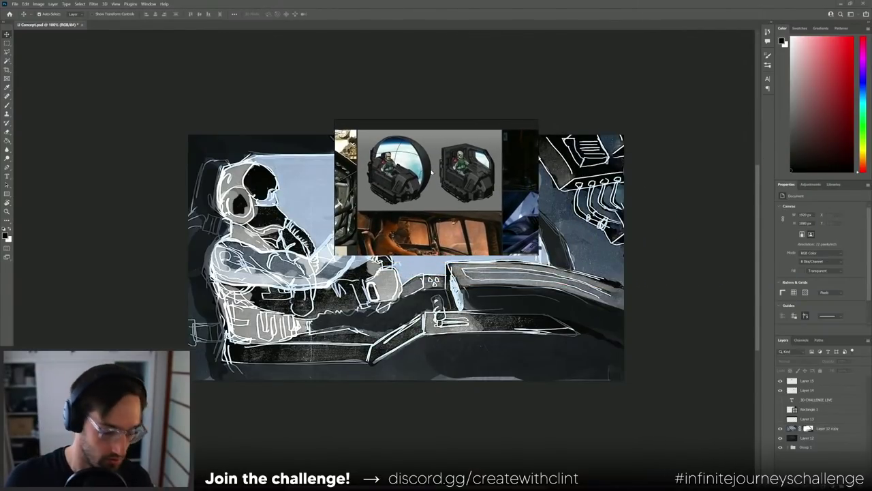
key("ctrl+f")
- Zoom into the reference board and frame the whole sci-fi bridge image
scroll(421, 235, "up", 2)
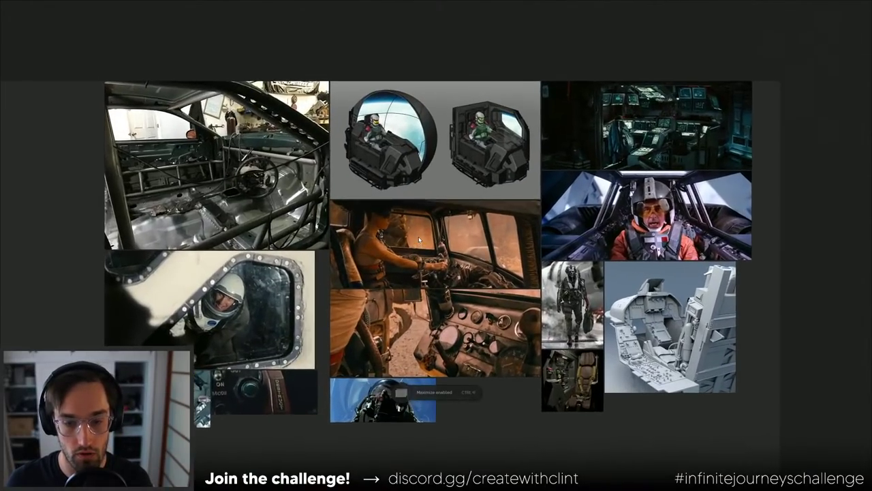
scroll(419, 239, "up", 2)
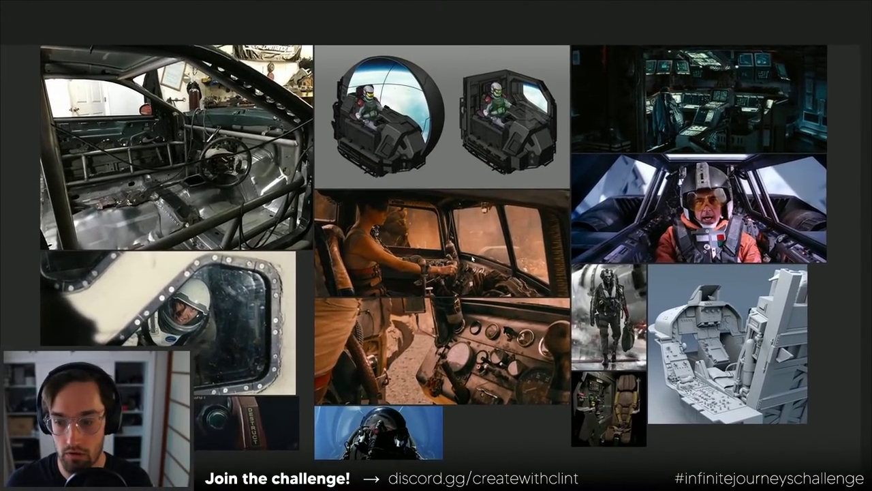
middle_click_drag(472, 259, 478, 256)
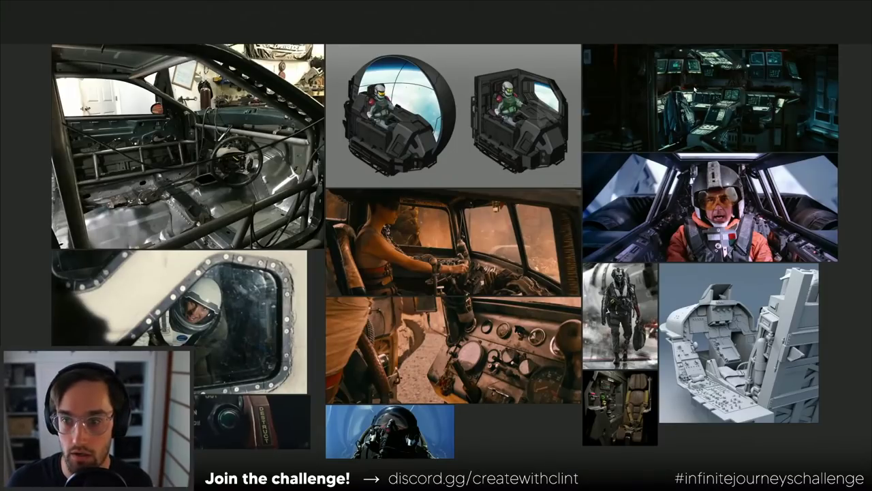
scroll(764, 82, "up", 5)
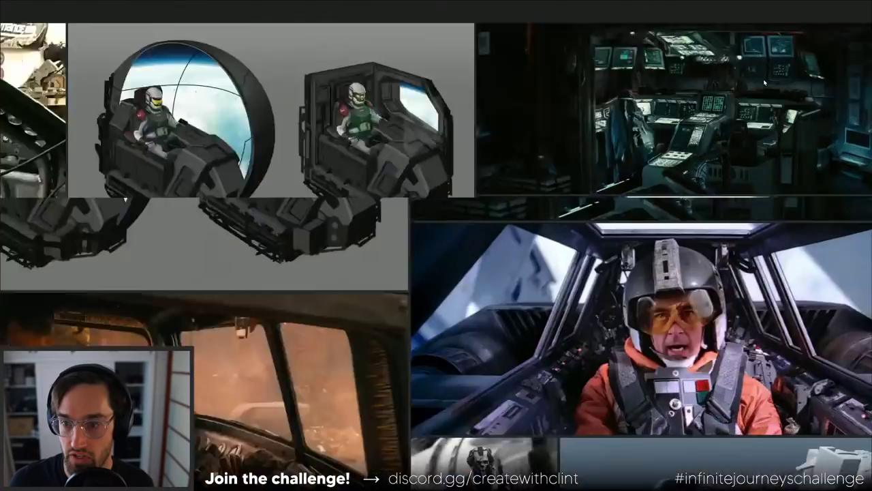
middle_click_drag(603, 174, 442, 235)
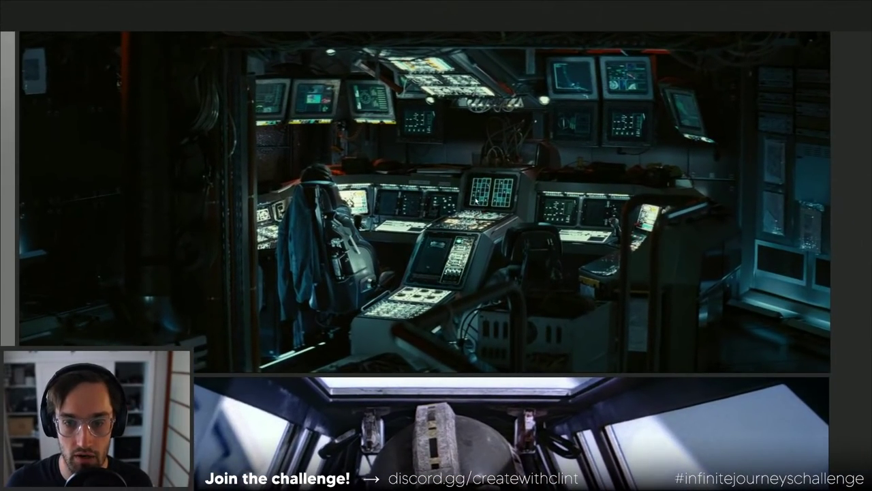
- Browse the control-room and truck-cab stills and the references below them
scroll(442, 235, "down", 2)
scroll(442, 235, "up", 1)
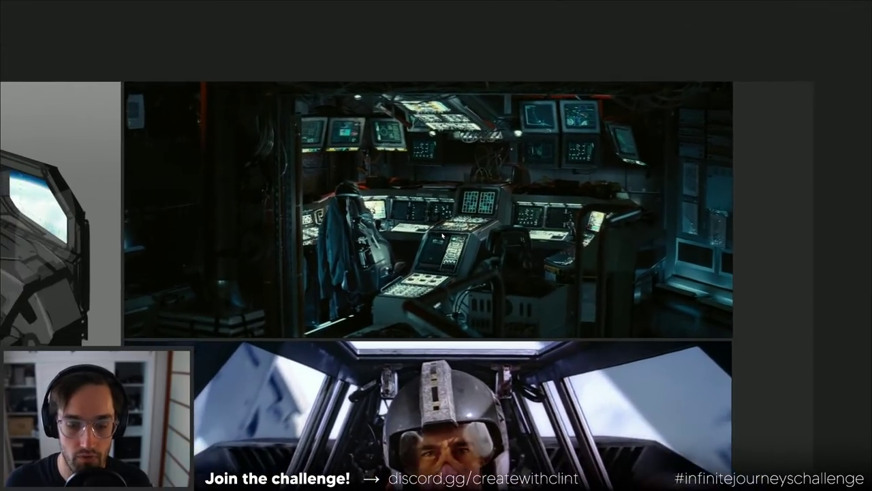
scroll(442, 235, "up", 2)
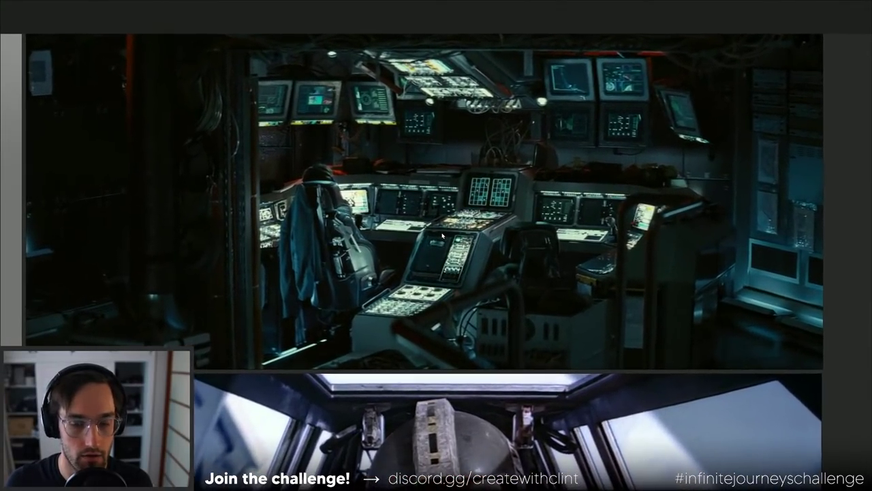
middle_click_drag(507, 179, 488, 212)
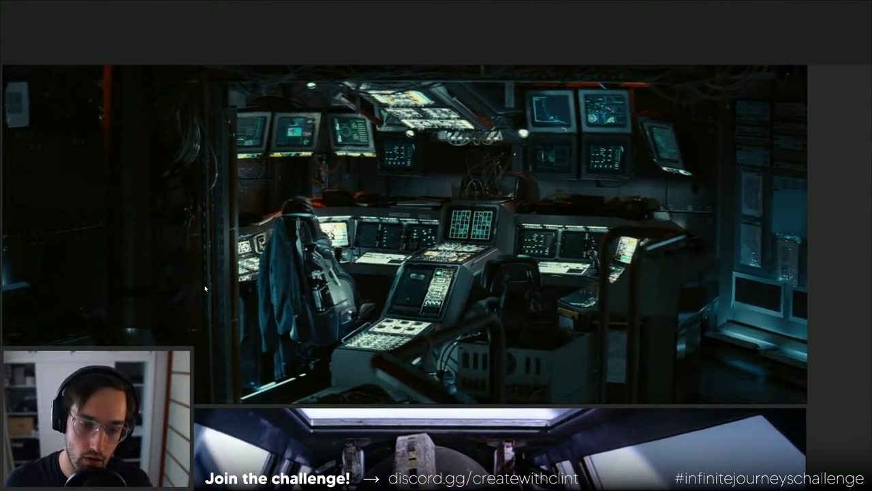
middle_click_drag(205, 290, 610, 262)
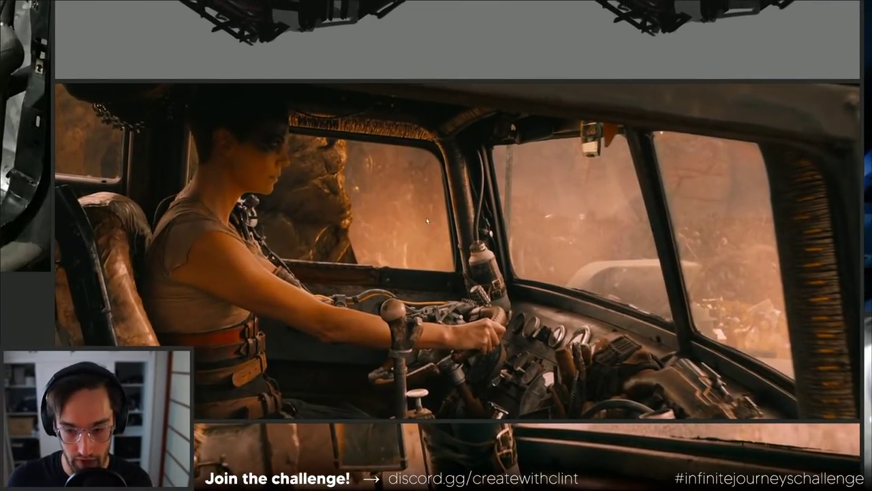
scroll(429, 295, "down", 8)
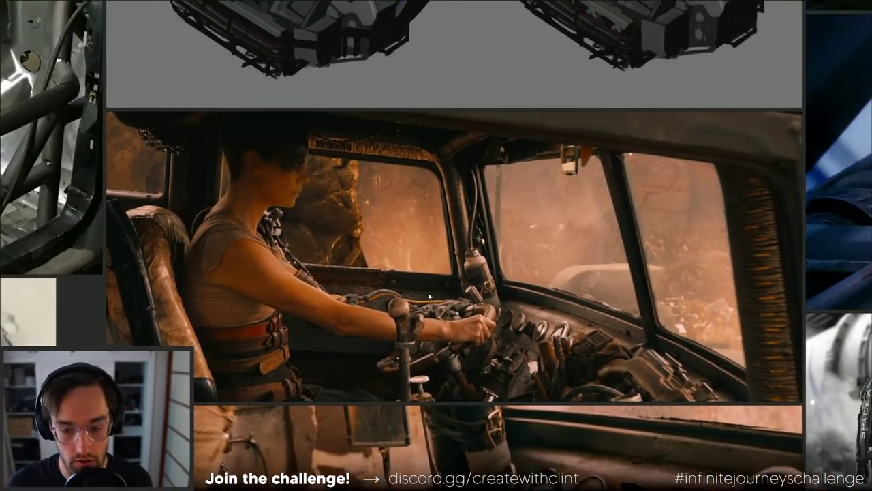
scroll(428, 298, "down", 3)
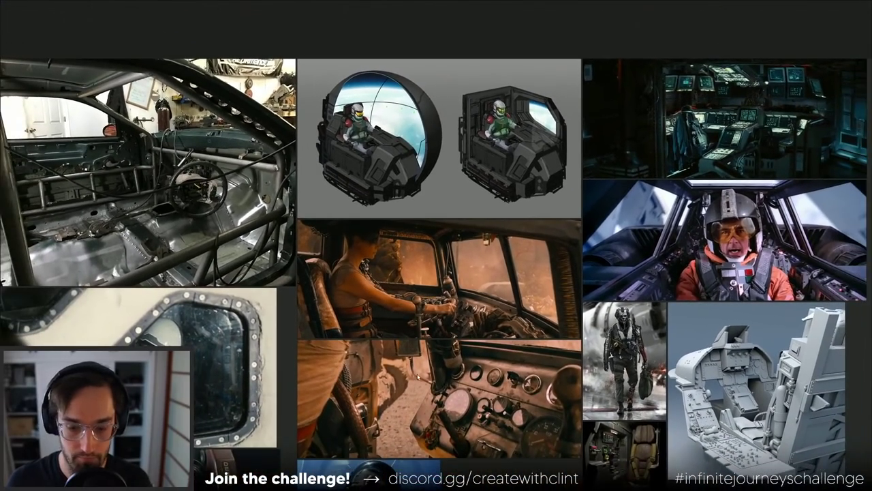
middle_click_drag(417, 376, 441, 231)
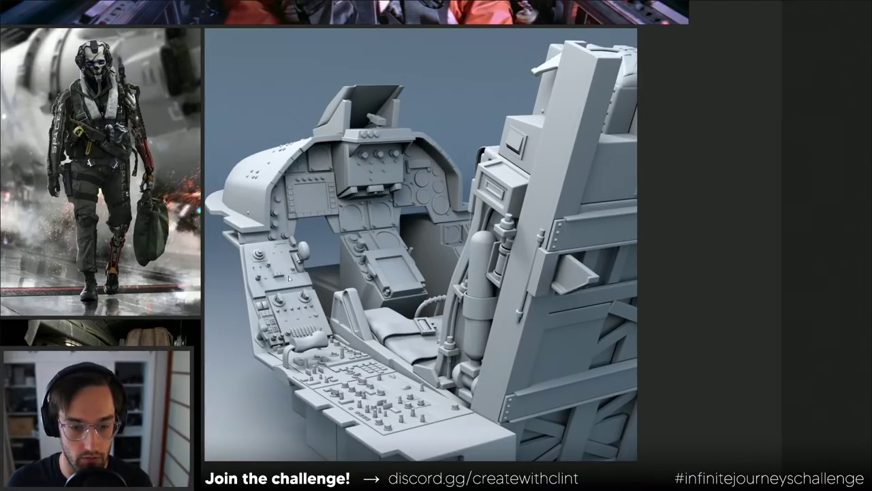
- Shrink PureRef to a small floating window placed over the Photoshop concept canvas
key("alt+Tab")
left_click_drag(613, 249, 743, 303)
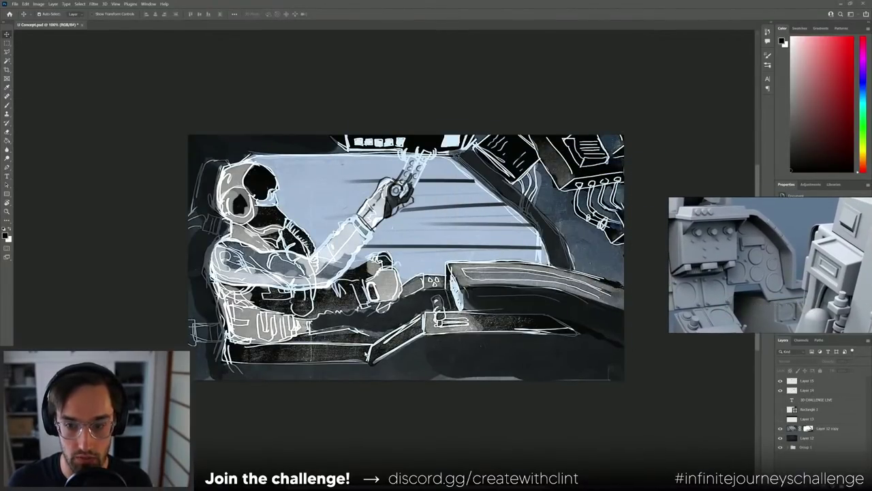
left_click_drag(732, 264, 488, 246)
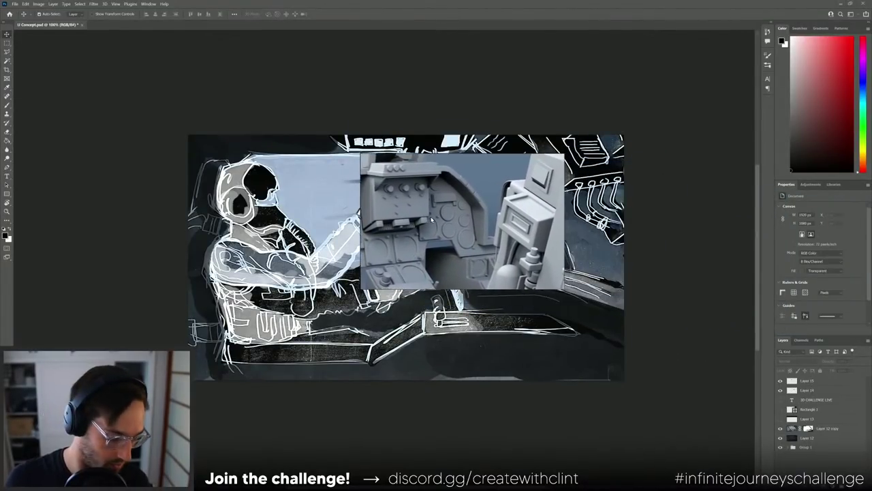
- Toggle the floating PureRef window's maximized display to show the control-room reference
key("ctrl+y")
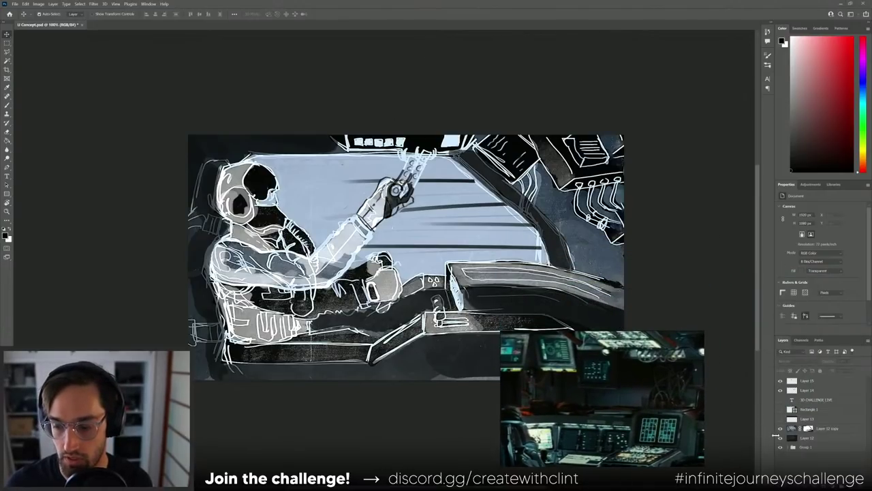
- Hide Layer 12, expand Group 1, and enlarge the Layers panel to show more rows
left_click(780, 438, "alt")
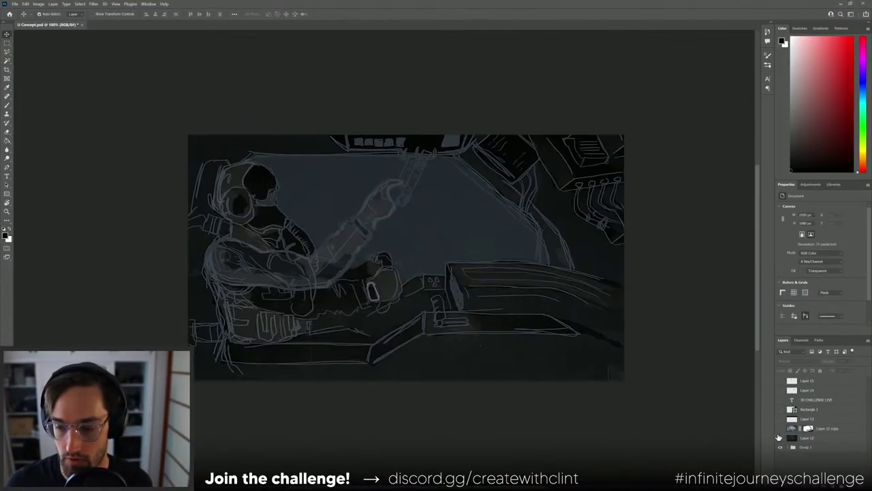
left_click(780, 437)
left_click(793, 447)
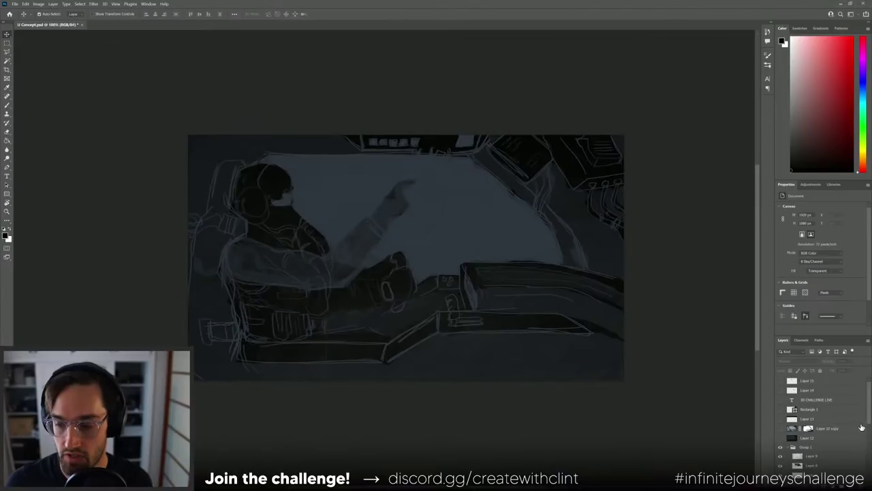
scroll(867, 429, "down", 3)
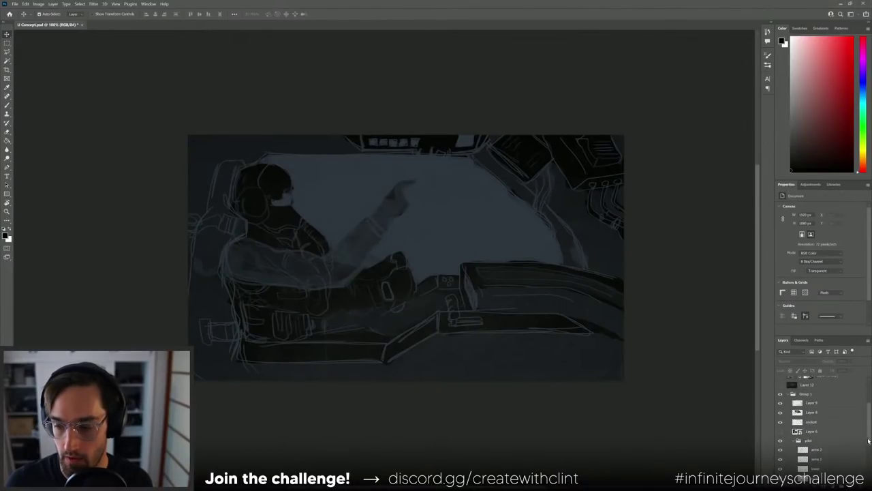
left_click_drag(831, 336, 821, 216)
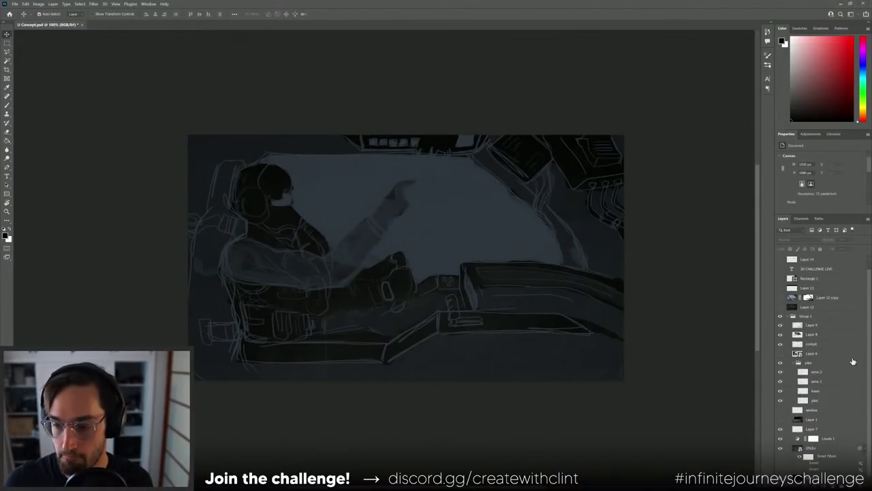
- Hide Layer 8, cockpit and Layer 6 inside Group 1
left_click(780, 316)
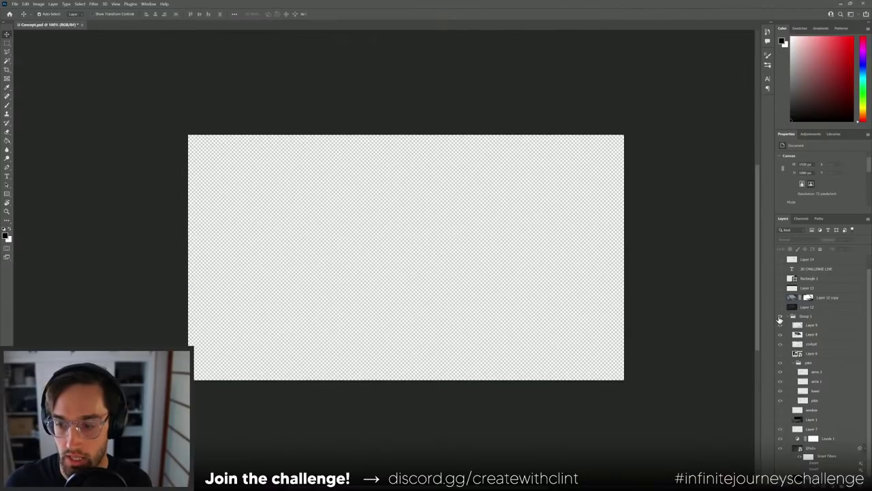
left_click(780, 317)
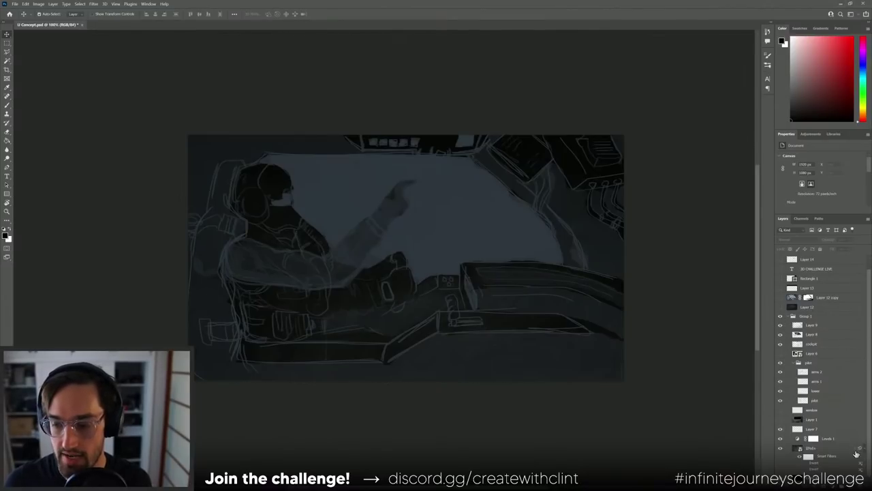
scroll(864, 452, "up", 1)
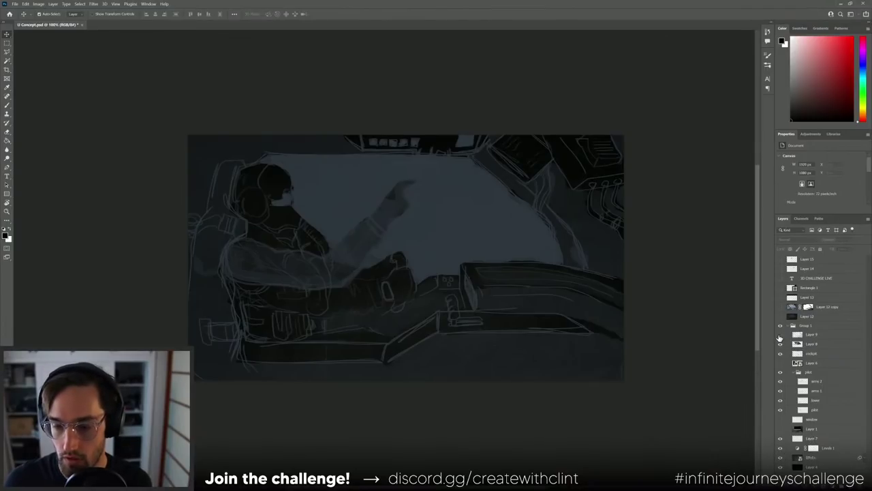
mouse_move(781, 343)
left_mouse_down()
mouse_move(782, 462)
mouse_move(779, 431)
left_mouse_up()
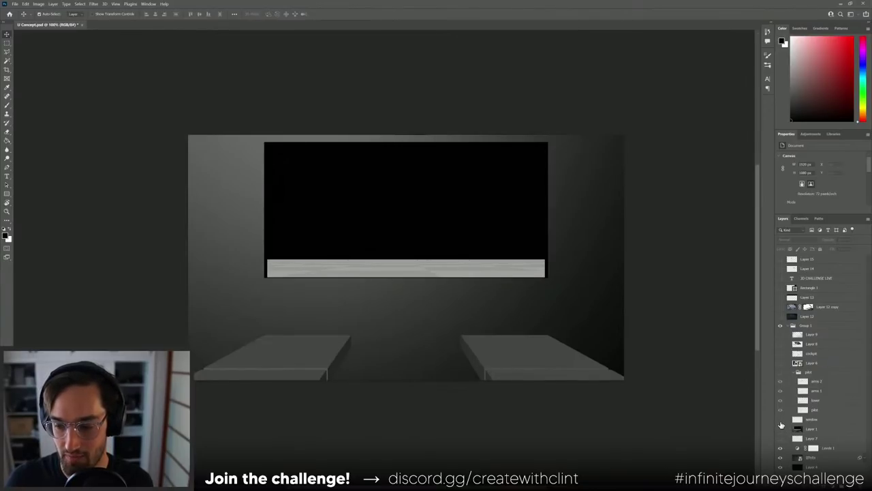
- Show the window layer and compare the pilot and arms 2 sketch layers by toggling them
left_click(781, 419)
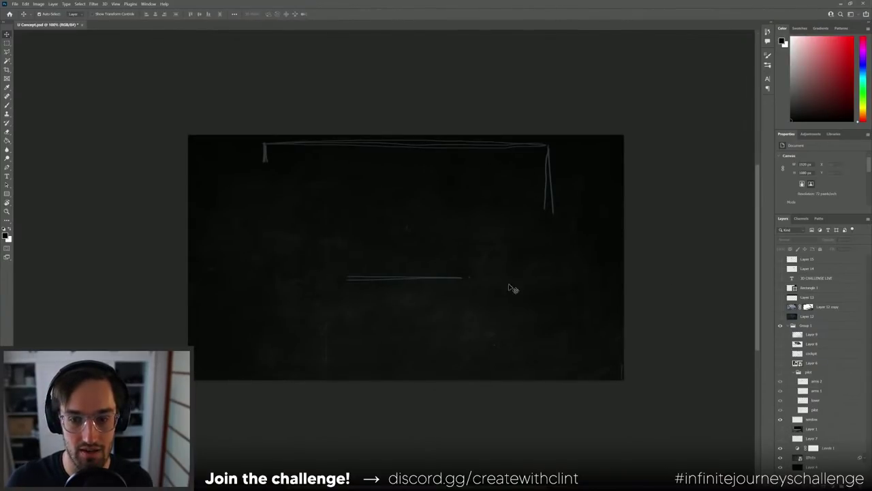
left_click(780, 373)
left_click(781, 389)
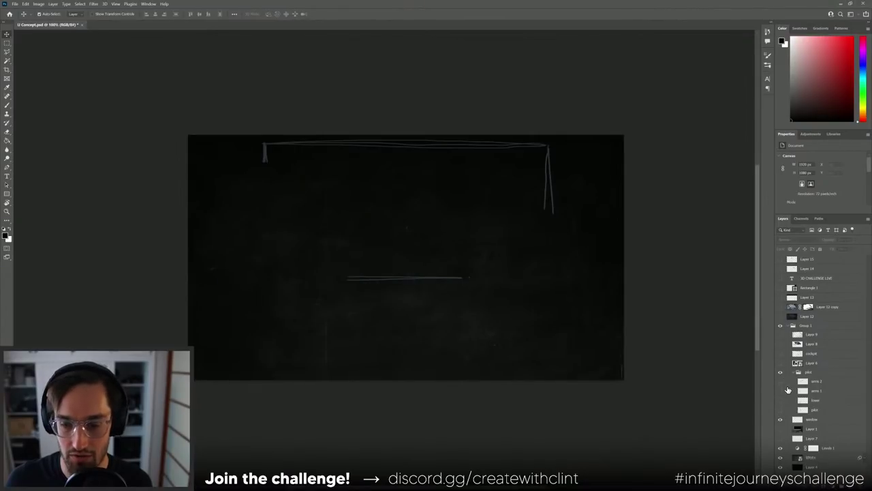
left_click(781, 381)
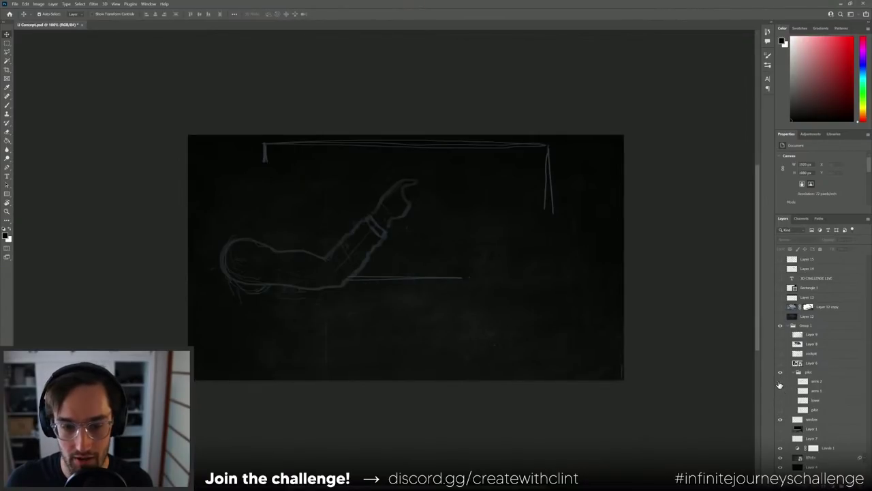
left_click(780, 382)
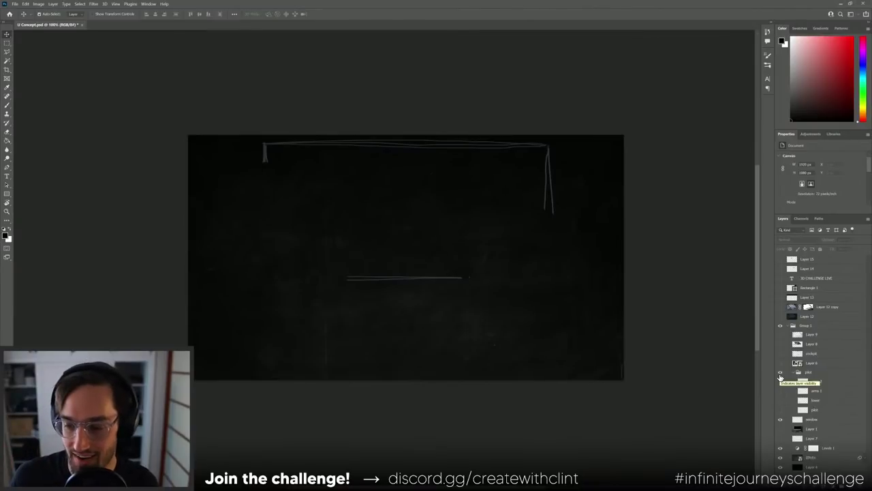
left_click(781, 381)
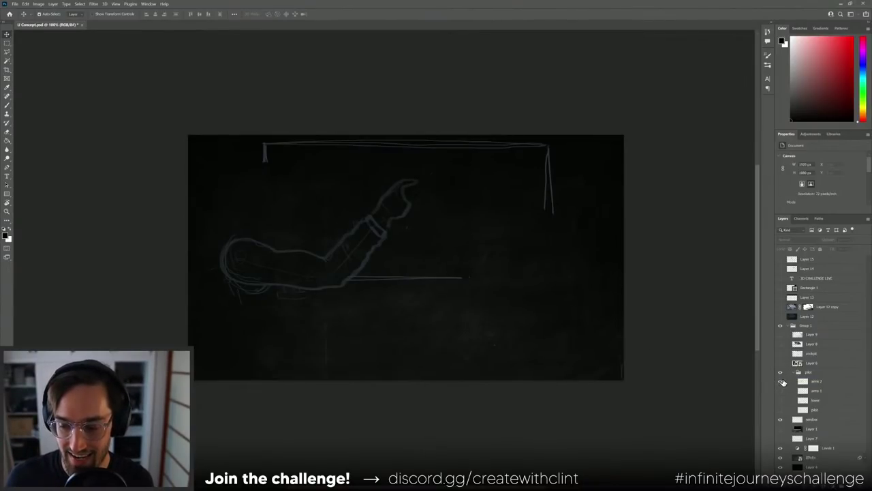
left_click(782, 383)
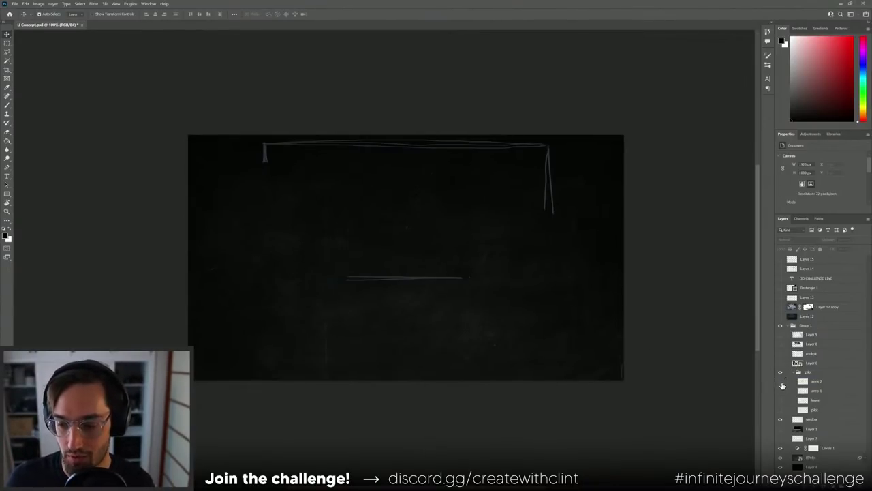
left_click(781, 384)
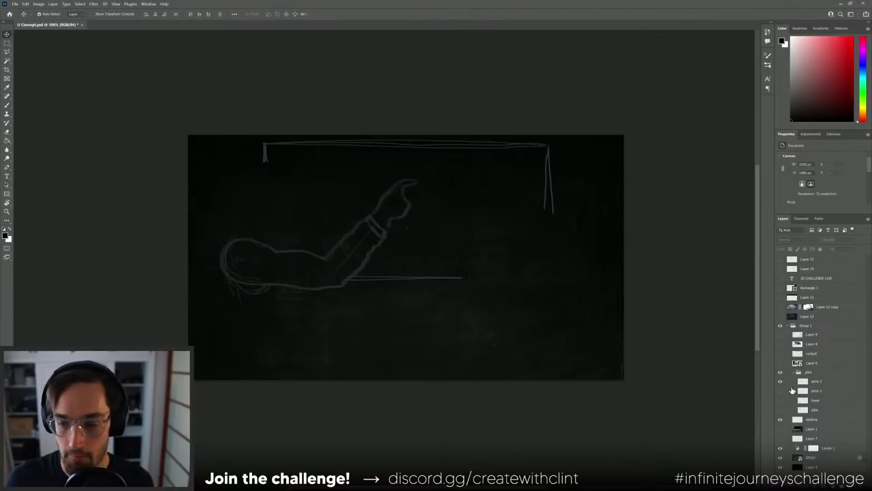
left_click(781, 384)
left_click(781, 386)
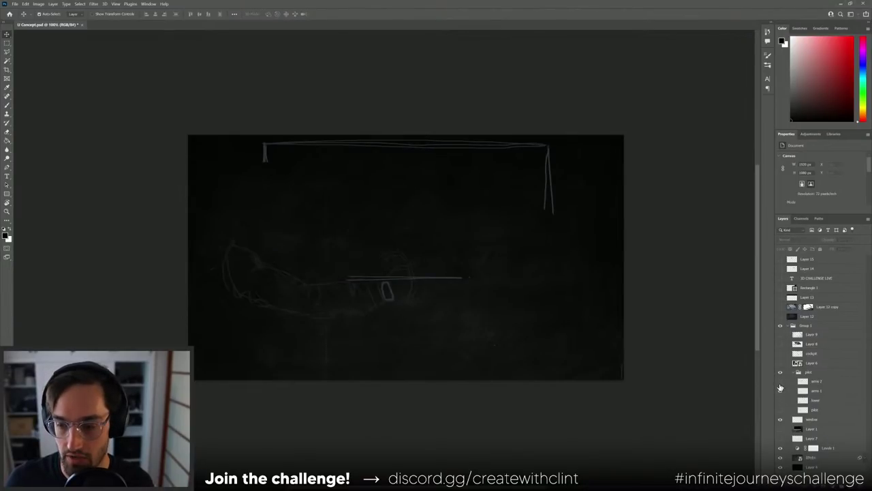
left_click(780, 385)
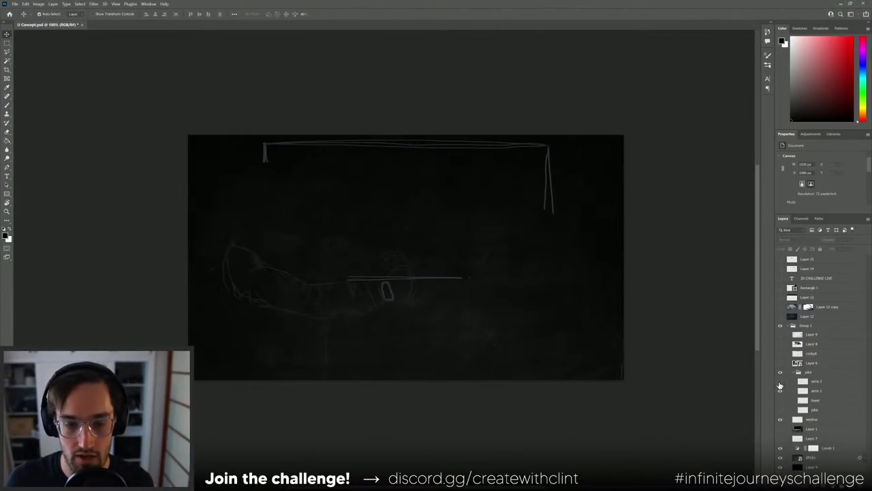
- Turn on the lower-body, upper-body/helmet, arms and pointing-arm sketch layers
left_click(781, 400)
left_click(781, 410)
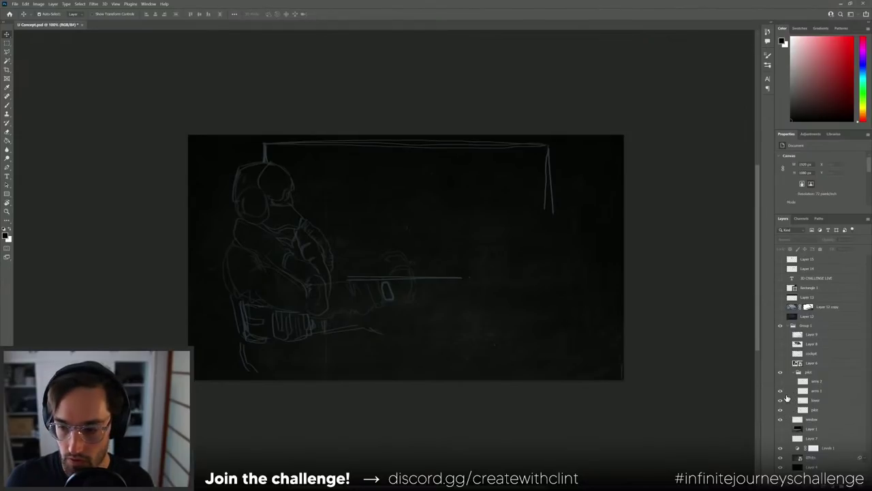
left_click(781, 400)
left_click(781, 400)
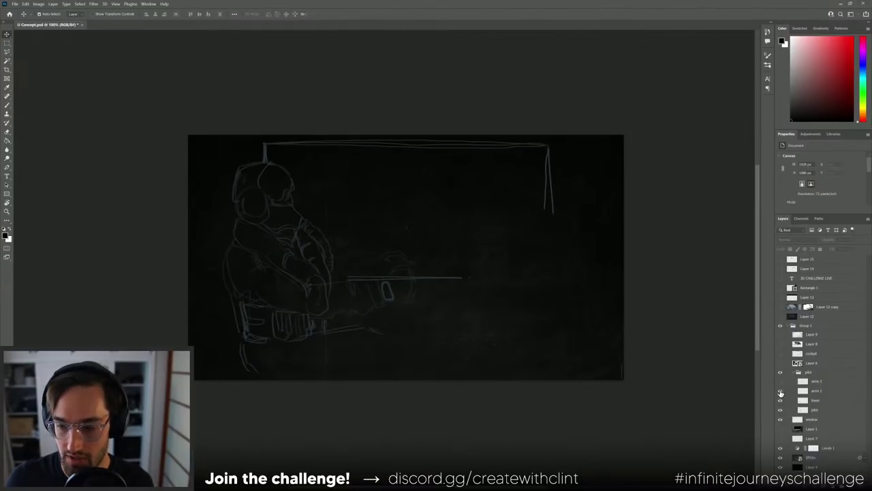
left_click(781, 390)
left_click(781, 390)
left_click(781, 382)
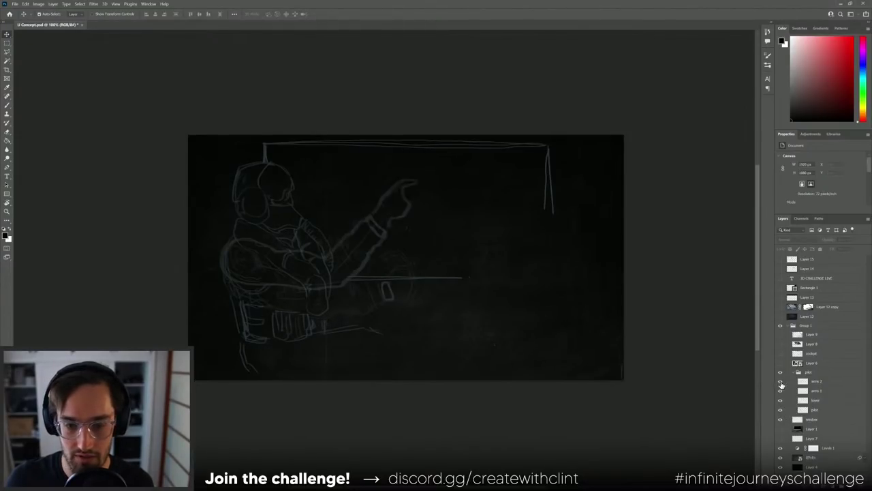
- Compare the Layer 6 driver photo with the cockpit sketch, then show the window fill and Layer 9
left_click(781, 364)
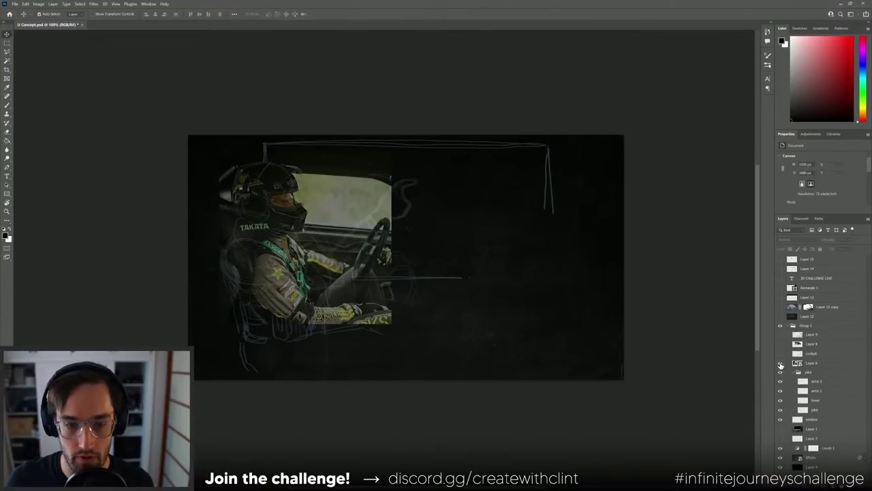
left_click(780, 363)
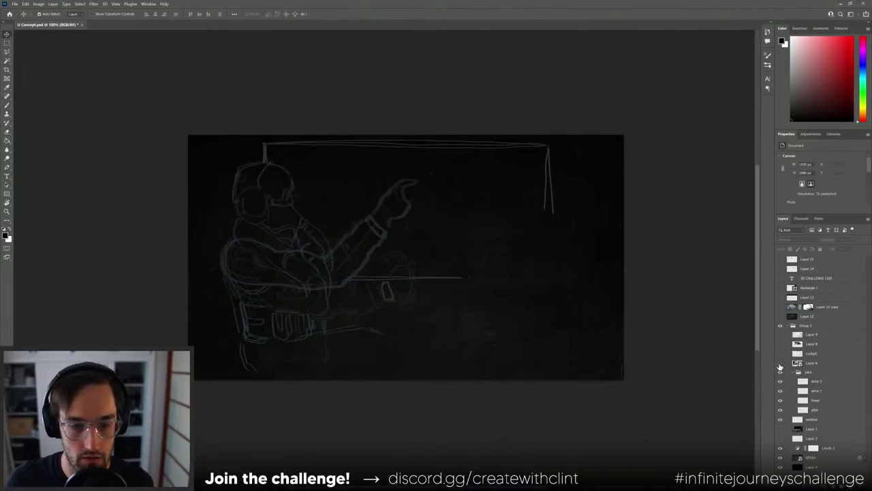
left_click(781, 353)
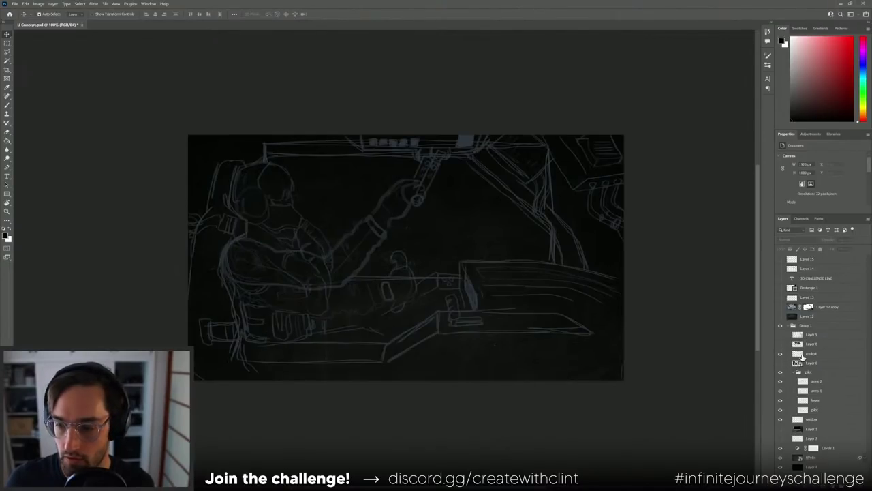
left_click(811, 354)
left_click(780, 354)
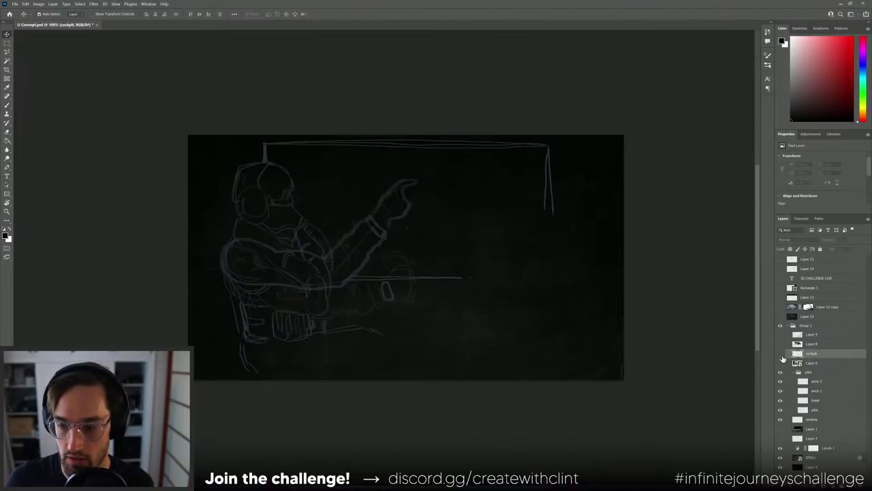
left_click(781, 355)
left_click(780, 345)
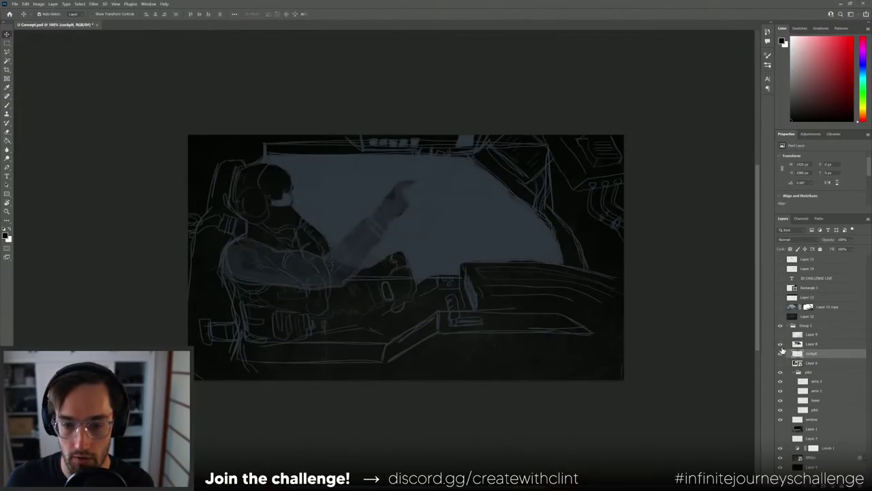
left_click(781, 335)
left_click(781, 336)
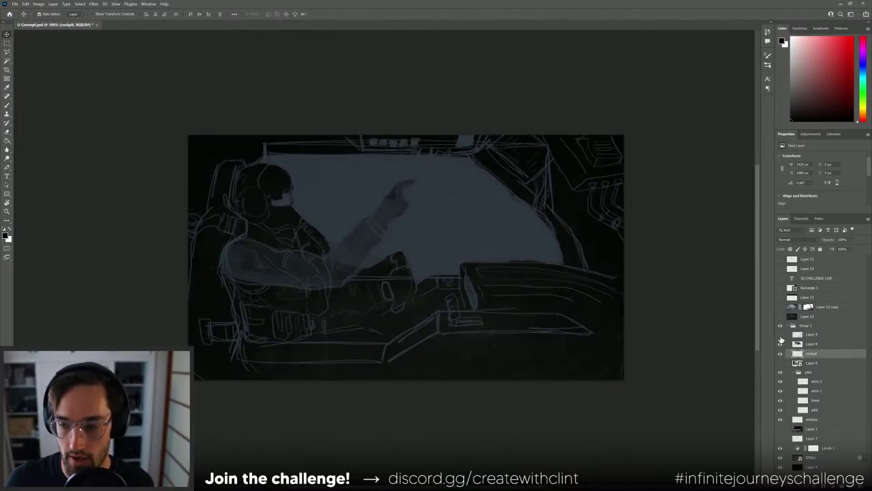
left_click(781, 336)
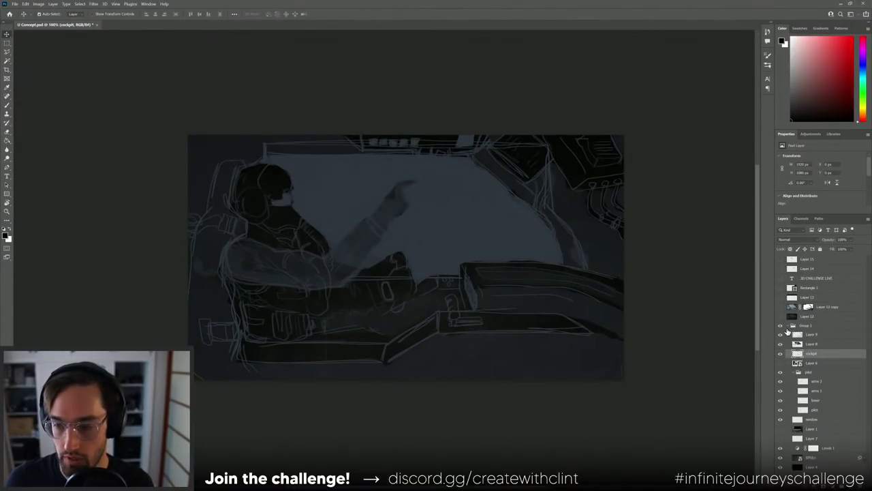
- Collapse Group 1 and compare Layer 12's new line work, leaving it visible
left_click(788, 325)
left_click(791, 346)
left_click(781, 316)
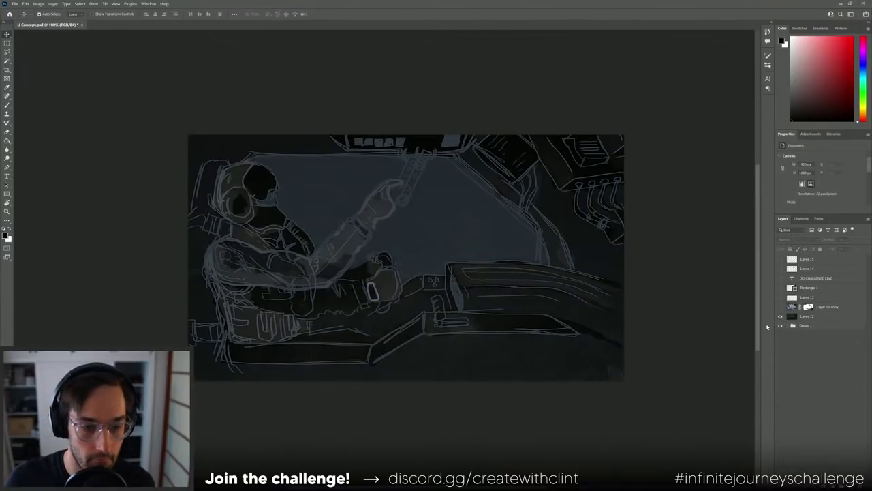
left_click(780, 317)
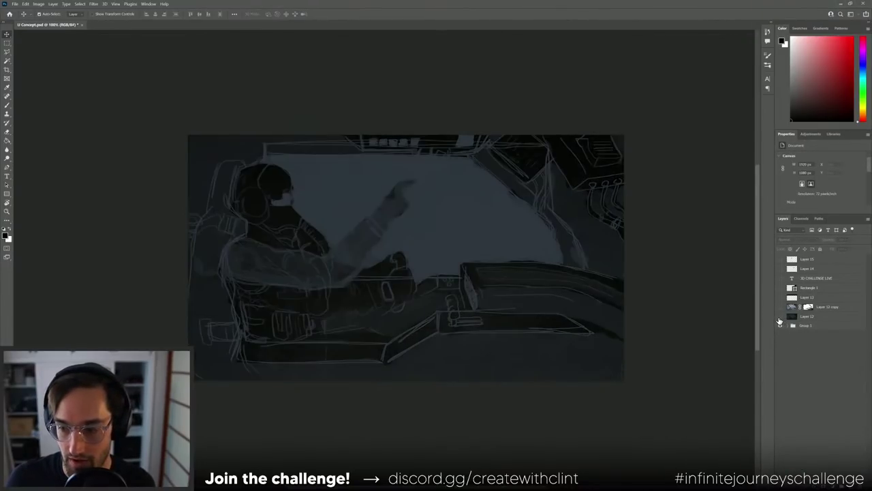
left_click(780, 317)
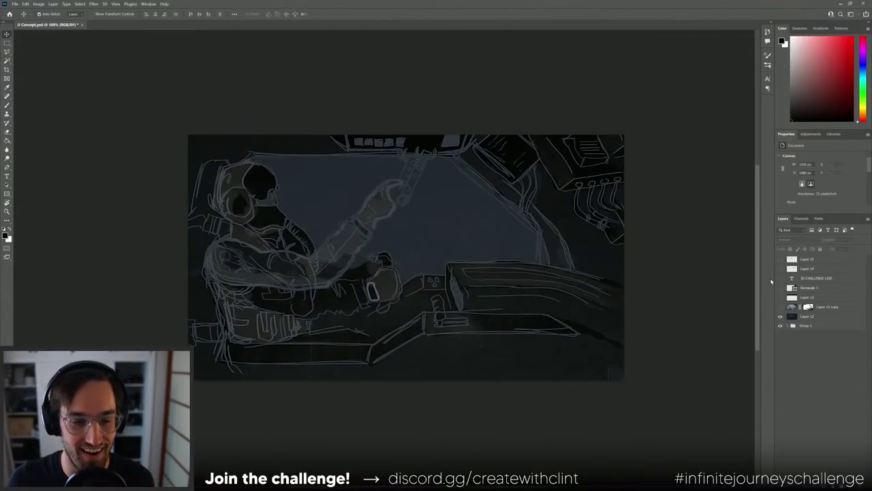
- Compare Layer 12 copy on and off, then show Layer 14 speed streaks and Layer 15 redrawn arm
left_click(780, 308)
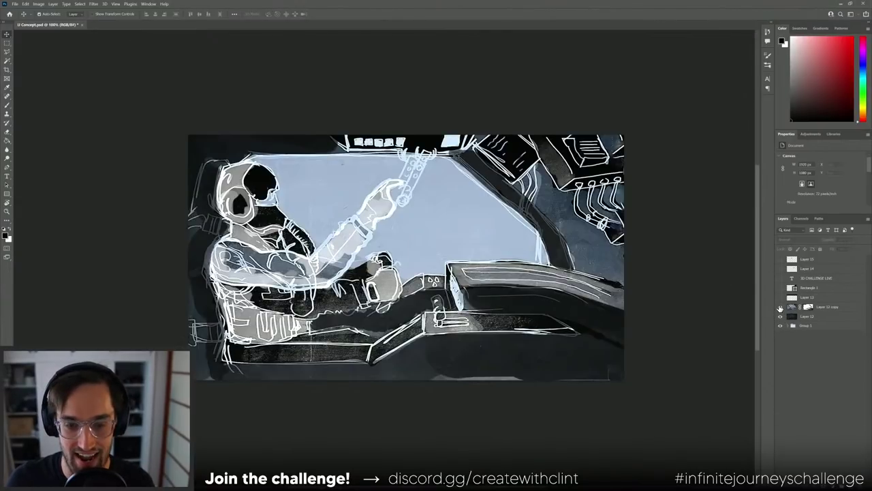
left_click(780, 307)
left_click(780, 307)
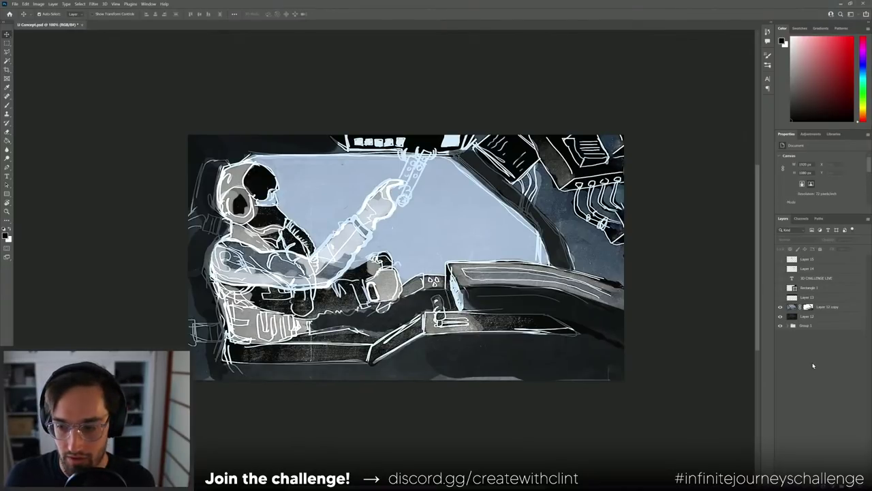
left_click(780, 269)
left_click(780, 260)
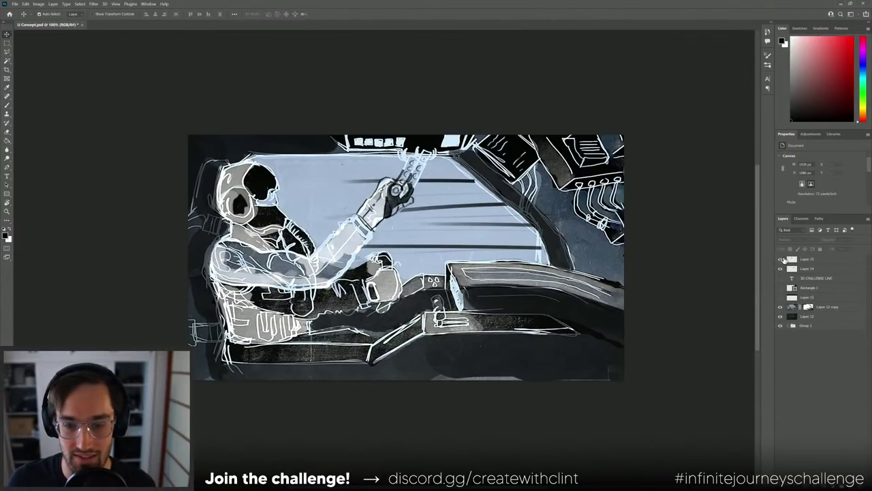
left_click(780, 260)
left_click(781, 259)
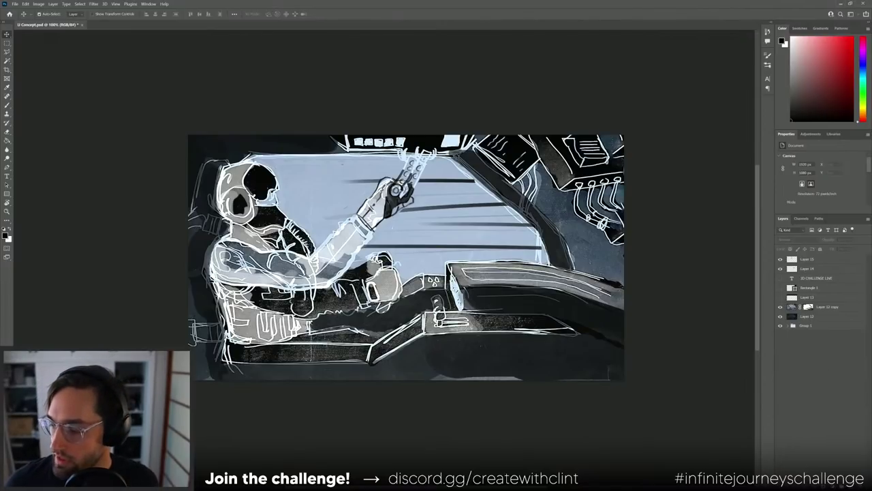
- Maximize the cockpit reference, then step through pilot, soldier, seat and grey cockpit render images
key("ctrl+f")
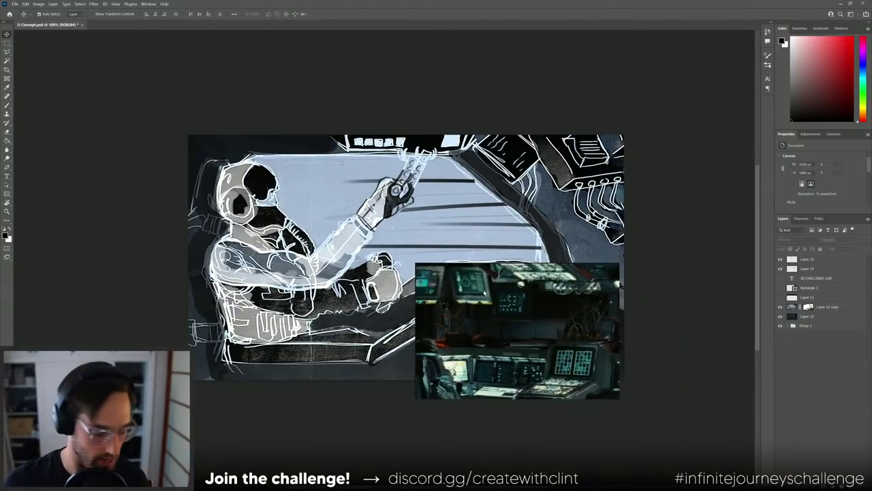
key("Right")
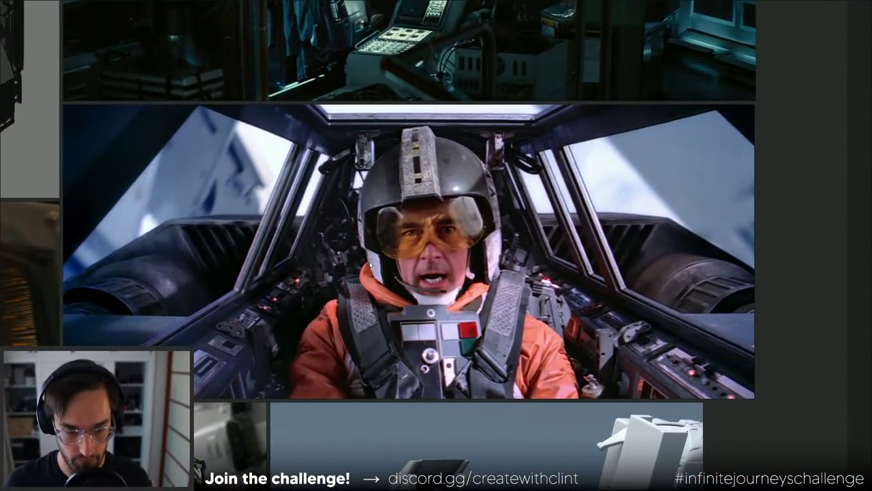
scroll(370, 265, "down", 2)
key("Right")
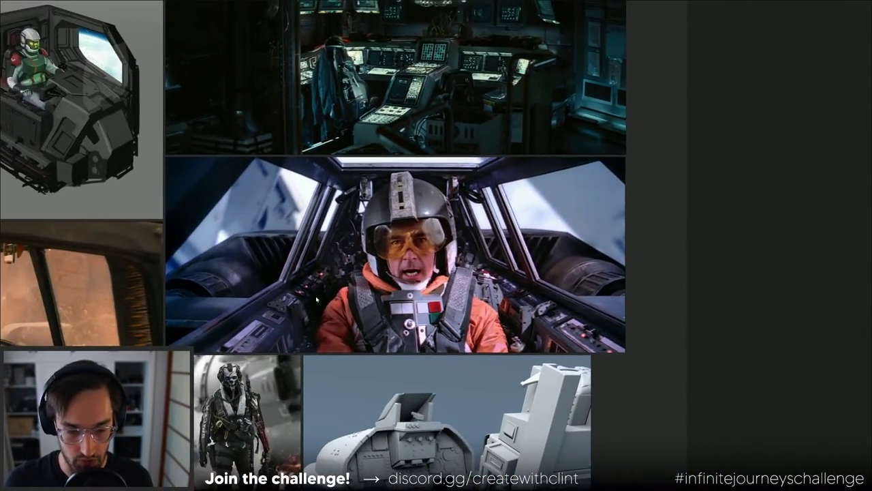
scroll(379, 278, "up", 2)
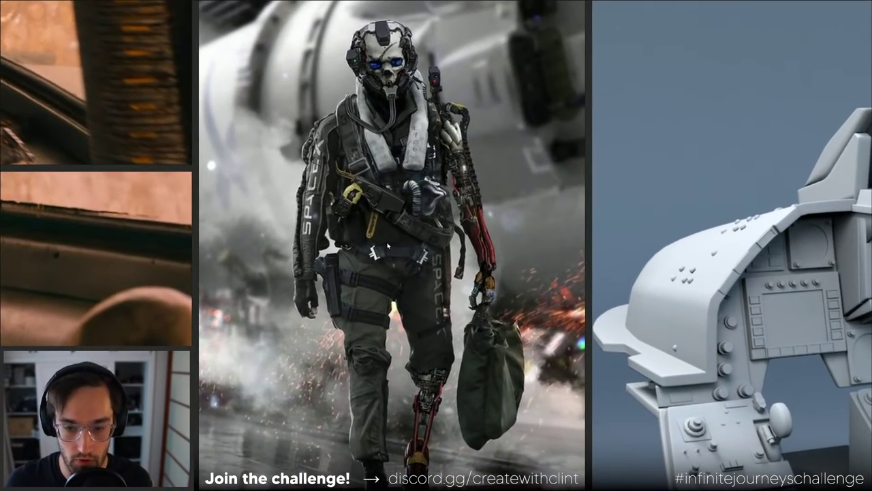
scroll(394, 261, "down", 3)
key("Right")
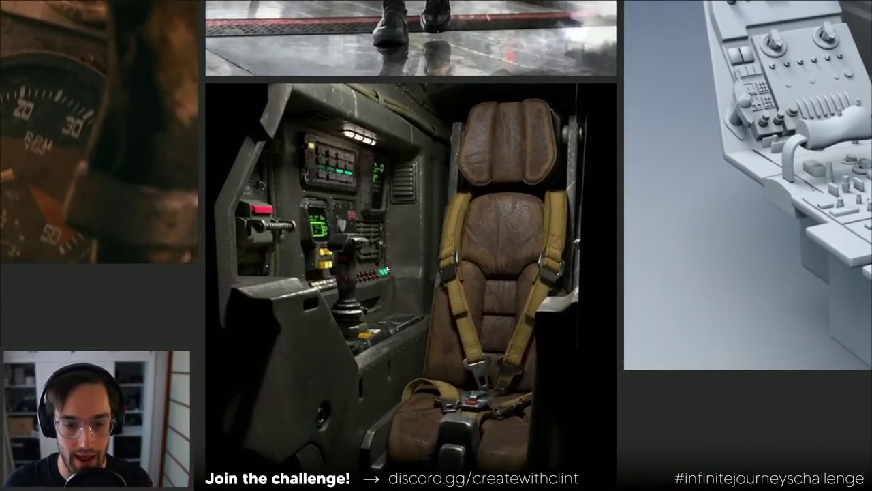
key("Right")
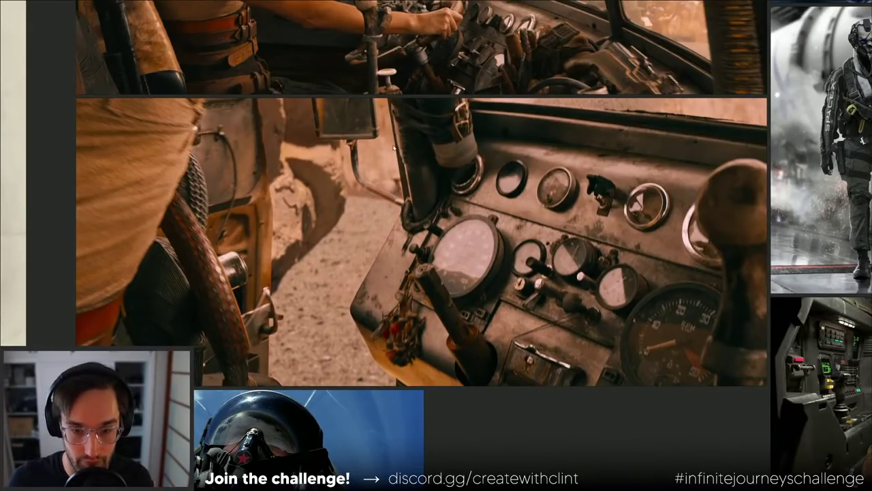
- Zoom and pan the board past the astronaut-at-window image to the power-loader reference
scroll(398, 194, "up", 5)
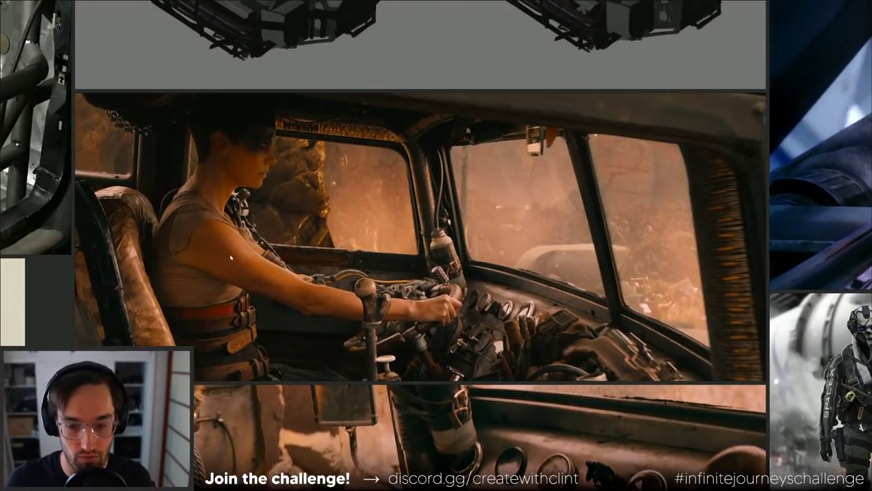
scroll(435, 281, "up", 2)
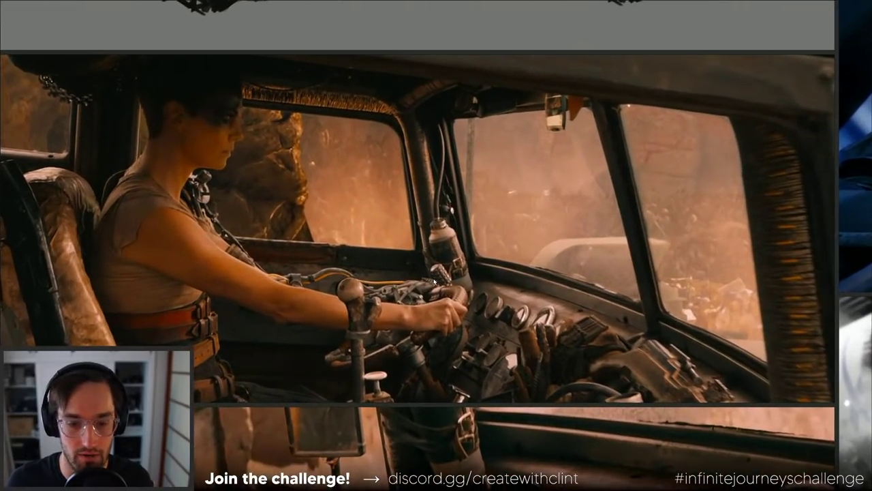
scroll(422, 290, "down", 1)
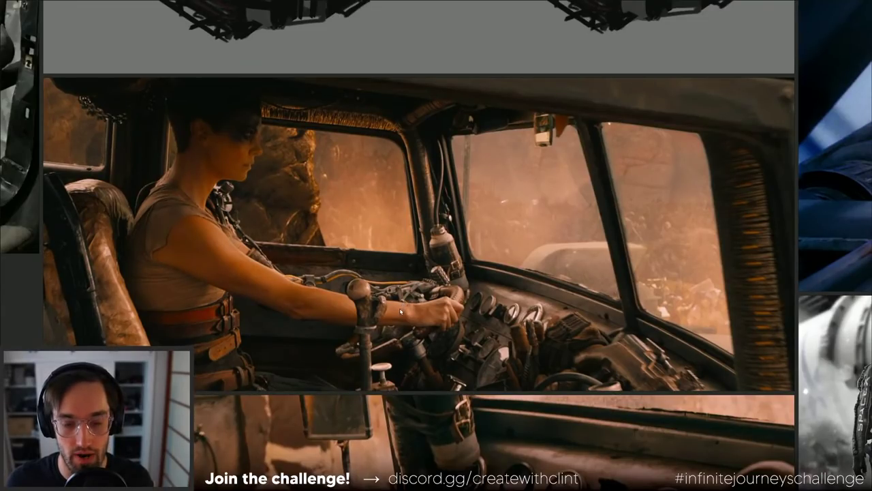
scroll(402, 311, "down", 3)
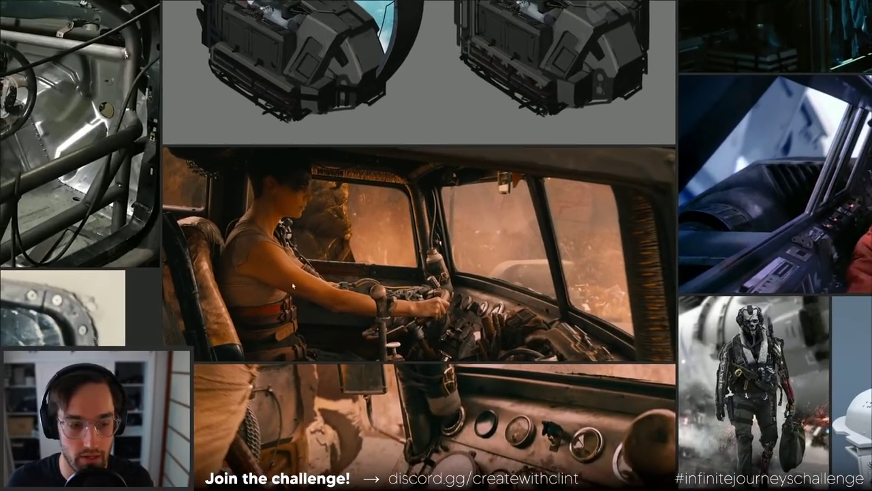
scroll(402, 310, "up", 3)
middle_click_drag(358, 218, 534, 219)
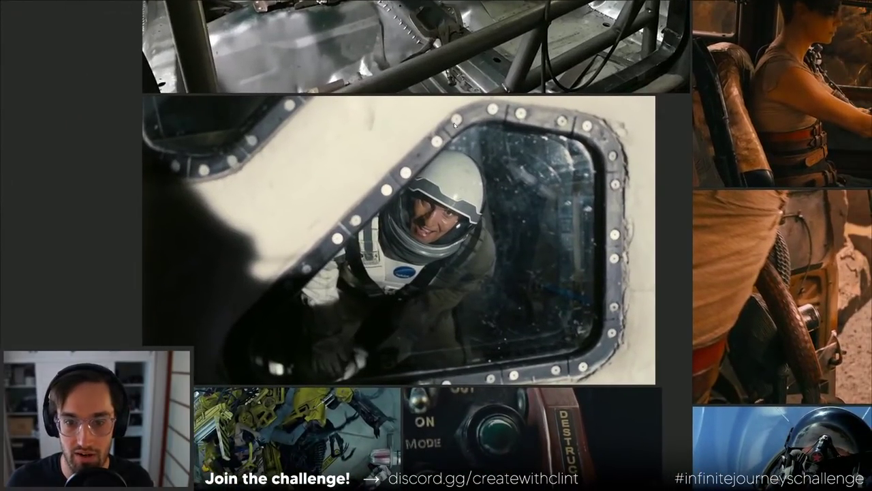
middle_click_drag(417, 304, 489, 66)
scroll(334, 204, "up", 5)
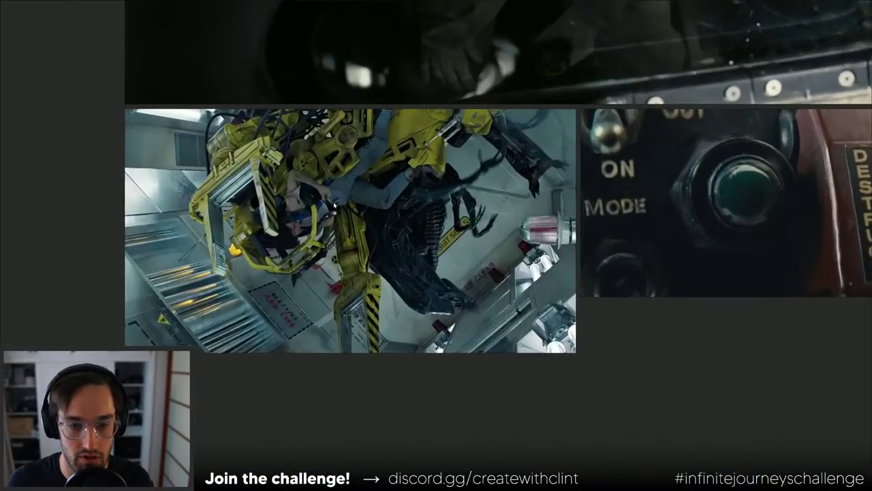
scroll(334, 204, "down", 2)
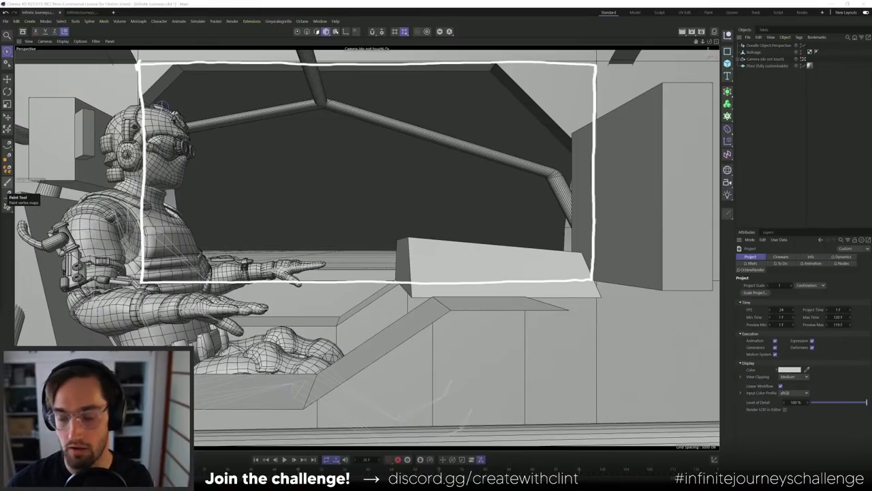
- Play and rewind the InfiniteJourneys_v05 animation, then switch to the Infinite Journeys cockpit scene
left_click(85, 13)
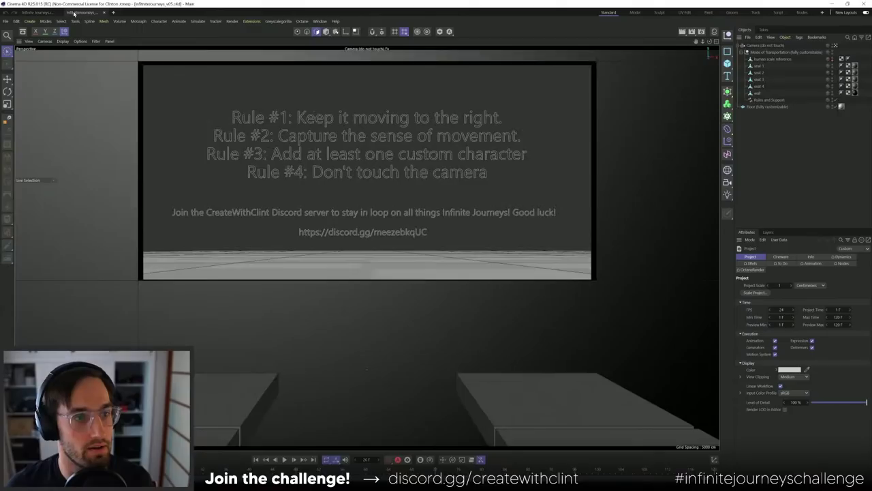
left_click(284, 459)
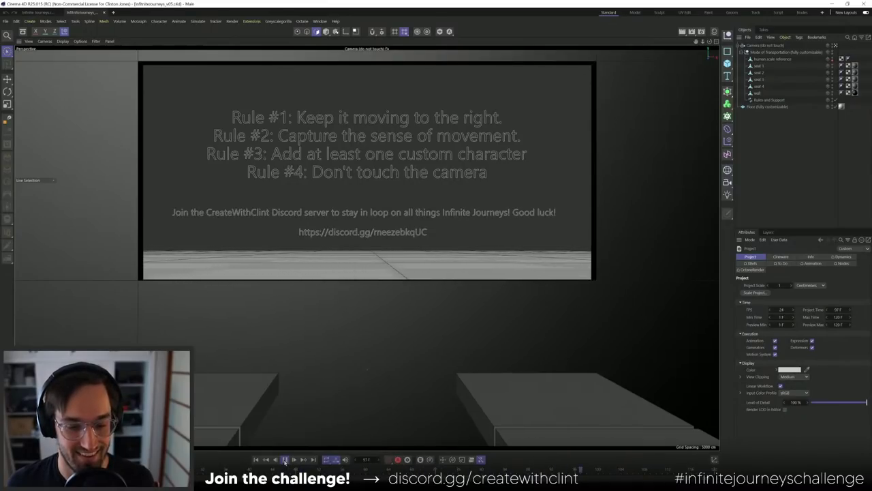
left_click(285, 459)
left_click(256, 459)
left_click(285, 459)
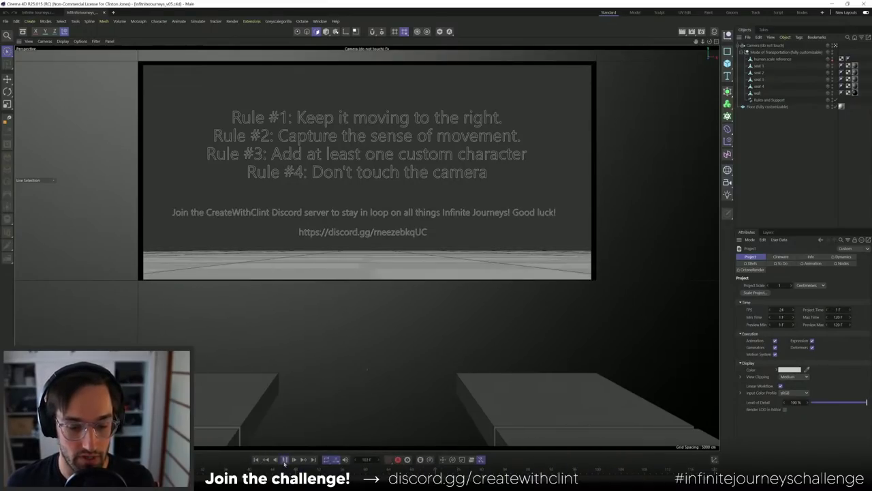
left_click(284, 459)
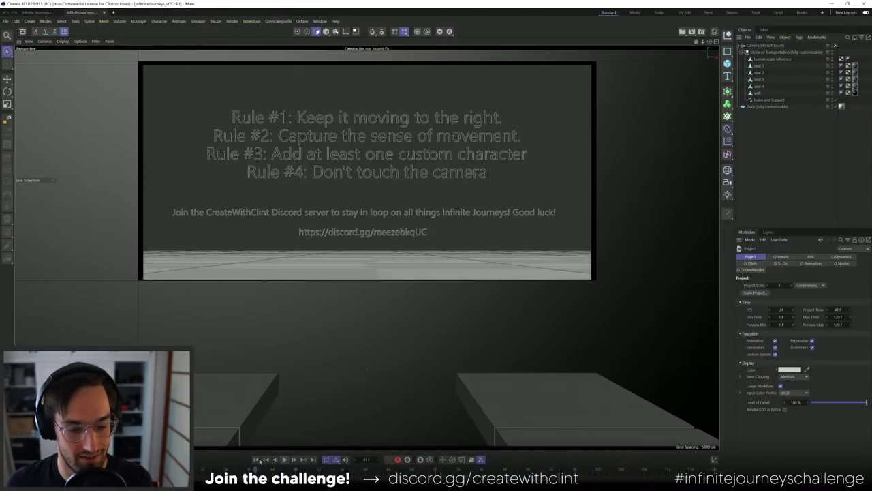
left_click(256, 459)
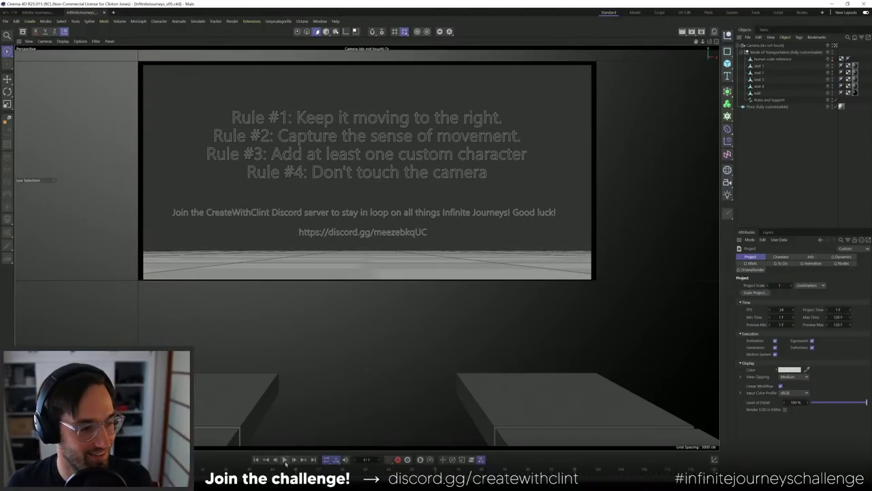
left_click(284, 459)
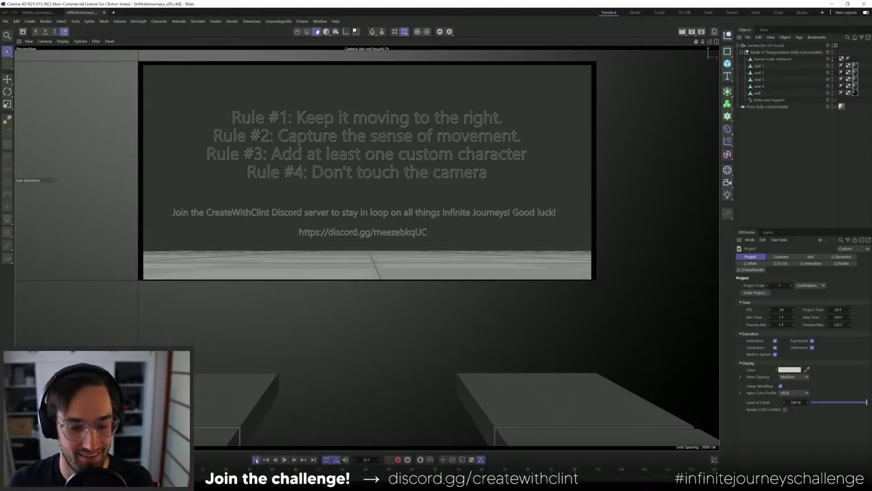
left_click(256, 459)
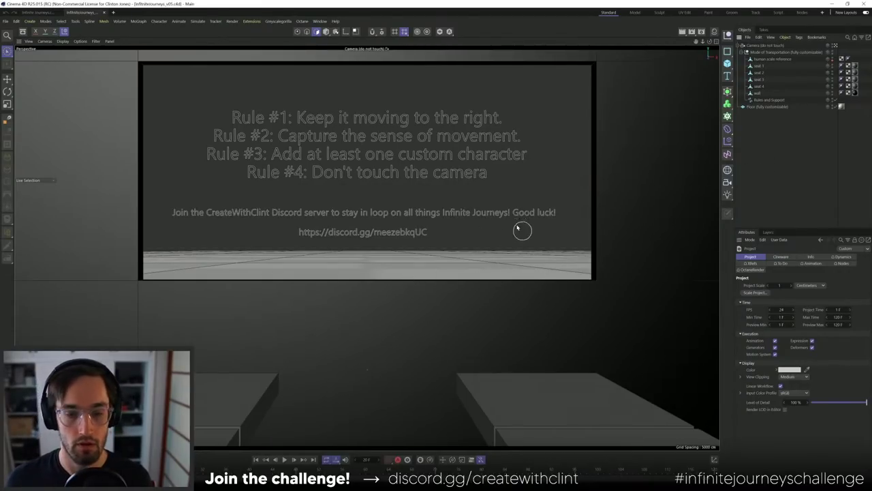
left_click(28, 14)
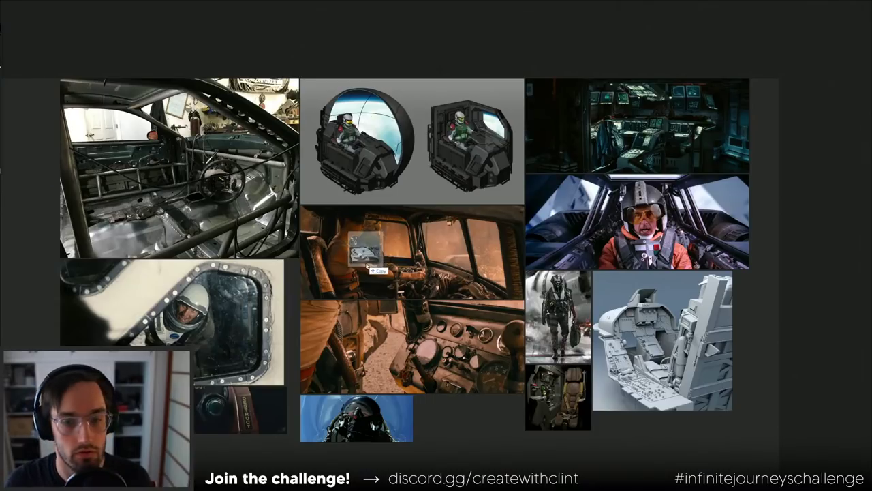
- Paste the cockpit sketch at the board's upper right and pack all images into a grid
key("ctrl+v")
mouse_move(411, 236)
left_mouse_down()
mouse_move(617, 454)
mouse_move(642, 197)
mouse_move(553, 156)
left_mouse_up()
key("ctrl+a")
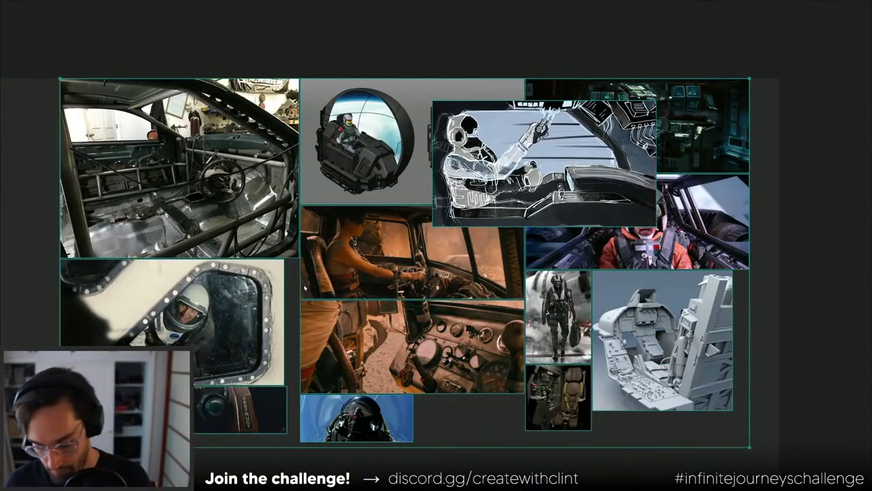
key("ctrl+p")
- Deselect the images, nudge the board view up, and return to Cinema 4D
left_click(538, 389)
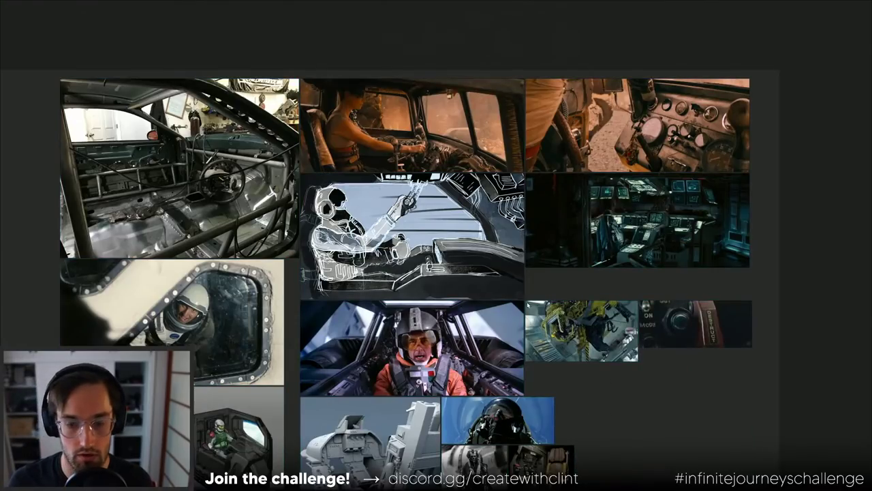
middle_click_drag(538, 390, 533, 338)
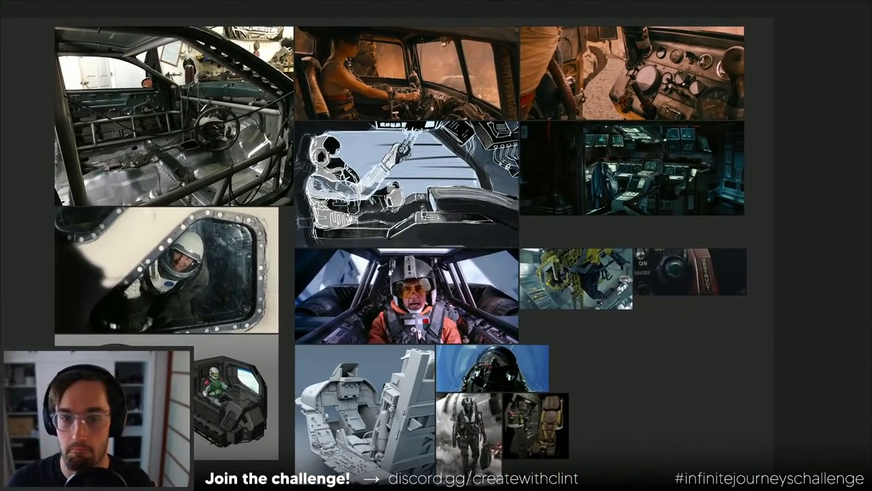
key("alt+Tab")
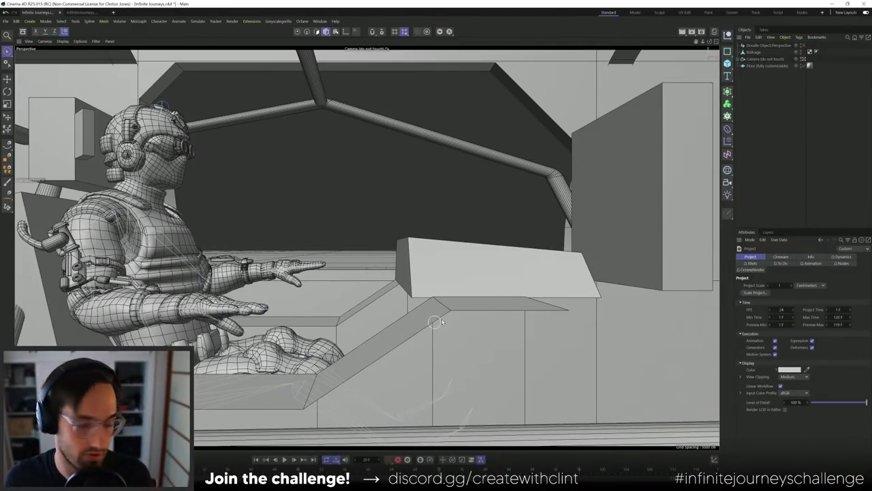
- Rewind the animation to frame 1, select the roll cage beam, and bring up the reference window
left_click(256, 460)
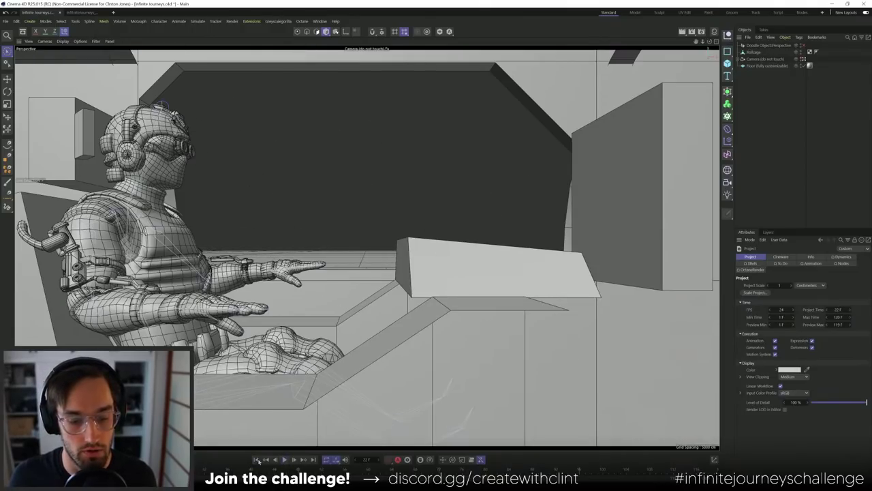
left_click(256, 460)
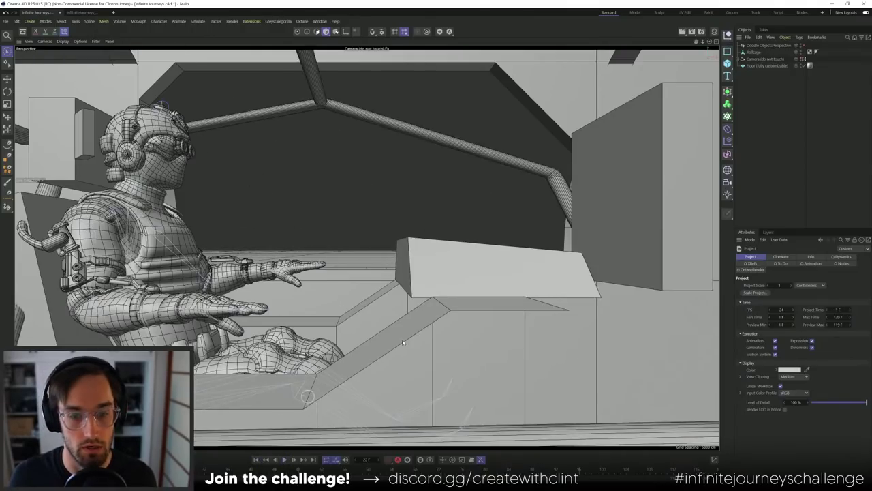
left_click(412, 130)
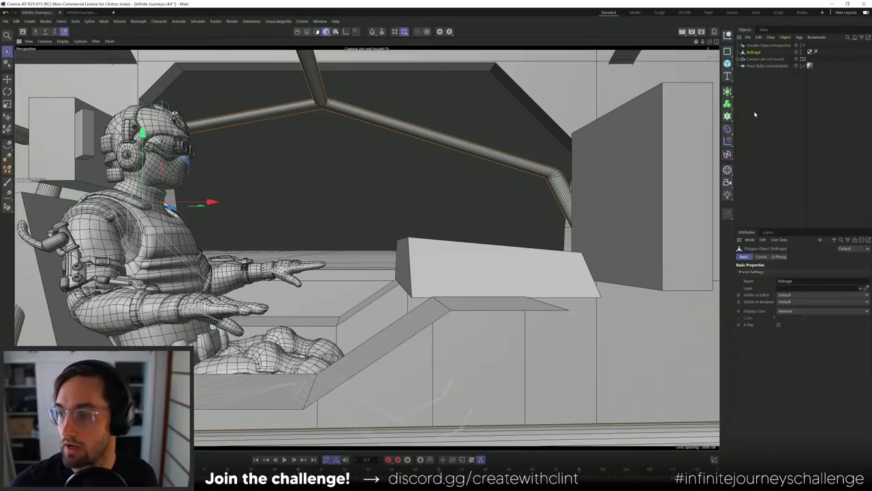
key("alt+Tab")
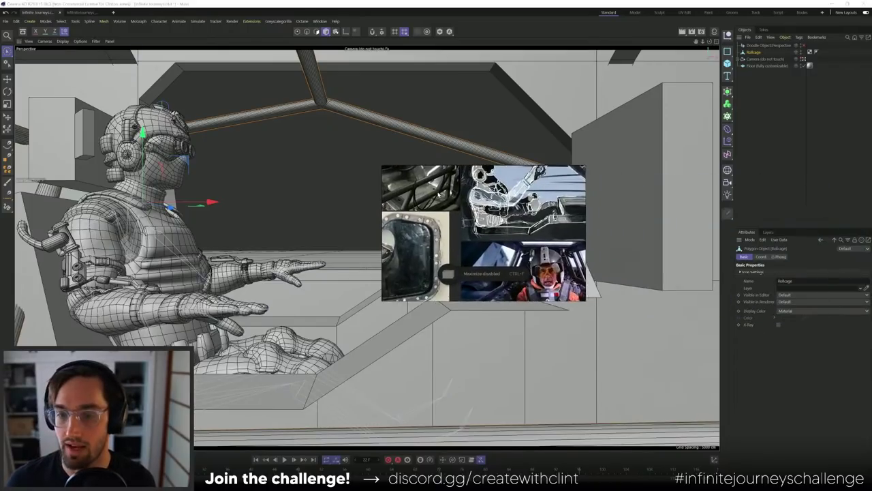
- View the board full screen, zoom onto the truck cab, move to the car-interior reference, then deselect
key("ctrl+f")
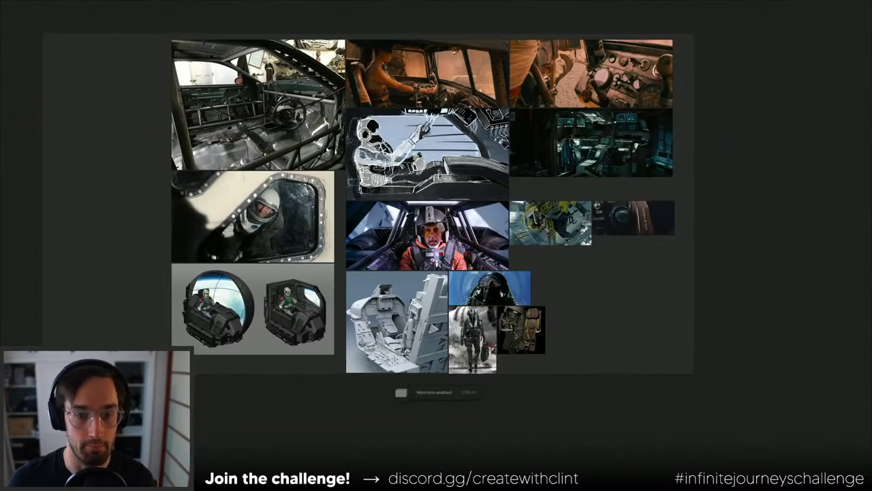
scroll(444, 28, "up", 5)
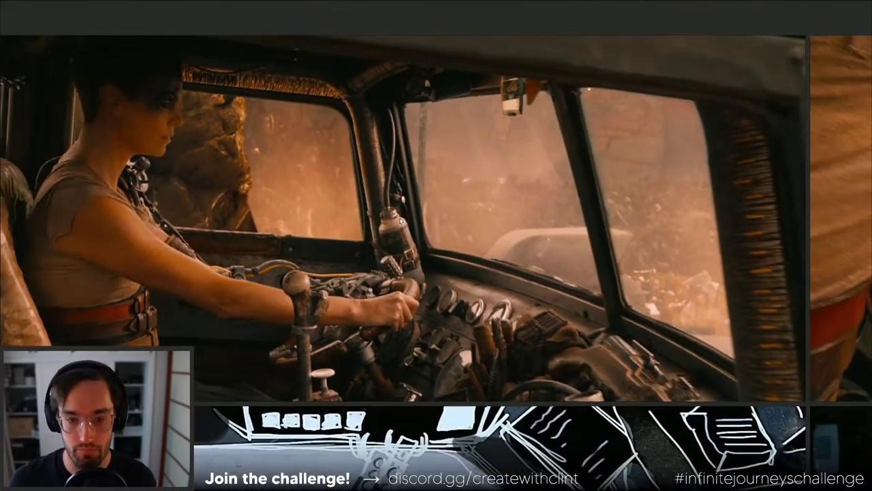
key("Left")
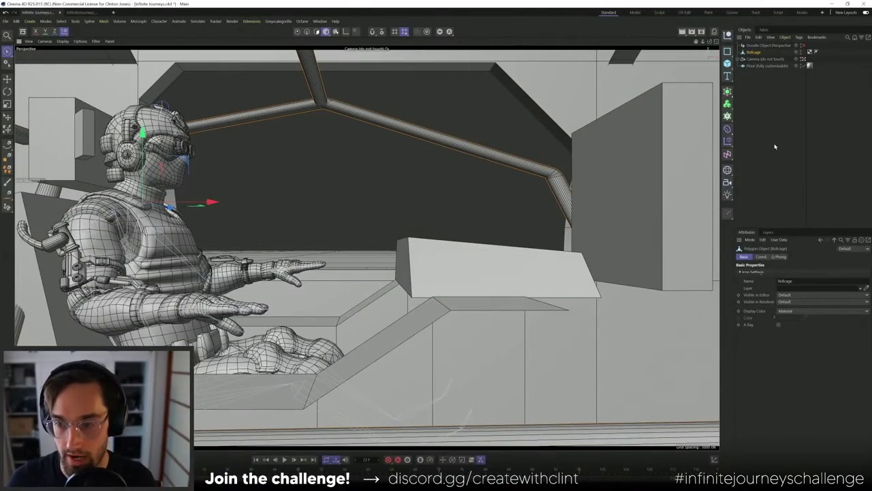
left_click(784, 109)
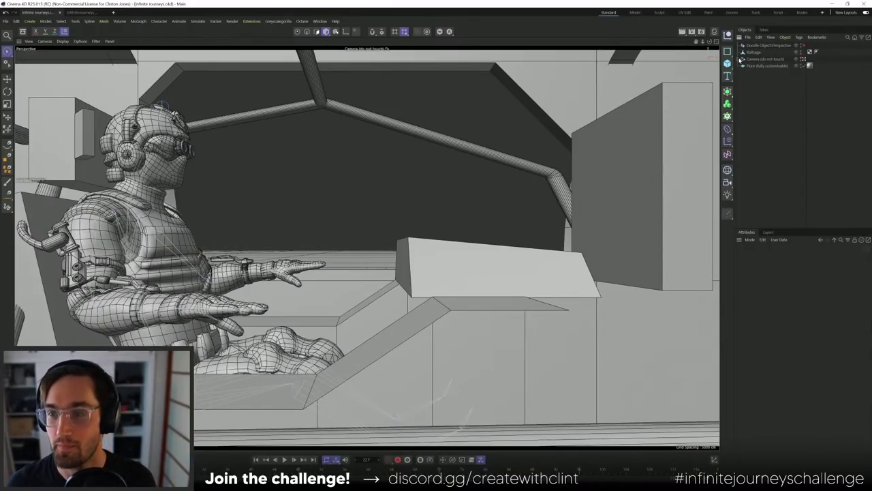
- Expand the camera hierarchy, collapse the character rows, and move the tall side block about 60 cm left
left_click(739, 59)
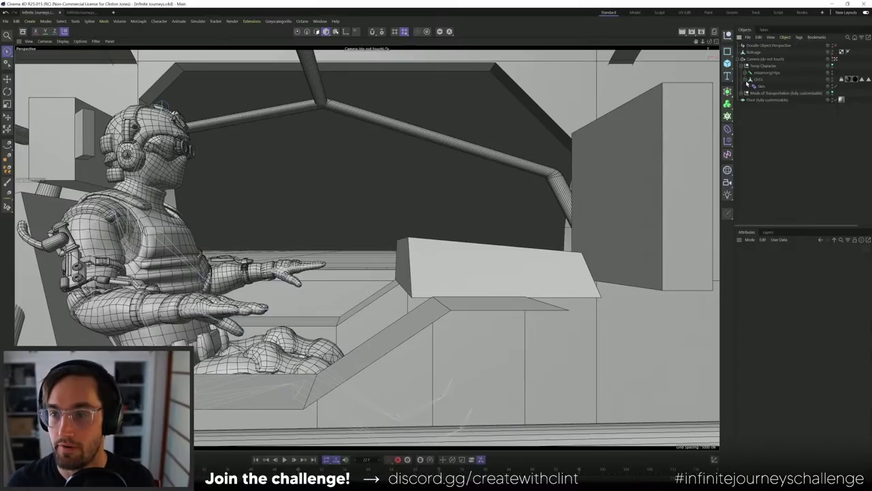
left_click(747, 81)
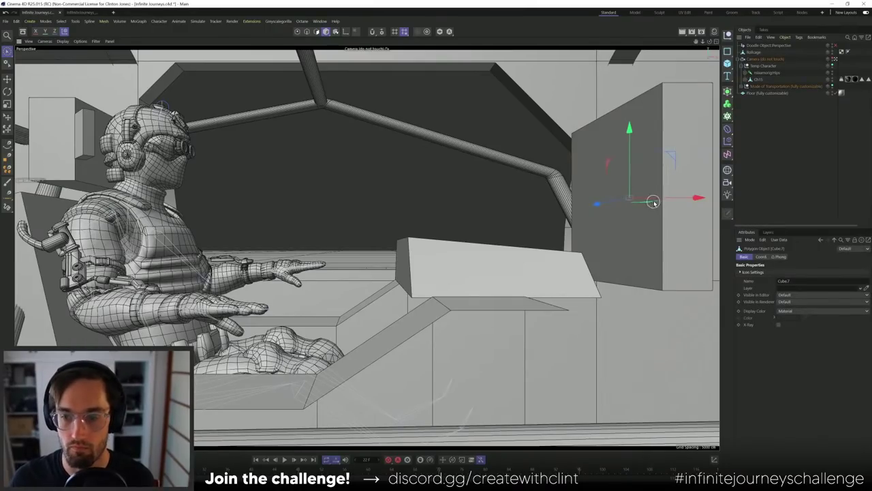
mouse_move(693, 196)
left_mouse_down()
mouse_move(477, 191)
mouse_move(469, 183)
mouse_move(711, 196)
mouse_move(633, 195)
mouse_move(685, 196)
left_mouse_up()
- Hide Cube.7, then box-select dashboard panel Cube.6's right-end points and stretch them right
left_click(742, 87)
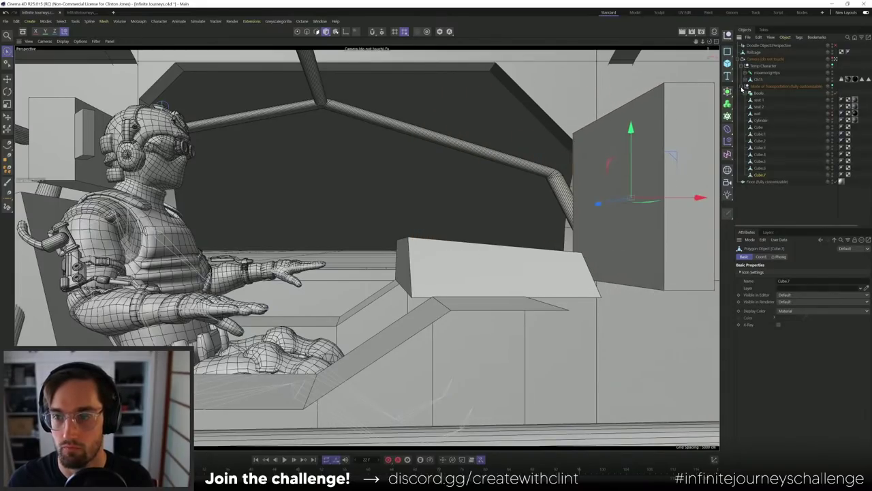
left_click(832, 176)
left_click(485, 269)
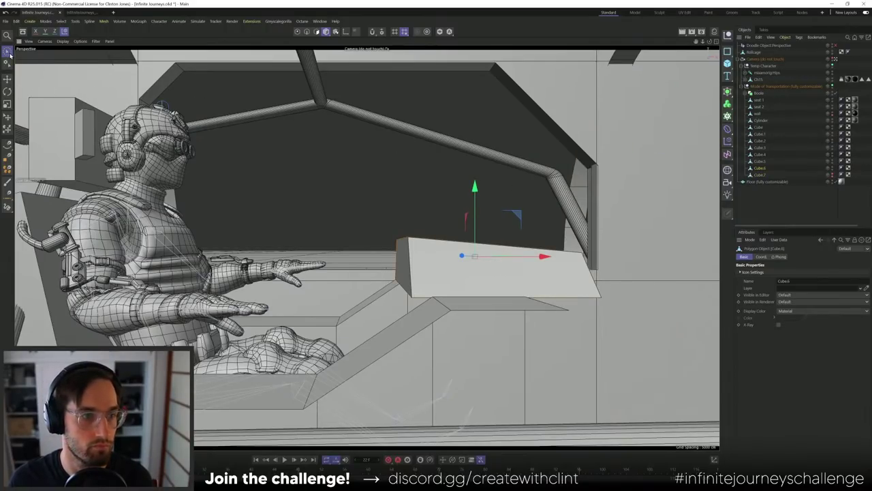
left_click(297, 32)
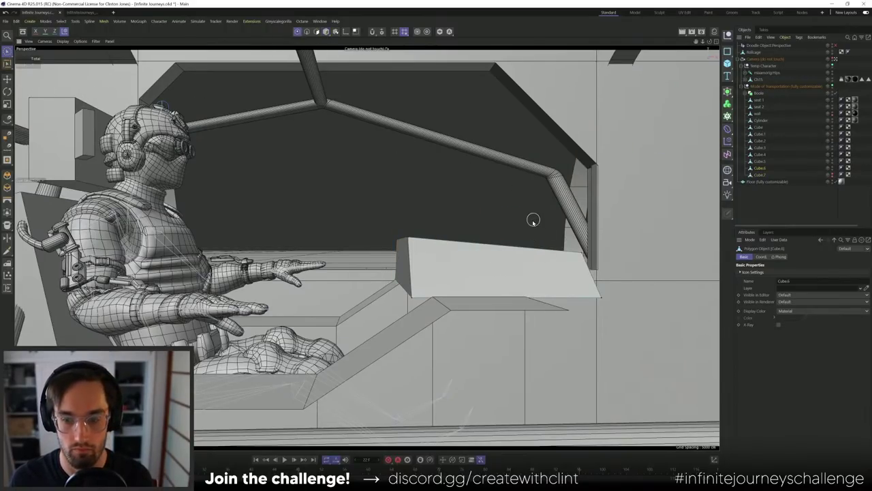
key("0")
left_click_drag(667, 200, 503, 342)
mouse_move(602, 271)
left_mouse_down()
mouse_move(685, 267)
mouse_move(609, 267)
left_mouse_up()
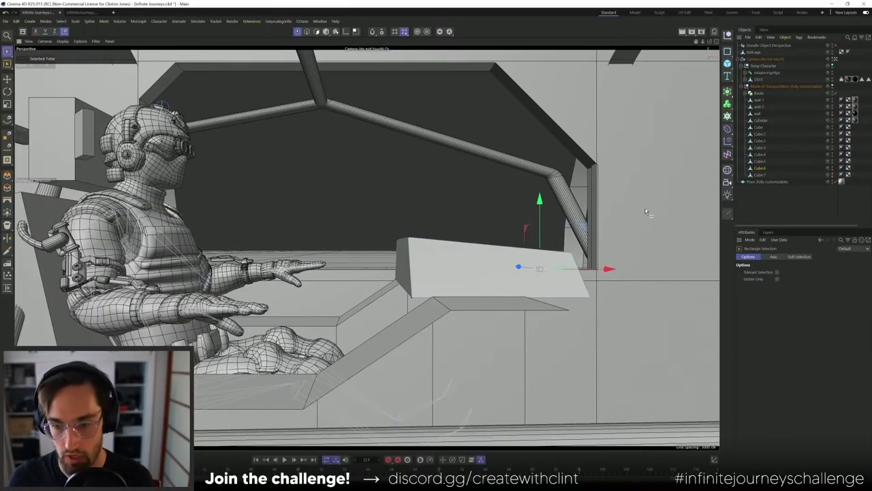
- Reselect the panel's right-end points and drag them further right along X, then deselect
left_click_drag(650, 186, 482, 357)
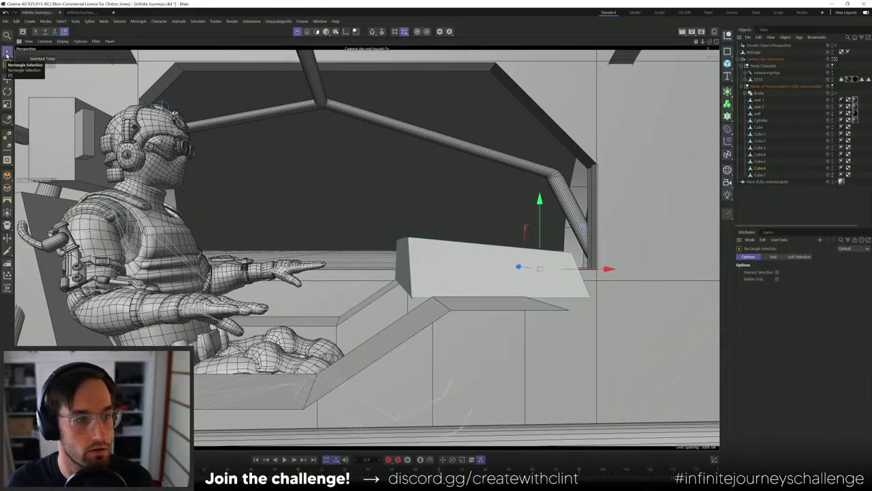
left_click_drag(661, 197, 474, 350)
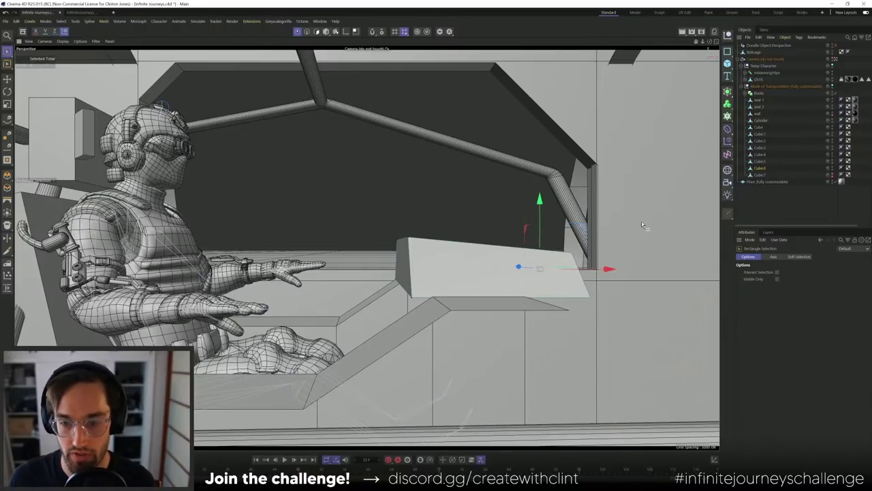
left_click_drag(659, 195, 511, 321)
left_click_drag(608, 268, 709, 269)
left_click(784, 204)
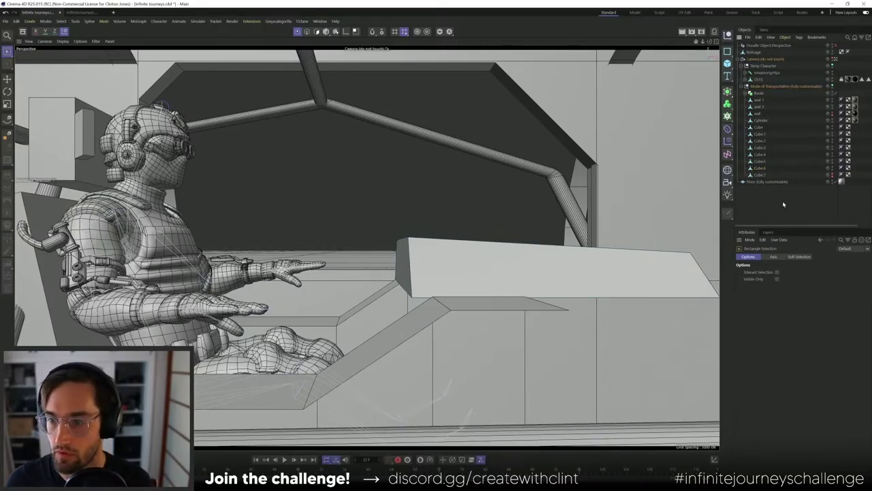
- View the scene through the Default Camera
left_click(835, 59)
scroll(603, 152, "down", 5)
scroll(453, 250, "up", 6)
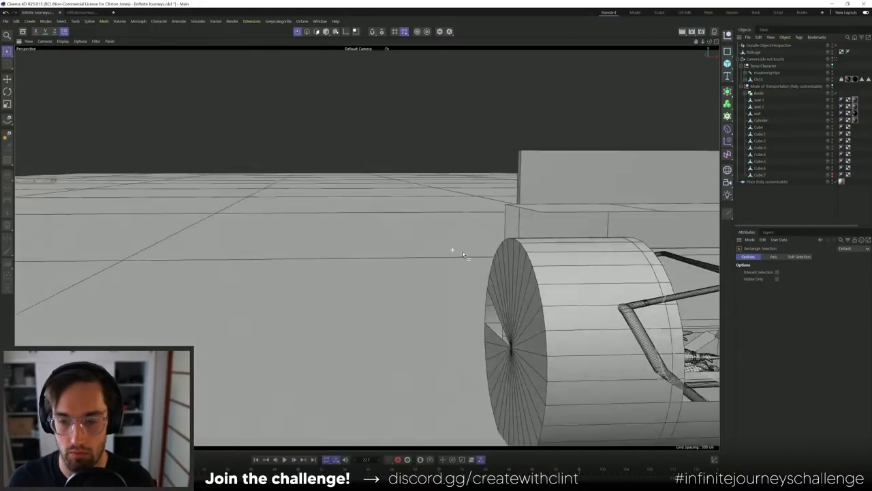
- Orbit around the roll cage, seat and pilot, switch to Live Selection, and zoom out to the craft
left_click_drag(463, 254, 524, 166, "alt")
left_click_drag(513, 308, 488, 312, "alt")
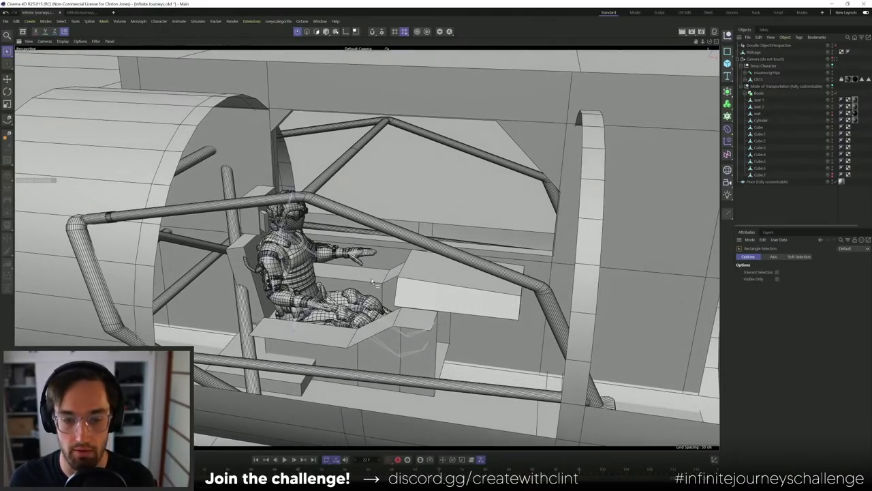
left_click_drag(361, 271, 323, 286, "alt")
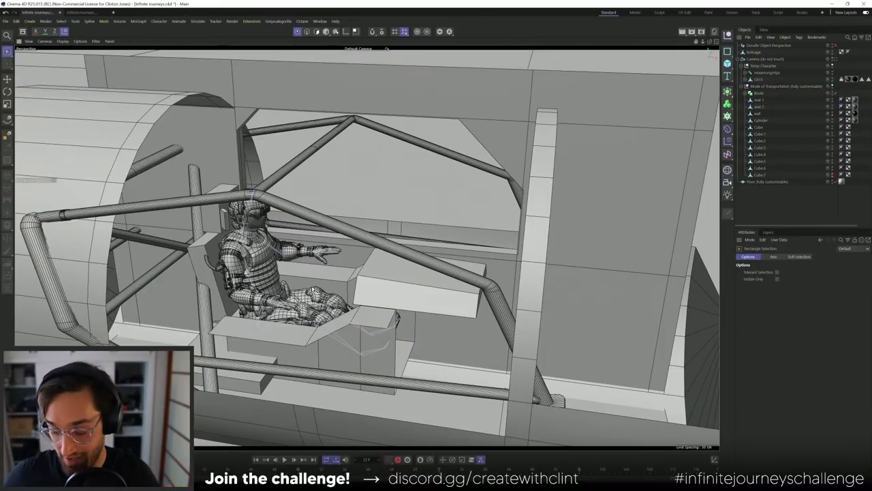
left_click_drag(289, 277, 323, 243, "alt")
left_click_drag(318, 286, 576, 209, "alt")
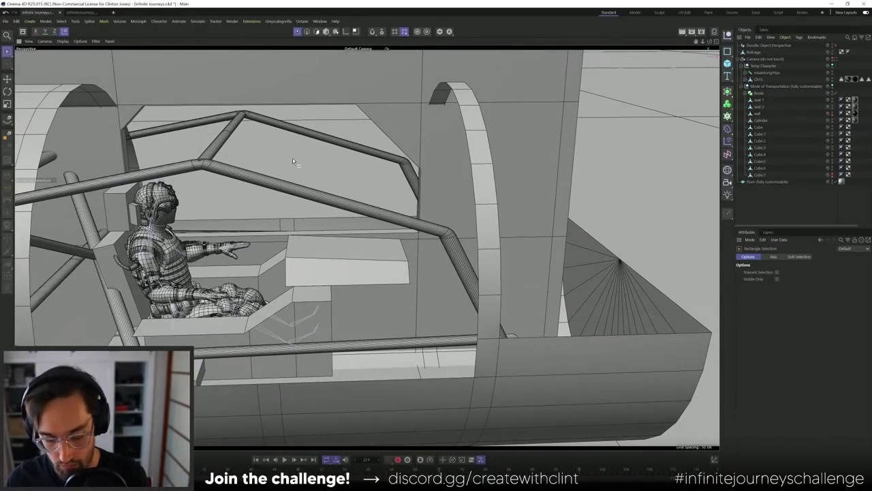
key("9")
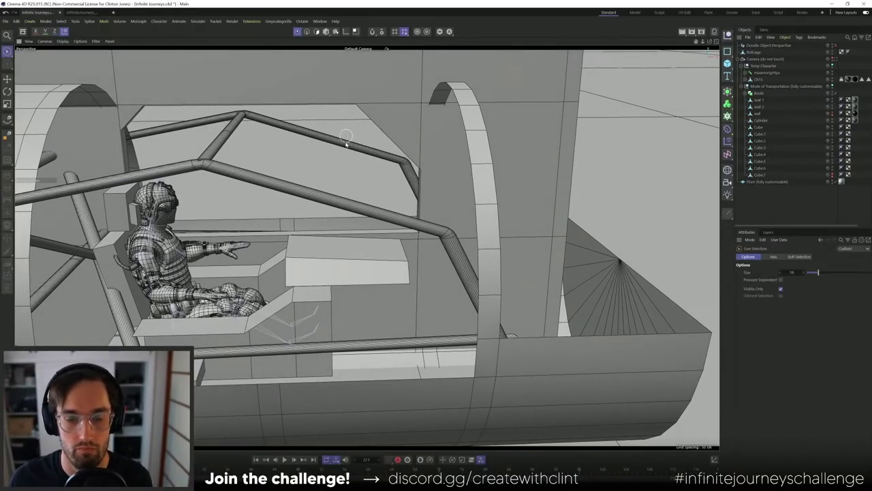
left_click_drag(347, 143, 359, 190, "alt")
scroll(359, 191, "down", 5)
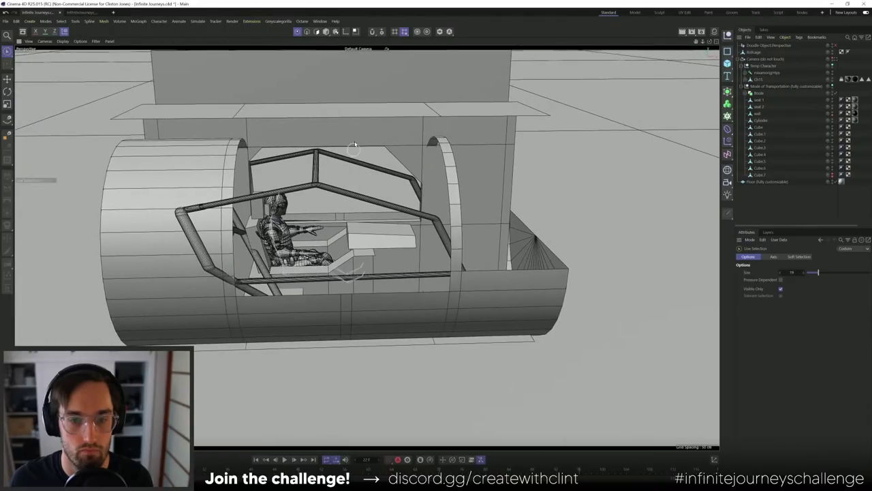
- Return to Model mode and unhide the wall plane behind the cockpit, orbiting to check it
left_click(325, 32)
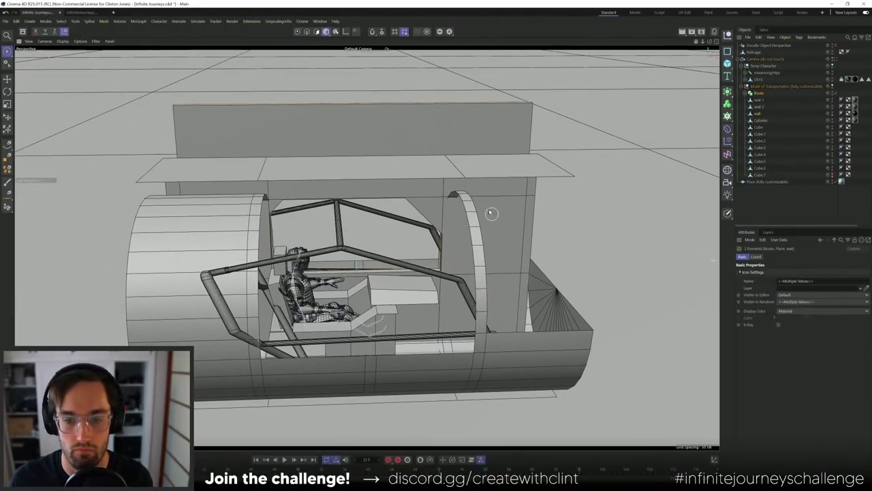
mouse_move(490, 213)
left_mouse_down("alt")
mouse_move(385, 232)
mouse_move(493, 219)
mouse_move(505, 204)
left_mouse_up("alt")
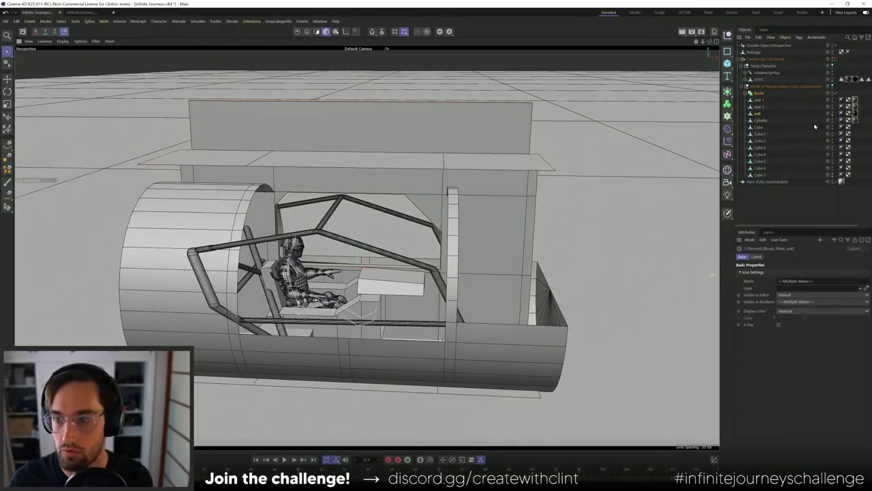
left_click(832, 113)
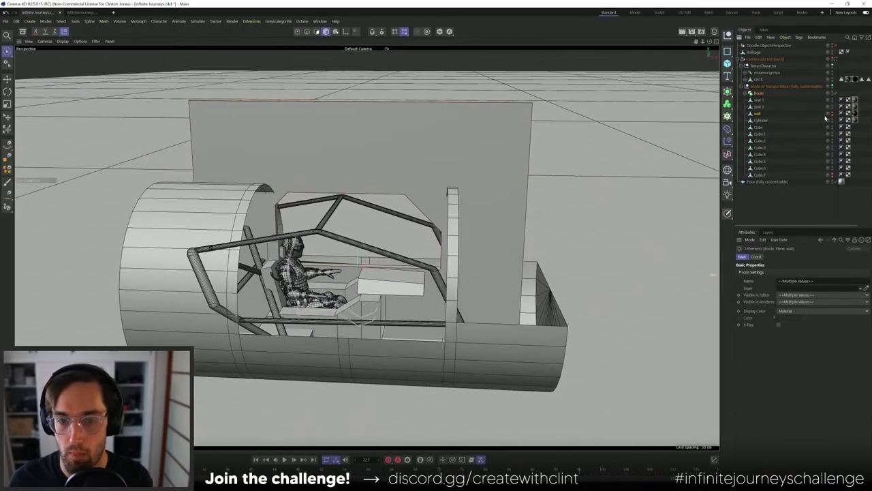
left_click_drag(401, 158, 479, 146, "alt")
- Box-select the Plane's right edge in polygon mode, move it left on X, then view through Camera
left_click(746, 93)
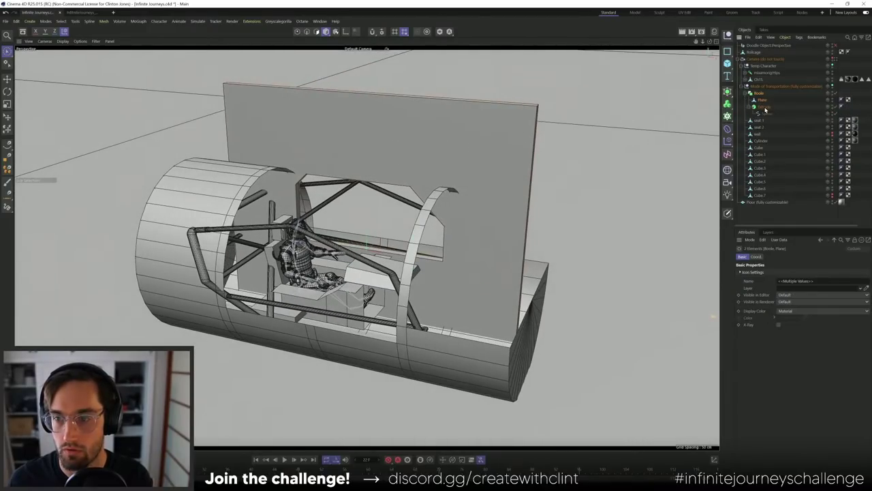
left_click(763, 107)
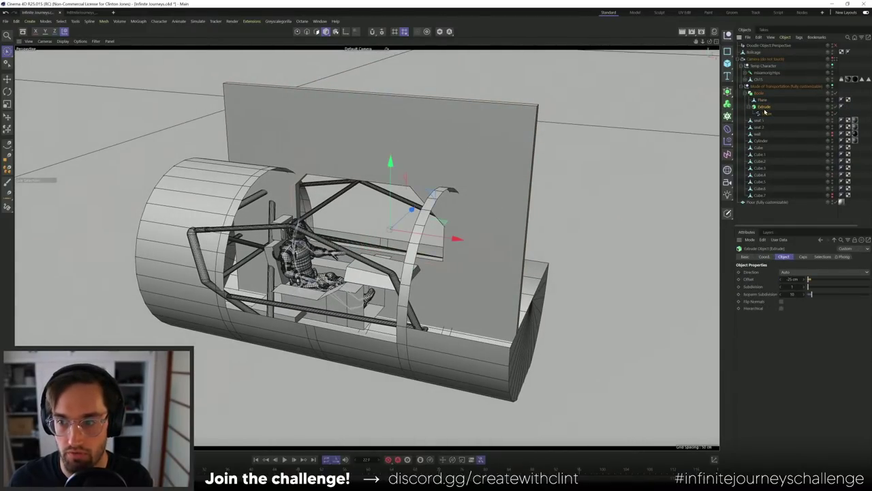
left_click(762, 99)
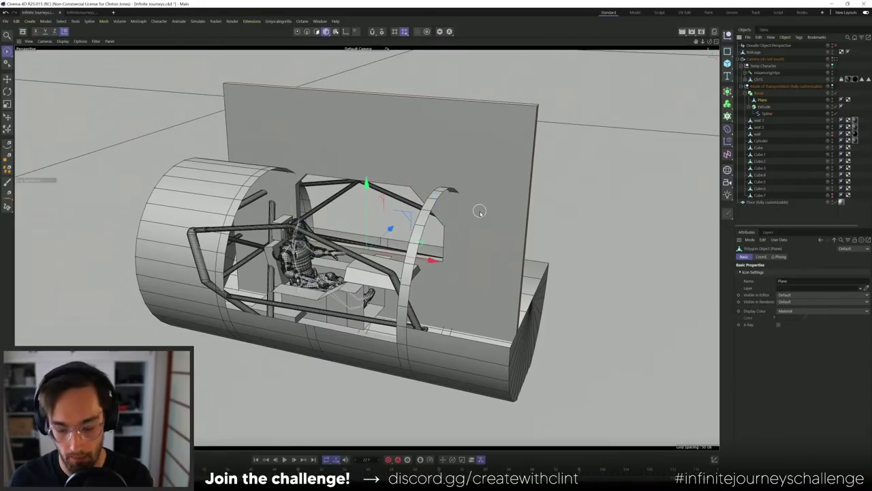
left_click(297, 32)
key("0")
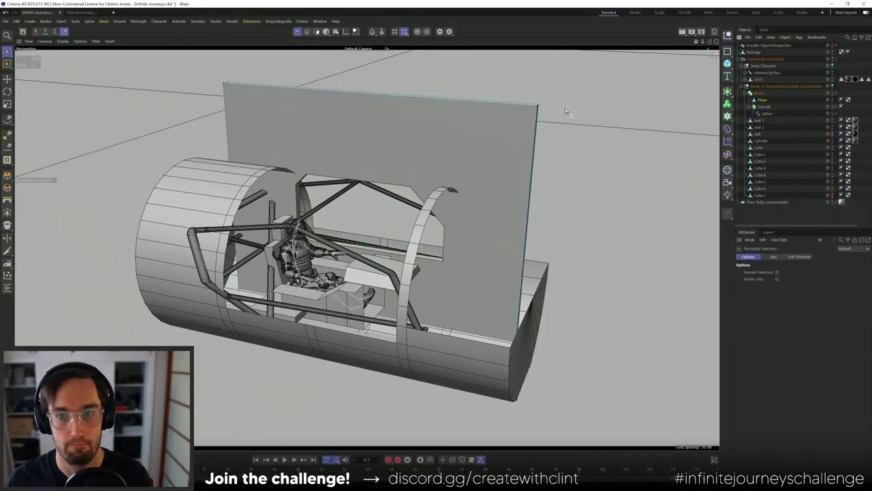
left_click_drag(577, 80, 512, 359)
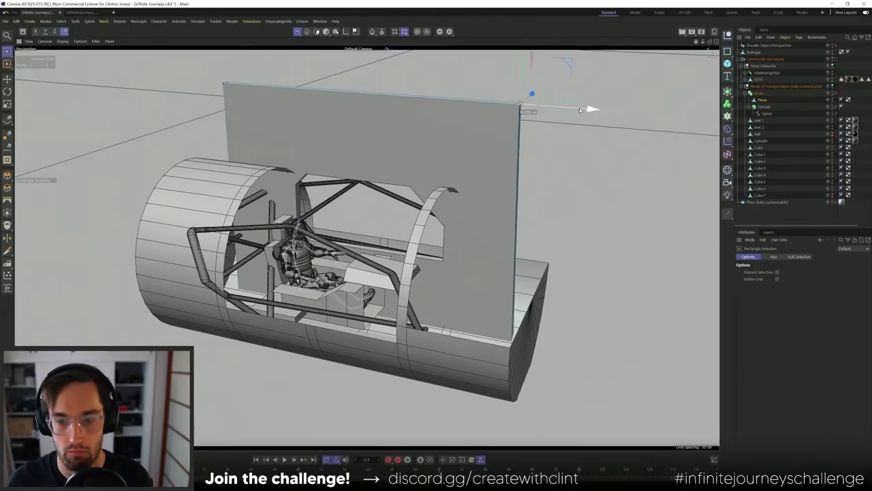
left_click_drag(620, 87, 463, 446)
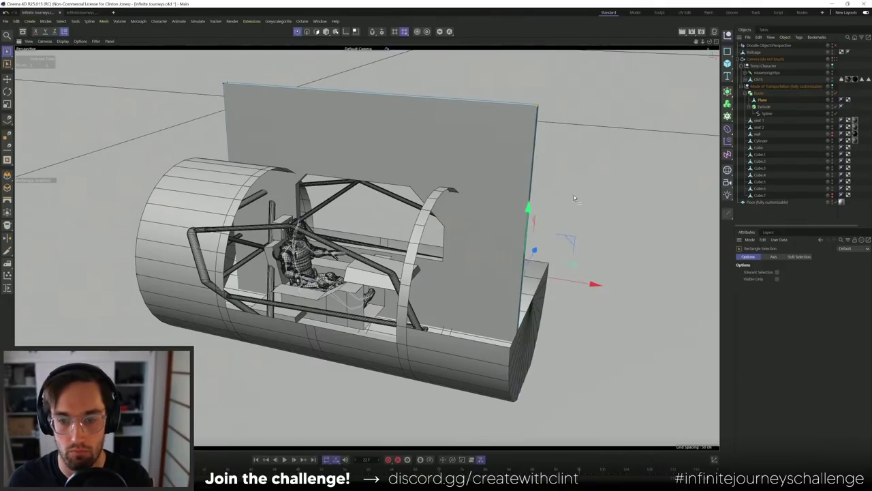
left_click_drag(584, 278, 515, 270)
left_click(834, 59)
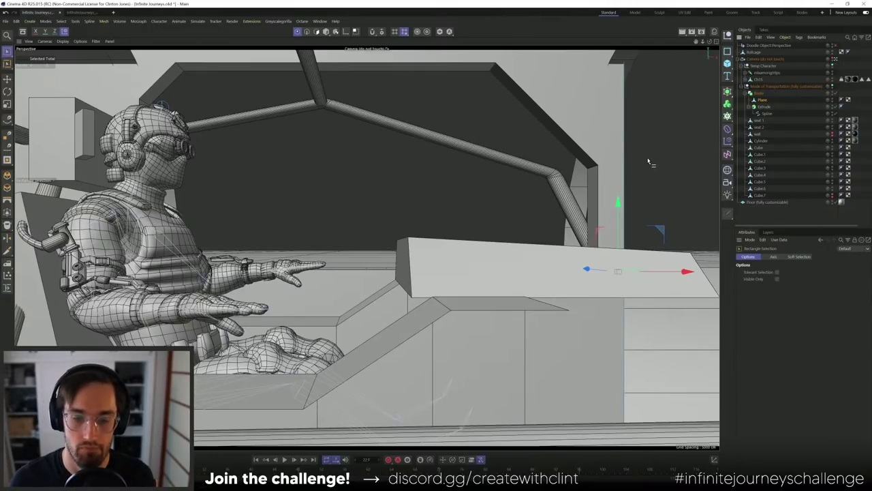
- Return to the Default Camera, orbit and zoom close to the cockpit, and select the Spline
left_click(834, 59)
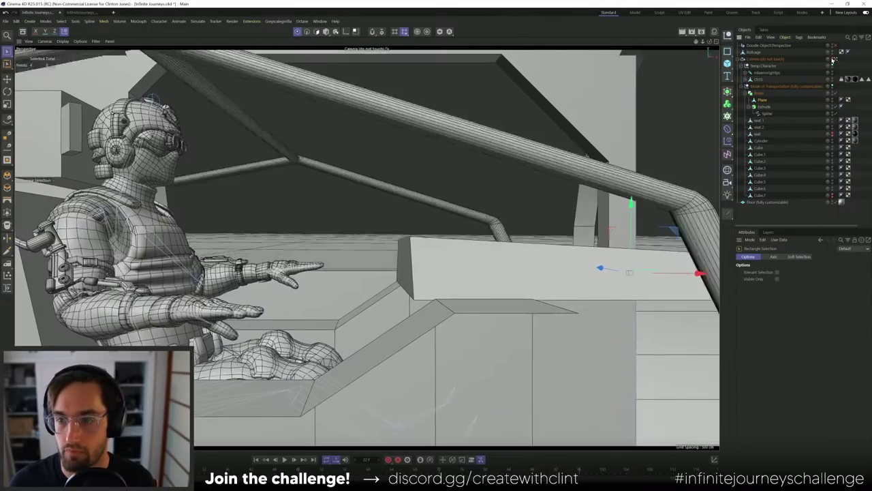
left_click_drag(393, 281, 369, 193, "alt")
scroll(368, 191, "up", 5)
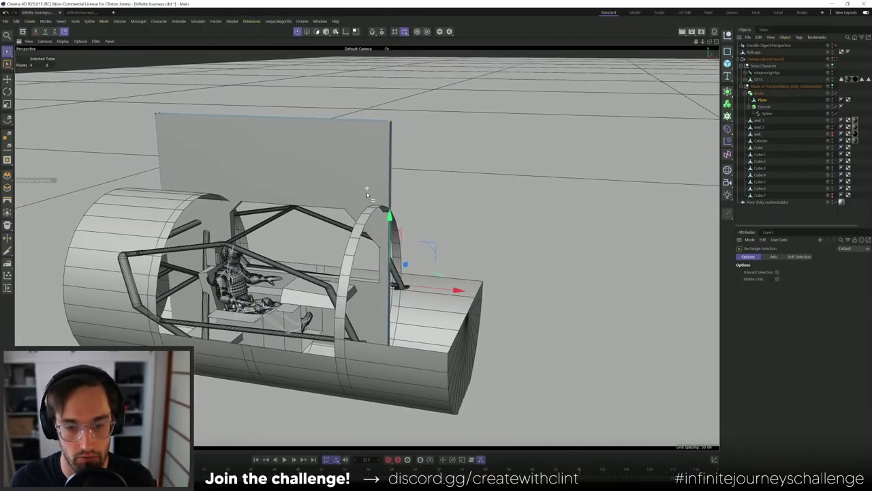
left_click_drag(365, 183, 599, 122, "alt")
left_click(764, 114)
left_click_drag(350, 146, 331, 130, "alt")
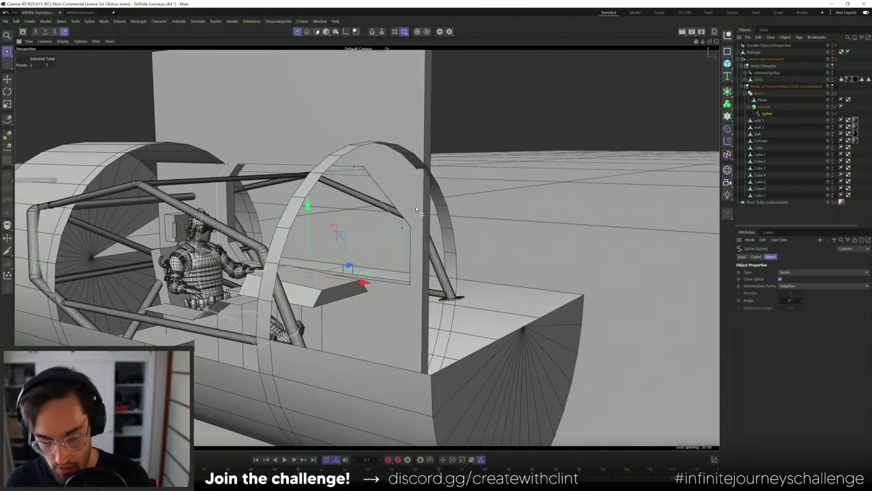
- Drag the Spline point near the hoop top left on X, then view through Camera again
key("0")
left_click(399, 217)
mouse_move(399, 216)
left_mouse_down("alt")
mouse_move(370, 207)
mouse_move(391, 208)
left_mouse_up("alt")
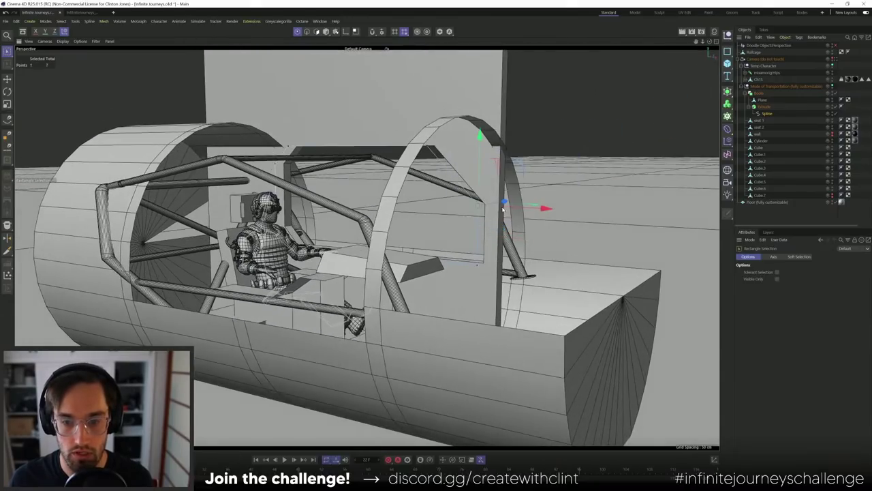
left_click_drag(505, 217, 494, 203, "alt")
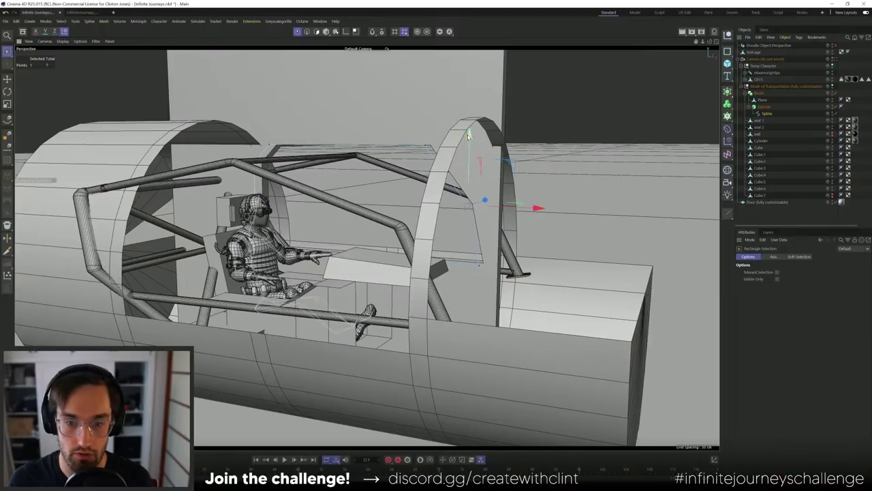
left_click(441, 145)
left_click_drag(492, 145, 466, 144)
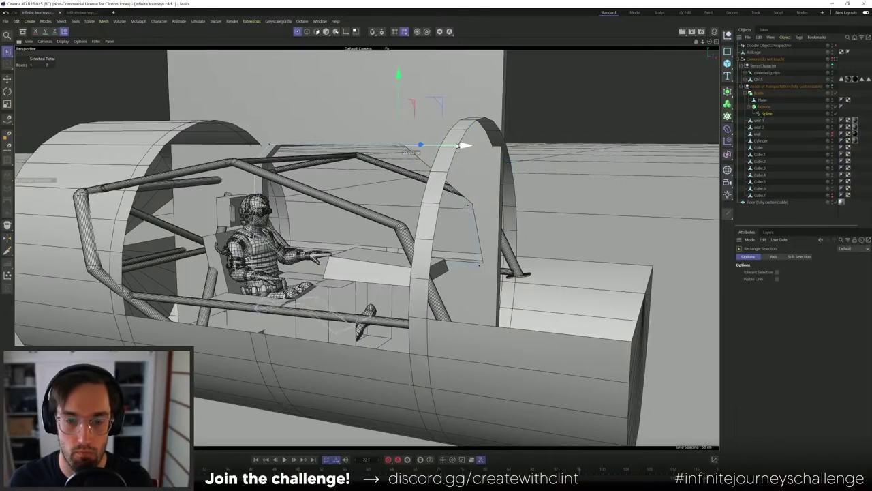
left_click(835, 59)
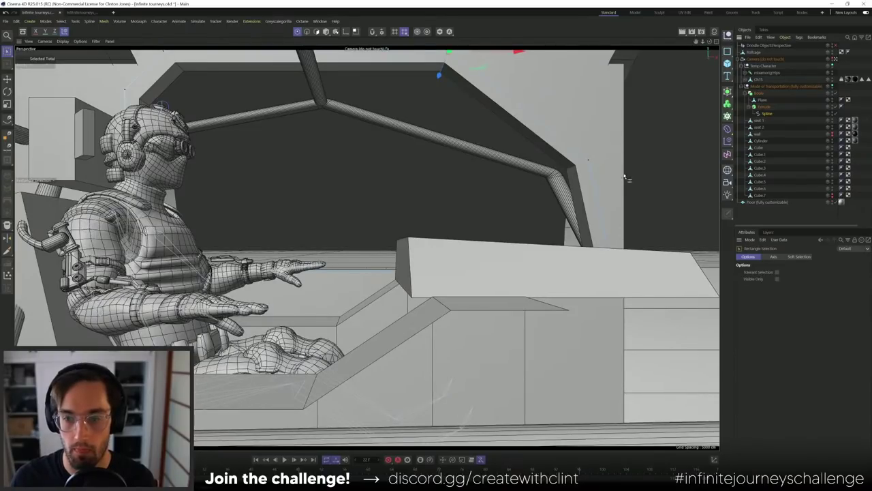
- Nudge the spline points over the dashboard slightly left and lower the roof-strut points
left_click_drag(664, 220, 590, 293)
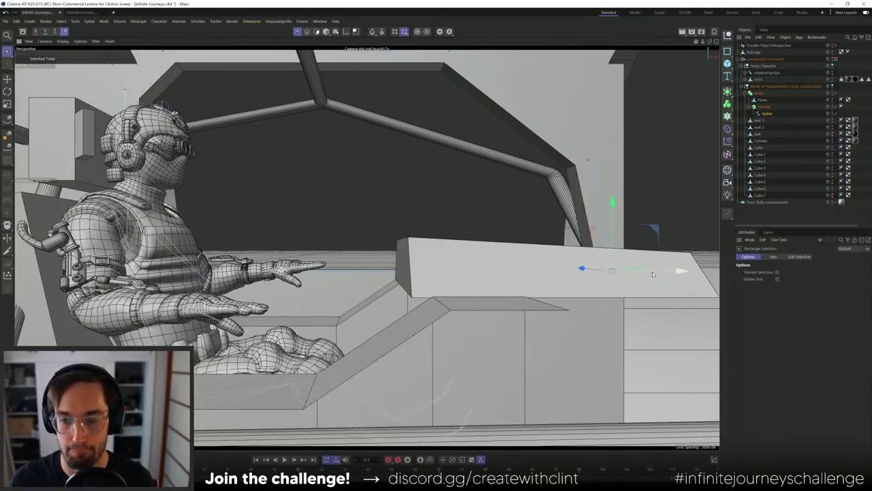
mouse_move(680, 270)
left_mouse_down()
mouse_move(581, 258)
mouse_move(682, 264)
mouse_move(675, 261)
left_mouse_up()
left_click_drag(145, 87, 474, 44)
left_click_drag(308, 62, 308, 60)
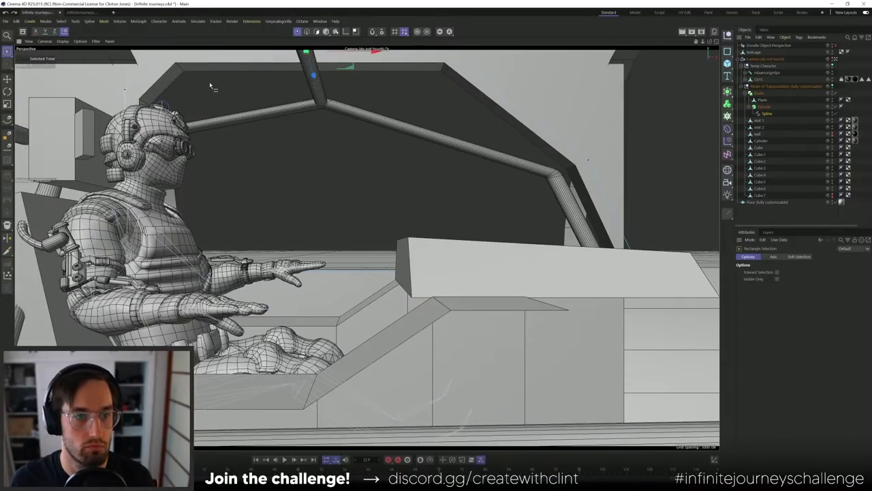
- Lower the strut points near the head about 1.225 cm and select the right strut's end points
left_click_drag(83, 77, 162, 126)
left_click_drag(288, 56, 289, 58)
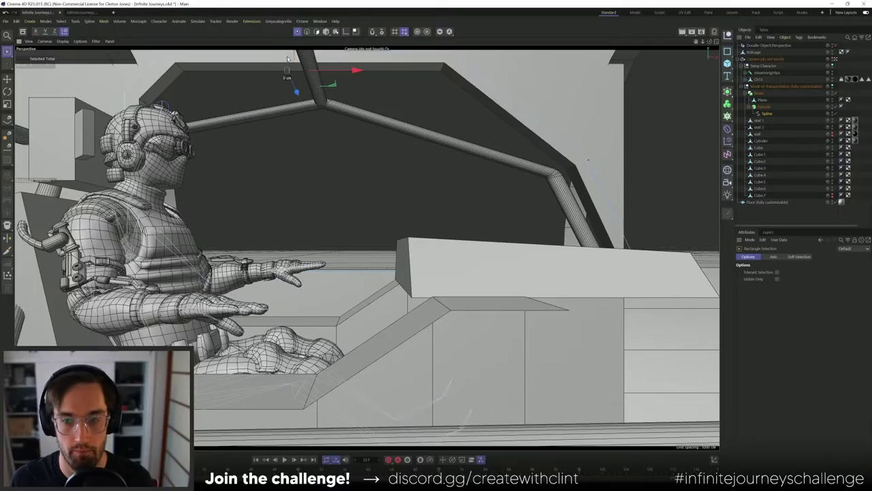
left_click_drag(586, 86, 670, 171)
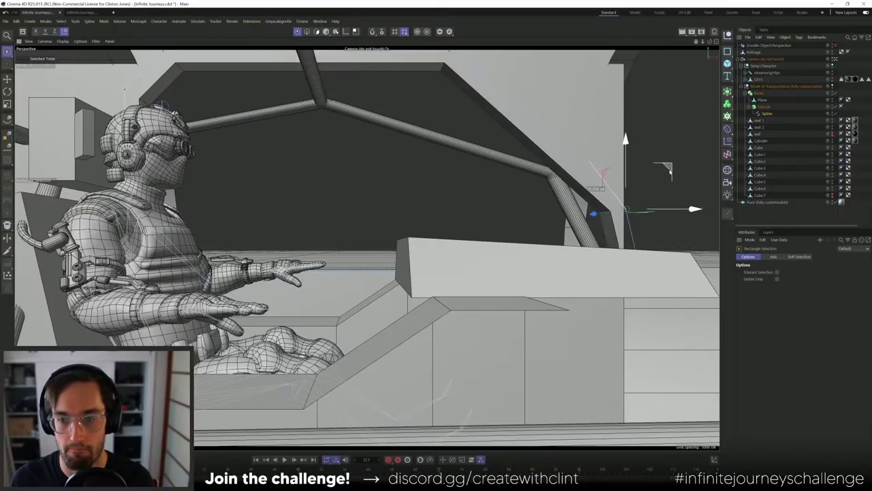
left_click_drag(432, 113, 518, 54)
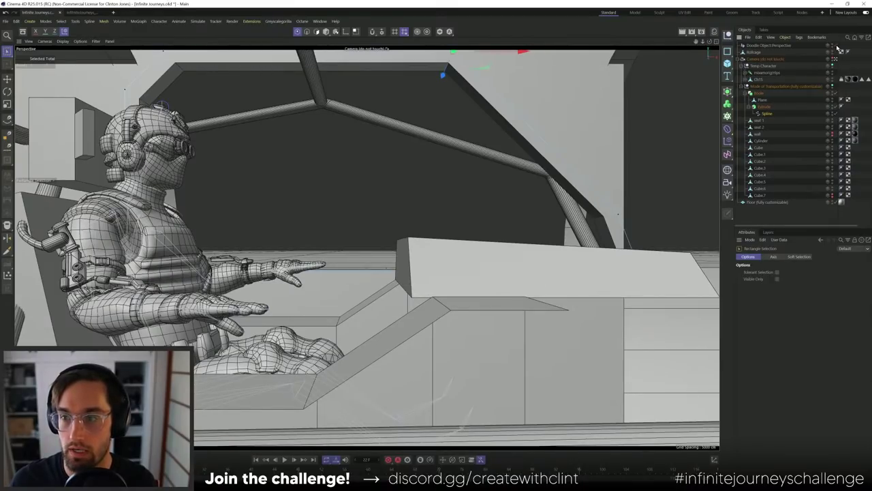
- Select the Doodle Object, take Doodle Paint, and undo the stray scribble and old frame rectangle
left_click(835, 46)
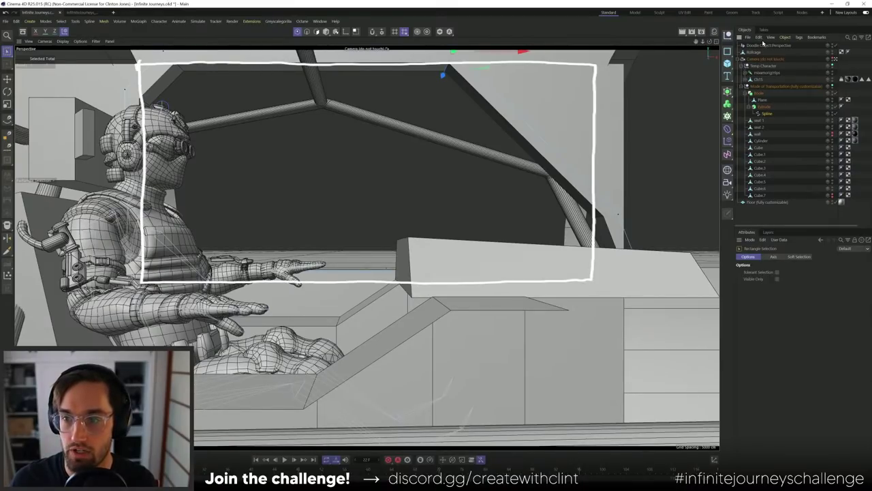
left_click(835, 47)
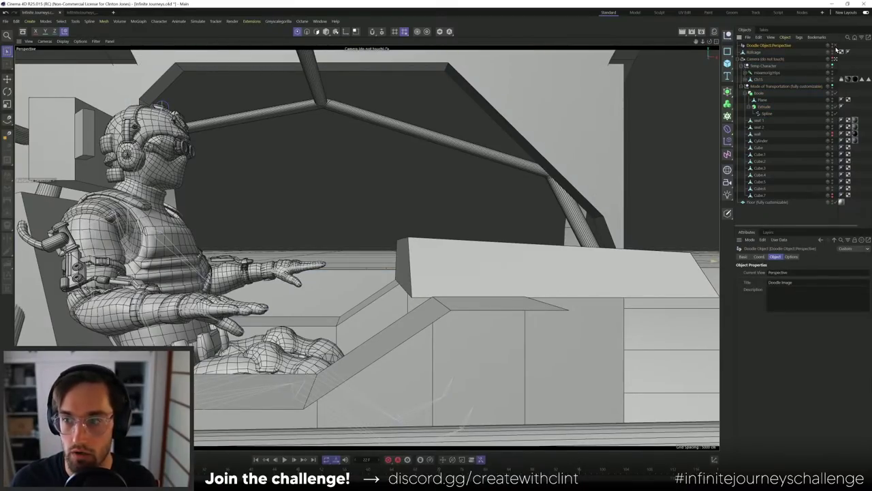
left_click(835, 47)
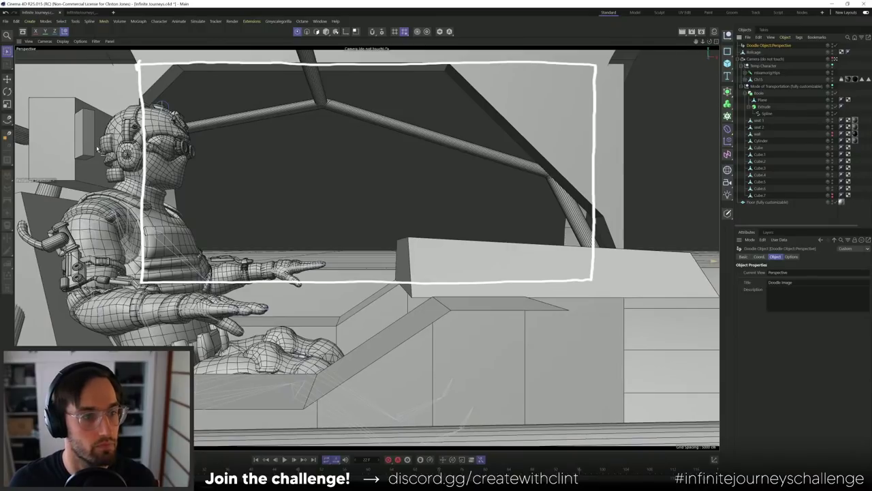
left_click(326, 31)
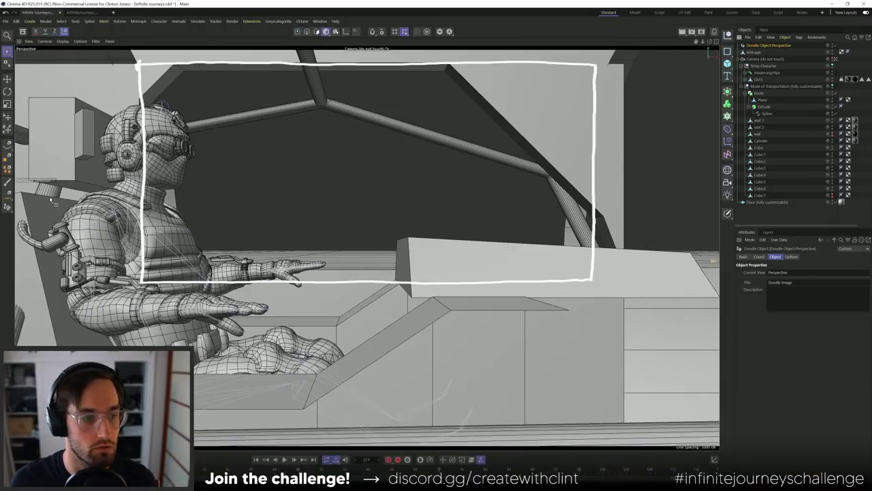
left_click(8, 207)
left_click_drag(300, 145, 249, 190)
mouse_move(327, 189)
left_mouse_down()
mouse_move(434, 191)
mouse_move(511, 220)
mouse_move(517, 212)
mouse_move(509, 218)
mouse_move(471, 193)
left_mouse_up()
key("ctrl+z")
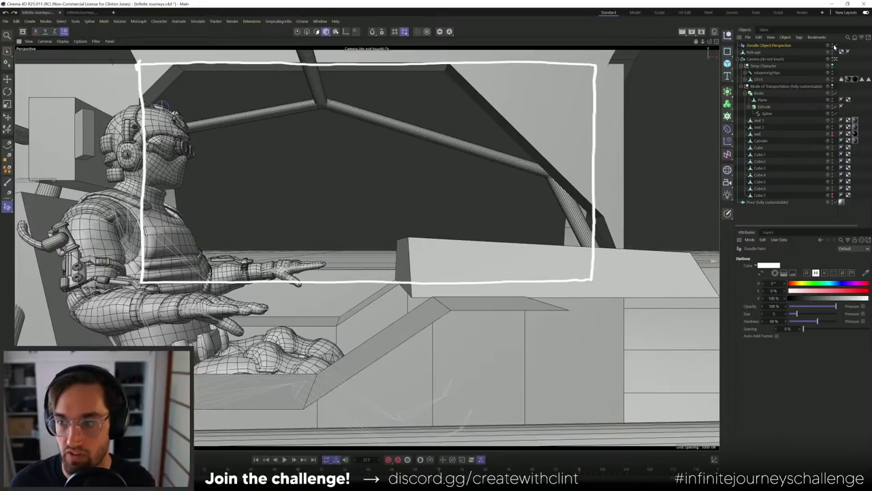
key("ctrl+z")
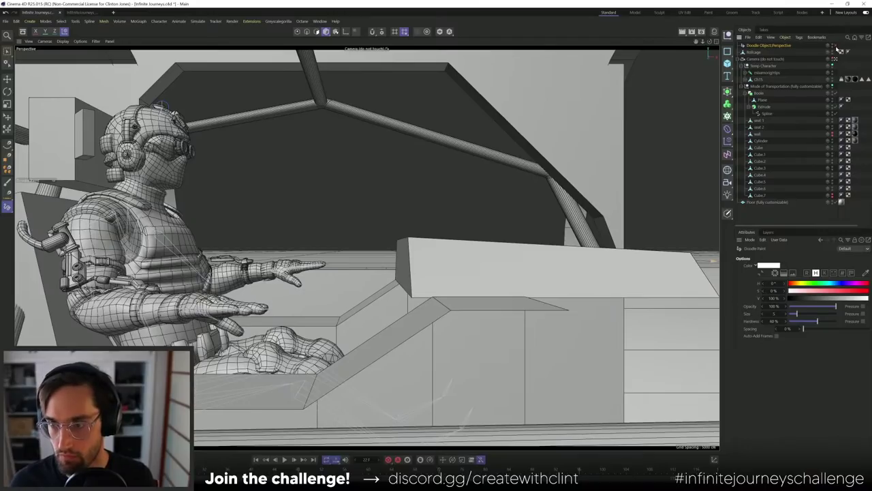
- Draw a new white doodle rectangle framing the shot and toggle it to compare
left_click_drag(139, 65, 141, 68)
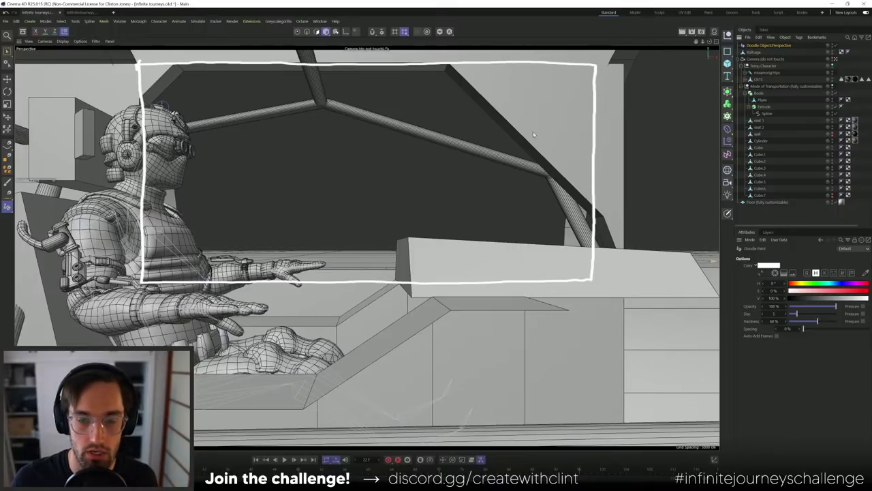
left_click(834, 45)
left_click(834, 45)
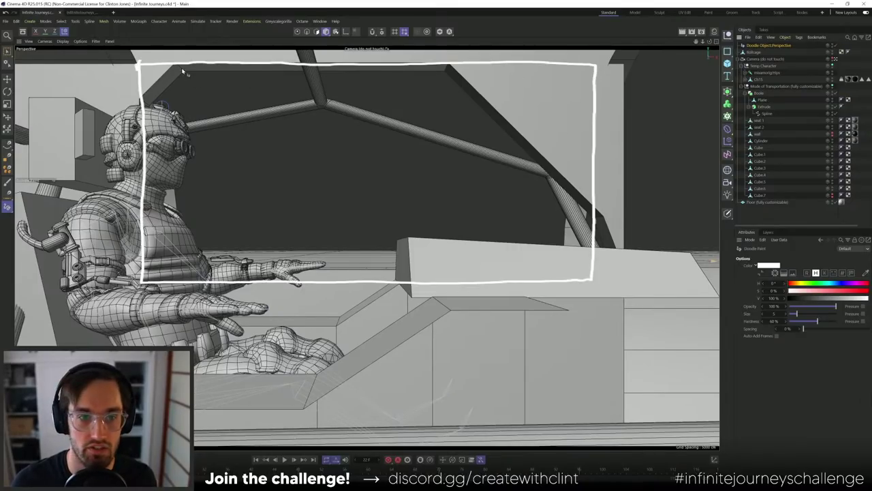
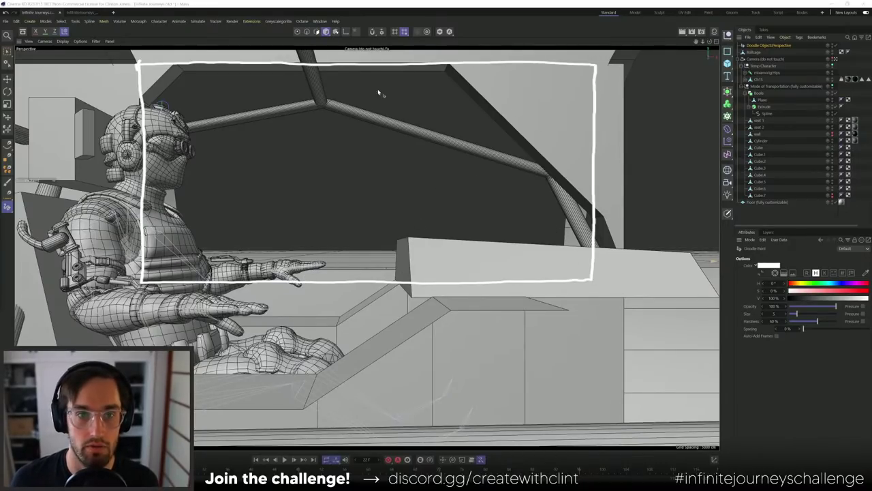
- Change the render output height to 810, giving a 1920 × 810 frame with a 2.37 aspect
left_click(698, 32)
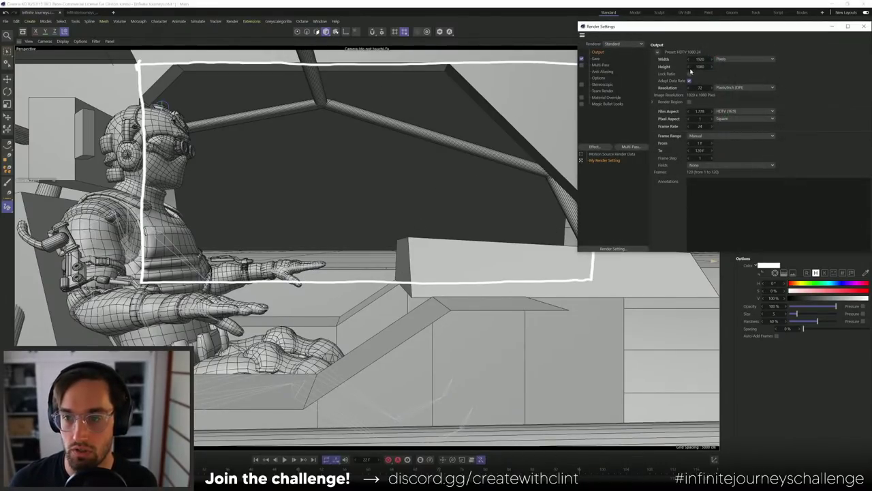
double_click(700, 66)
type("1")
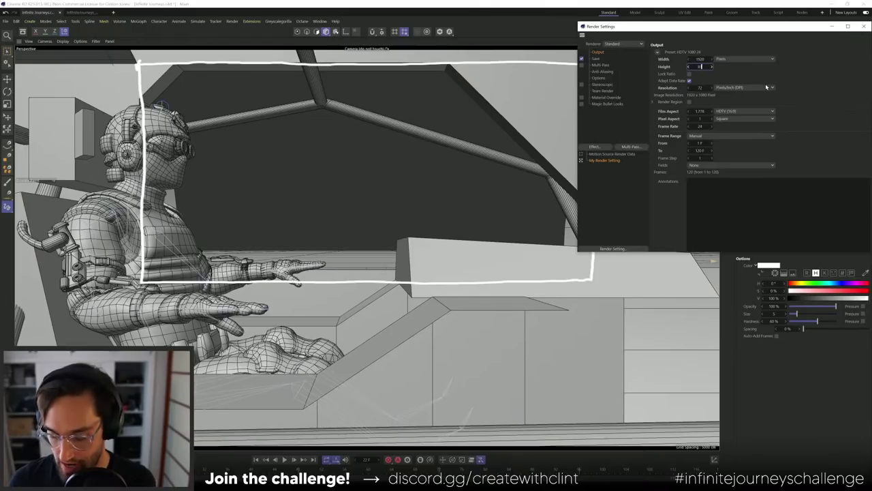
key("Return")
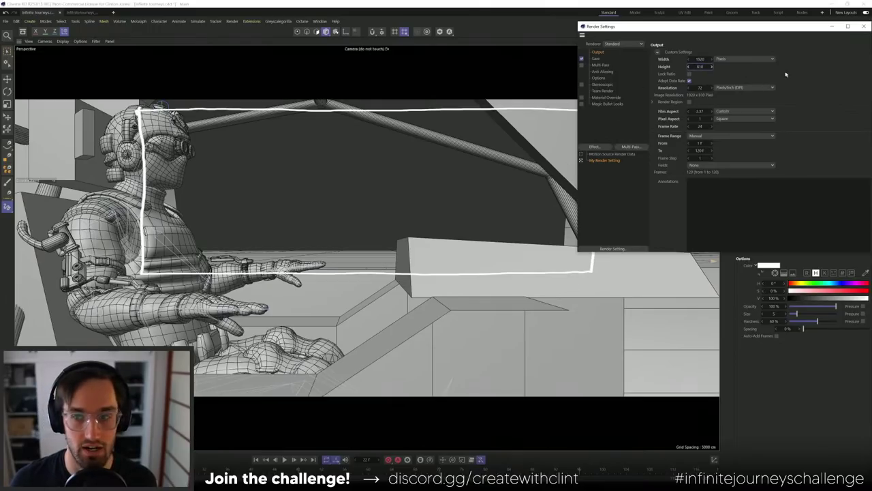
left_click(863, 26)
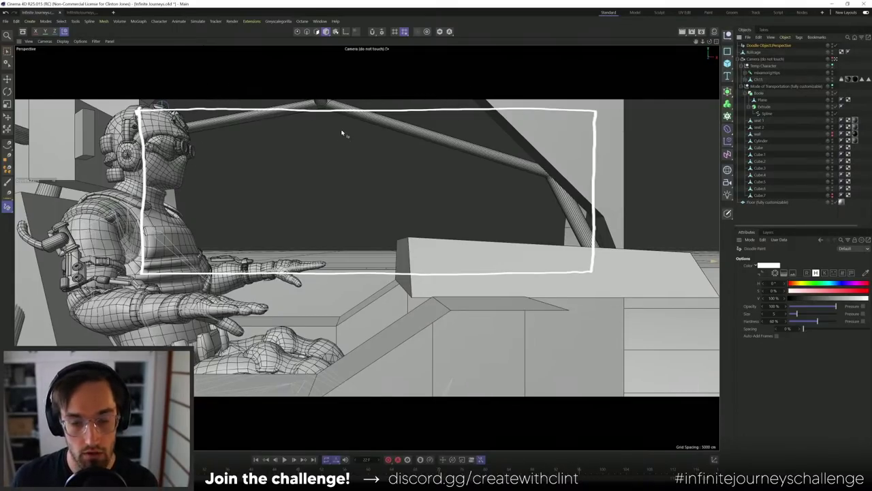
- Turn off the Doodle Object's visibility so the white rectangle sketch disappears from the camera view
left_click(836, 46)
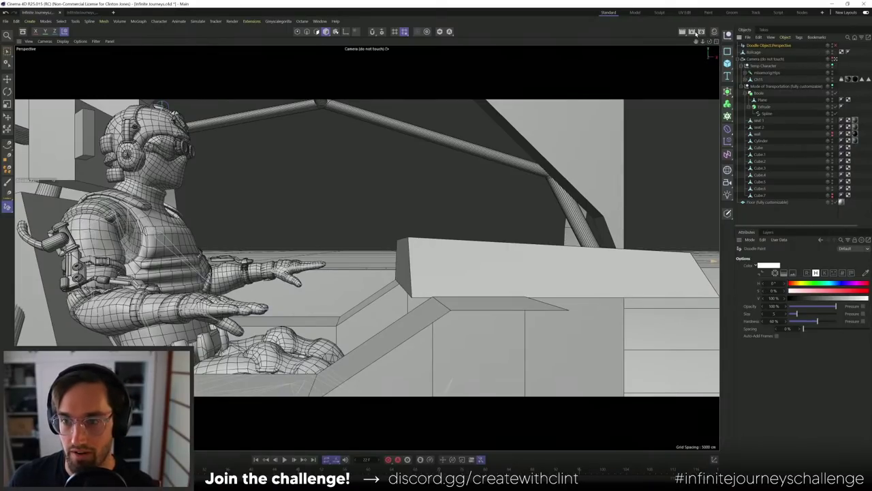
- Restore the render output height from 810 to 1080 for the HDTV 1080 24 preset
left_click(701, 31)
double_click(700, 66)
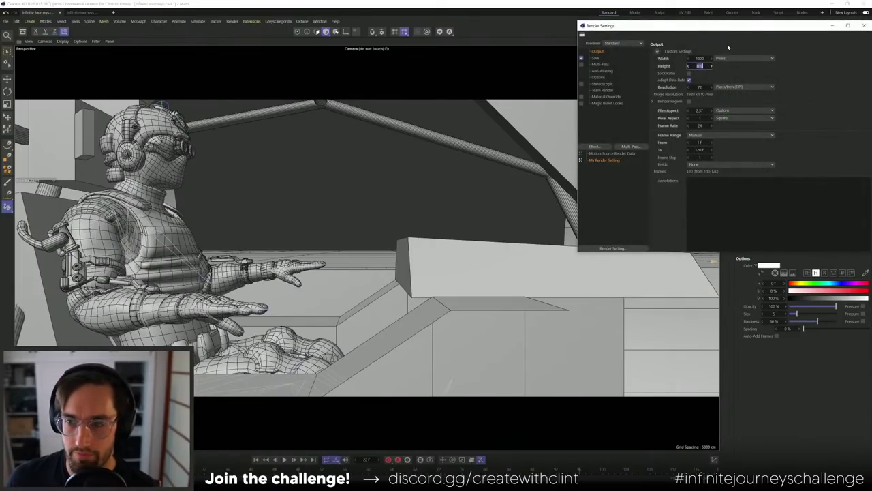
type("1080")
key("Return")
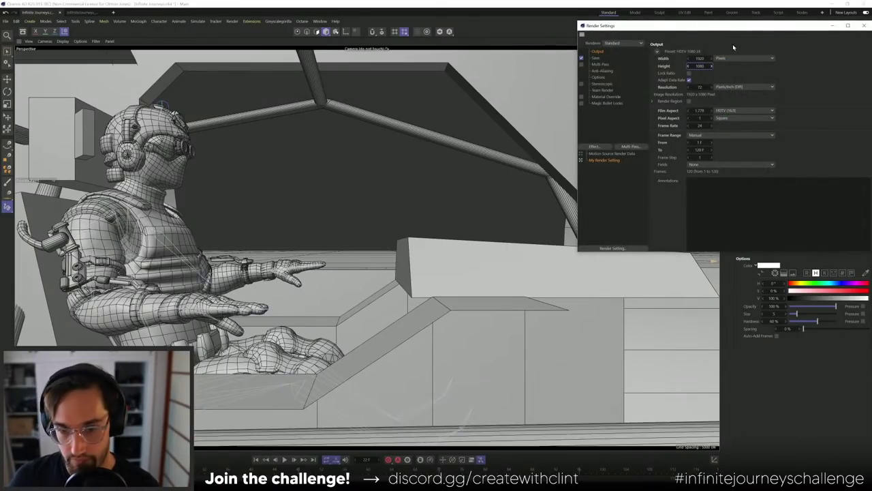
left_click(860, 29)
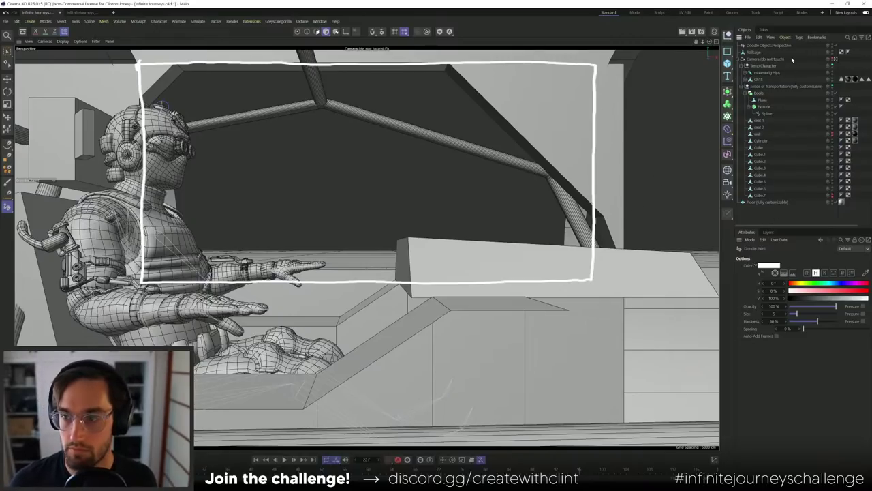
- Return to Model mode, deactivate the scene camera, and orbit toward the cockpit and canopy hoops
left_click(764, 107)
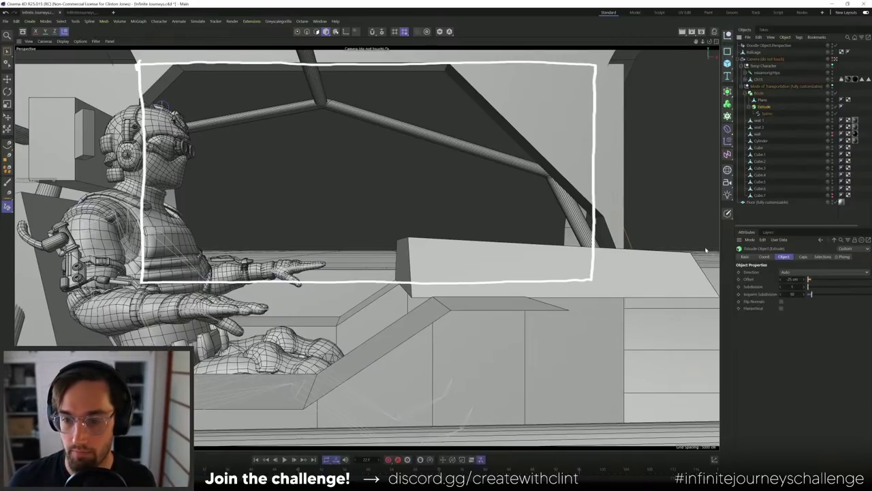
left_click(297, 32)
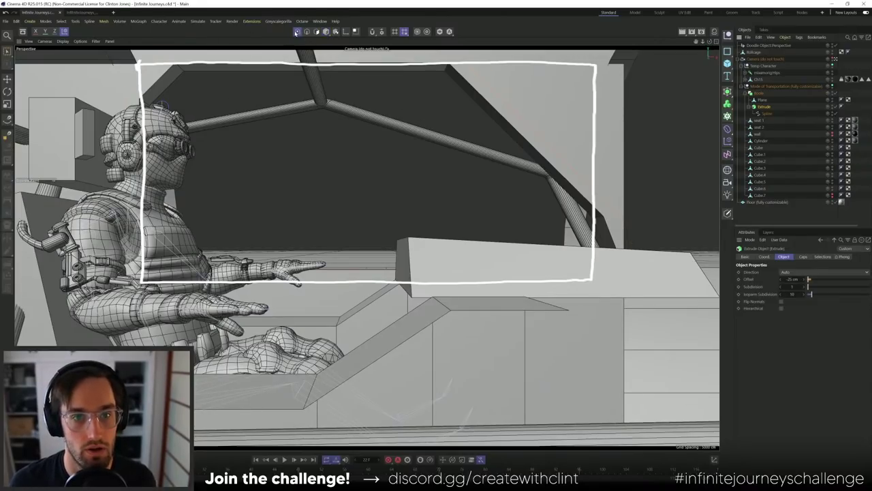
left_click(834, 60)
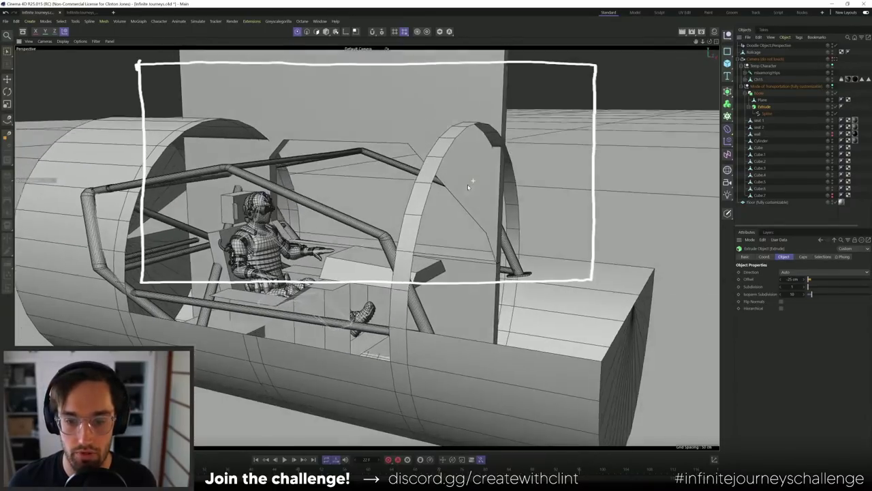
left_click_drag(468, 185, 368, 245, "alt")
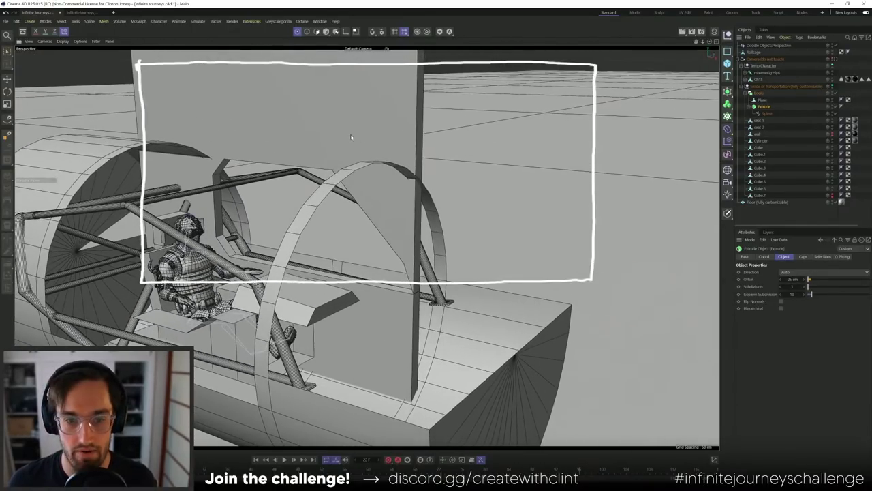
left_click_drag(351, 137, 415, 114, "alt")
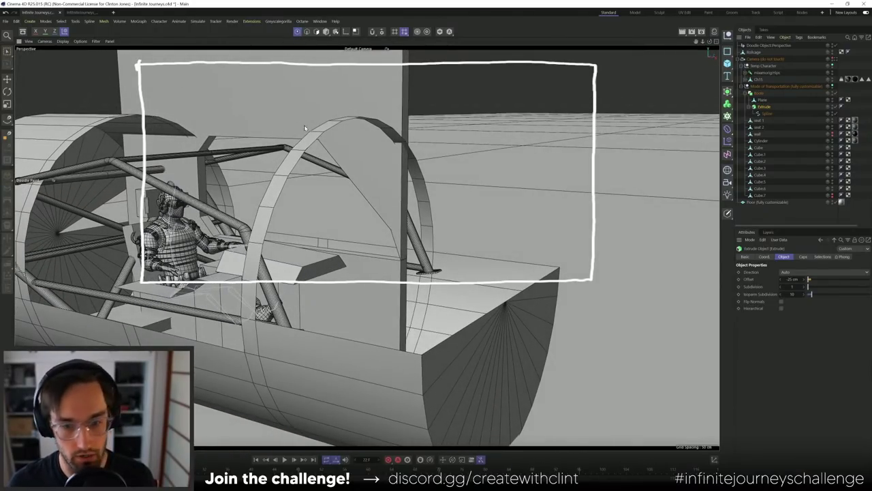
- Slide the Plane window pane about 12 cm along X beside the front hoop
key("0")
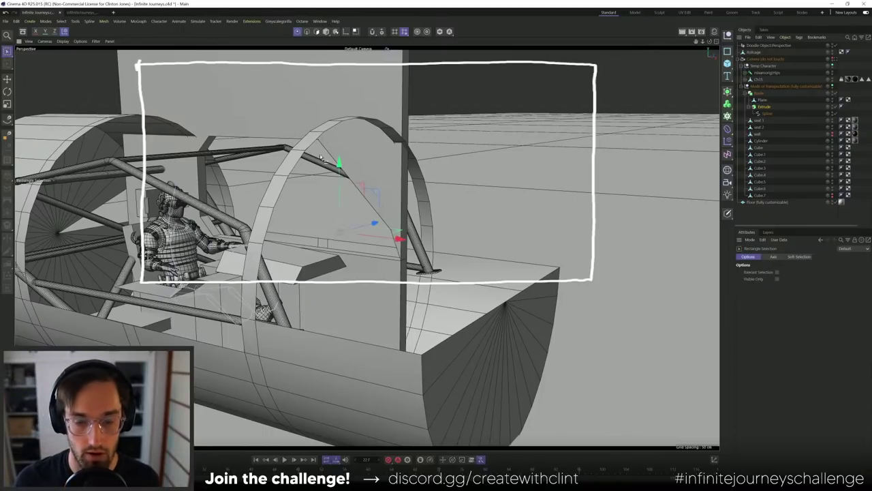
left_click_drag(369, 163, 417, 205, "alt")
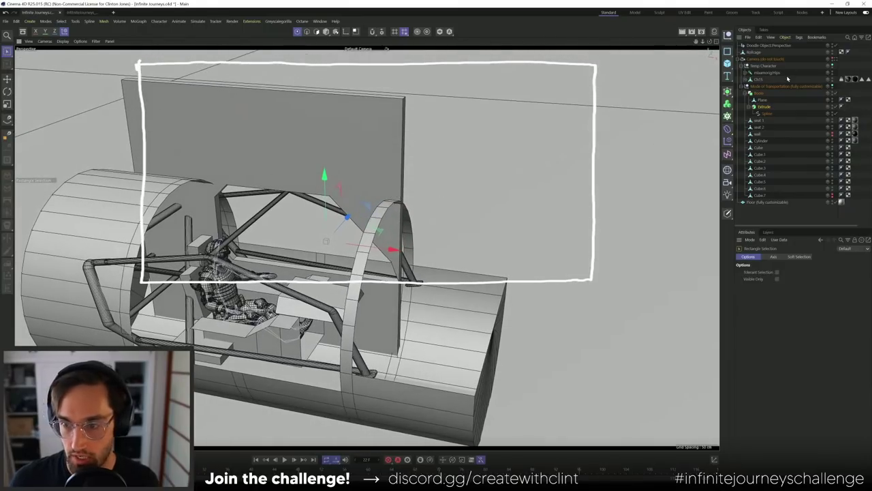
left_click(762, 101)
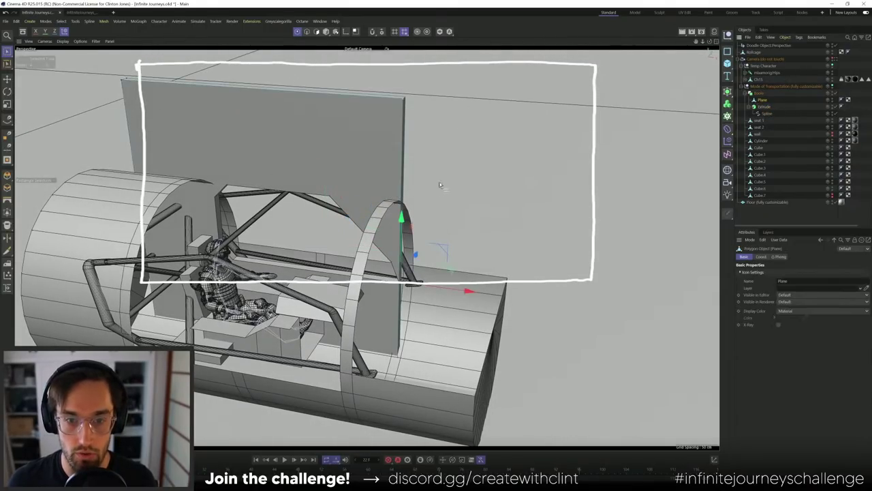
left_click_drag(460, 292, 377, 184)
- Cut a vertical edge loop across the Plane with Loop/Path Cut and select its points
key("k")
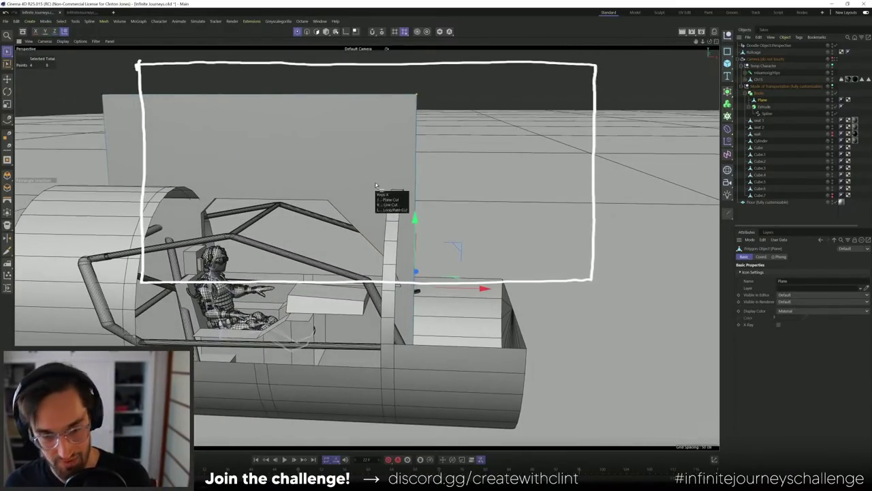
key("l")
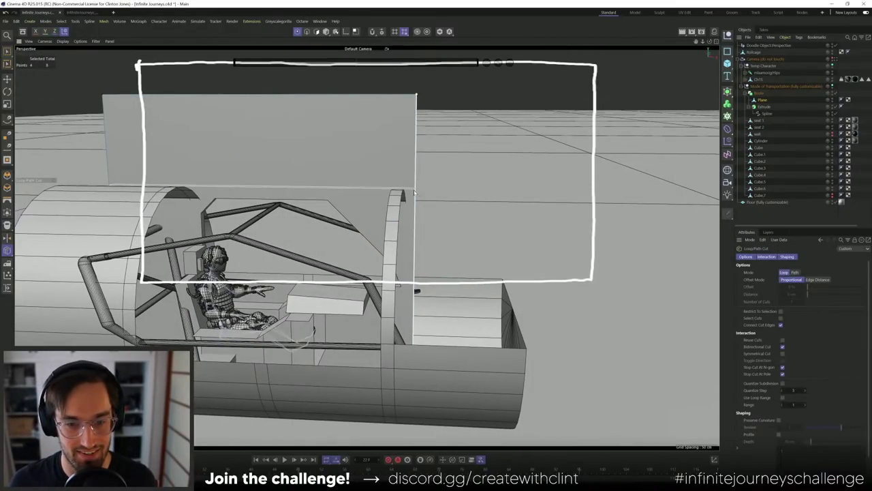
left_click(414, 190)
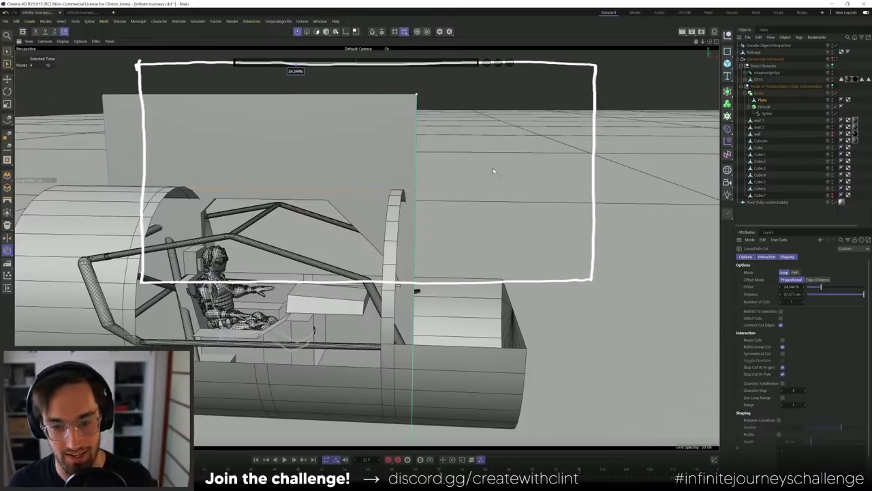
key("0")
left_click_drag(454, 166, 391, 214)
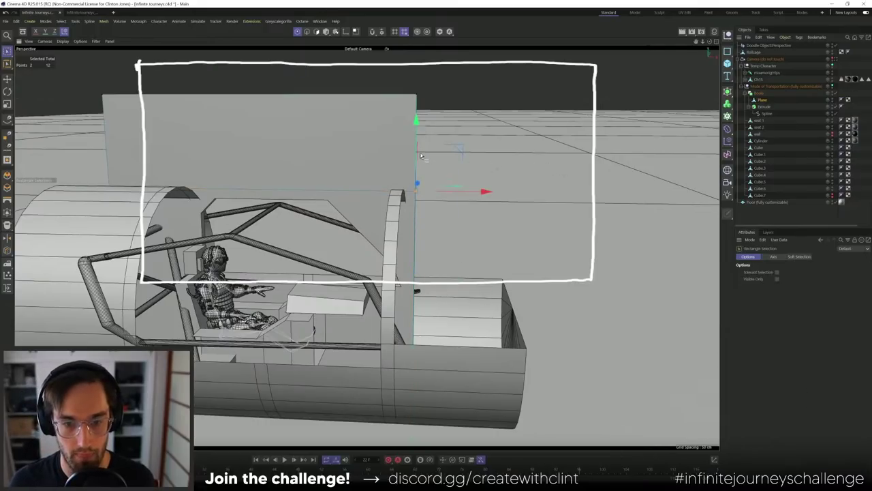
- Drag the Plane's four top points down along Y so the pane slopes to the hoop
left_click_drag(417, 133, 408, 111)
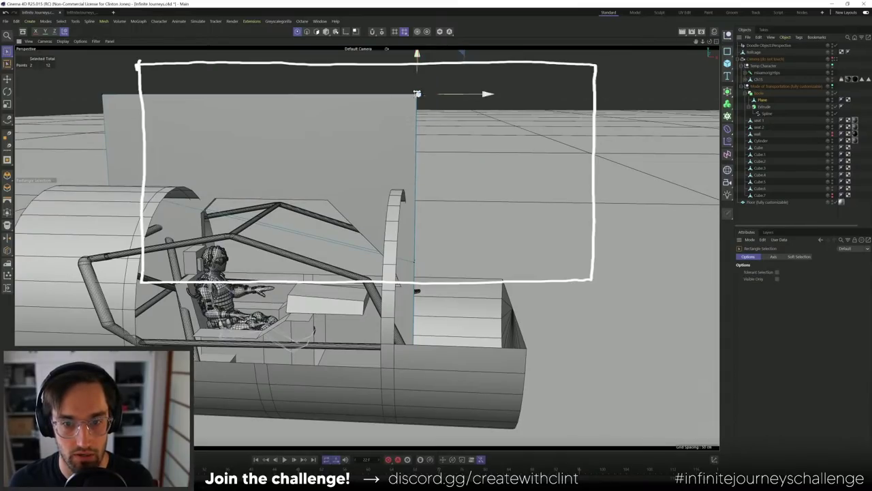
left_click_drag(89, 68, 468, 134)
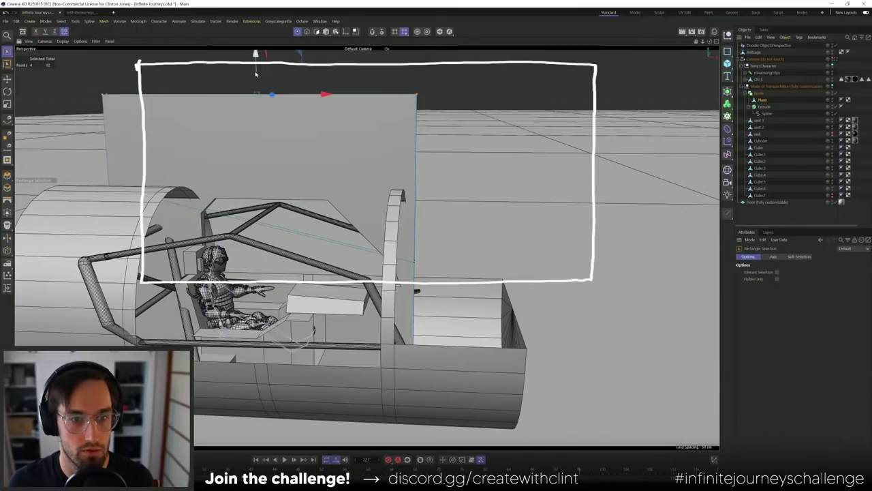
left_click_drag(255, 74, 255, 111)
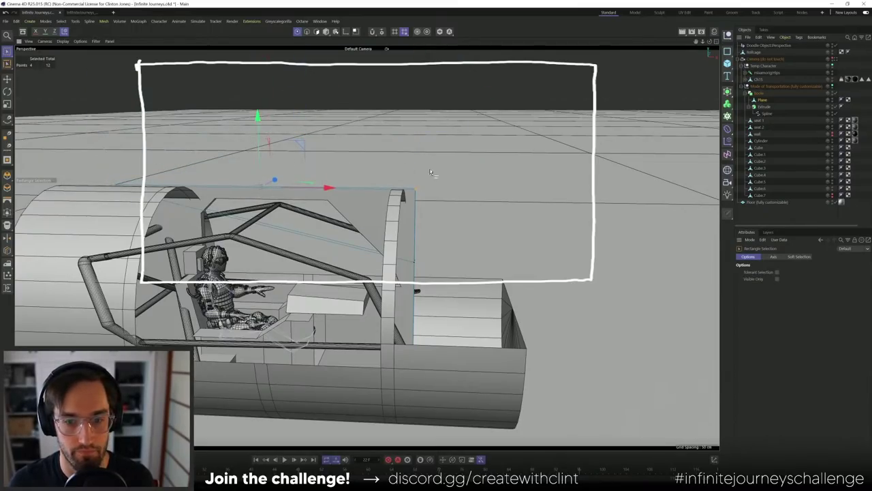
mouse_move(407, 172)
left_mouse_down()
mouse_move(436, 178)
mouse_move(398, 182)
left_mouse_up()
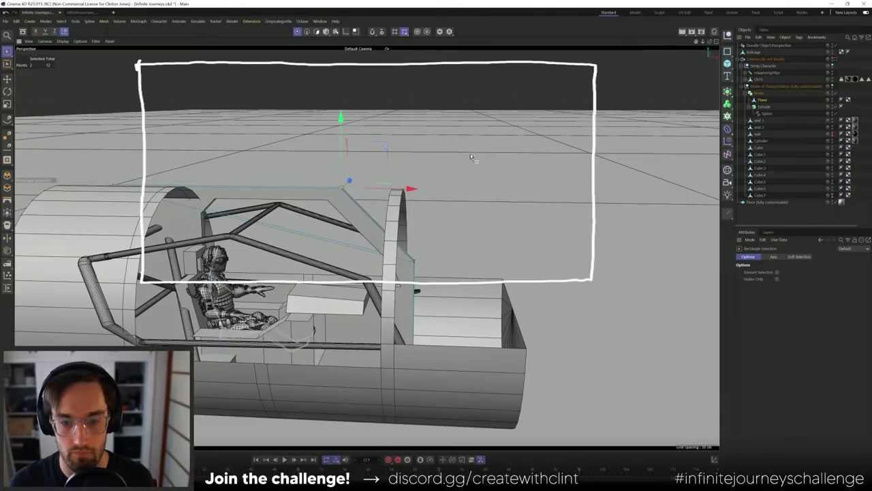
scroll(421, 254, "down", 2)
scroll(395, 274, "up", 5)
mouse_move(395, 274)
left_mouse_down("alt")
mouse_move(395, 256)
mouse_move(388, 275)
left_mouse_up("alt")
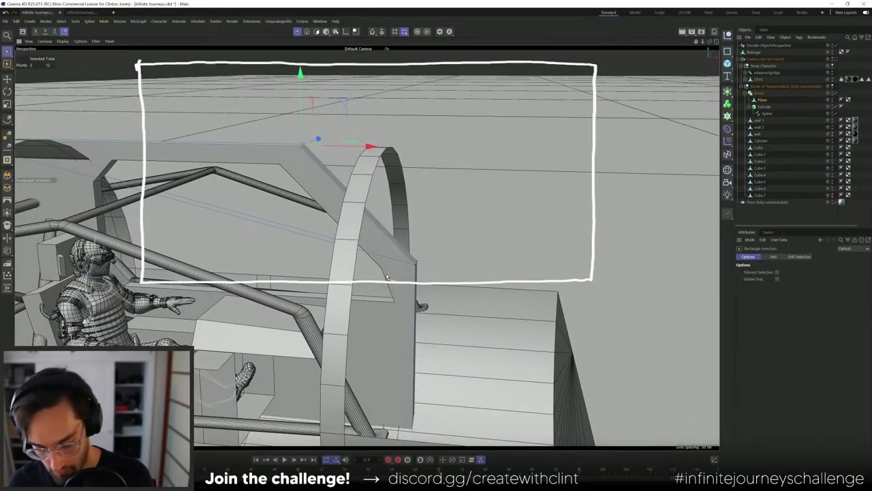
- Place a vertical loop cut on the wall panel near the roll-cage arch and select its points
key("k")
key("l")
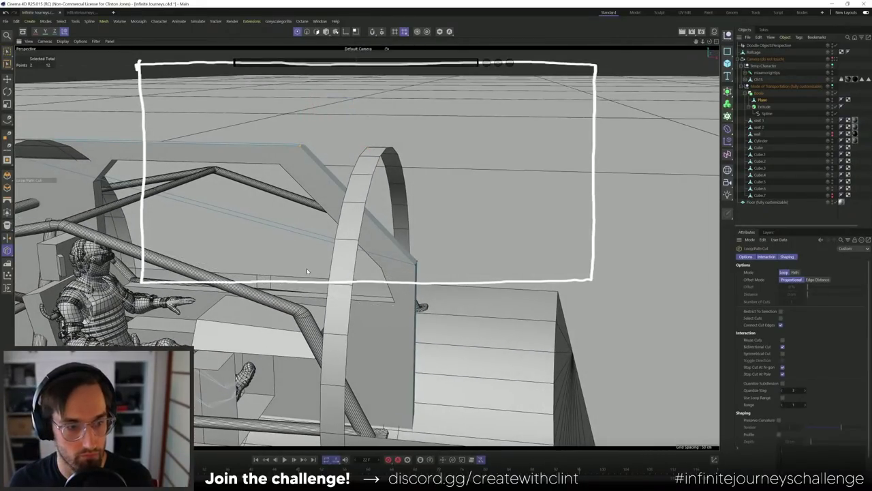
mouse_move(422, 307)
left_mouse_down("alt")
mouse_move(412, 300)
mouse_move(421, 294)
left_mouse_up("alt")
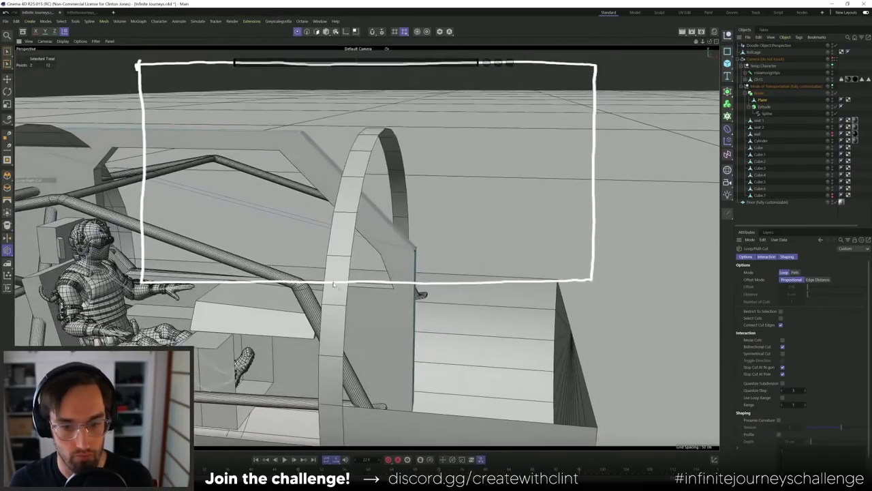
left_click(413, 313)
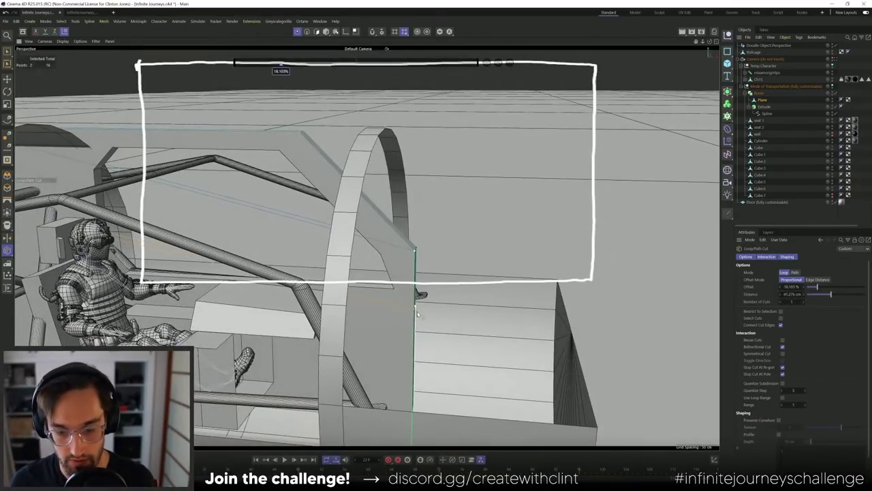
key("space")
left_click_drag(431, 299, 436, 365)
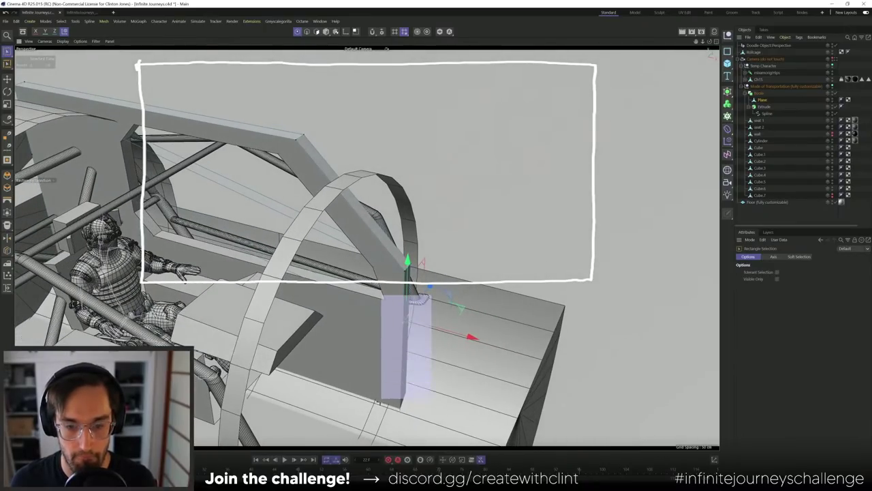
- Select the wall panel's bottom edge and orbit around the cockpit and roll cage to inspect
left_click_drag(402, 356, 412, 350, "alt")
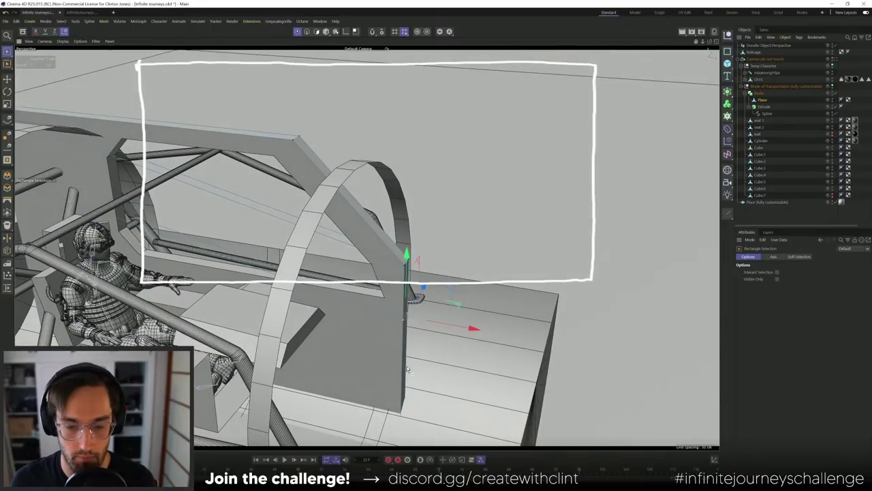
scroll(409, 364, "down", 5)
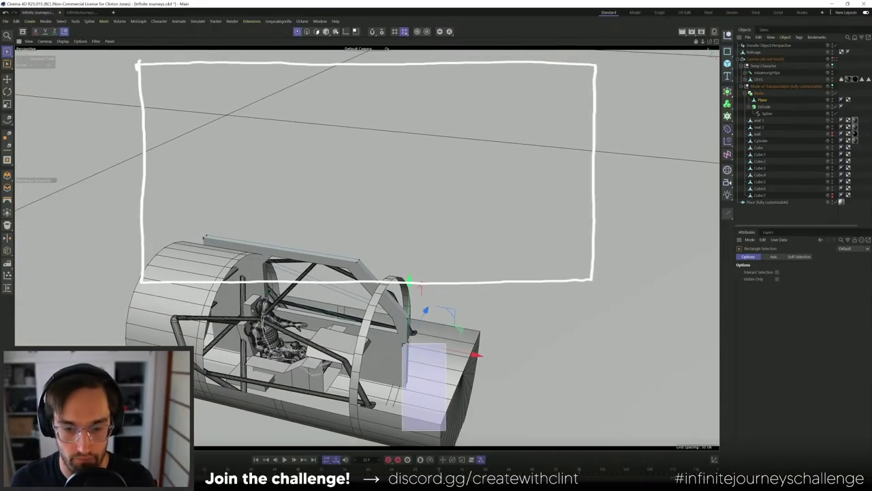
left_click(441, 354)
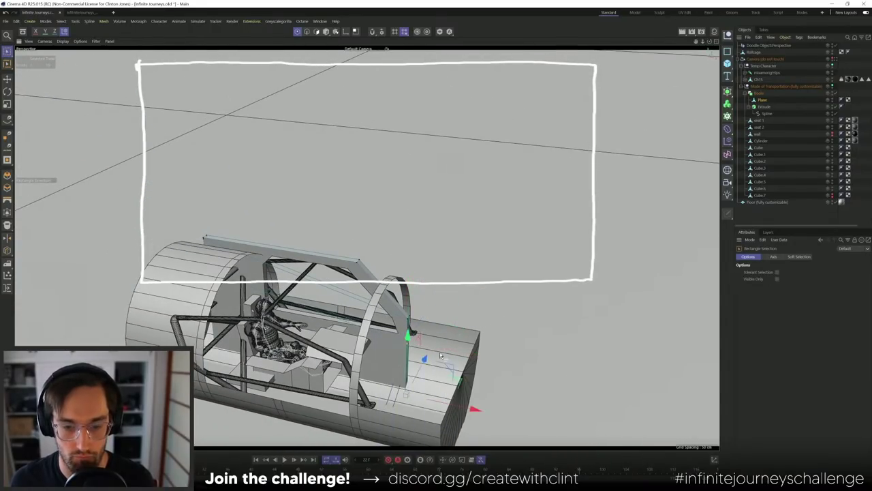
left_click(444, 403)
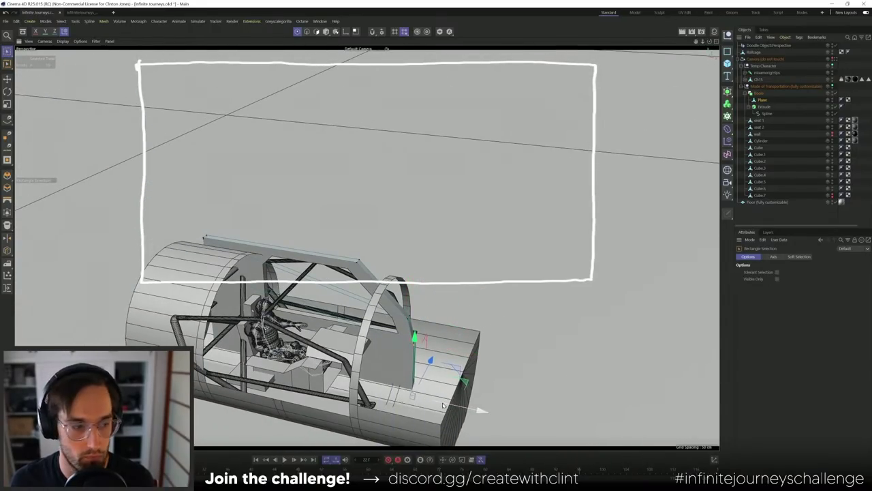
left_click_drag(404, 360, 411, 357, "alt")
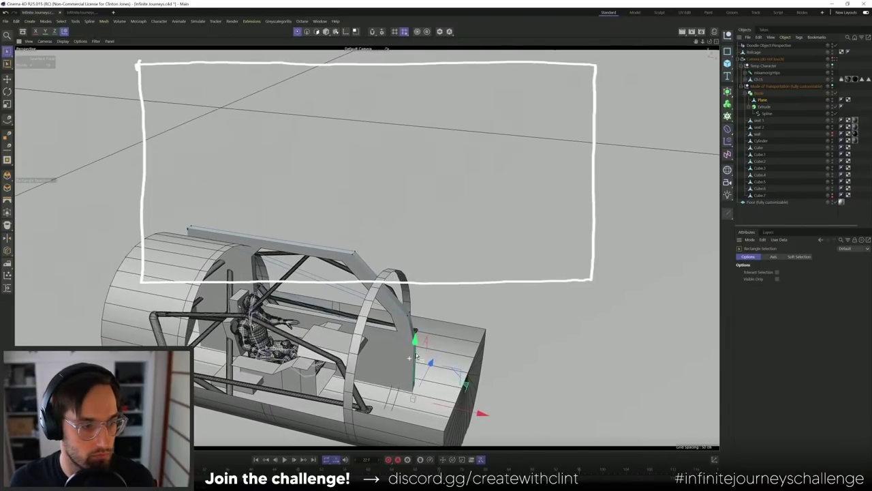
scroll(412, 356, "up", 5)
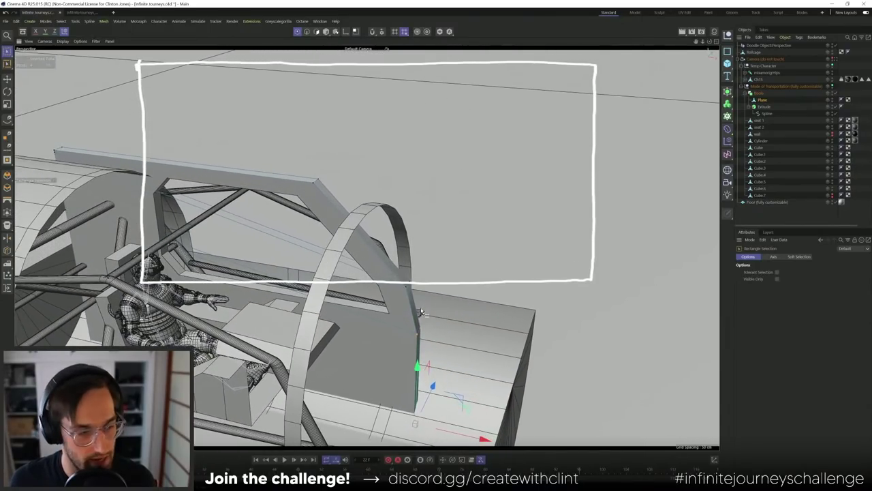
left_click_drag(414, 349, 458, 415, "alt")
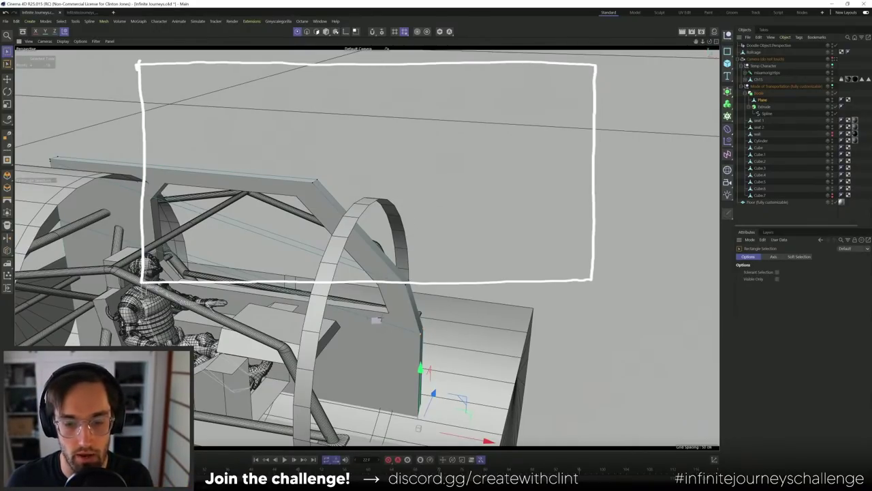
mouse_move(393, 347)
left_mouse_down("alt")
mouse_move(383, 312)
mouse_move(395, 286)
mouse_move(390, 249)
left_mouse_up("alt")
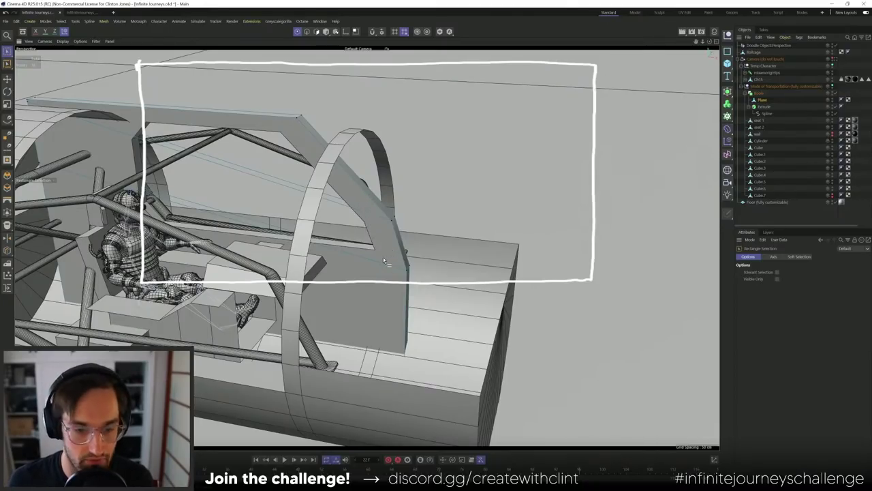
left_click_drag(386, 266, 384, 291, "alt")
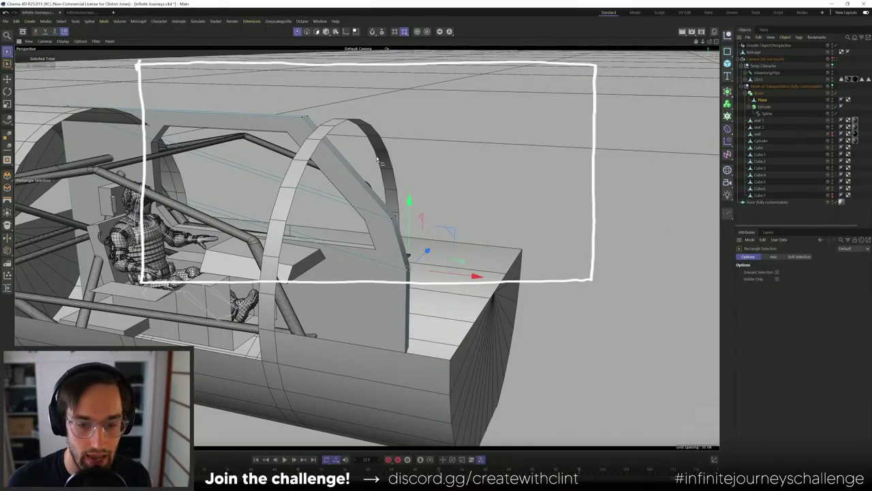
- Box-select the wall panel points at the arch's lower end and orbit around the cage to check
left_click_drag(372, 180, 416, 255)
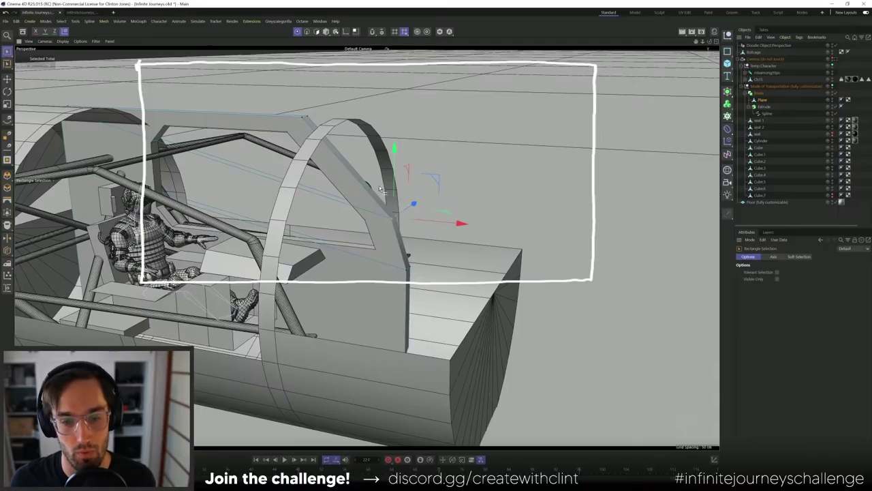
left_click_drag(365, 181, 412, 235)
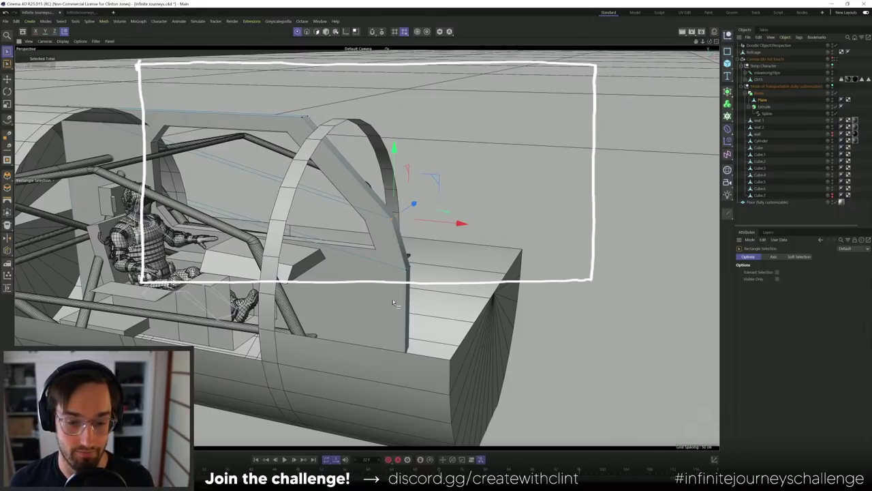
left_click_drag(372, 287, 404, 257, "alt")
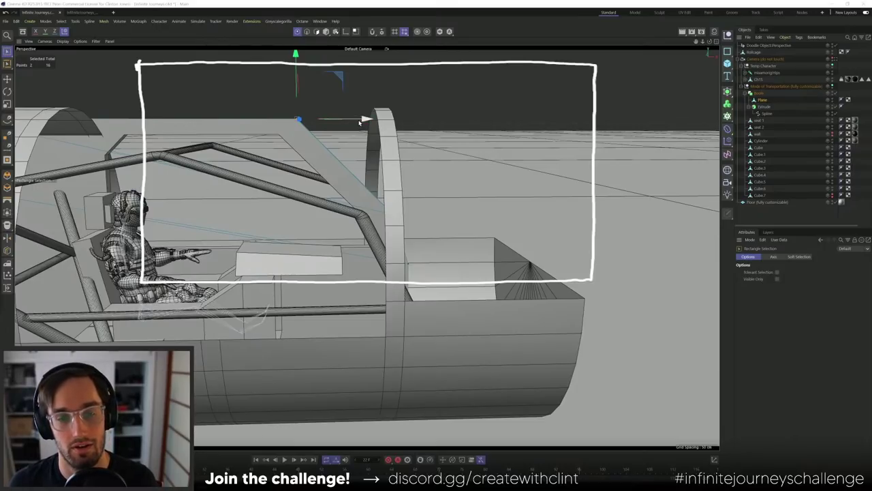
- Shift the selected cut points slightly along X to line the panel edge up with the arch, then deselect
left_click_drag(356, 121, 361, 121)
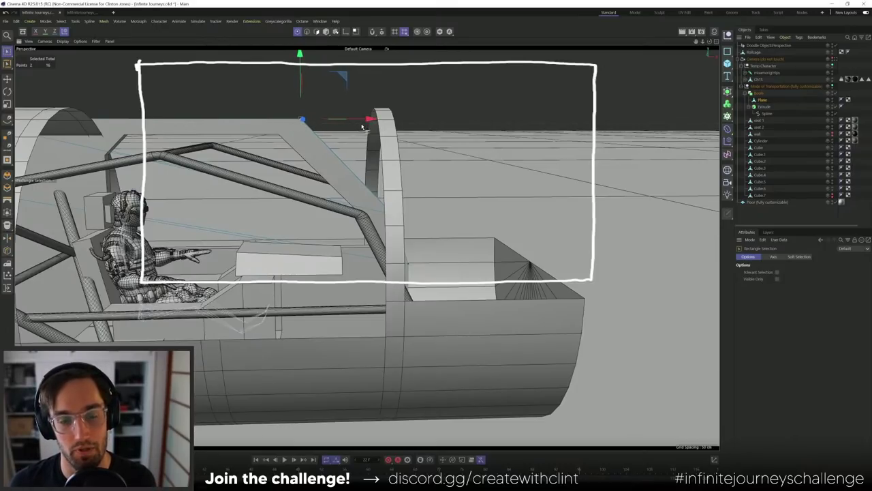
left_click_drag(315, 157, 352, 154, "alt")
left_click_drag(388, 119, 387, 119)
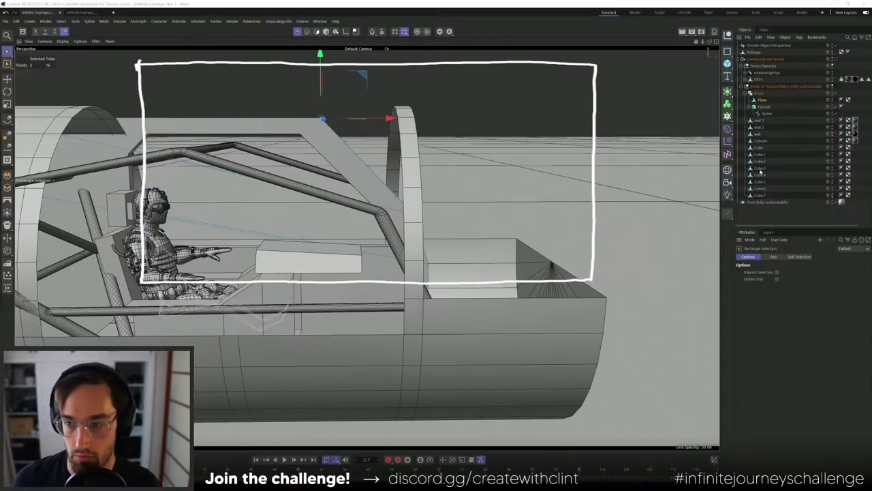
left_click(571, 179)
mouse_move(367, 220)
left_mouse_down("alt")
mouse_move(354, 225)
mouse_move(371, 208)
left_mouse_up("alt")
left_click_drag(374, 178, 361, 223, "alt")
mouse_move(265, 196)
left_mouse_down("alt")
mouse_move(435, 207)
mouse_move(375, 197)
mouse_move(356, 218)
mouse_move(276, 207)
left_mouse_up("alt")
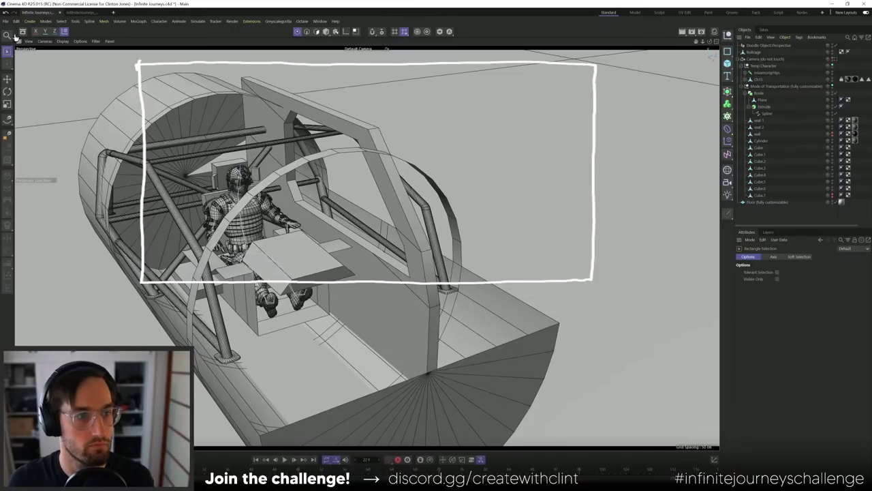
- Select the Plane and pick its window pane polygon in polygon mode
left_click(763, 107)
left_click(762, 99)
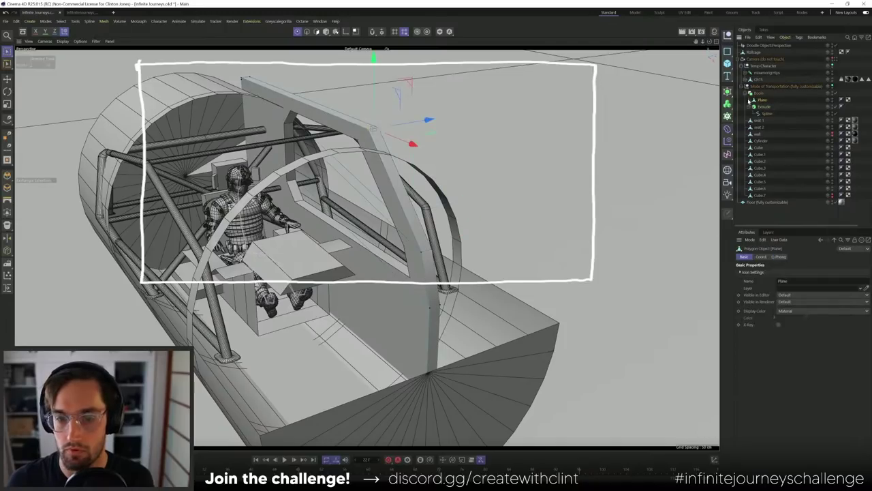
left_click(316, 32)
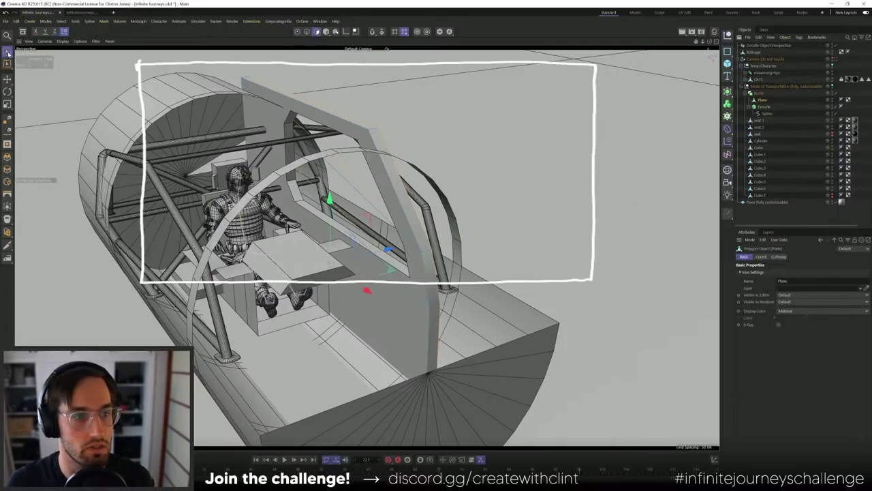
left_click(8, 52)
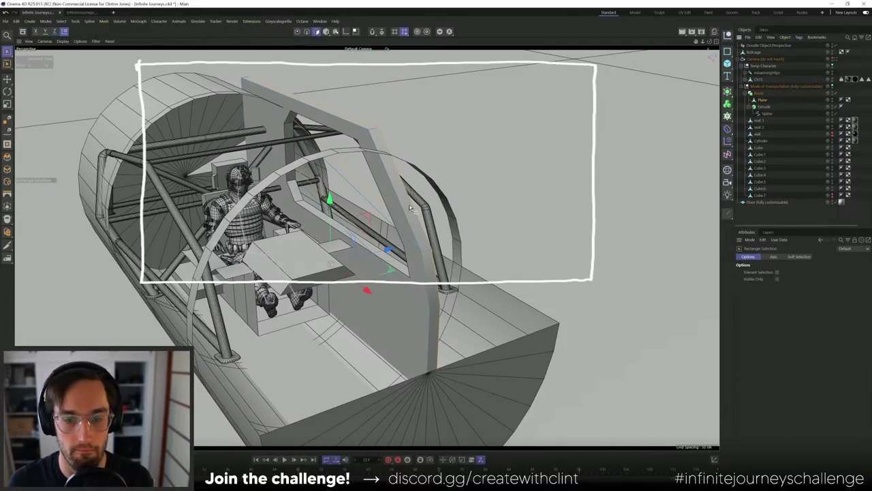
left_click_drag(417, 207, 408, 114, "alt")
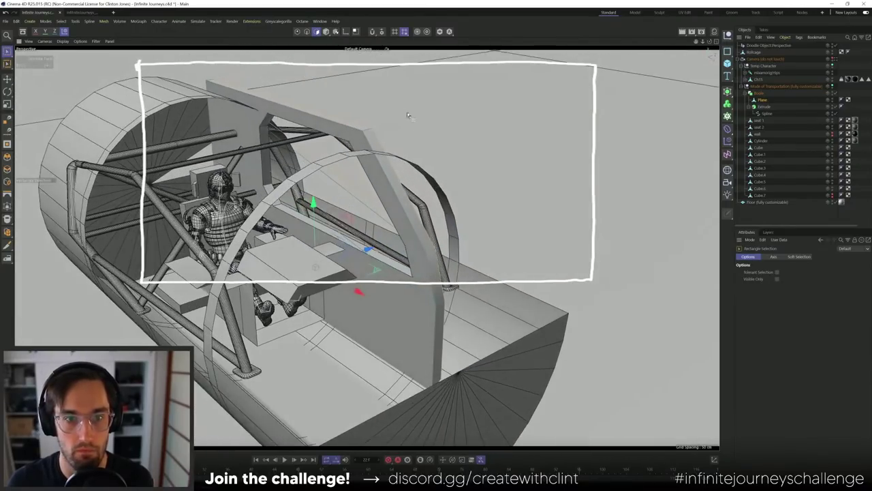
key("9")
left_click(425, 226)
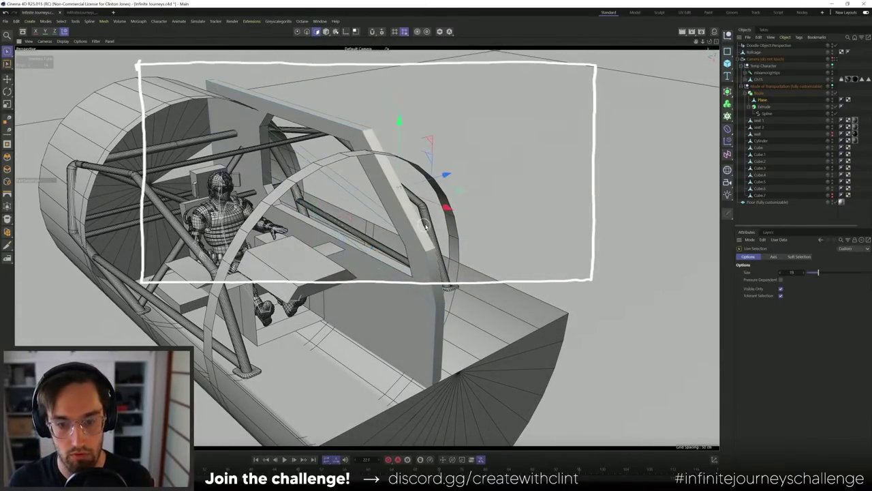
left_click_drag(425, 226, 377, 208, "alt")
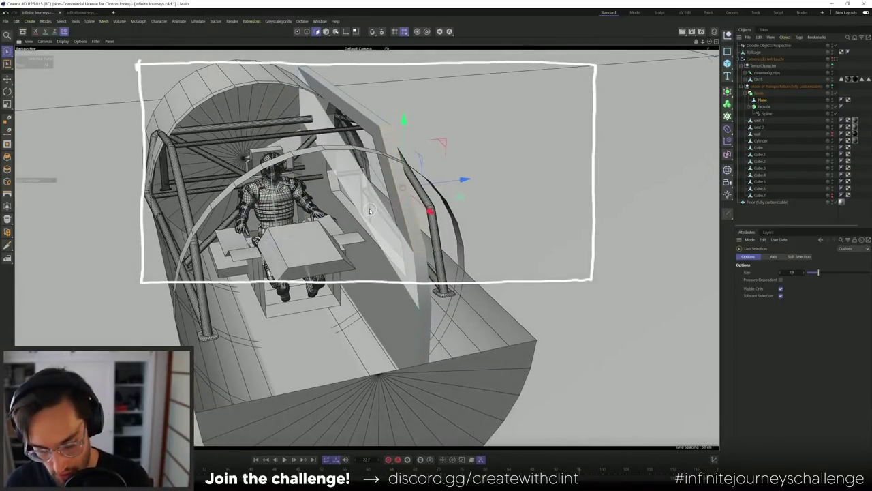
- Duplicate the pane as Plane.1, shift it along X, and reparent it under Mode of Transportation
key("ctrl+c")
key("ctrl+v")
mouse_move(461, 180)
left_mouse_down()
mouse_move(434, 183)
mouse_move(450, 183)
left_mouse_up()
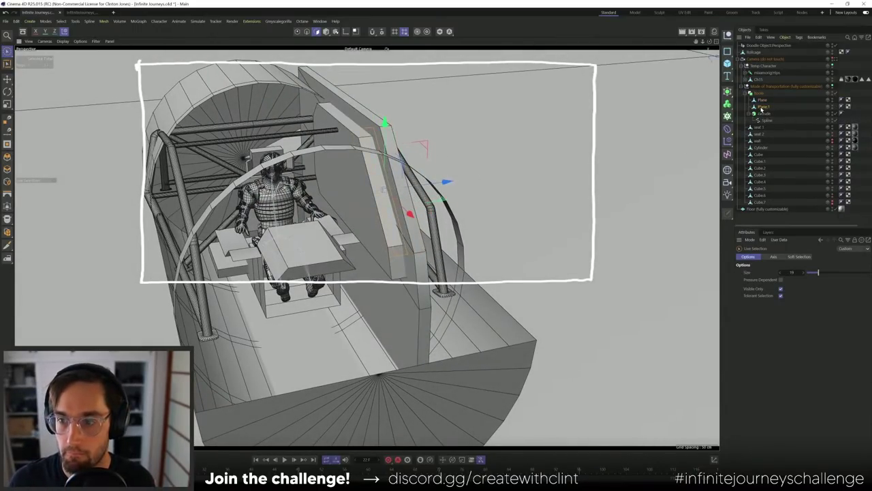
left_click_drag(761, 108, 757, 92)
left_click_drag(477, 232, 240, 140, "alt")
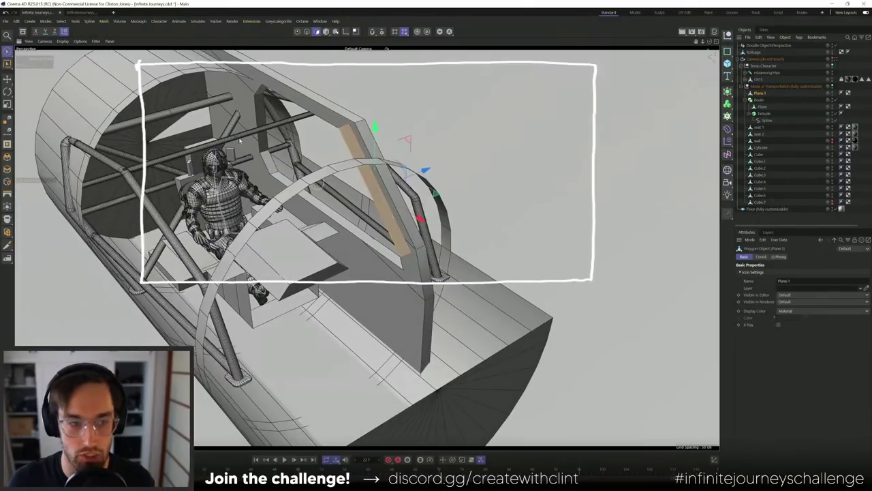
- Return to object editing and orbit down to a low side view of the canopy pane
left_click(306, 32)
left_click_drag(381, 218, 313, 205, "alt")
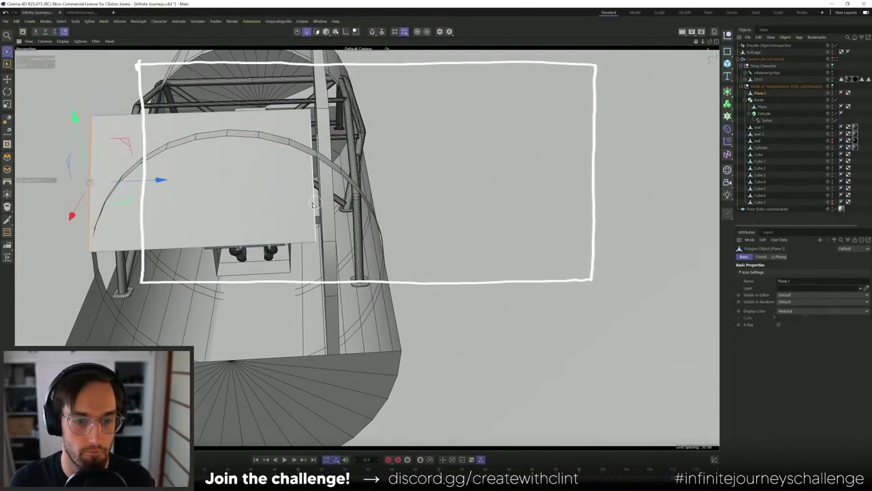
mouse_move(395, 171)
left_mouse_down("alt")
mouse_move(363, 181)
mouse_move(403, 163)
left_mouse_up("alt")
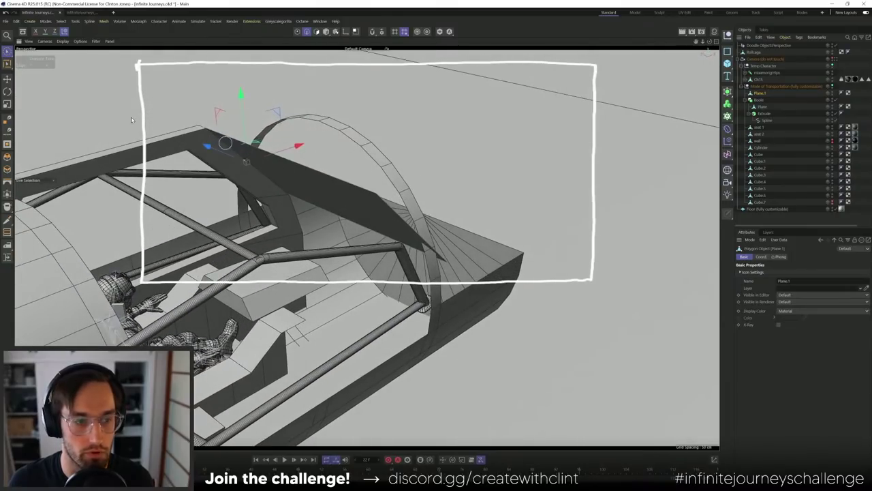
- In Polygon mode, select Plane.1's polygon and orbit to a closer view above the roll cage
left_click(317, 31)
left_click(353, 196)
left_click_drag(353, 196, 312, 195, "alt")
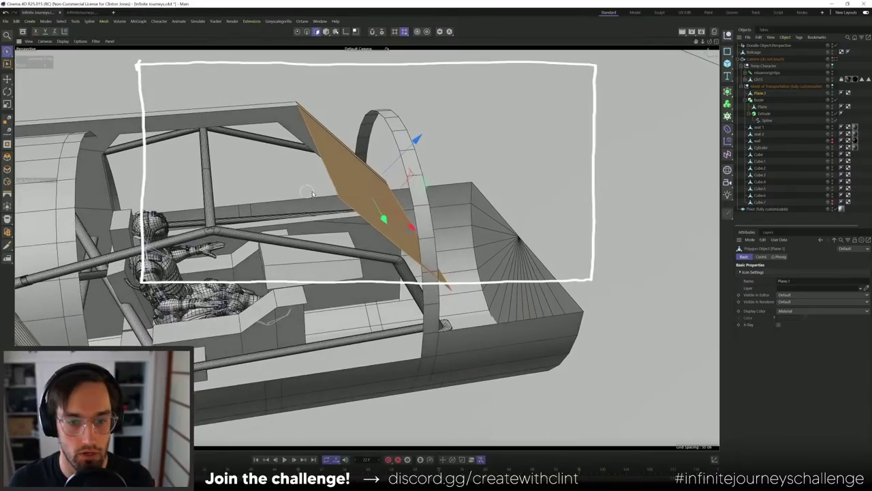
mouse_move(383, 169)
left_mouse_down("alt")
mouse_move(355, 185)
mouse_move(378, 157)
mouse_move(374, 164)
mouse_move(362, 156)
mouse_move(382, 137)
left_mouse_up("alt")
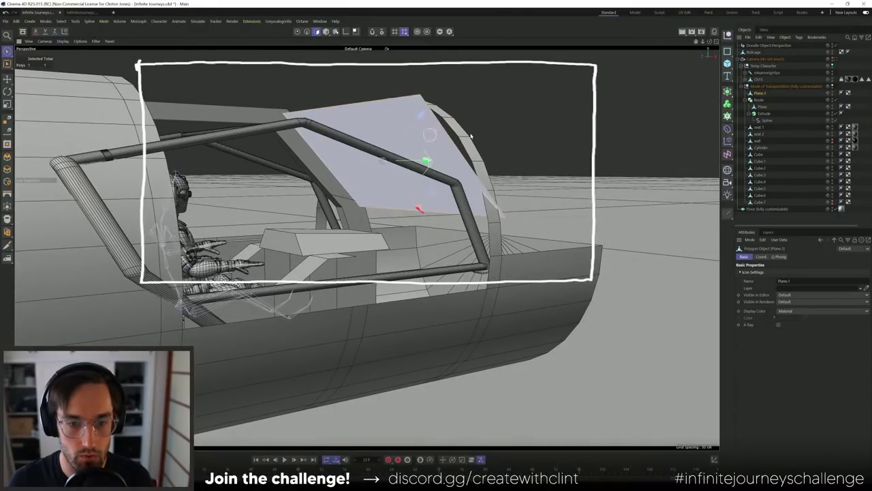
right_click(402, 128)
left_click(390, 132)
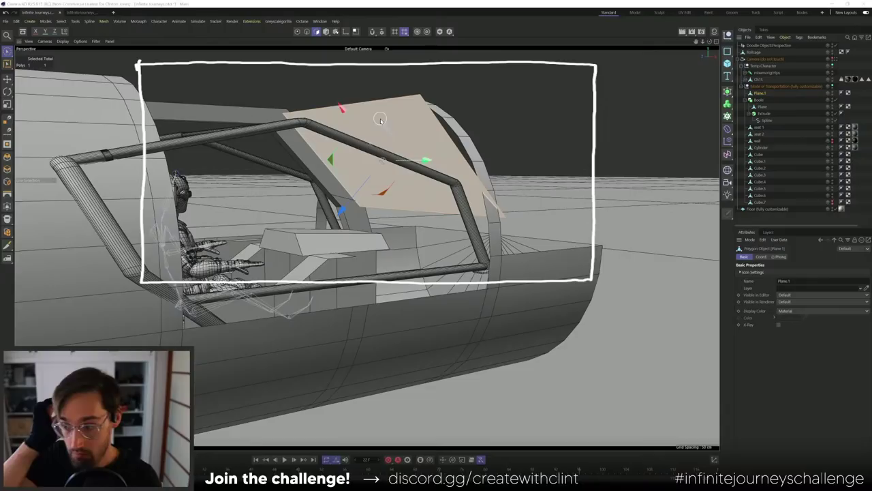
- Select Plane.1's canopy polygon in the viewport with Live Selection
left_click(380, 120)
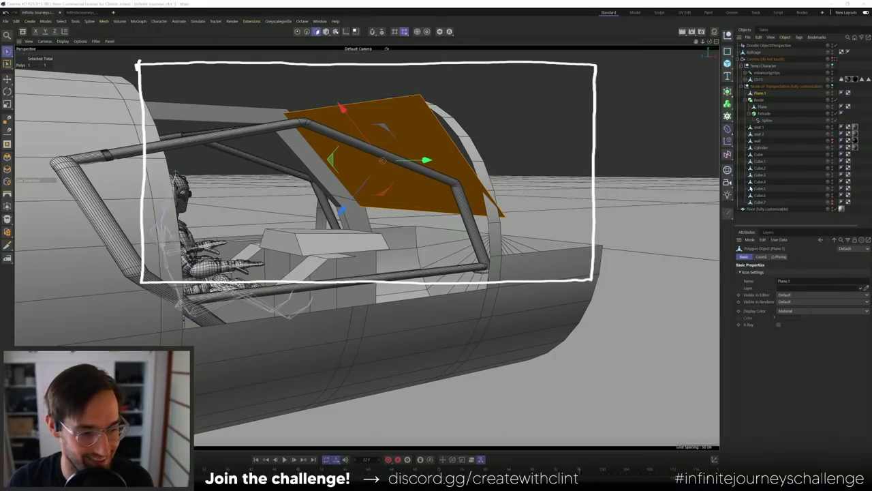
- Select the Mode of Transportation group and toggle Viewport Solo on it, then restore the scene
left_click(756, 214)
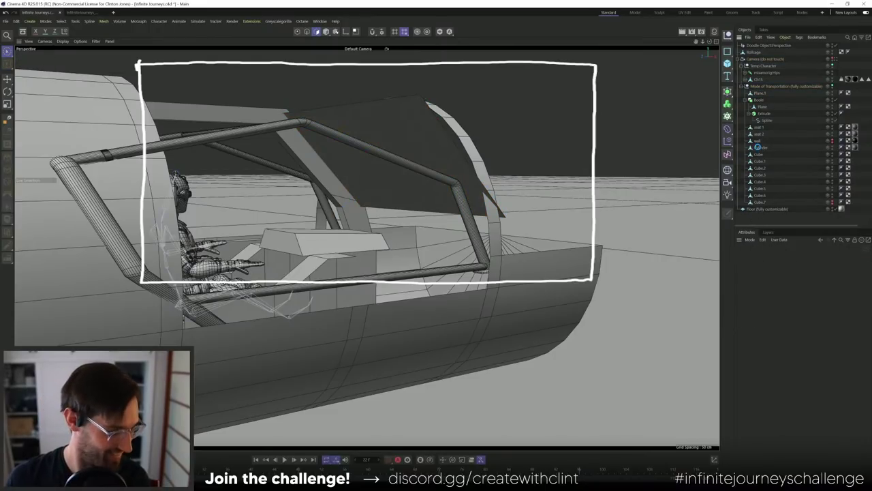
left_click(767, 86)
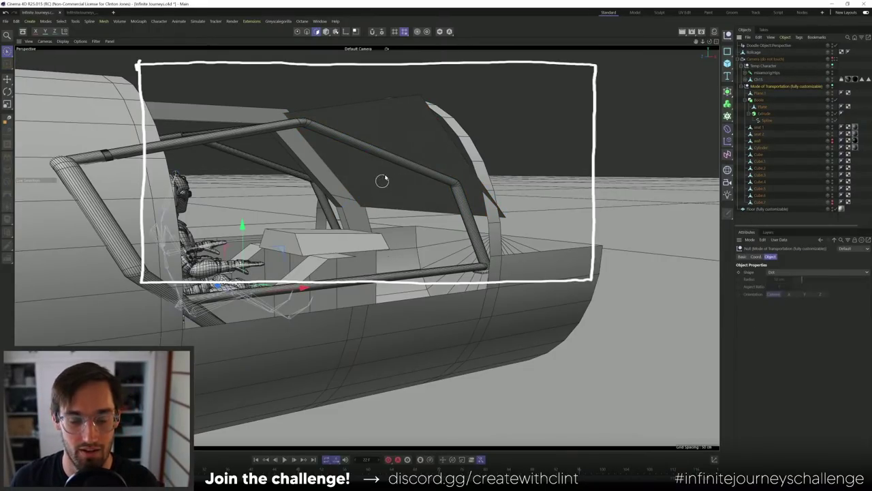
left_click_drag(385, 179, 413, 177, "alt")
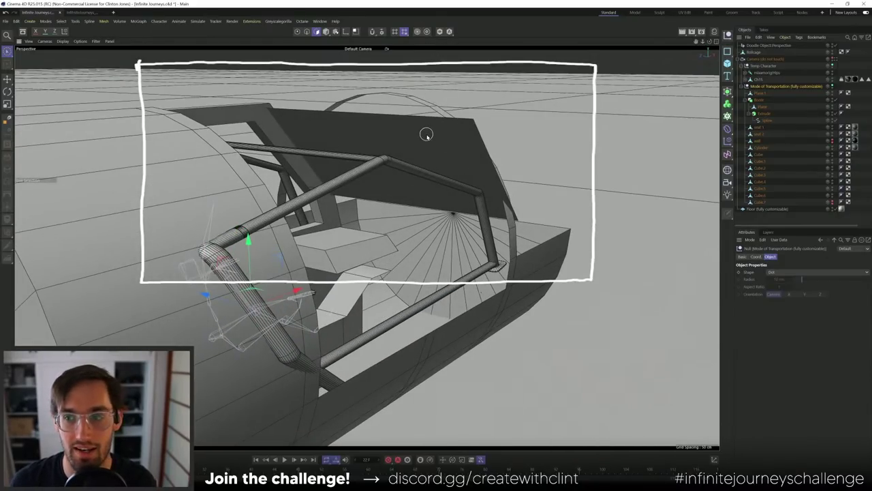
left_click(439, 32)
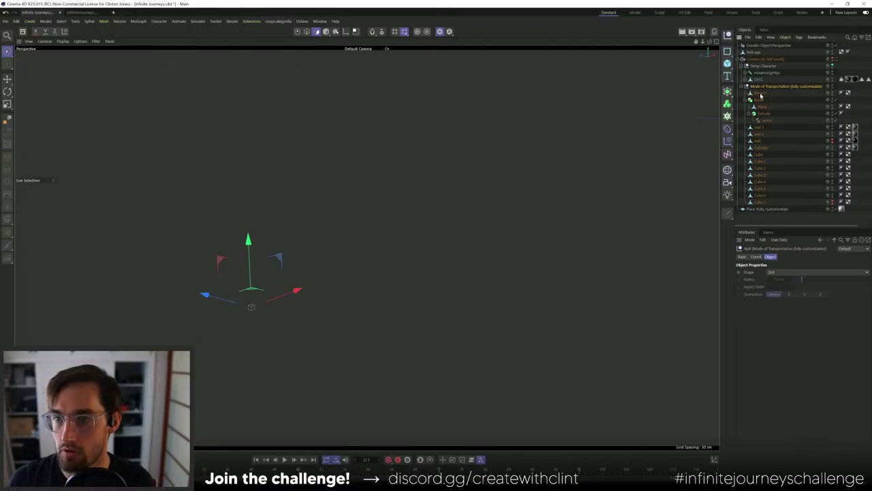
left_click(761, 96)
left_click(440, 31)
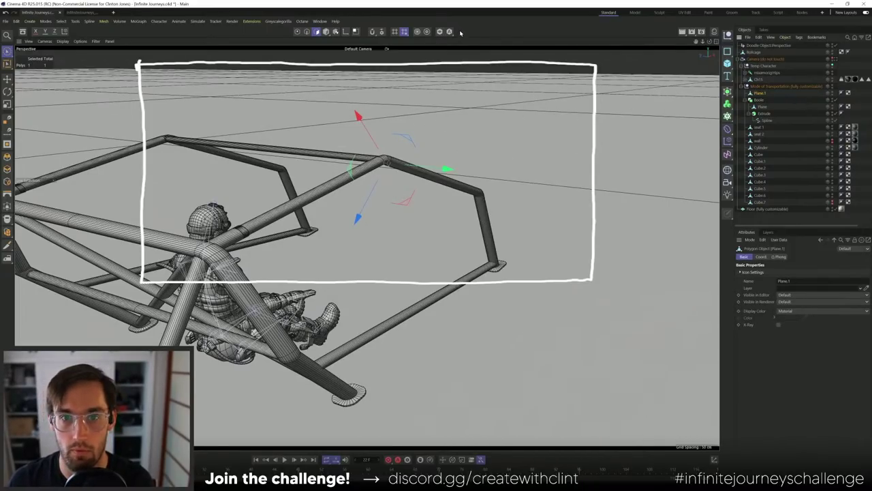
mouse_move(288, 241)
left_mouse_down("alt")
mouse_move(278, 241)
mouse_move(288, 241)
left_mouse_up("alt")
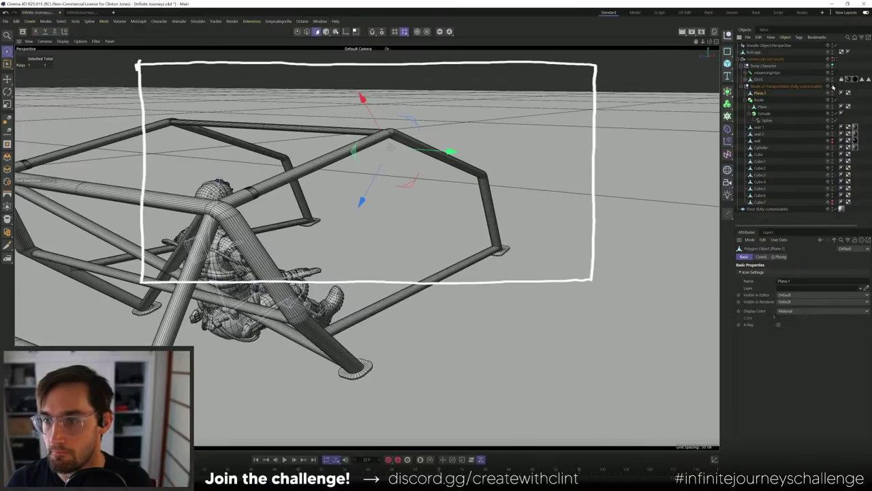
- Unhide the vehicle body and canopy, then solo Plane.1 alone in the viewport
left_click(832, 86)
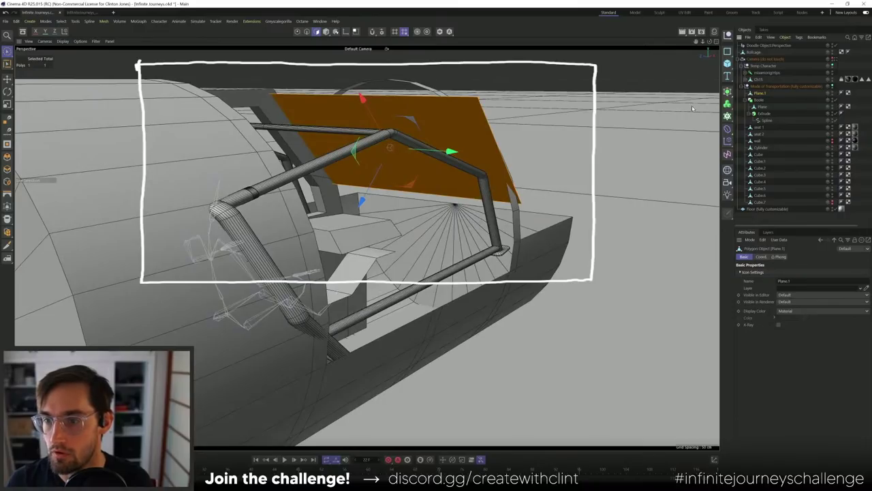
left_click_drag(692, 108, 681, 128, "alt")
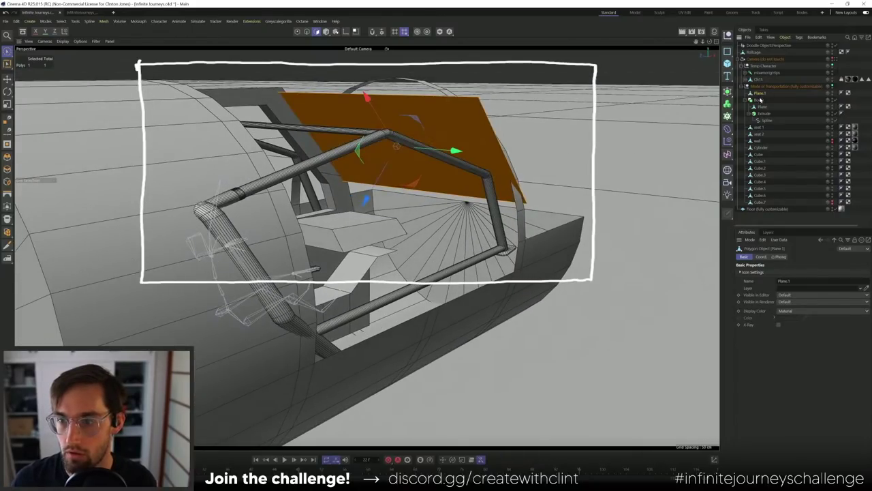
key("ctrl+z")
key("ctrl+y")
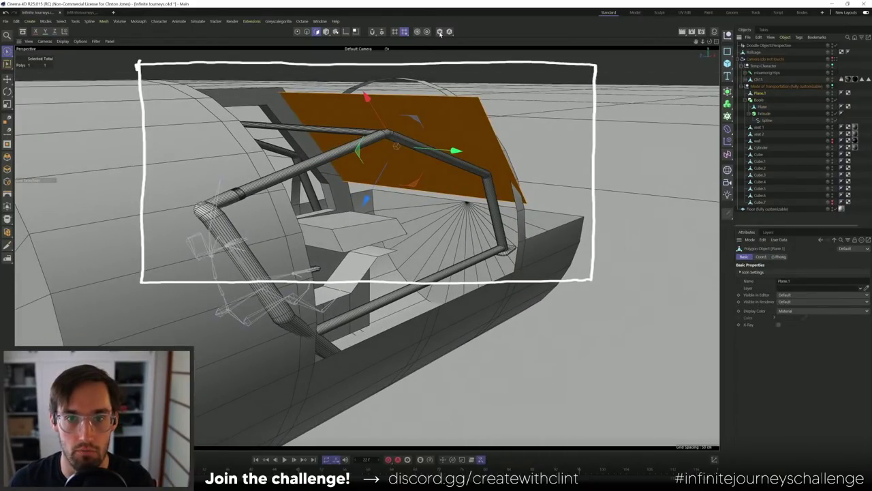
left_click(439, 31)
mouse_move(453, 102)
left_mouse_down("alt")
mouse_move(465, 116)
mouse_move(457, 117)
left_mouse_up("alt")
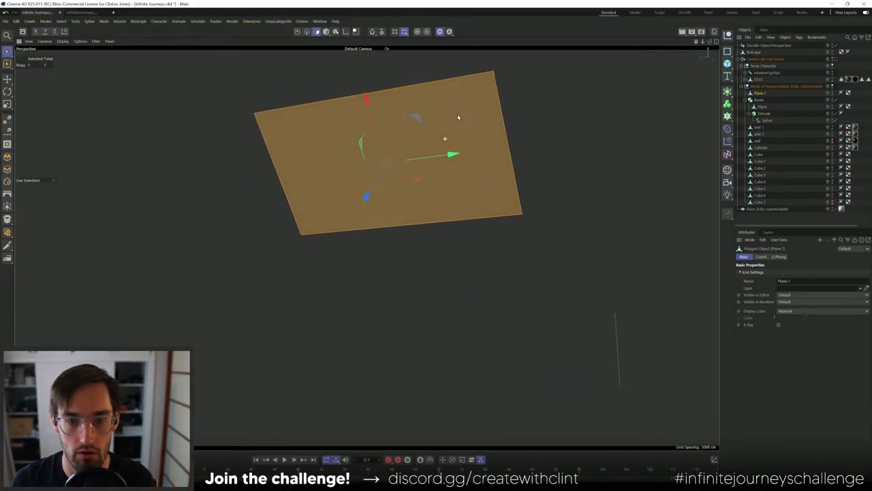
- Cut an edge loop across Plane.1 at 50%, splitting it into two halves
key("k")
key("l")
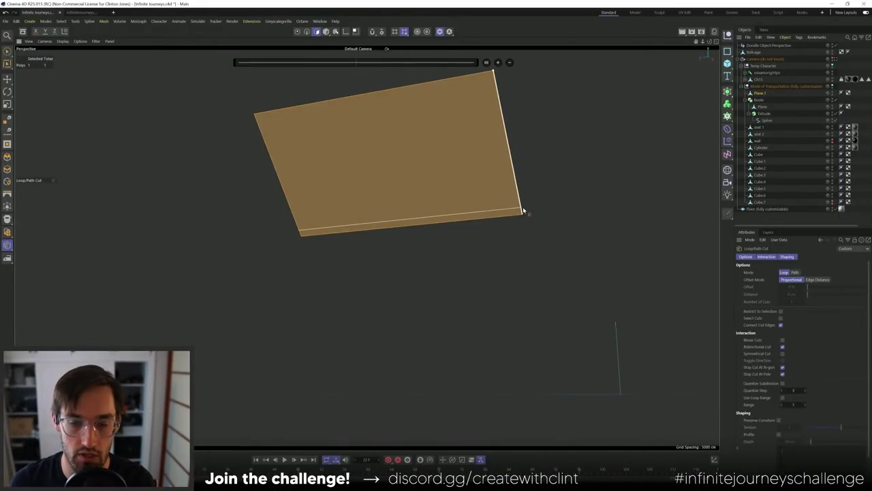
left_click(405, 230)
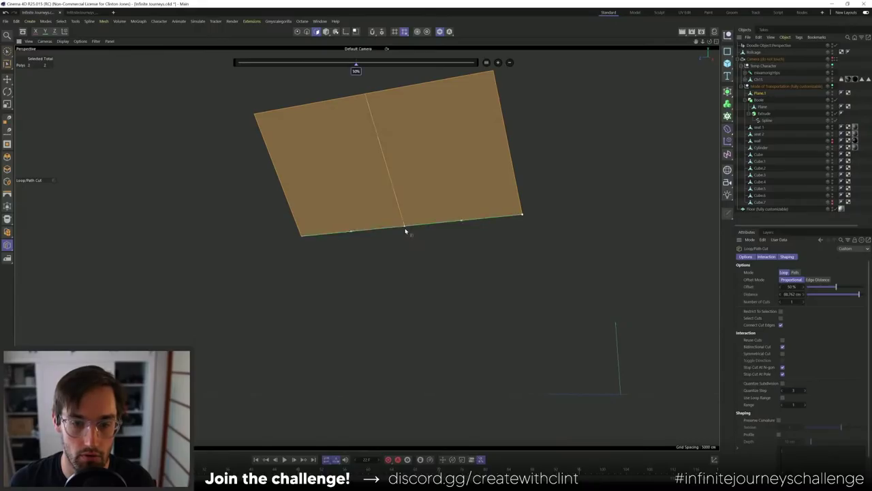
left_click_drag(410, 188, 433, 190, "alt")
key("ctrl+z")
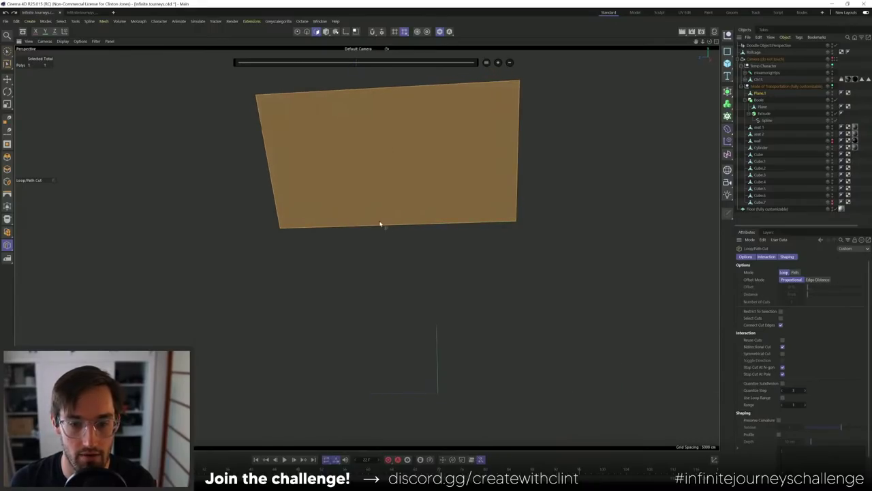
key("u")
key("l")
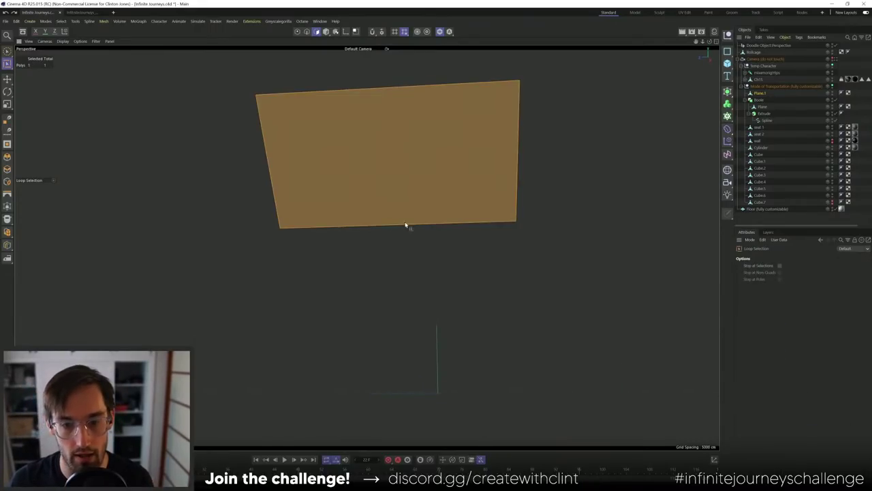
key("k")
key("l")
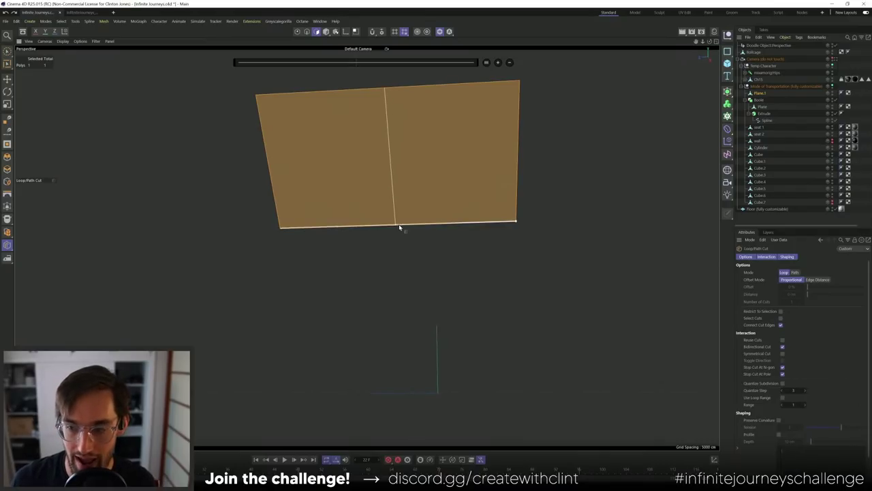
right_click(404, 165)
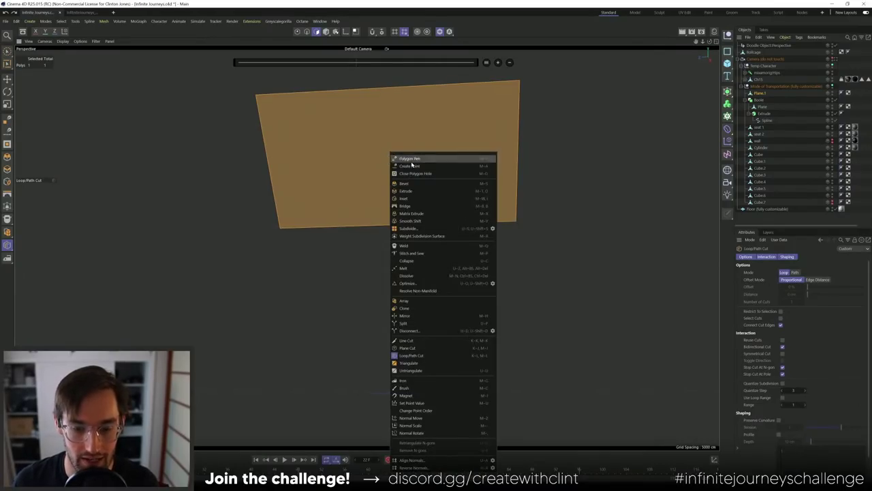
left_click(413, 354)
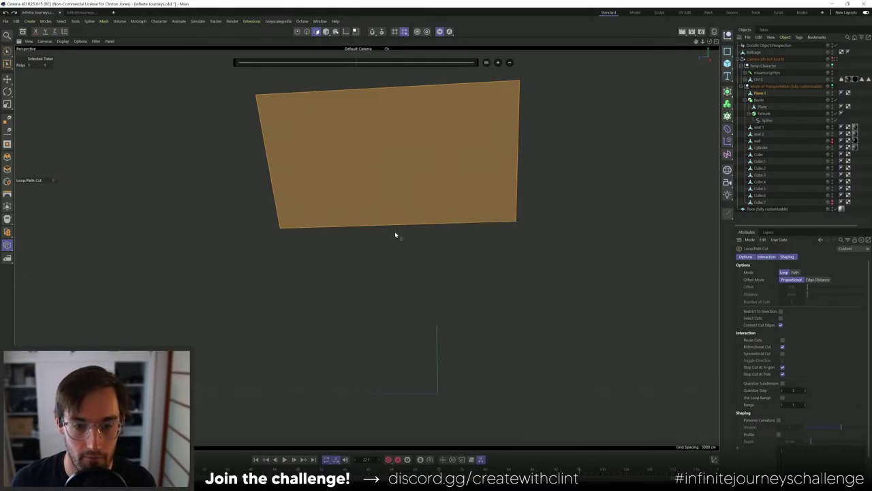
left_click(399, 227)
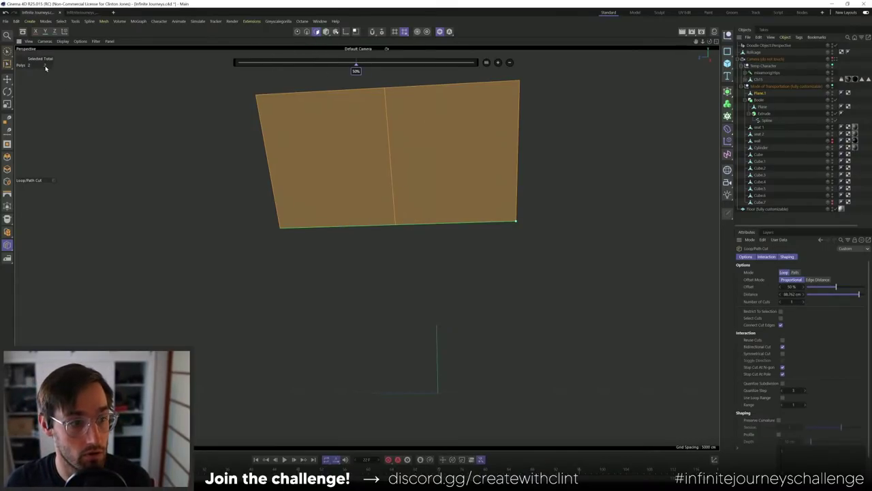
- Select both halves of the plane with Live Selection
key("space")
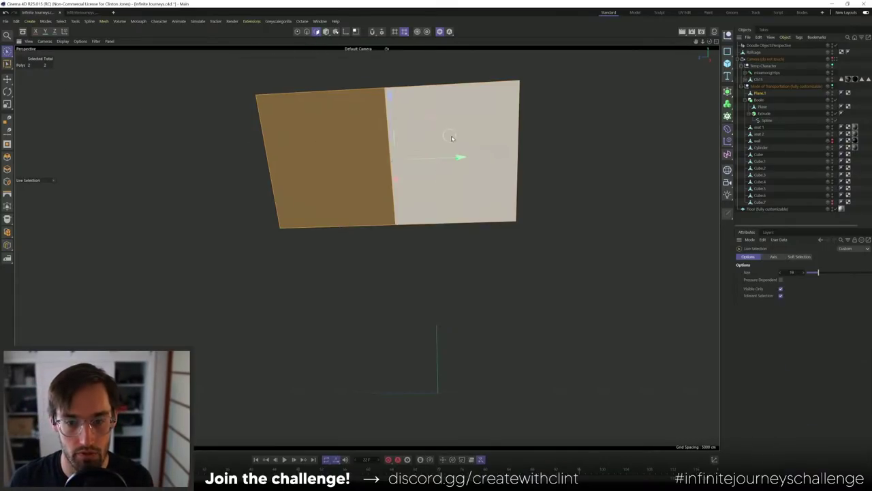
left_click(453, 129)
left_click(357, 154, "shift")
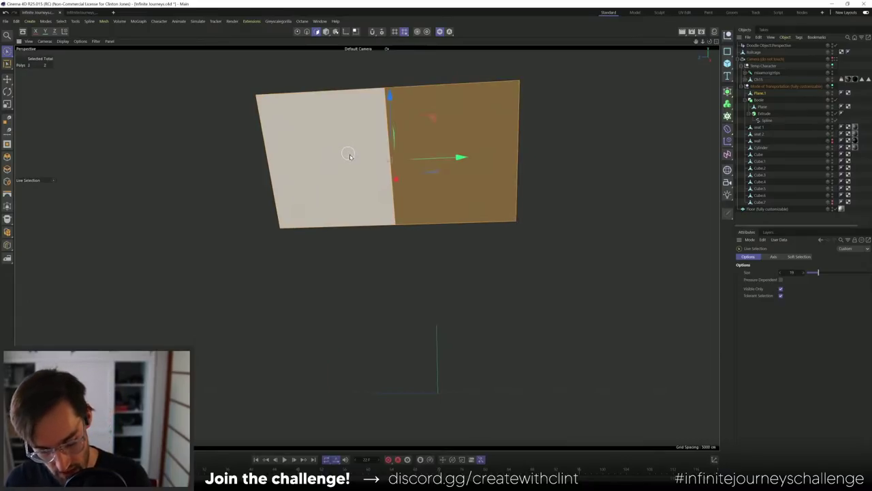
key("i")
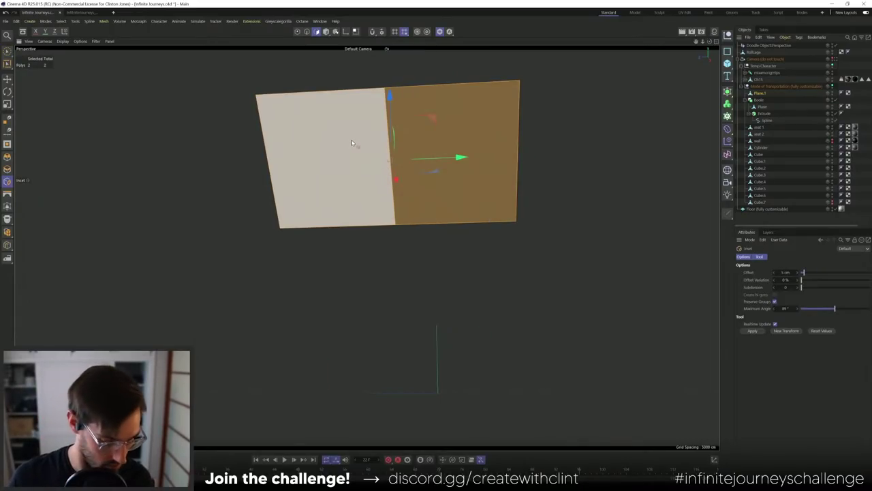
- Inset both faces separately by 5.15 cm with Preserve Groups off and delete the inner faces
key("m")
key("s")
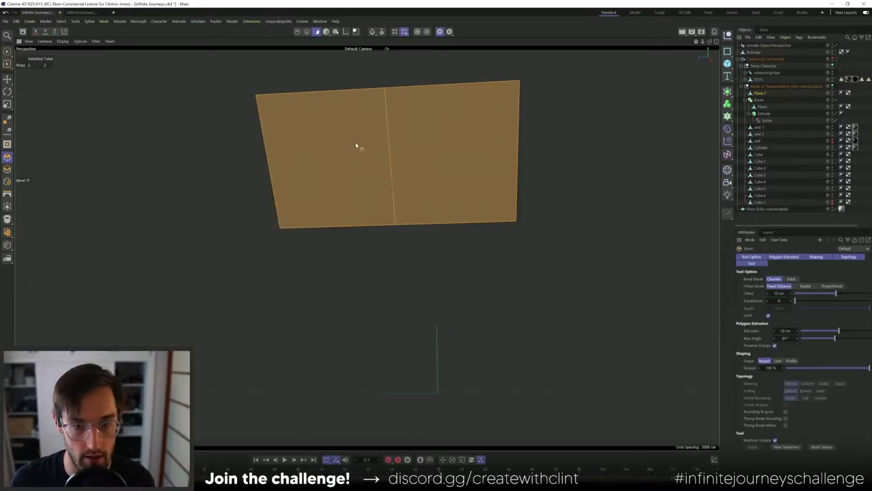
right_click(360, 152)
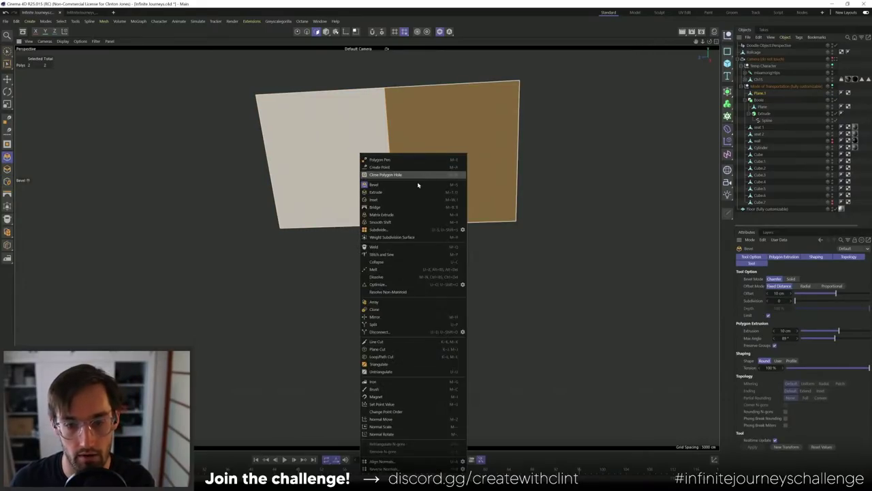
left_click(385, 200)
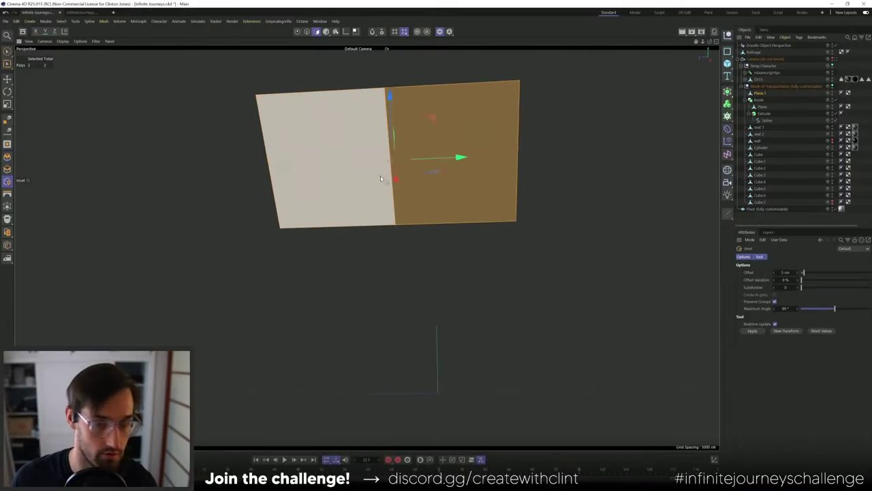
left_click_drag(359, 153, 310, 167)
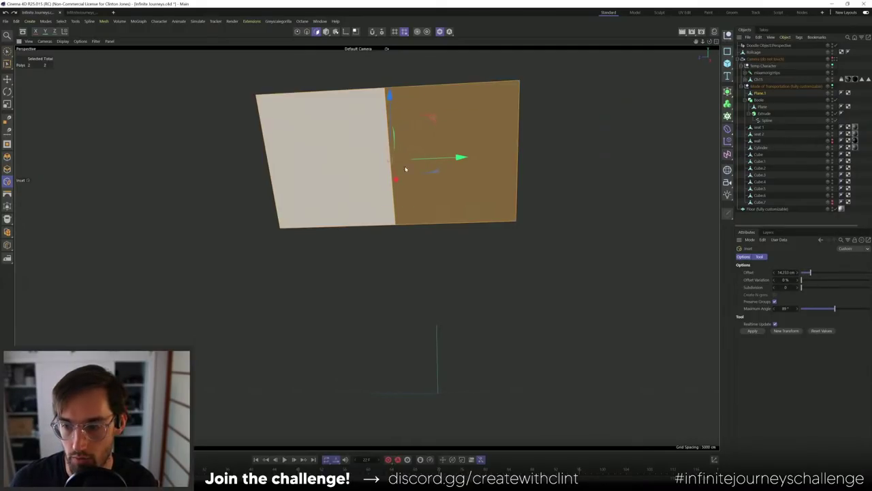
left_click(774, 301)
left_click_drag(446, 189, 428, 193)
key("Delete")
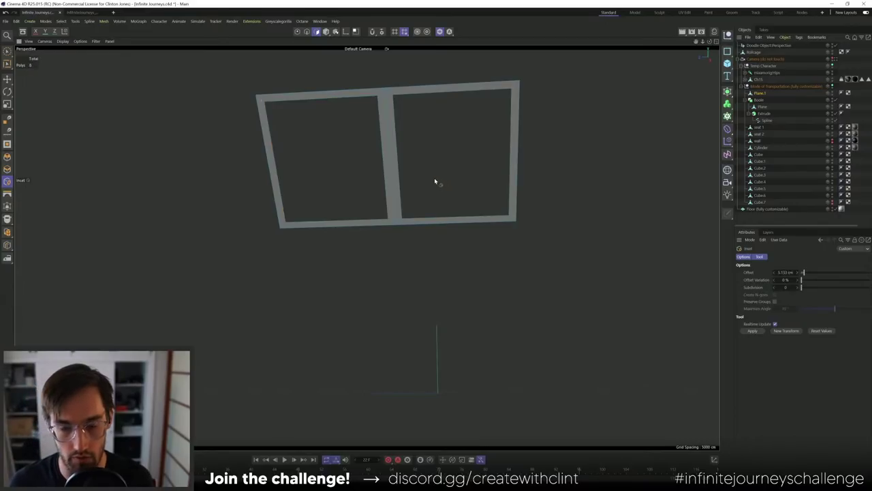
- Restore the deleted inner faces and select both of them
key("ctrl+z")
left_click_drag(327, 171, 344, 199, "alt")
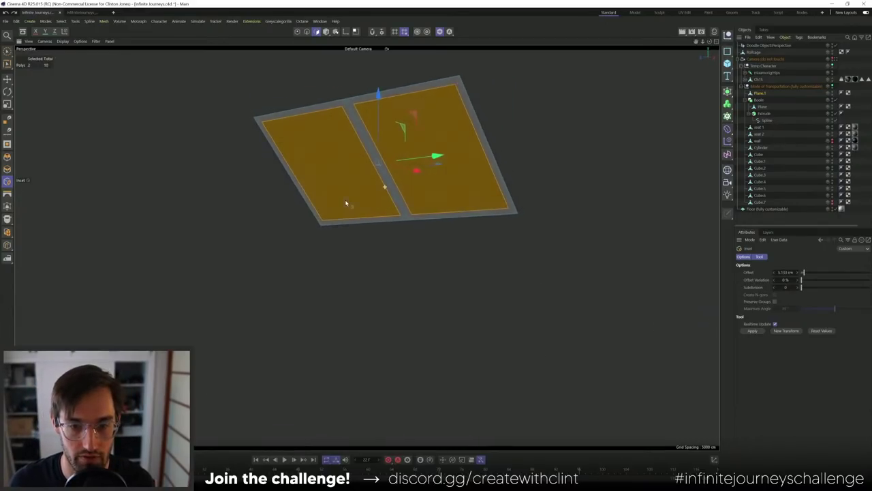
left_click(380, 196, "shift")
scroll(391, 191, "up", 5)
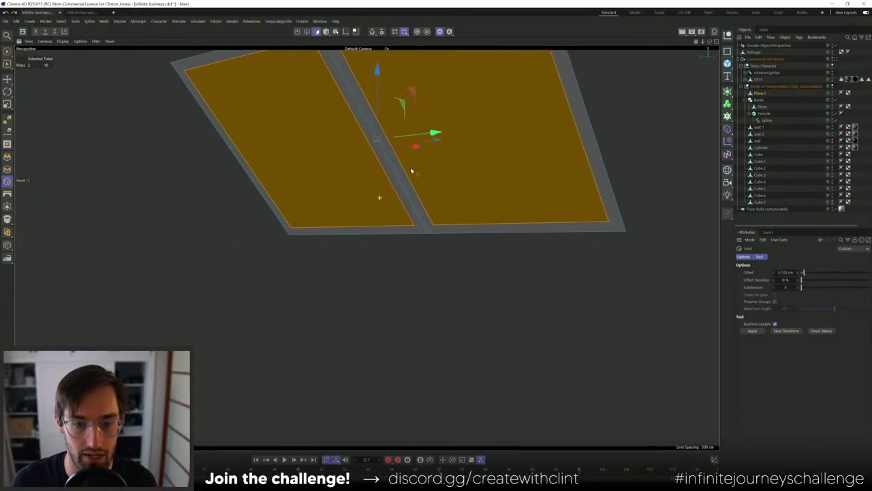
left_click(417, 175, "shift")
- Extrude the inner faces about 4.7 cm without caps, delete them, and turn off solo
key("d")
left_click_drag(378, 183, 486, 177)
left_click(777, 316)
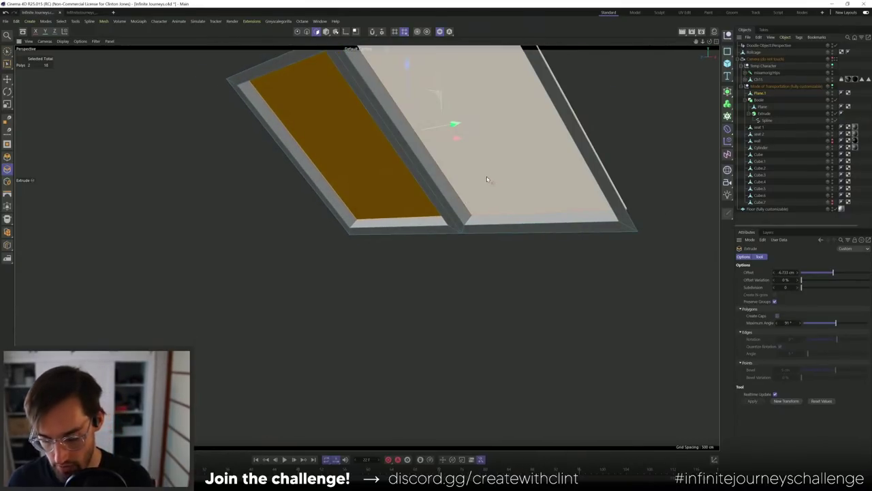
key("Delete")
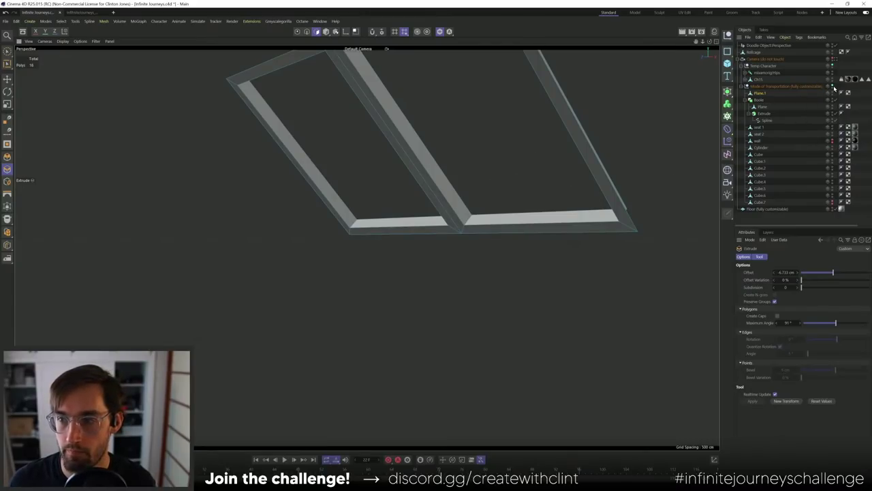
left_click(440, 31)
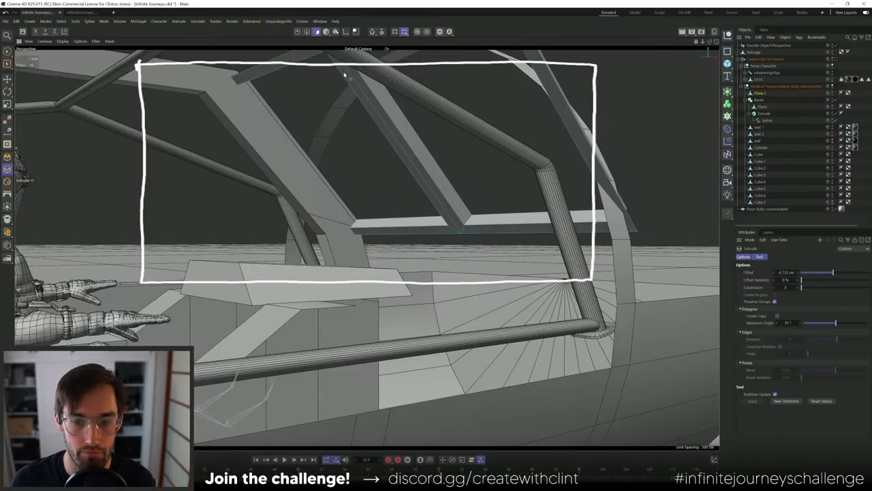
left_click(7, 52)
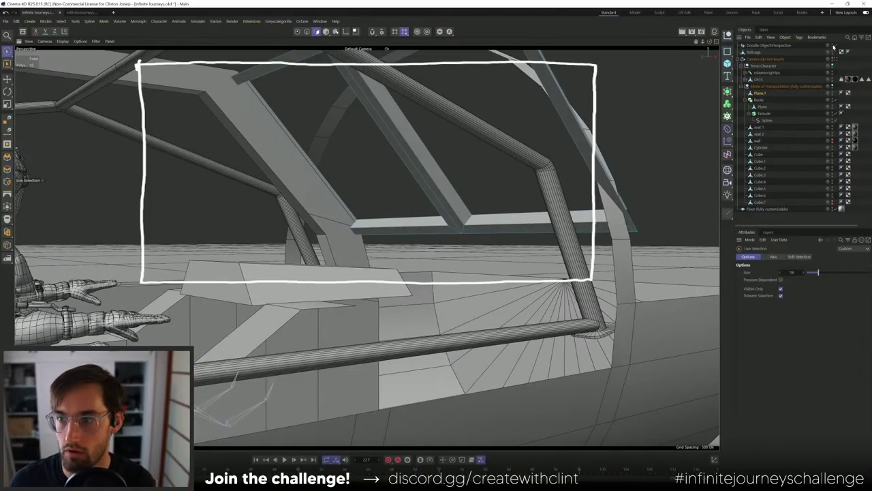
scroll(470, 170, "up", 5)
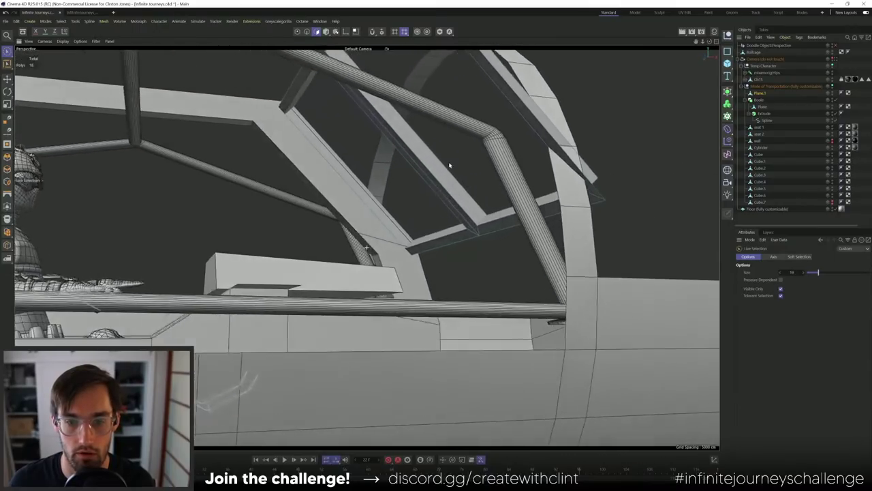
left_click_drag(449, 165, 483, 163, "alt")
left_click(834, 59)
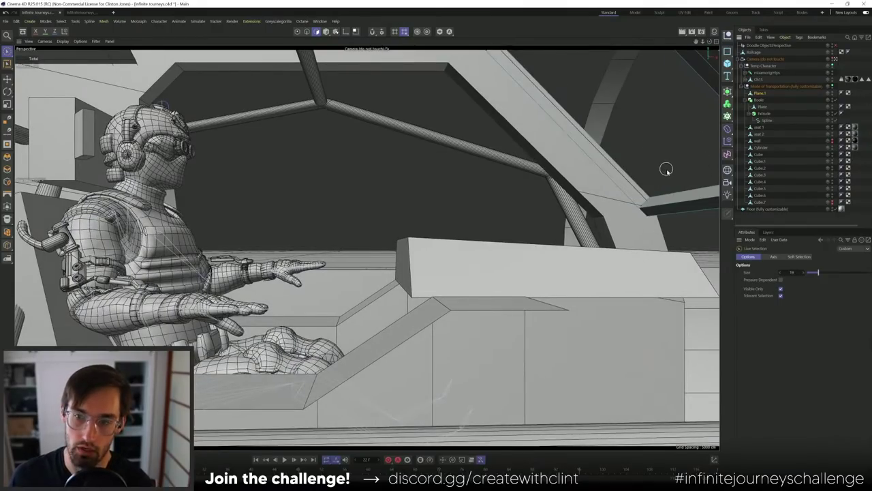
left_click(760, 93)
left_click(835, 59)
left_click_drag(556, 128, 355, 170, "alt")
- In Points mode, box-select Plane.1's top edge points and move them about 12.458 cm down and outward
left_click(298, 32)
key("0")
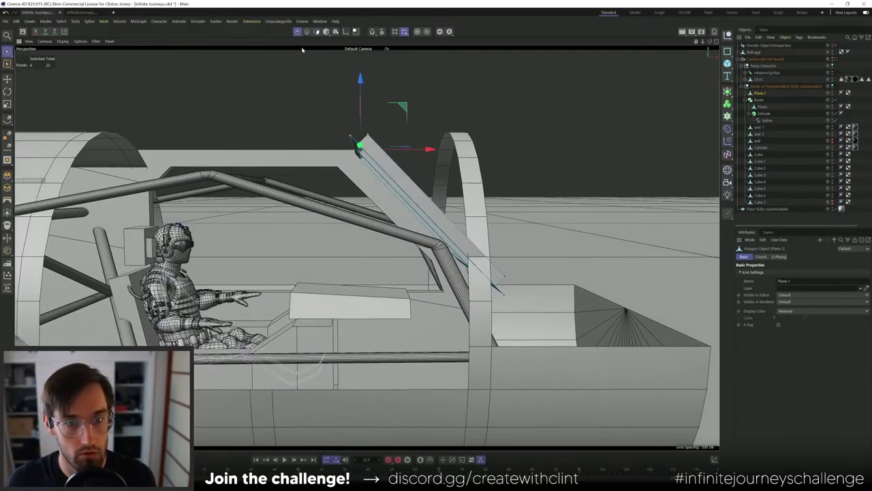
left_click_drag(287, 86, 386, 186)
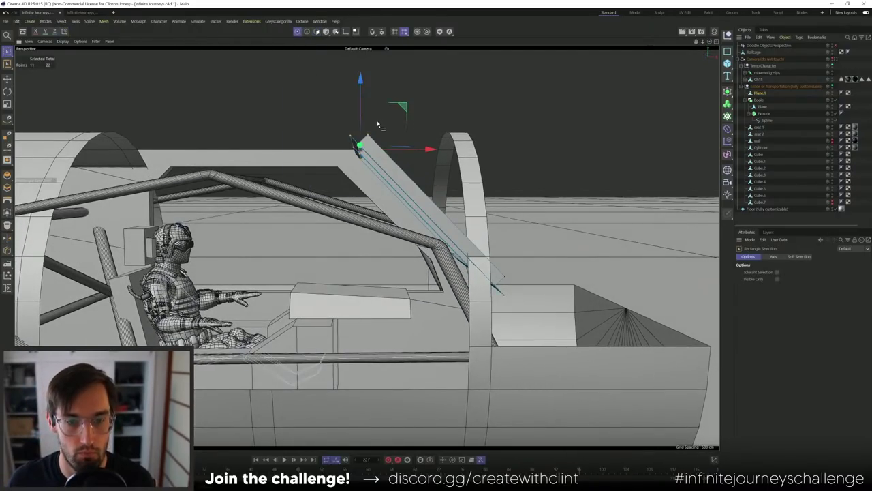
mouse_move(370, 155)
left_mouse_down("alt")
mouse_move(386, 143)
mouse_move(378, 176)
mouse_move(369, 149)
left_mouse_up("alt")
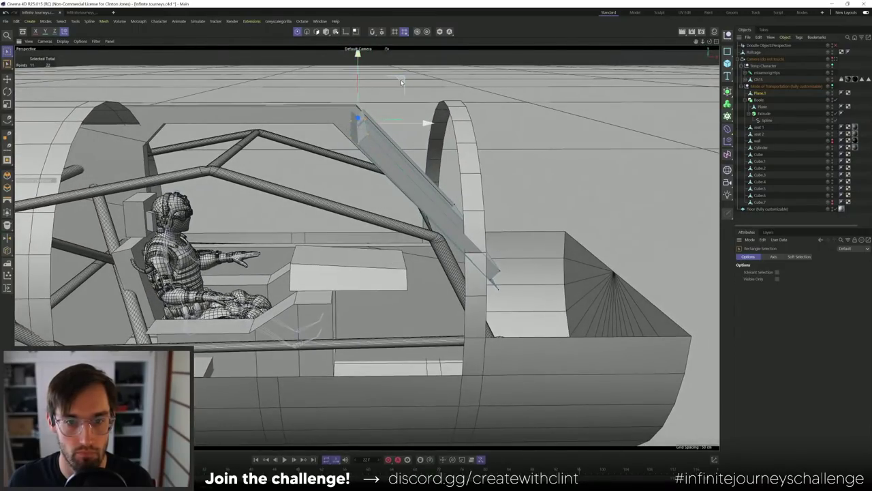
left_click_drag(404, 82, 415, 99)
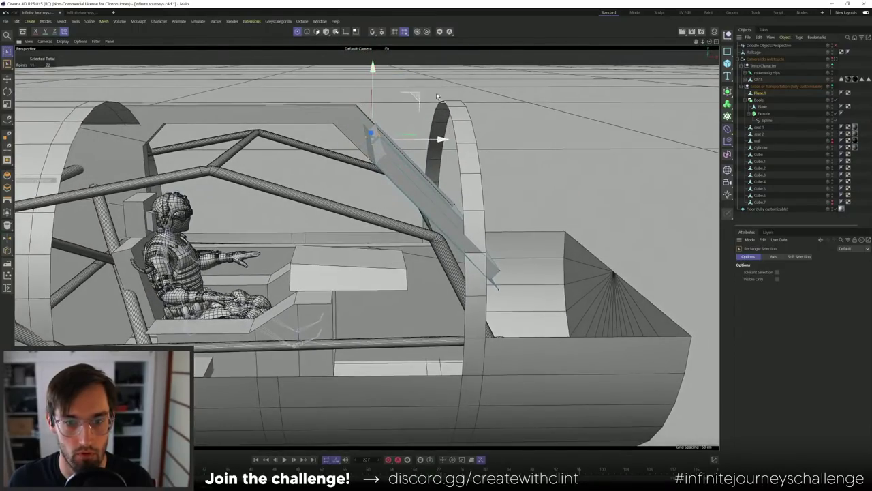
left_click(835, 59)
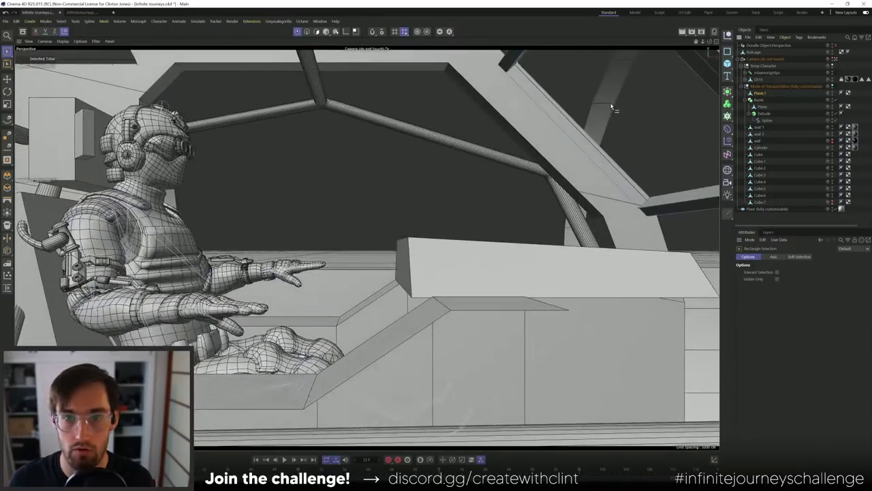
left_click(835, 60)
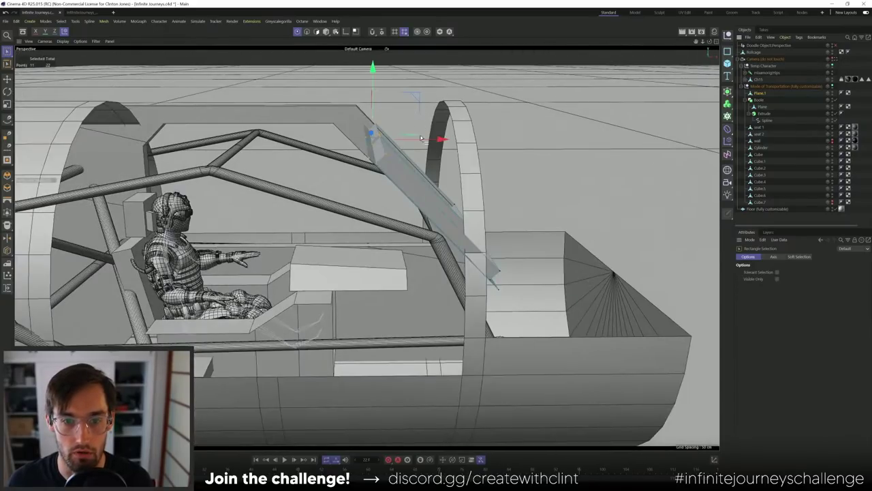
left_click_drag(421, 138, 418, 139)
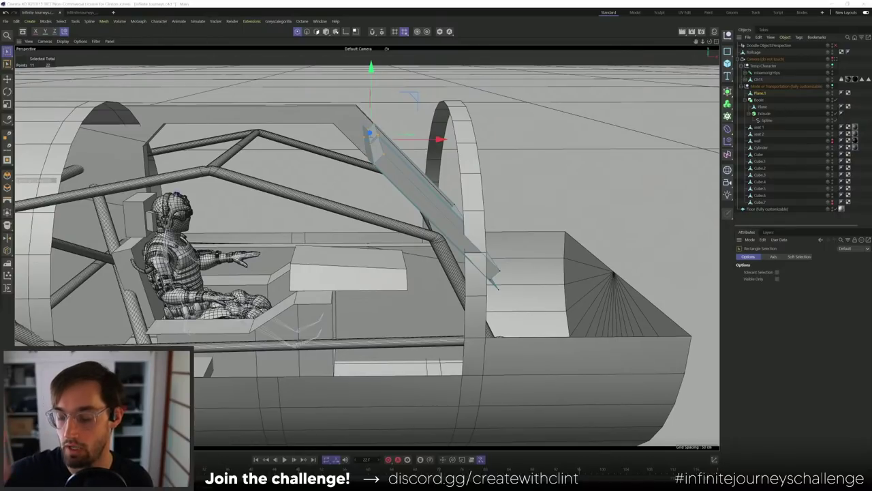
- Nudge the top edge points slightly right along the X axis
left_click_drag(438, 139, 441, 141)
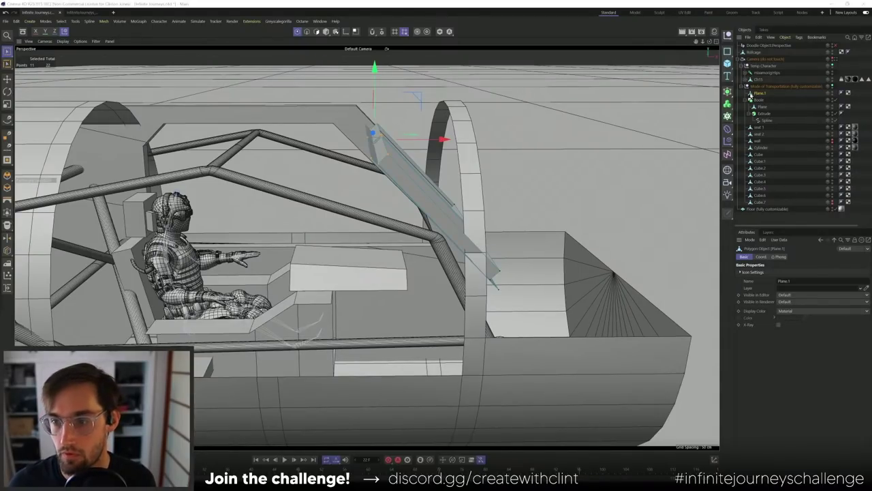
- Check the frame through the scene camera, then move the object down in Model mode
left_click(834, 60)
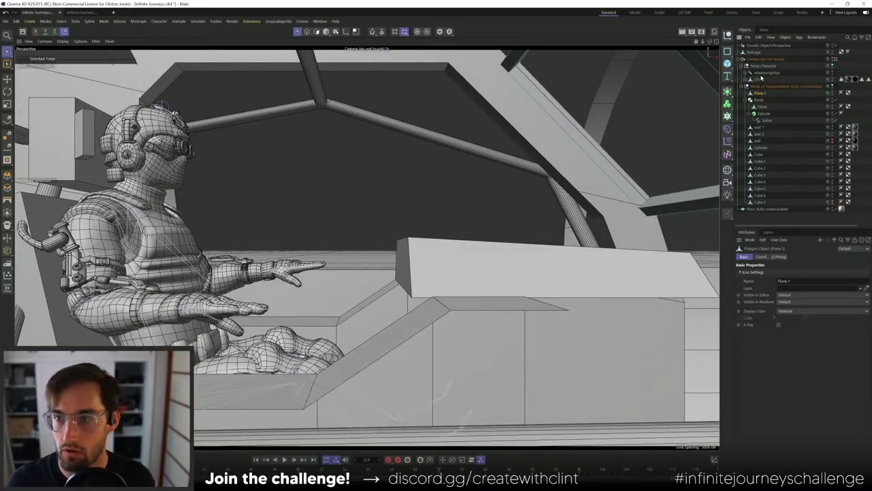
left_click(326, 32)
left_click_drag(408, 234, 408, 259)
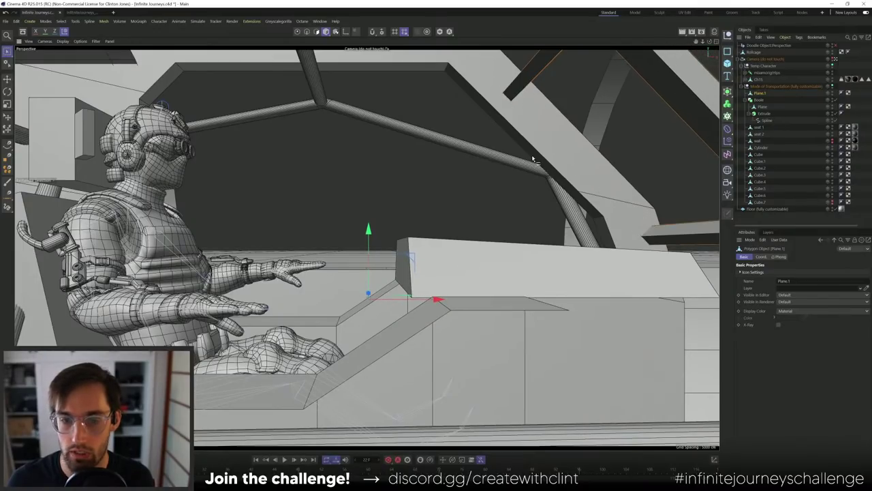
- Enable Axis mode, switch to the Default Camera, and orbit above the canopy frame
key("l")
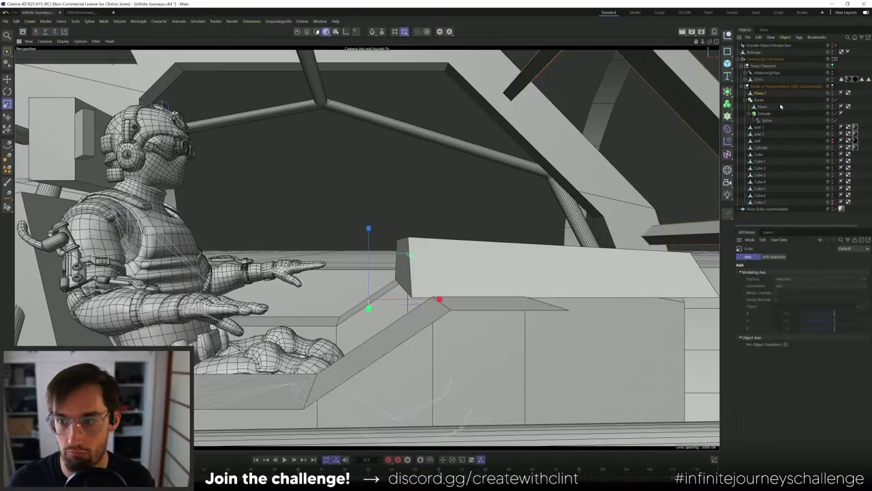
left_click(834, 59)
left_click_drag(410, 237, 470, 206, "alt")
left_click_drag(381, 201, 368, 221, "alt")
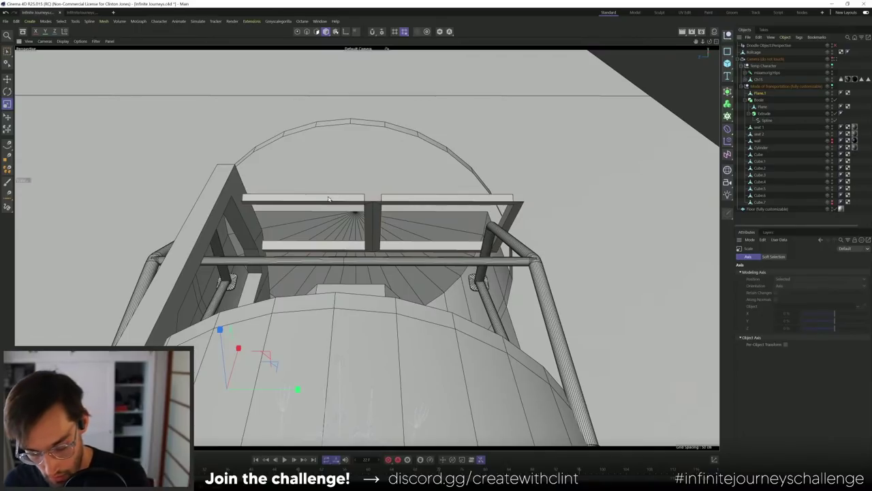
- Box-select the window's centre bar points, slide them along X, then view through the cockpit camera
left_click(297, 32)
left_click_drag(407, 272, 336, 272)
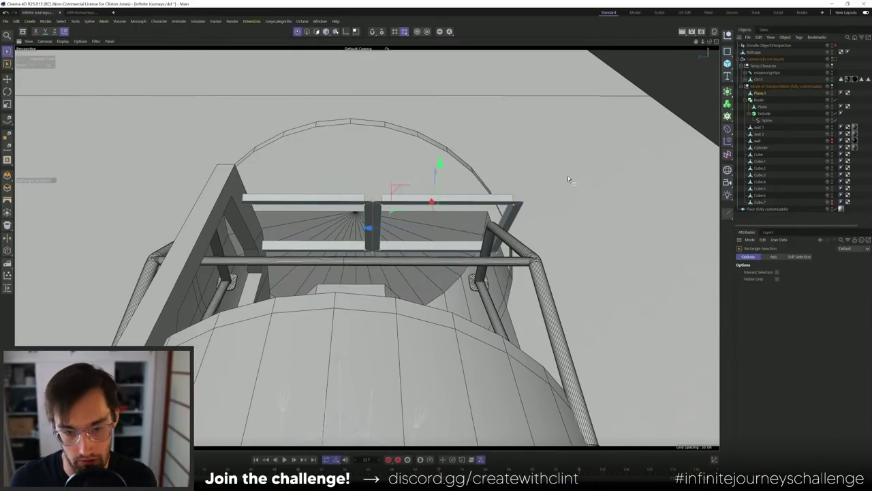
left_click_drag(599, 147, 334, 306)
left_click_drag(387, 232, 354, 234)
left_click_drag(559, 169, 438, 288)
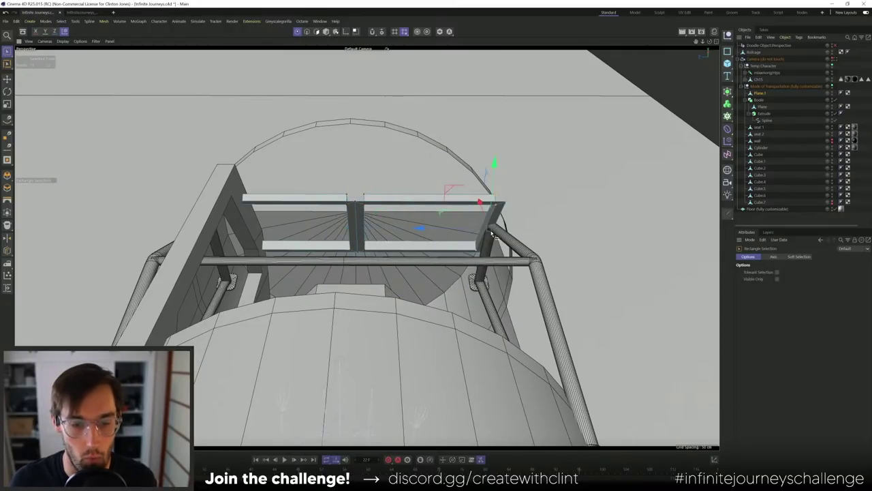
left_click_drag(601, 147, 163, 313)
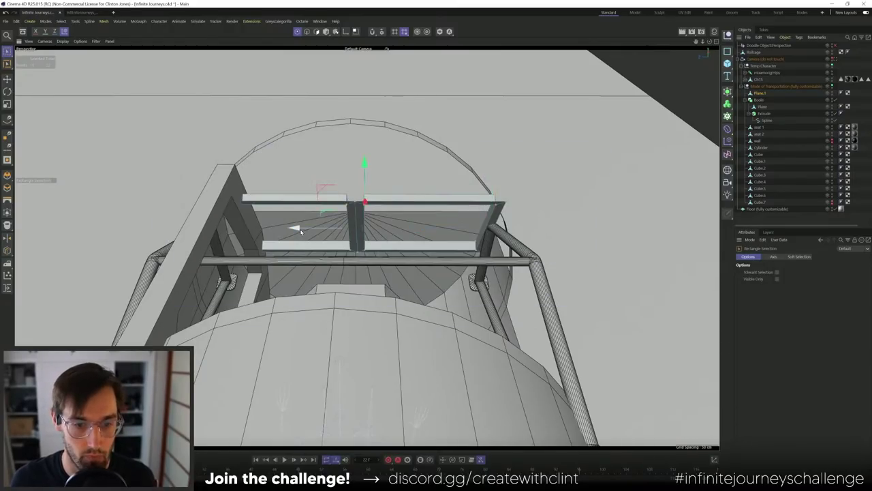
left_click_drag(301, 231, 322, 229)
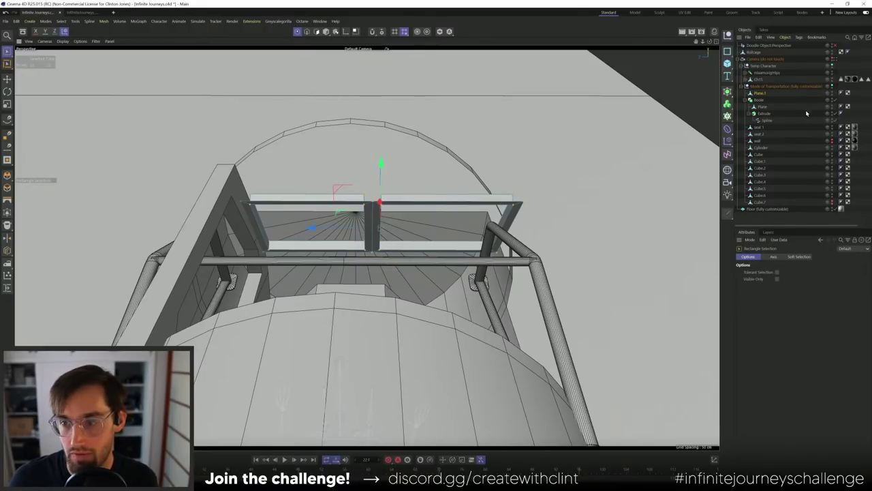
left_click(836, 58)
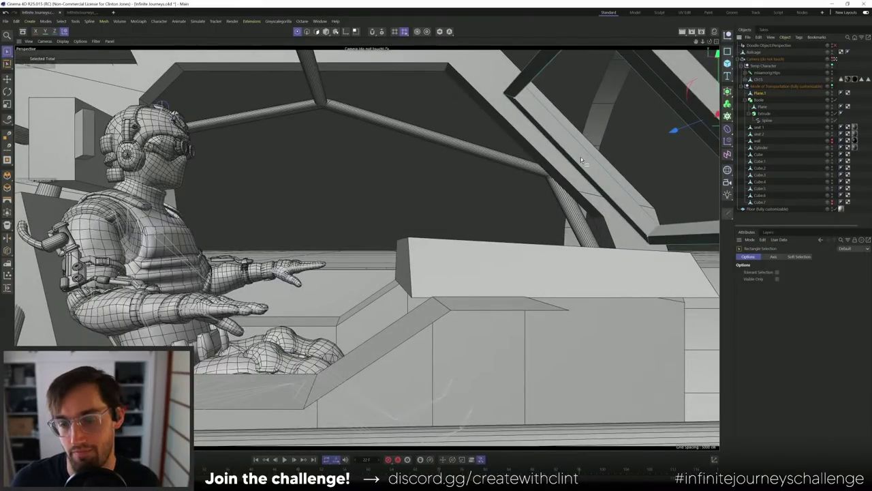
left_click(762, 127)
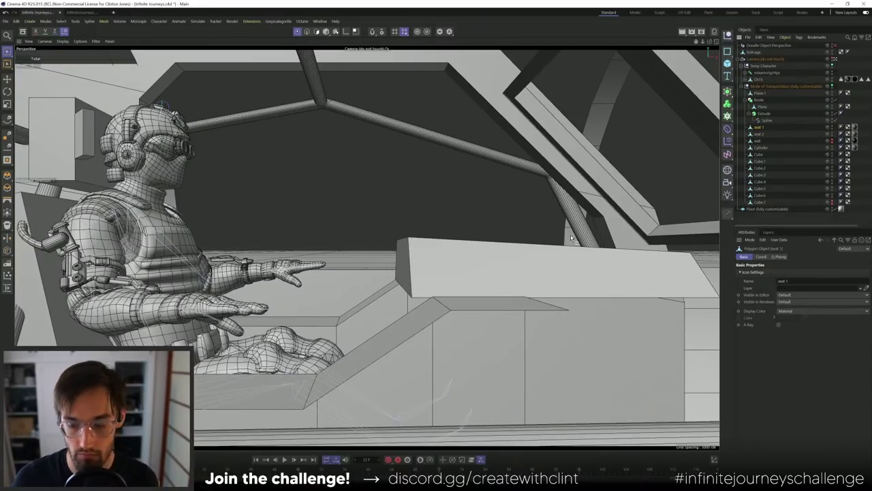
- Return to the default camera view and select the canopy pane Plane.1
key("9")
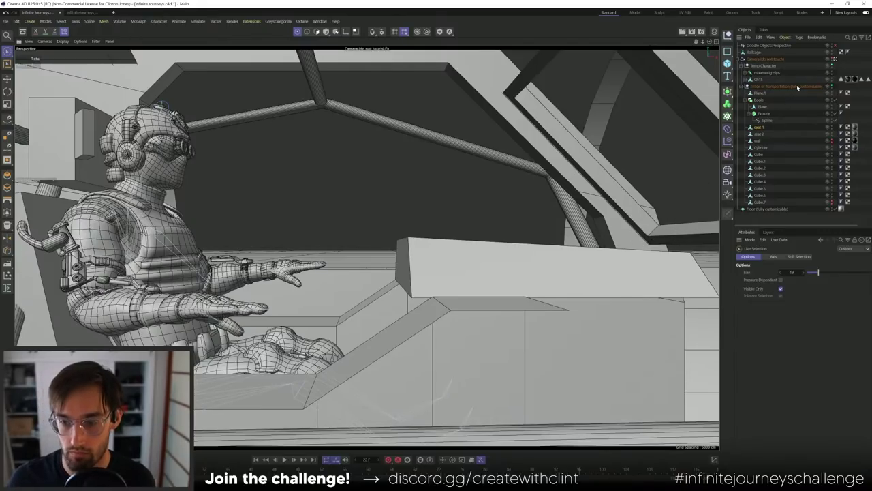
left_click(835, 61)
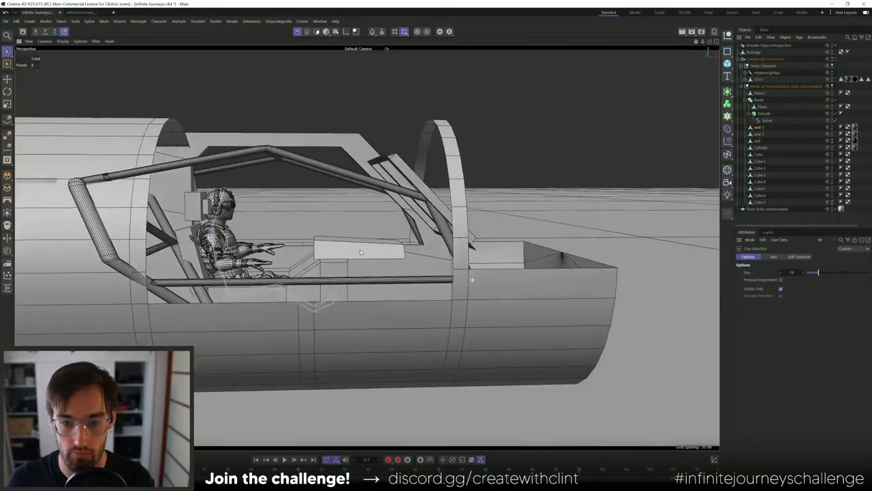
left_click(429, 211)
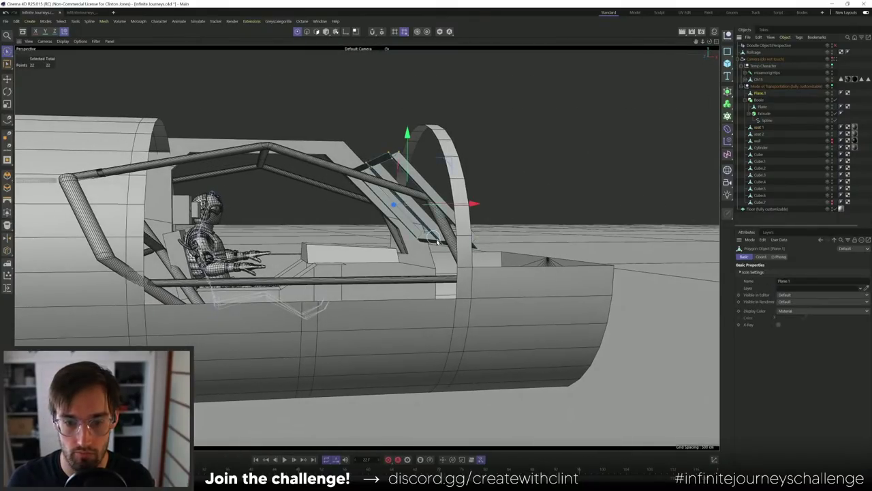
- Box-select the points along Plane.1's lower edge, then orbit in over the seat and pilot
key("0")
left_click_drag(387, 228, 536, 297)
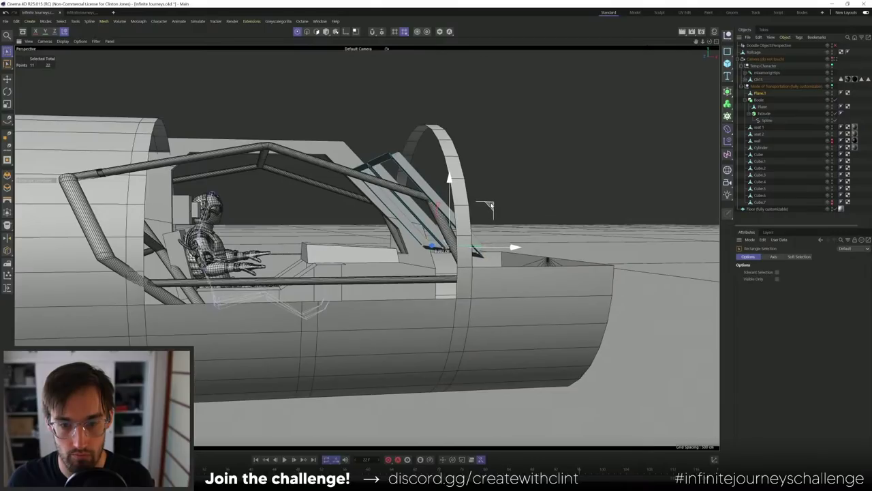
left_click_drag(446, 227, 349, 230, "alt")
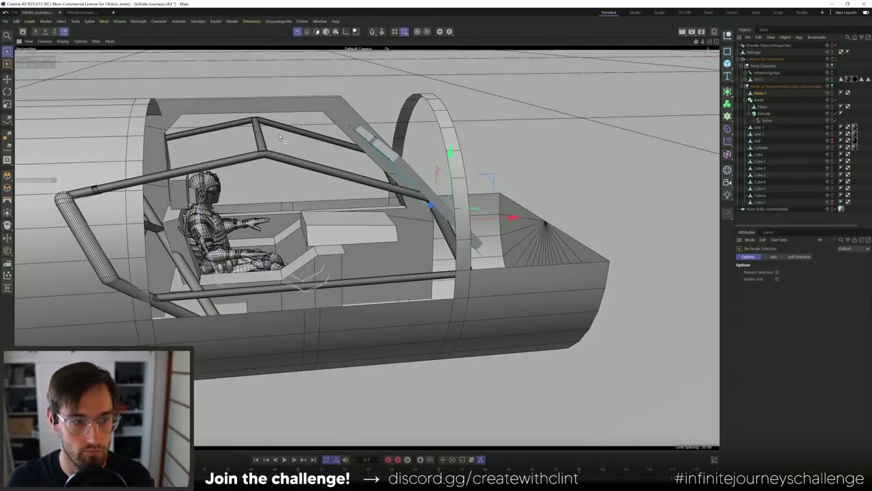
scroll(357, 213, "up", 5)
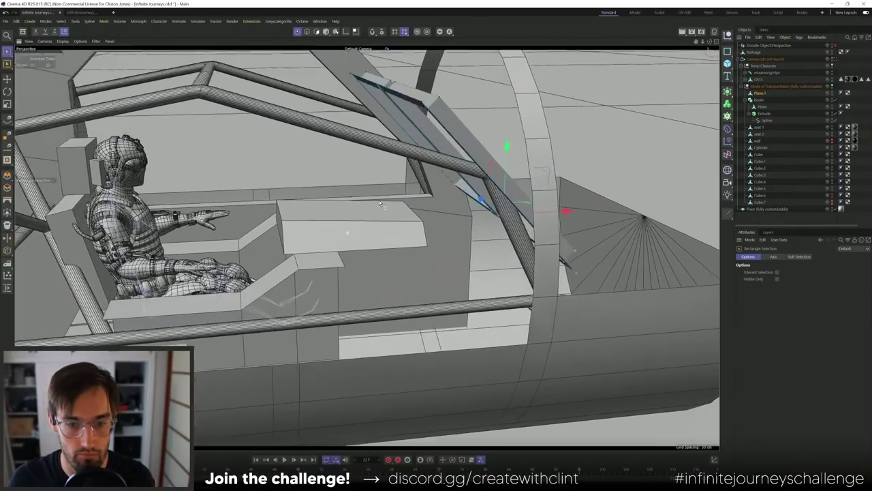
left_click_drag(380, 203, 429, 228, "alt")
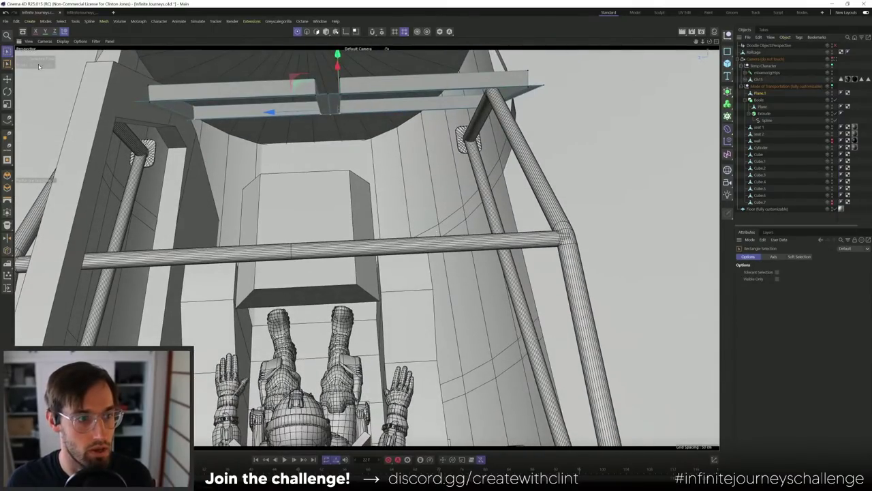
- Scale up the Cube.6 console box copy inside the cockpit, then select Cube.5
left_click(325, 32)
left_click(333, 211)
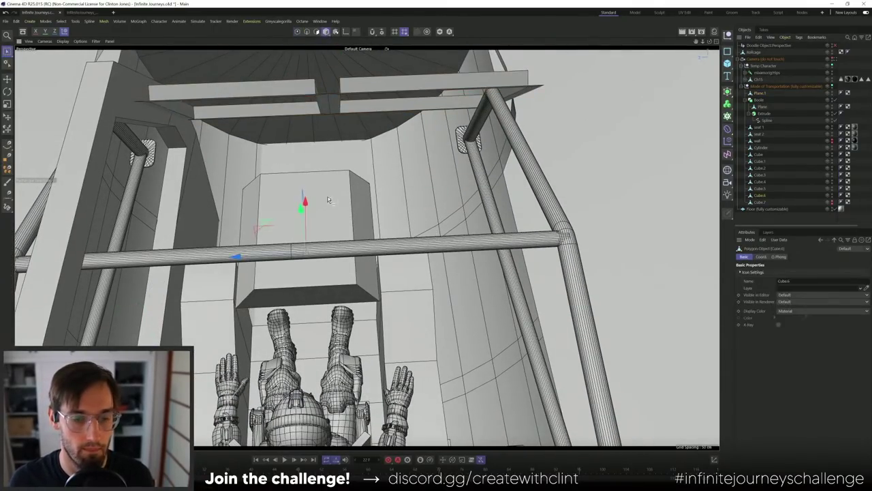
left_click_drag(325, 171, 399, 184, "alt")
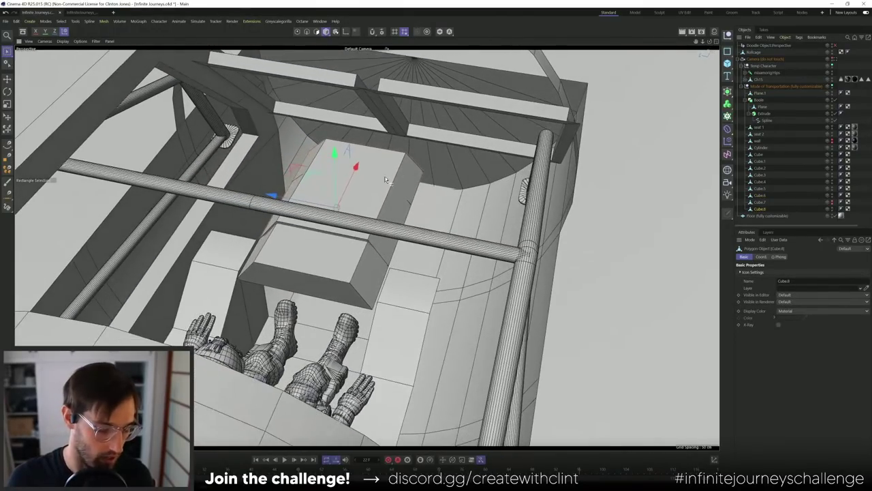
key("t")
left_click_drag(268, 195, 371, 225)
key("e")
left_click(347, 293)
- View through the cockpit camera and select the dashboard block Cube.8
left_click(836, 60)
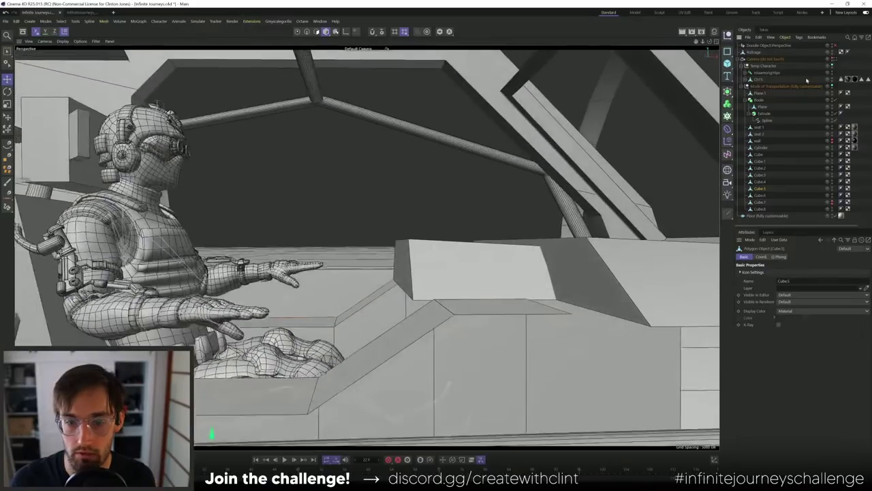
left_click(576, 192)
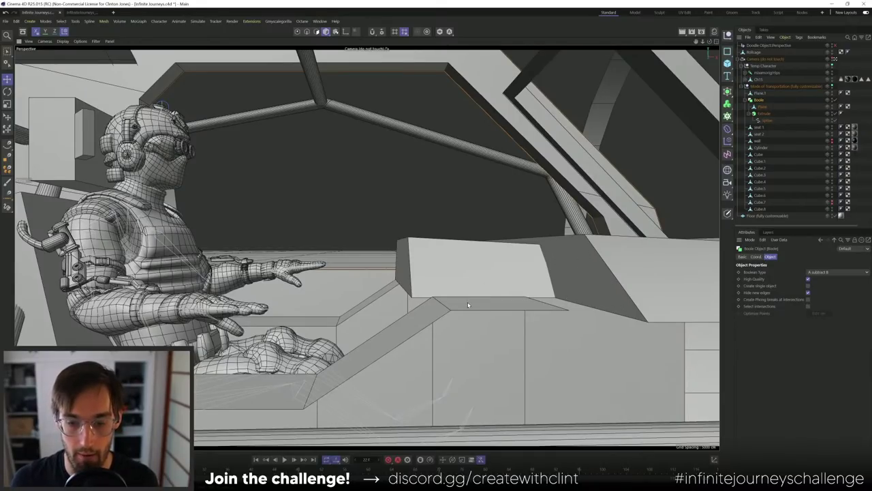
left_click(586, 270)
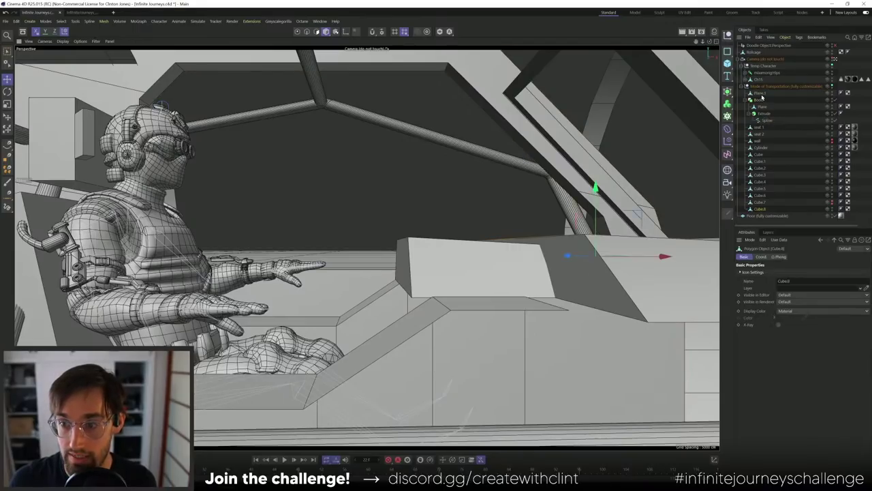
left_click(761, 94)
left_click(762, 107)
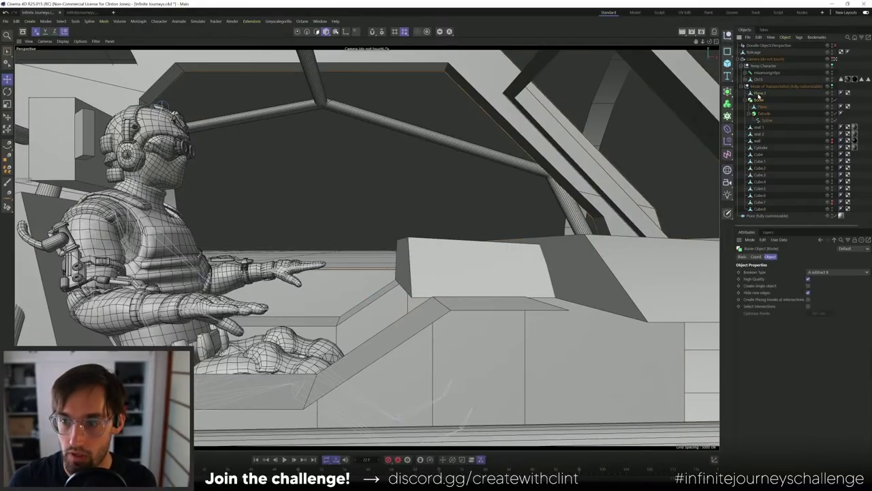
left_click(598, 262)
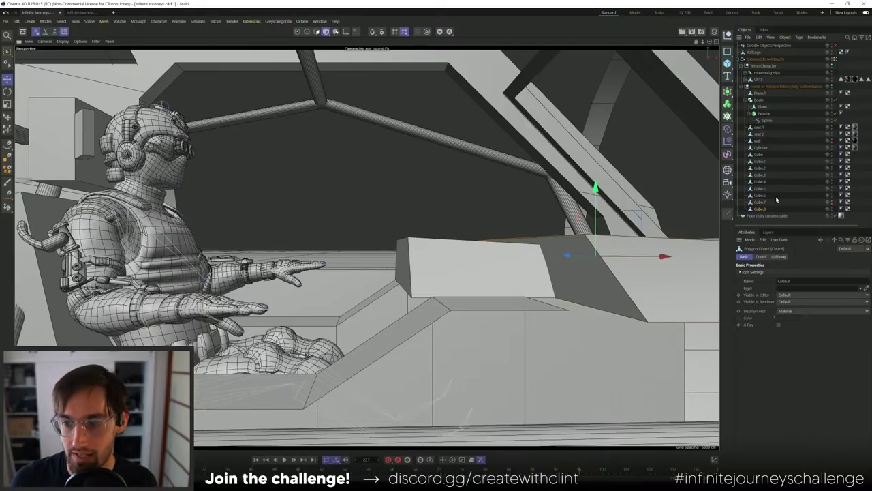
- Select Cube.8's top-edge points and scale them sideways to about 128%
left_click(298, 31)
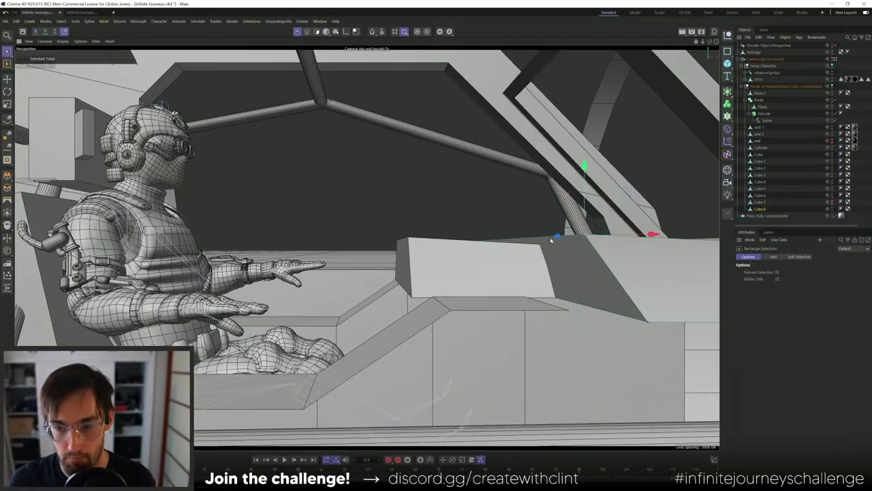
left_click_drag(415, 202, 505, 262)
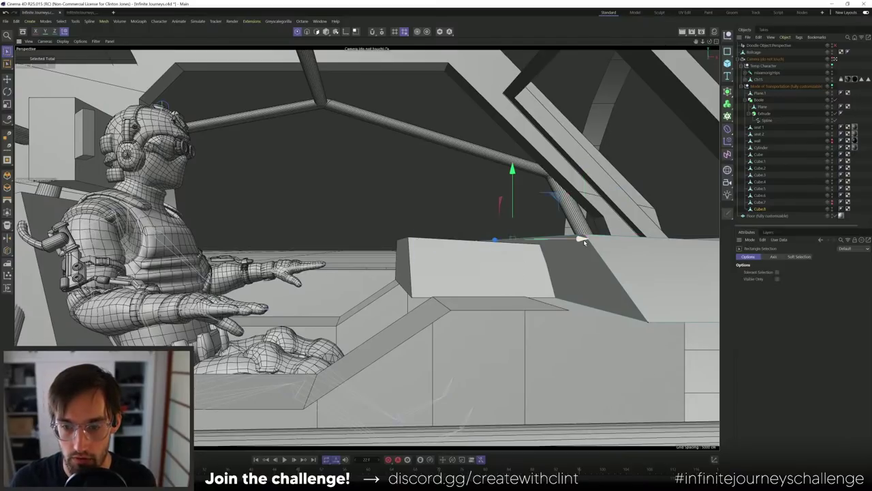
key("t")
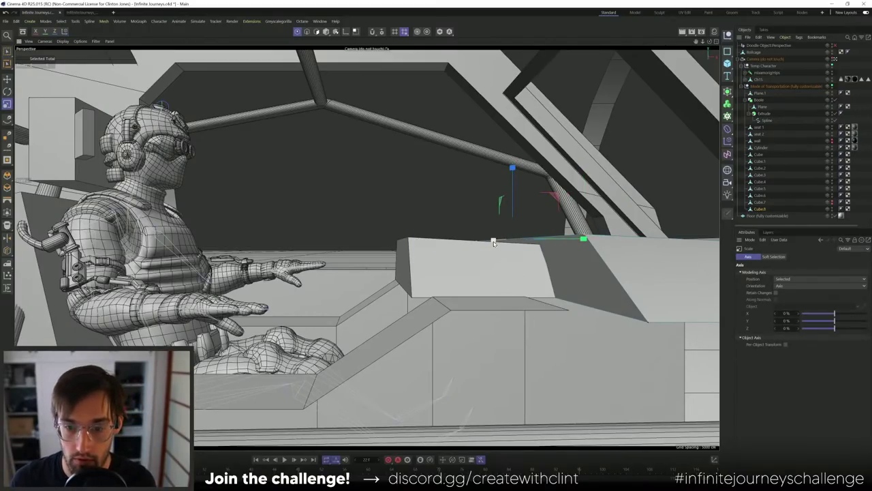
left_click_drag(493, 241, 489, 246)
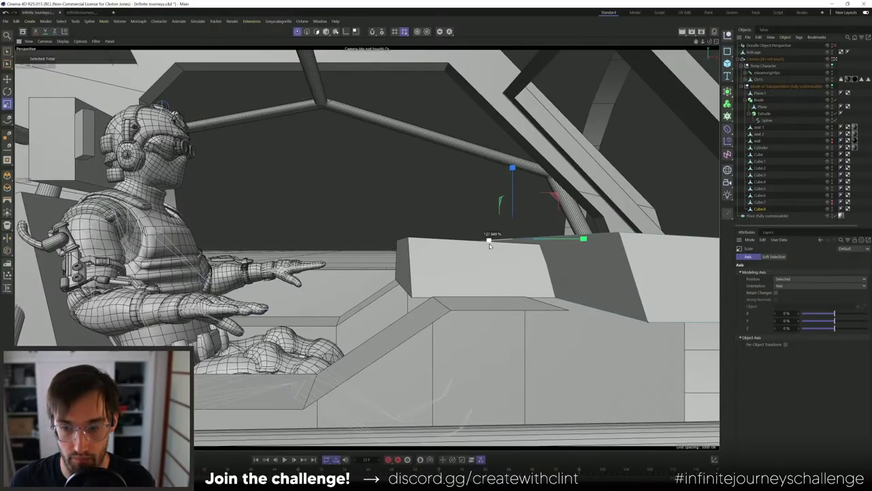
left_click_drag(489, 245, 490, 244)
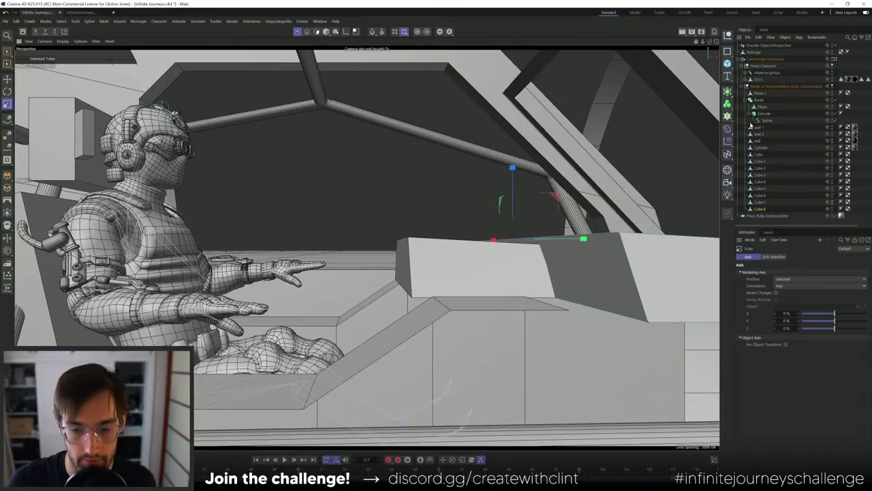
left_click(9, 52)
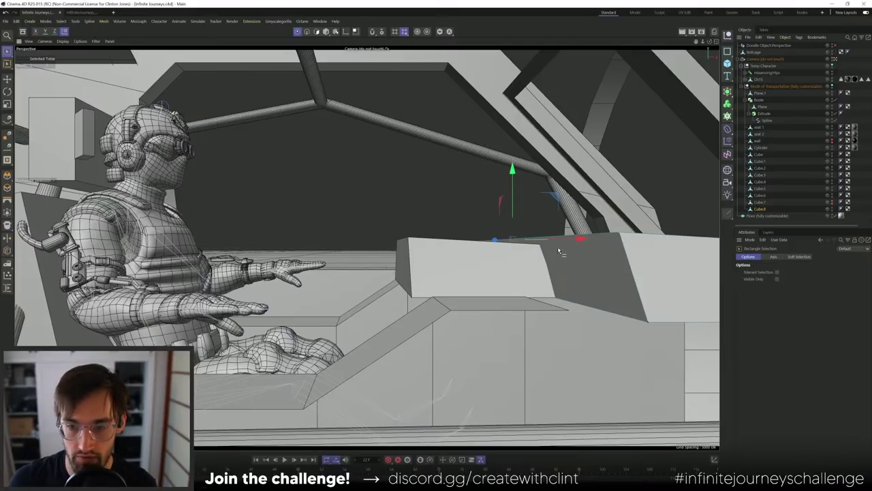
- Select the boxes Cube.1 and then Cube in the Object Manager
left_click(761, 161)
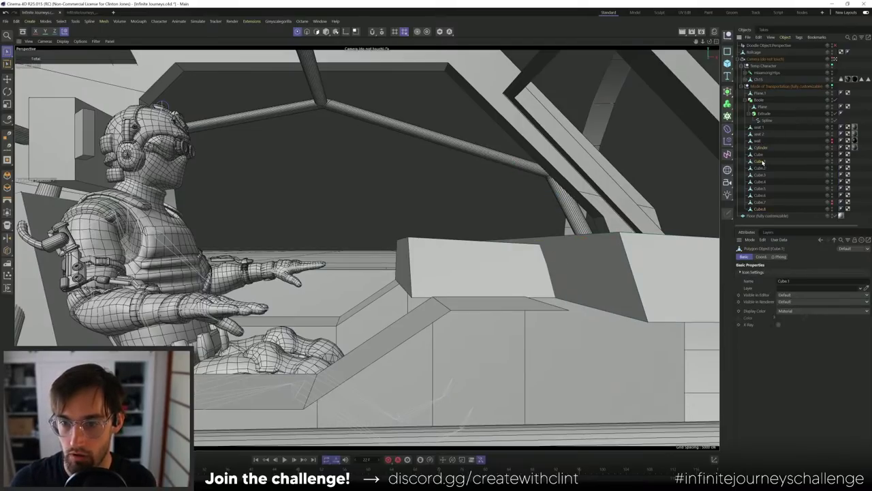
left_click(758, 154)
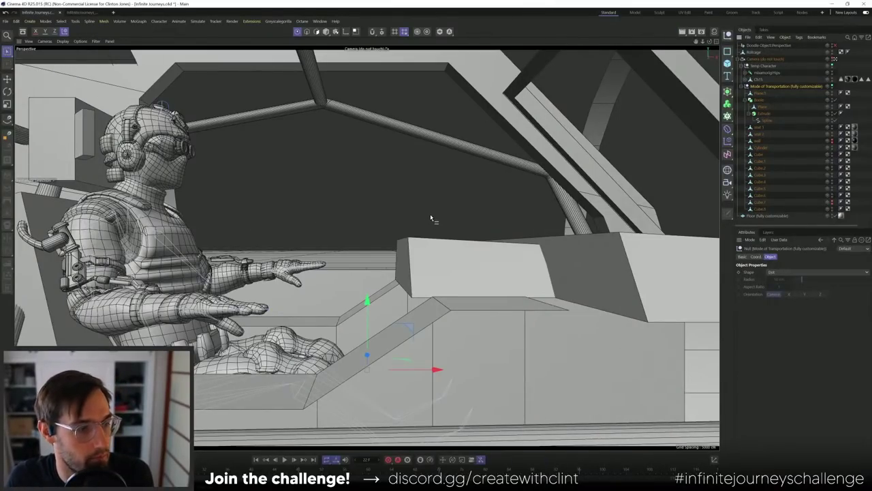
- Select everything from seat 1 down to Cube.8, giving 11 seat, wall, cylinder and cube objects
left_click(758, 127)
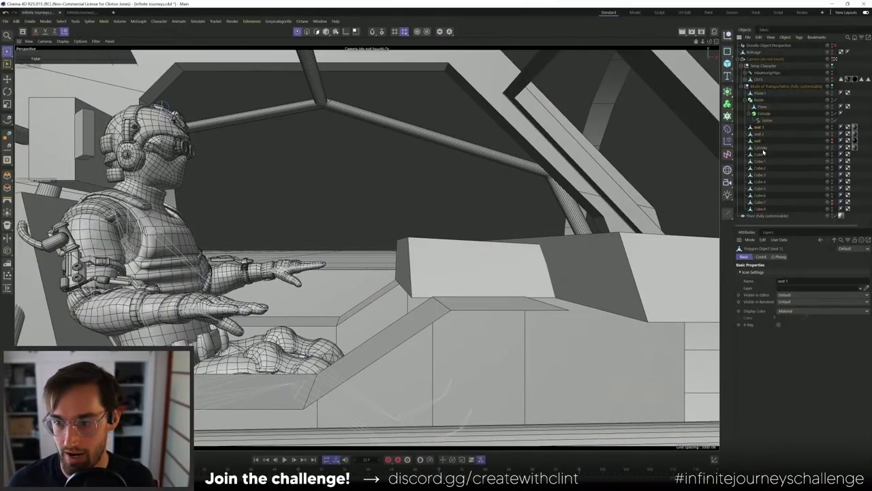
left_click(759, 135, "shift")
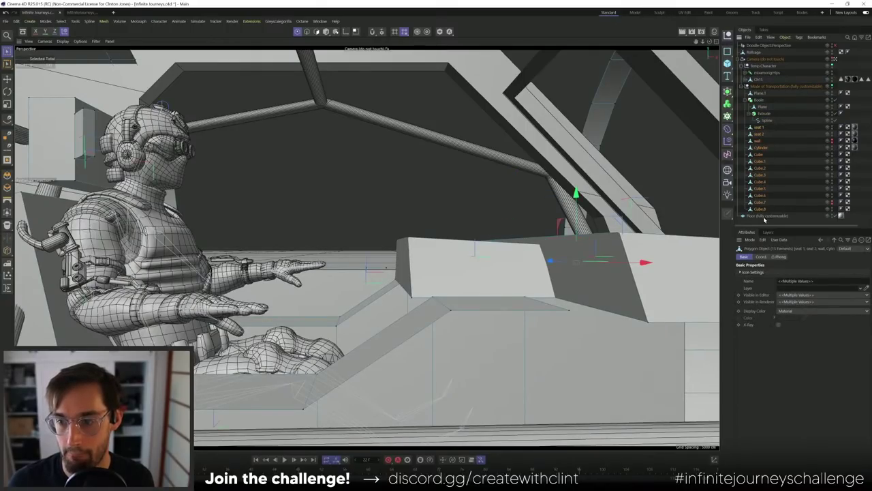
left_click(762, 147, "ctrl")
left_click(763, 148, "ctrl")
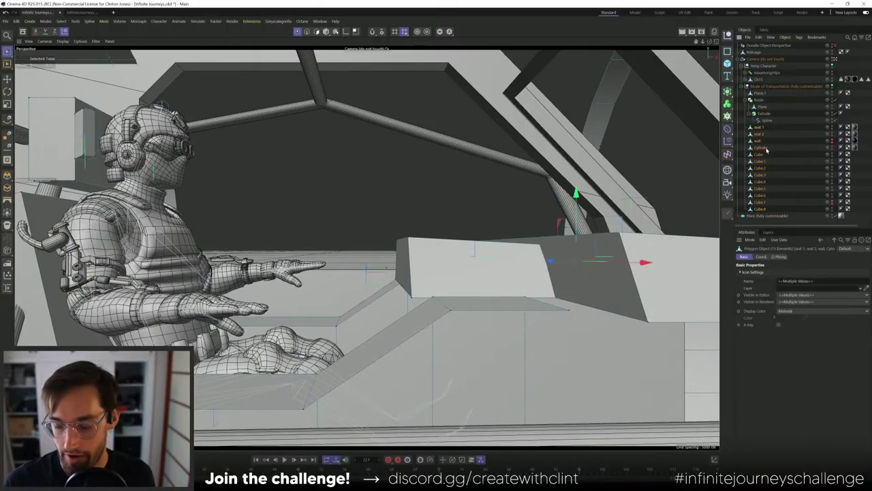
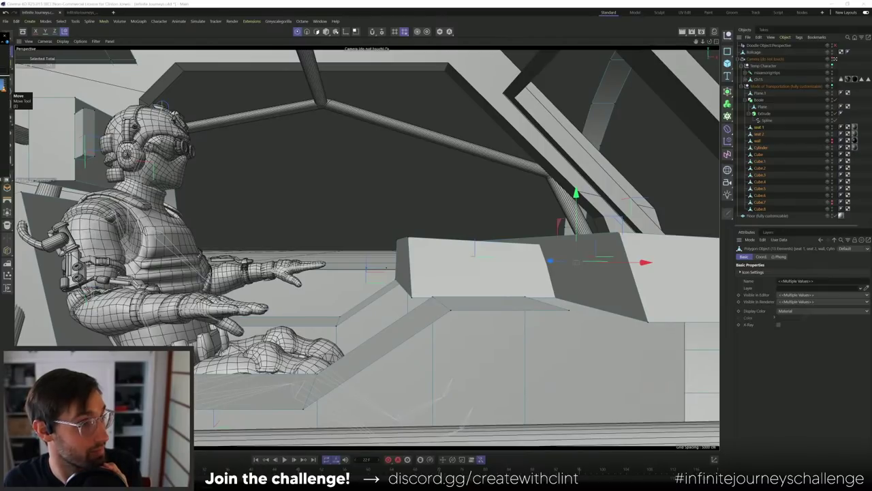
- Watch the jet flyover clips C0020.MP4 and C0011.MP4 full screen in VLC, then exit full screen
key("alt+Tab")
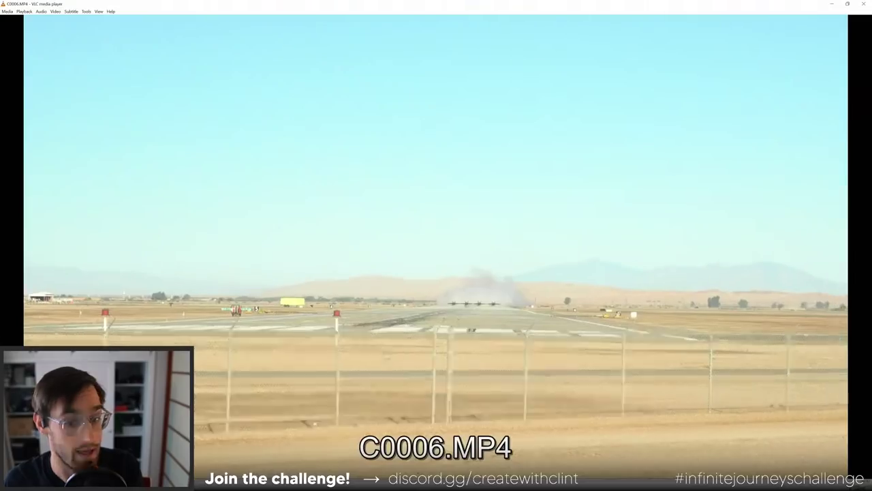
double_click(281, 301)
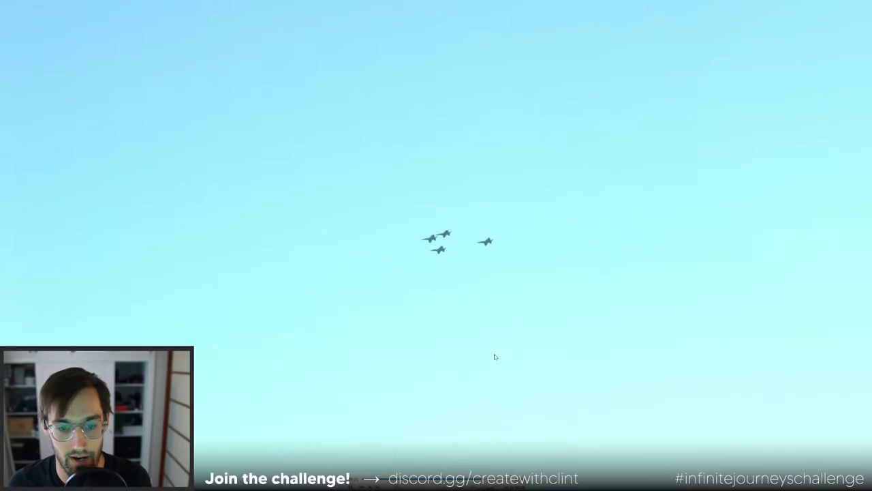
double_click(499, 286)
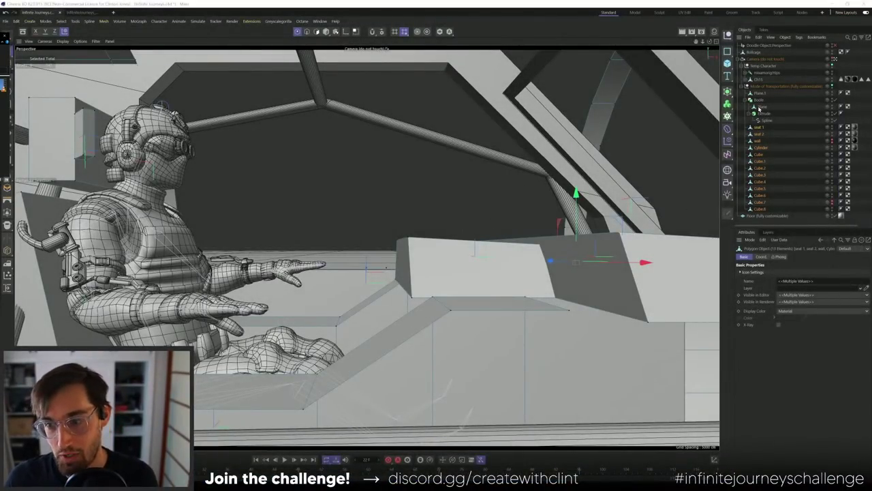
- Clear the selection, switch to Live Selection in Polygon mode, and select Plane.1 under Mode of Transportation
left_click(746, 86)
left_click(761, 129)
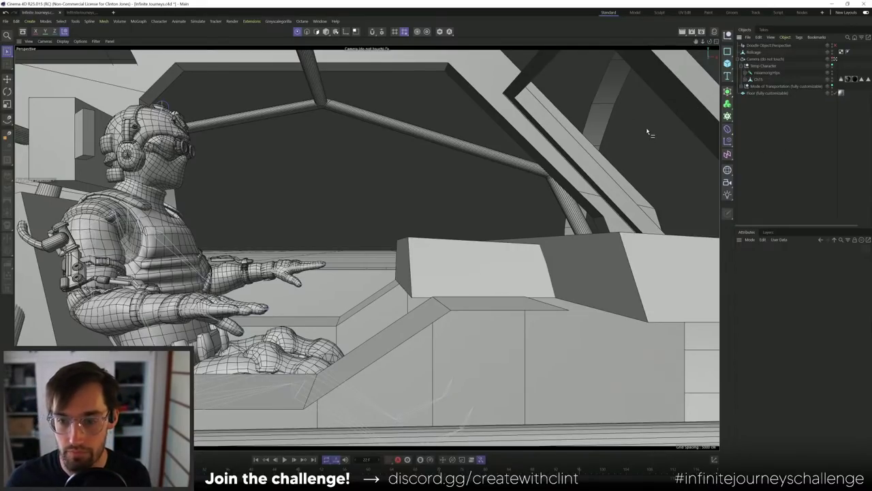
left_click(8, 53)
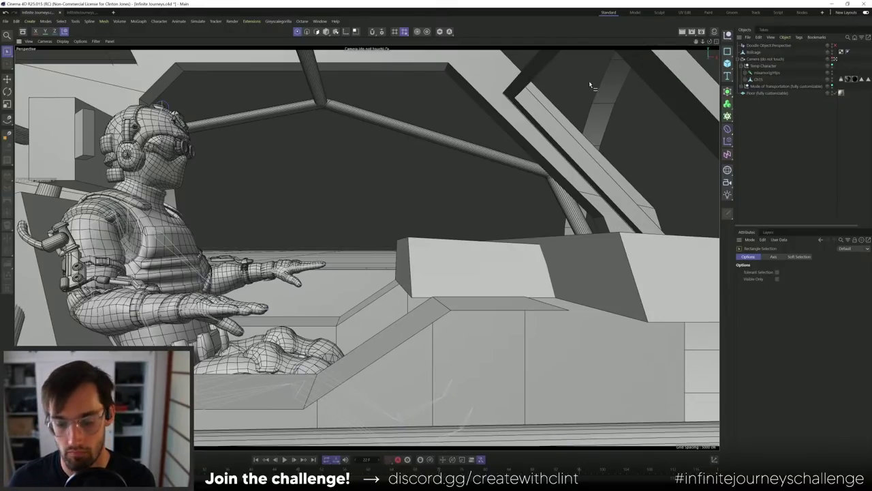
key("9")
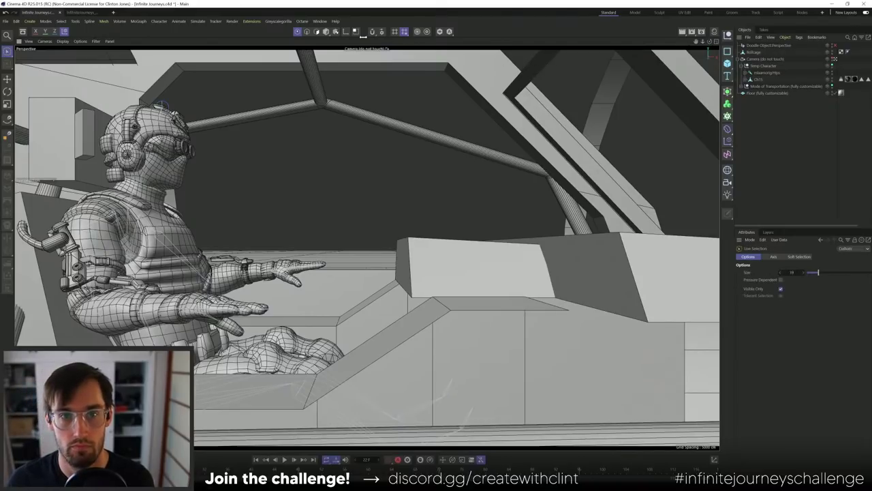
left_click(326, 32)
left_click(529, 64)
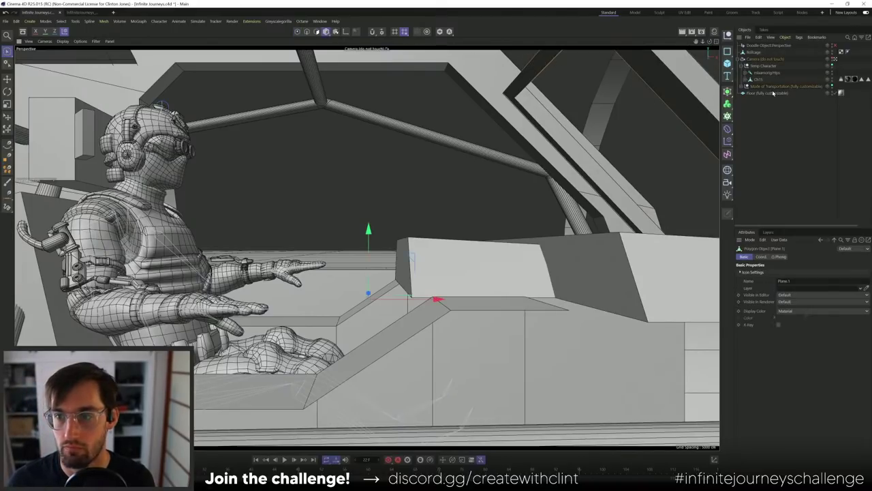
left_click(740, 86)
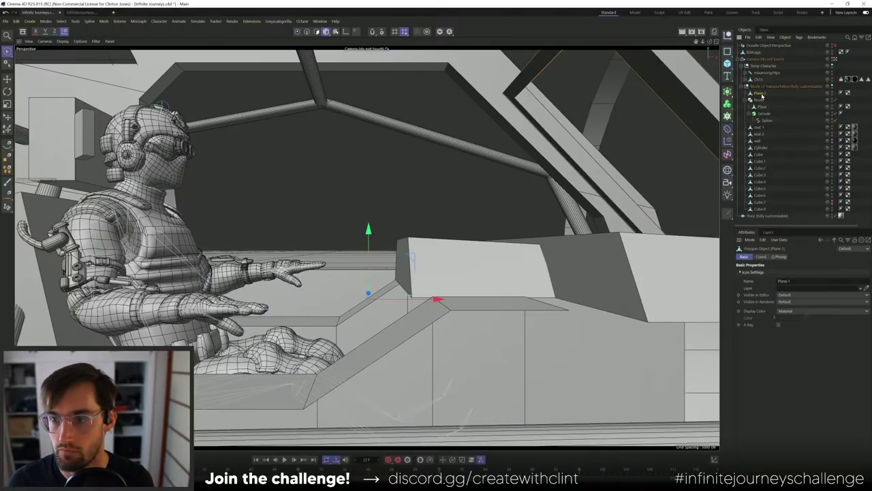
- Orbit the Default Camera around Plane.1, select one of its corner points, then restore the scene camera
left_click(841, 52)
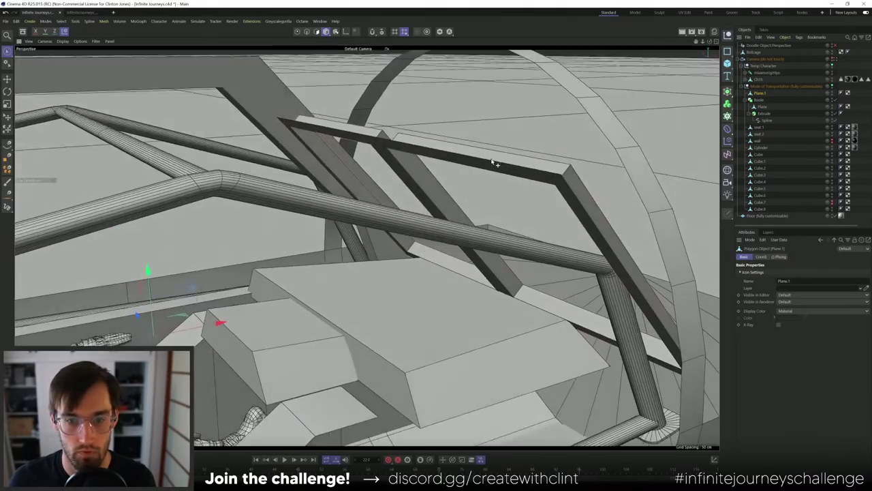
left_click_drag(493, 163, 378, 204, "alt")
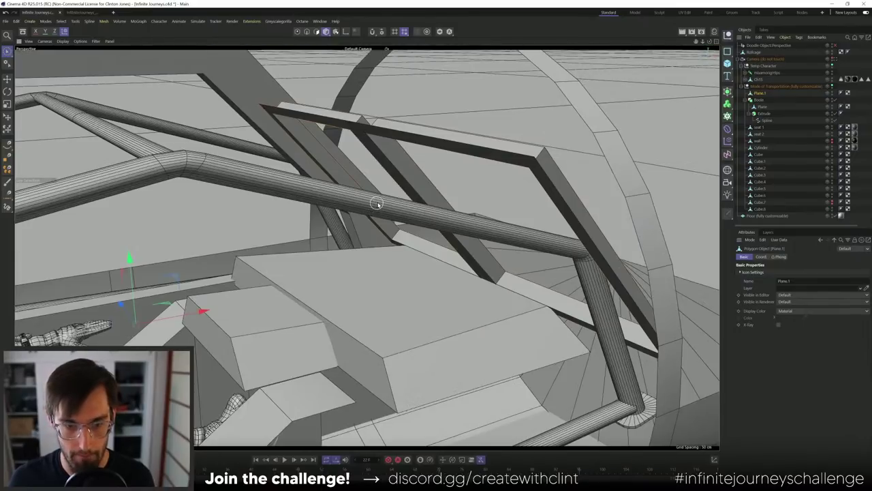
left_click_drag(483, 181, 458, 216, "alt")
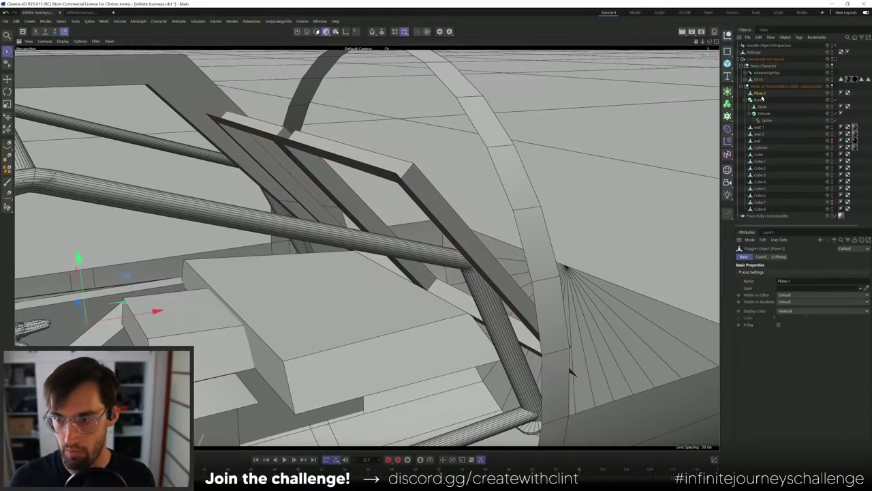
left_click(298, 32)
left_click(394, 166)
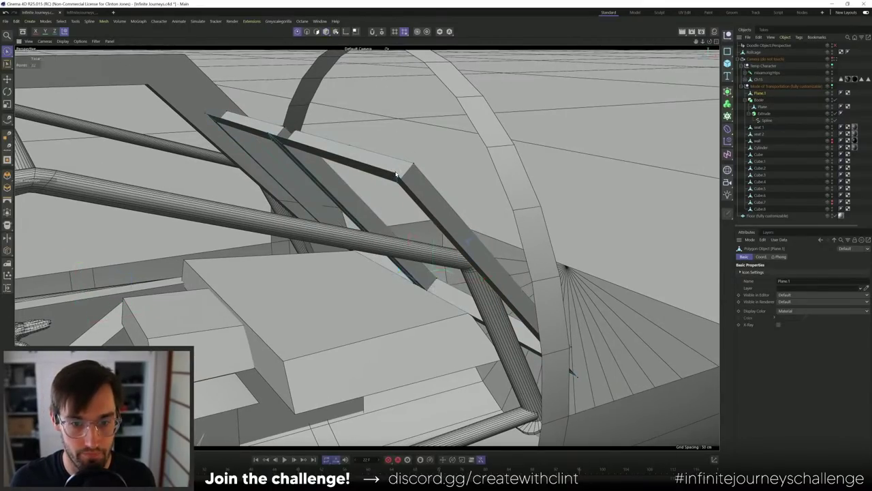
left_click_drag(207, 113, 293, 113, "alt")
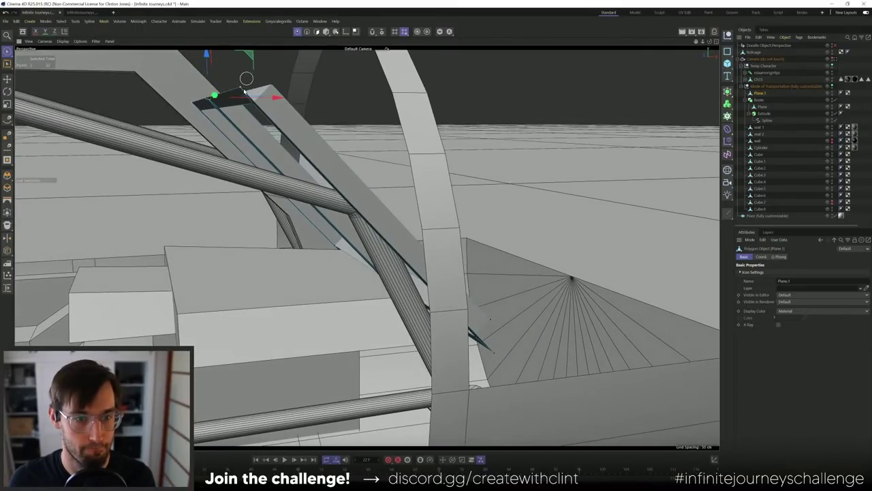
left_click_drag(201, 98, 312, 90, "alt")
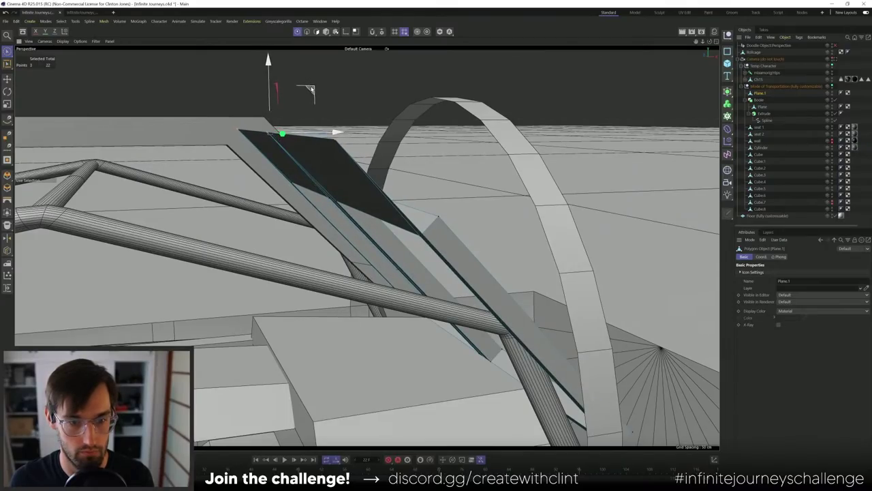
left_click(832, 60)
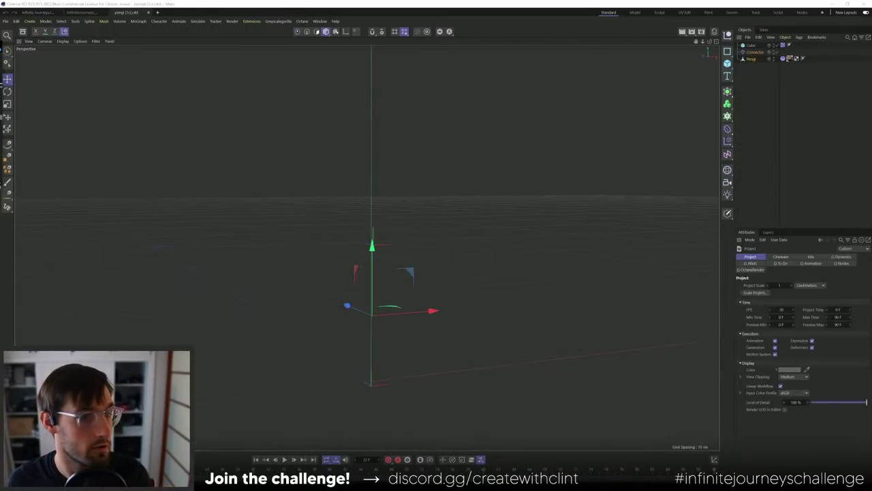
- Orbit around the penguin models and dismiss the missing-plugins warning
mouse_move(326, 342)
left_mouse_down("alt")
mouse_move(333, 345)
mouse_move(334, 335)
left_mouse_up("alt")
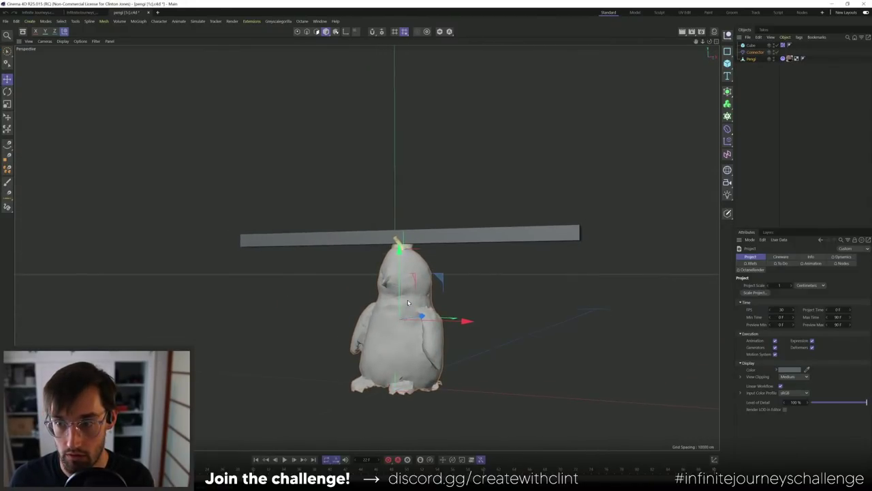
middle_click_drag(394, 305, 357, 262, "alt")
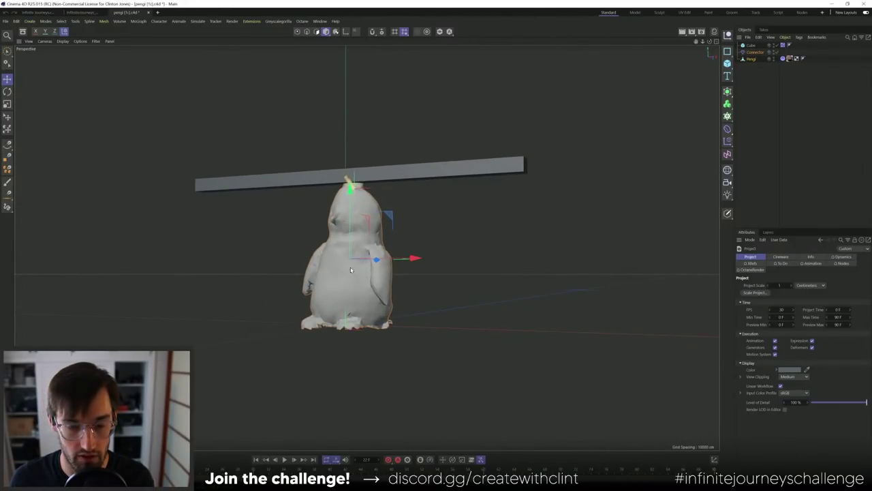
left_click_drag(357, 275, 308, 267, "alt")
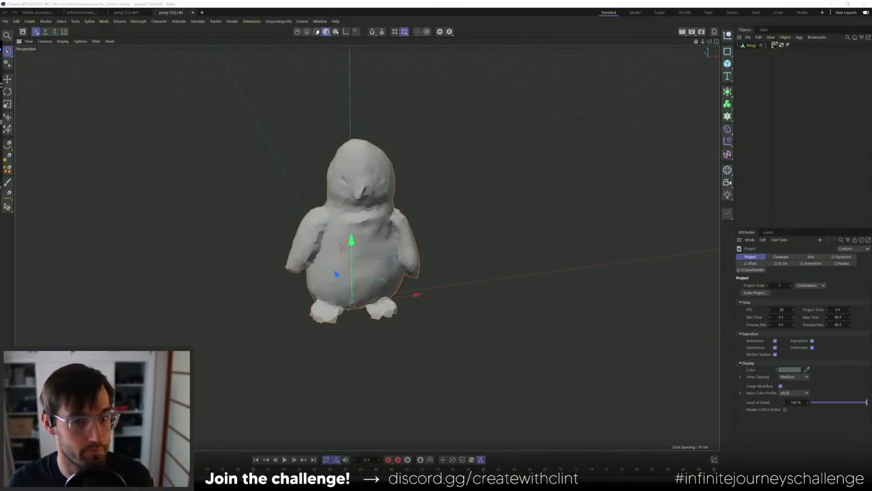
left_click(489, 218)
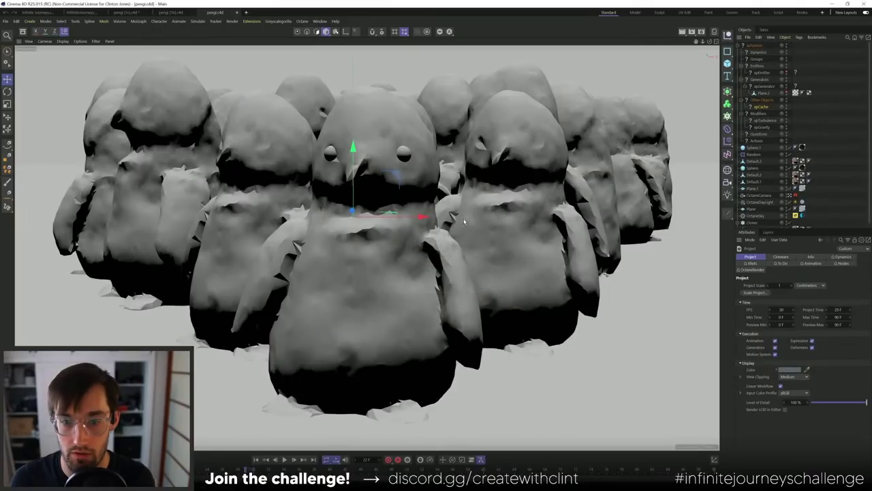
left_click_drag(390, 199, 400, 218, "alt")
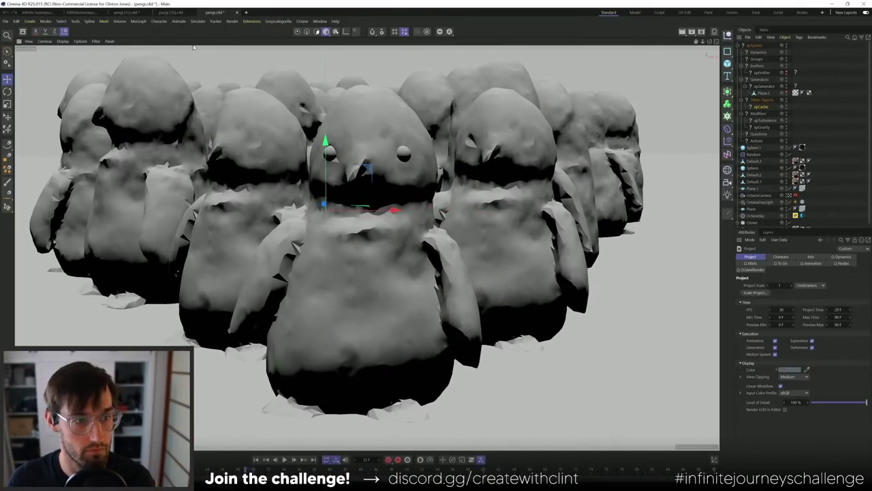
- Close pengi.c4d without saving, select the Pengi model, and move on to the next penguin file
left_click(237, 13)
left_click(441, 275)
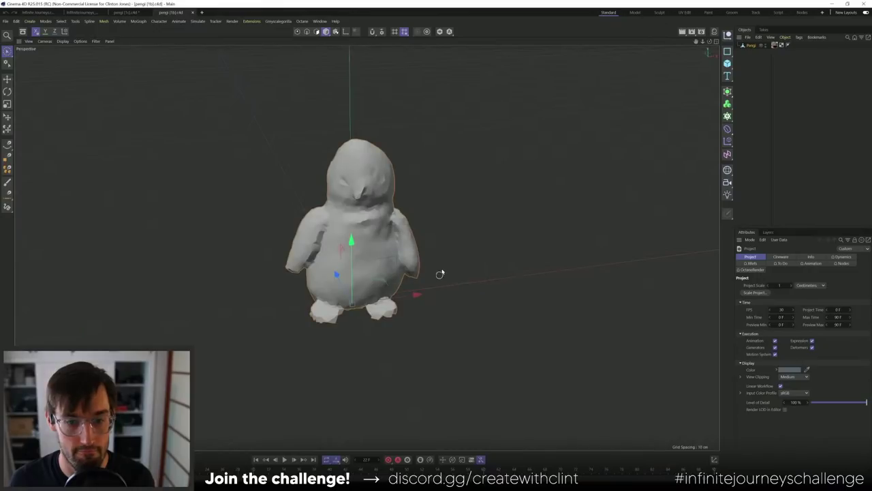
left_click(752, 45)
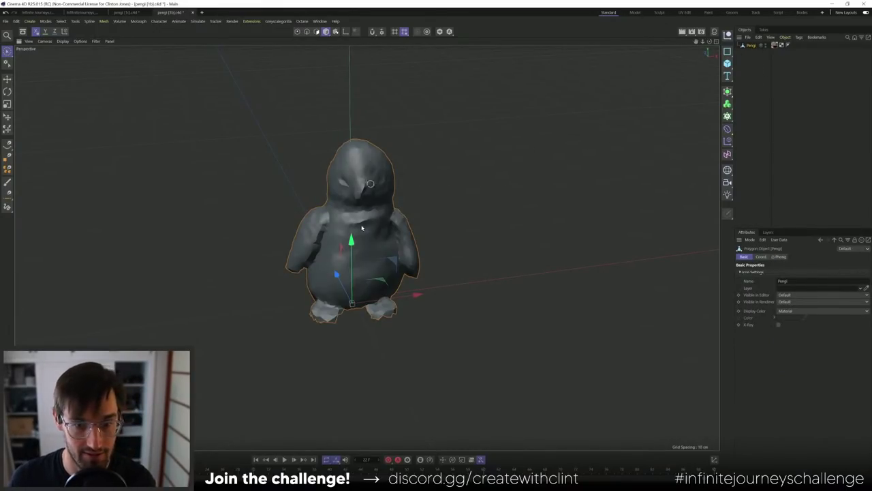
left_click_drag(361, 228, 411, 197, "alt")
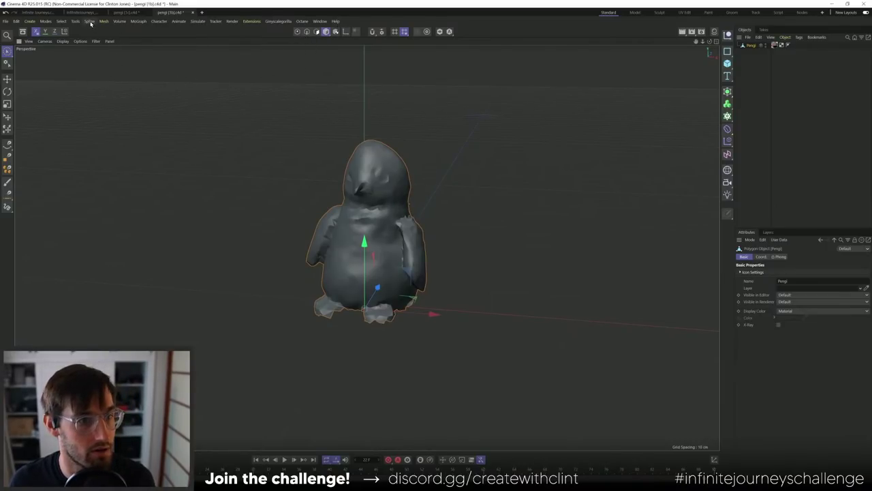
left_click(125, 13)
- In the Infinite Journeys cockpit file, use the Transfer tool to place Pengi on the front console box
left_click(83, 13)
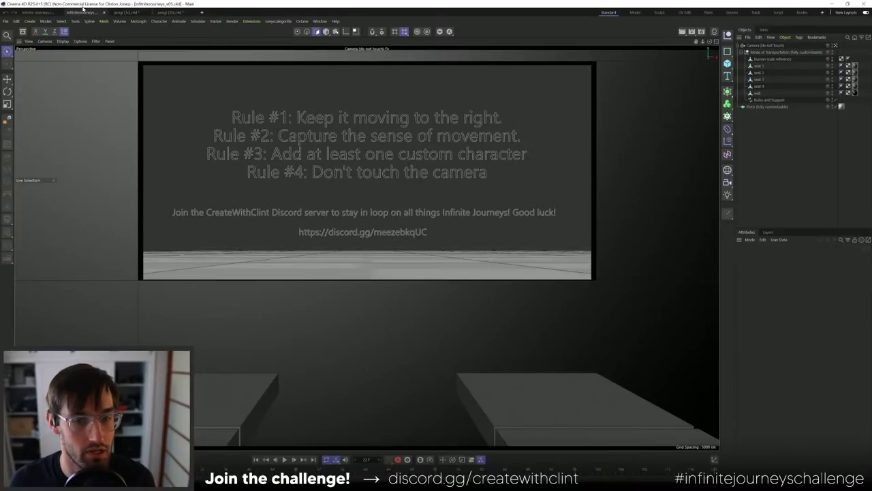
left_click(37, 13)
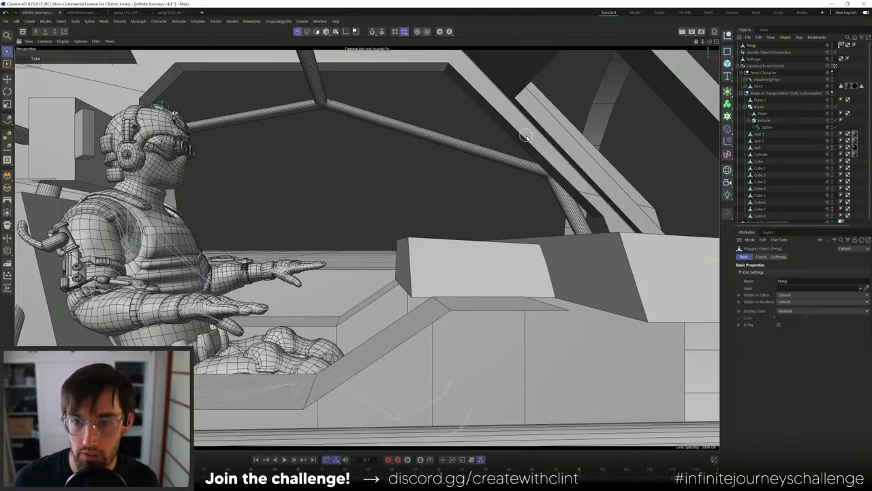
key("shift+c")
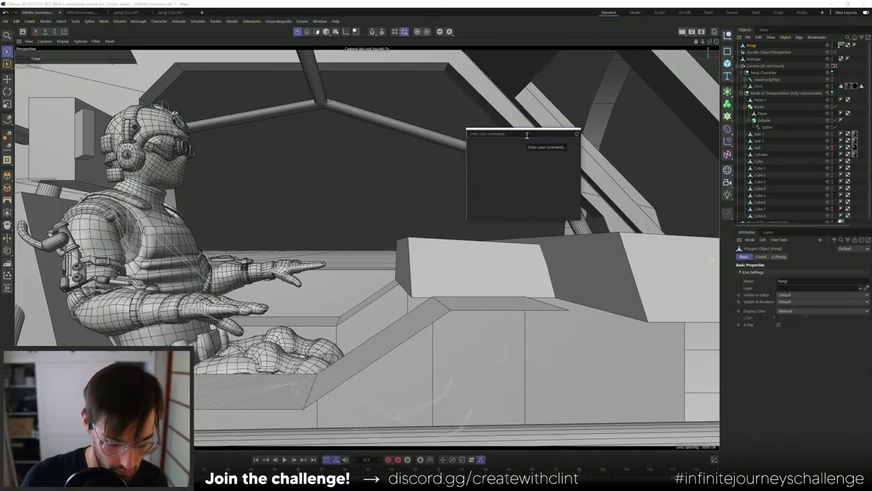
type("trans")
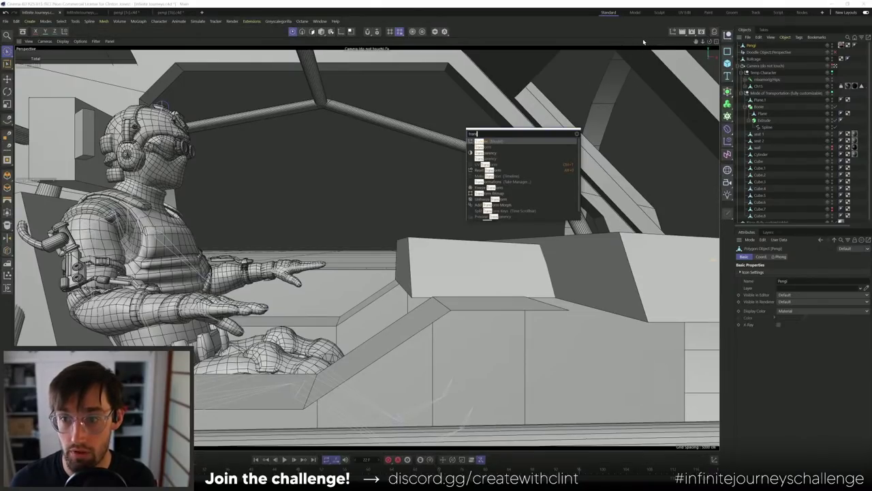
left_click(576, 135)
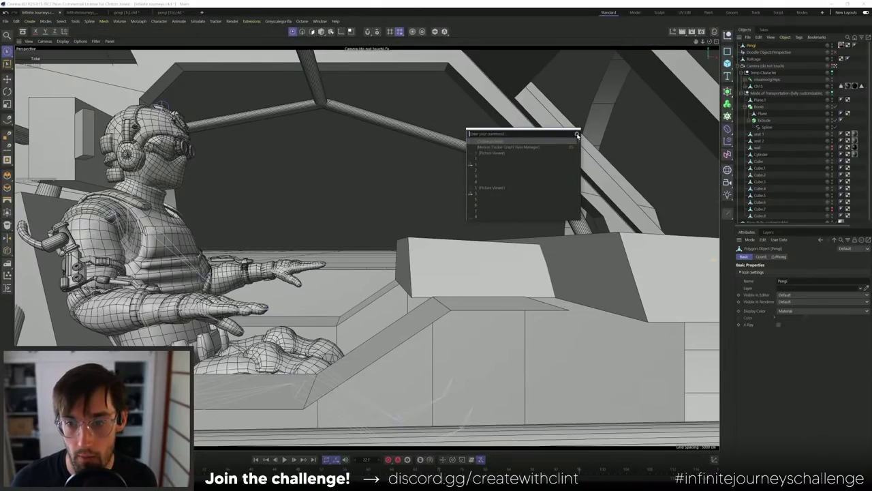
left_click(751, 46)
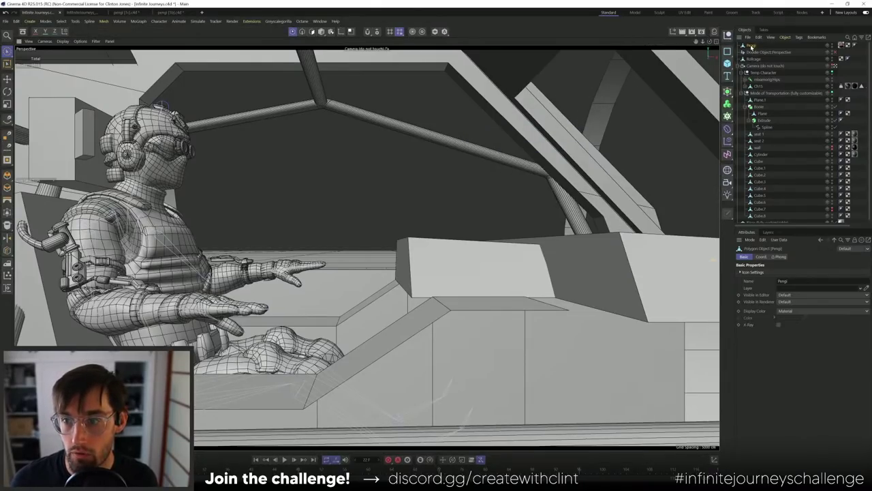
left_click(674, 32)
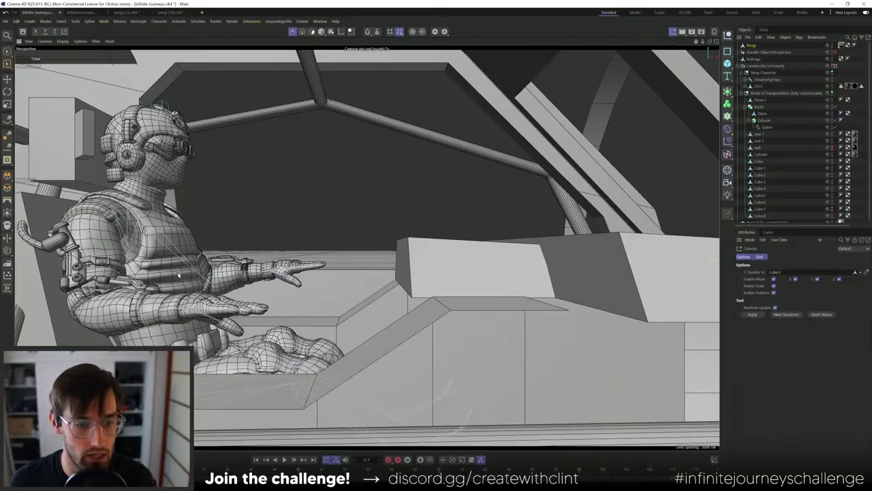
left_click(418, 277)
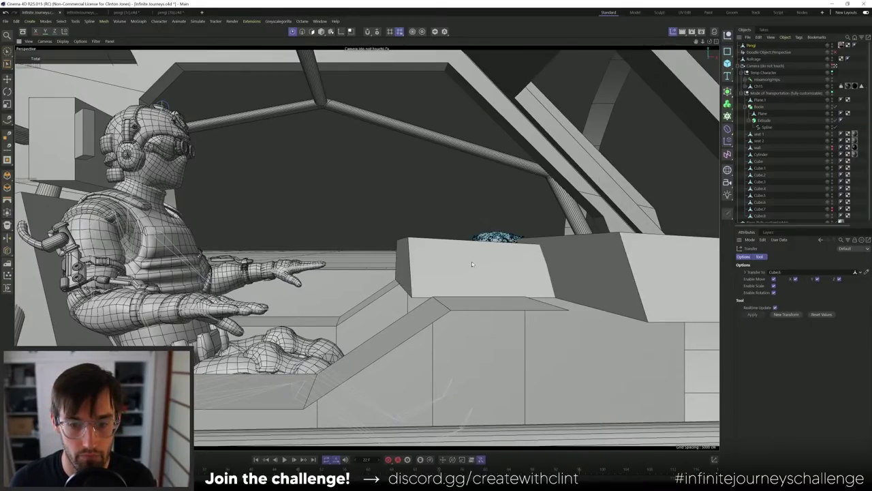
key("e")
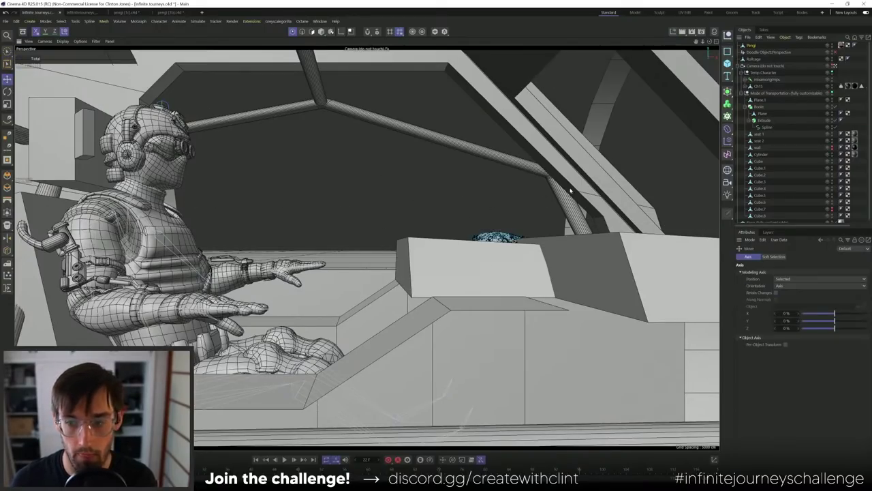
- Lift Pengi off the box and rotate it to stand upright
left_click(320, 31)
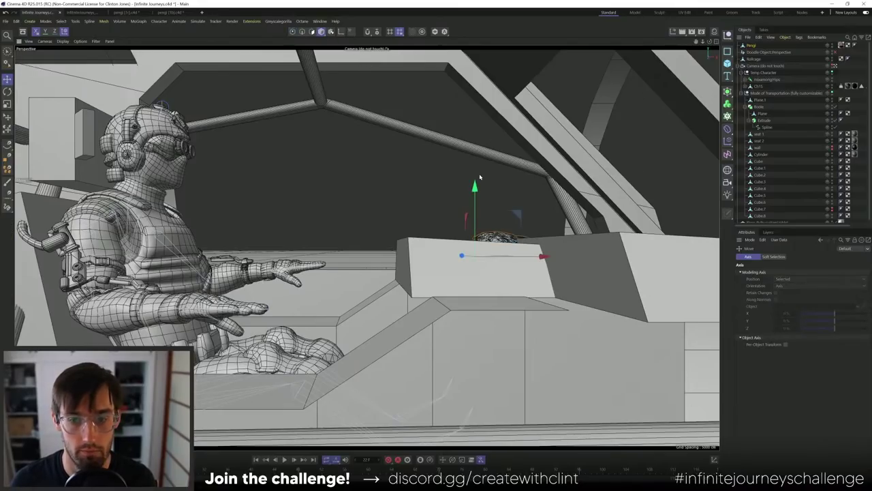
left_click_drag(475, 194, 476, 126)
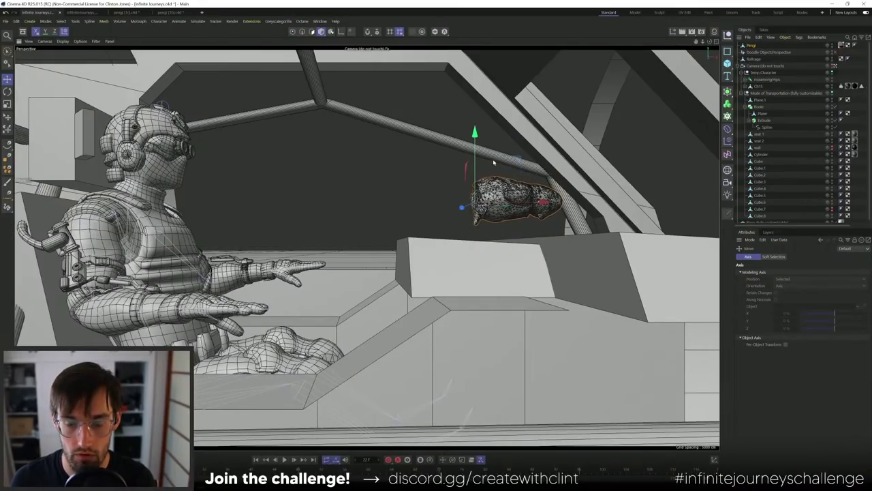
key("r")
left_click_drag(448, 170, 437, 235)
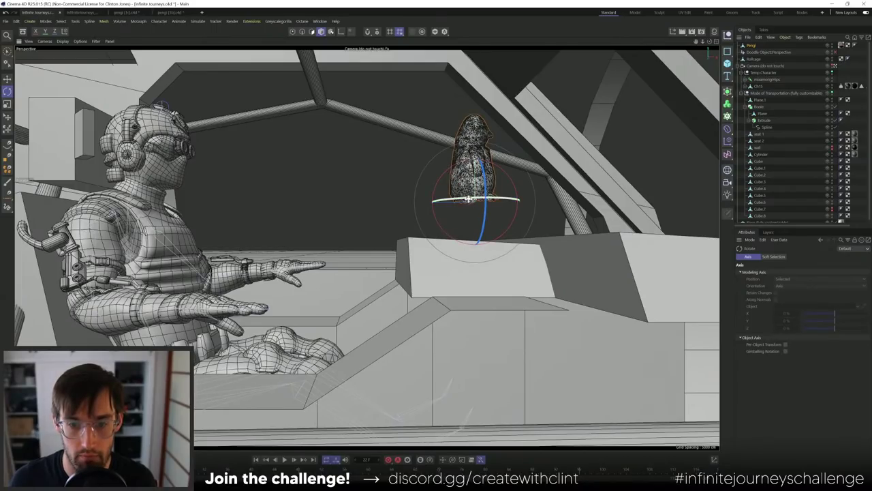
left_click_drag(469, 198, 315, 210)
- Scale Pengi to about 45.7%, move it onto the overhead beam, and turn off wireframe lines
key("e")
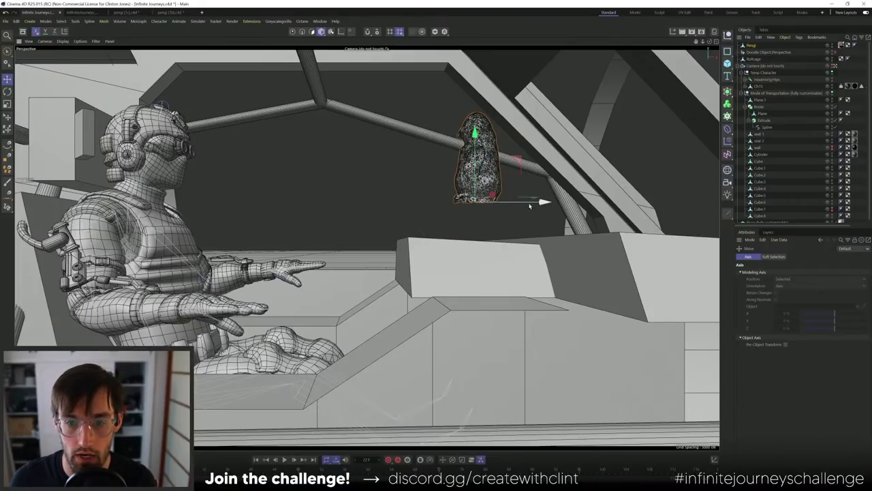
left_click_drag(541, 199, 693, 198)
left_click_drag(625, 149, 620, 79)
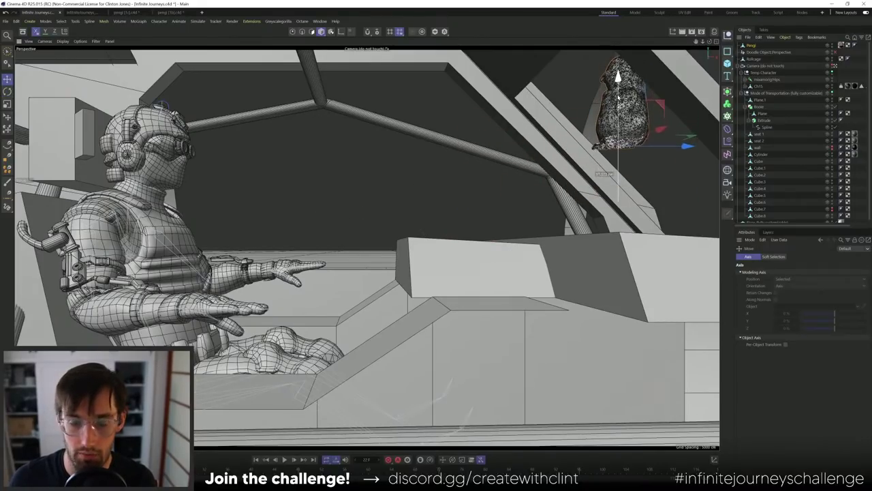
key("t")
left_click_drag(584, 102, 420, 148)
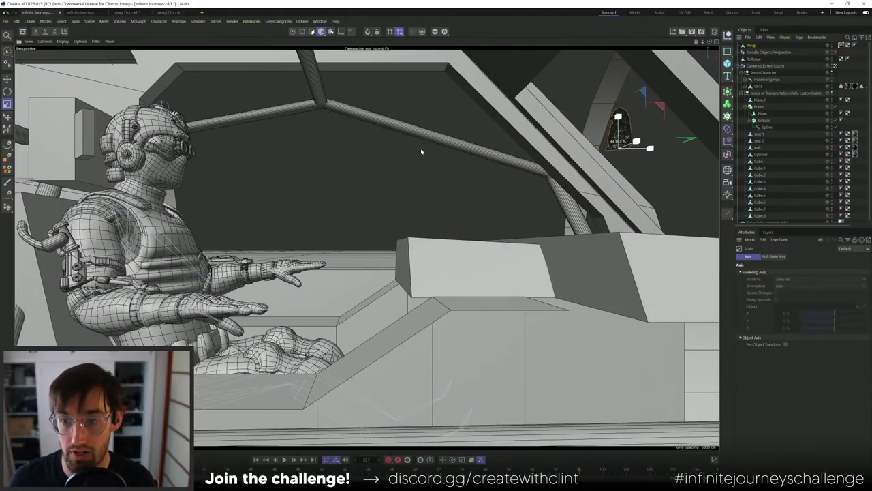
key("e")
left_click_drag(644, 96, 643, 59)
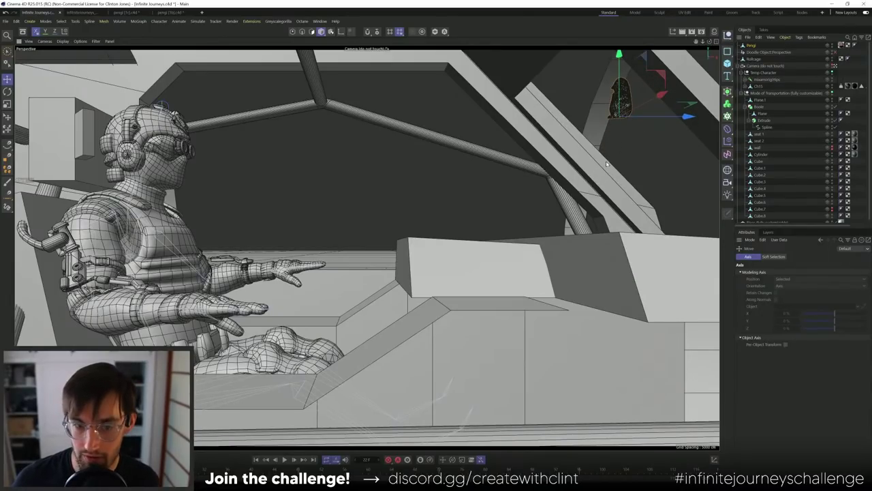
key("n")
key("a")
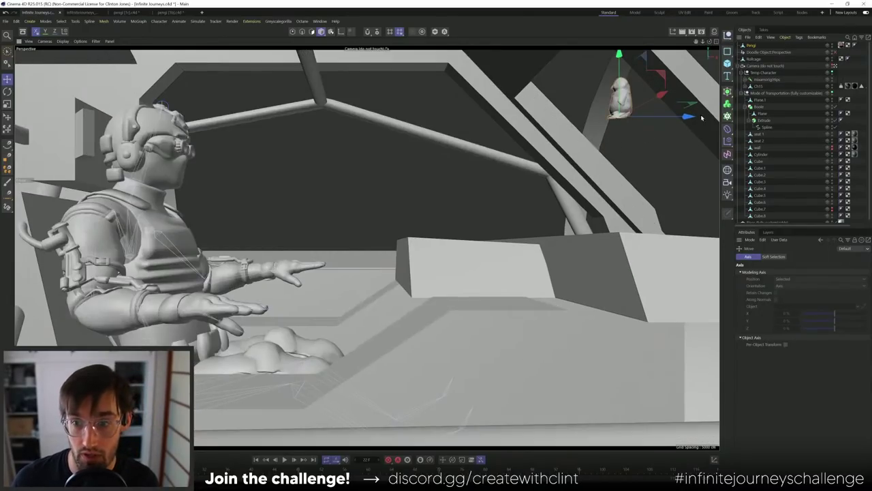
- Switch to the Default Camera and frame the penguin up close
left_click(834, 66)
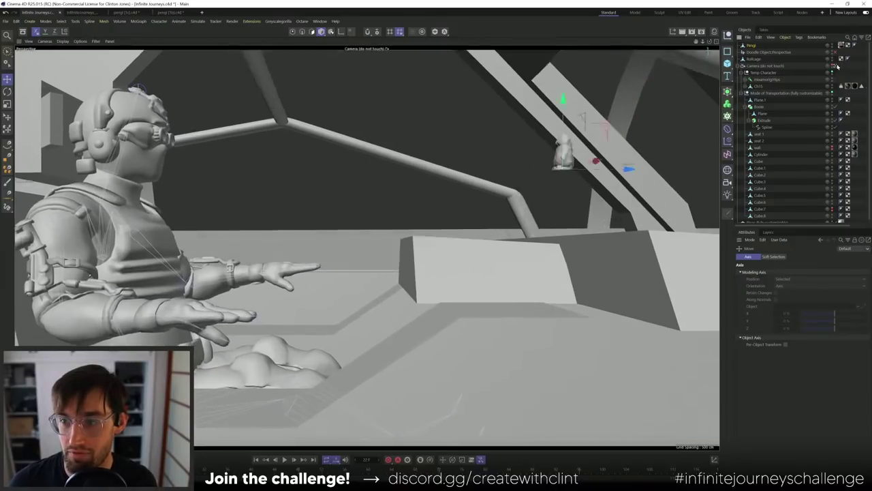
key("s")
left_click_drag(369, 251, 424, 266, "alt")
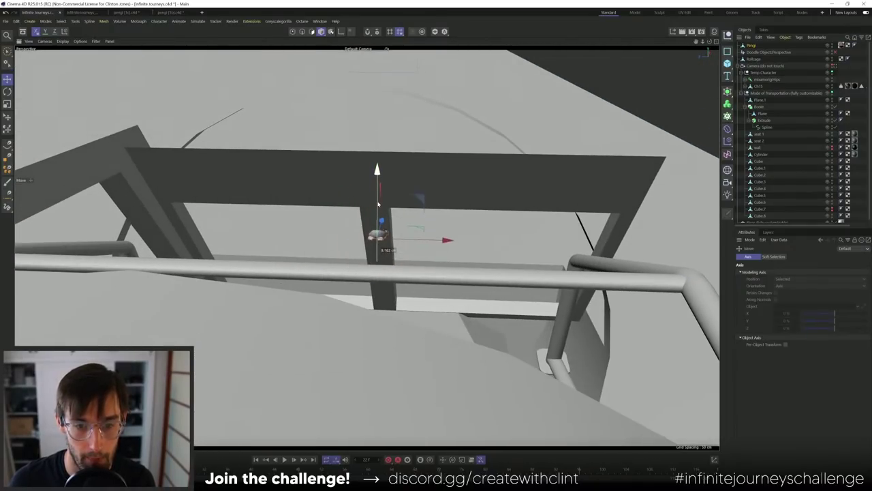
scroll(359, 229, "up", 5)
scroll(359, 229, "down", 5)
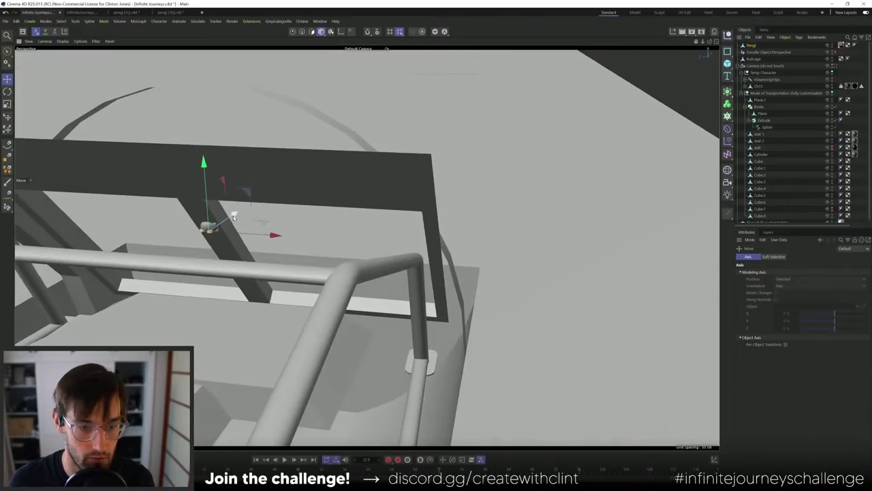
- Nudge Pengi slightly along the beam and add a new Cube primitive
left_click_drag(230, 211, 192, 232)
left_click_drag(196, 197, 363, 156, "alt")
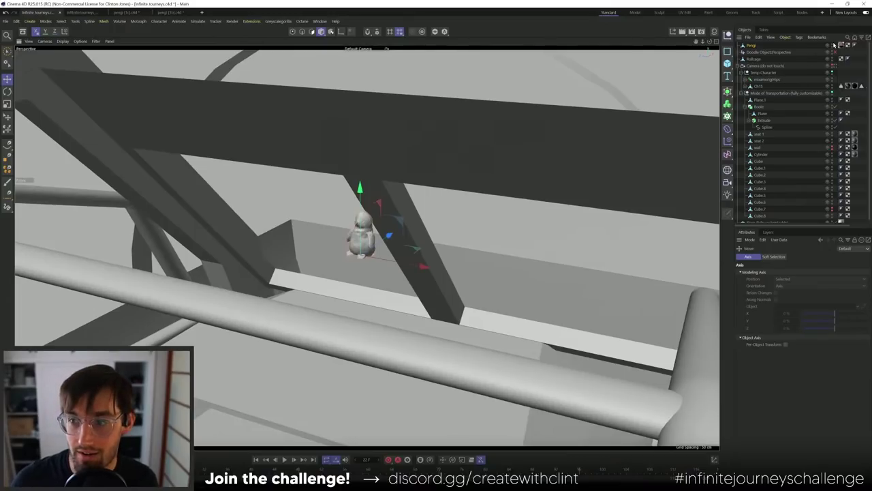
left_click_drag(528, 150, 327, 132, "alt")
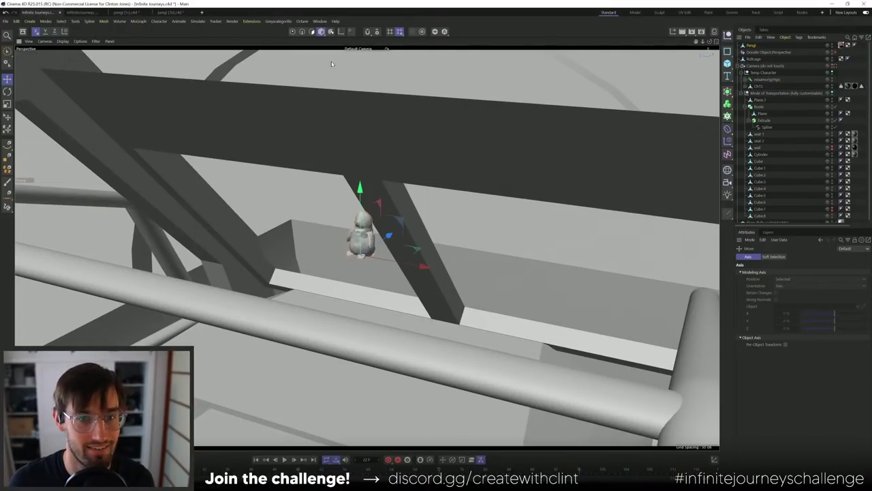
key("ctrl+shift+z")
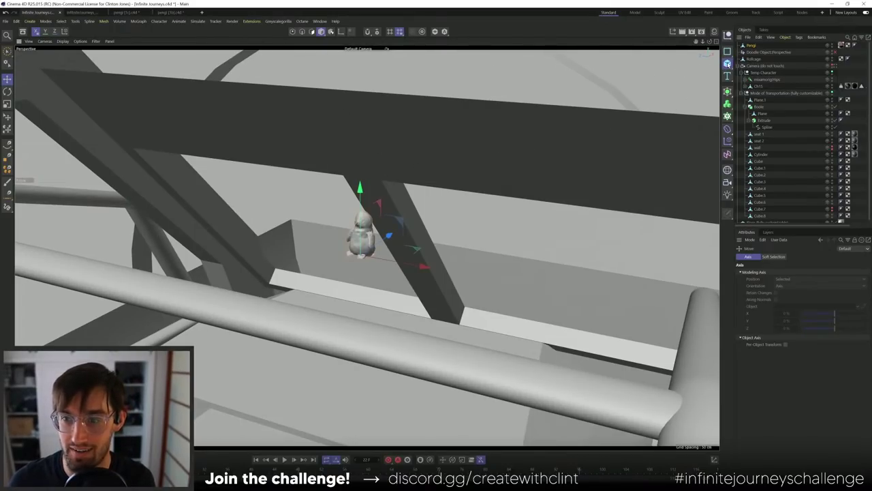
left_click(727, 63)
- Scale the new cube into a flat panel and place it on the beam above Pengi
key("t")
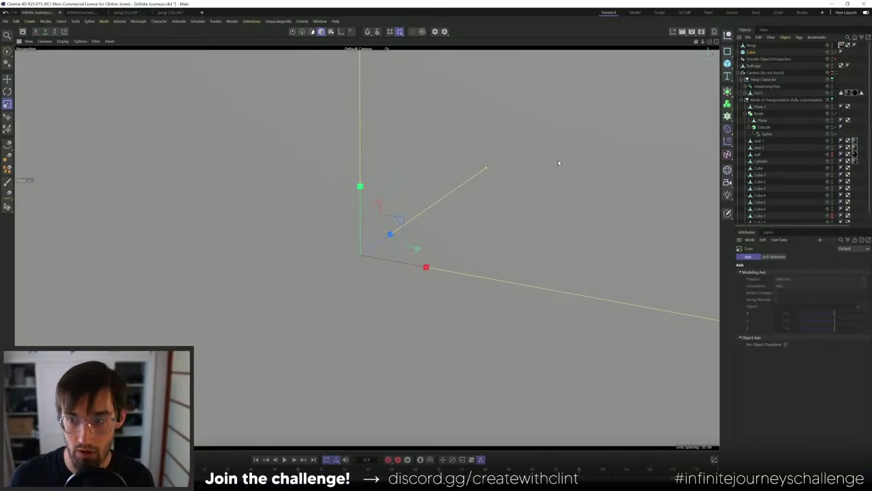
scroll(400, 197, "down", 5)
scroll(400, 197, "down", 5)
left_click_drag(361, 243, 371, 184)
key("e")
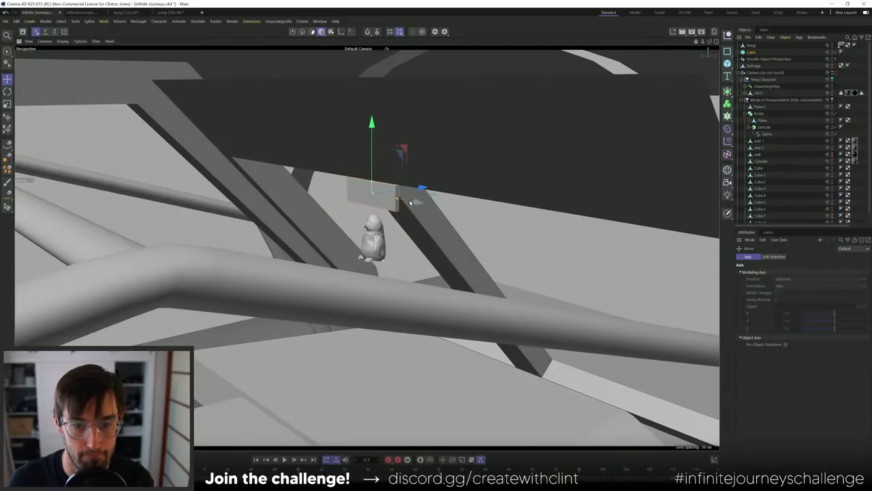
left_click_drag(393, 195, 504, 164, "alt")
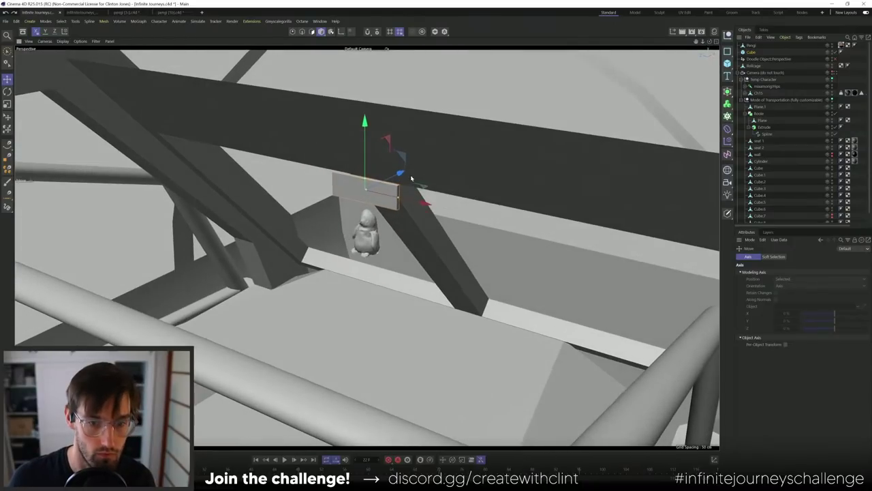
key("t")
key("e")
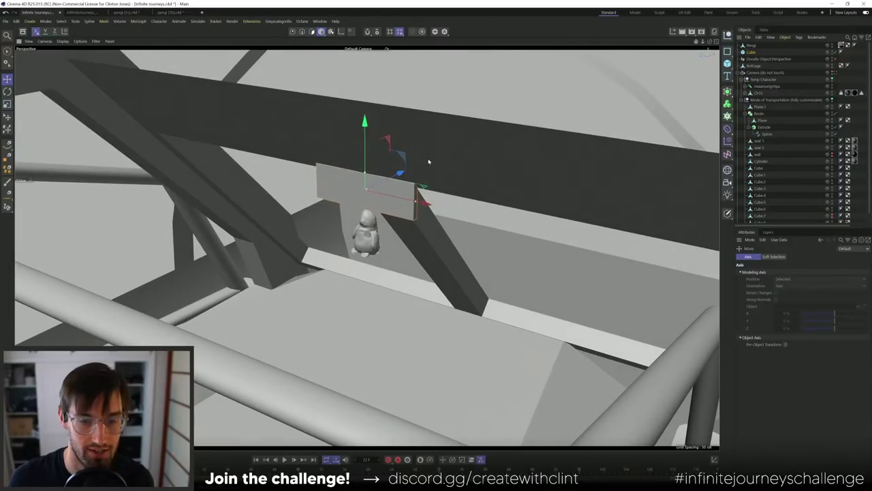
left_click_drag(575, 150, 488, 179, "alt")
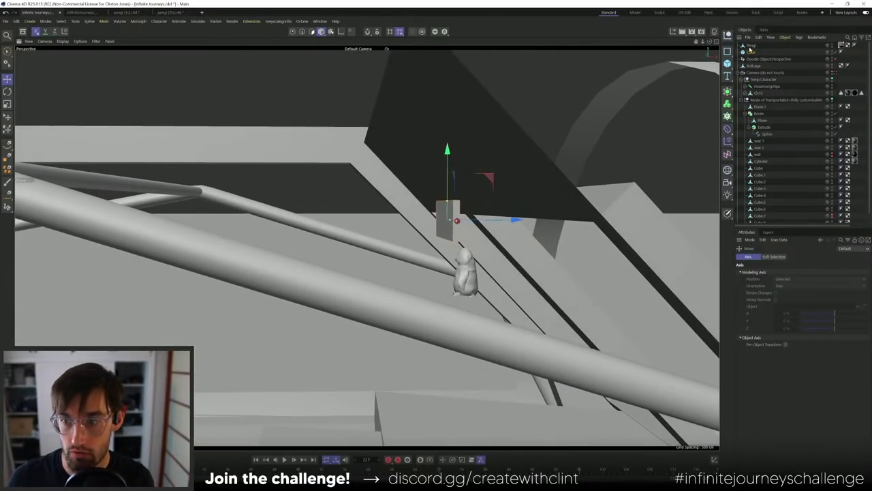
- Shift Pengi slightly left and back, then return to the locked cockpit camera
left_click(465, 269)
mouse_move(505, 255)
left_mouse_down()
mouse_move(485, 263)
mouse_move(498, 255)
left_mouse_up()
left_click(834, 73)
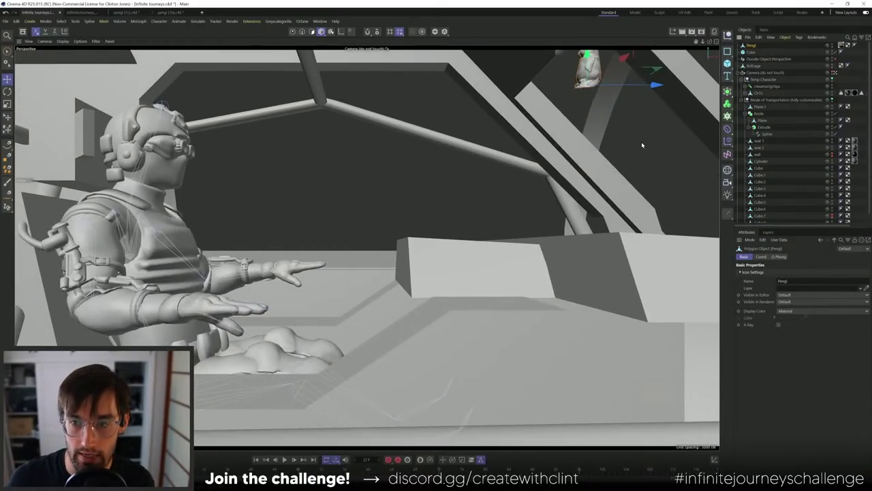
- Lower the penguin and its panel together by about 3 cm, then select the cylinder strut
left_click(591, 68, "shift")
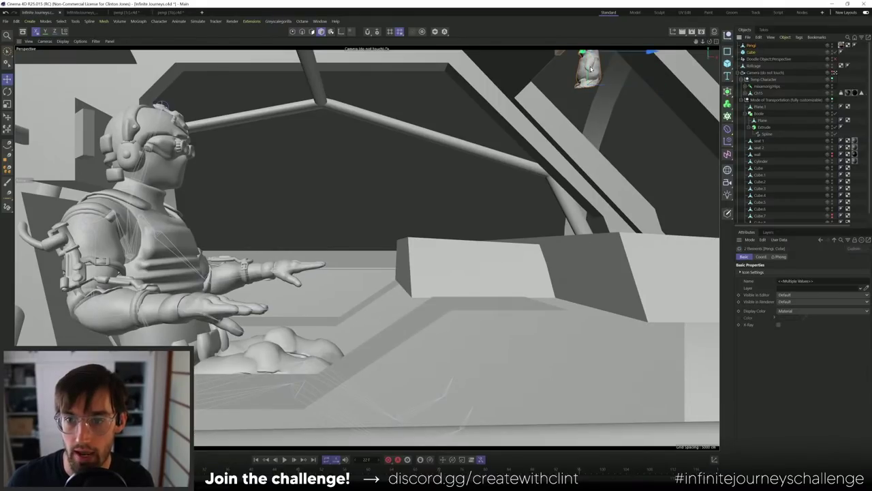
left_click_drag(582, 55, 584, 83)
left_click(598, 135)
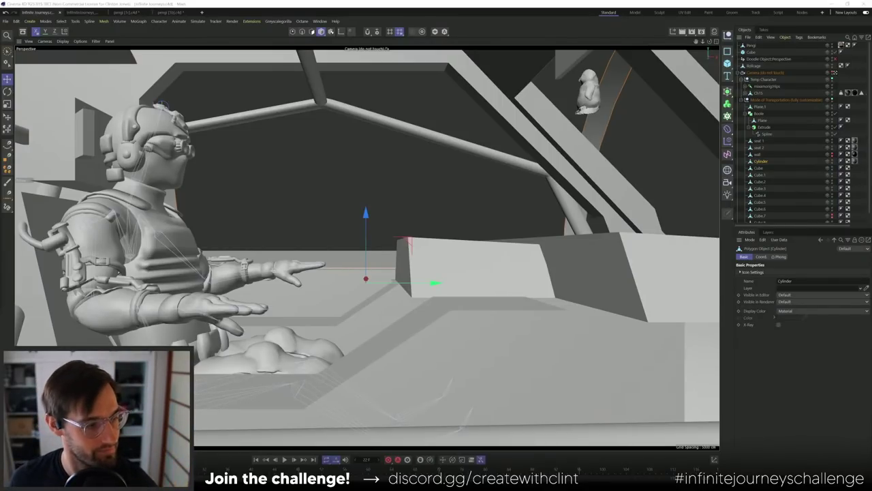
- Restore the program window and select the cylinder beam beside the penguin
double_click(451, 7)
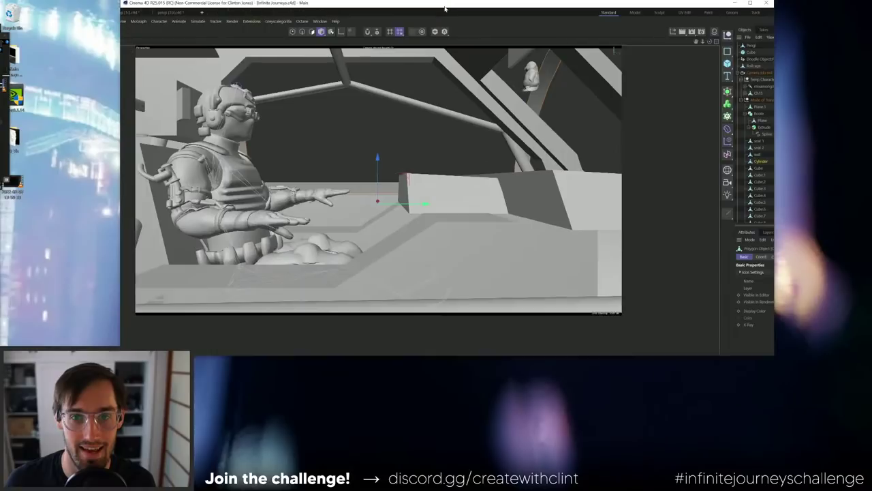
left_click_drag(440, 11, 455, 1)
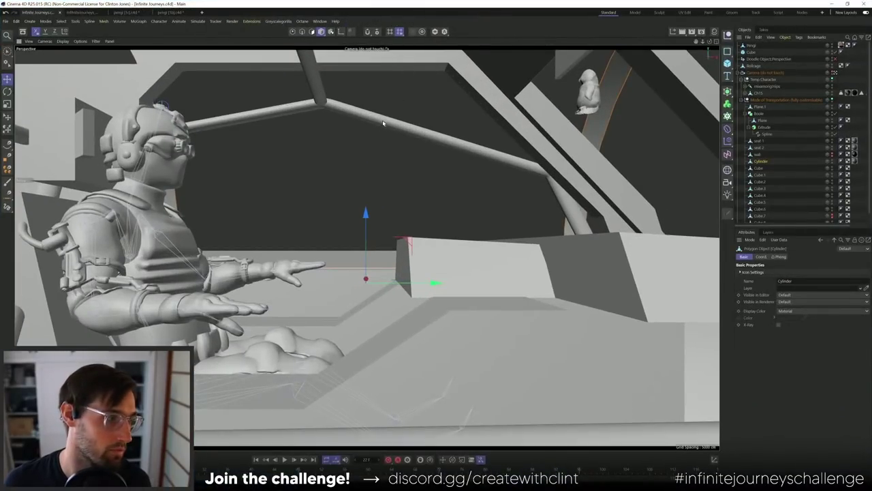
left_click(759, 155)
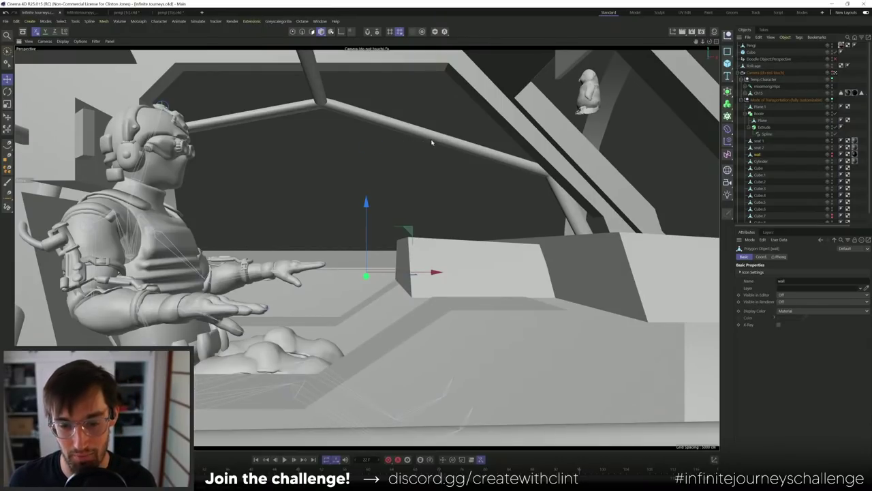
left_click(614, 91)
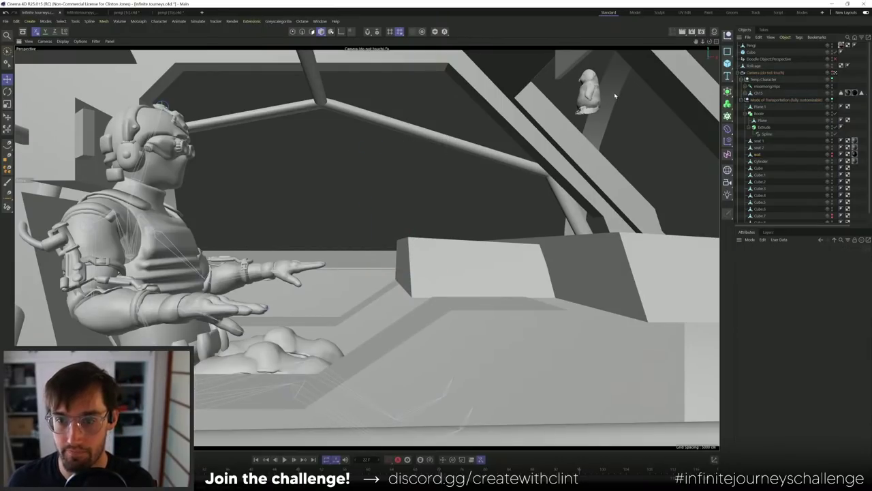
left_click(634, 131)
left_click(637, 111)
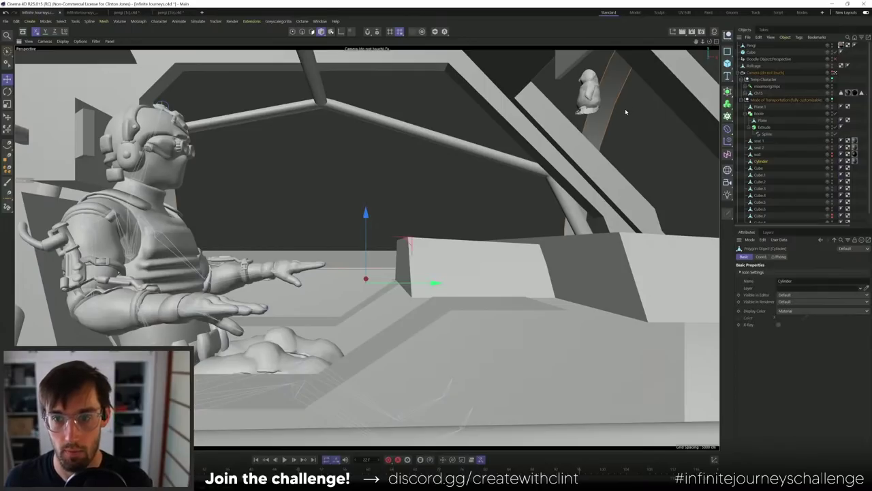
- Delete the cylinder beam and switch the viewport to Gouraud Shading (Lines)
key("Delete")
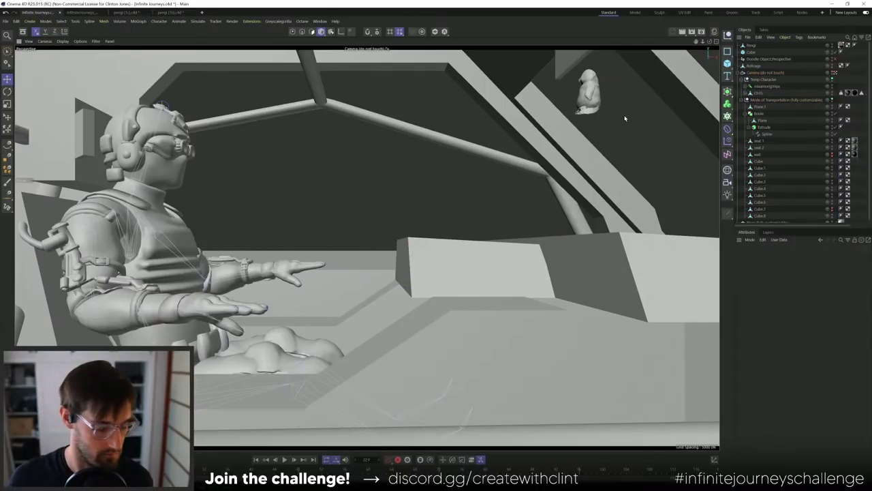
key("ctrl+z")
key("Delete")
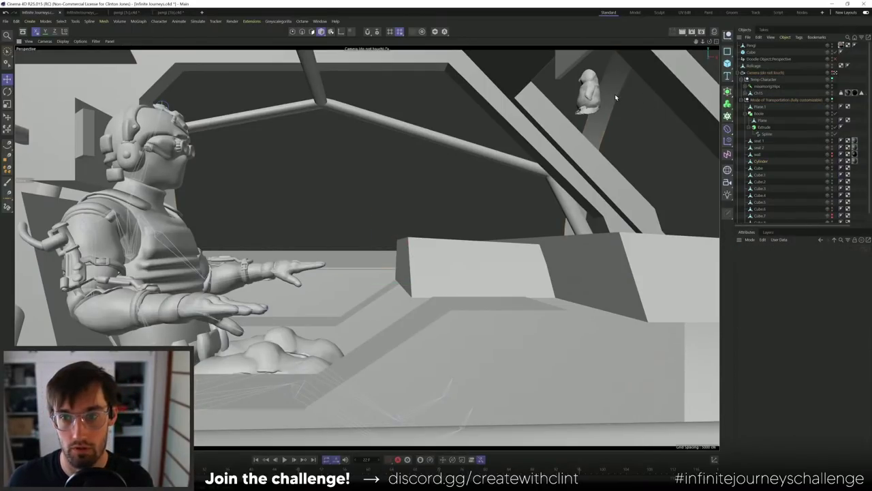
key("ctrl+z")
key("Delete")
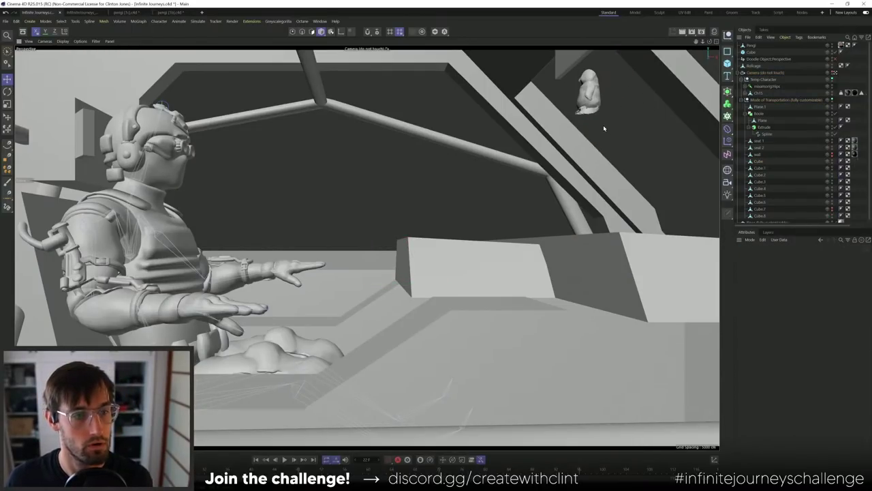
key("n")
key("b")
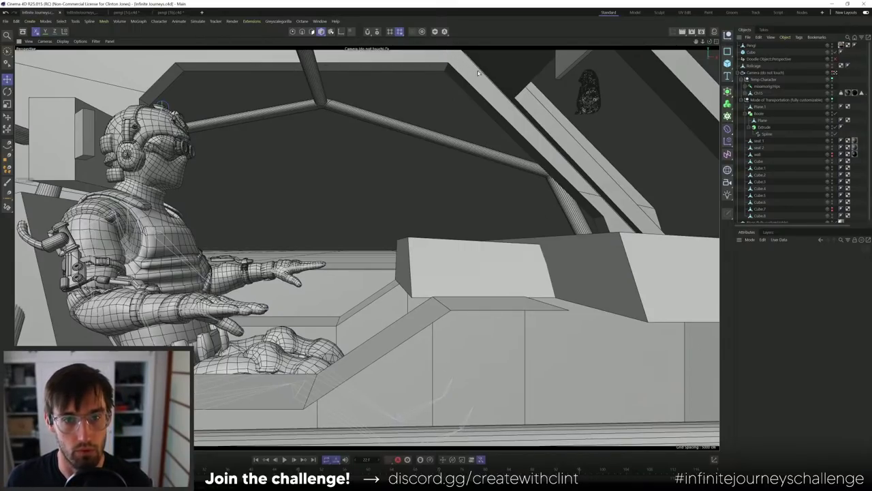
- Parent Rollcage, then Pengi and Cube, under the Mode of Transportation null
left_click(313, 102)
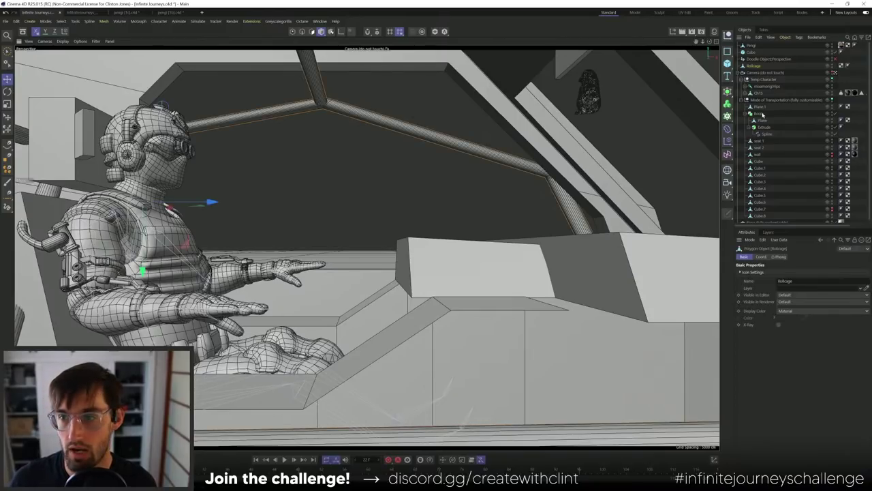
left_click_drag(754, 67, 763, 100)
left_click(751, 45)
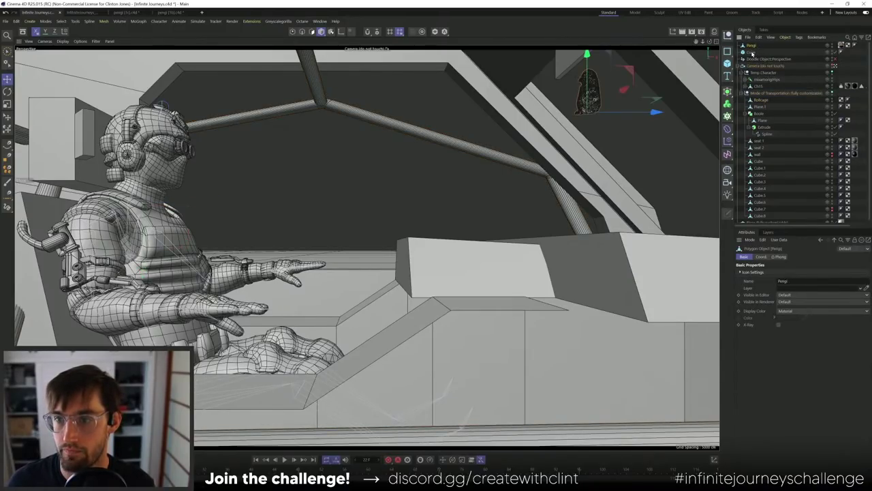
left_click(751, 52, "ctrl")
left_click_drag(752, 52, 764, 94)
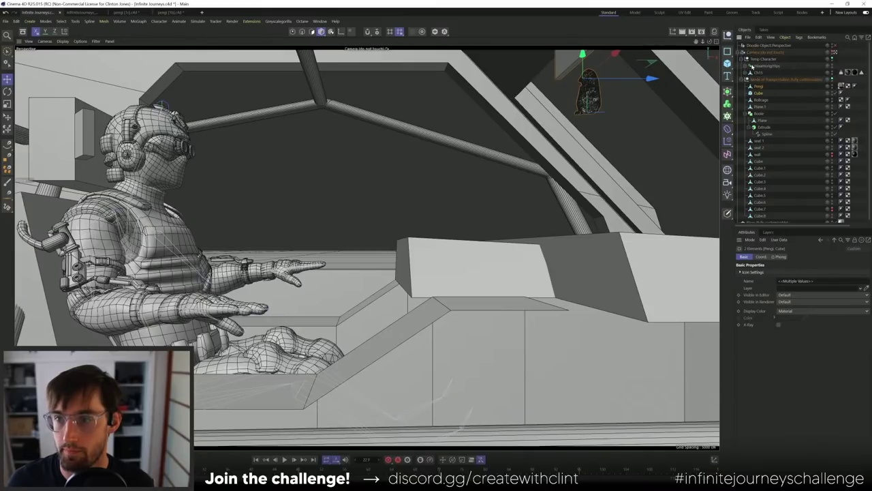
left_click(738, 56)
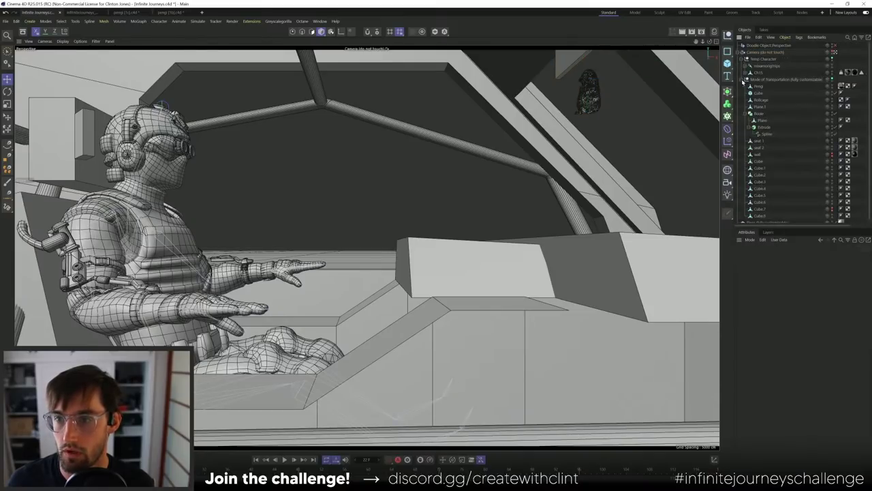
- Tidy the Mode of Transportation and Temp Character hierarchies, then select Cube and Rollcage
left_click(744, 80)
left_click(764, 80)
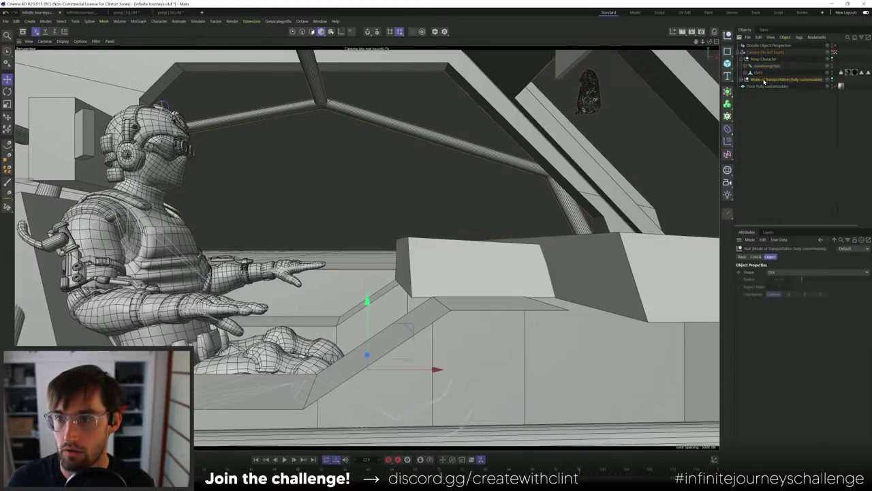
left_click(746, 58)
left_click(757, 76)
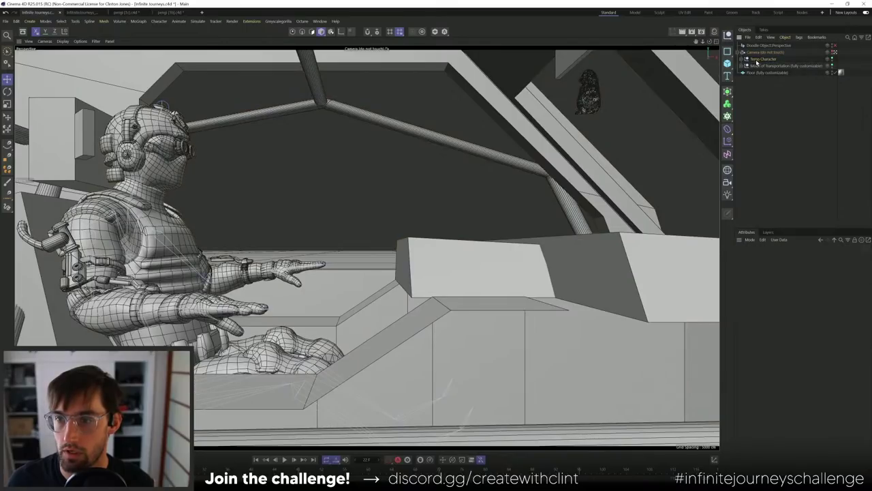
left_click(759, 66)
left_click(744, 66)
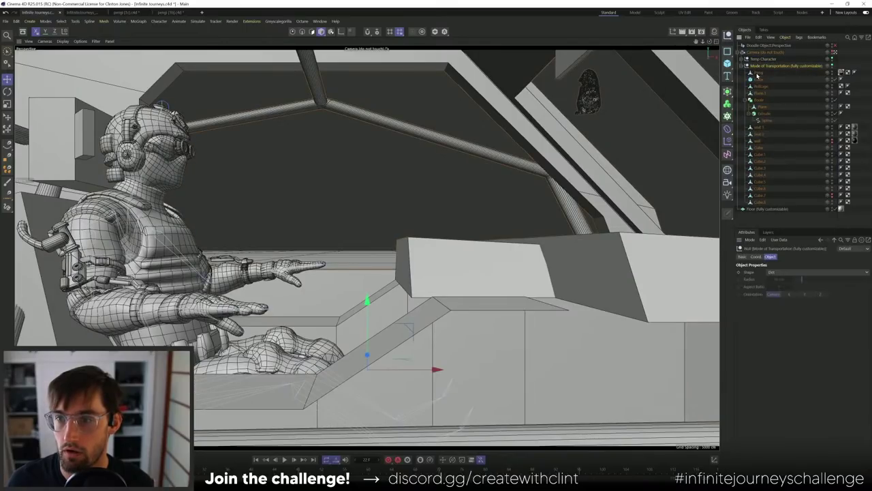
left_click(759, 81)
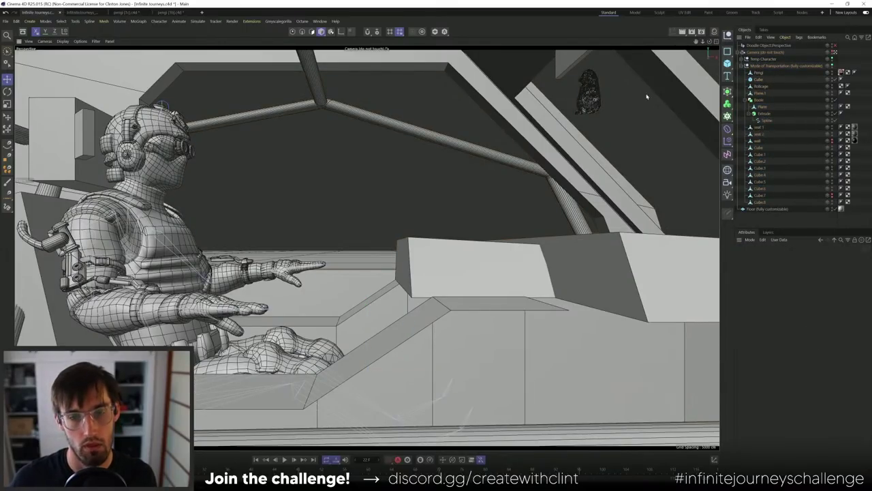
left_click(761, 86)
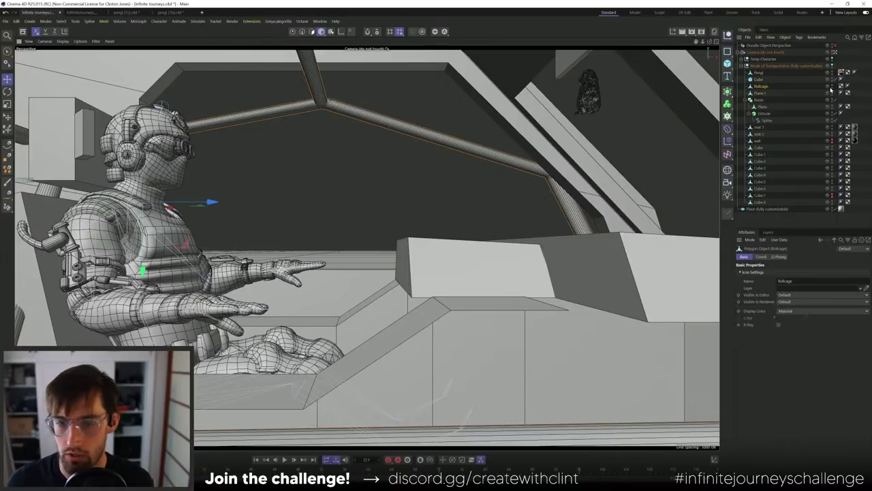
- Set Rollcage's Visible in Editor to off and select Cube.5 for component editing
left_click(832, 85)
left_click(832, 86)
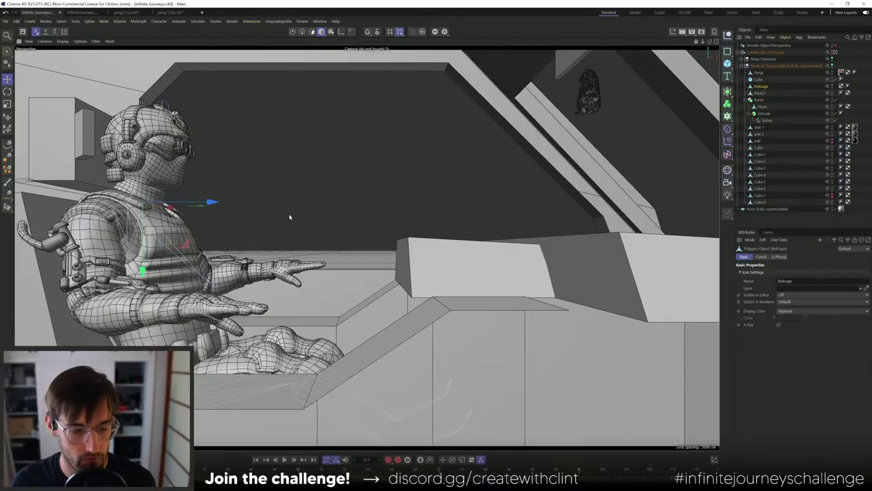
left_click(289, 385)
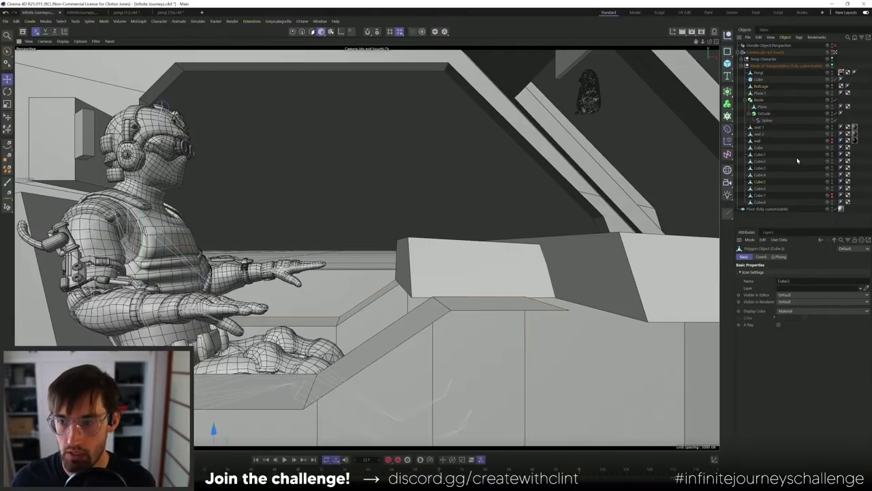
left_click(293, 31)
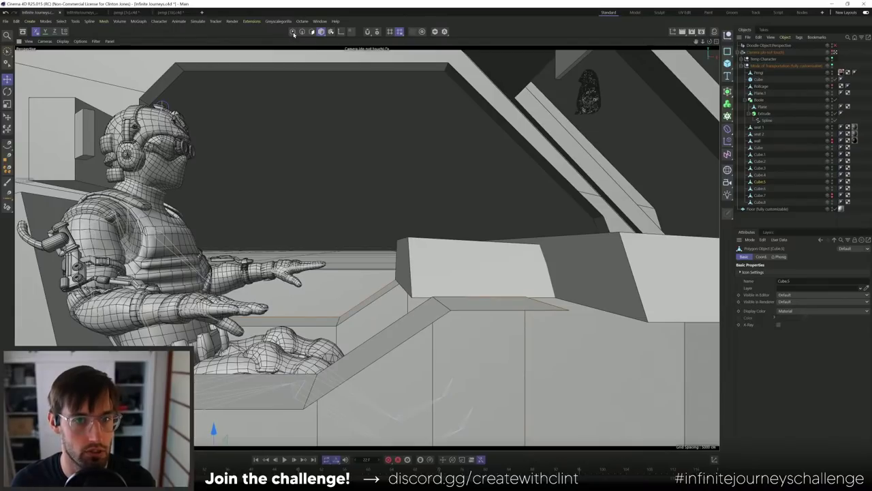
- Select the lower box's diagonal, top and bottom-left edges, plus the upper-left slab piece
left_click(301, 31)
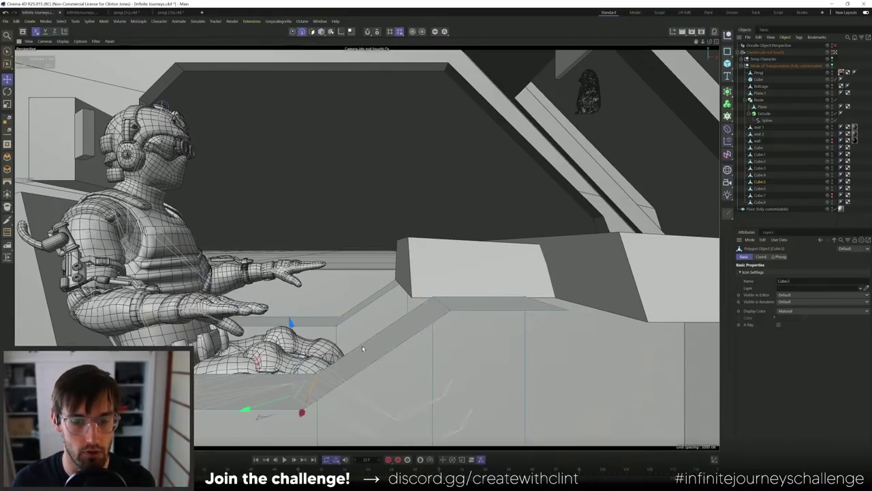
left_click(384, 355)
left_click(485, 311, "shift")
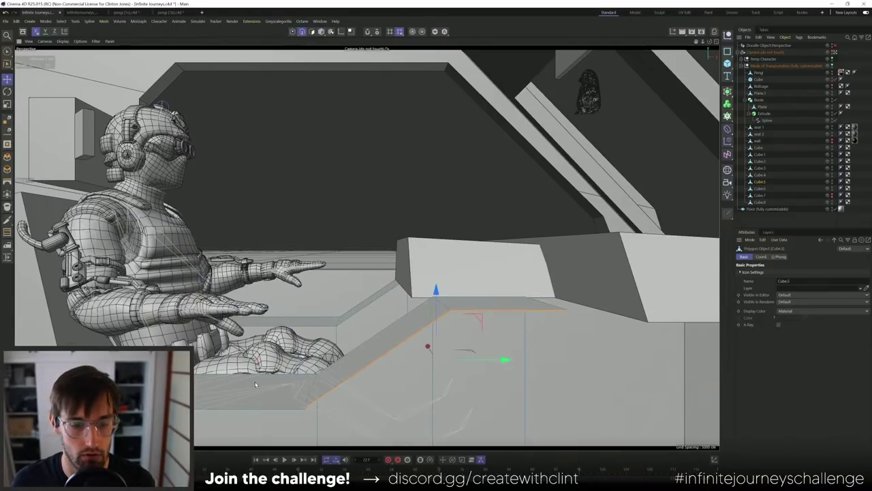
left_click(227, 408, "shift")
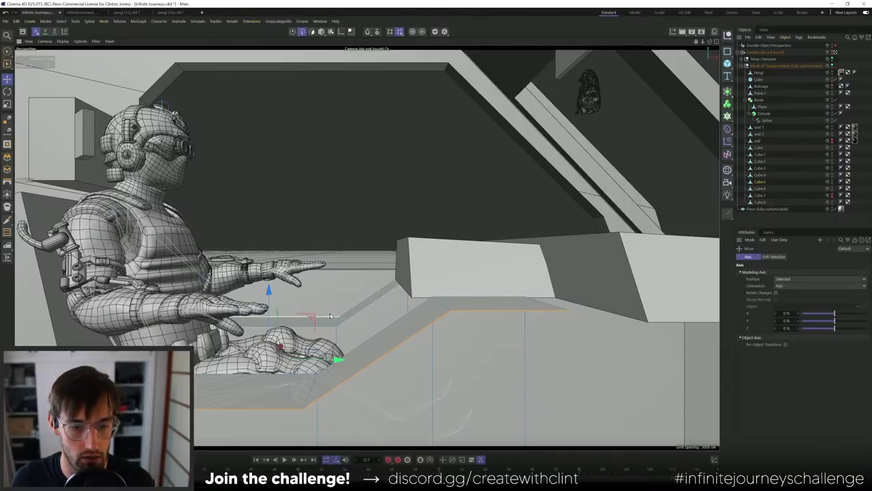
left_click(835, 52)
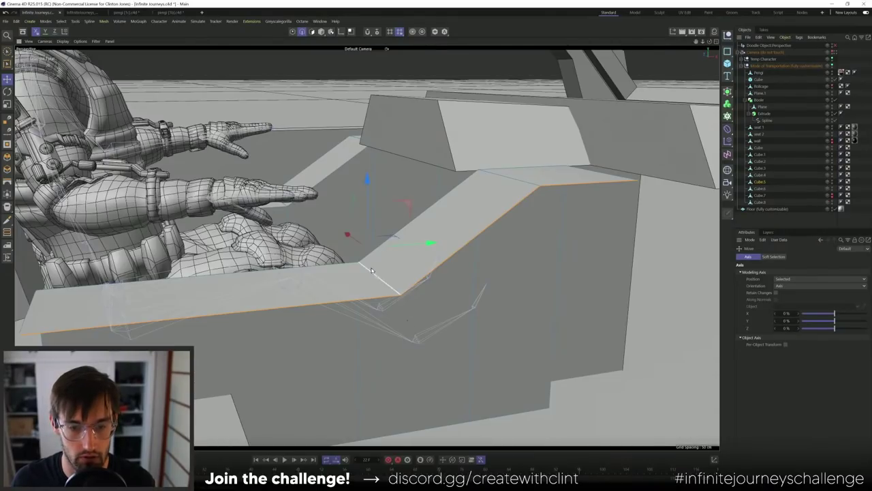
left_click_drag(407, 318, 413, 290, "alt")
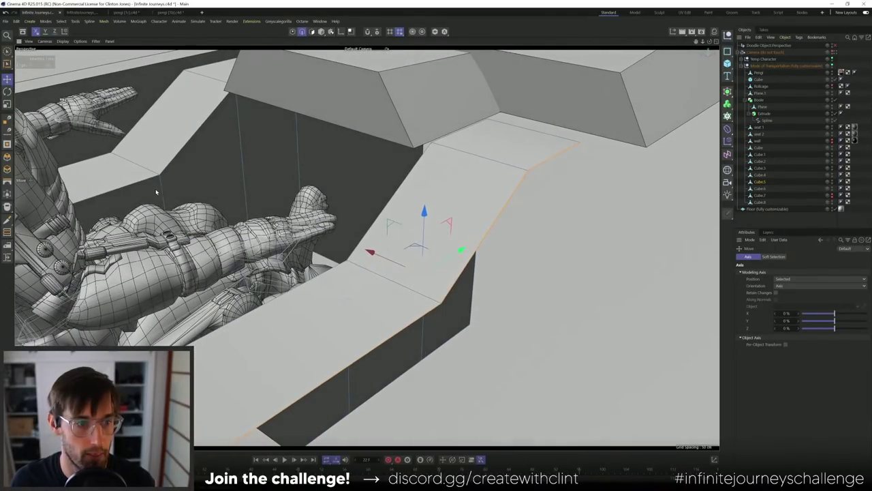
left_click(131, 139)
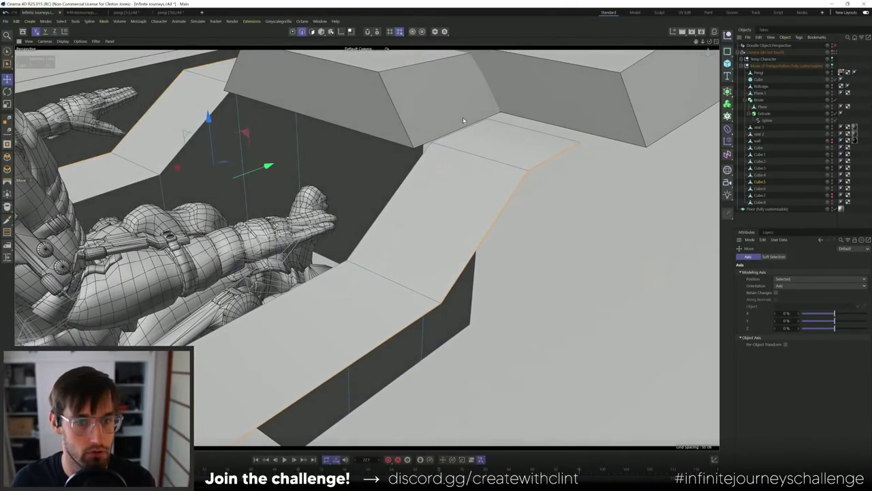
- Scale the selected slab and floor edges, viewed through the cockpit camera
key("t")
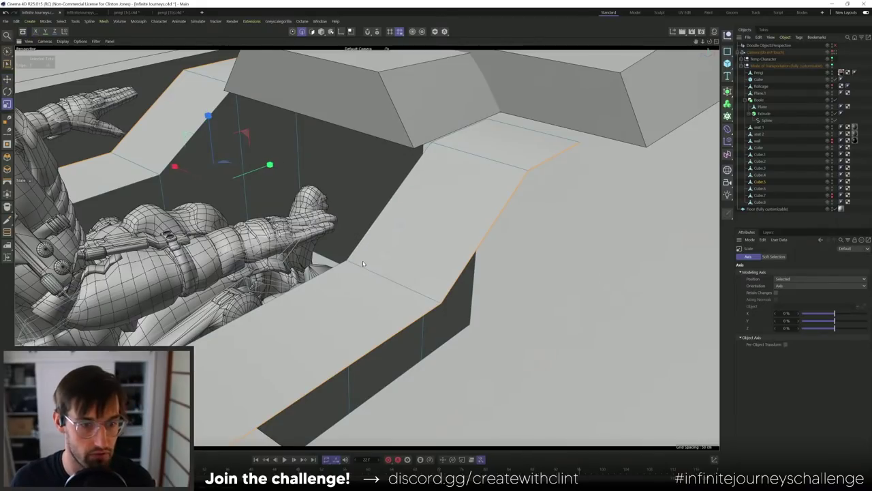
left_click(835, 52)
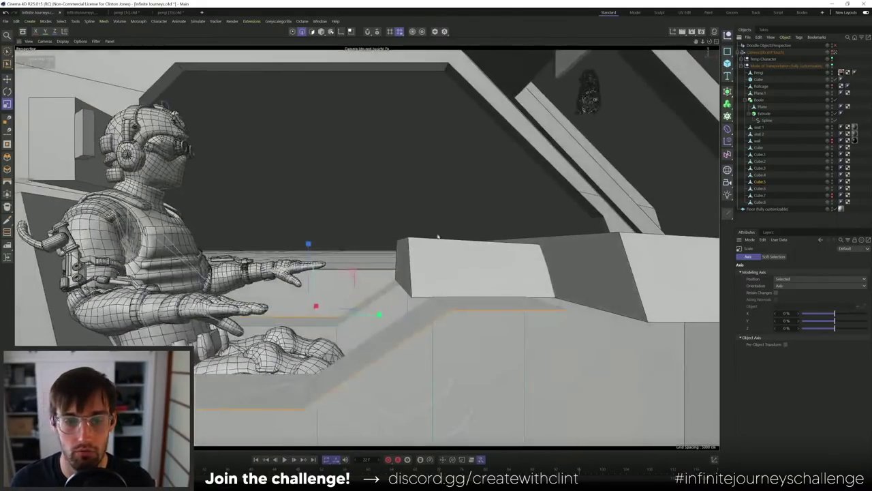
left_click_drag(316, 306, 324, 299)
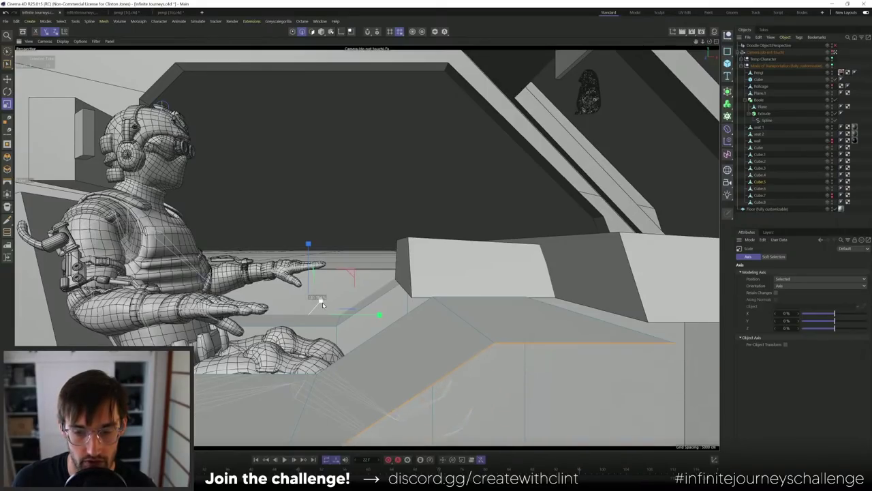
left_click_drag(321, 306, 317, 304)
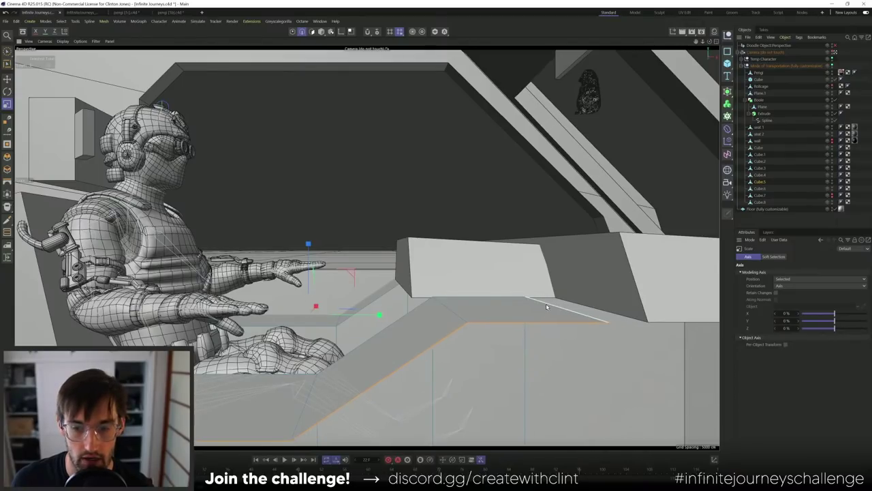
- Move the edge at the console block's base along its axis
left_click(546, 306)
left_click_drag(547, 307, 473, 280, "alt")
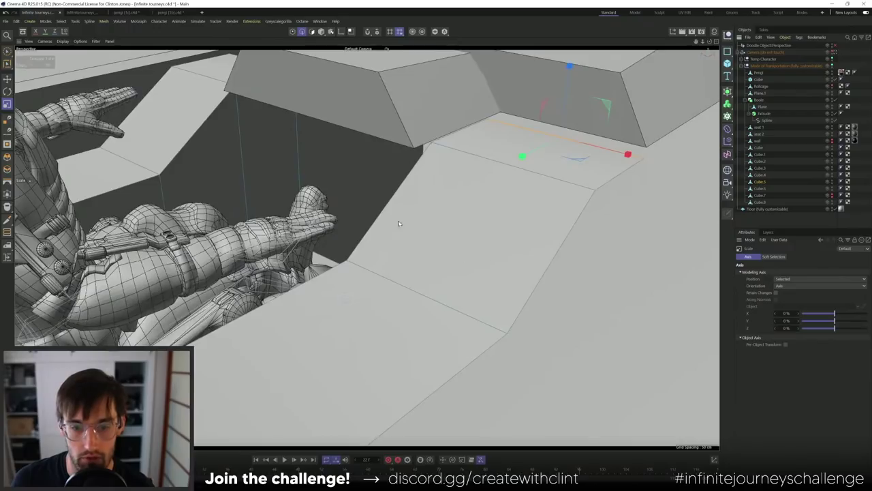
left_click_drag(398, 223, 334, 205, "alt")
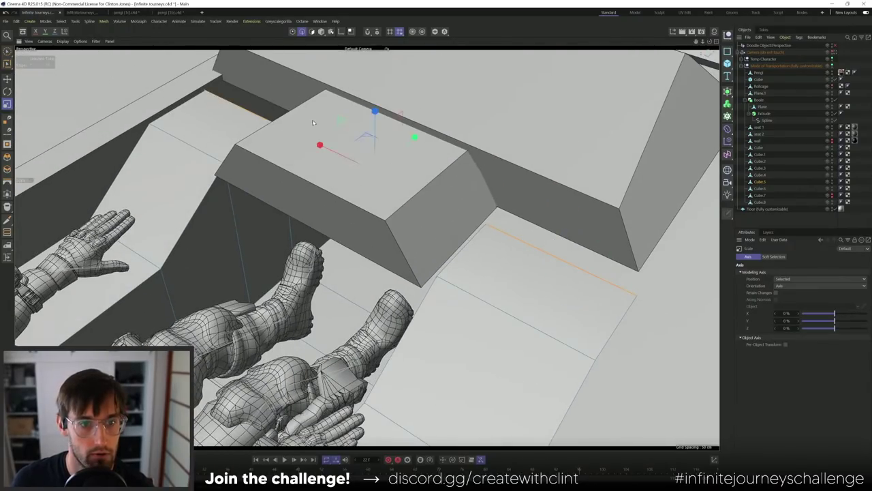
key("e")
left_click_drag(409, 229, 348, 277, "alt")
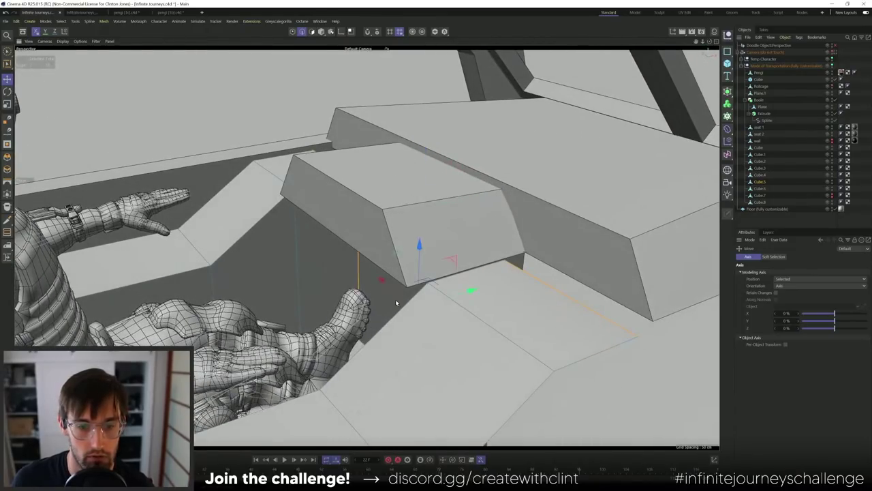
left_click_drag(395, 301, 379, 197, "alt")
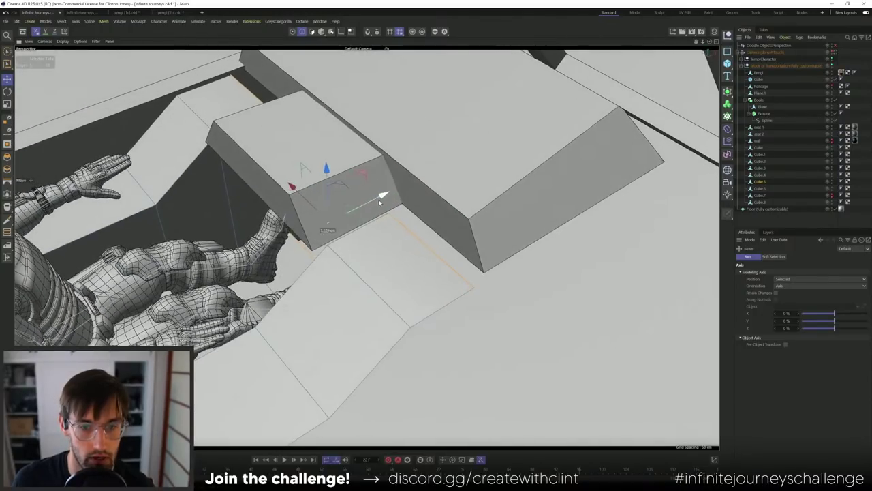
left_click_drag(354, 247, 332, 216, "alt")
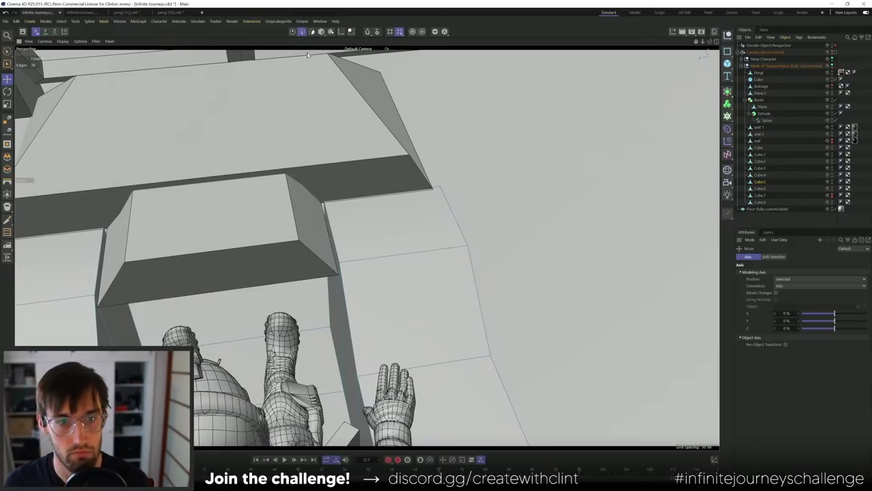
- Scale Cube.6's top face slightly wider so the step's sloped sides reach further out
key("space")
left_click(319, 32)
left_click(210, 233)
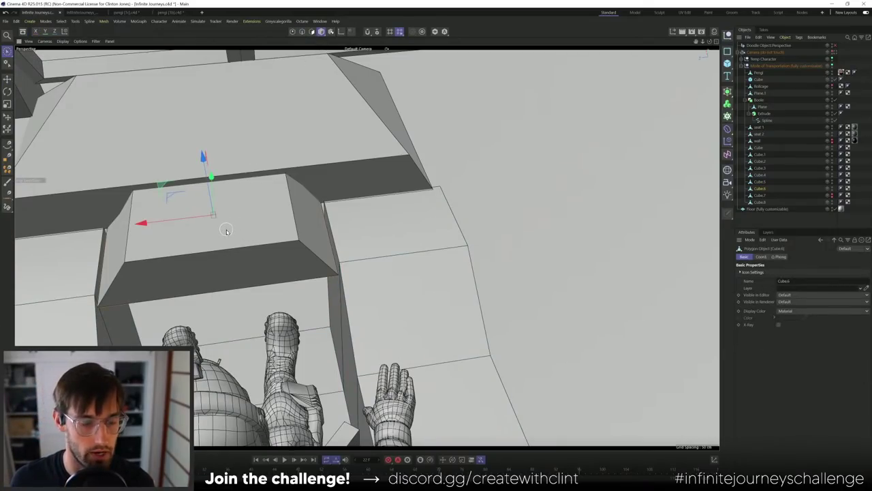
key("t")
left_click_drag(136, 220, 136, 226)
left_click_drag(263, 249, 333, 219, "alt")
key("e")
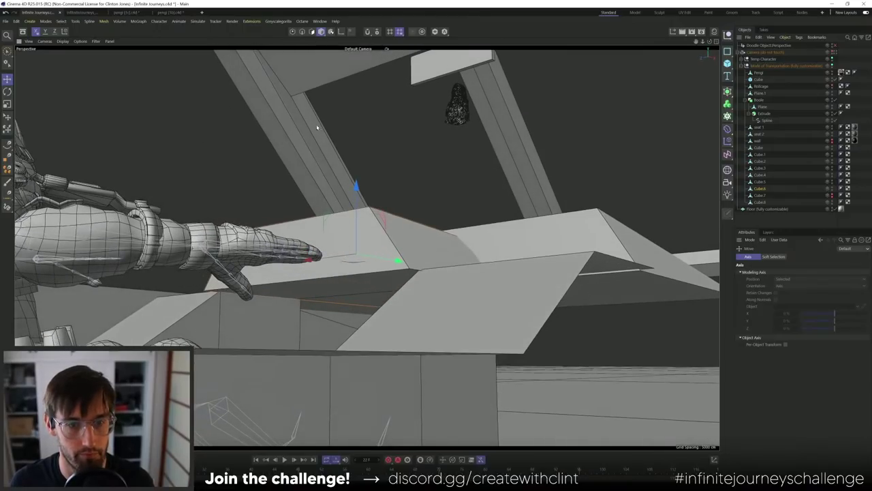
- Extrude a console block face outward, then select the block's top face for scaling
left_click(312, 31)
left_click(362, 305)
key("d")
left_click_drag(398, 283, 588, 230)
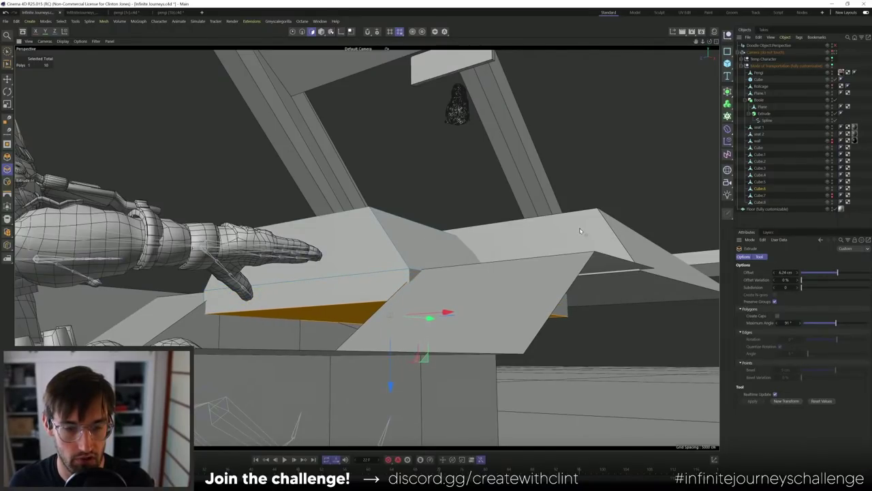
key("e")
left_click_drag(380, 250, 208, 182, "alt")
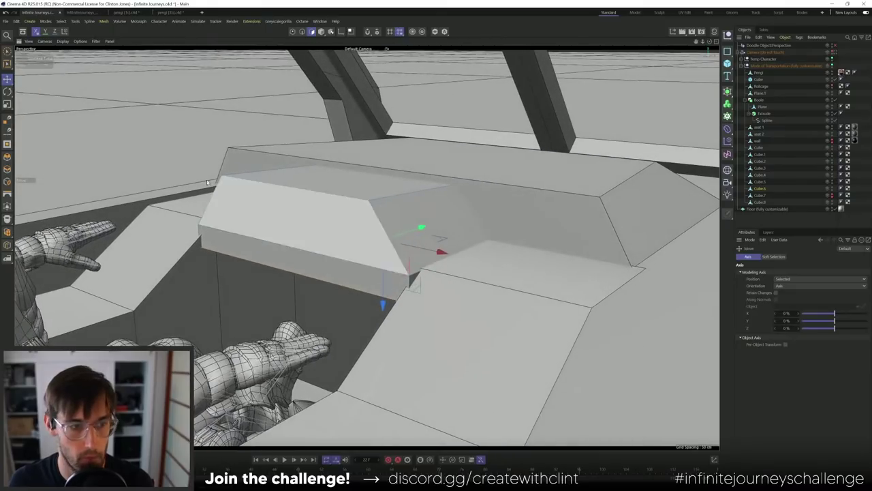
left_click(321, 32)
key("t")
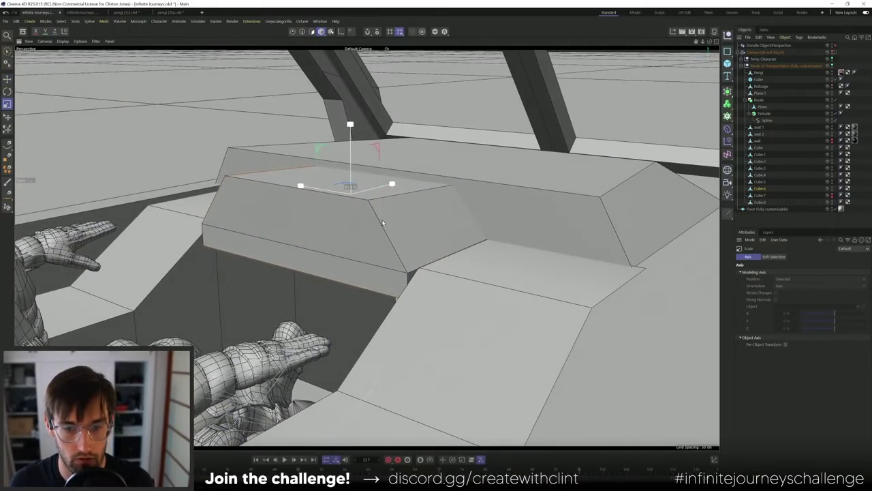
left_click_drag(377, 223, 66, 97, "alt")
- Solo the console block, scale its two top edges along Y to flatten them, then unsolo
scroll(463, 232, "down", 5)
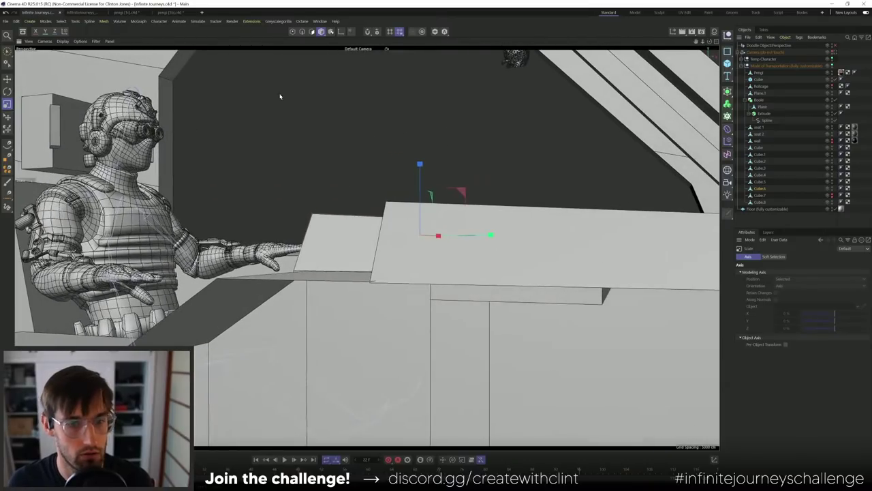
left_click(435, 32)
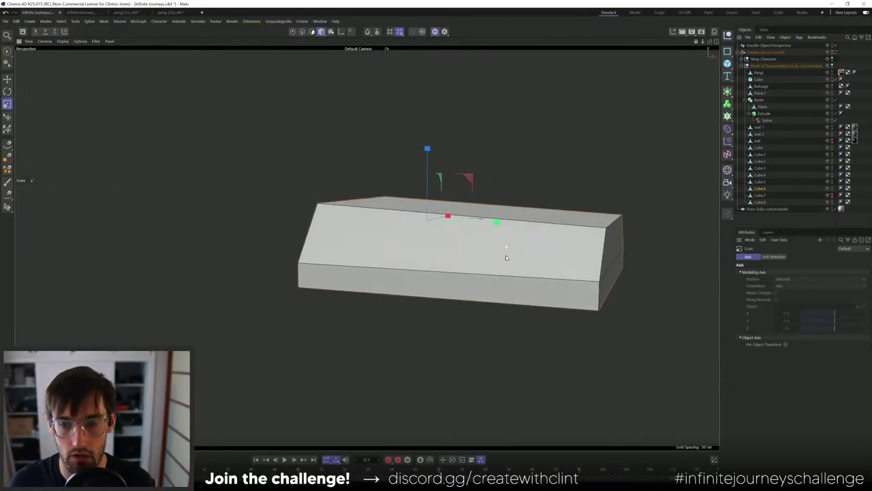
left_click_drag(277, 159, 267, 224, "alt")
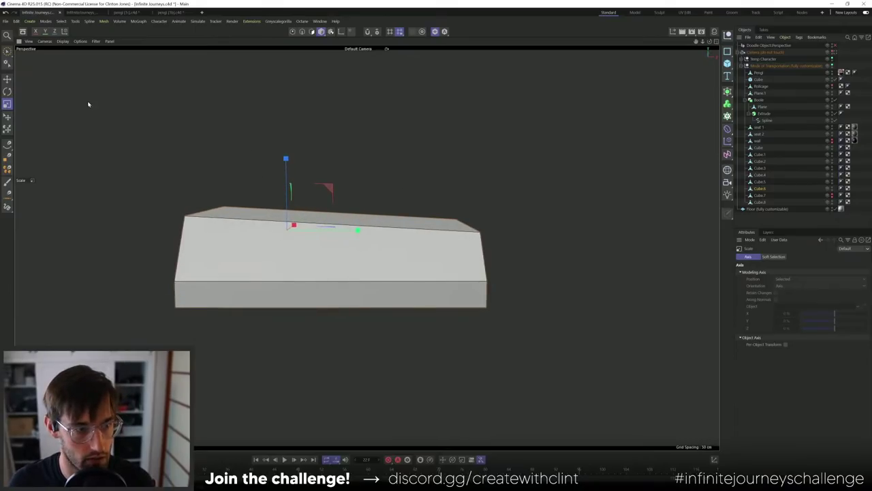
left_click(301, 32)
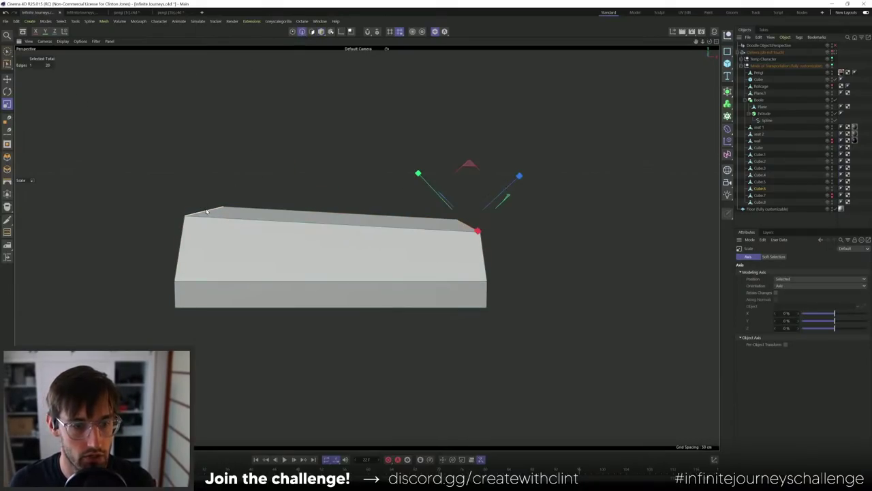
left_click(450, 228)
left_click(456, 220, "shift")
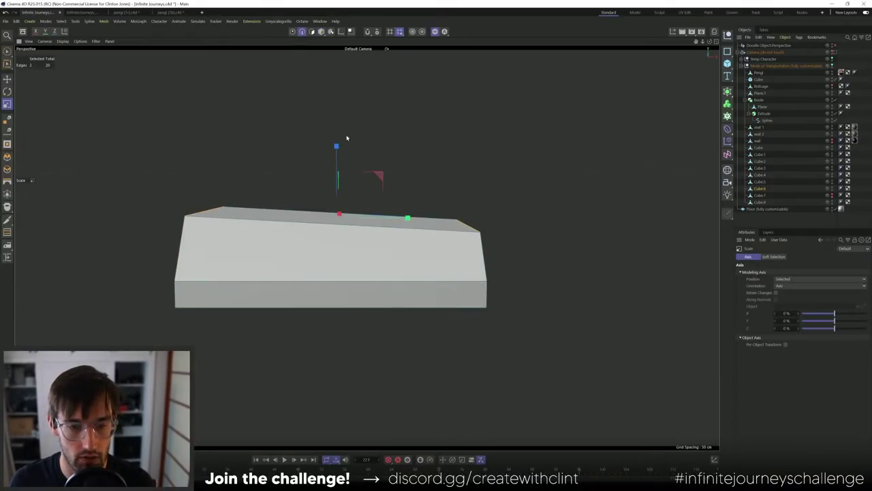
left_click_drag(336, 147, 335, 217)
key("e")
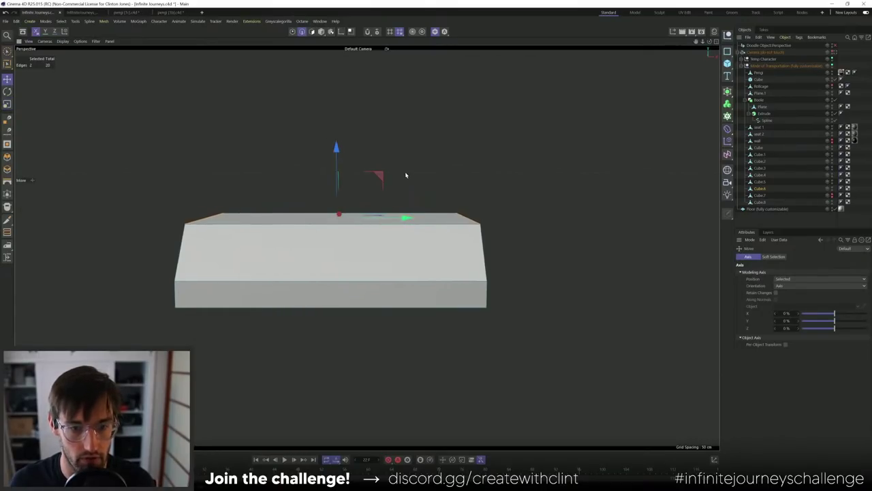
left_click(433, 31)
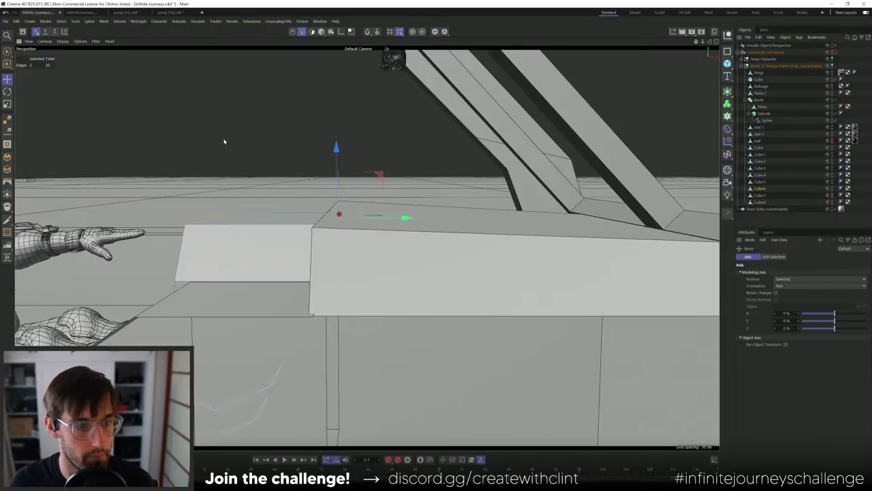
- Select the Cube.6 block, then the raised plate's top and front faces in Polygon mode
left_click_drag(224, 141, 323, 194, "alt")
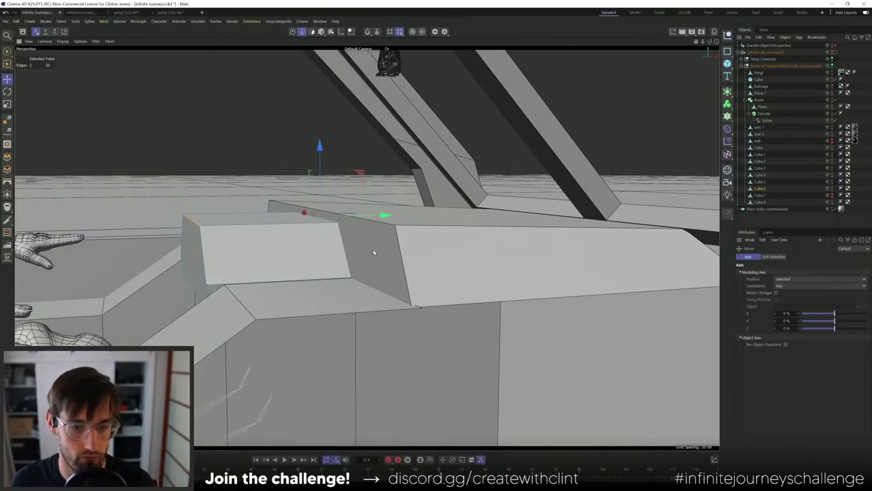
left_click_drag(373, 252, 322, 259, "alt")
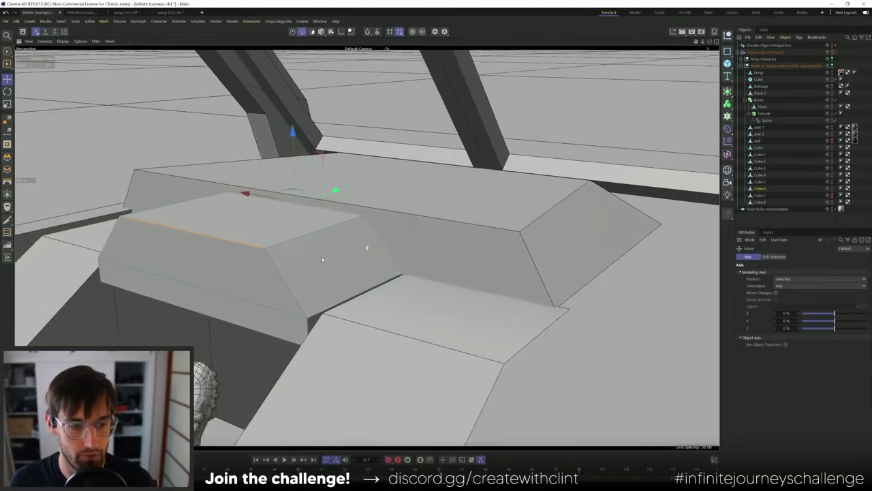
scroll(322, 259, "down", 2)
left_click(763, 65)
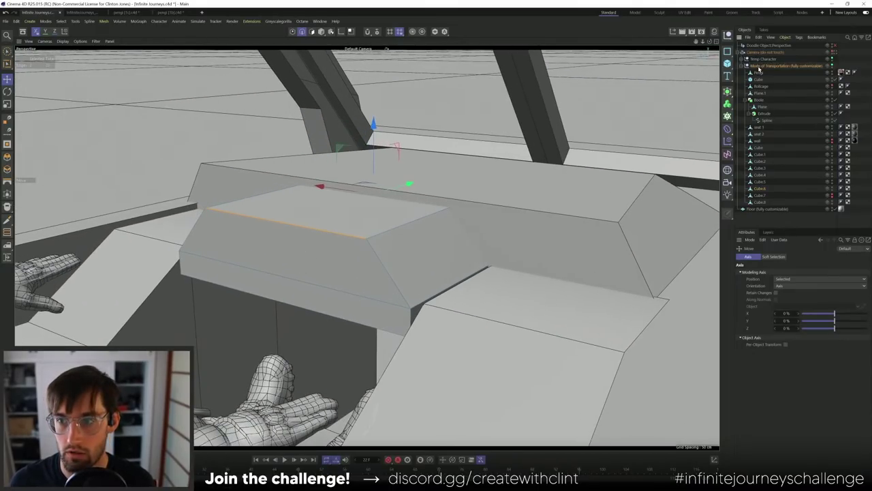
left_click(312, 32)
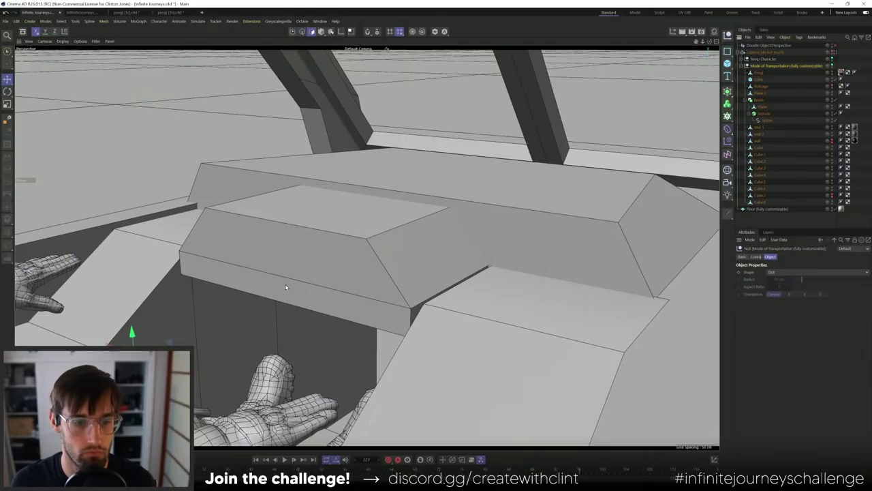
left_click(760, 72)
left_click(321, 32)
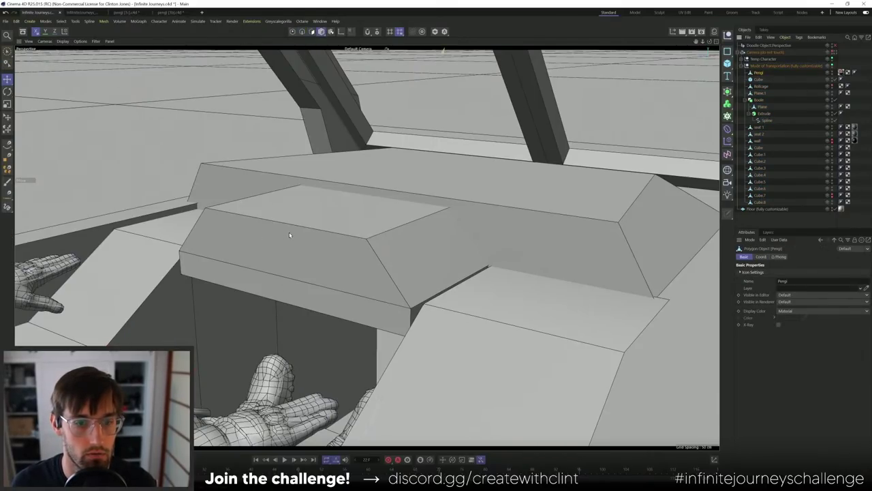
left_click(336, 200)
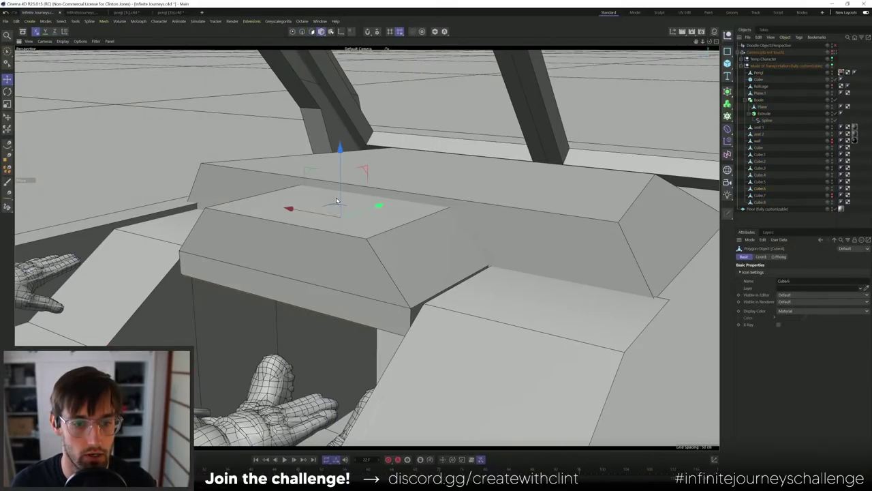
left_click(312, 32)
left_click(316, 260)
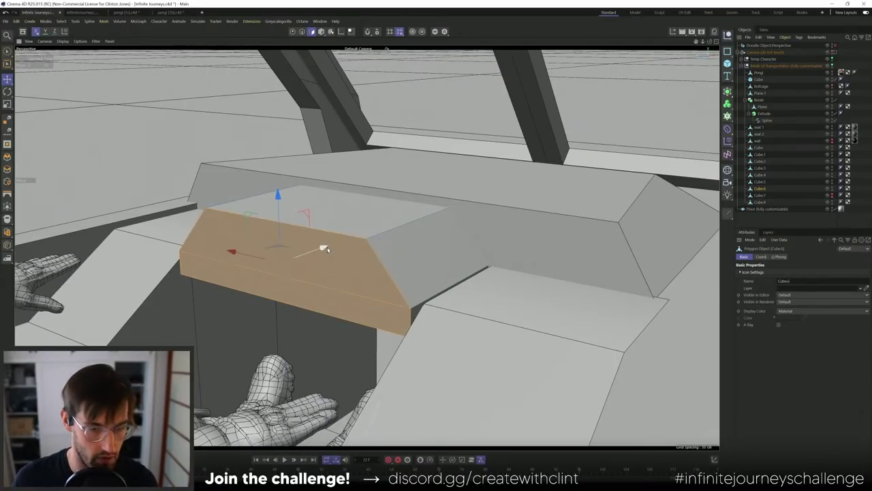
- Inset the plate's top and front faces about 2 cm with Preserve Groups enabled
key("i")
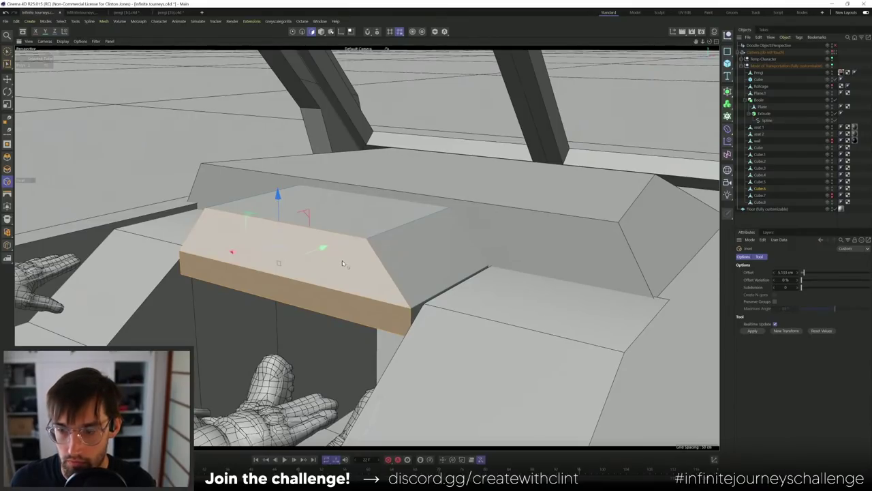
left_click_drag(343, 263, 293, 273)
key("ctrl+z")
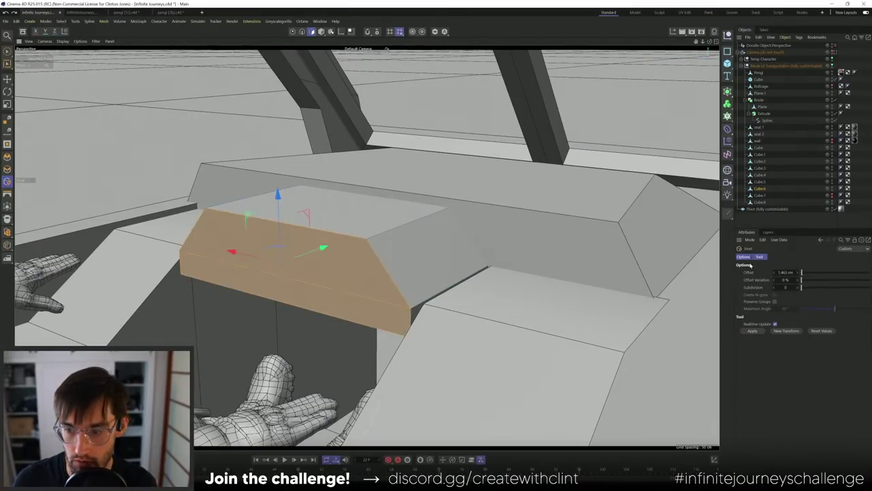
left_click(775, 302)
left_click_drag(352, 274, 305, 256)
key("ctrl+z")
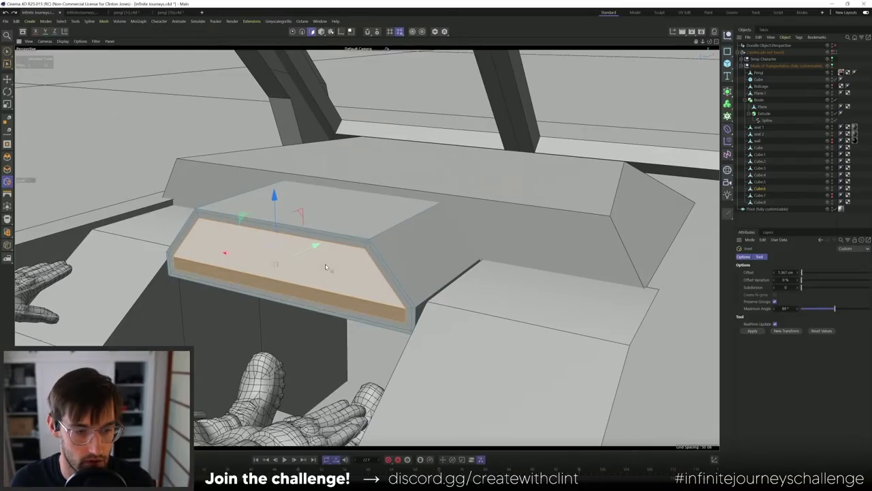
key("ctrl+z")
left_click_drag(326, 268, 261, 269)
mouse_move(311, 247)
left_mouse_down()
mouse_move(261, 252)
mouse_move(249, 243)
mouse_move(313, 275)
mouse_move(294, 280)
mouse_move(338, 273)
left_mouse_up()
- Extrude the inset screen face inward to recess it, then deselect all
key("d")
scroll(303, 270, "up", 4)
left_click(7, 52)
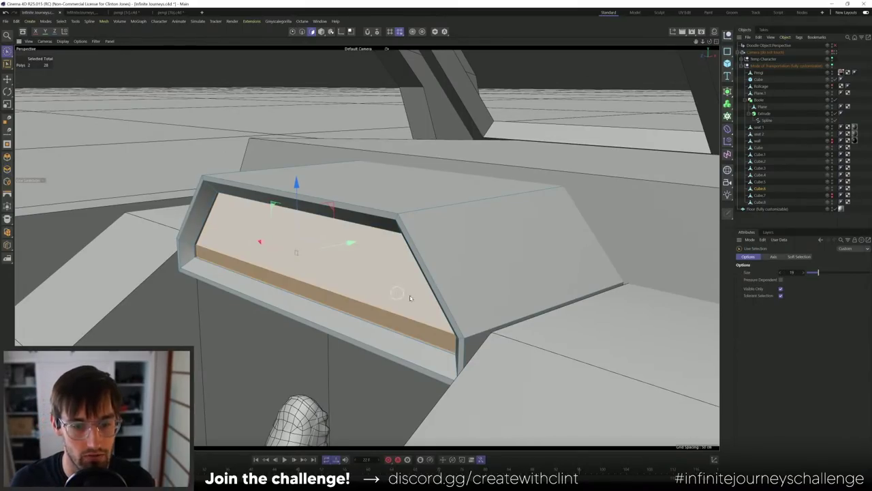
left_click_drag(399, 295, 343, 367, "alt")
key("ctrl+shift+a")
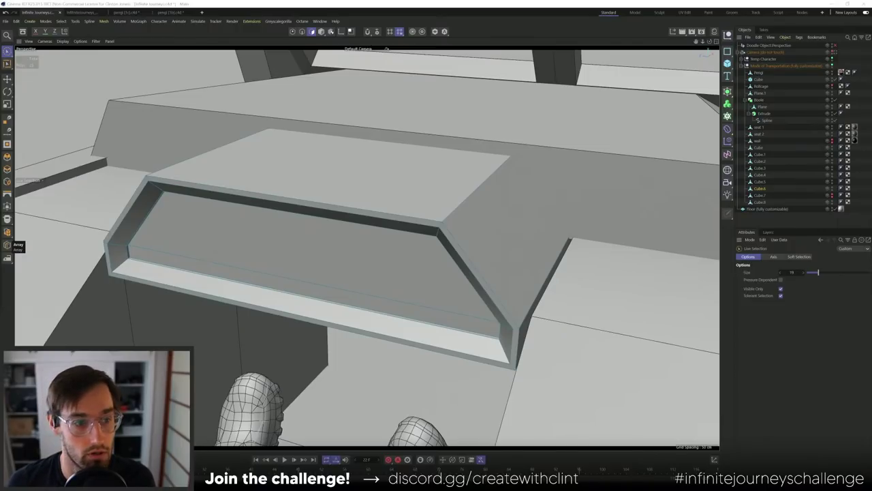
- Preview the infinitejourneys_v05 template animation, then view Infinite Journeys through Camera (do not touch)
left_click(80, 12)
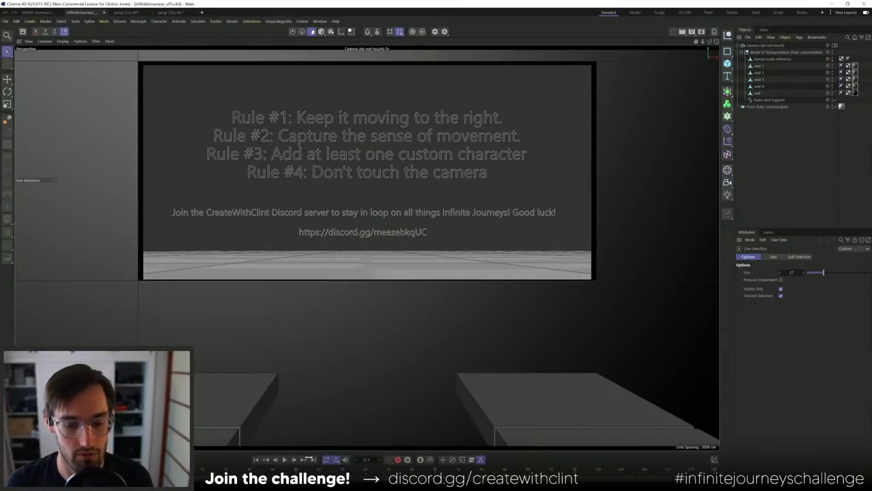
key("F8")
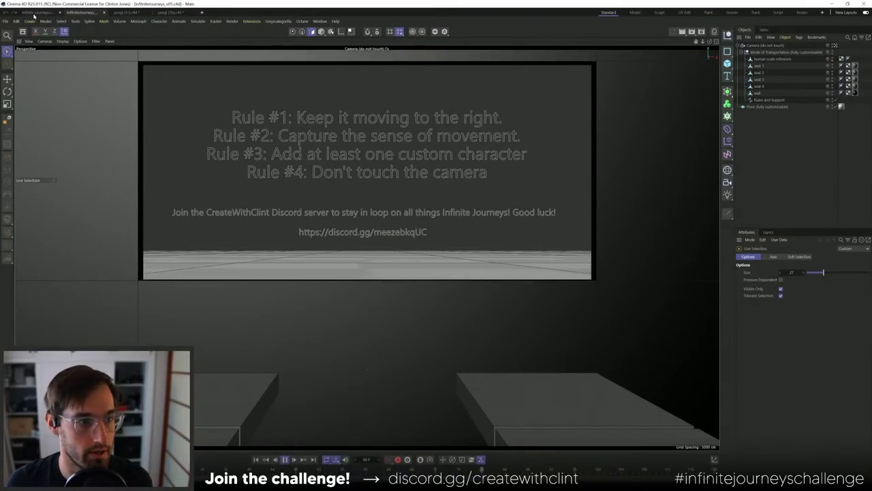
left_click(36, 13)
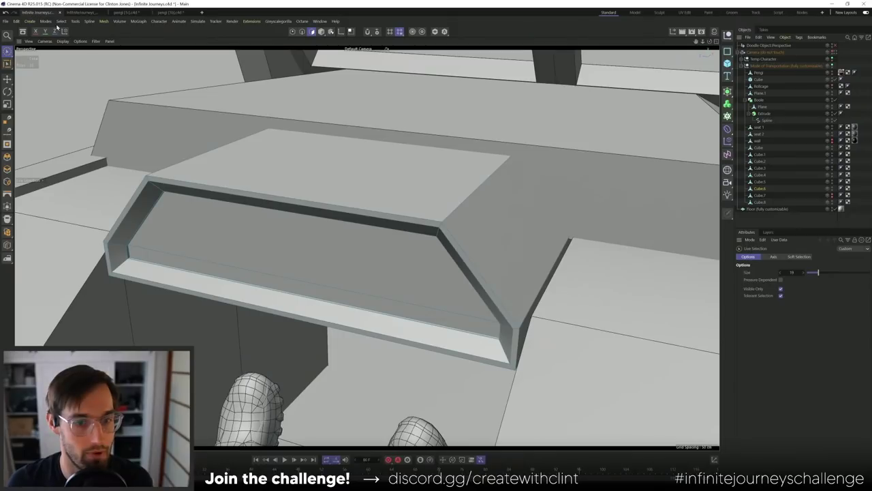
left_click(835, 52)
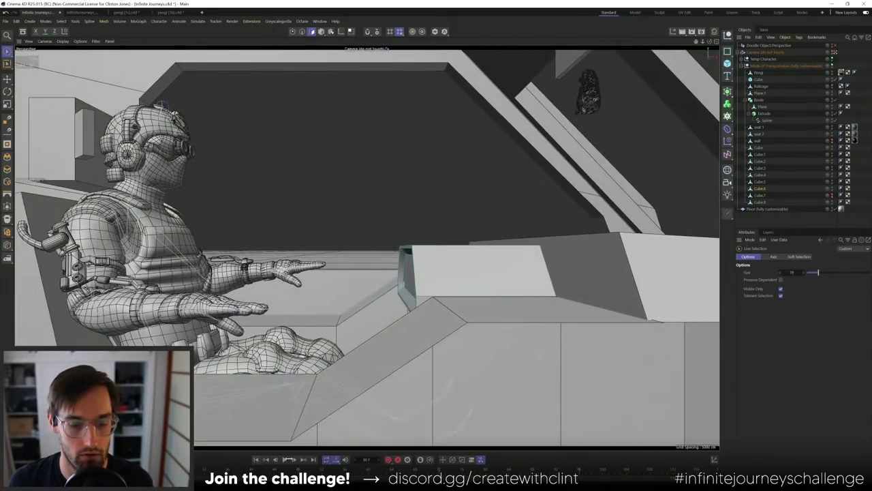
left_click(284, 459)
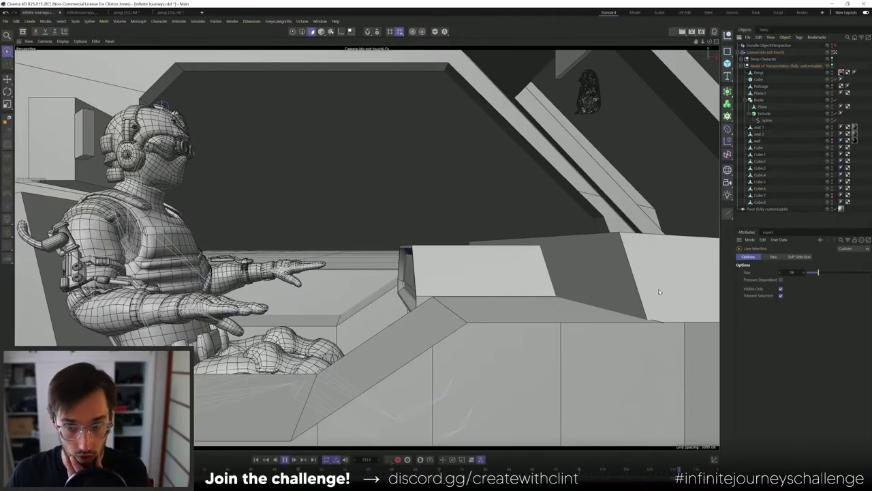
- Stop the animation playback before reviewing the edge.mp4 reference clip
left_click(285, 459)
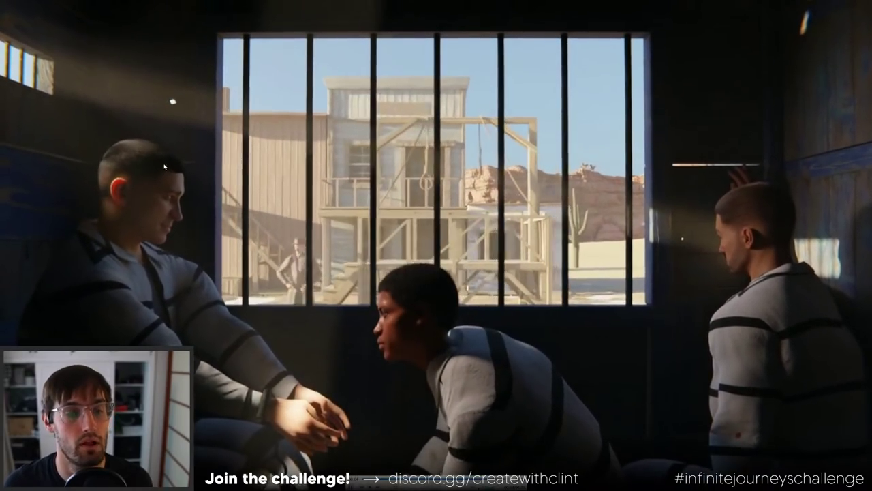
- Leave full-screen playback so corzavision.mp4 plays in the VLC window
key("Escape")
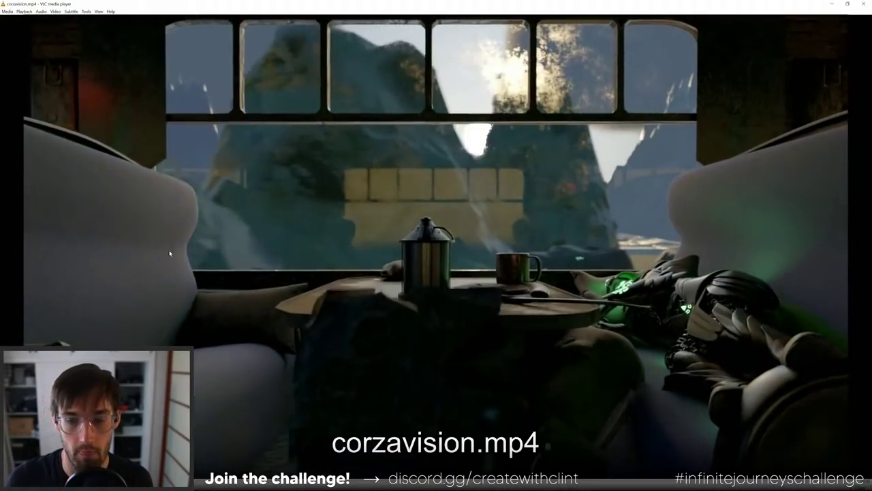
- Switch corzavision.mp4 to full-screen playback
double_click(261, 233)
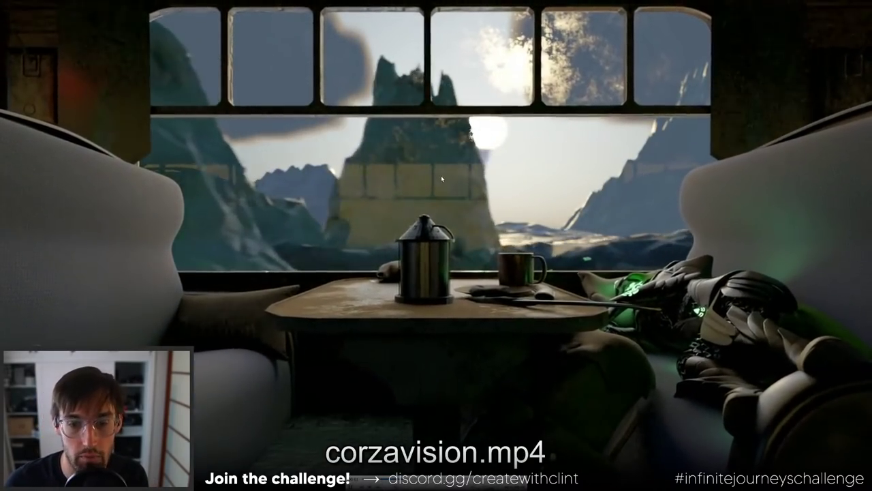
- Exit full screen on corzavision.mp4 so the playlist moves on to adjunction.mp4
double_click(457, 179)
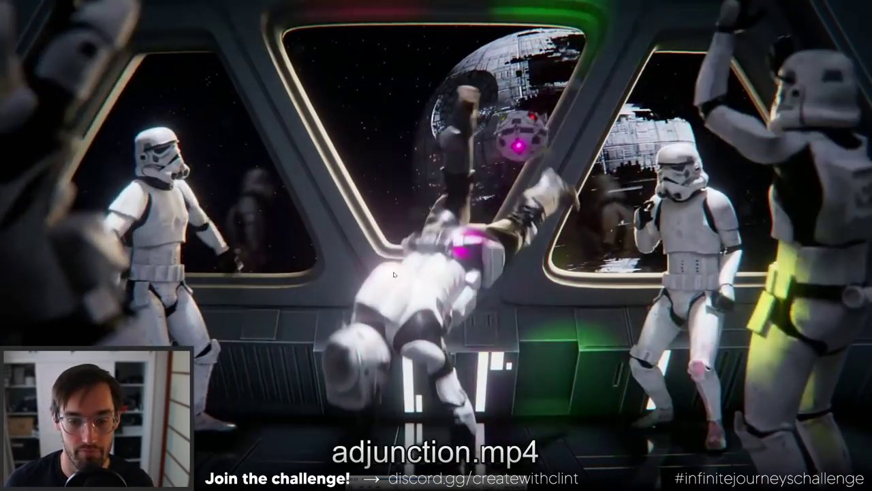
- Exit full-screen adjunction.mp4 and switch back to the Infinite Journeys scene in Cinema 4D
double_click(397, 275)
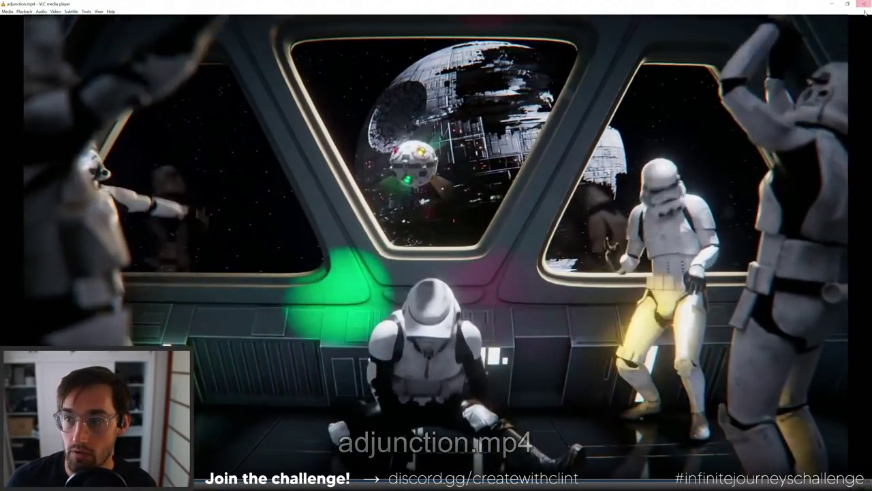
key("alt+Tab")
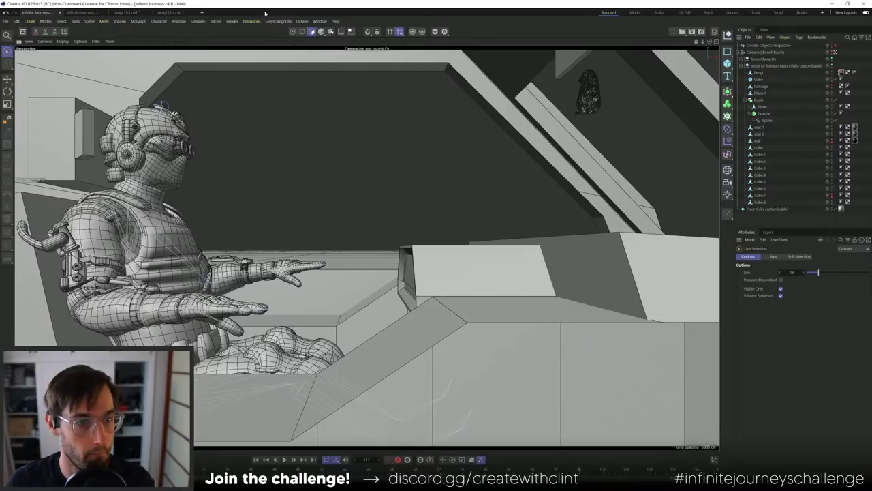
- Switch to Model mode and inspect Cube.1 and Cube.2, then deselect
left_click(314, 32)
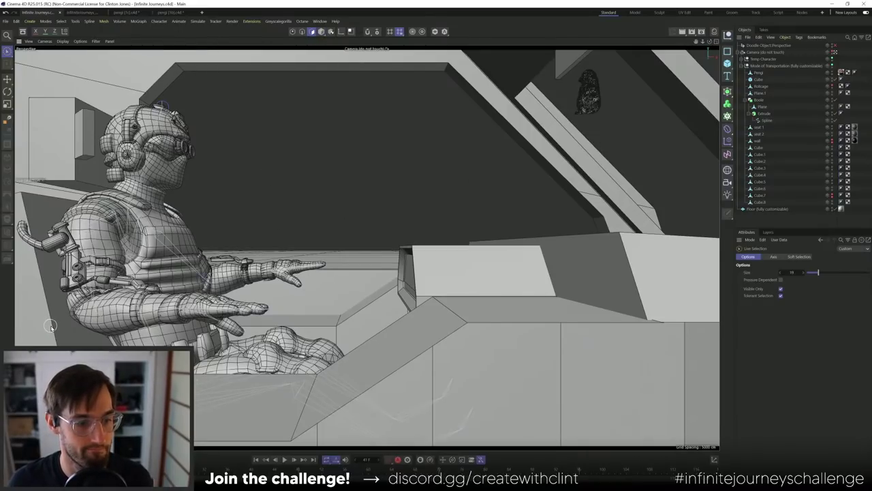
left_click(321, 32)
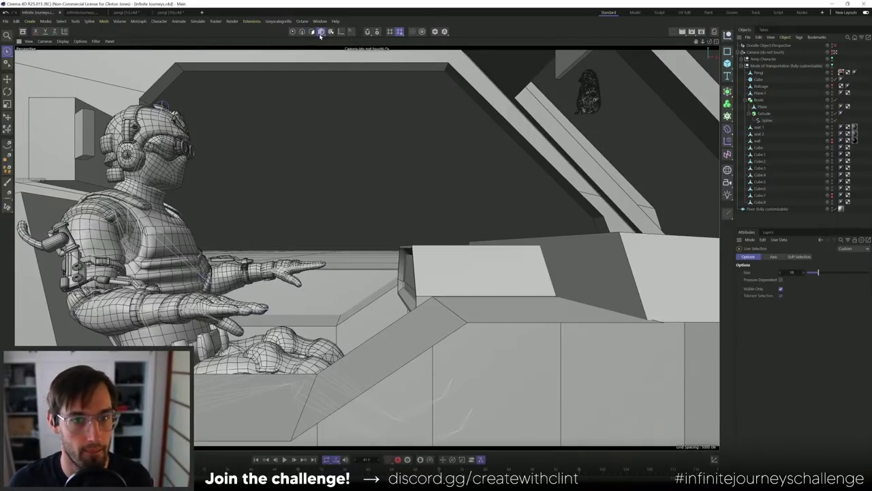
left_click(44, 326)
mouse_move(151, 291)
left_mouse_down()
mouse_move(184, 291)
mouse_move(85, 290)
mouse_move(238, 291)
mouse_move(146, 290)
mouse_move(156, 290)
left_mouse_up()
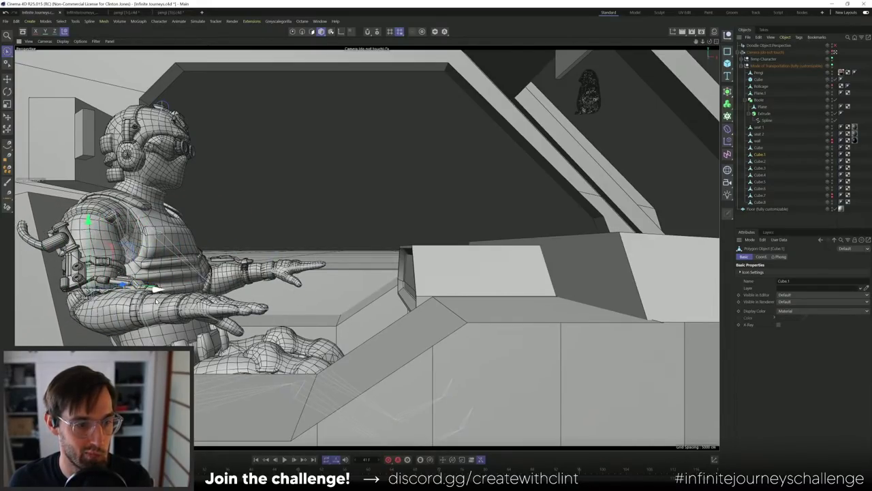
left_click(69, 162)
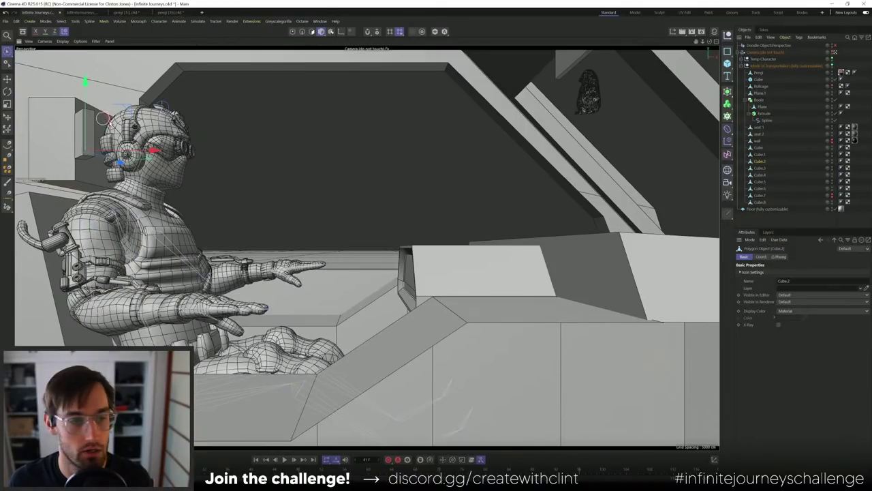
left_click(215, 113)
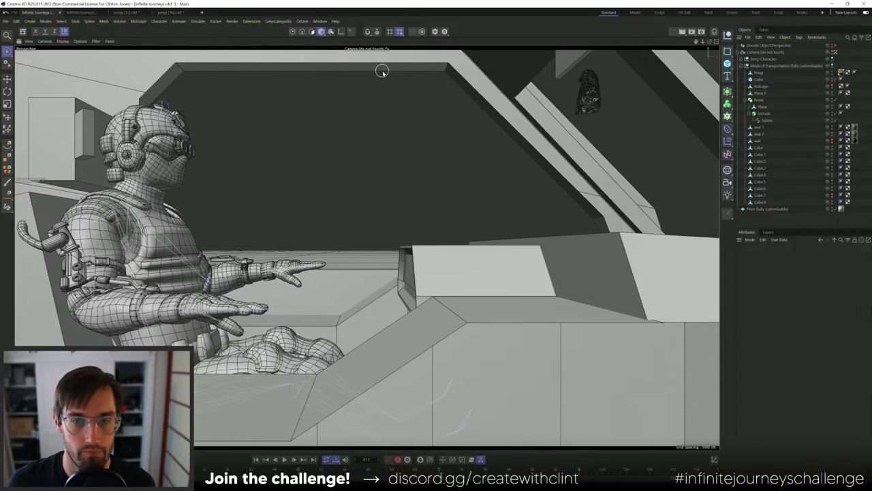
- Switch to the Default Camera, orbit to a higher view of the vehicle and select Cube.6
left_click(835, 51)
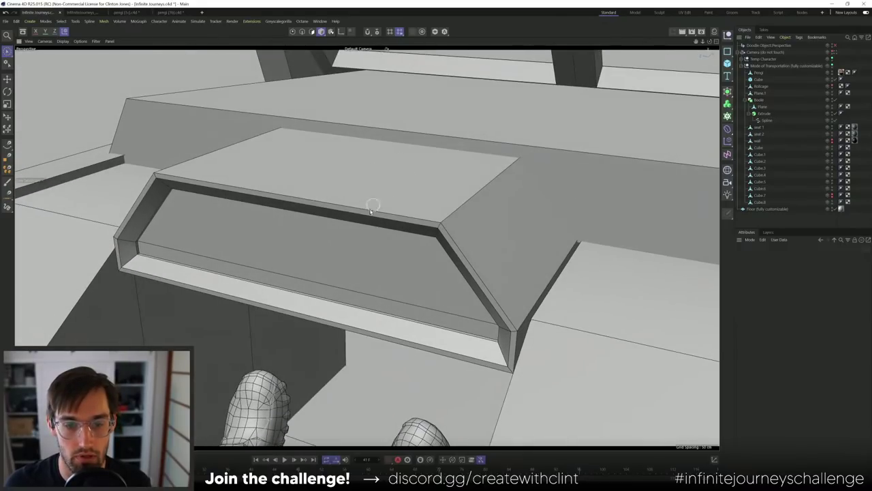
left_click_drag(370, 210, 336, 264, "alt")
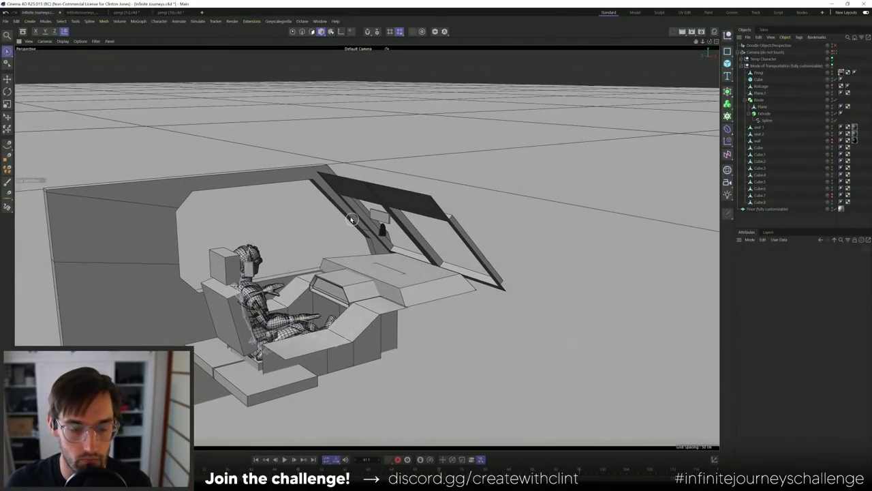
left_click_drag(351, 219, 701, 92, "alt")
left_click(400, 295)
- Add a new cube and scale it into a low, flat slab on the overhead frame
left_click(727, 64)
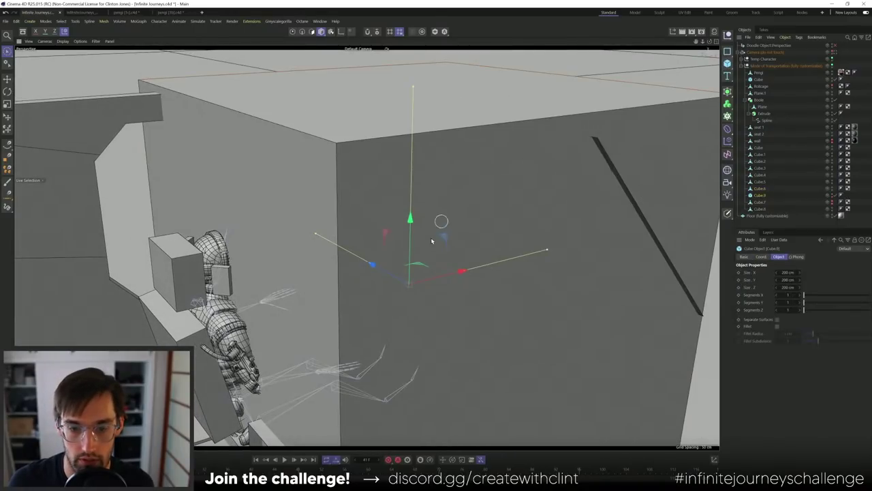
key("t")
left_click_drag(540, 189, 346, 118)
key("e")
left_click_drag(346, 117, 355, 183, "alt")
left_click(359, 121)
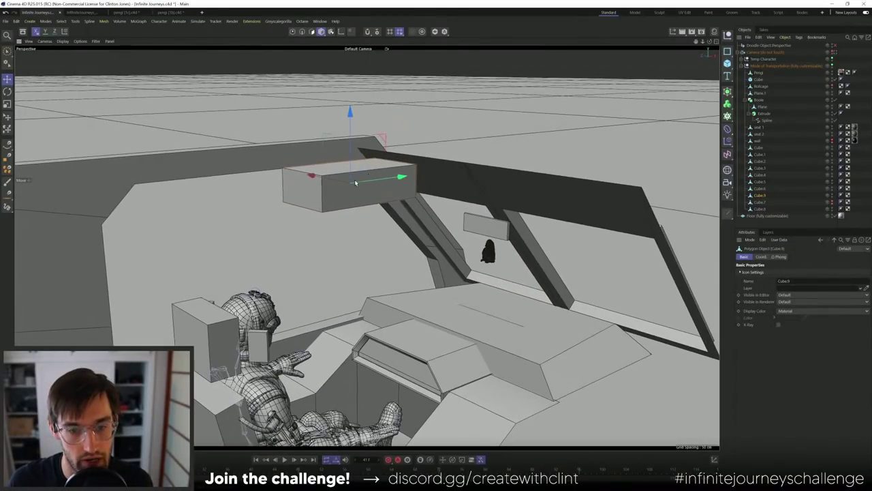
scroll(354, 191, "up", 6)
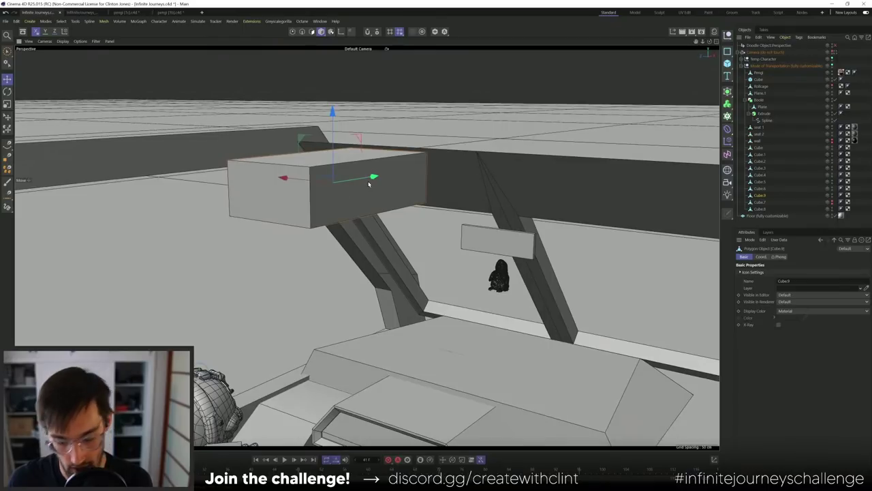
- Slice a horizontal edge loop around the box's middle at about 49%
key("k")
key("l")
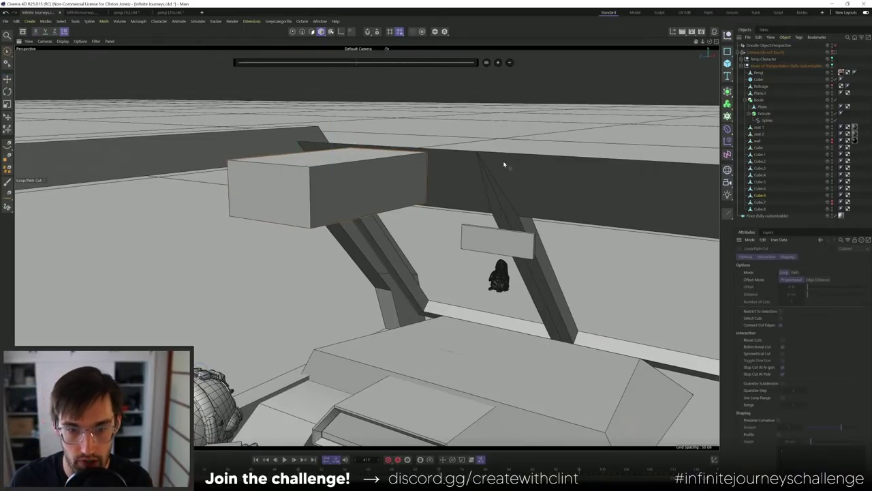
left_click(304, 31)
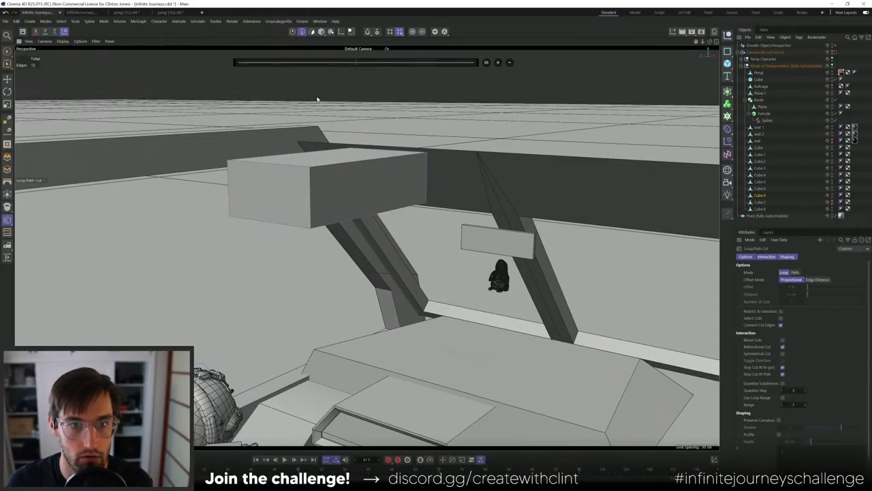
left_click(311, 200)
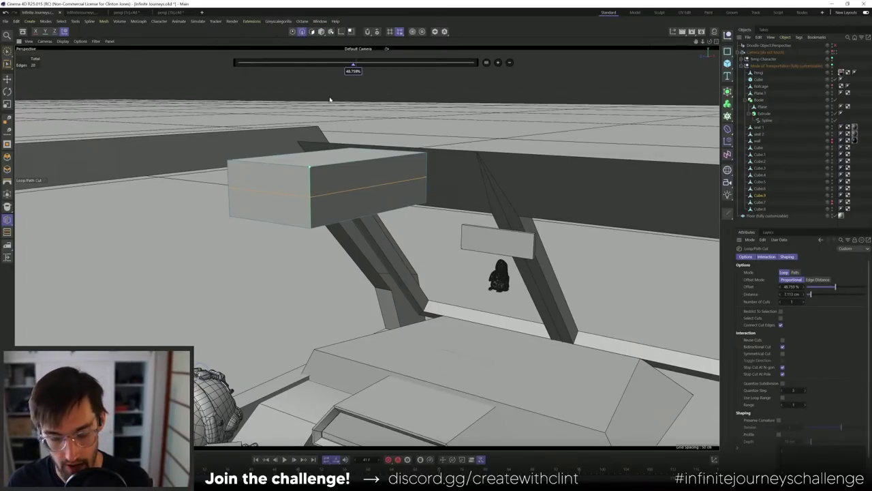
- Extrude the box's upper front face forward 12.28 cm
key("space")
left_click(321, 32)
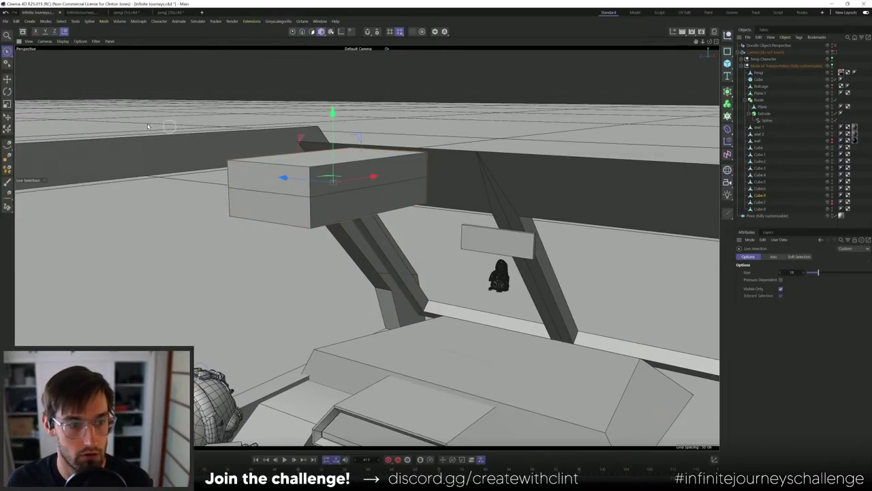
left_click(312, 32)
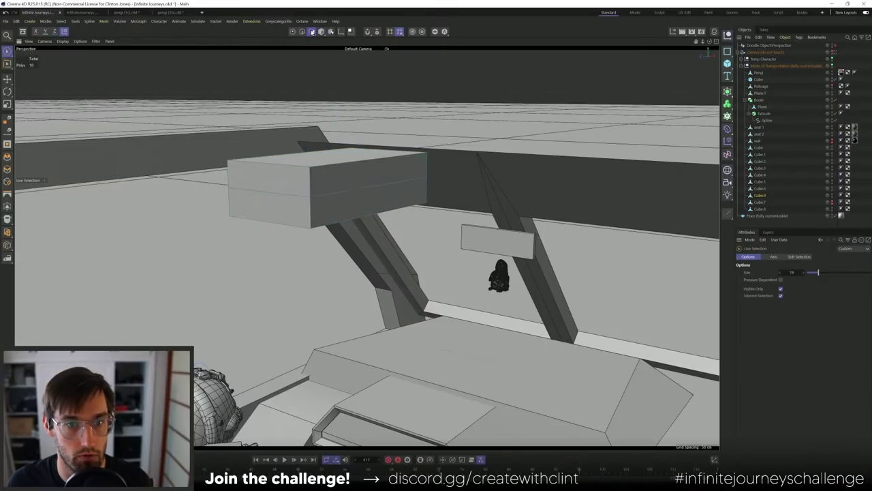
left_click(346, 171)
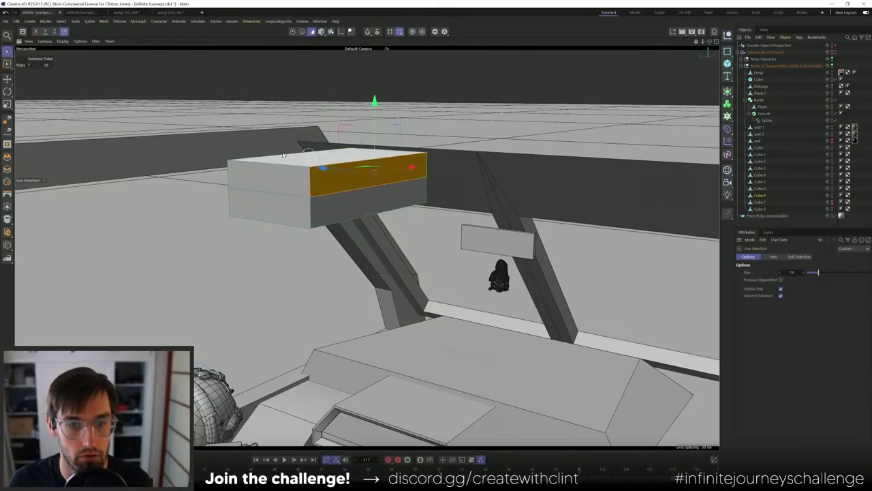
left_click_drag(346, 171, 537, 178, "alt")
key("d")
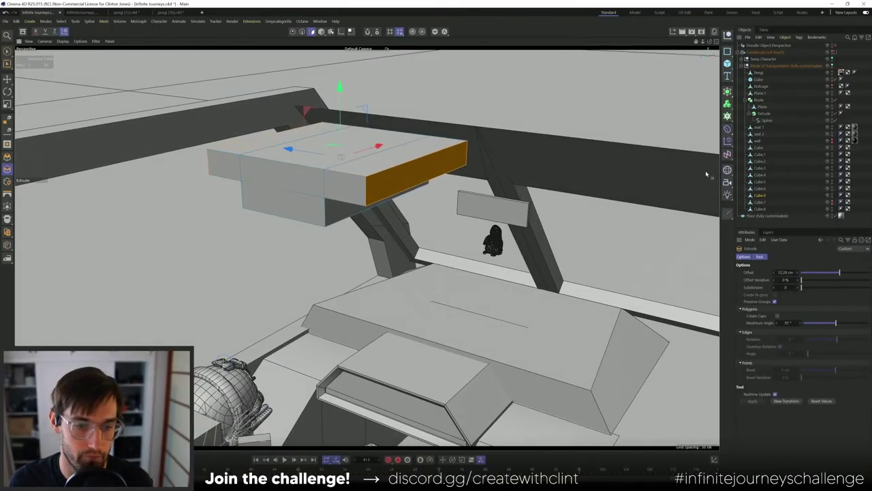
left_click_drag(408, 163, 186, 106, "alt")
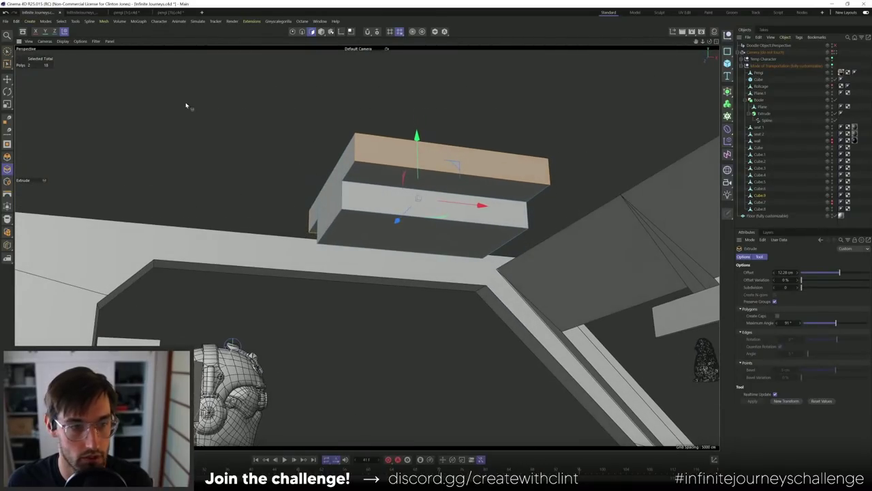
- Scale the lower block's two bottom edges inward to slope its sides
key("Return")
left_click(334, 232)
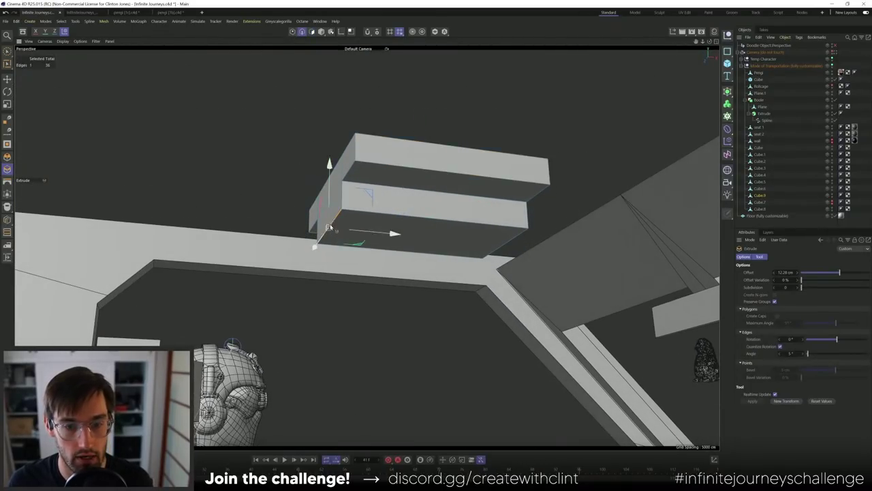
left_click(497, 250, "shift")
key("t")
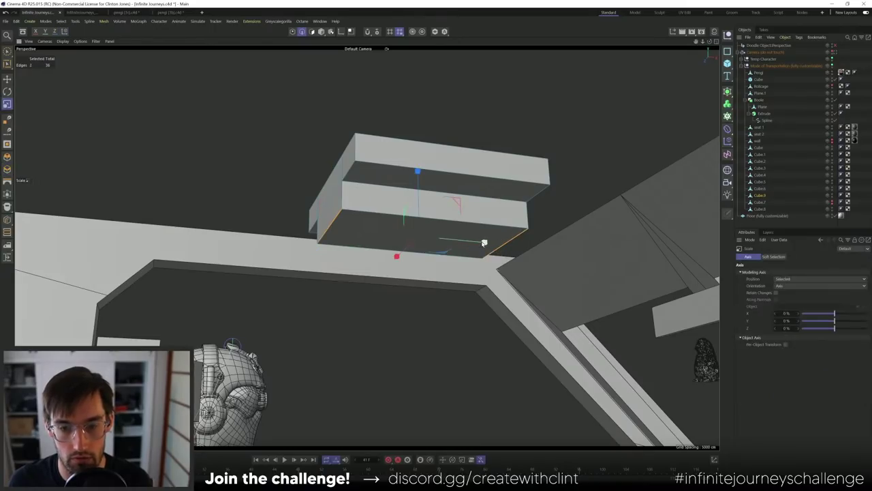
left_click_drag(484, 242, 492, 207)
left_click_drag(498, 208, 483, 210, "alt")
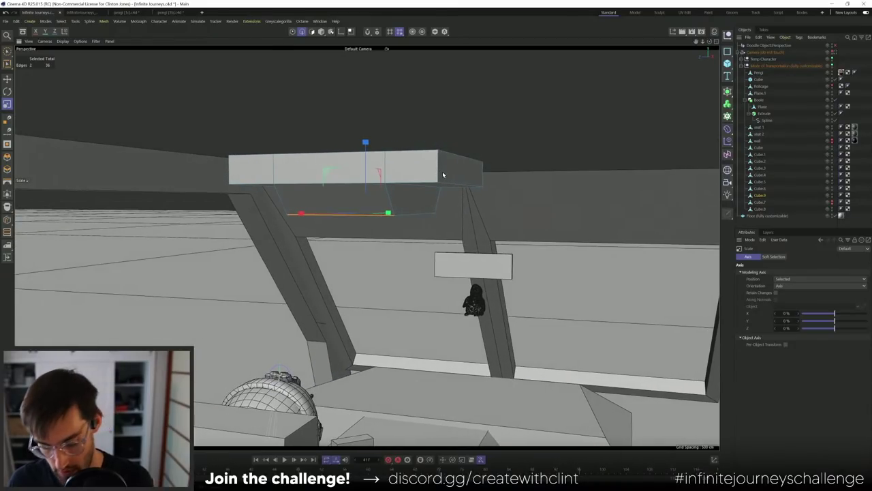
key("k")
key("l")
mouse_move(397, 184)
left_mouse_down("alt")
mouse_move(362, 181)
mouse_move(383, 188)
left_mouse_up("alt")
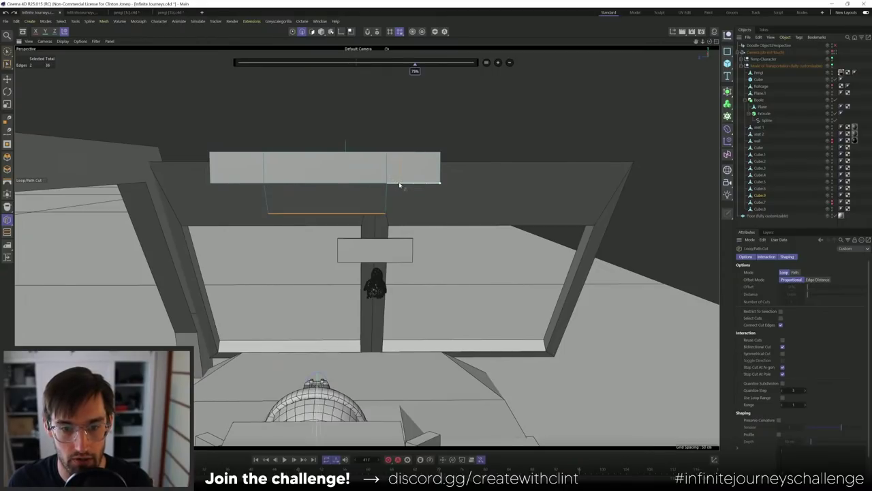
- Add two vertical loop cuts to the panel at 75% and 25%
left_click(399, 184)
left_click(251, 184)
left_click_drag(364, 184, 381, 156, "alt")
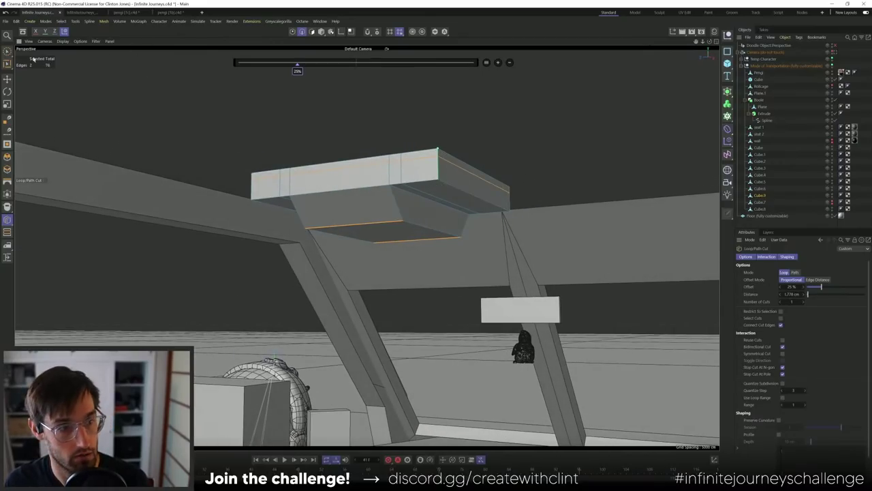
key("space")
- Raise the panel's outer end edge about 4.8 cm to angle its end
left_click(454, 188)
left_click_drag(454, 188, 408, 144, "alt")
scroll(300, 175, "up", 3)
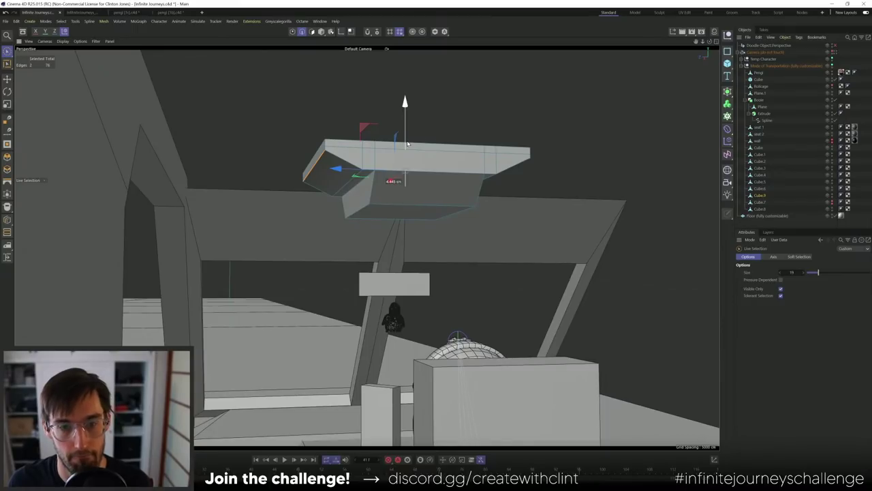
mouse_move(407, 144)
left_mouse_down()
mouse_move(408, 154)
mouse_move(407, 129)
left_mouse_up()
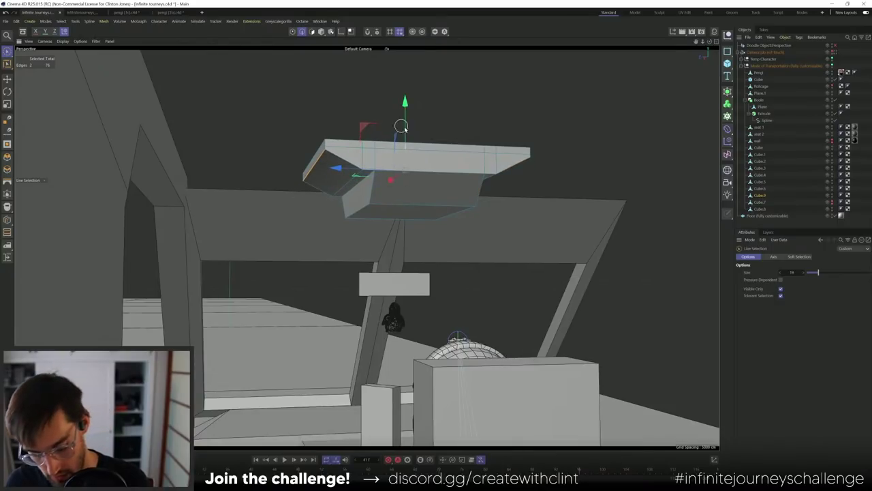
- Dissolve the extra edge loop along the panel's top front, then return to Model mode
key("u")
key("l")
left_click(424, 152)
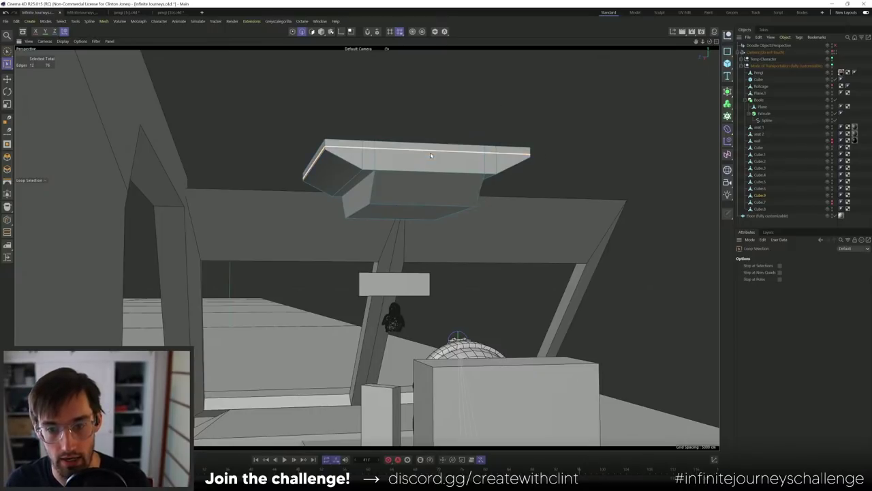
left_click_drag(430, 152, 400, 147, "alt")
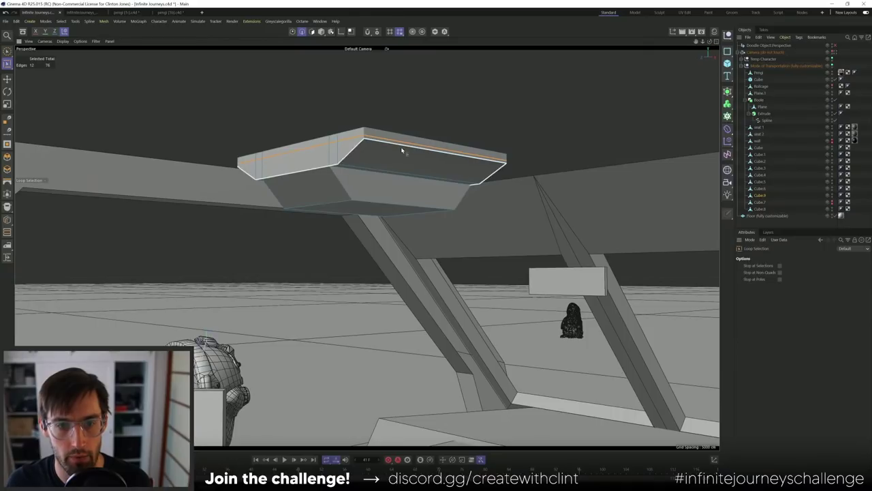
right_click(403, 148)
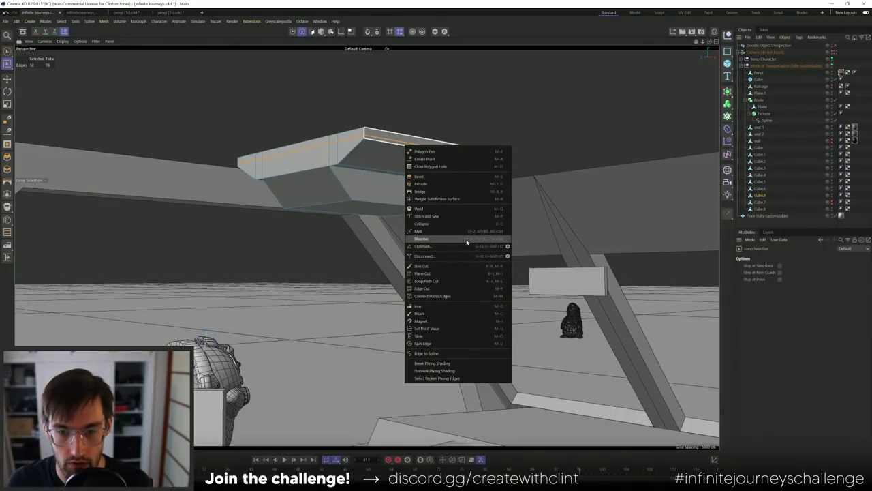
left_click(460, 241)
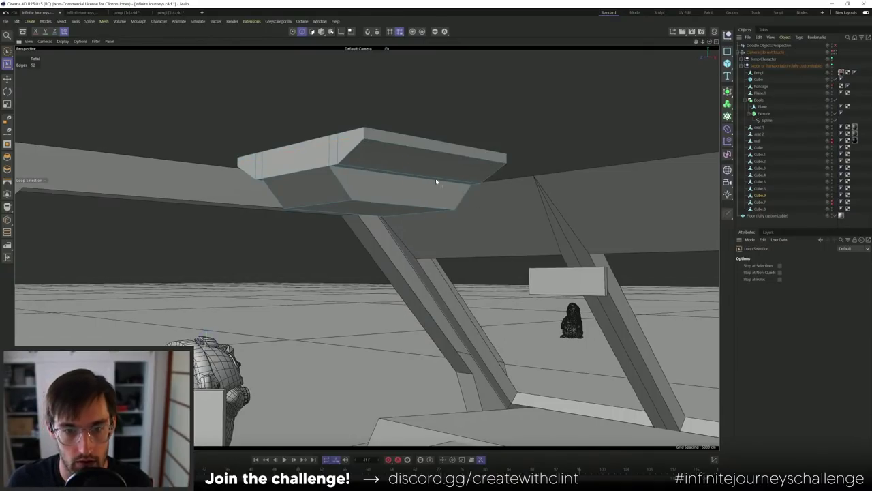
left_click_drag(436, 179, 402, 161, "alt")
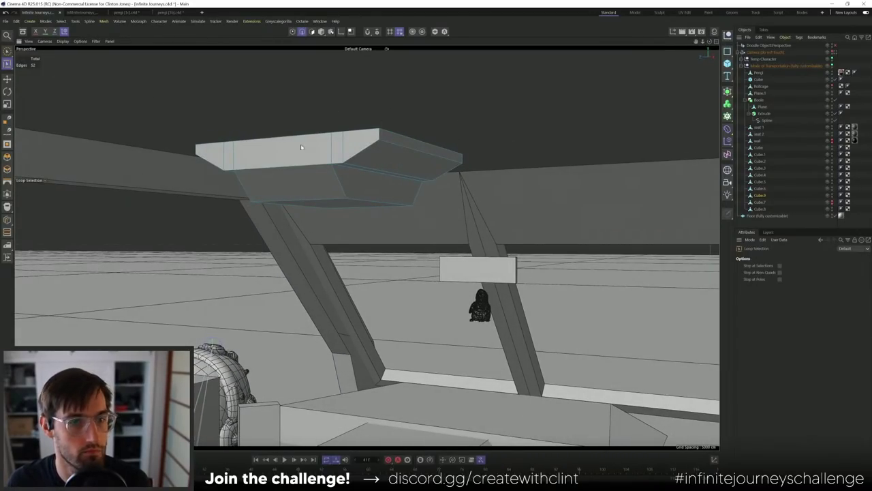
left_click_drag(301, 147, 361, 143, "alt")
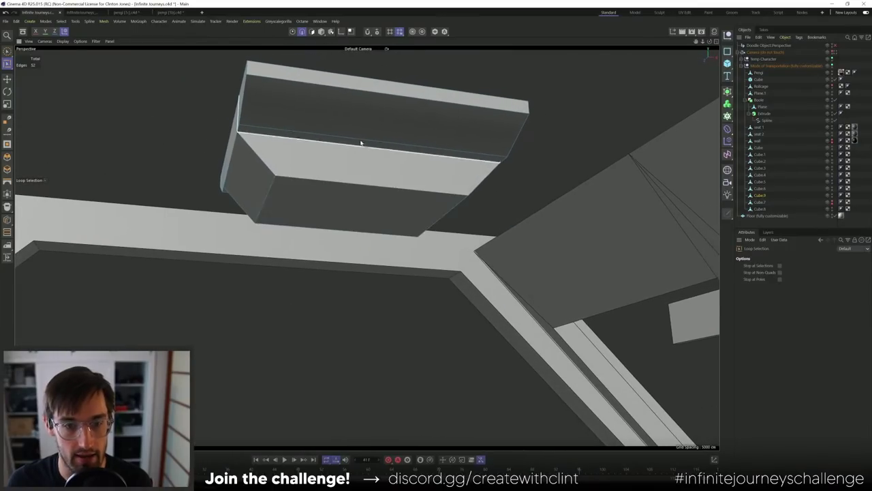
left_click(7, 51)
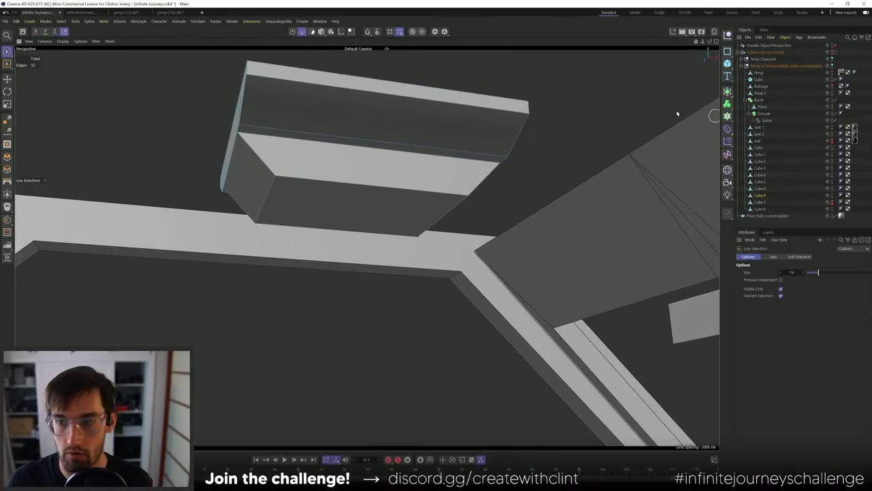
left_click(321, 32)
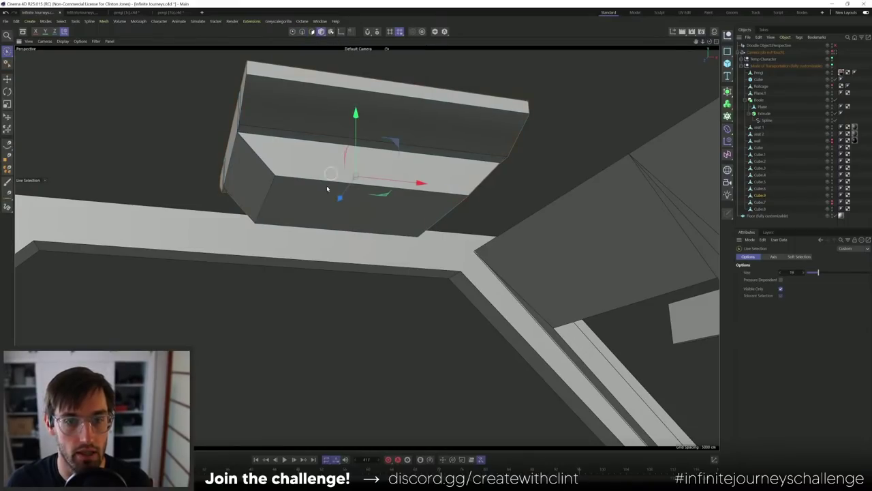
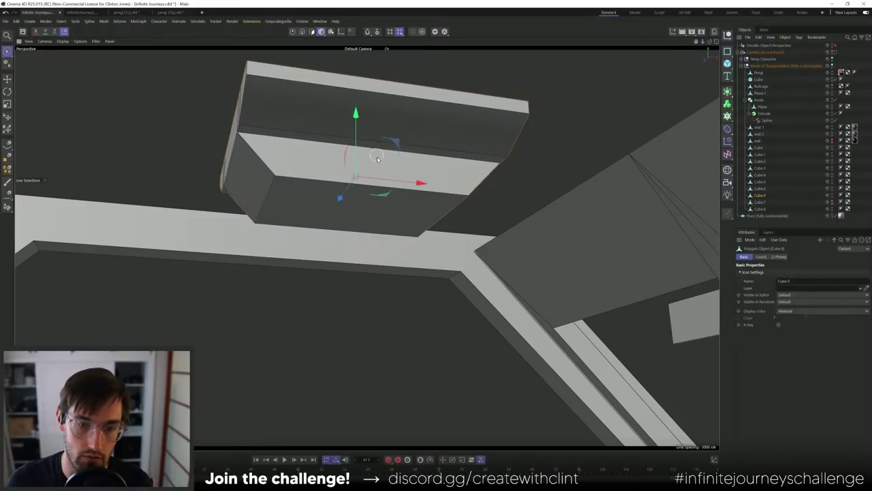
- Add a Cylinder, shrink it down, and set its Orientation to +X
left_click_drag(728, 66, 799, 75)
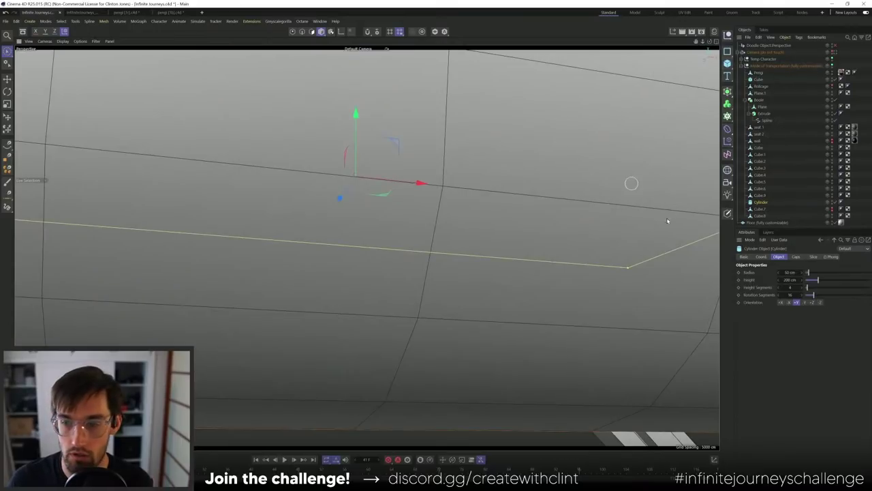
key("t")
left_click_drag(548, 179, 357, 196, "alt")
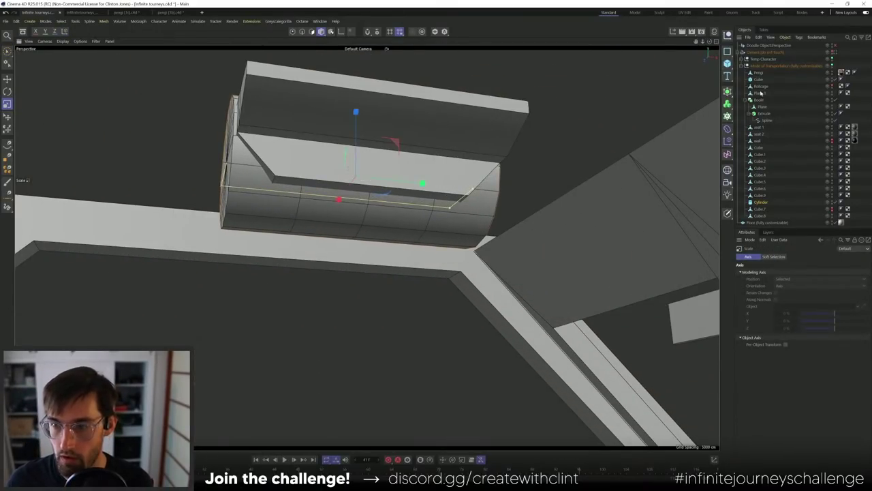
left_click(759, 203)
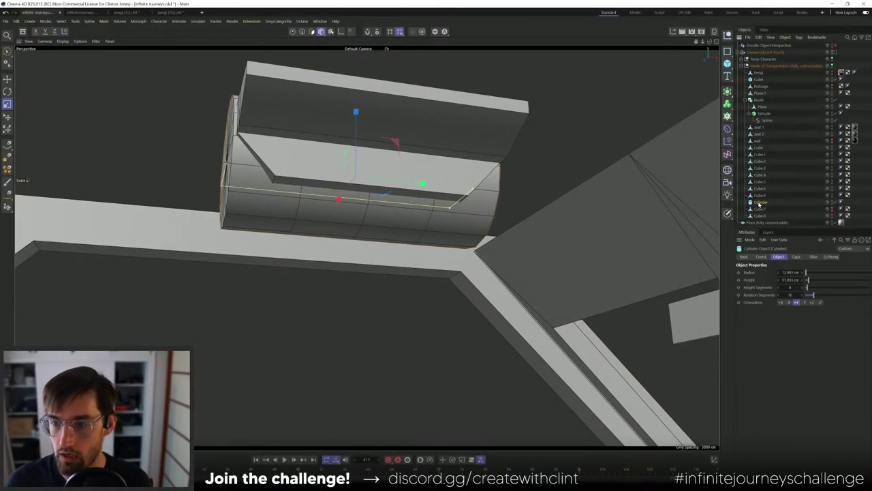
left_click(781, 302)
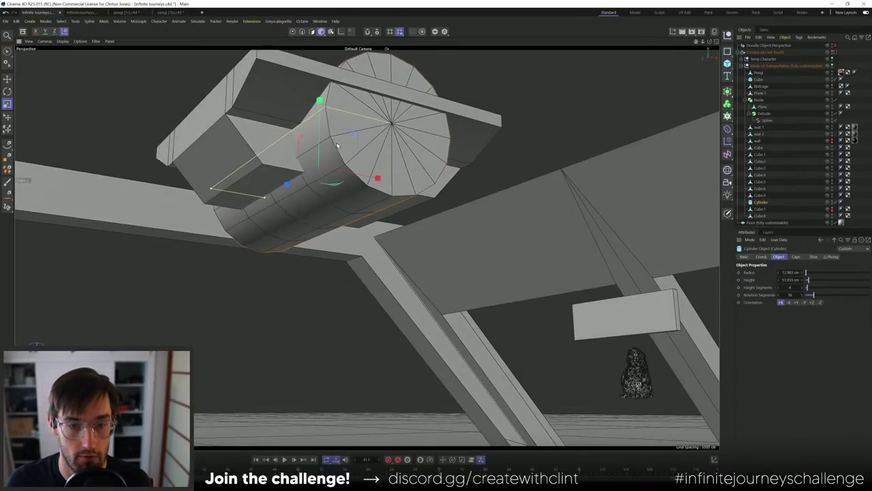
- Lower the cylinder beneath the dashboard shelf and stretch it along its length
key("e")
left_click_drag(308, 142, 307, 241)
scroll(299, 188, "down", 5)
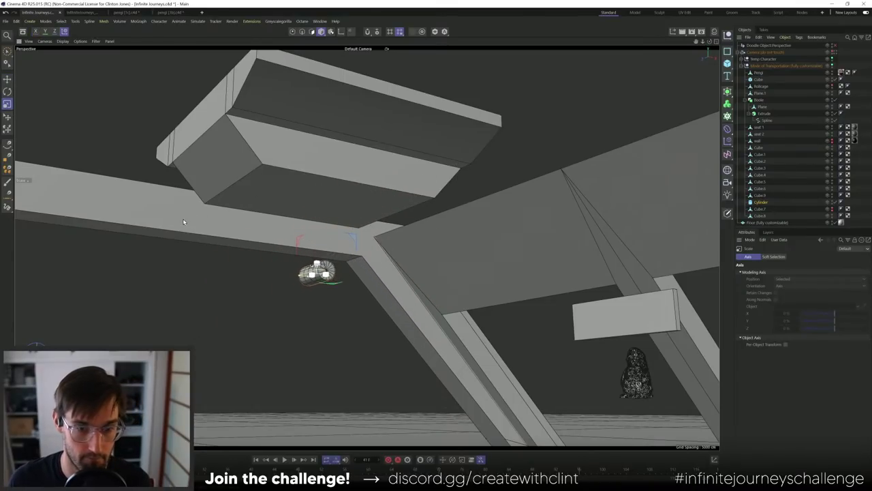
key("t")
left_click_drag(304, 205, 353, 217, "alt")
key("o")
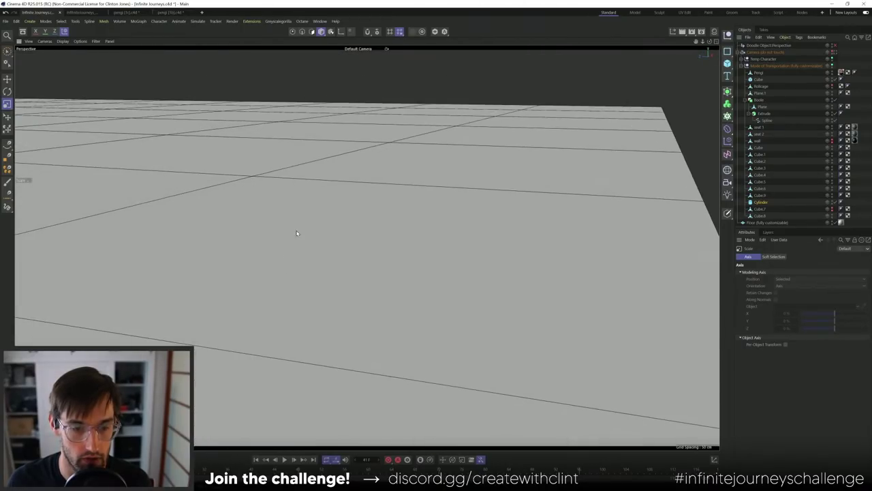
left_click_drag(273, 218, 268, 205, "alt")
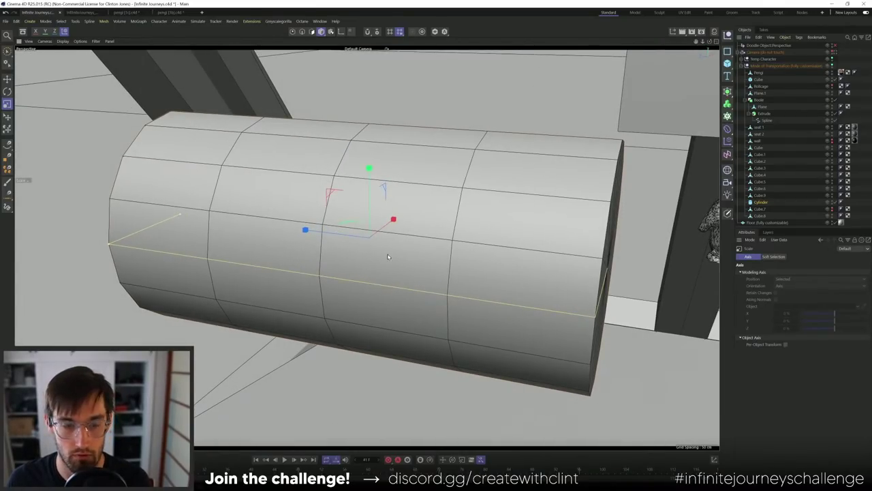
scroll(388, 256, "down", 8)
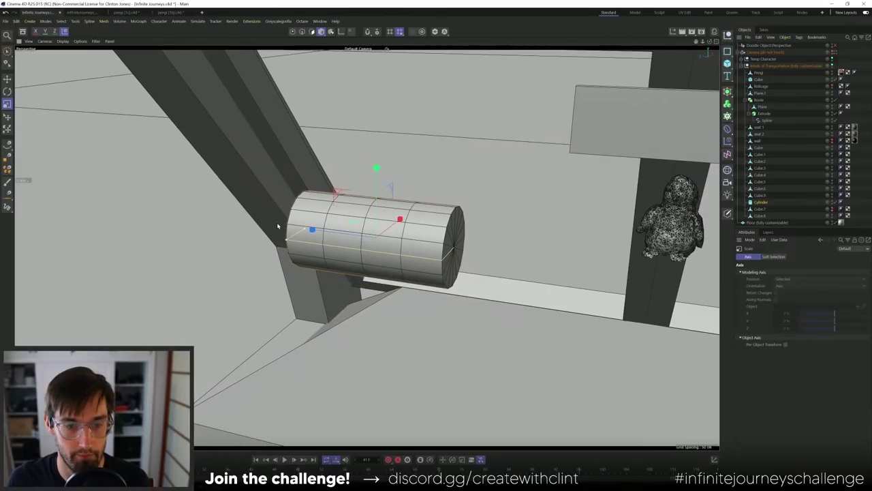
left_click_drag(305, 231, 329, 243)
scroll(411, 244, "down", 5)
scroll(501, 312, "up", 3)
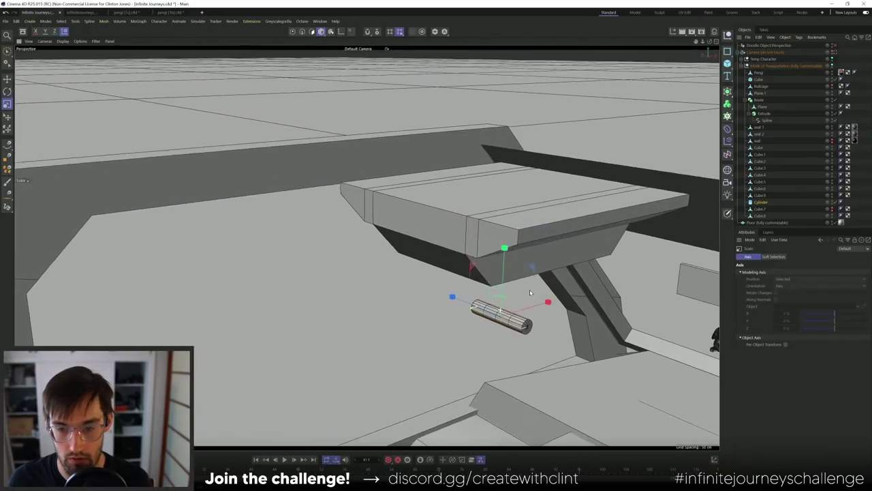
left_click_drag(501, 312, 388, 204, "alt")
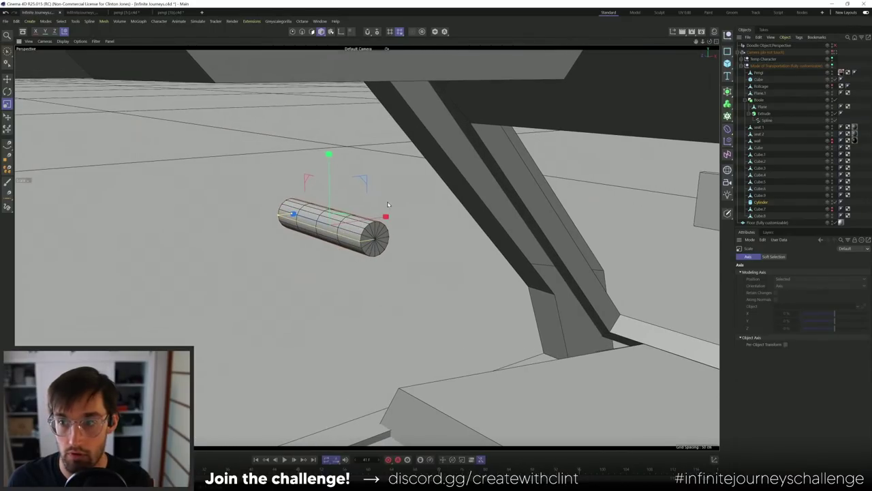
key("Escape")
- Add a Cube and scale it into a thin post rising above the cylinder
left_click_drag(446, 148, 427, 148, "alt")
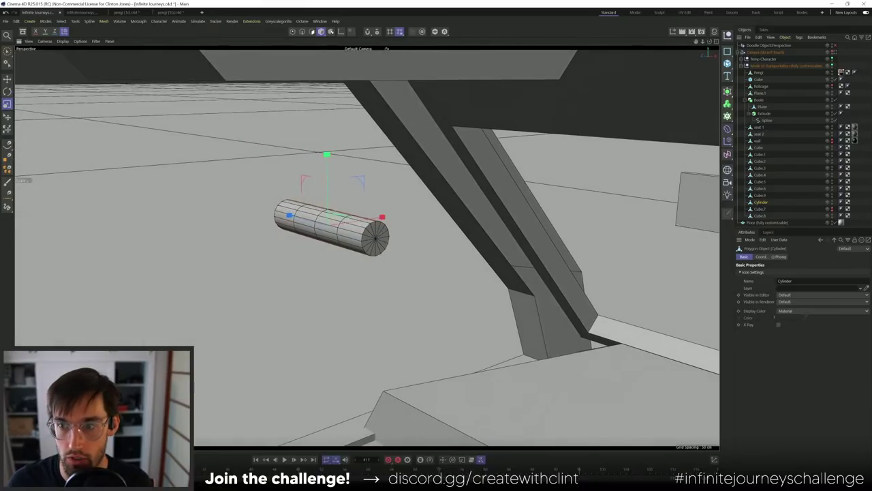
left_click_drag(726, 63, 742, 72)
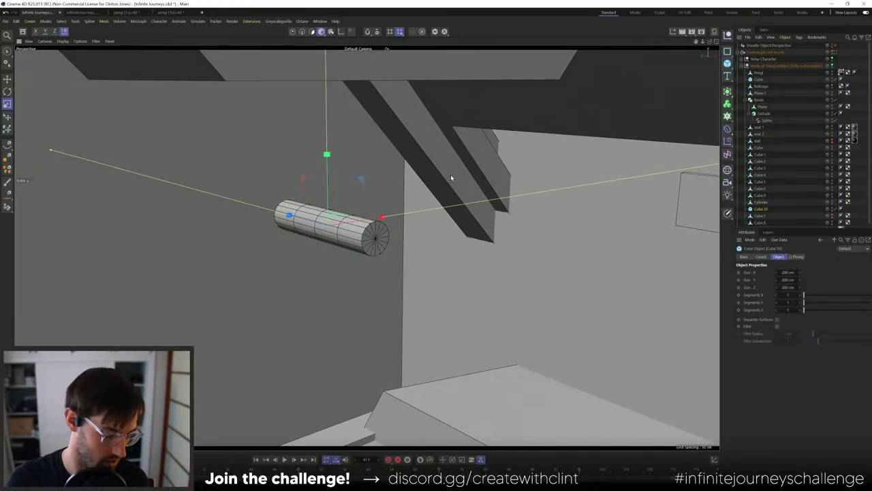
key("t")
left_click_drag(450, 174, 218, 230)
key("e")
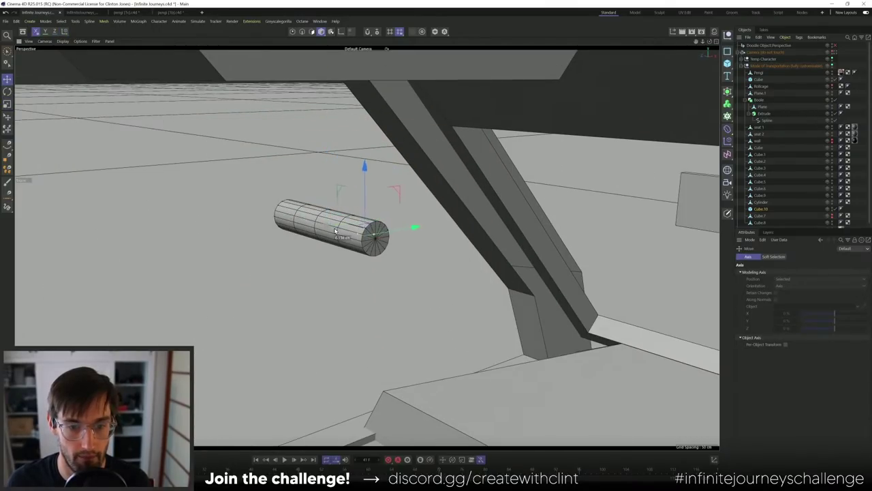
left_click_drag(359, 187, 386, 130)
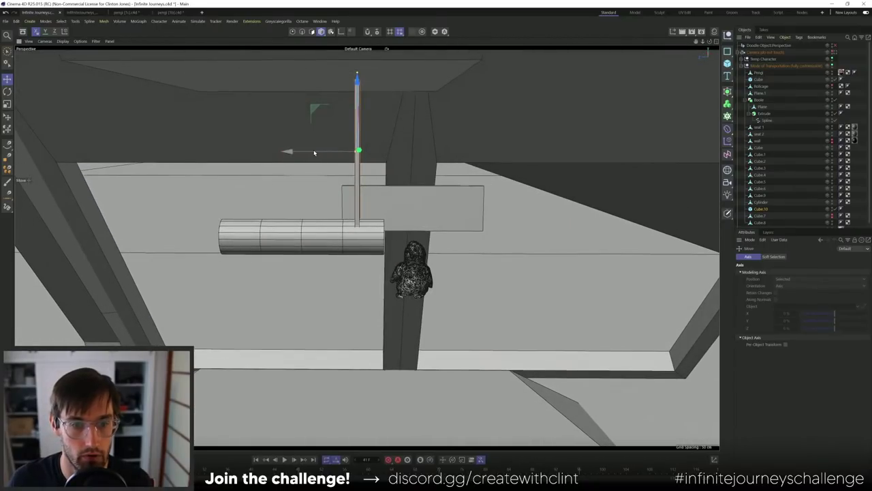
- Slide the right-hand post along the cylinder to space the two posts apart
left_click_drag(296, 159, 198, 169, "alt")
left_click(381, 183)
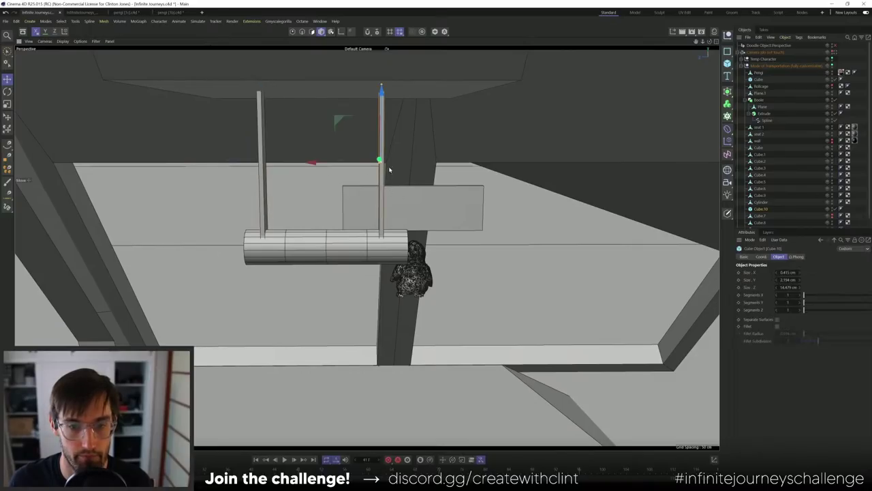
left_click_drag(334, 162, 620, 214)
- Group the cylinder and both posts under a new null named 'lever'
left_click(756, 203)
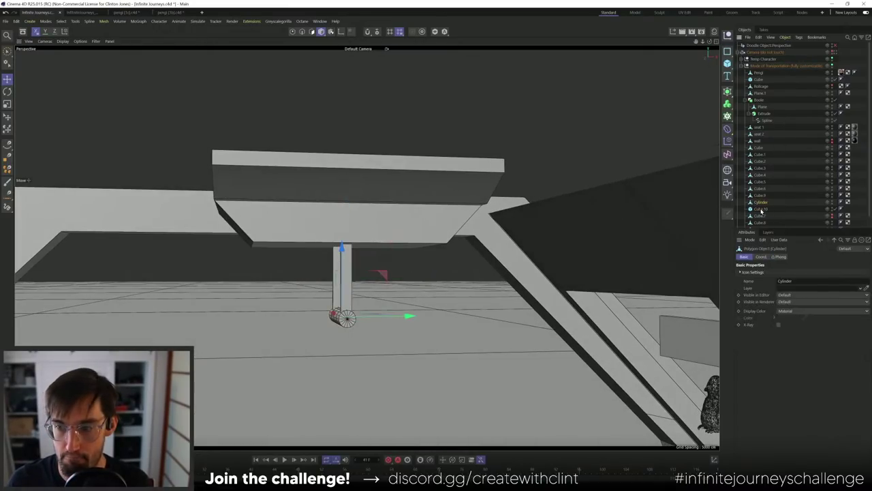
left_click(761, 209)
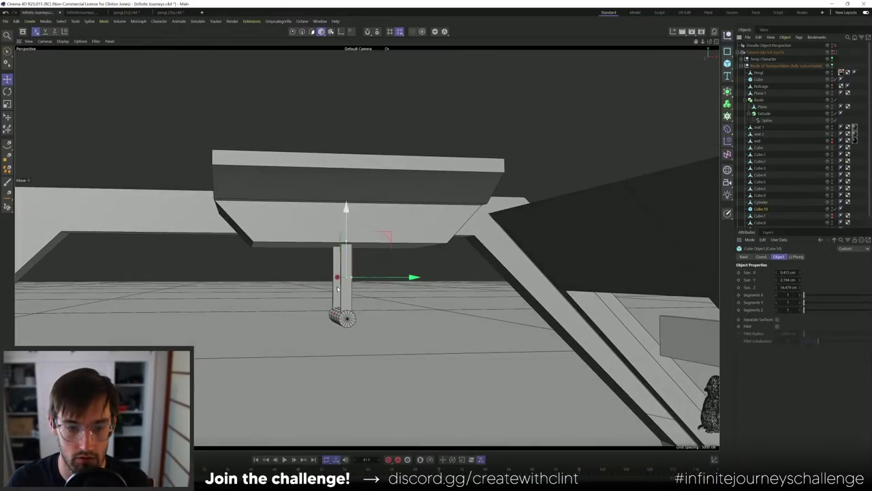
left_click(346, 317, "shift")
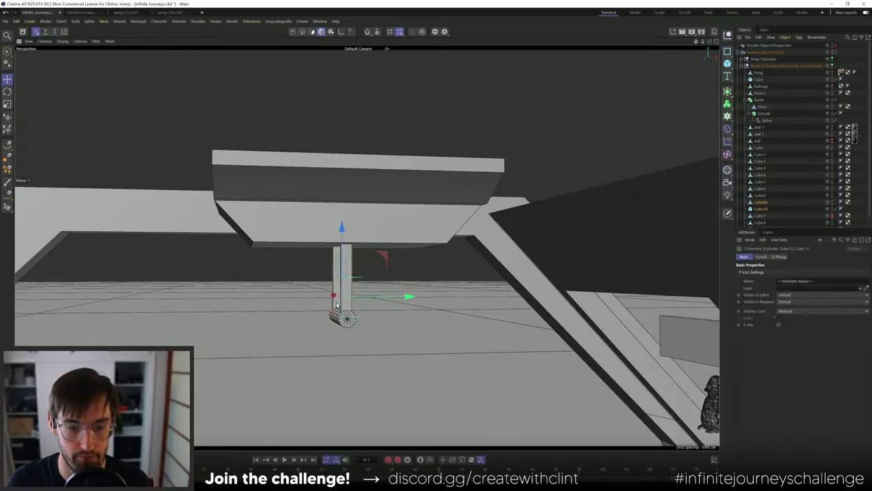
key("alt+g")
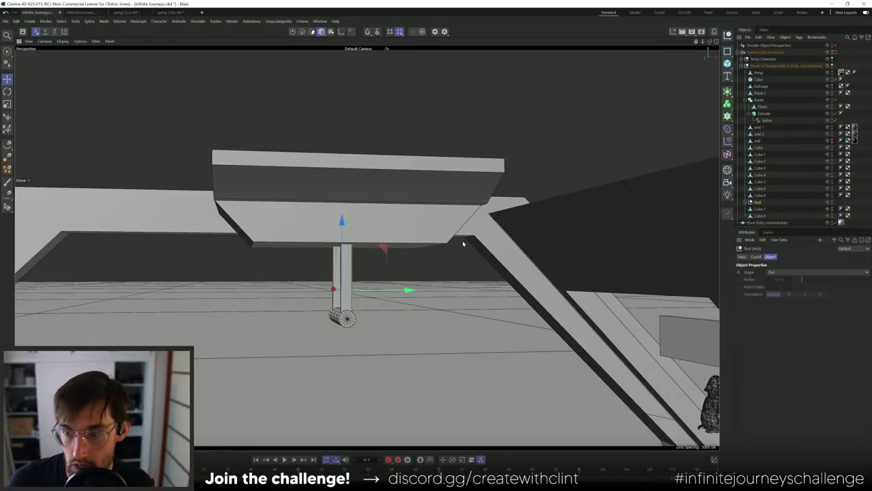
double_click(758, 203)
type("leg")
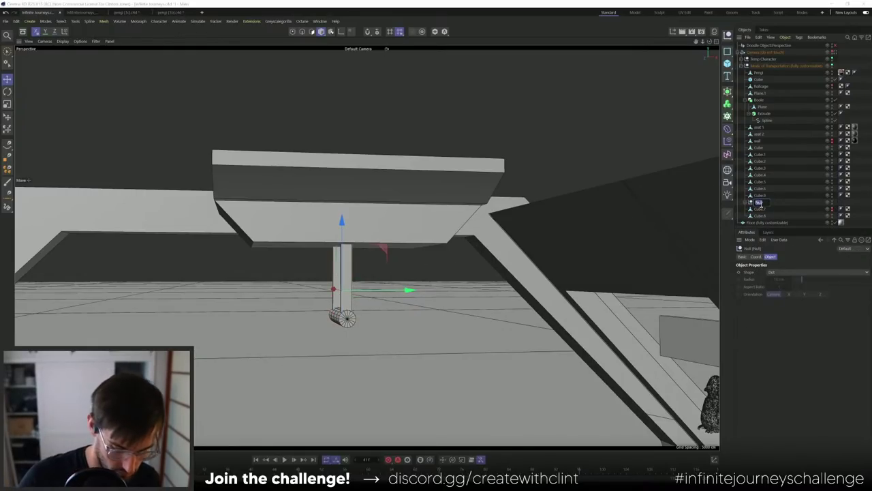
key("Return")
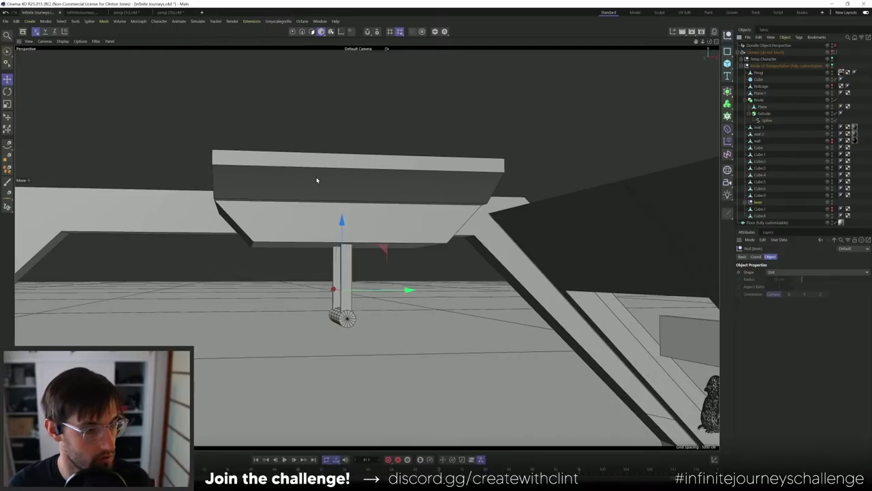
- Raise the lever group up to the shelf's underside and tilt it about its pivot
mouse_move(372, 232)
left_mouse_down("alt")
mouse_move(395, 241)
mouse_move(380, 241)
left_mouse_up("alt")
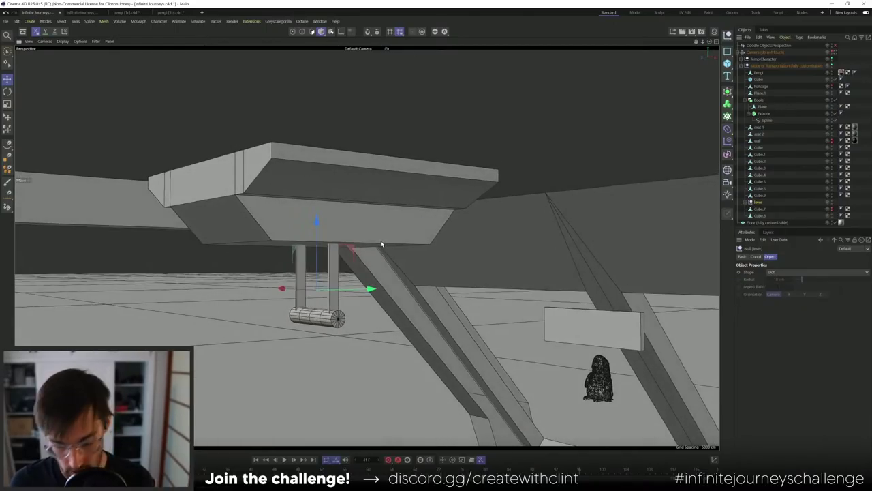
left_click_drag(316, 255, 322, 224)
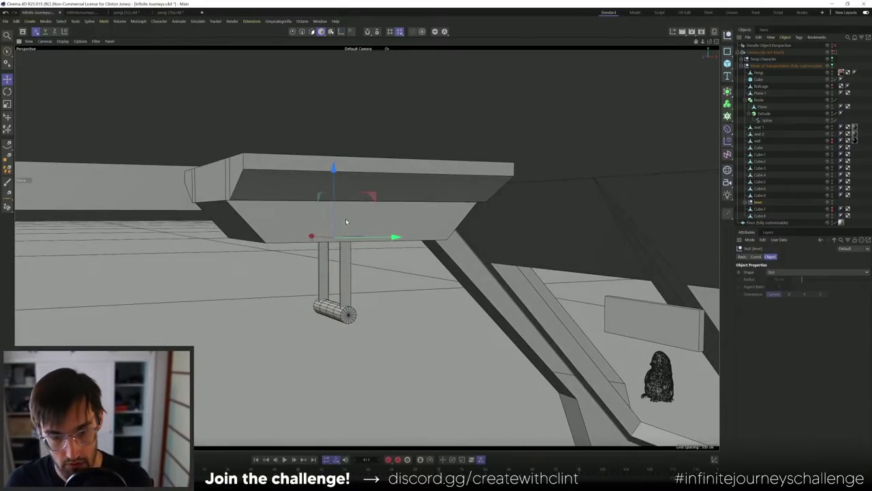
key("r")
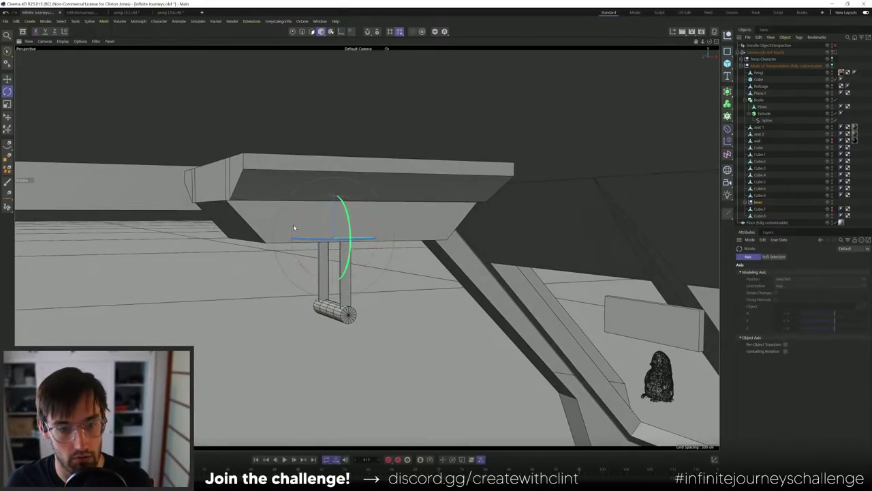
left_click_drag(294, 227, 335, 213)
key("e")
- Group the top slab Cube.9 and the lever under a null named 'Top console'
left_click(835, 53)
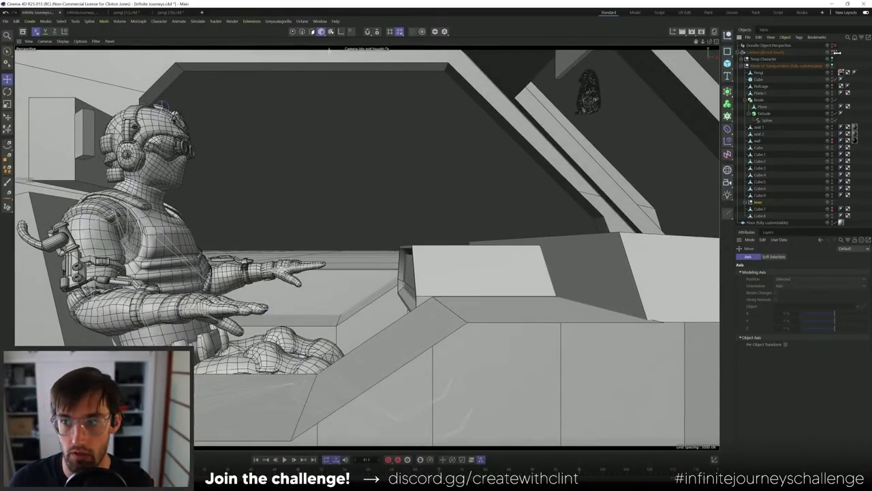
left_click(835, 53)
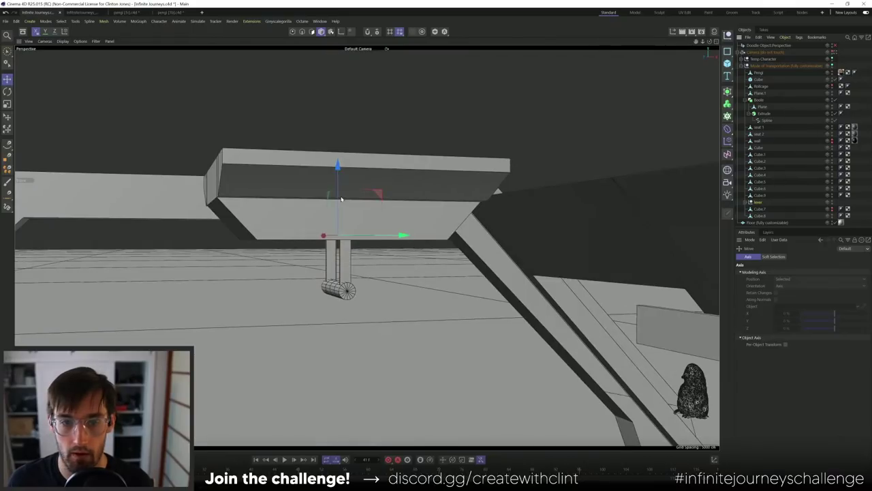
left_click_drag(341, 198, 386, 202, "alt")
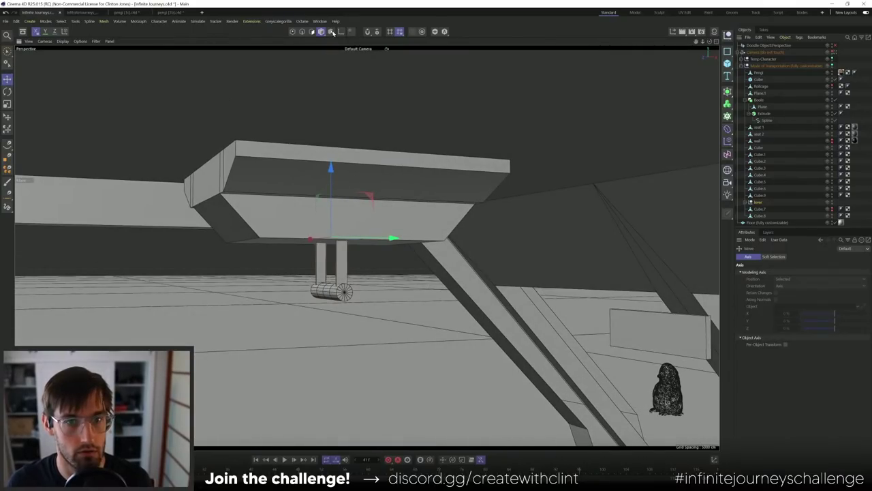
key("9")
left_click(413, 190)
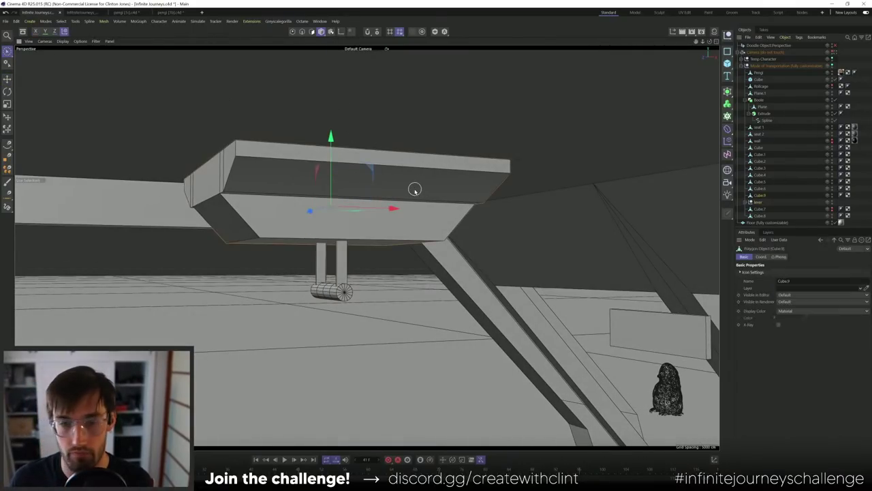
left_click(343, 242, "shift")
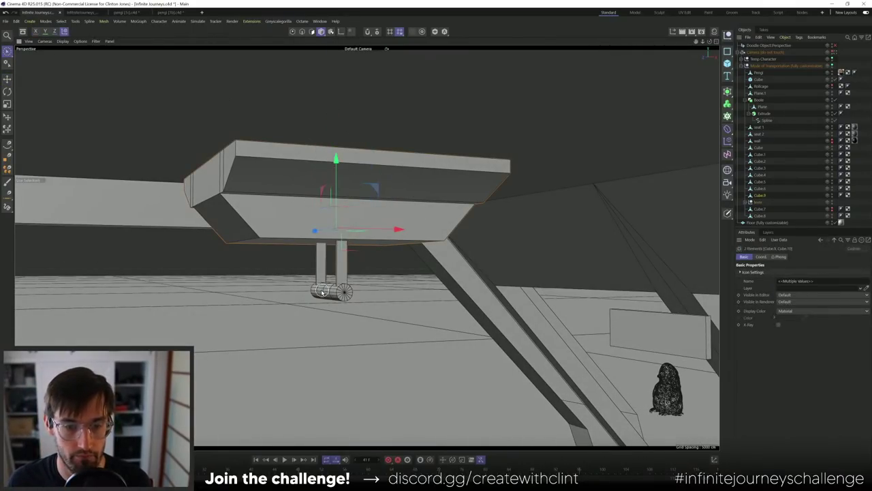
left_click(753, 203)
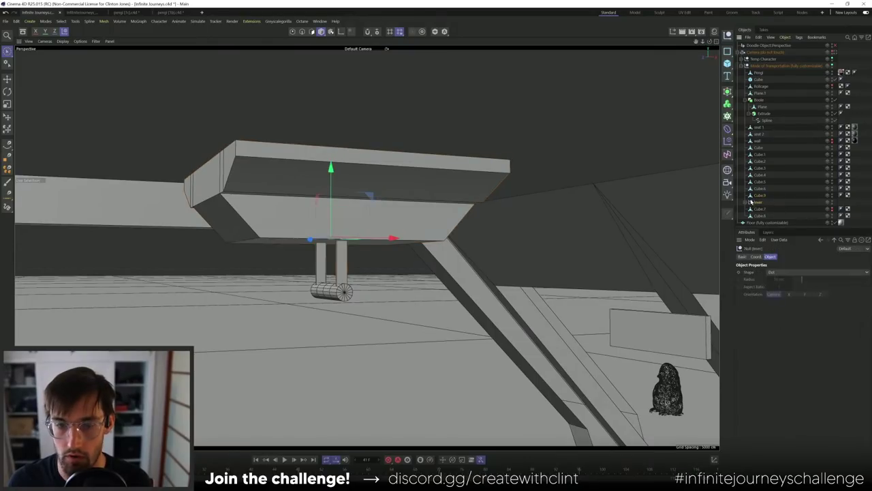
left_click(405, 204, "shift")
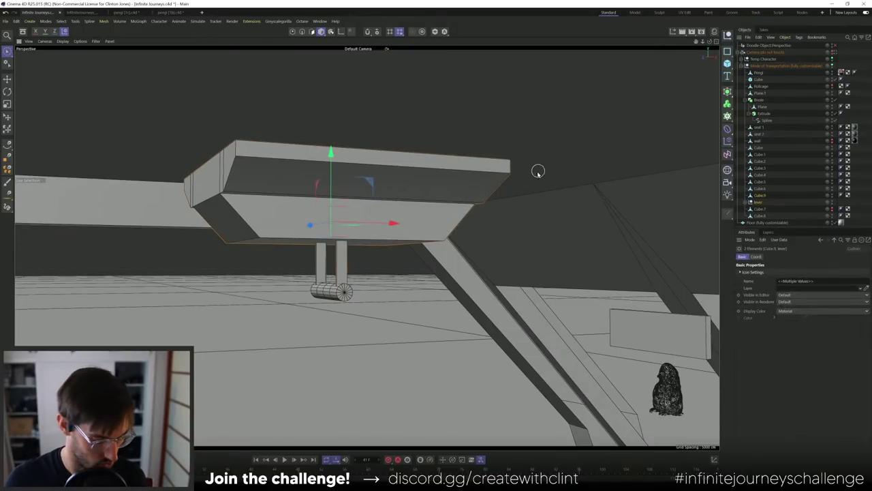
key("alt+g")
double_click(758, 196)
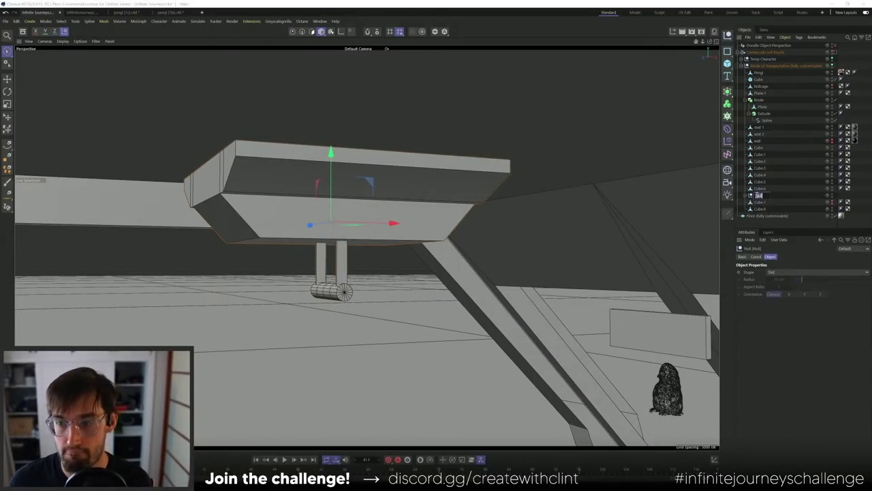
type("Top console")
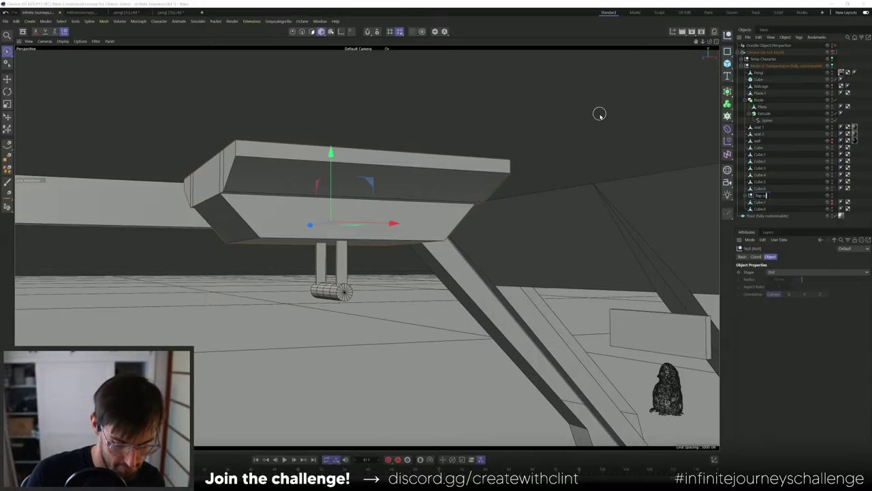
key("Return")
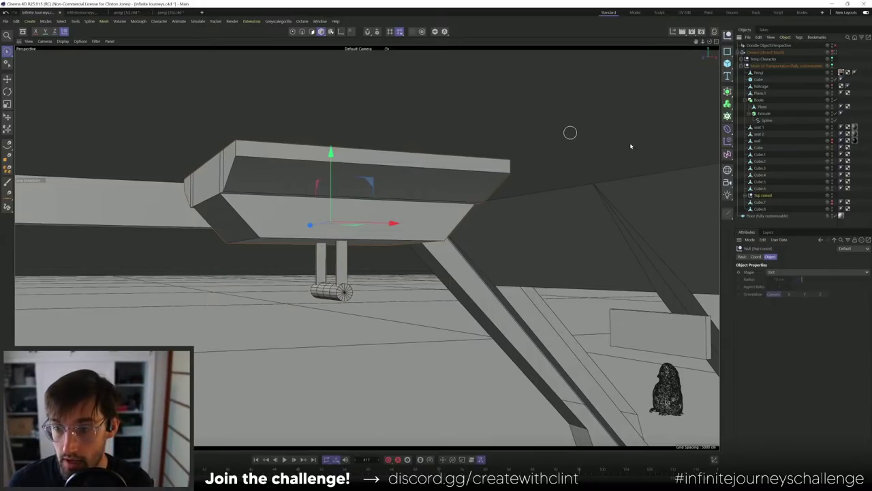
- Lower the Top console group slightly along Y
left_click(330, 193)
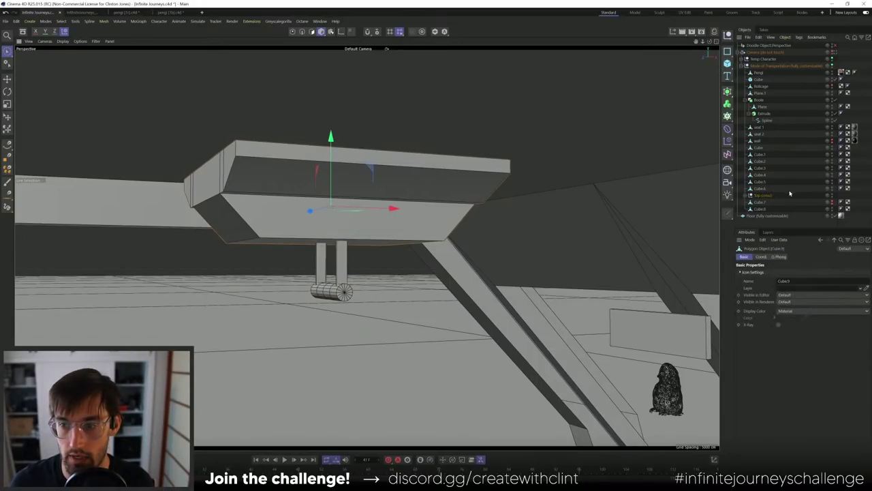
left_click(767, 196)
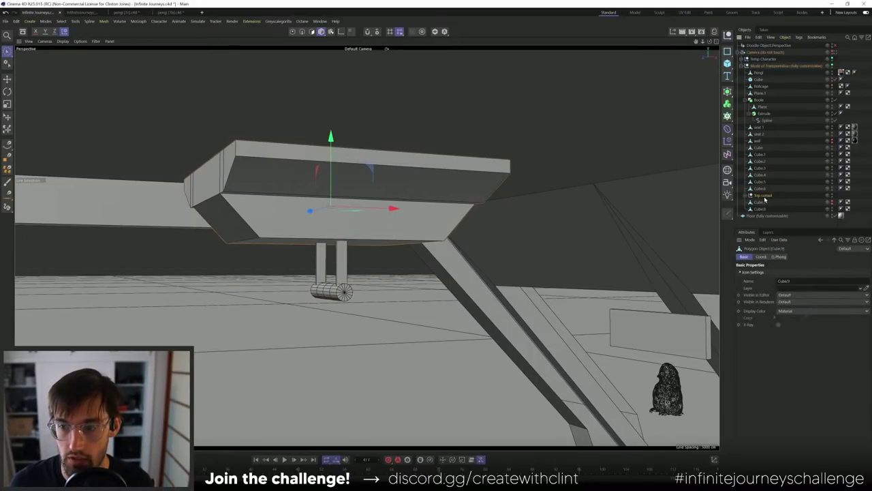
left_click_drag(330, 164, 331, 216)
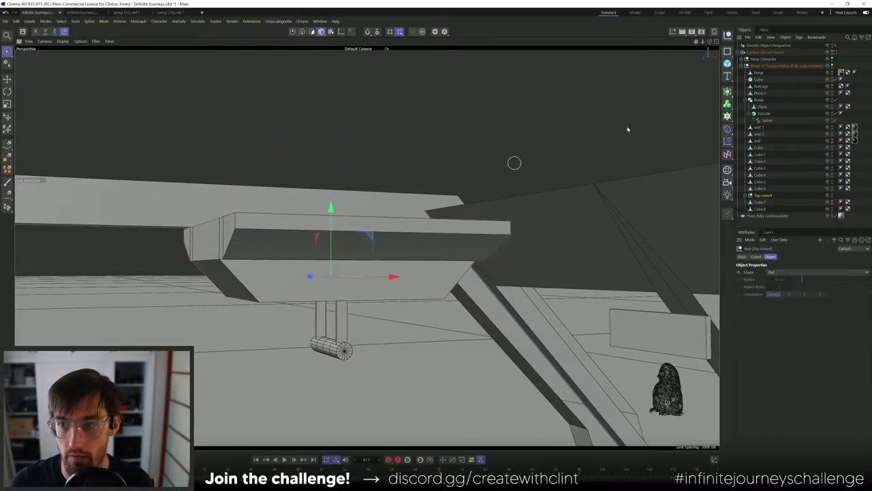
- From the pilot camera, raise the Top console to the ceiling (P.Y 94.544 cm) and push it back
left_click(834, 53)
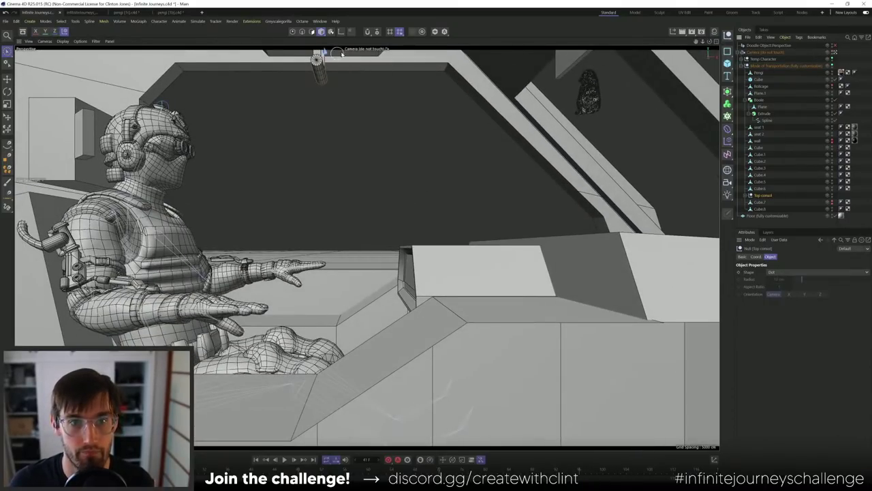
left_click(755, 256)
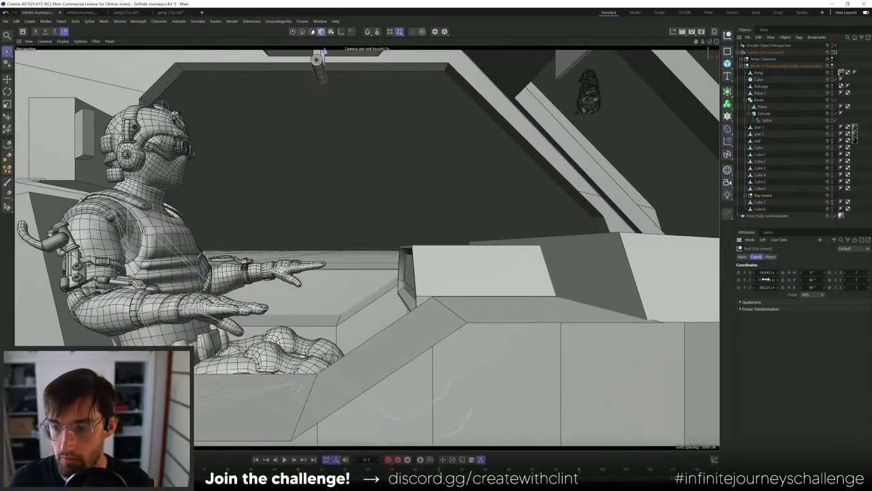
mouse_move(766, 279)
left_mouse_down()
mouse_move(752, 280)
mouse_move(767, 277)
left_mouse_up()
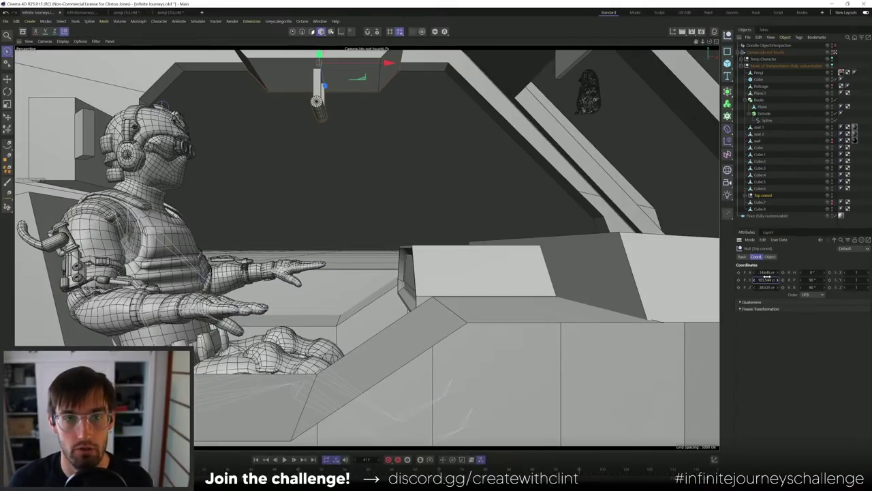
left_click_drag(325, 86, 315, 57)
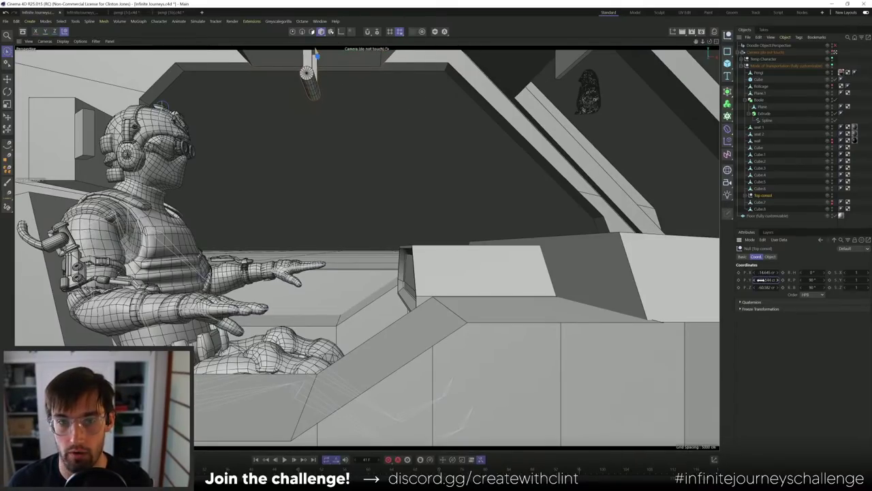
left_click_drag(758, 280, 768, 280)
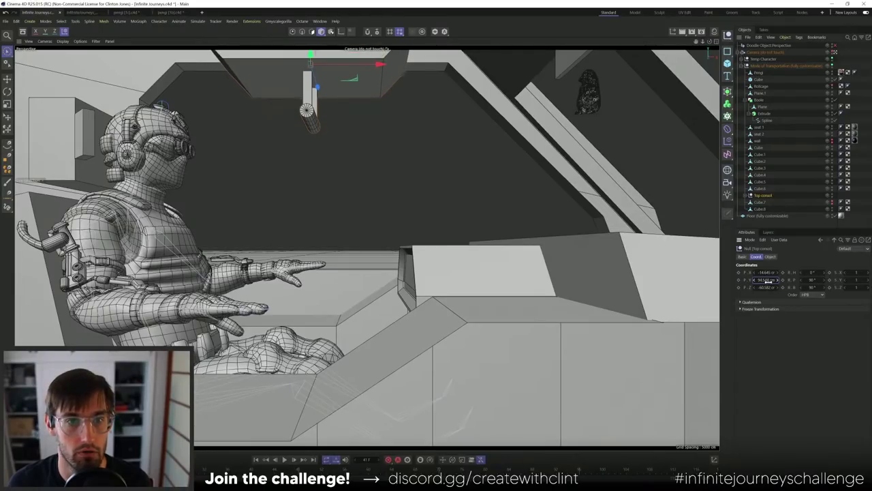
left_click(834, 53)
left_click_drag(329, 237, 701, 128, "alt")
- Extrude the top face of the console's Cube.9 upward by 38.4 cm toward the ceiling
left_click(746, 196)
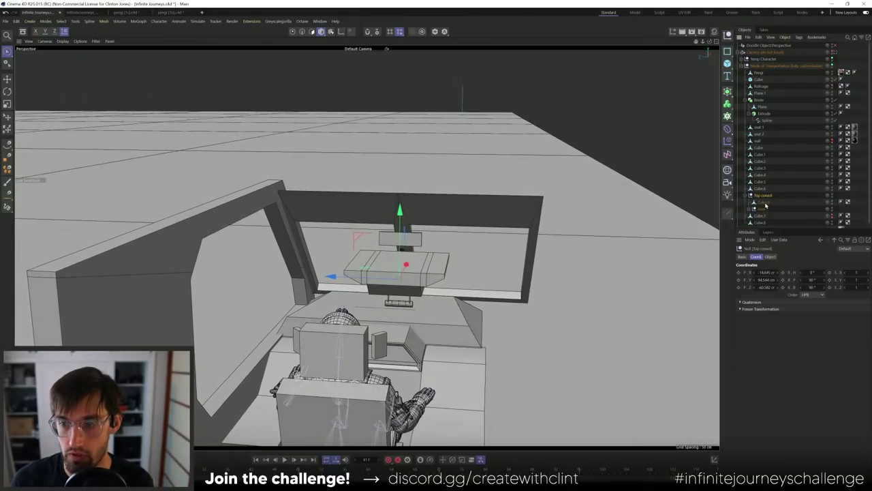
left_click(764, 202)
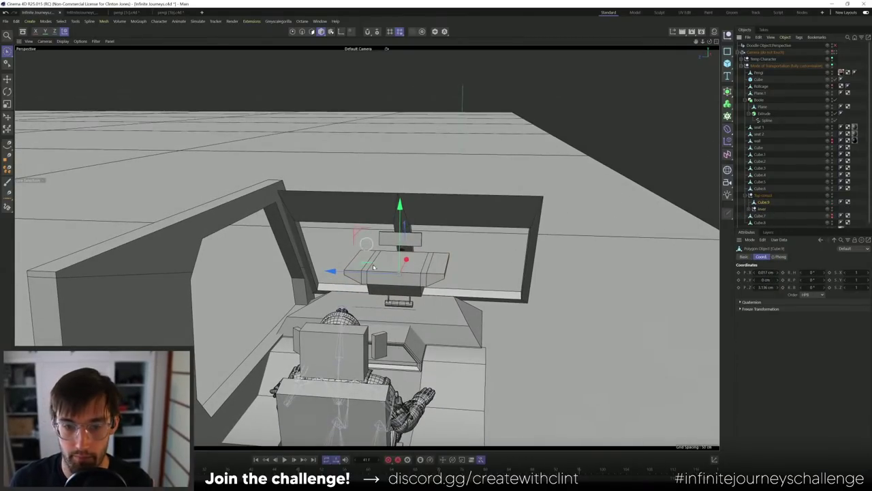
left_click_drag(373, 267, 355, 161, "alt")
left_click(312, 31)
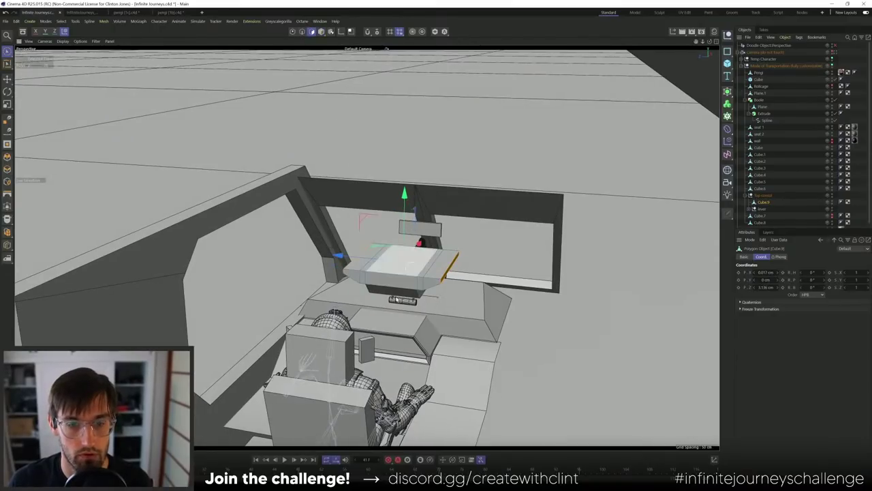
left_click(385, 257)
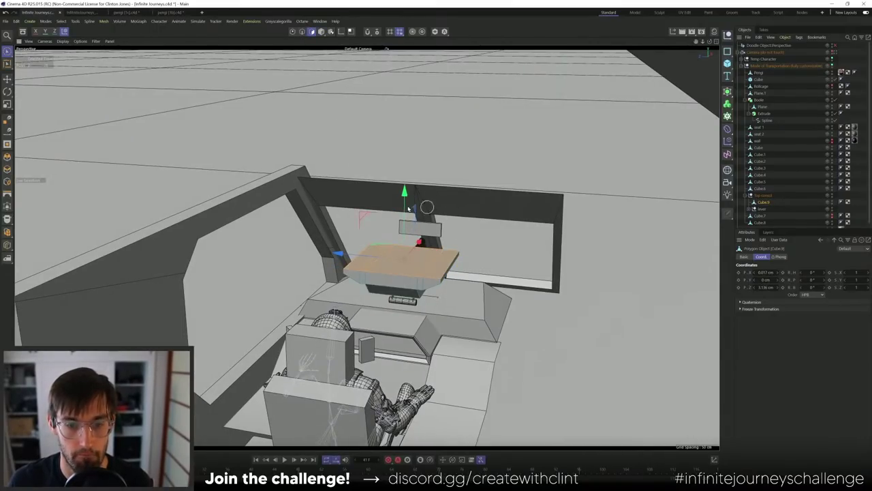
key("d")
left_click_drag(363, 227, 411, 189, "alt")
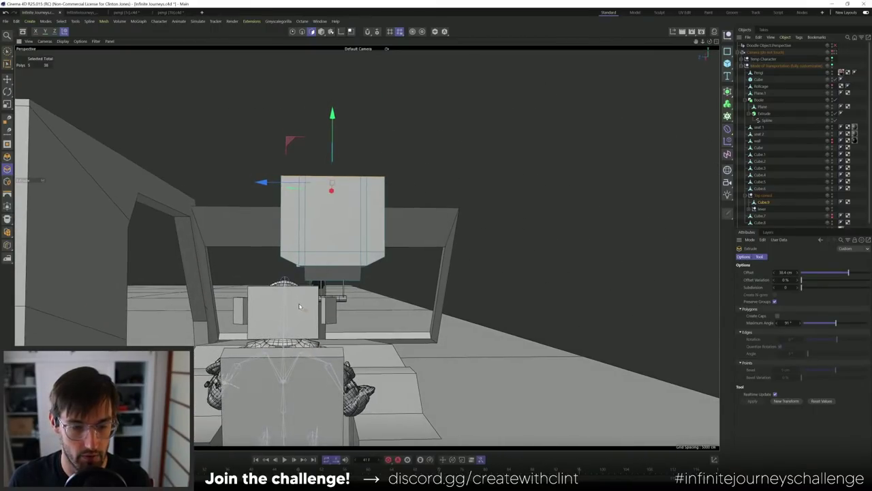
- Orbit around the console to inspect the extrusion, then view through the pilot camera
left_click_drag(287, 302, 326, 300, "alt")
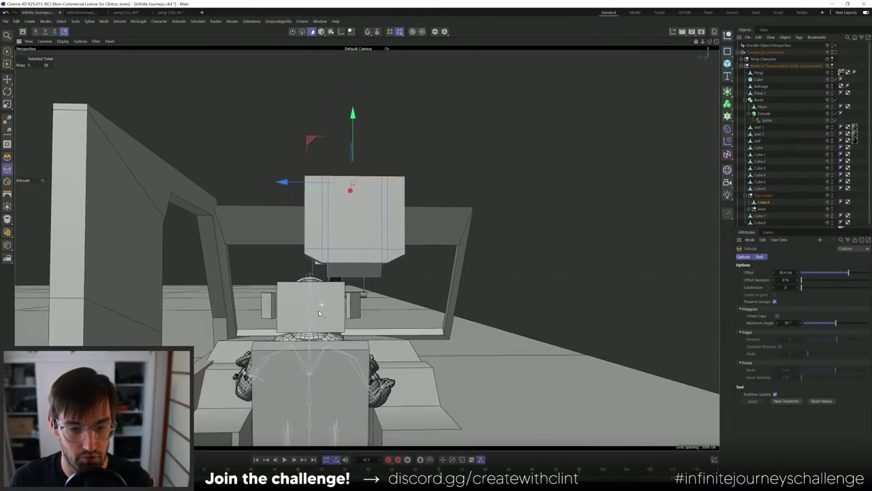
scroll(320, 310, "up", 4)
scroll(473, 140, "up", 6)
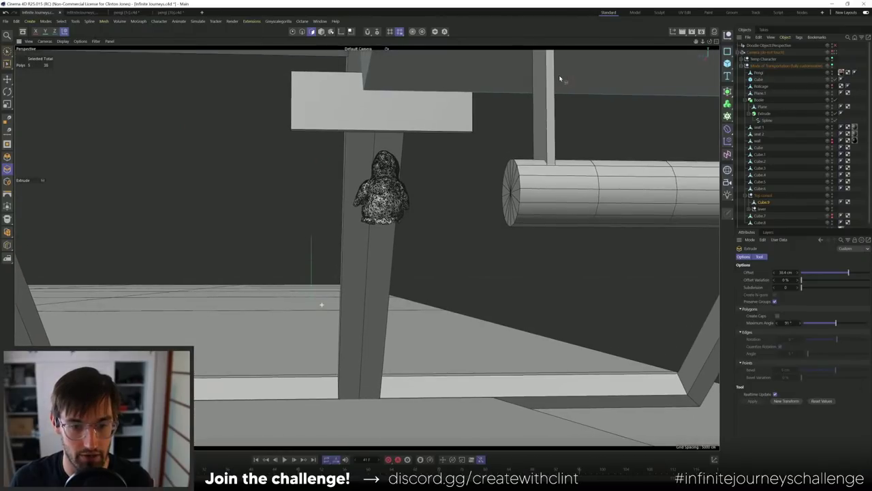
scroll(545, 89, "up", 5)
scroll(541, 95, "down", 2)
left_click_drag(541, 97, 485, 188, "alt")
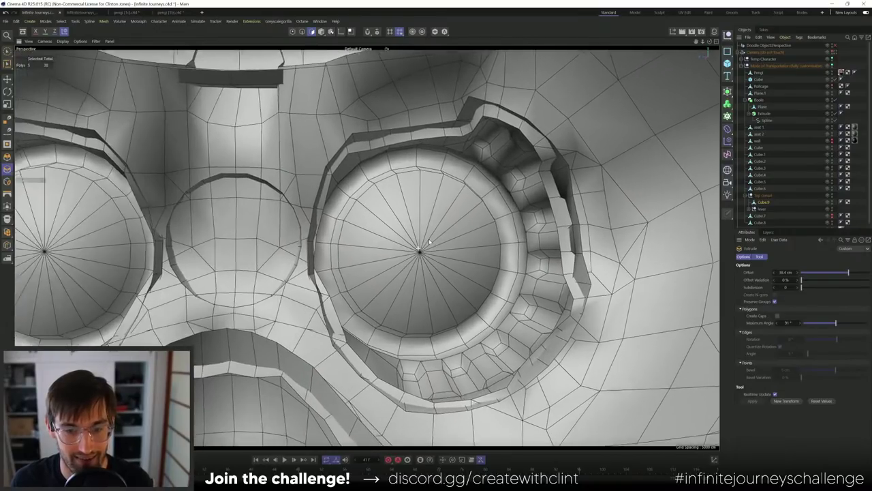
scroll(485, 188, "up", 5)
key("ctrl+shift+z")
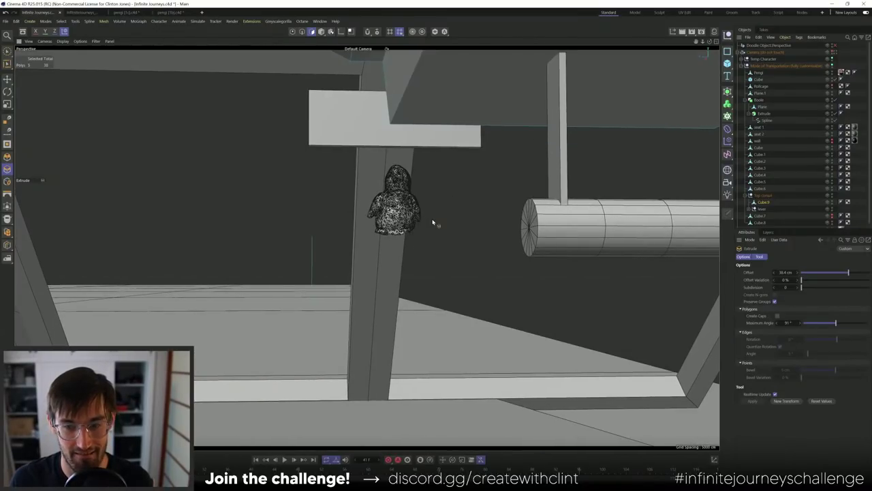
left_click_drag(359, 250, 395, 240, "alt")
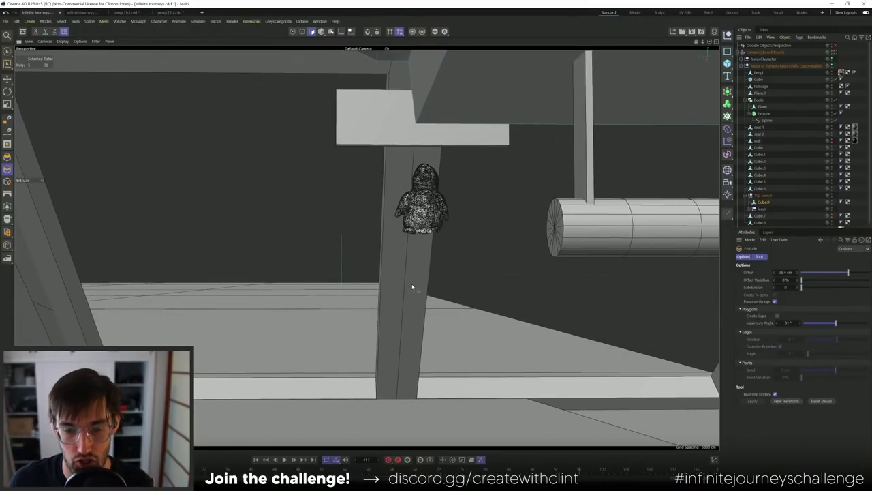
mouse_move(413, 288)
left_mouse_down("alt")
mouse_move(397, 289)
mouse_move(410, 259)
mouse_move(416, 276)
left_mouse_up("alt")
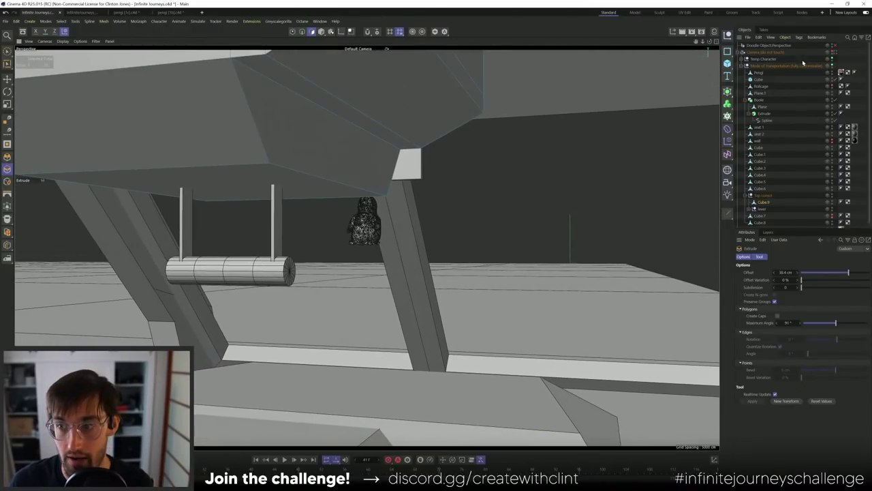
left_click(834, 53)
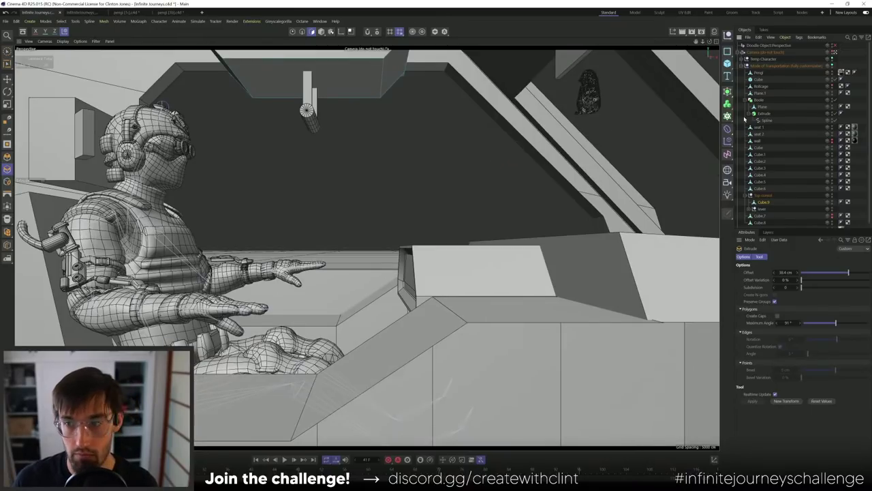
- Shift the Top console toward the centre and tilt its lever to a -42.292° pitch
left_click(760, 196)
left_click_drag(386, 63, 435, 65)
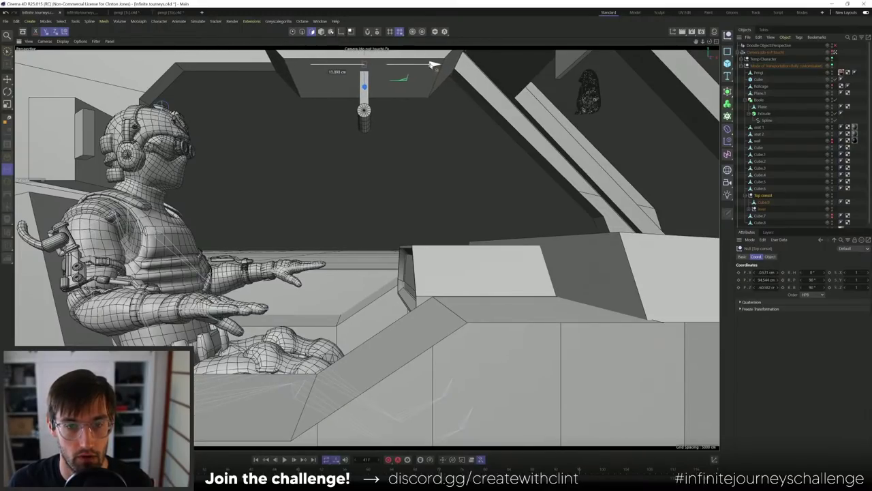
key("r")
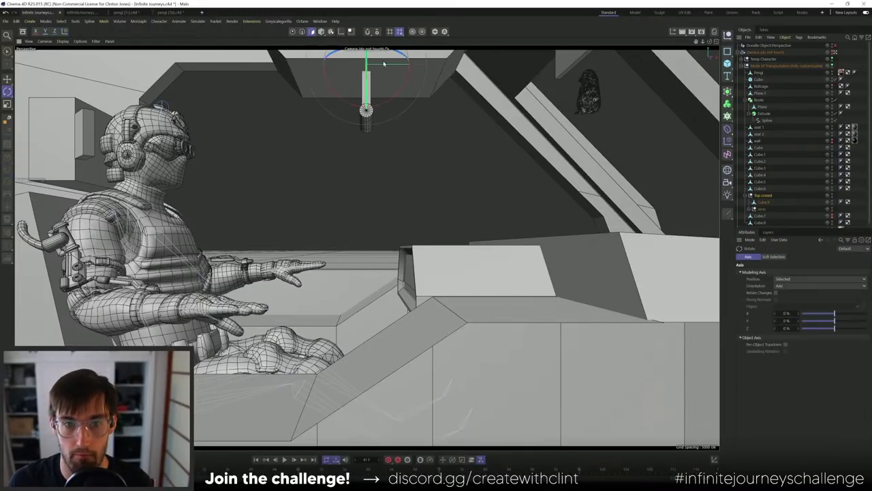
left_click_drag(386, 100, 378, 95)
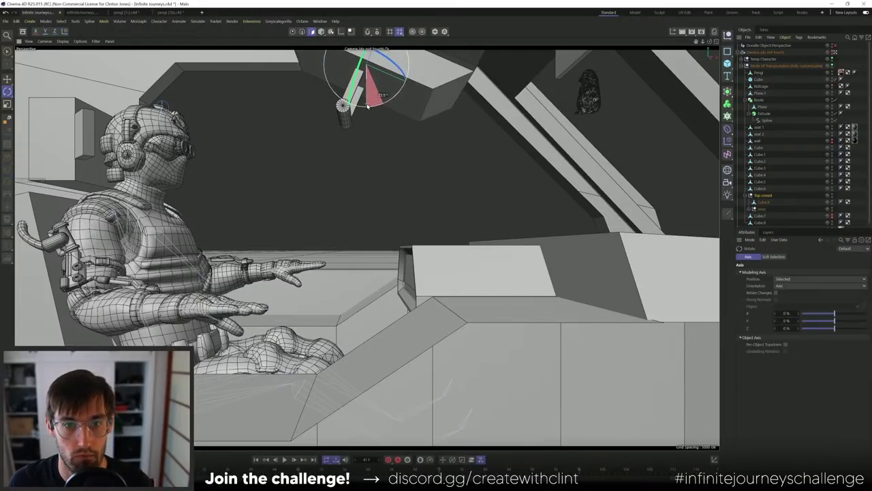
left_click(762, 209)
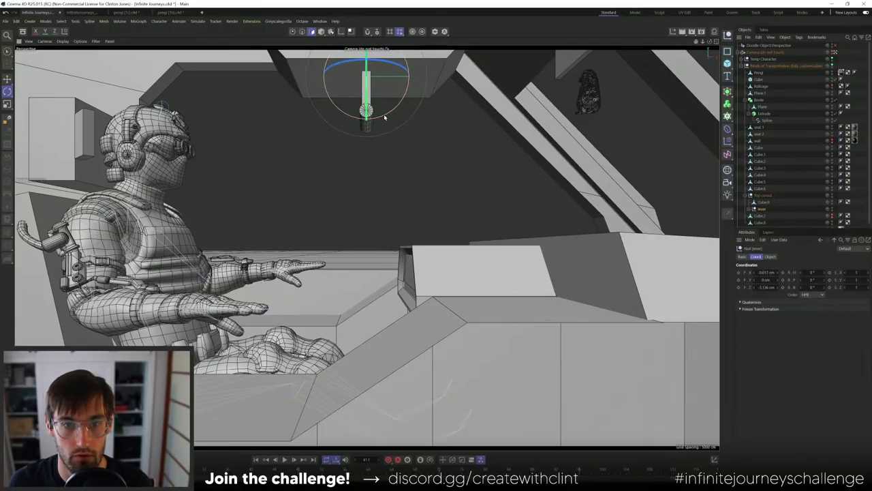
left_click_drag(380, 111, 420, 101)
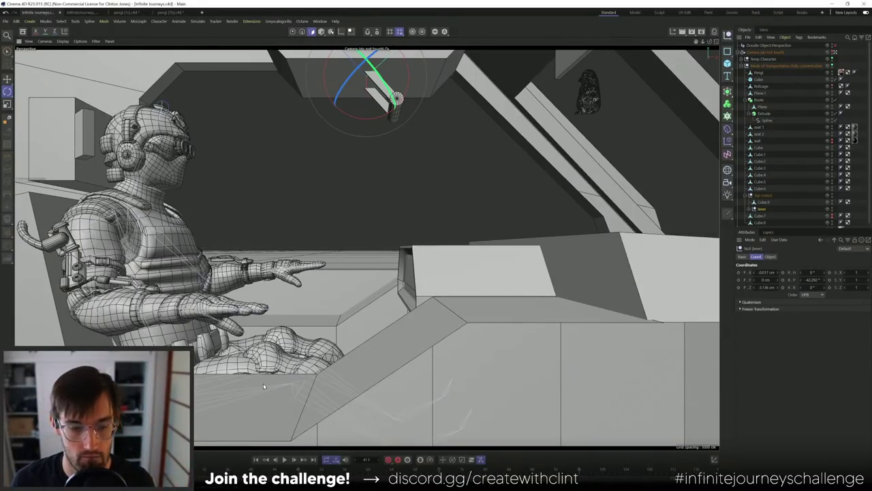
left_click(760, 210)
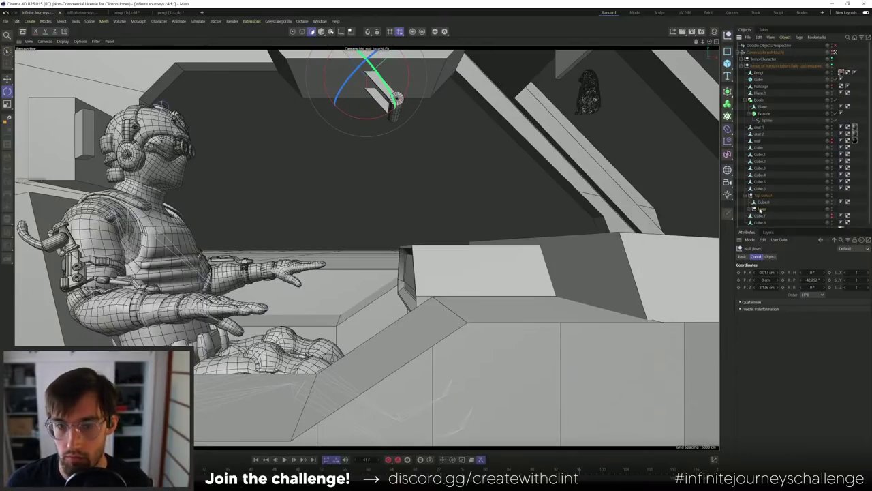
key("e")
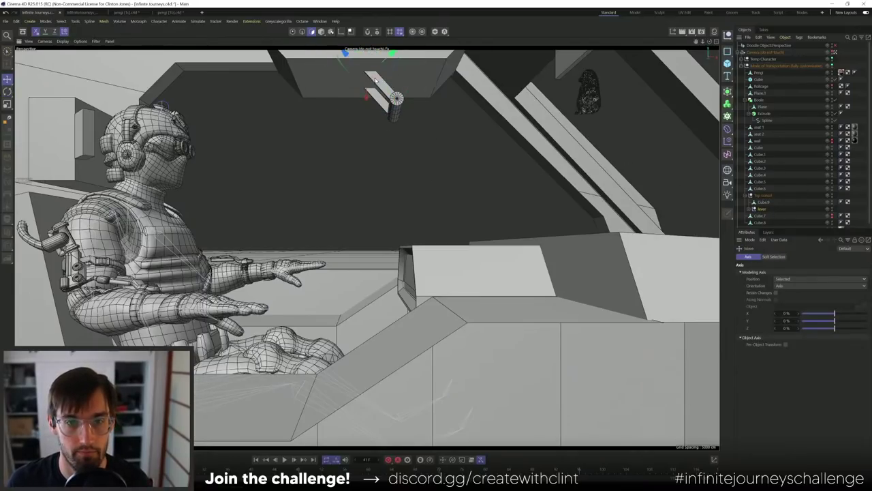
- Place a copy of the lever down by the seat, adjust its pitch, and lower it further
left_click_drag(370, 58, 237, 307, "ctrl")
key("r")
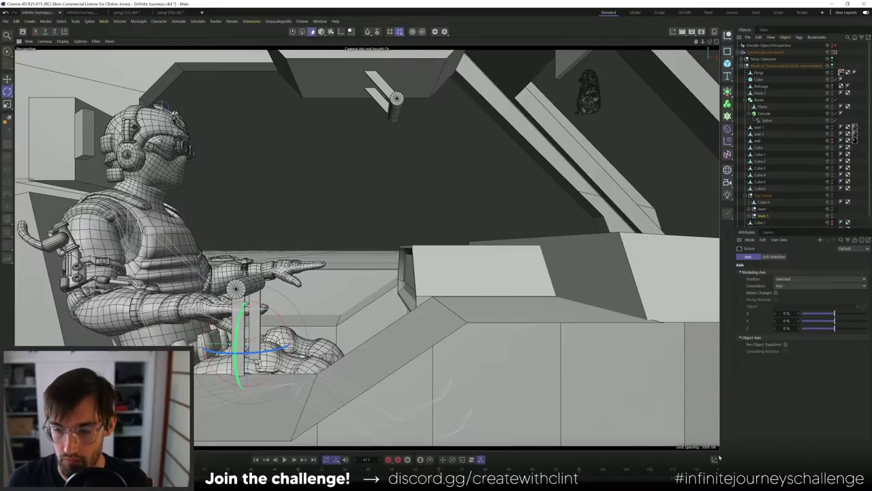
left_click(715, 459)
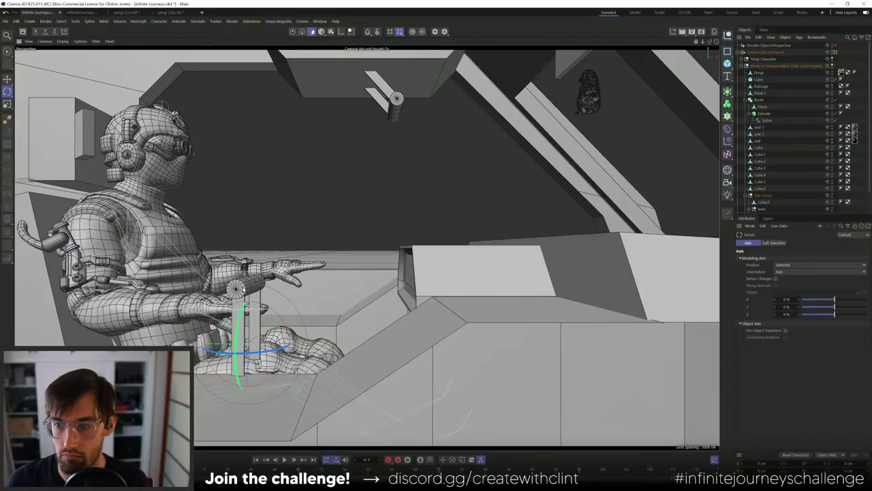
scroll(870, 118, "down", 2)
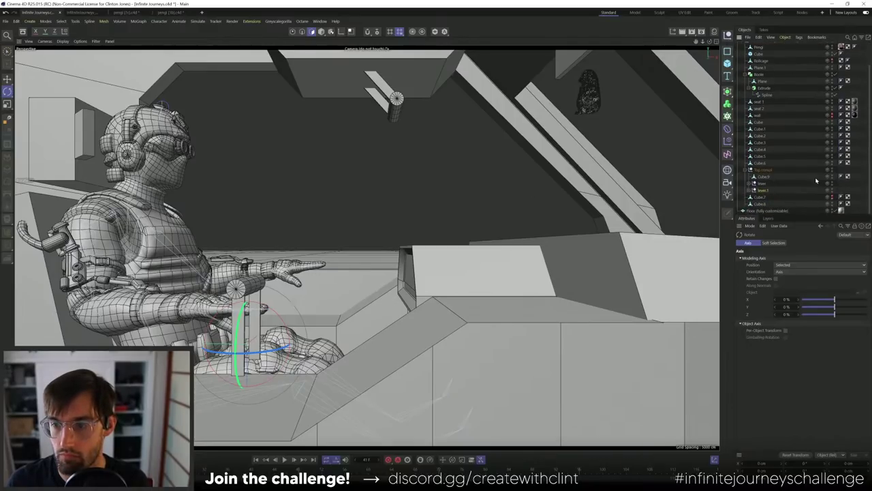
left_click(763, 190)
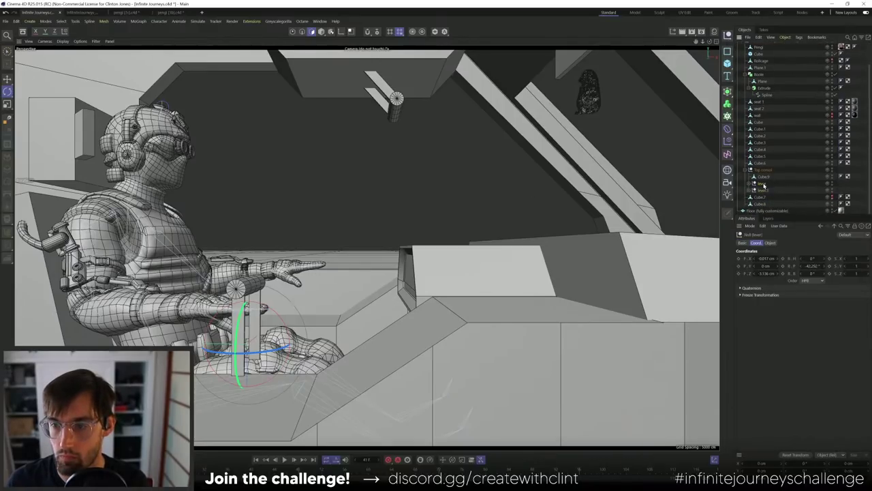
left_click(807, 266)
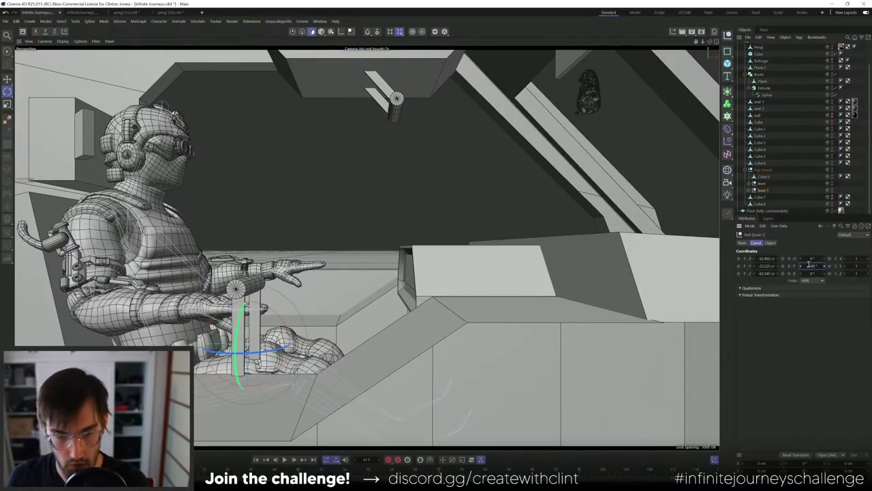
key("e")
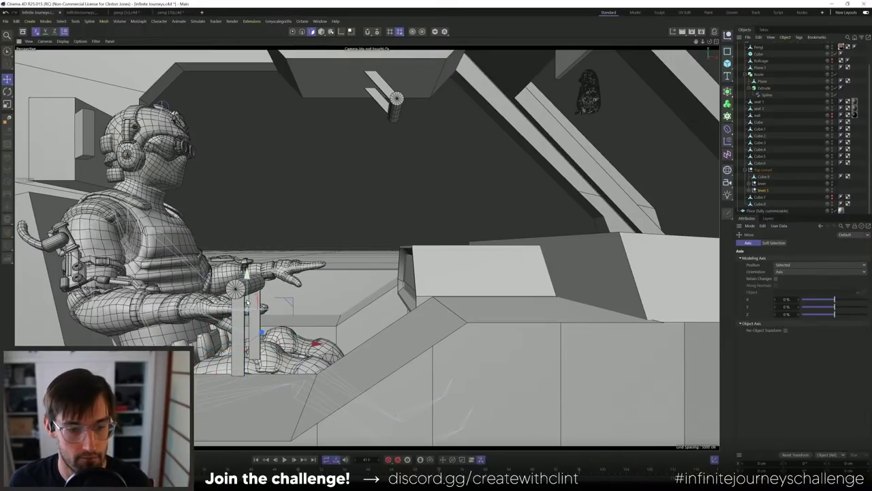
left_click_drag(248, 302, 260, 388)
key("r")
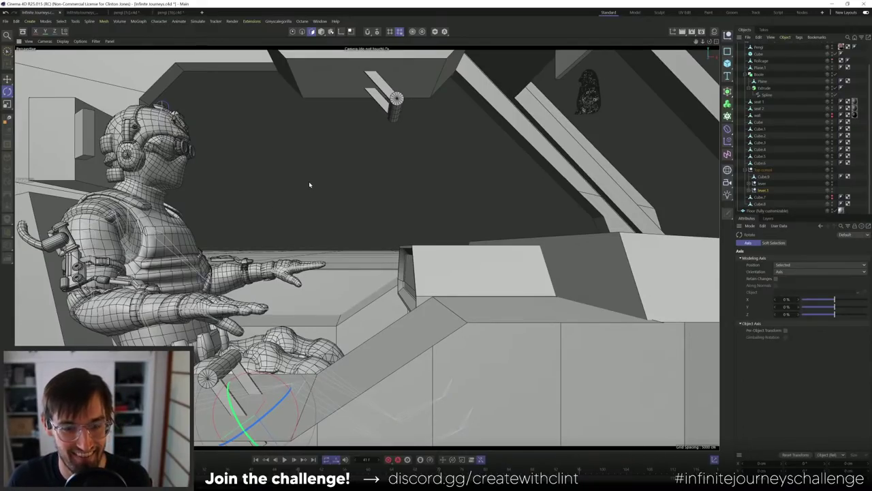
- Move the tilted lever up so it sits right beside the pilot's hand
key("e")
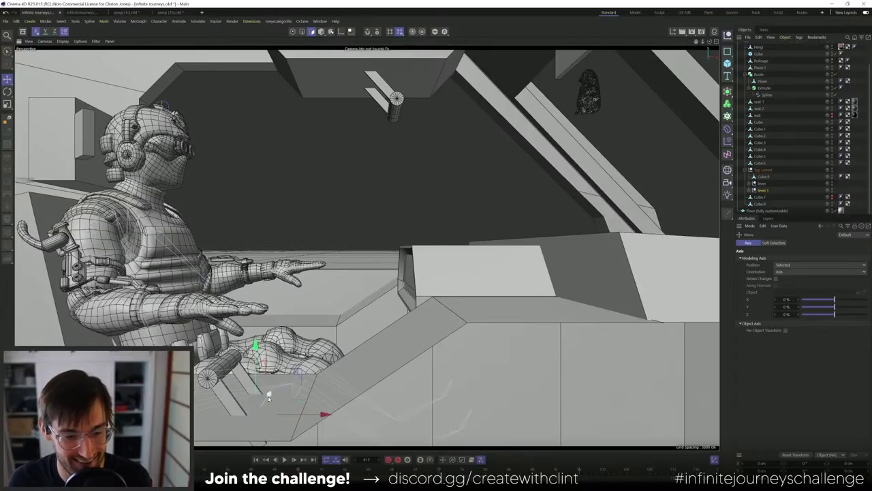
left_click_drag(265, 387, 309, 312)
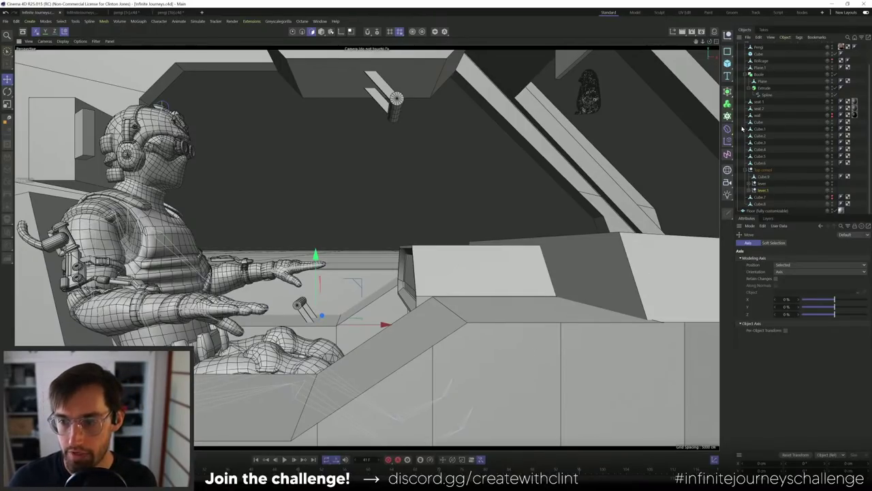
- Select the top and diagonal edges of the ramp Cube.5 and lower them slightly
left_click(321, 32)
left_click(478, 307)
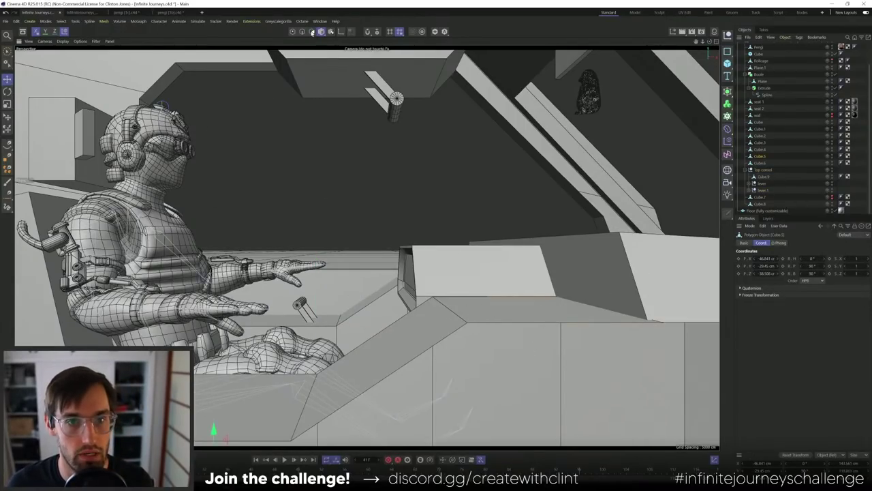
left_click(312, 31)
left_click(505, 321)
left_click(327, 417, "shift")
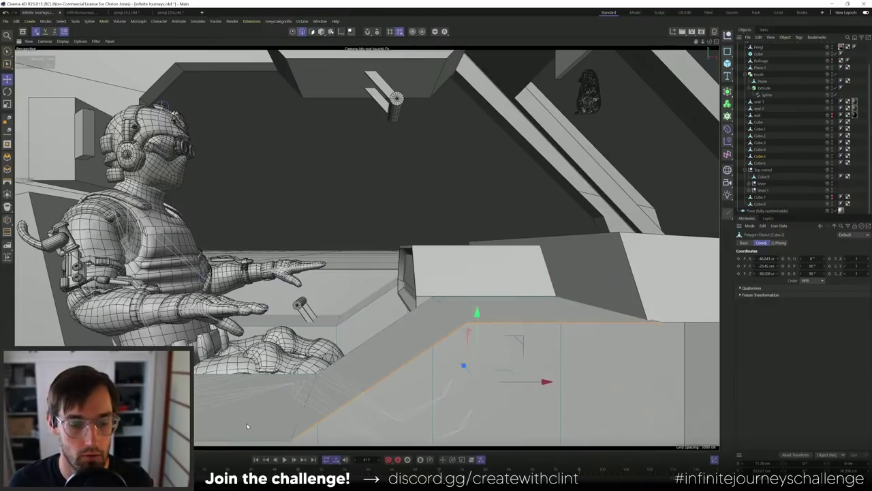
key("e")
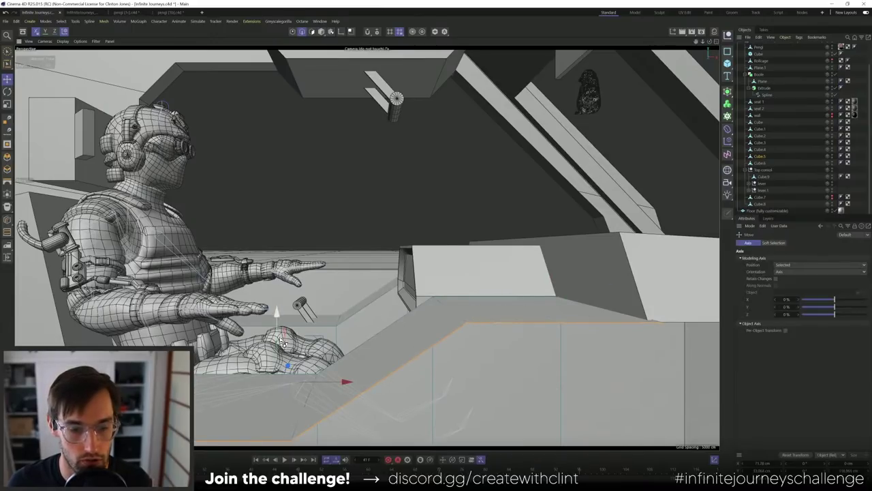
left_click_drag(277, 308, 282, 363)
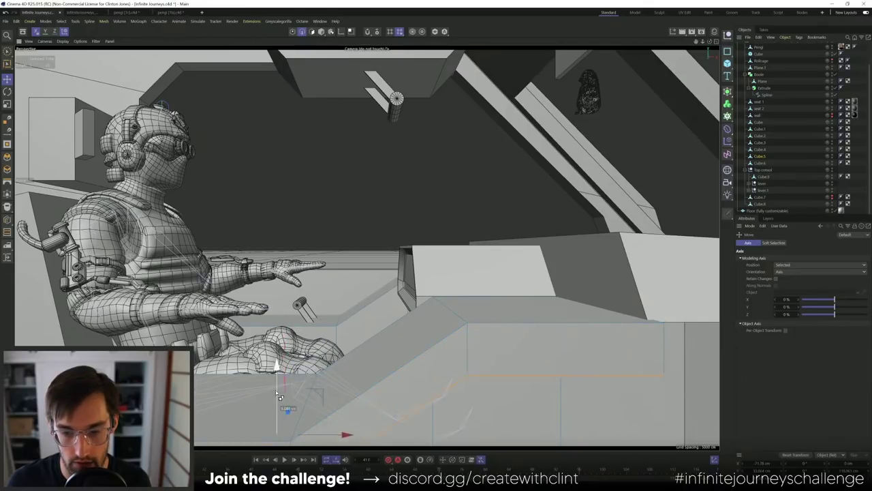
key("k")
key("l")
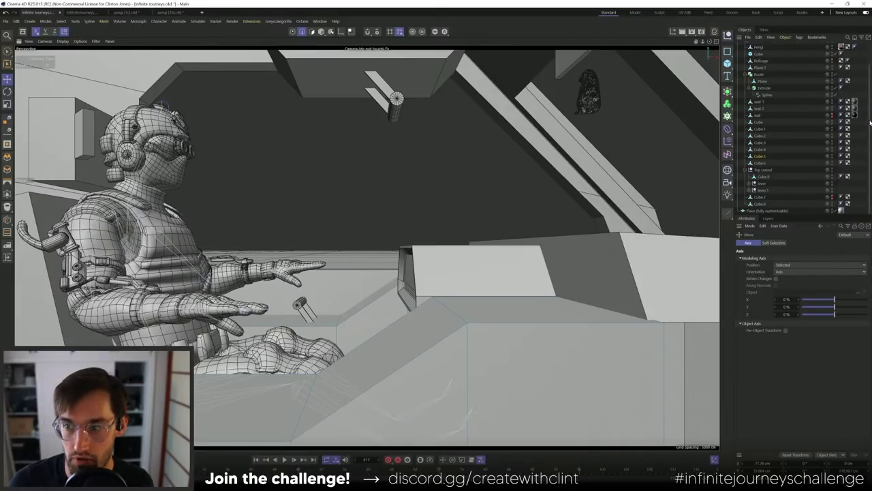
scroll(869, 121, "up", 2)
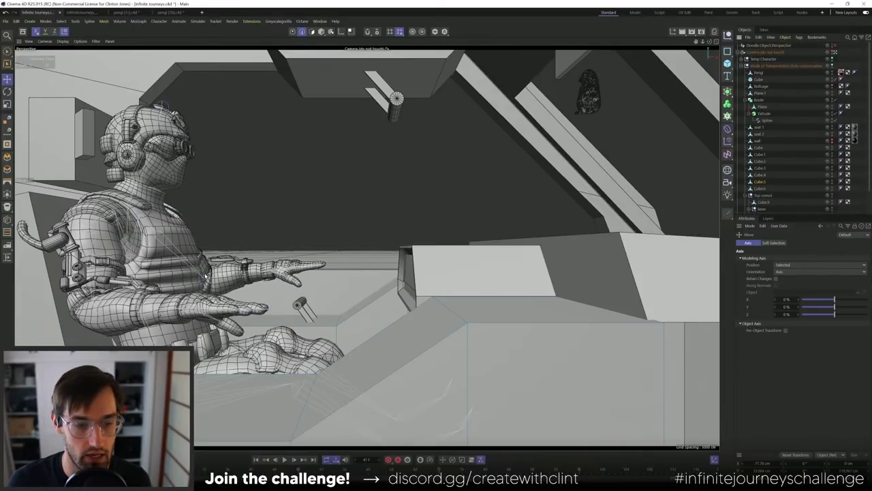
- Inspect the Temp Character hierarchy and select its mixamorig:Hips joint, then the Temp Character null
left_click(764, 59)
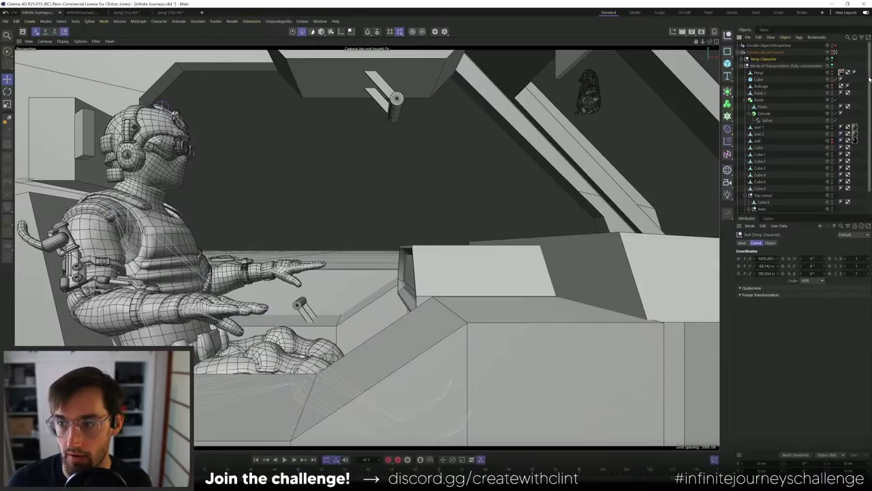
left_click(743, 66)
left_click(742, 67)
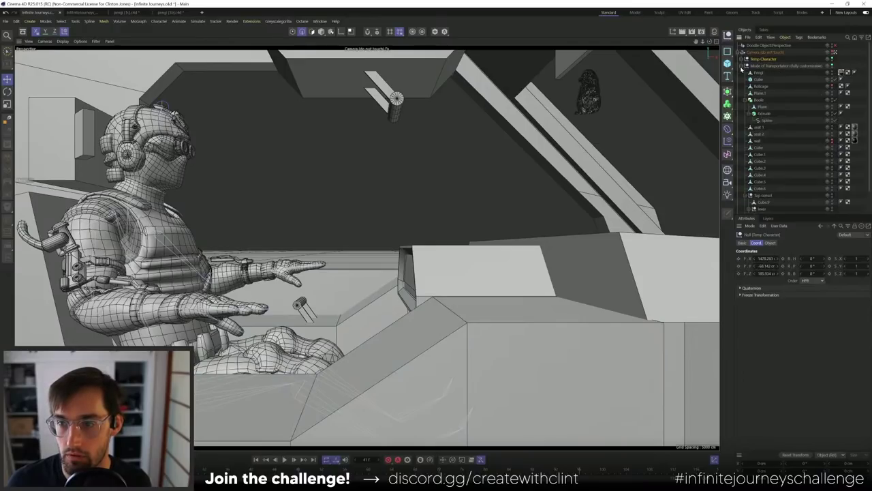
left_click(742, 66)
key("e")
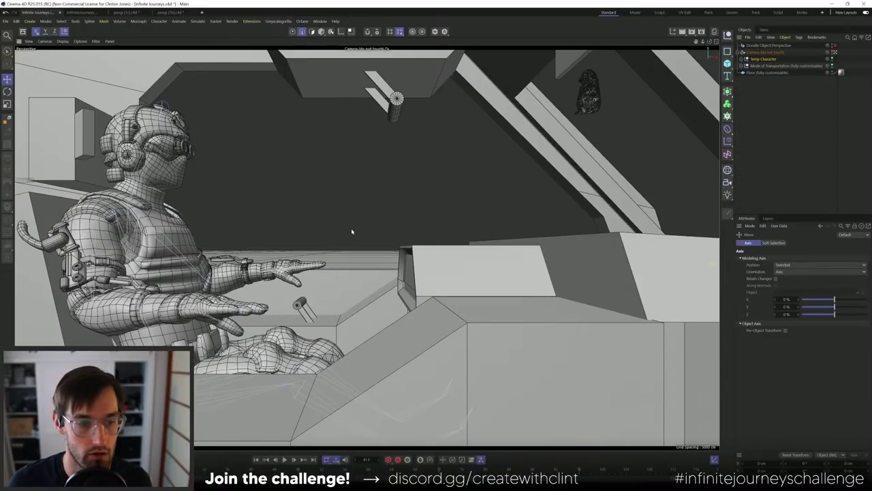
left_click(747, 59)
left_click(765, 65)
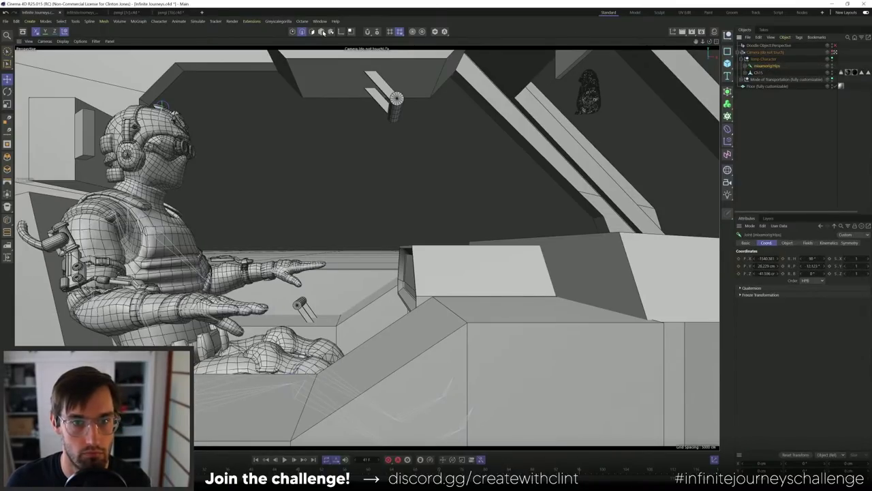
left_click(757, 60)
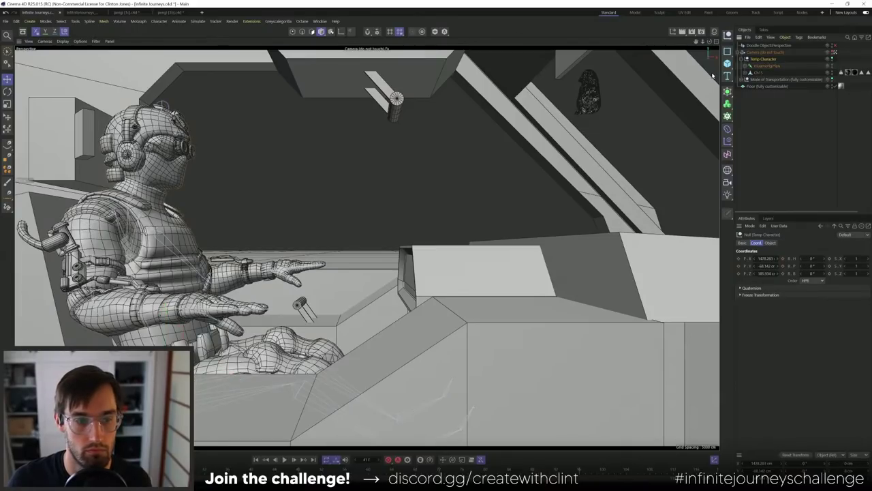
left_click(766, 66)
key("e")
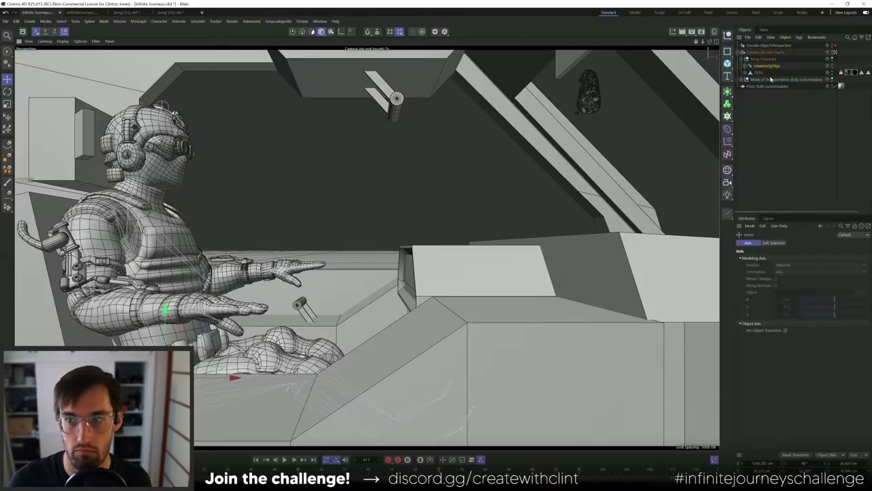
left_click(758, 60)
- Duplicate the Temp Character and place the copy under the camera
key("ctrl+c")
key("ctrl+v")
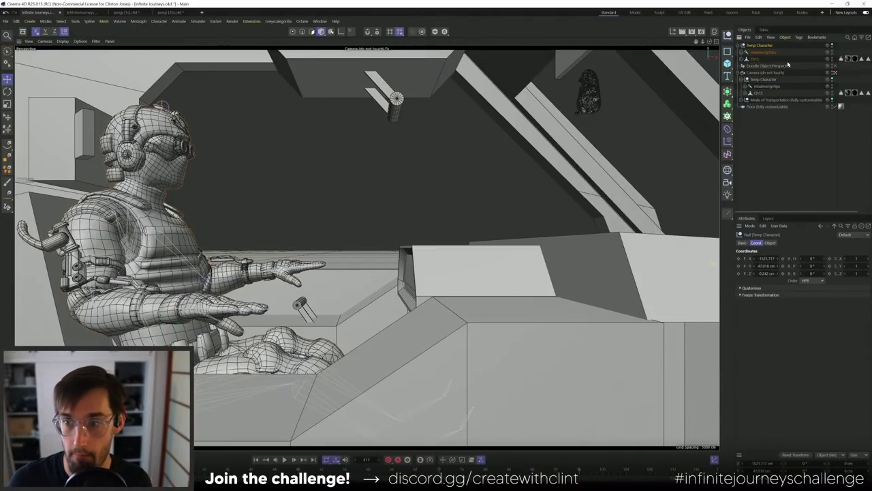
left_click_drag(757, 46, 763, 72)
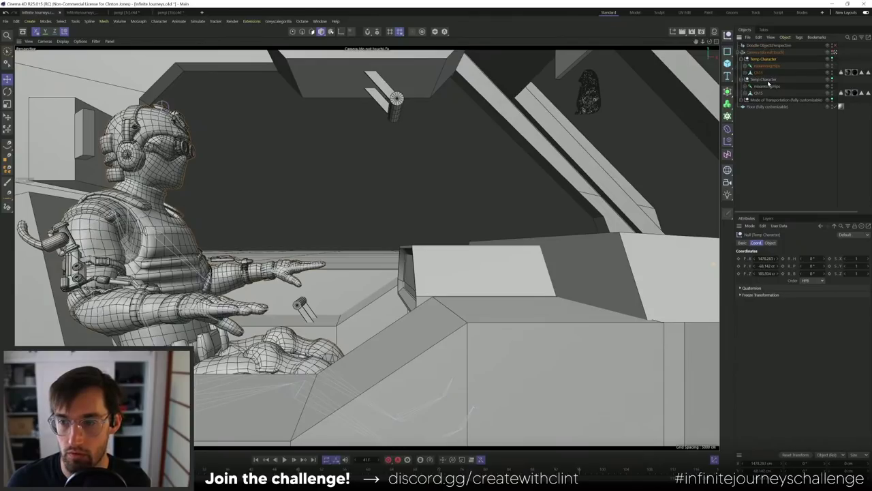
left_click(763, 66)
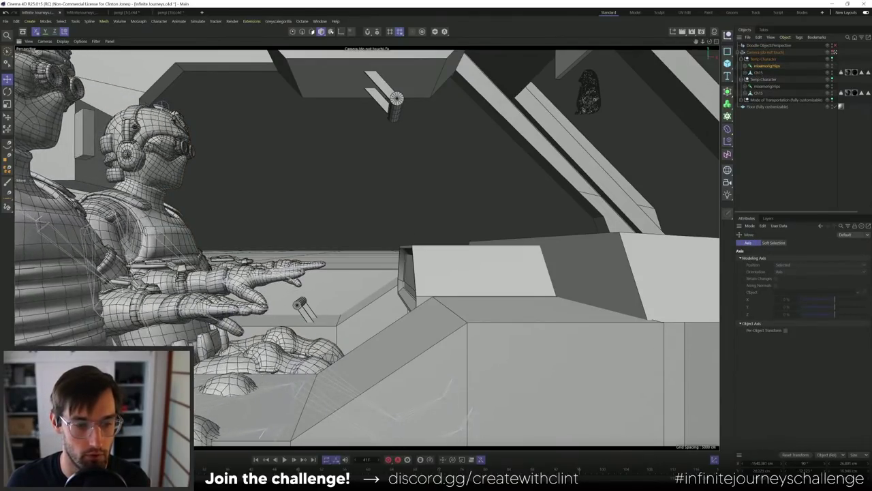
- In the editor camera, slide one character copy sideways, then select the duplicate Temp Character null
left_click(834, 53)
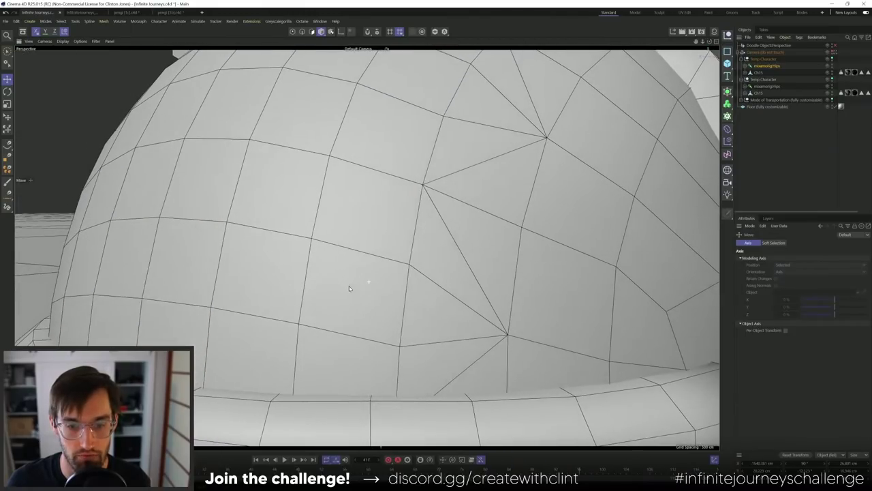
scroll(349, 288, "down", 5)
left_click_drag(349, 288, 366, 286, "alt")
scroll(247, 368, "down", 5)
scroll(247, 369, "down", 5)
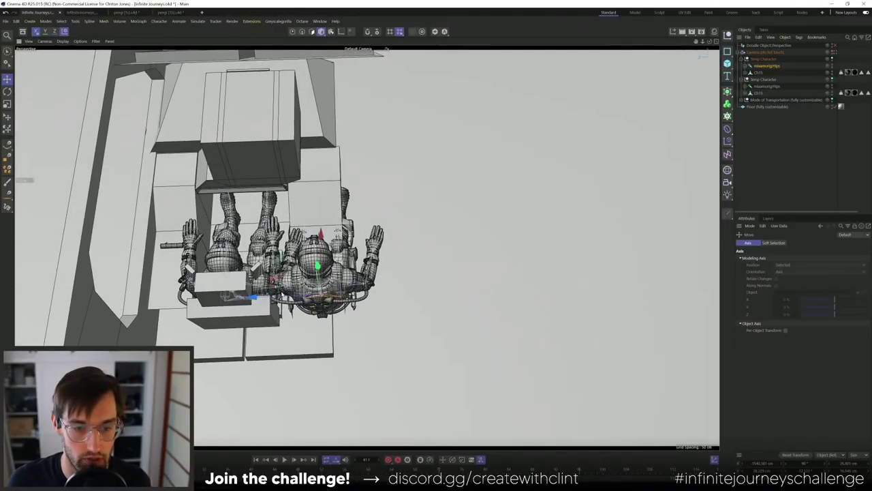
left_click_drag(283, 295, 599, 151)
left_click(834, 52)
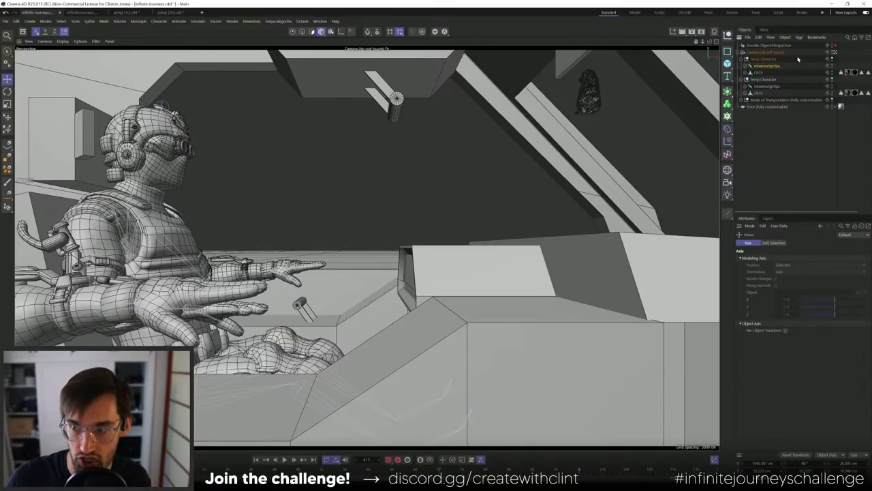
left_click(761, 60)
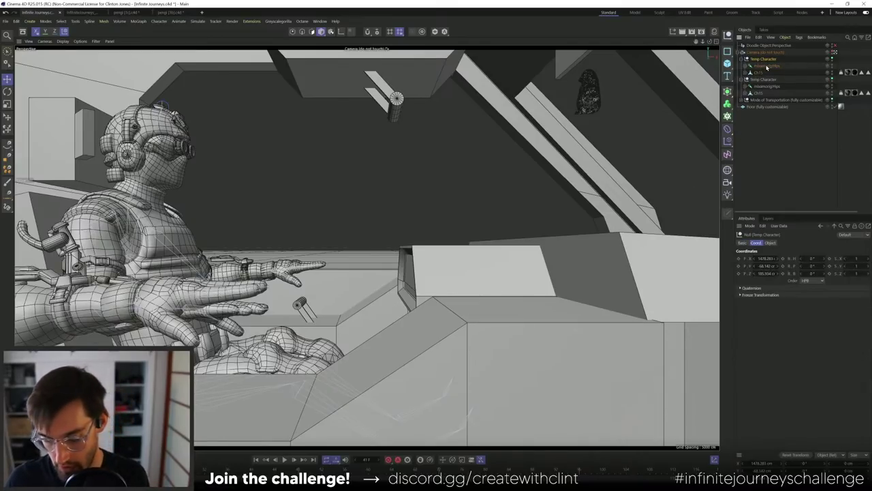
- Delete the selected duplicate Temp Character null
key("Delete")
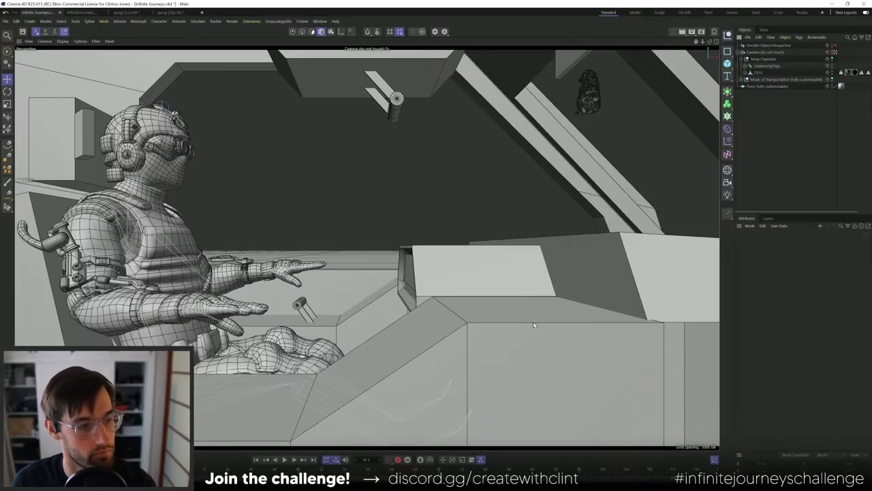
- Select the dashboard block in front of the pilot, undo its accidental scale, and zoom close to it
left_click(834, 53)
left_click_drag(259, 202, 313, 170, "alt")
left_click(6, 51)
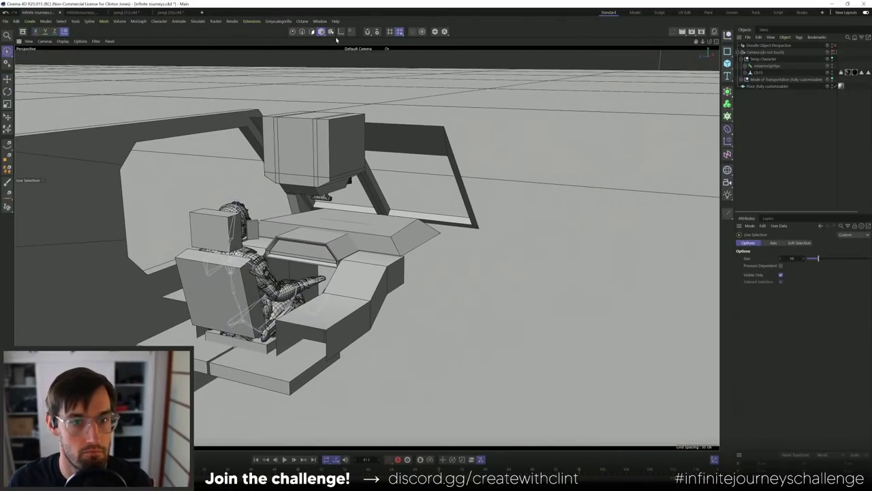
left_click_drag(348, 218, 346, 286, "alt")
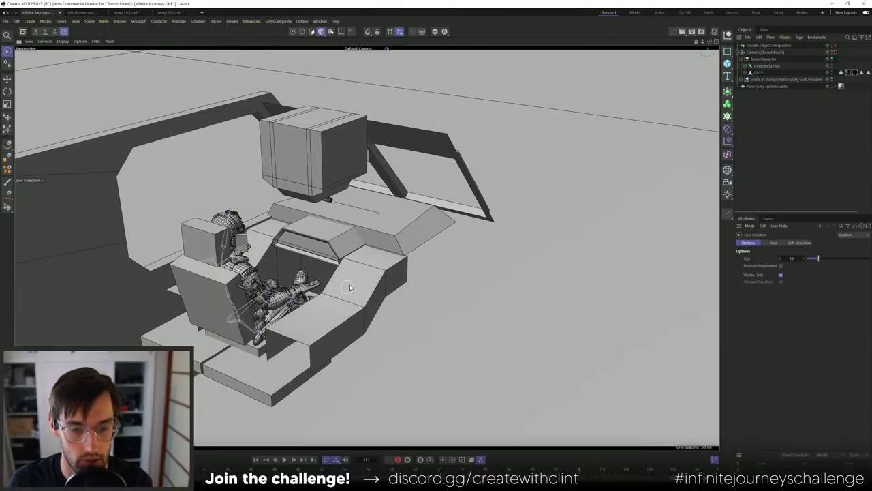
left_click(322, 237)
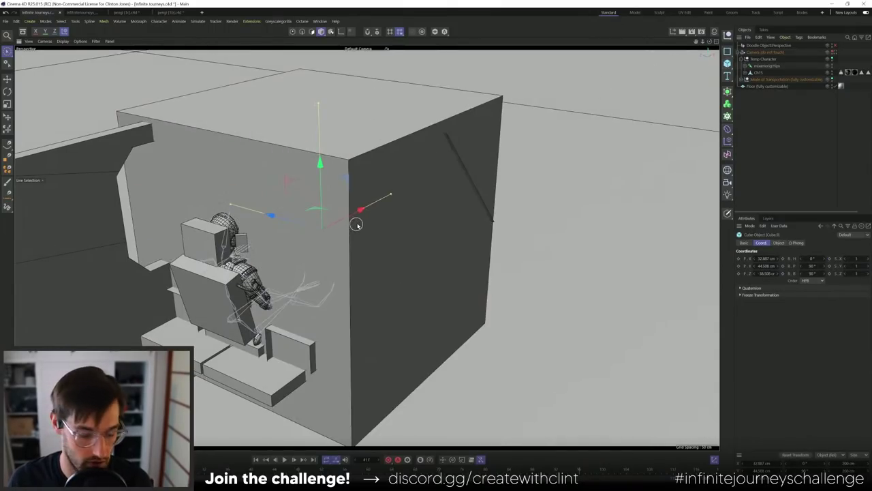
key("t")
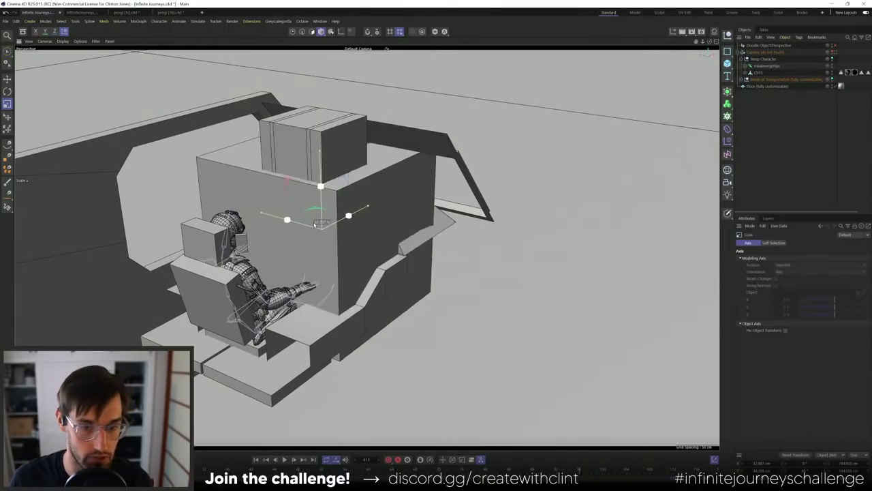
key("ctrl+z")
key("e")
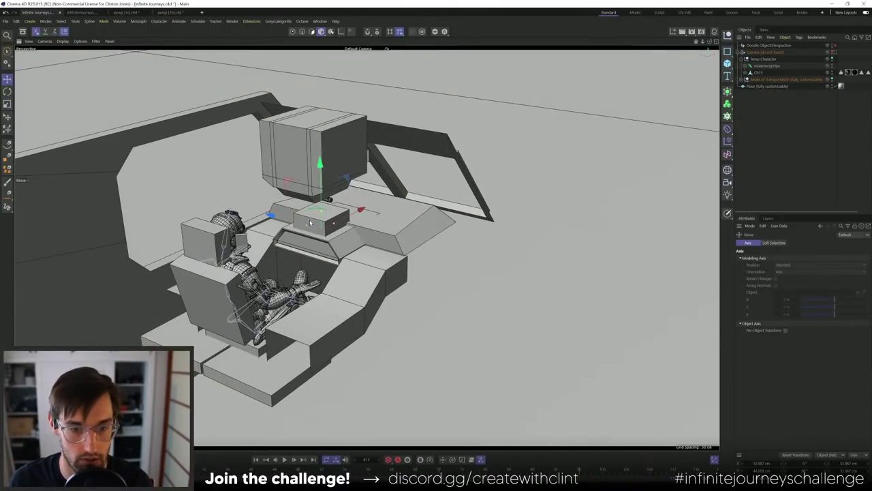
left_click_drag(335, 249, 400, 231, "alt")
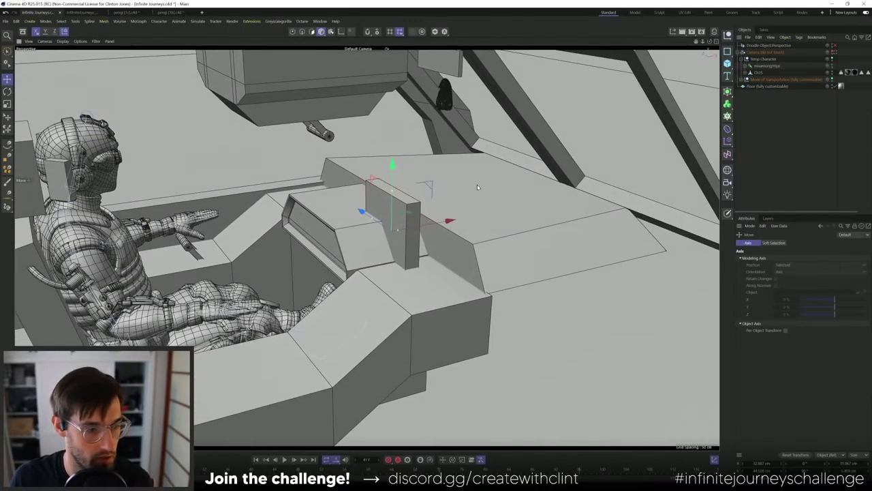
- Shrink the slab slightly and move it down and right onto the dashboard
key("t")
left_click_drag(485, 203, 452, 209)
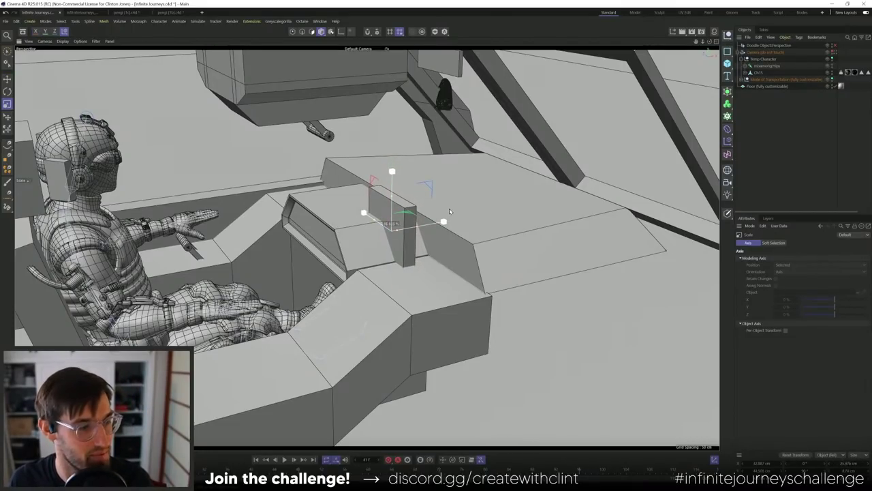
left_click_drag(453, 210, 455, 209)
key("e")
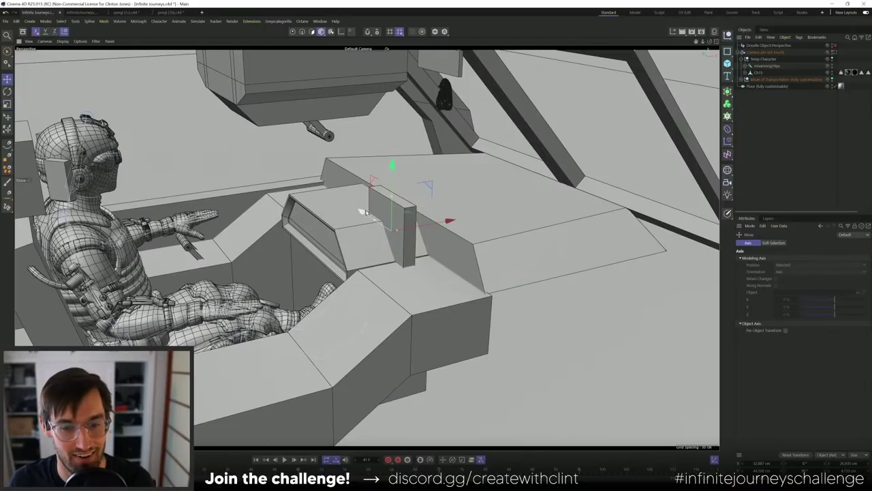
left_click_drag(361, 210, 428, 234)
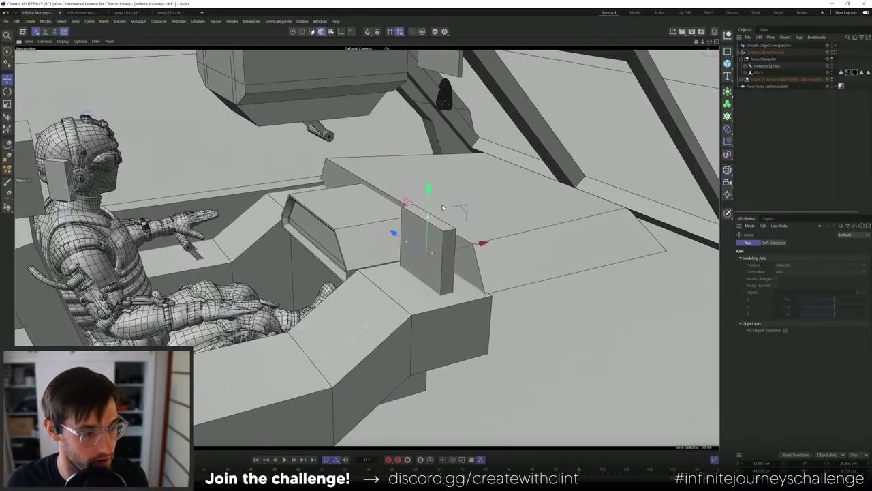
left_click_drag(469, 247, 455, 251)
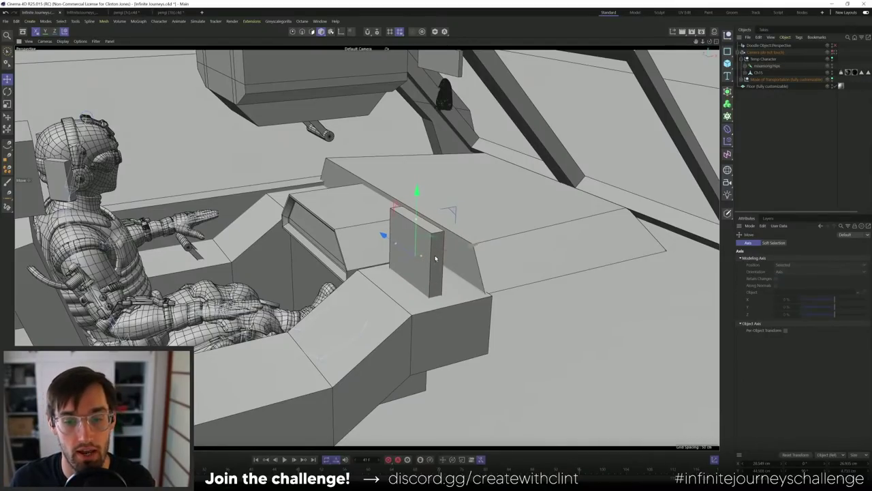
- Rotate the slab on its vertical axis, tilt it backwards, and settle it lower
key("r")
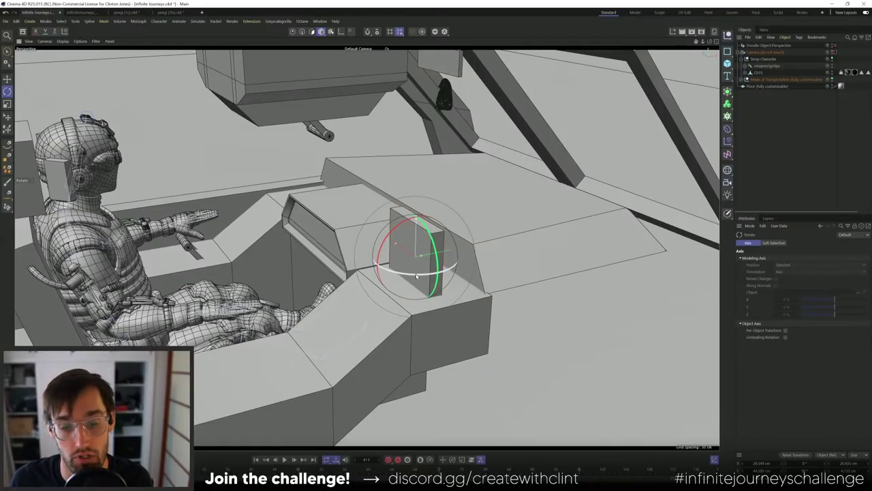
left_click_drag(417, 275, 370, 269)
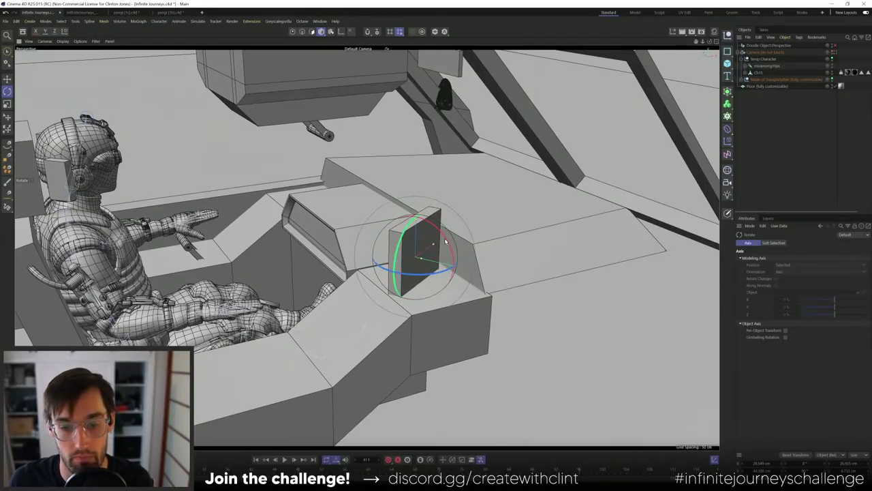
left_click_drag(447, 240, 445, 253)
key("e")
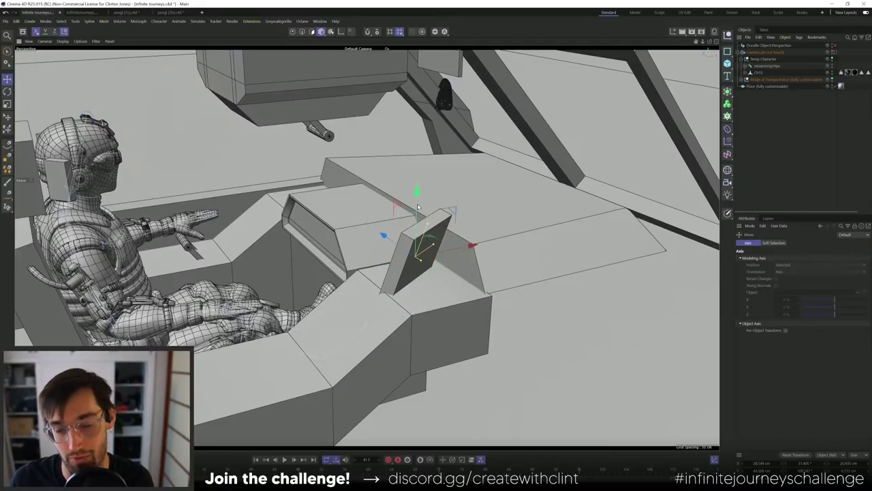
left_click_drag(416, 217, 440, 266)
- Toggle the slab's axis editing mode and switch to Live Selection
scroll(444, 258, "up", 2)
scroll(443, 258, "up", 2)
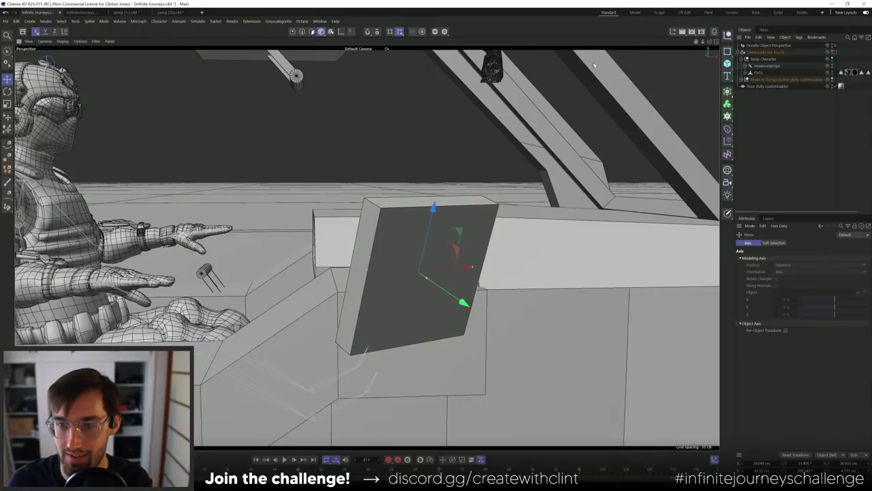
left_click(312, 32)
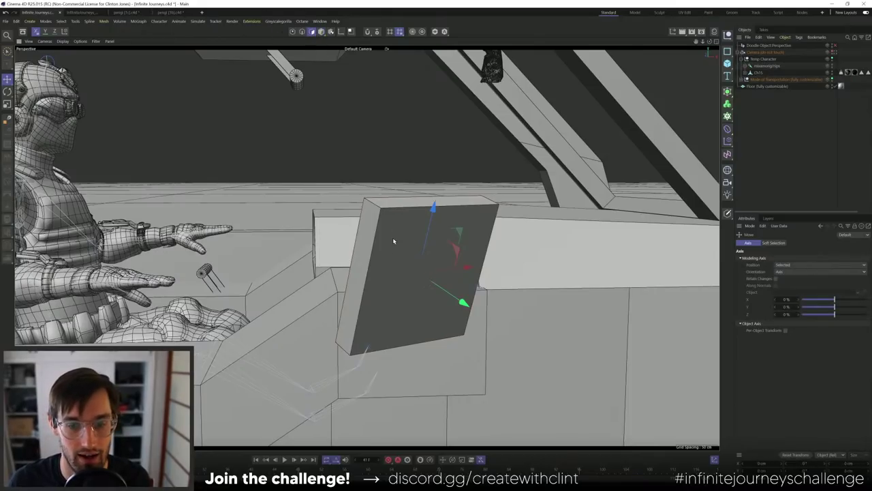
left_click(321, 31)
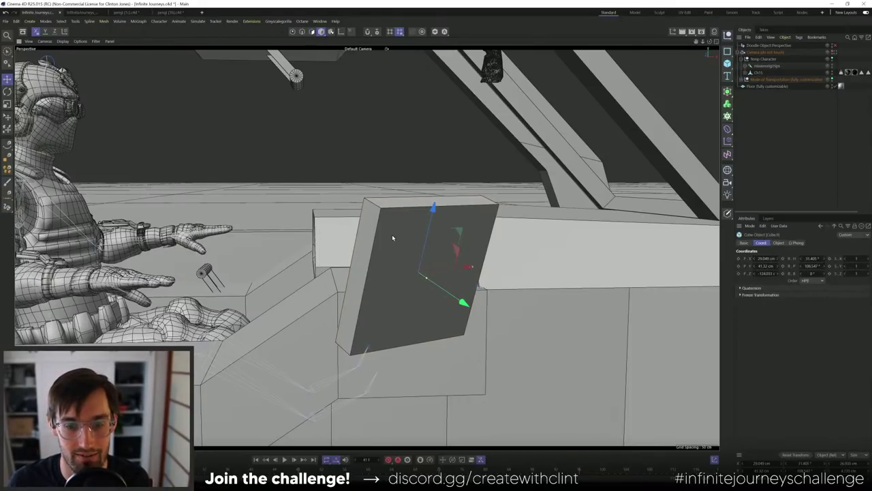
key("l")
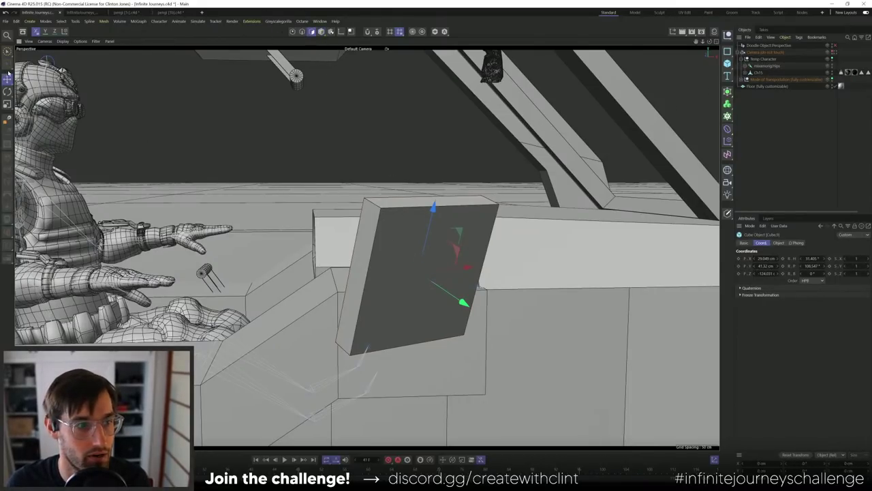
key("9")
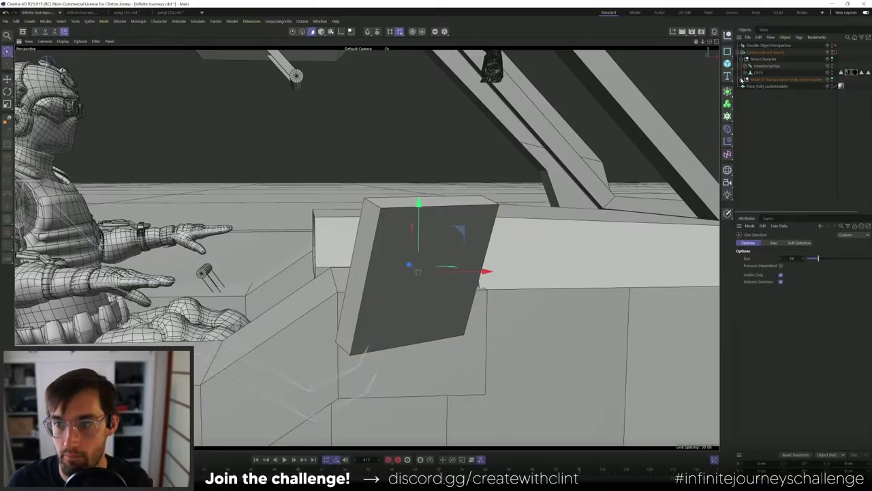
- Make Cube.9 editable and inset its front face, leaving a border
left_click(742, 80)
left_click(762, 209)
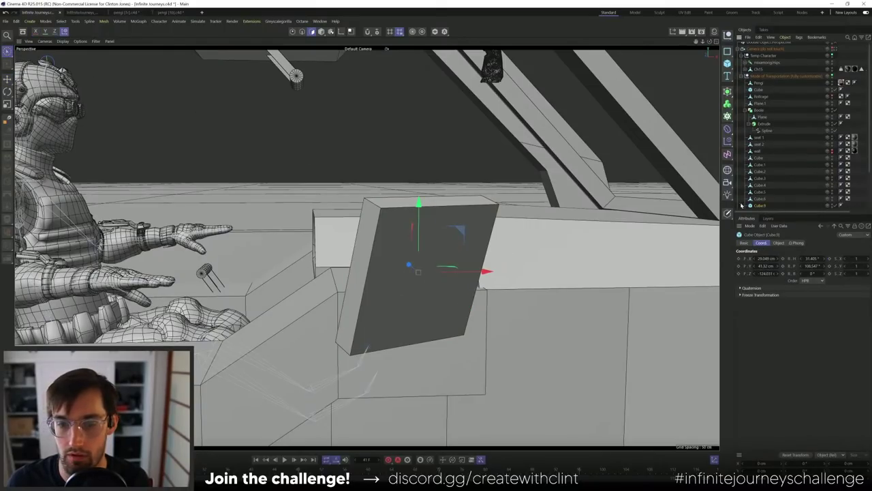
key("c")
left_click(453, 262)
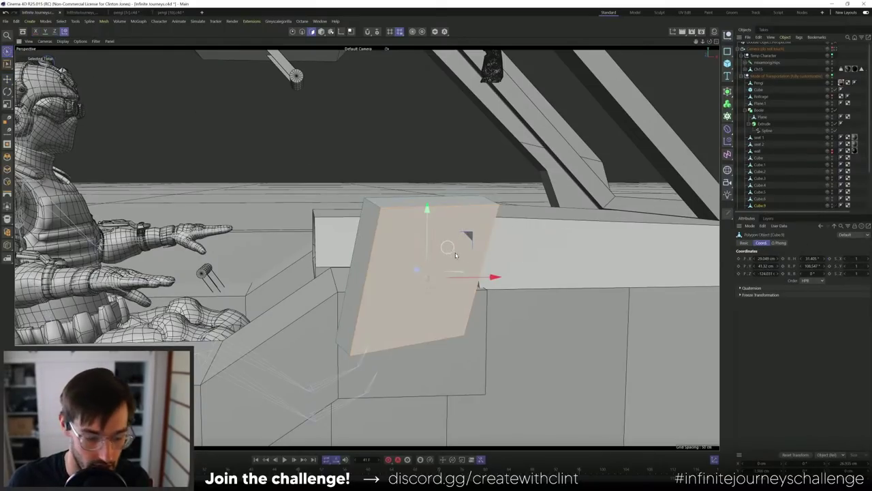
key("i")
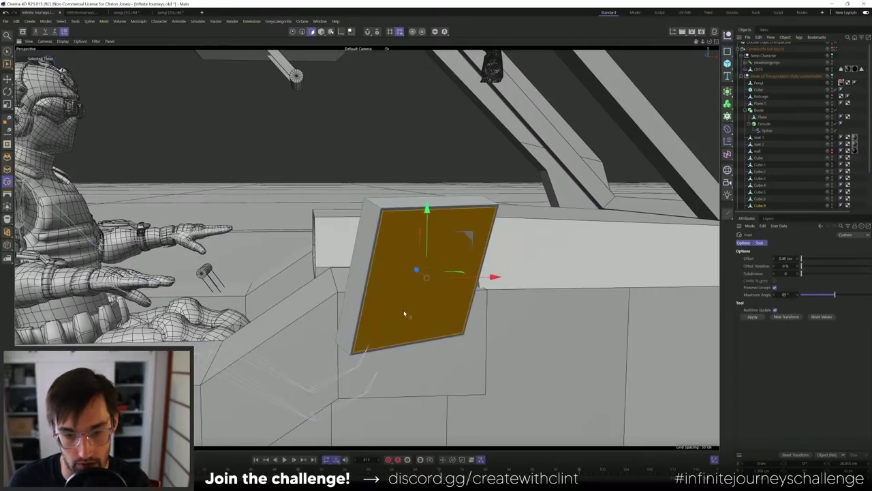
left_click_drag(404, 313, 363, 318)
- Extrude the inset front face outward to form a raised frame
key("d")
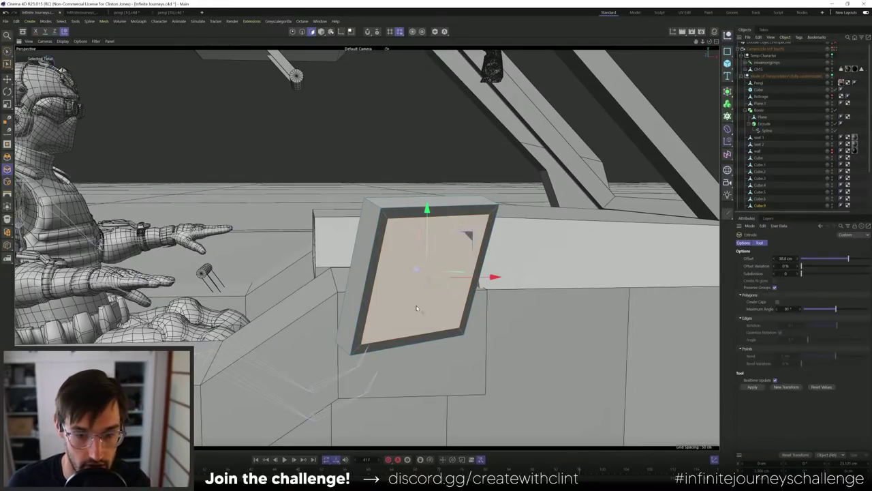
left_click_drag(417, 308, 497, 307)
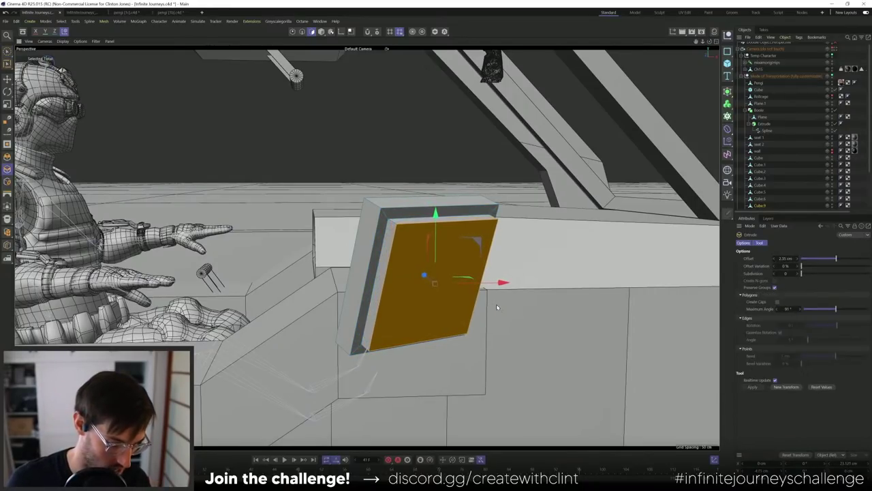
key("t")
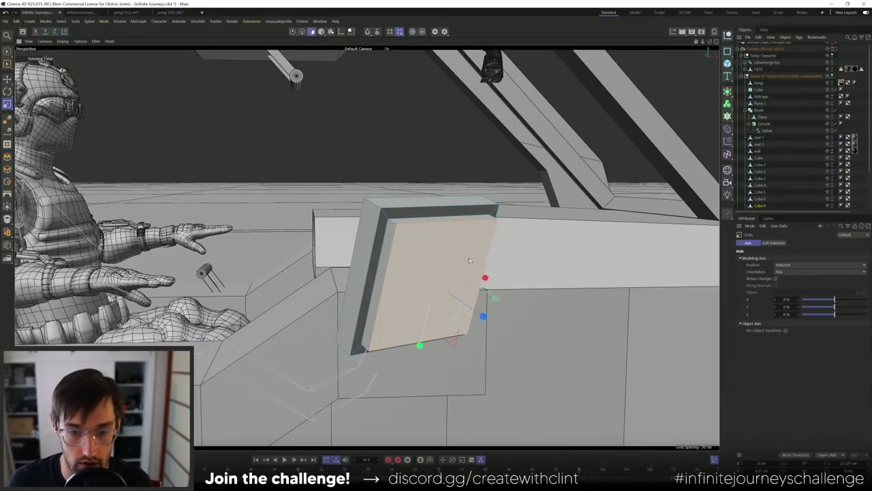
left_click_drag(470, 249, 459, 218, "alt")
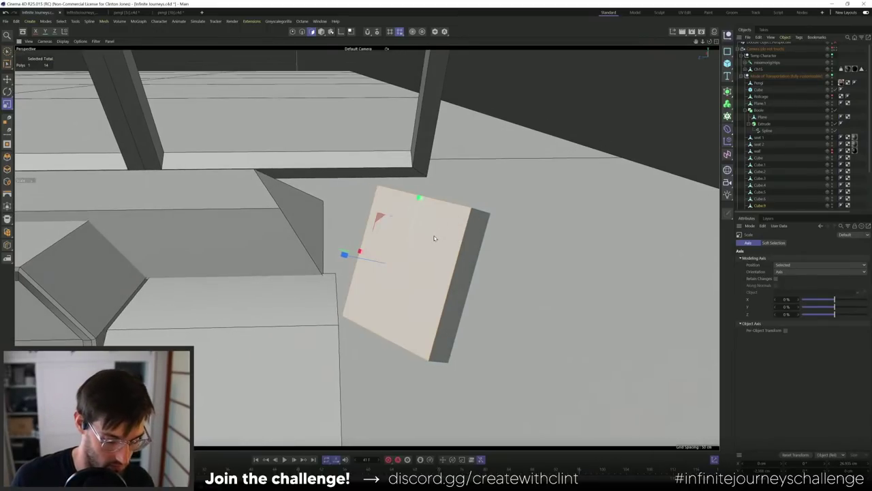
- Inset the face again into a thin rim and recess the screen slightly inward
key("i")
left_click_drag(440, 245, 445, 284)
key("d")
key("9")
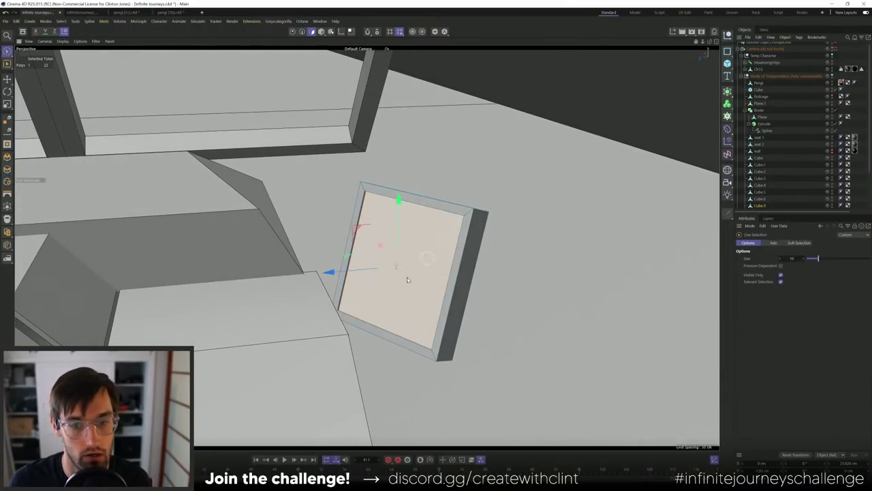
left_click(446, 284)
left_click_drag(446, 284, 412, 248, "alt")
left_click(760, 200)
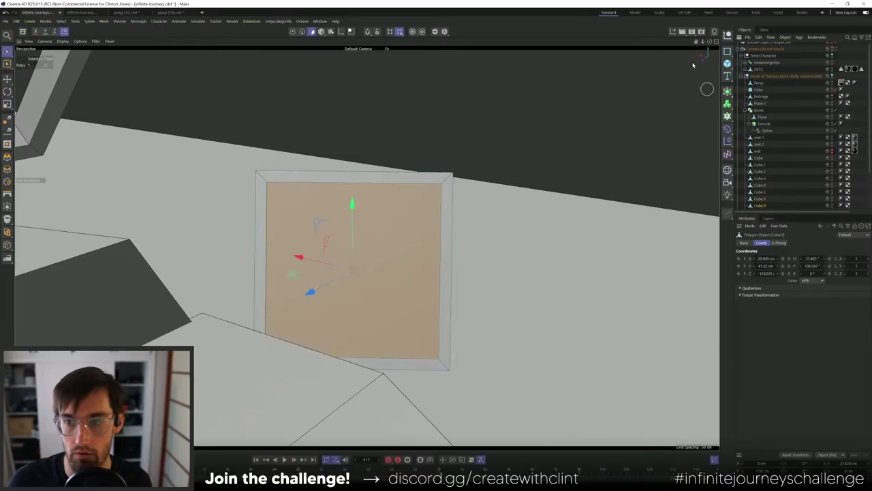
- Add a Plane behind the monitor frame and set its width to 400 cm
left_click_drag(726, 68, 756, 89)
key("t")
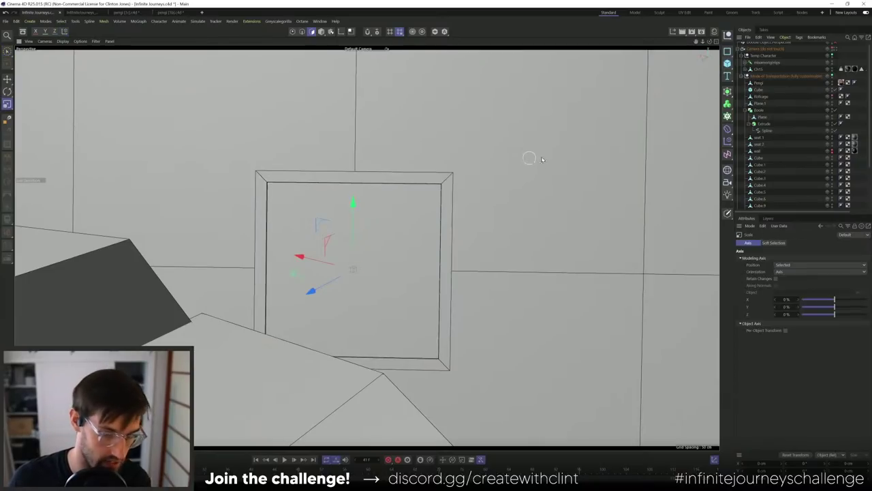
left_click_drag(525, 156, 315, 212)
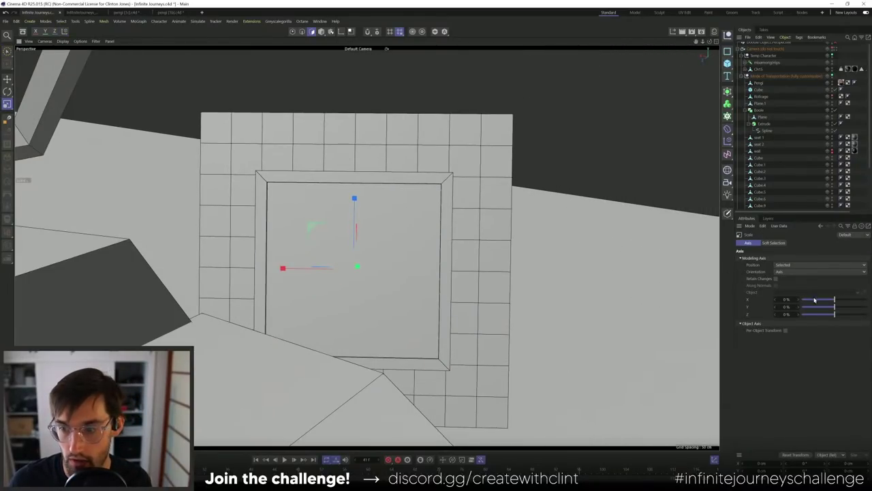
left_click(771, 243)
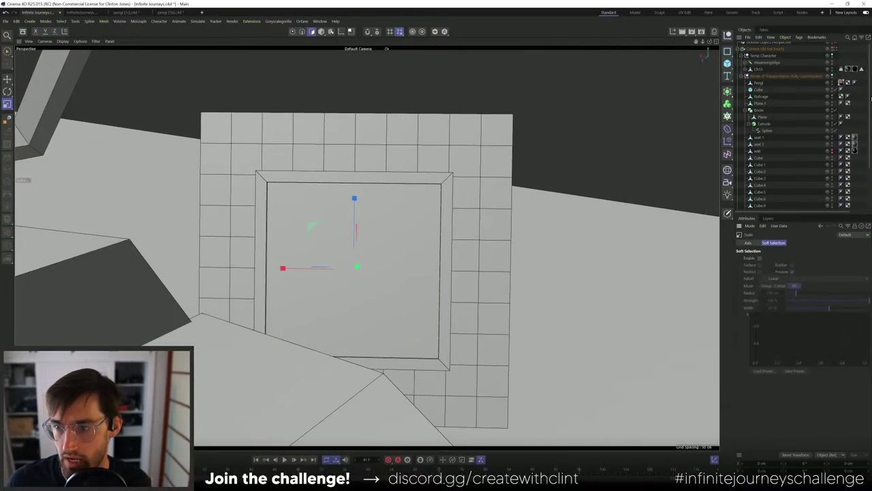
scroll(865, 102, "down", 3)
left_click(755, 159)
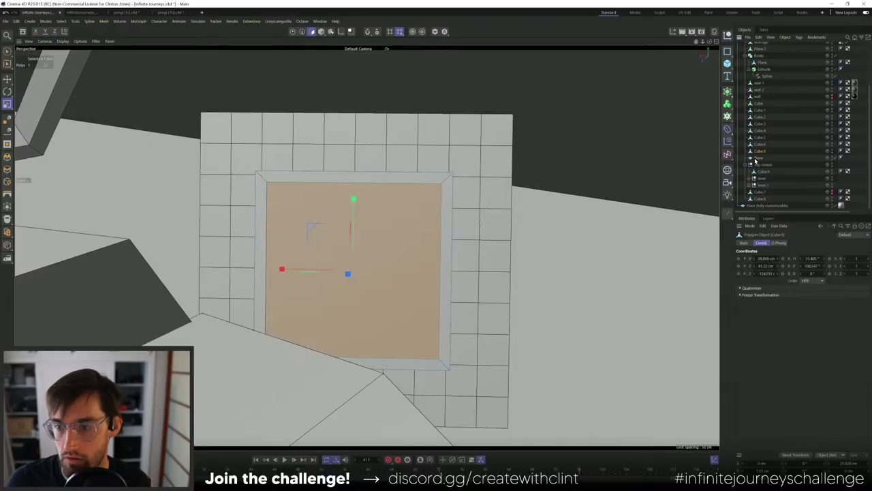
left_click(756, 158)
left_click(778, 243)
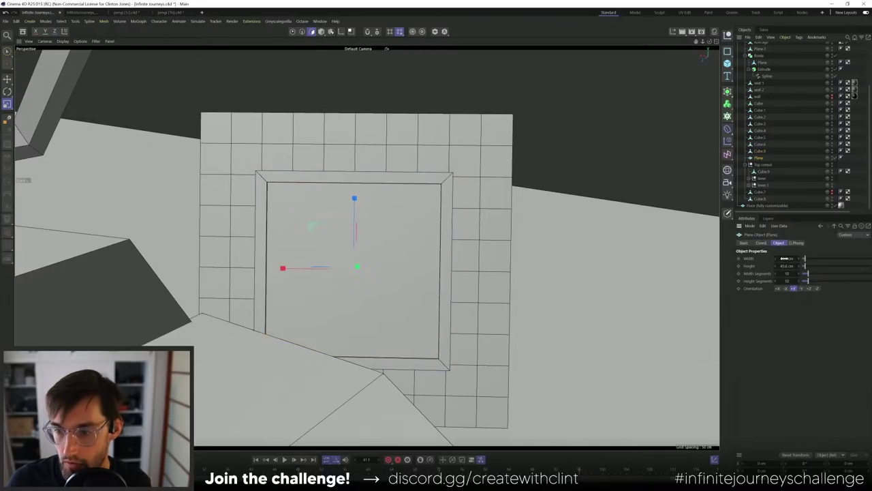
left_click(784, 258)
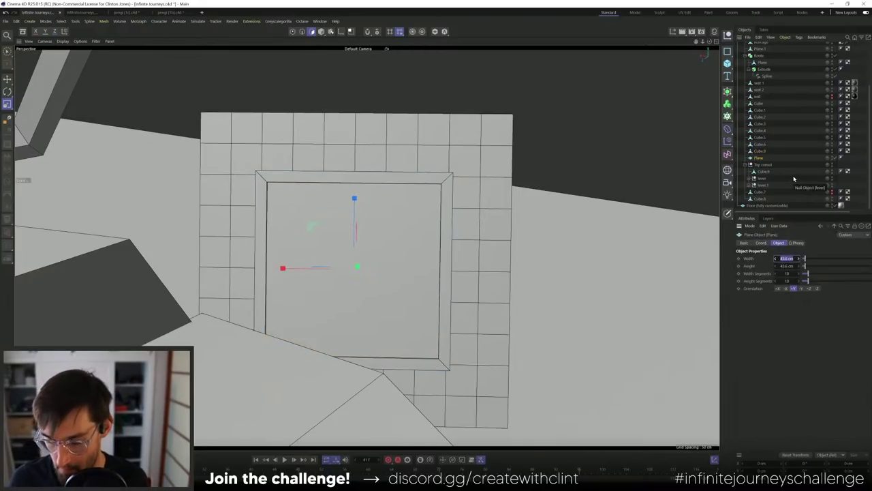
key("BackSpace")
type("400")
key("Tab")
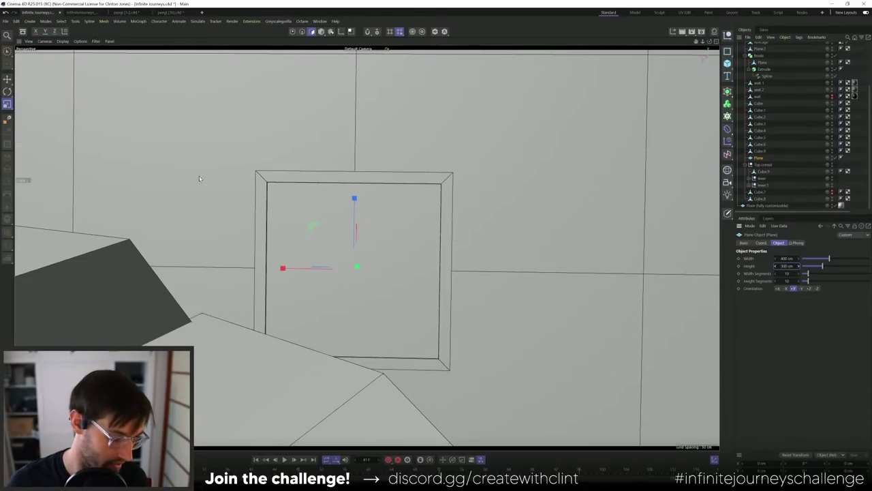
- Stretch the side wall strips outward, then select the Cube.9 monitor object
key("c")
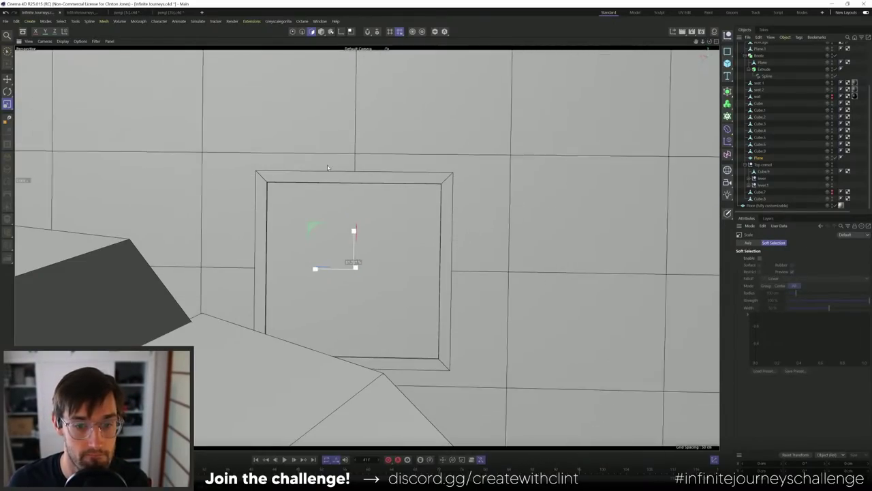
left_click_drag(233, 214, 326, 196)
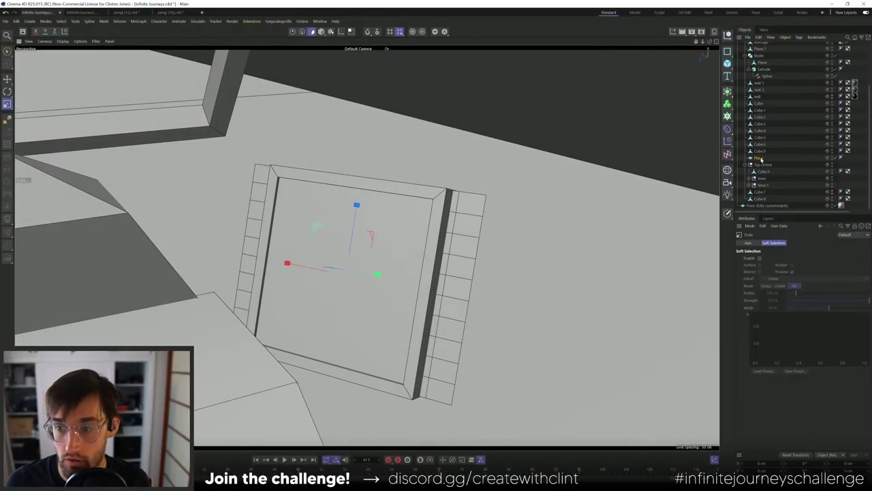
left_click(7, 51)
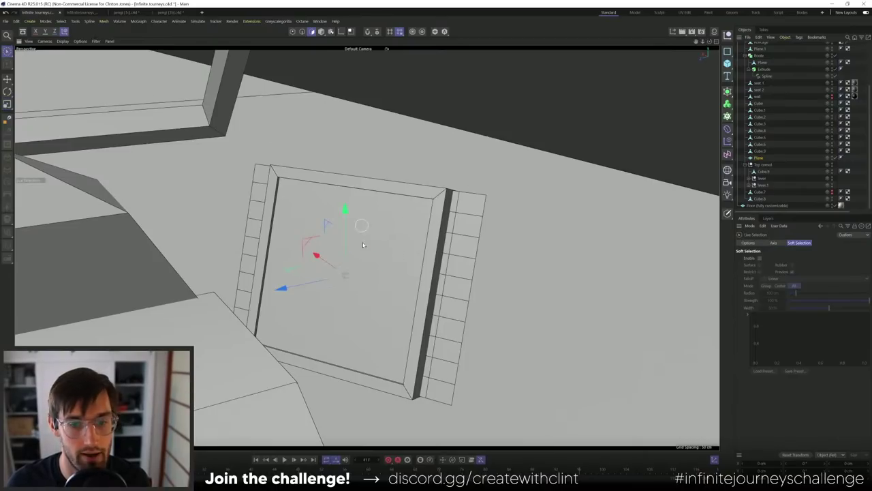
scroll(786, 51, "up", 5)
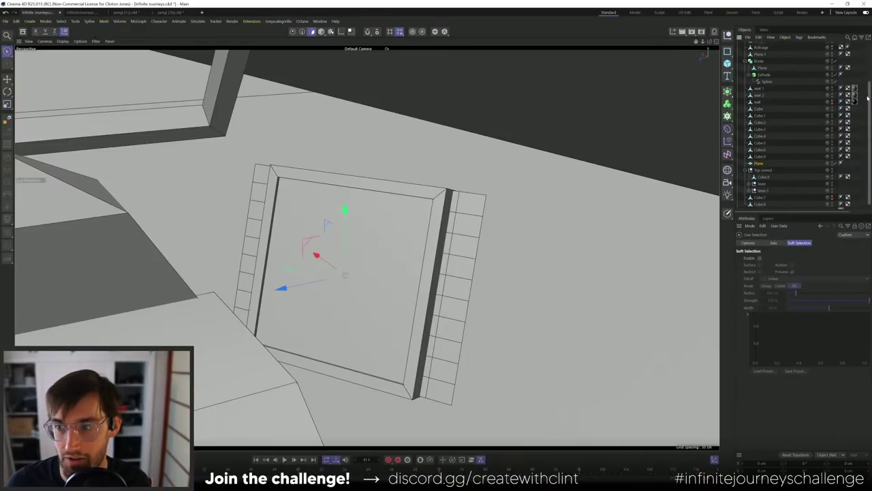
scroll(851, 192, "down", 3)
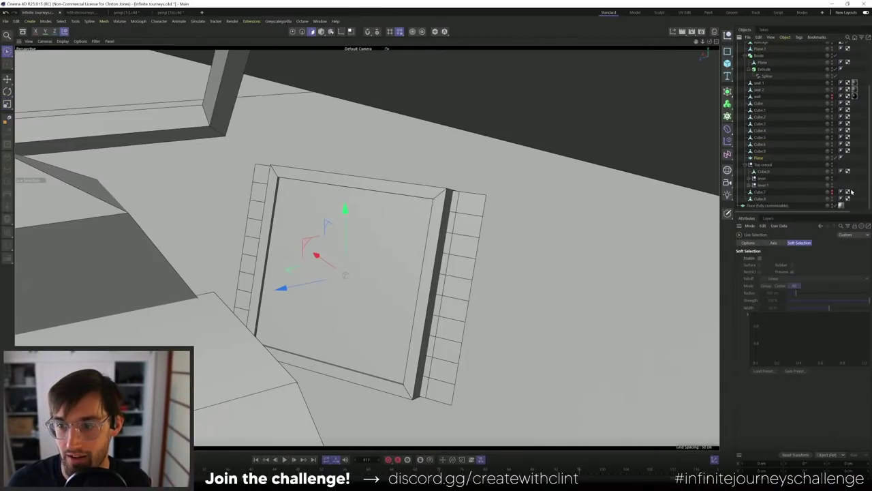
left_click_drag(439, 252, 693, 157, "alt")
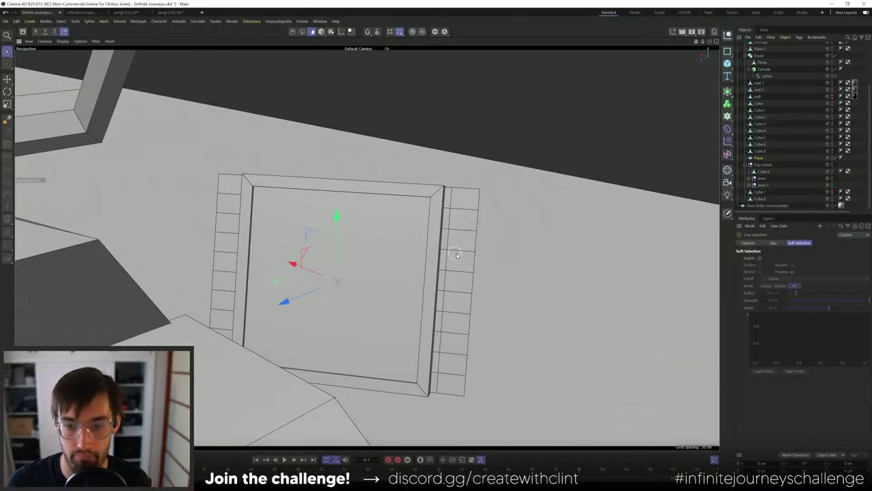
left_click_drag(324, 34, 341, 52)
left_click(380, 215)
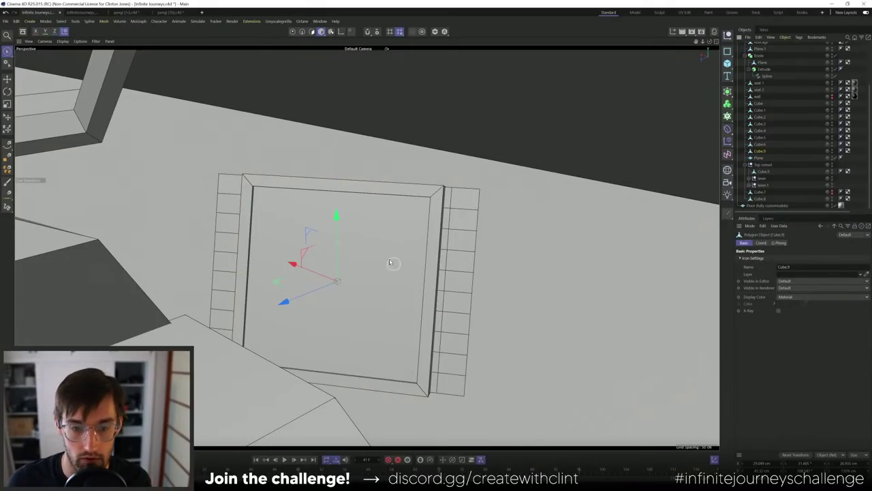
- Rectangle-select the monitor box's left-half points in Points mode
mouse_move(389, 263)
left_mouse_down("alt")
mouse_move(375, 266)
mouse_move(396, 254)
mouse_move(372, 259)
mouse_move(381, 250)
left_mouse_up("alt")
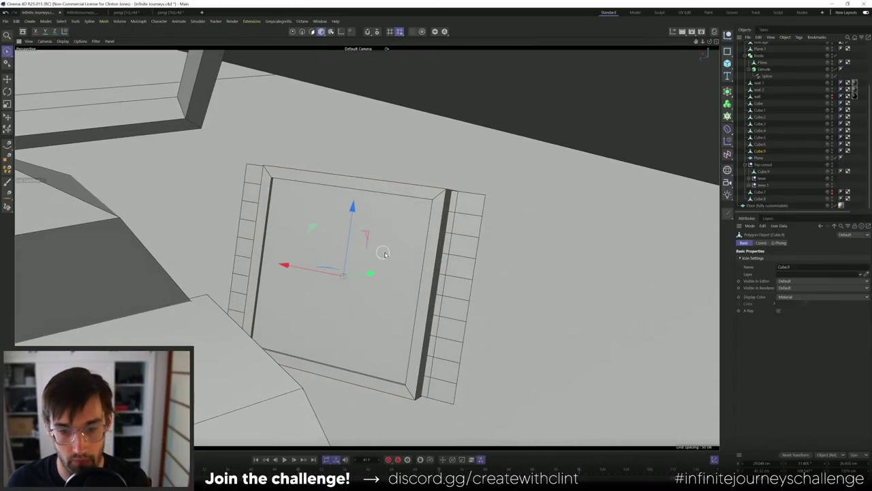
key("0")
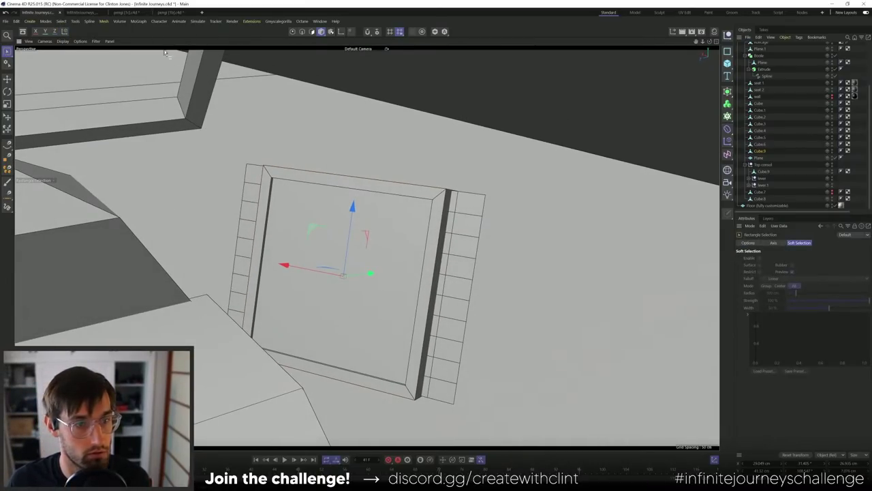
left_click(293, 32)
left_click_drag(525, 139, 370, 409)
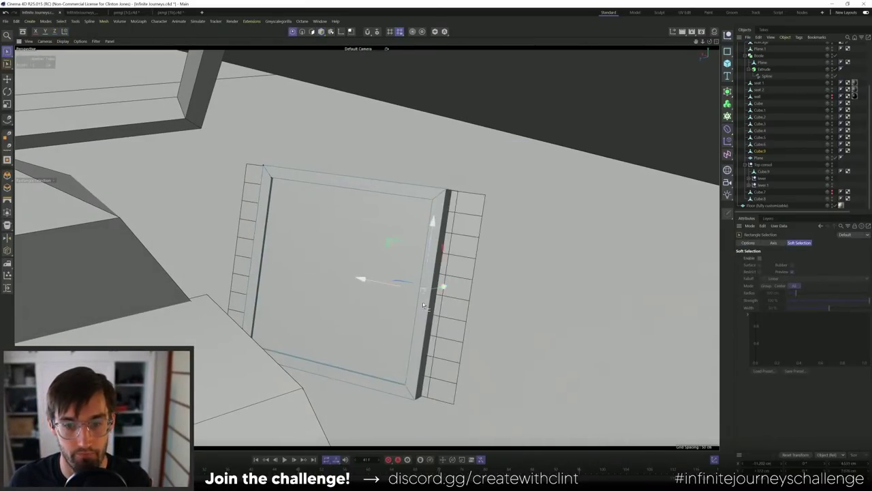
left_click_drag(423, 302, 314, 259, "alt")
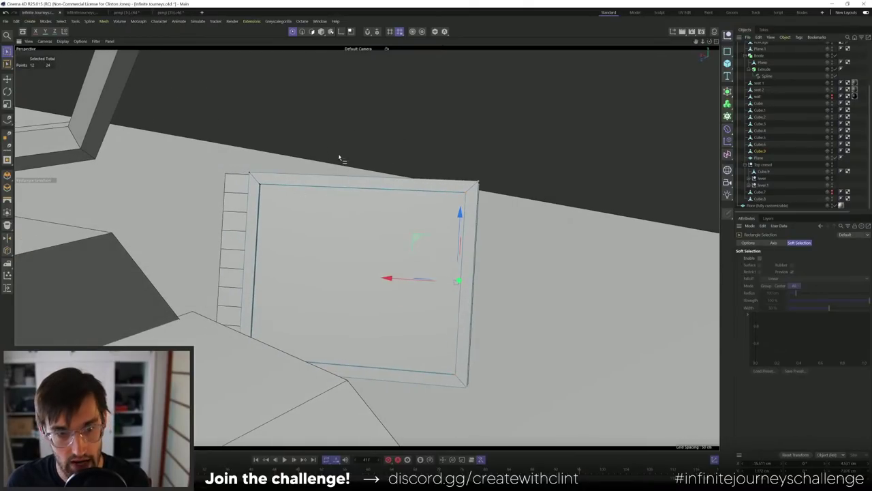
left_click_drag(376, 118, 205, 389)
- Pull the left-edge points outward along X to widen the box, then select Plane
left_click_drag(220, 271, 279, 259)
left_click_drag(182, 278, 188, 276)
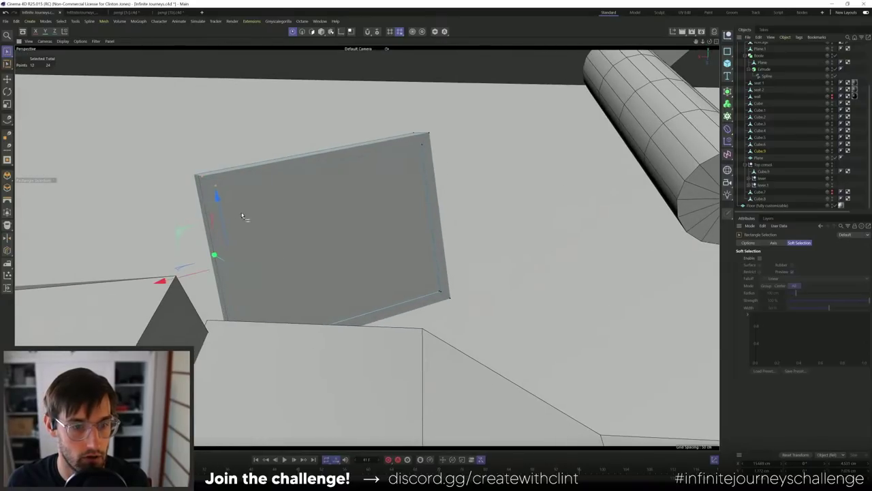
left_click_drag(241, 214, 388, 200, "alt")
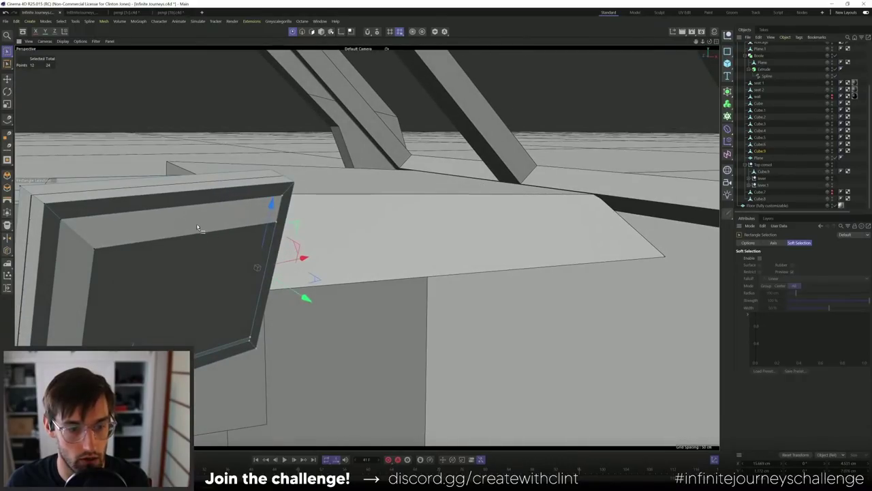
left_click_drag(198, 228, 323, 173, "alt")
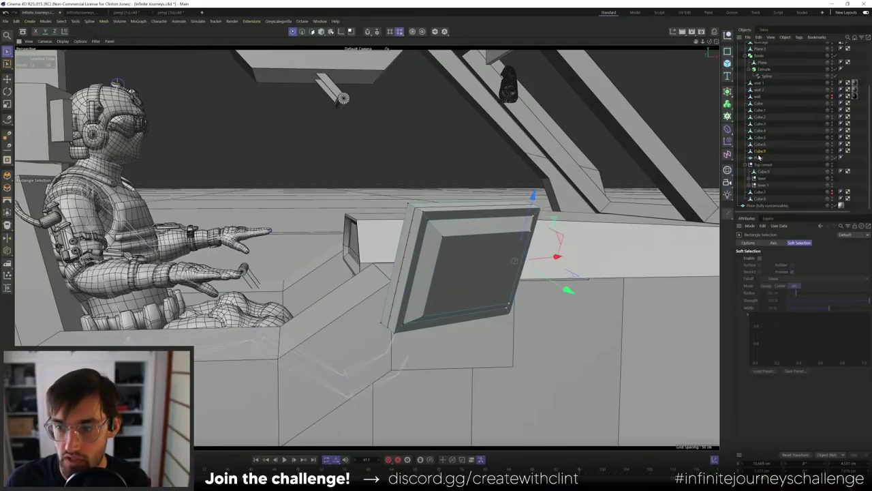
left_click(759, 158)
- Delete the Plane, reselect Cube.9, and pan around the PureRef reference board
key("Delete")
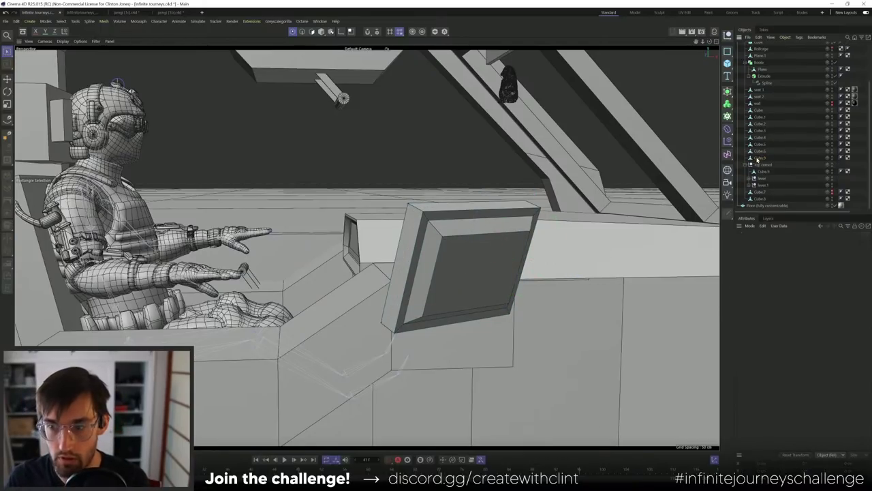
left_click(759, 158)
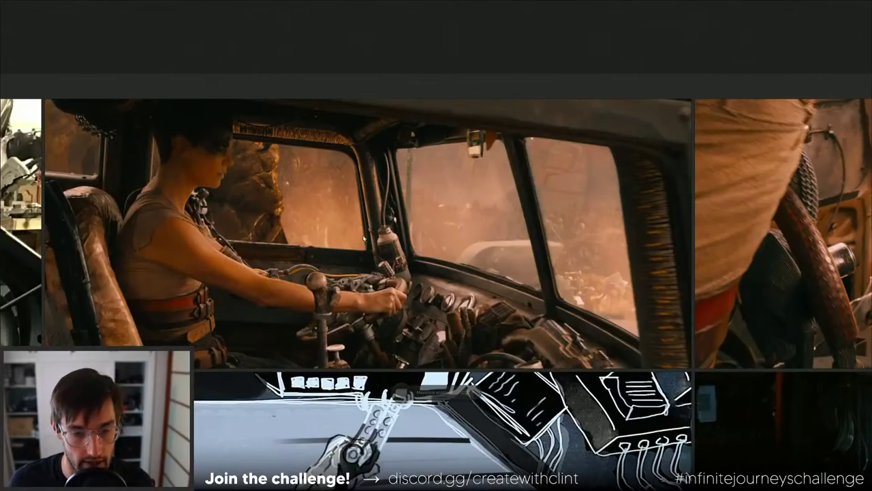
scroll(352, 247, "up", 3)
middle_click_drag(356, 250, 434, 256)
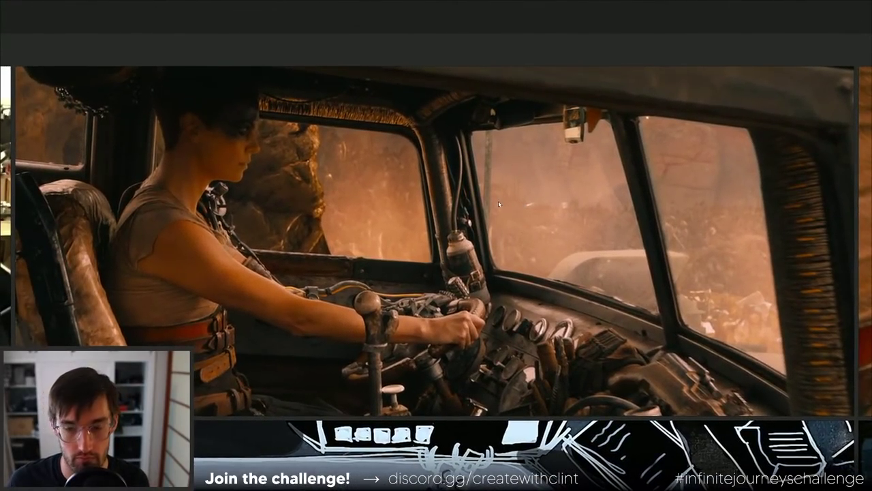
scroll(366, 278, "down", 5)
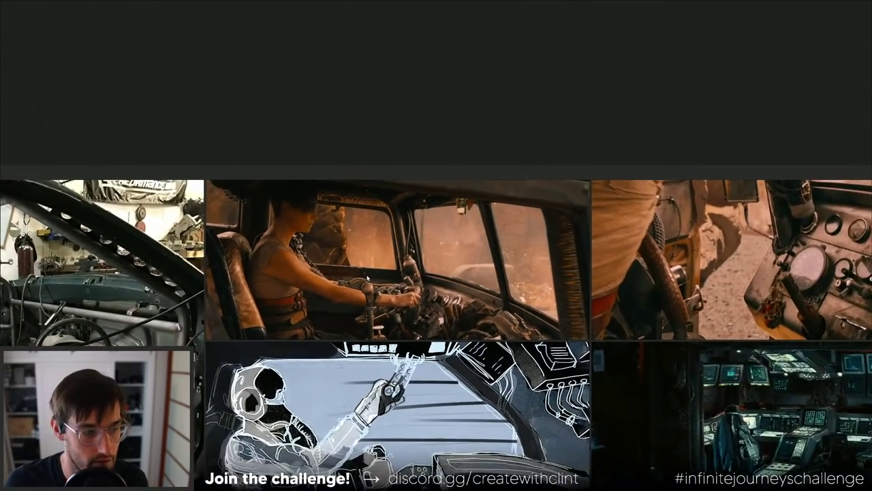
scroll(481, 234, "down", 5)
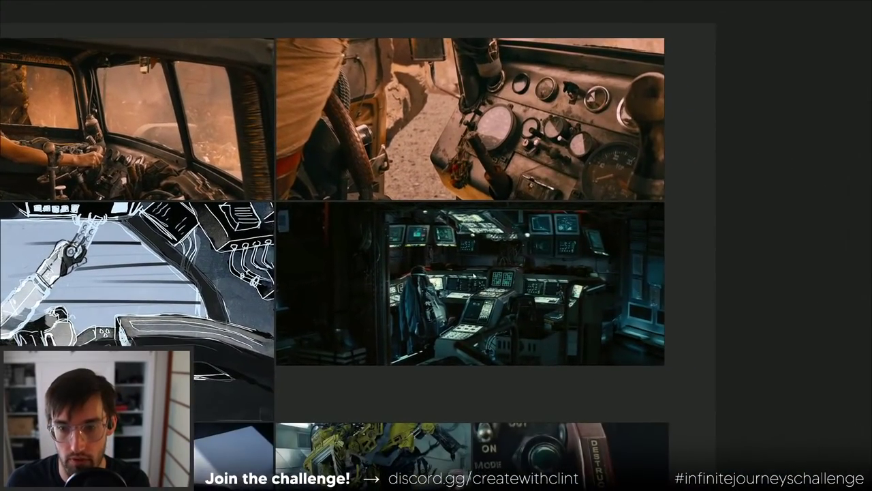
scroll(614, 160, "left", 10)
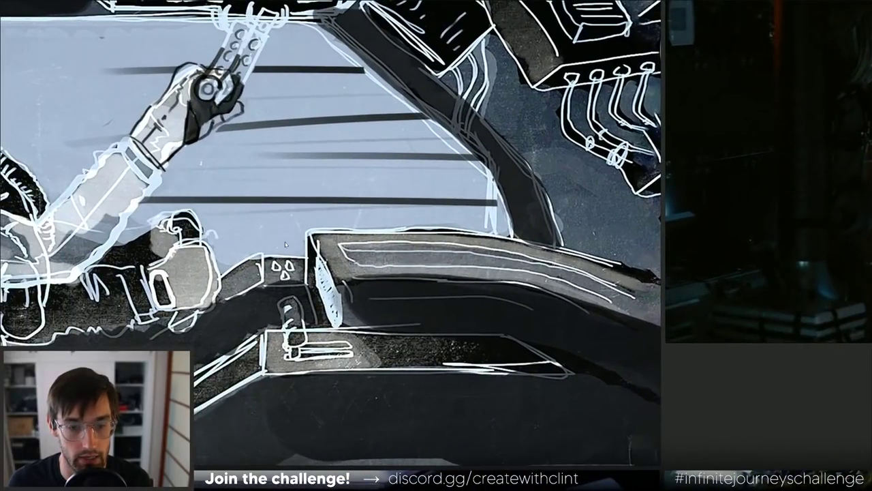
- Maximize the PureRef board and move the sci-fi console image above the truck-cab shot
left_click(308, 233)
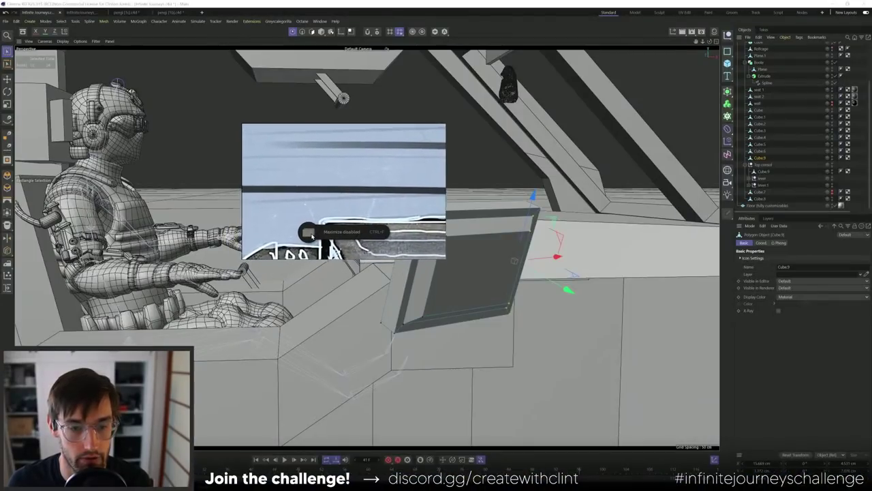
left_click_drag(311, 235, 313, 225)
key("ctrl+f")
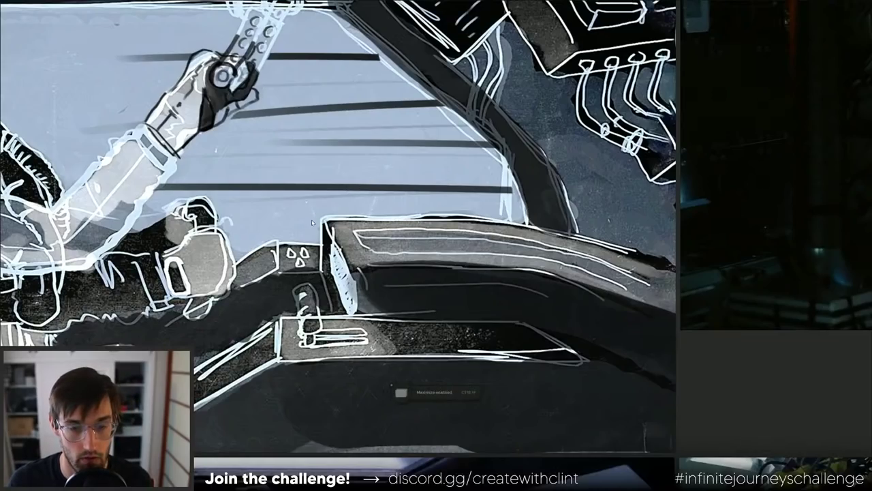
scroll(312, 222, "down", 5)
scroll(397, 216, "up", 3)
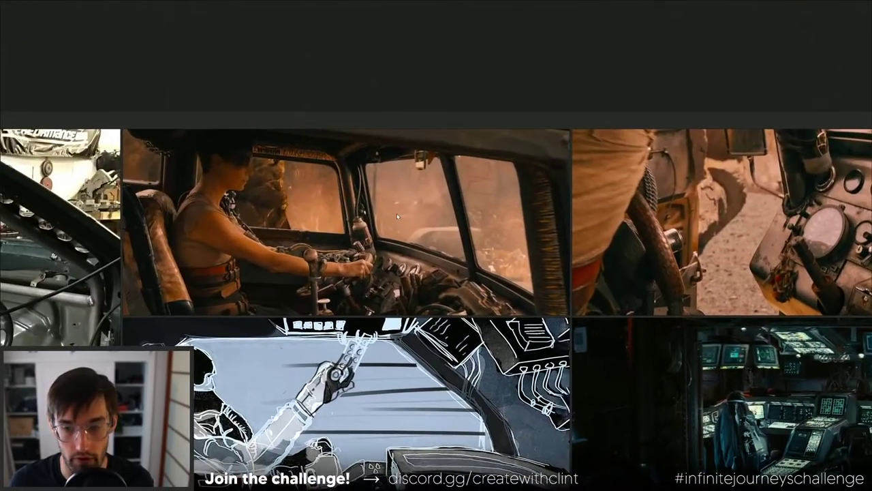
left_click_drag(715, 419, 405, 156)
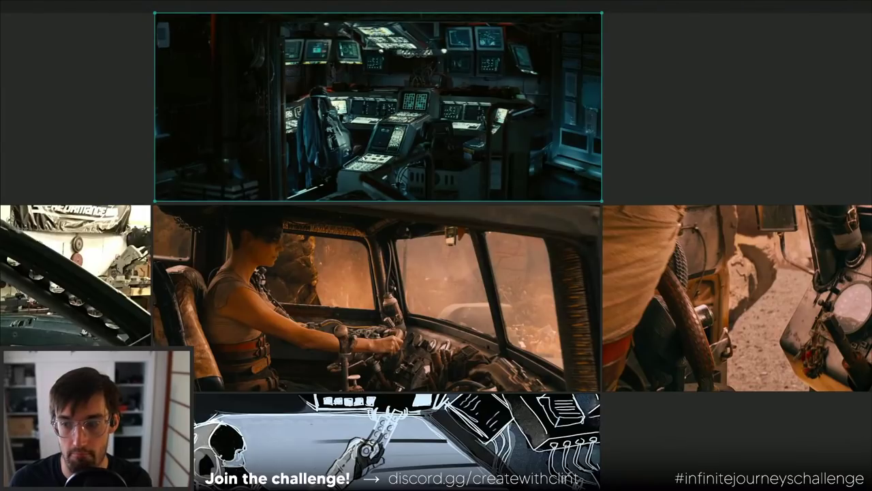
scroll(415, 206, "up", 3)
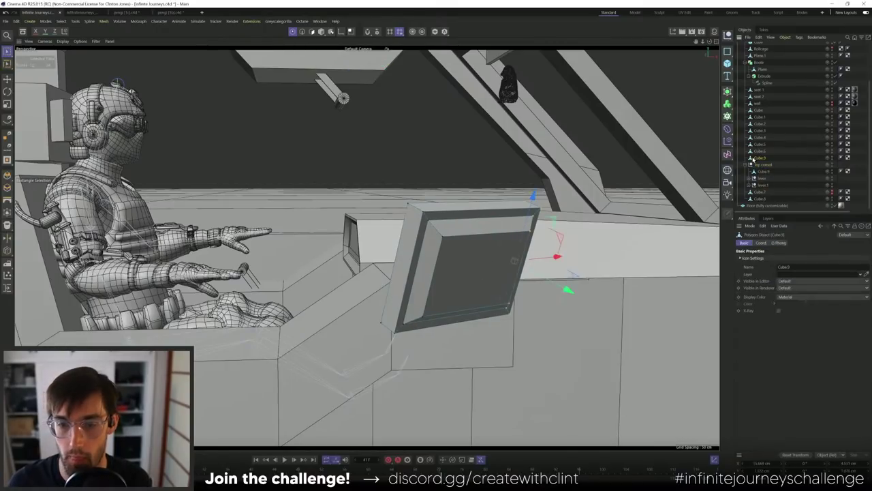
- Frame the view on the Cube.9 monitor, orbit to face it, and show the primitives list
key("e")
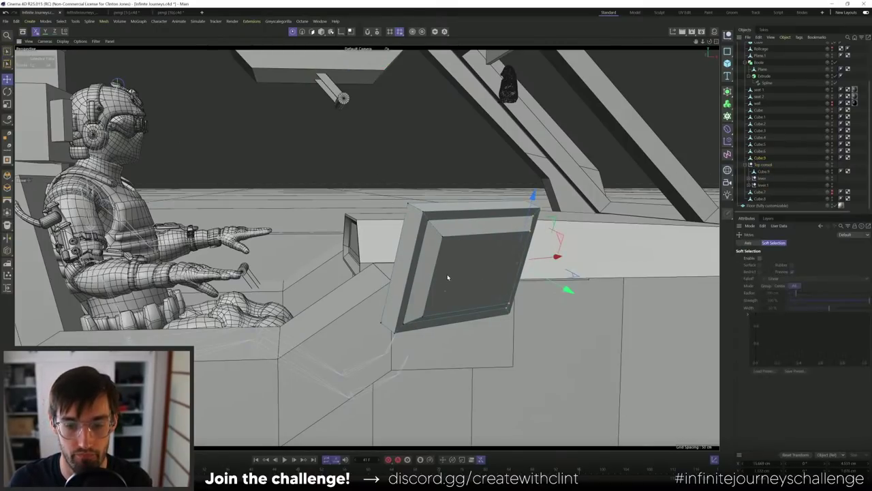
left_click_drag(446, 275, 549, 271, "alt")
left_click(755, 151)
left_click(756, 157)
key("o")
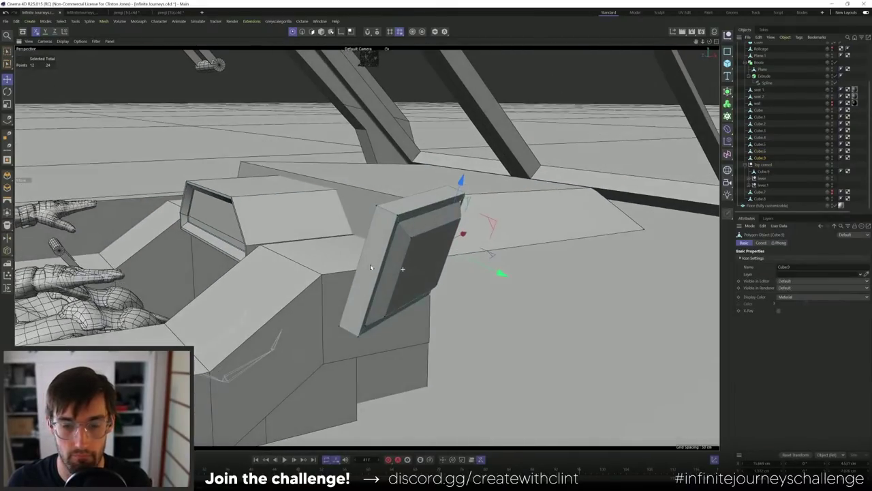
scroll(867, 112, "up", 5)
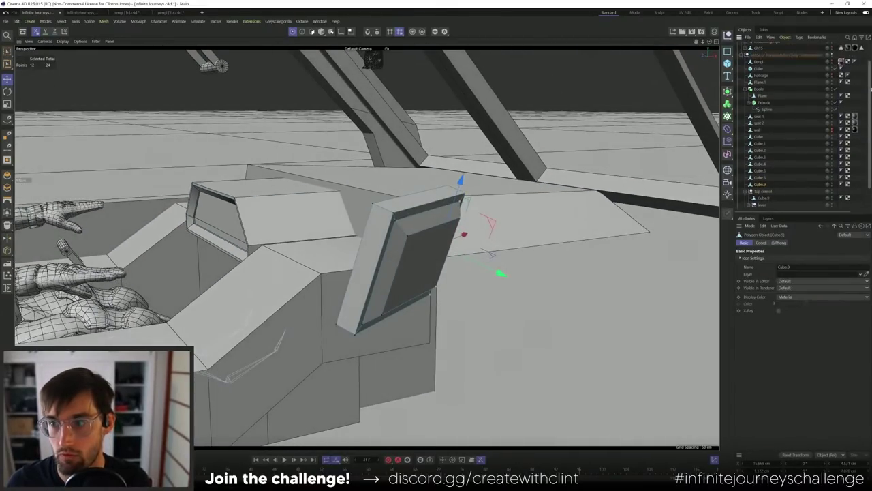
left_click_drag(415, 274, 433, 271, "alt")
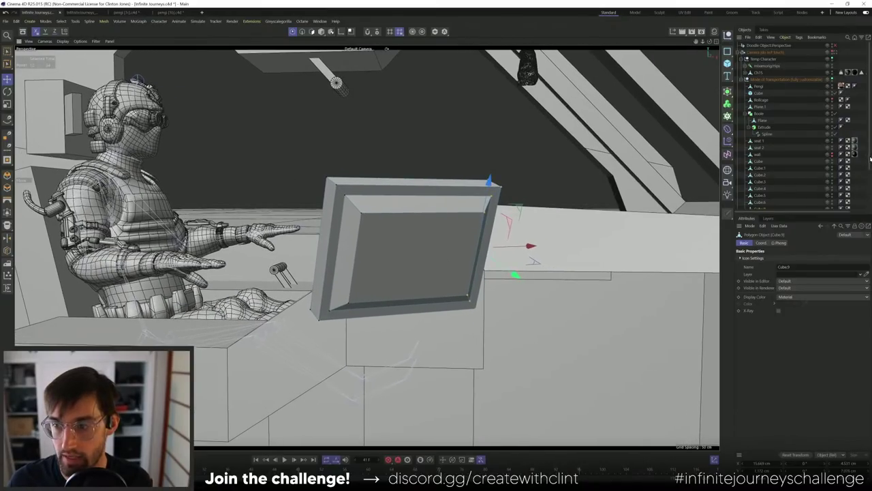
scroll(817, 177, "down", 3)
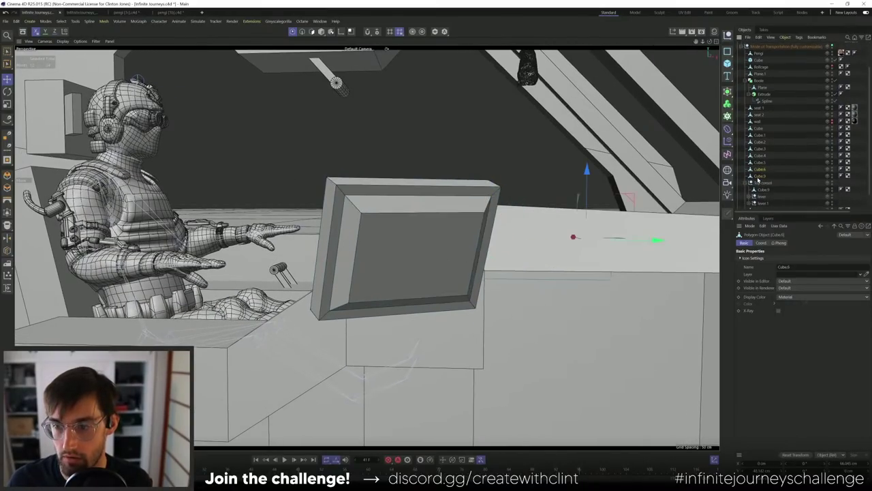
mouse_move(422, 253)
left_mouse_down("alt")
mouse_move(384, 266)
mouse_move(408, 263)
left_mouse_up("alt")
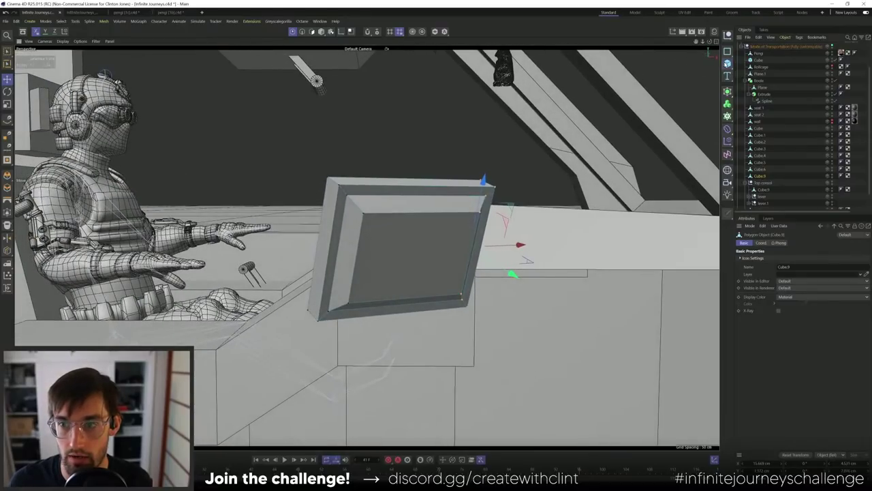
left_click(728, 62)
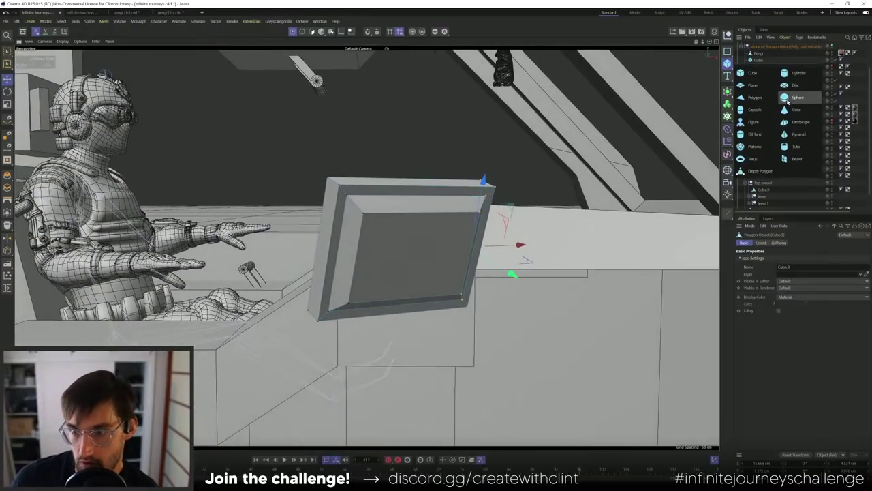
- Add a small cylinder knob, turned about 90° to stick out, on the monitor face
left_click(792, 73)
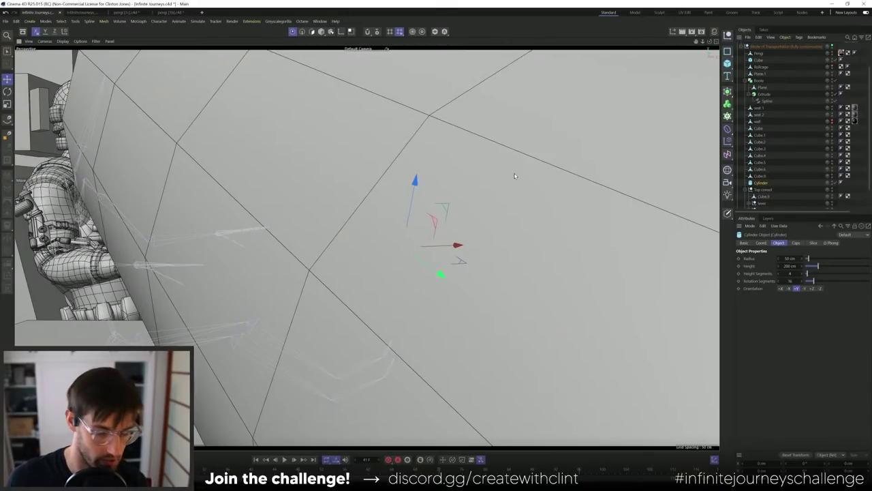
key("t")
left_click_drag(514, 176, 272, 201)
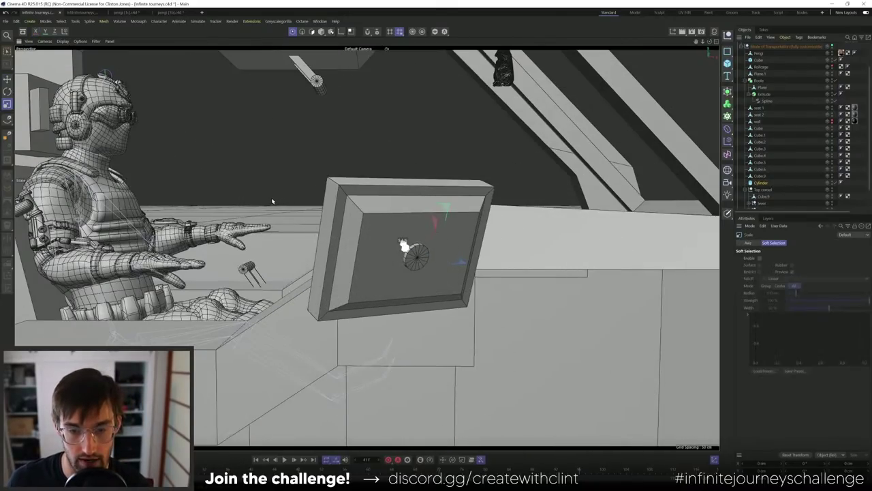
key("e")
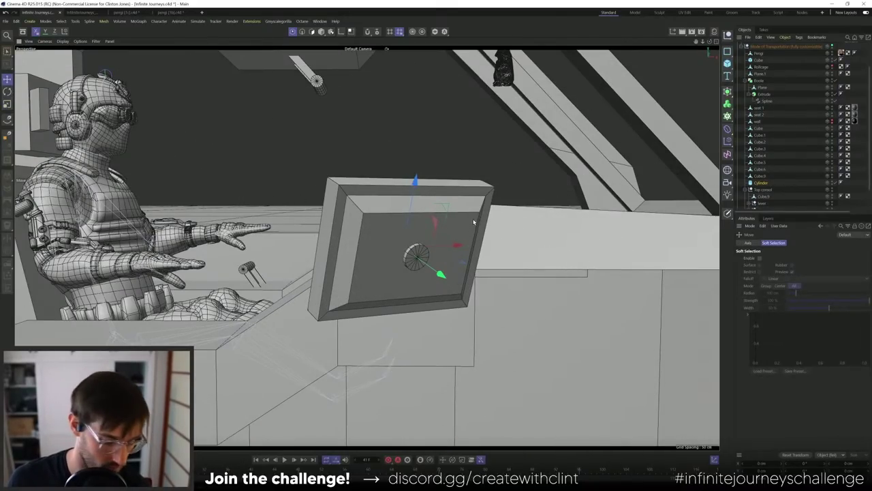
left_click_drag(439, 269, 457, 286)
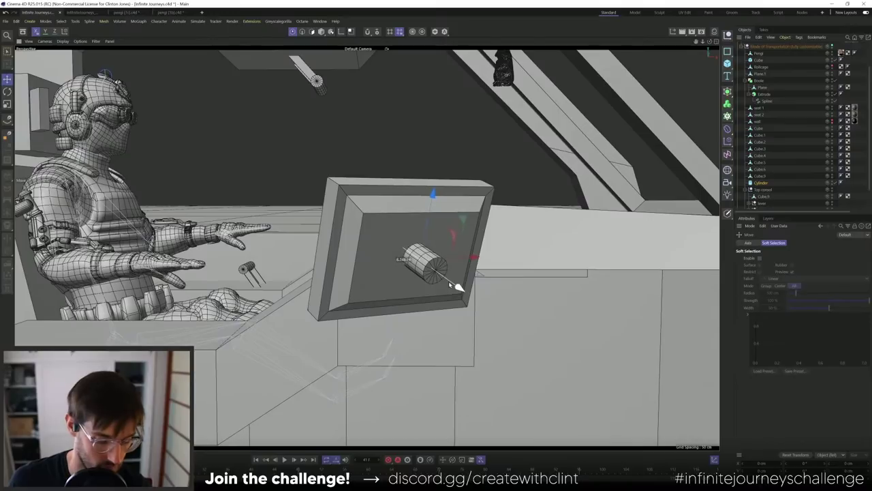
key("t")
left_click_drag(416, 253, 365, 258)
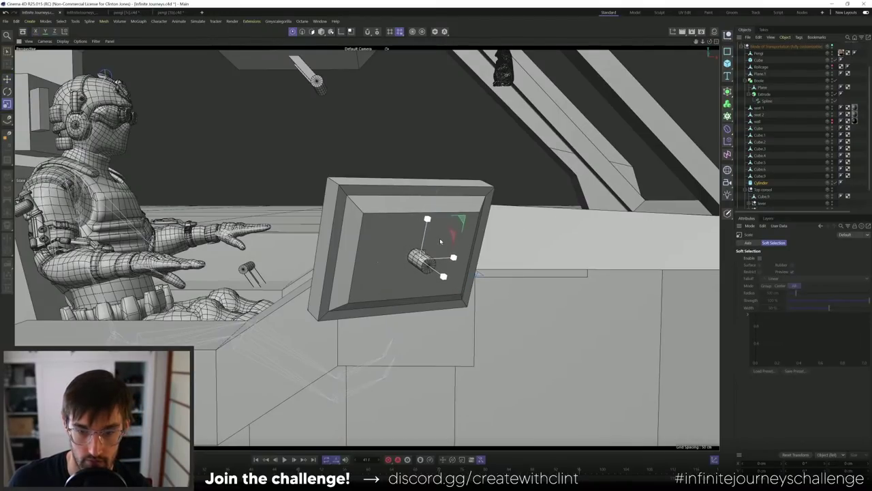
key("e")
left_click_drag(469, 257, 373, 276)
key("t")
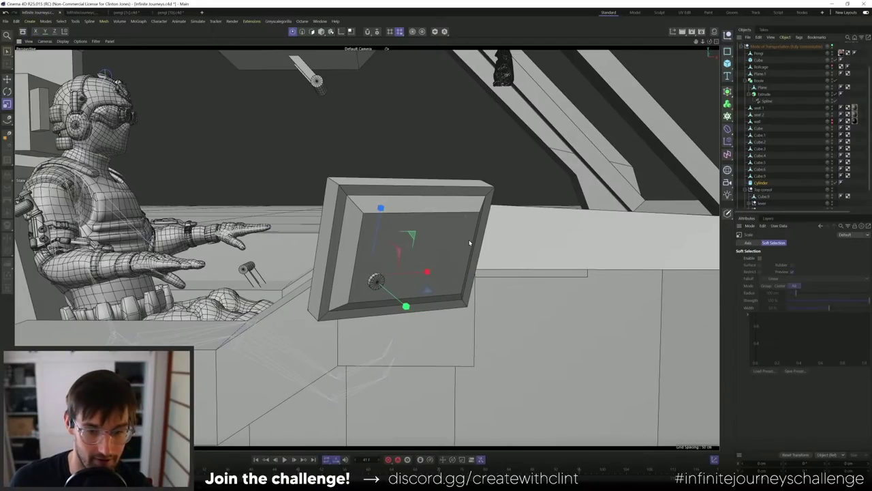
key("e")
left_click_drag(406, 306, 386, 248)
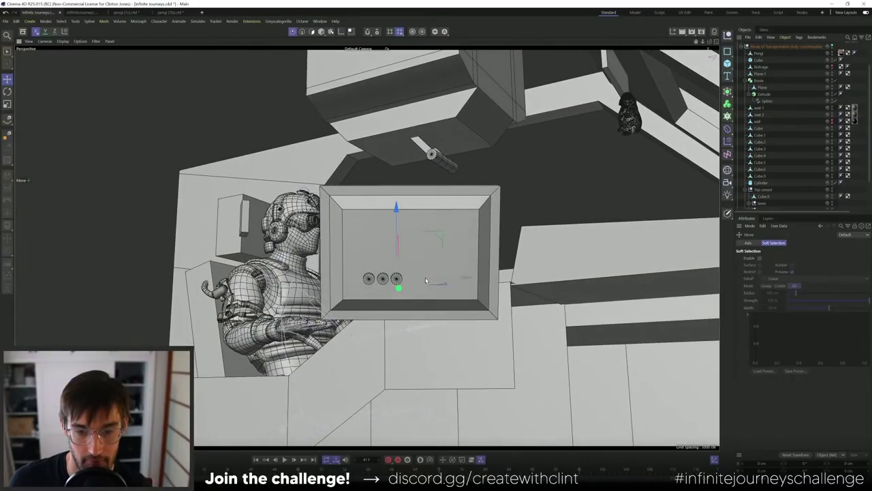
- Add a small cube beside the knobs, make it editable, and flatten it into a thin button
left_click_drag(433, 233, 449, 250, "alt")
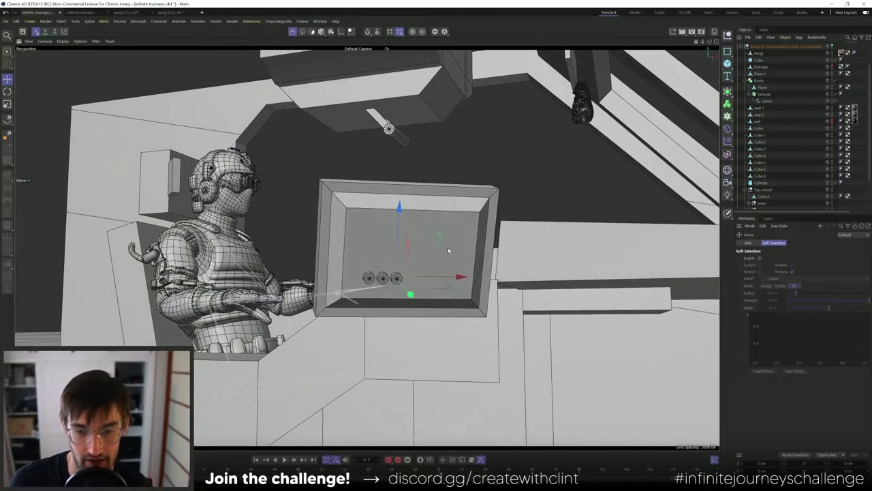
left_click(727, 63)
key("t")
left_click_drag(473, 217, 207, 237)
key("e")
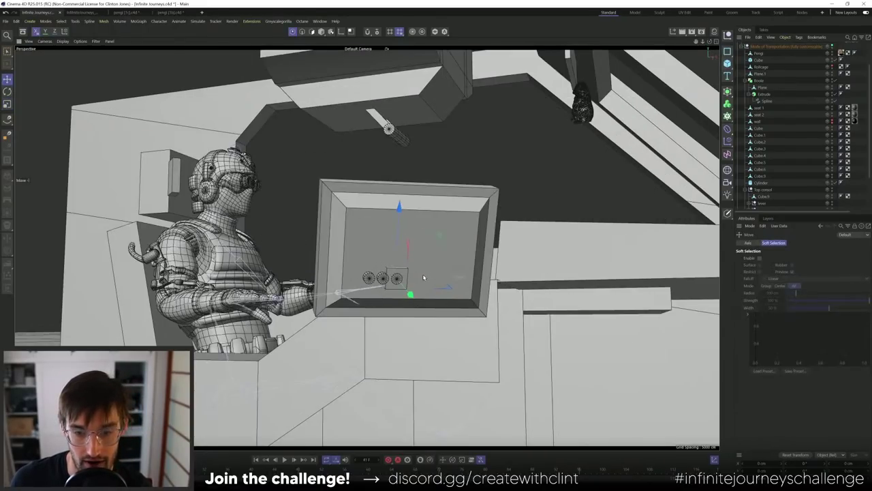
left_click_drag(461, 276, 469, 246)
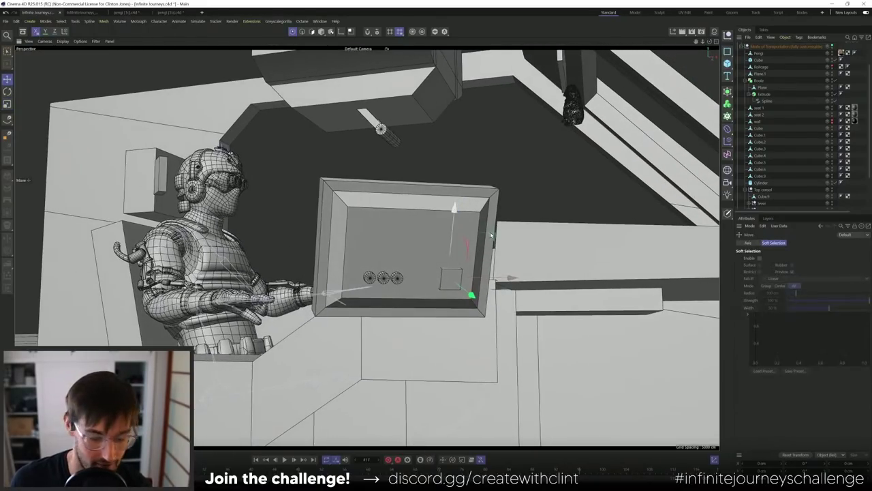
key("c")
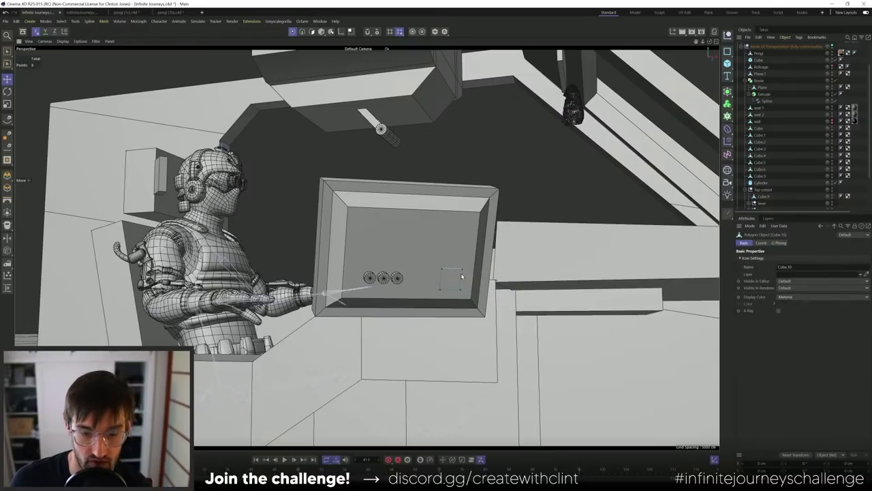
left_click(321, 32)
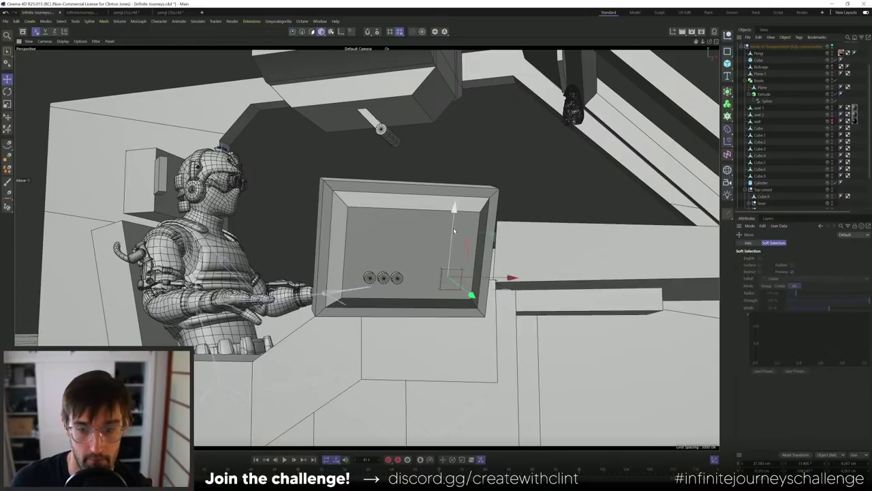
key("r")
key("t")
left_click_drag(454, 206, 438, 261)
key("e")
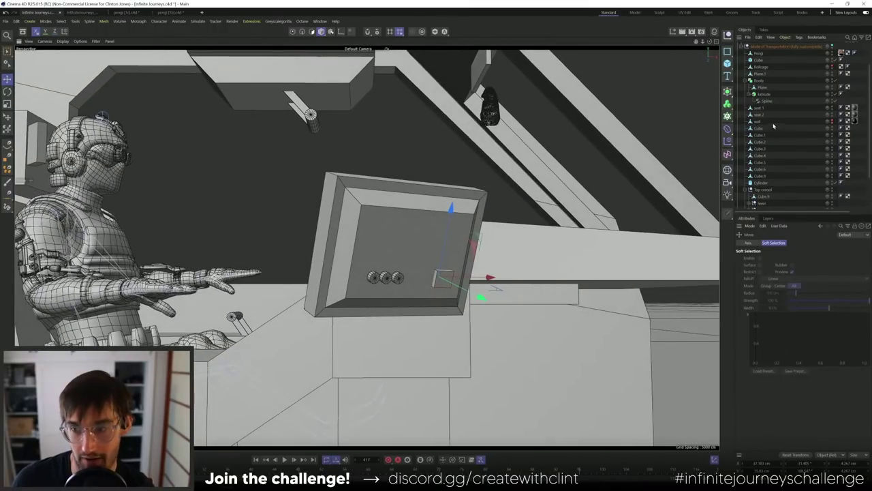
- Group the knobs, button and monitor housing under a null named 'monitor'
left_click(386, 281, "shift")
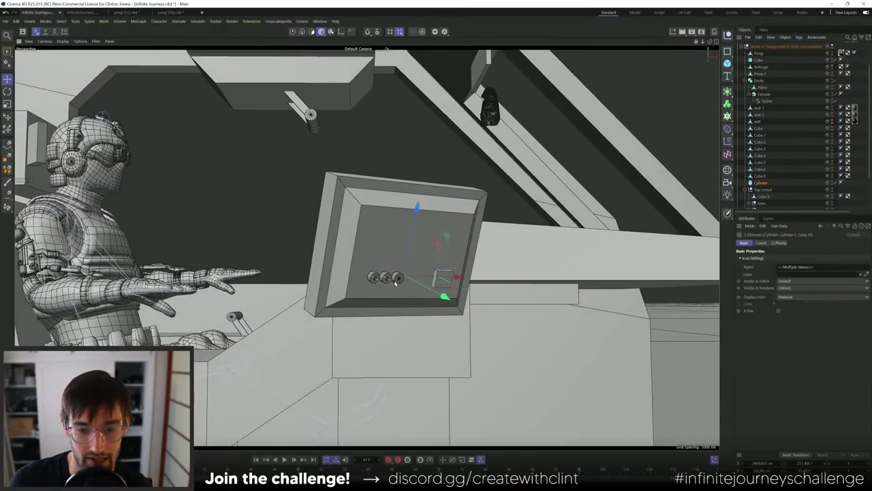
left_click(396, 242, "shift")
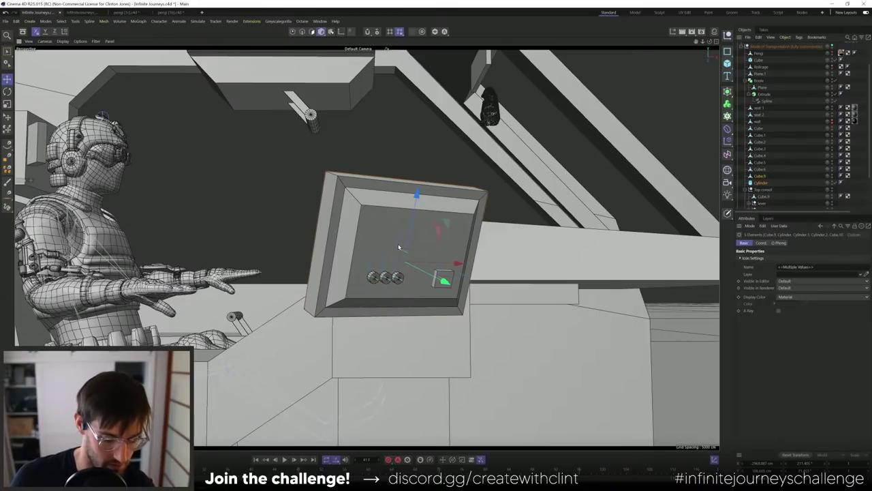
key("alt+g")
double_click(760, 177)
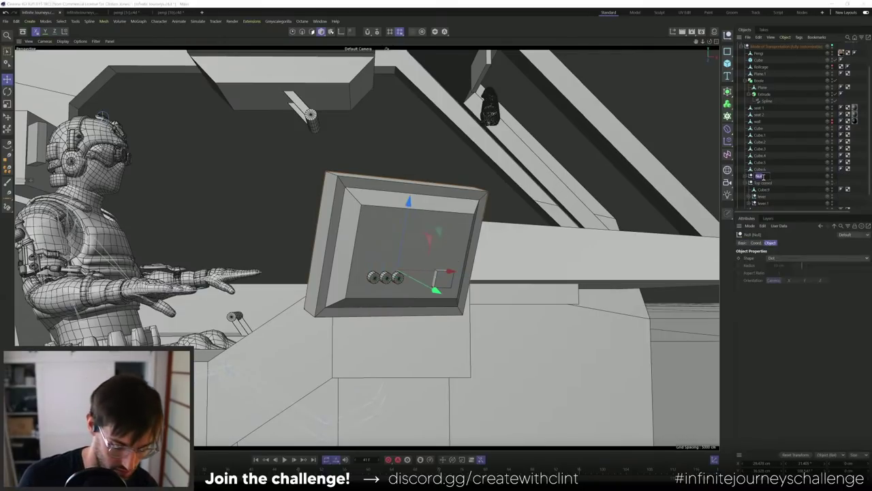
type("mon")
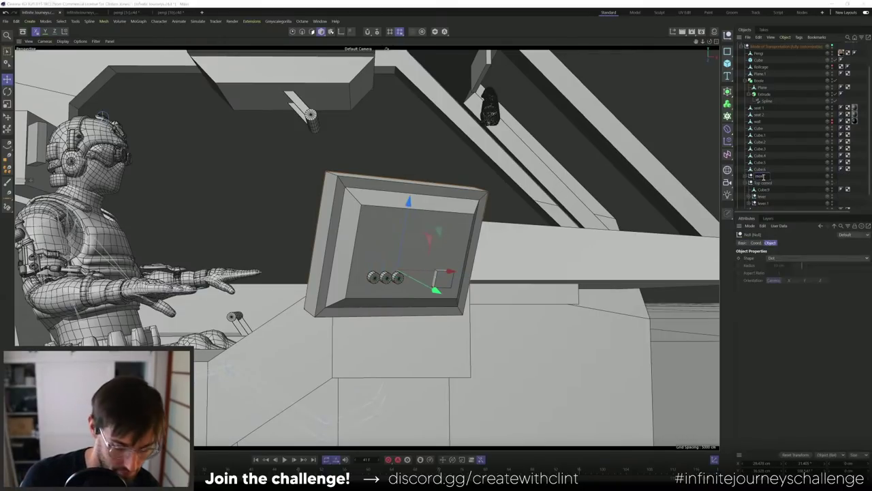
type("itor")
key("Return")
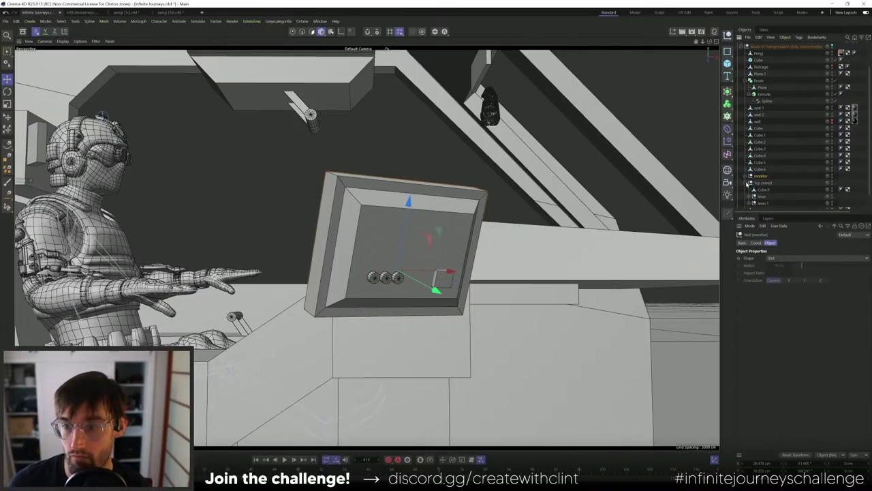
left_click(748, 183)
scroll(846, 72, "up", 3)
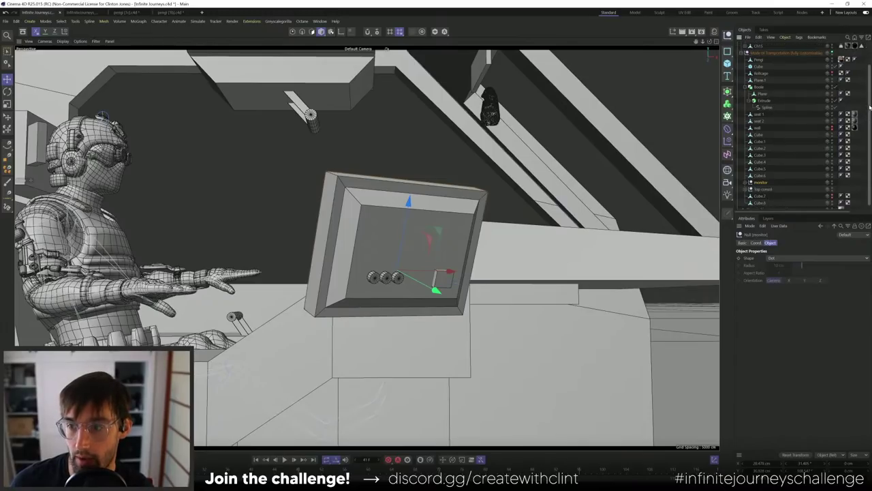
- Through the scene camera, scale the monitor group to about half size and resettle it
left_click(836, 52)
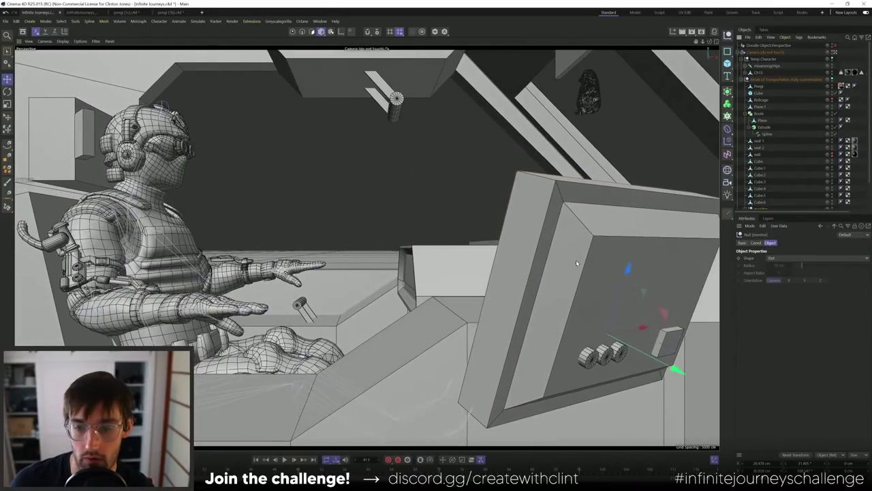
left_click(7, 52)
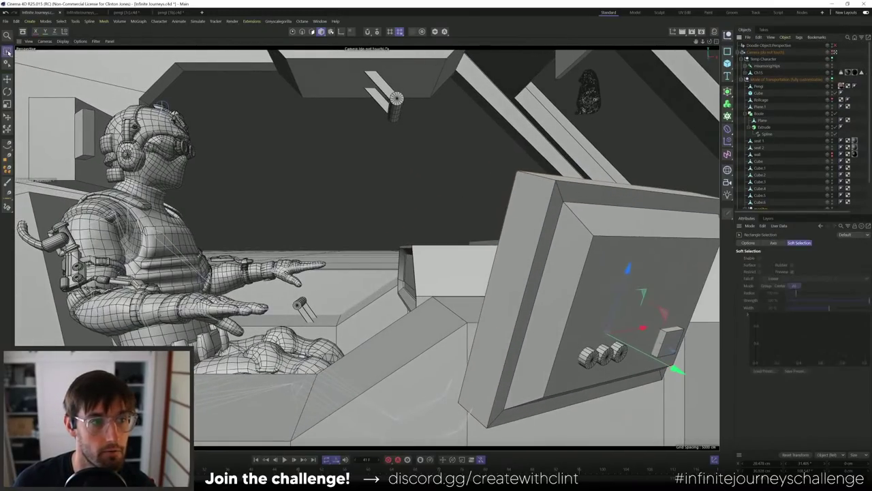
left_click(572, 277)
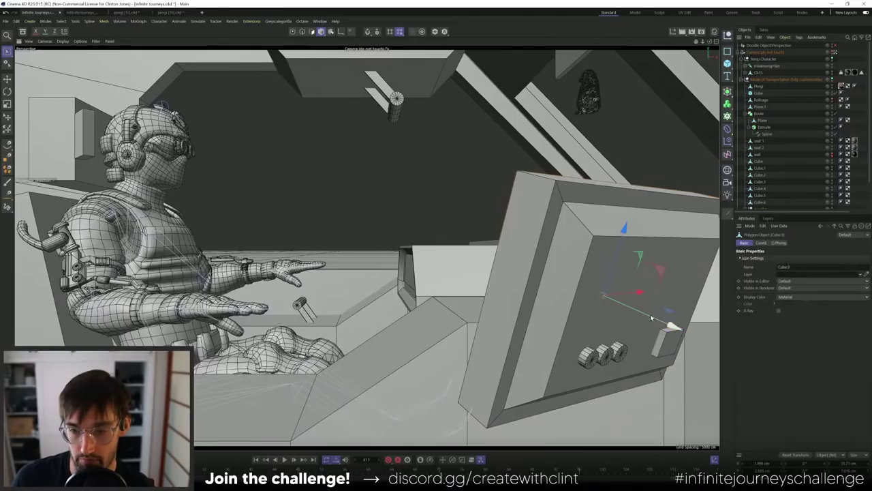
left_click_drag(613, 302, 620, 330)
scroll(784, 167, "down", 2)
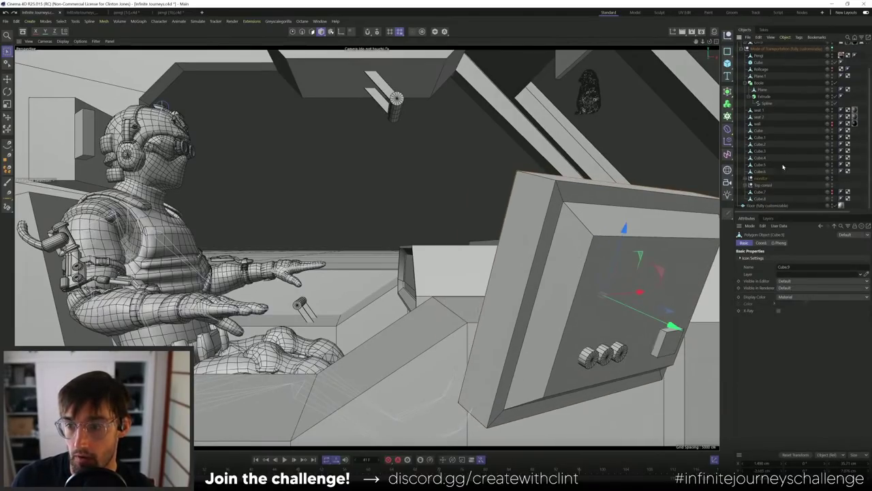
left_click(763, 178)
left_click_drag(643, 367, 633, 350)
key("t")
left_click_drag(640, 217, 514, 264)
key("e")
left_click_drag(589, 292, 611, 279)
key("r")
- Slide, raise, turn and lower the monitor group to sit just beneath the pilot's right hand
key("e")
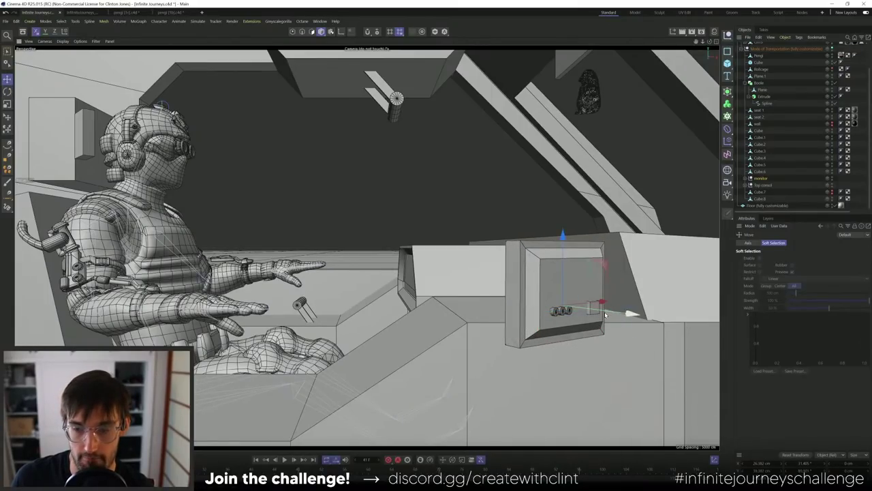
key("r")
key("e")
left_click_drag(635, 314, 588, 289)
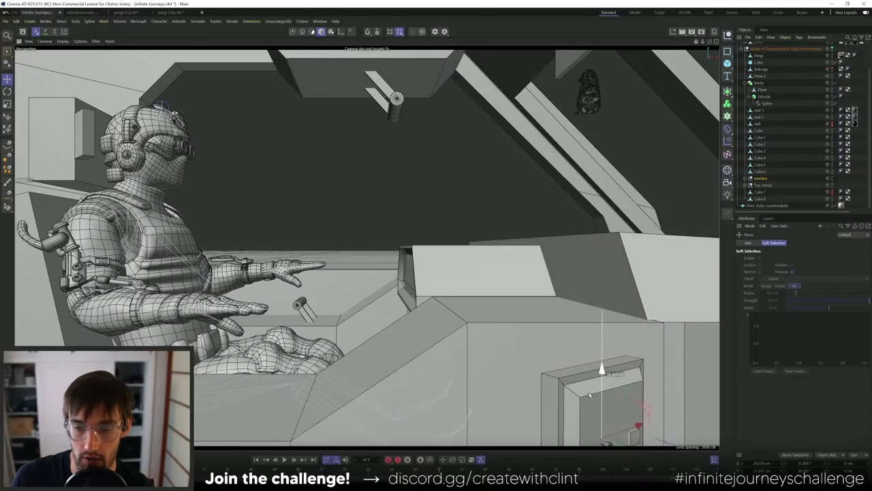
left_click_drag(602, 382, 611, 249)
left_click_drag(636, 314, 417, 275)
key("r")
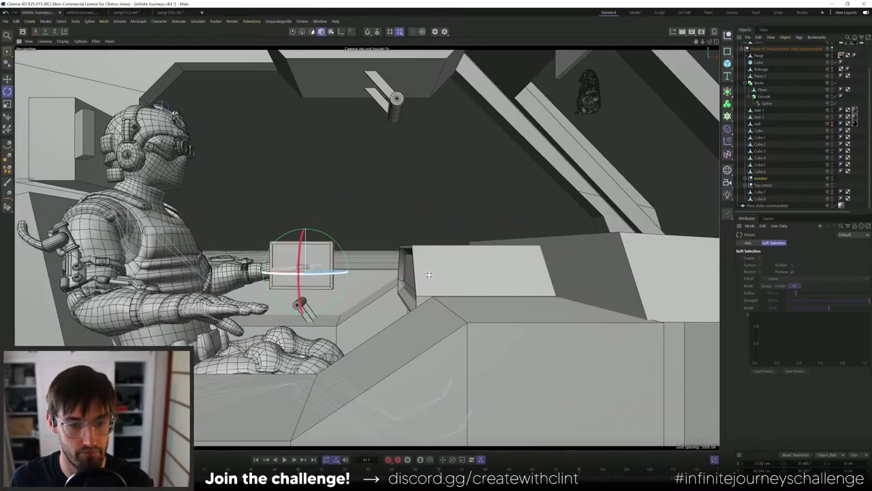
key("e")
left_click_drag(312, 271, 298, 293)
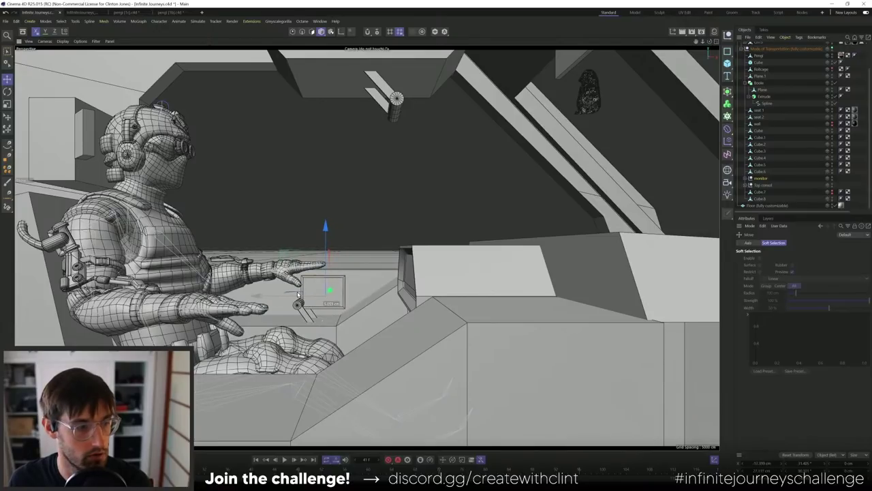
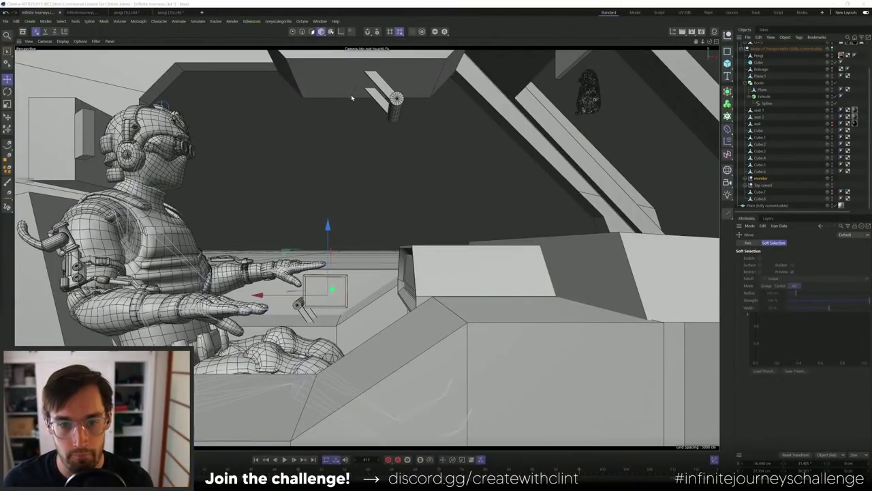
- Select the monitor null and drag it from the desk onto the right-hand console block
left_click(759, 177)
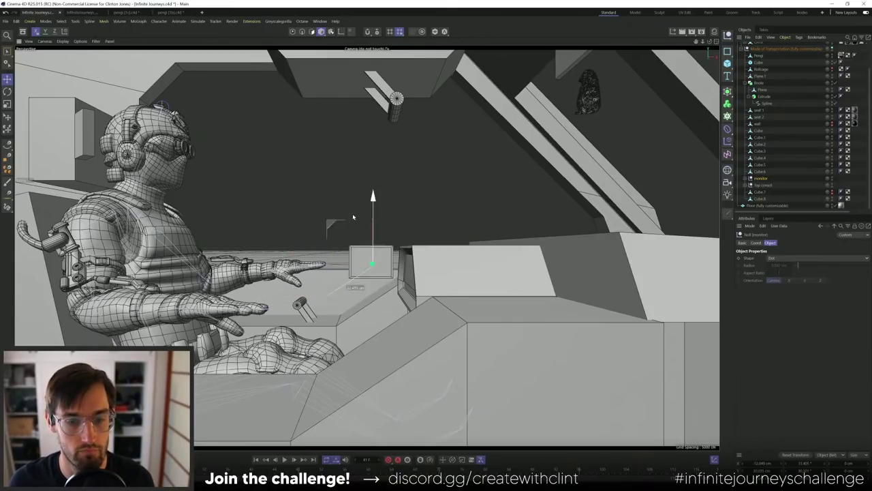
left_click_drag(353, 216, 522, 366)
left_click_drag(436, 232, 386, 163)
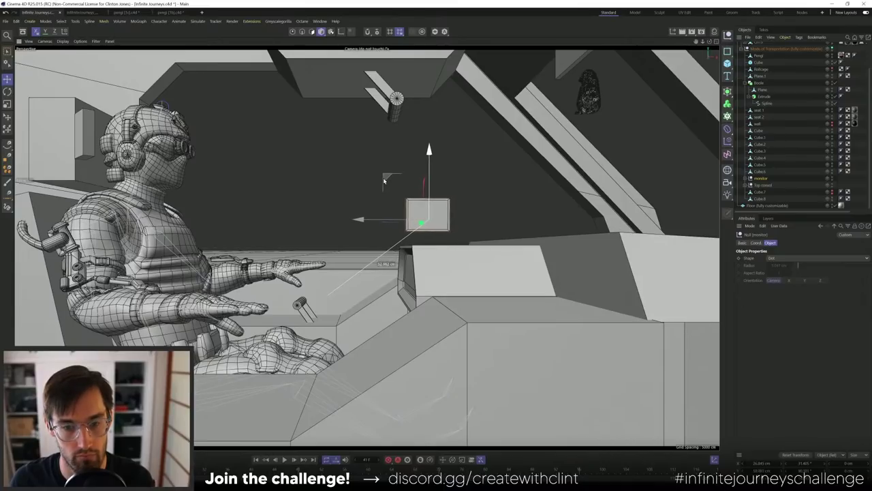
left_click_drag(384, 181, 517, 368)
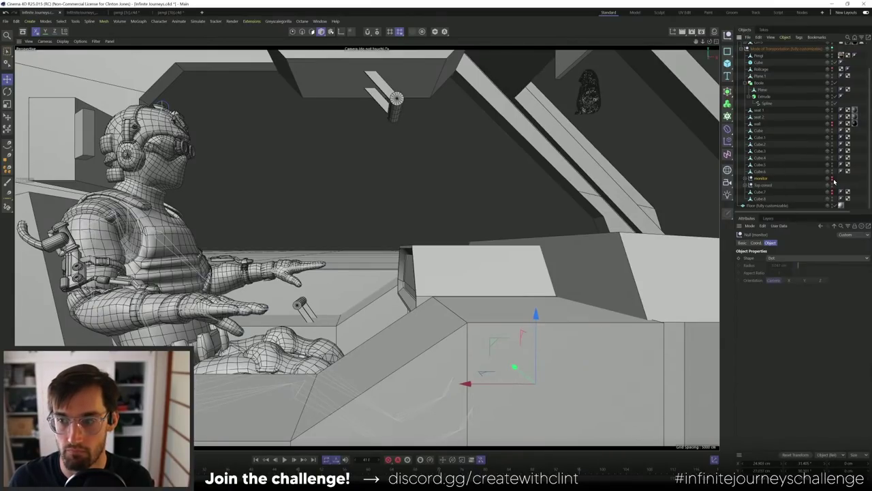
- Turn the monitor panel around and slide it left along the console to the character's hands
left_click_drag(535, 328, 536, 247)
key("r")
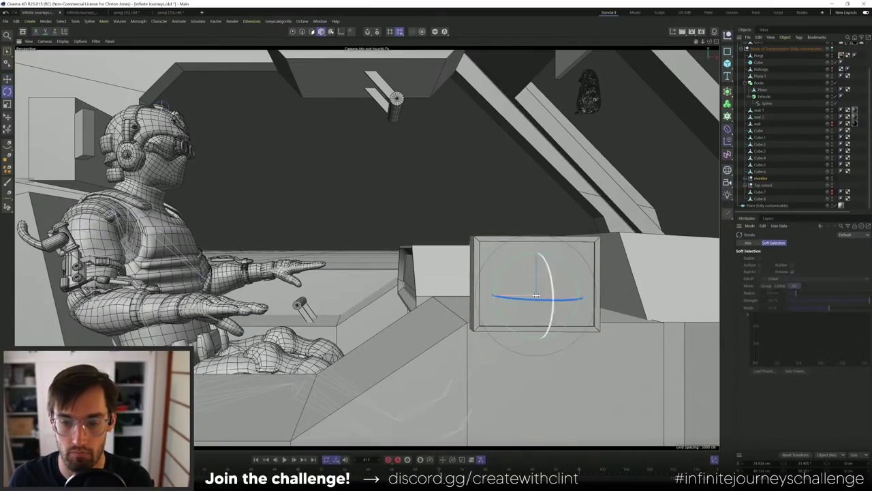
left_click_drag(541, 295, 460, 293)
key("e")
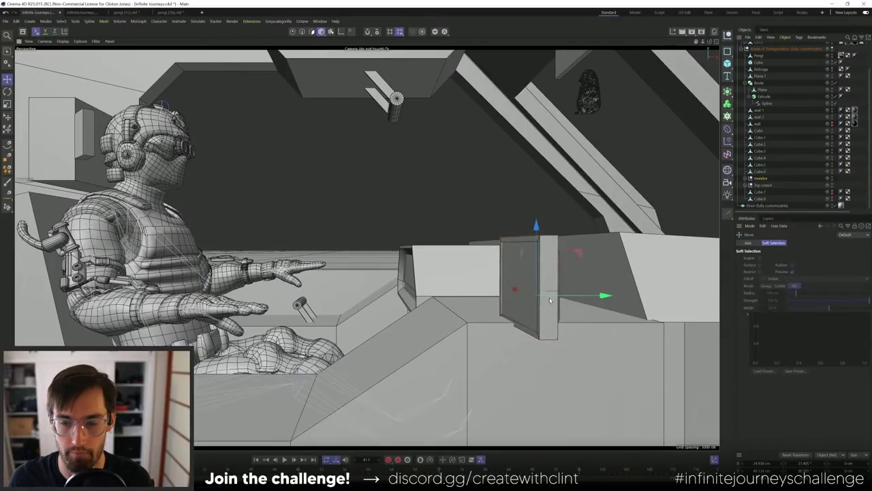
left_click_drag(523, 289, 638, 284)
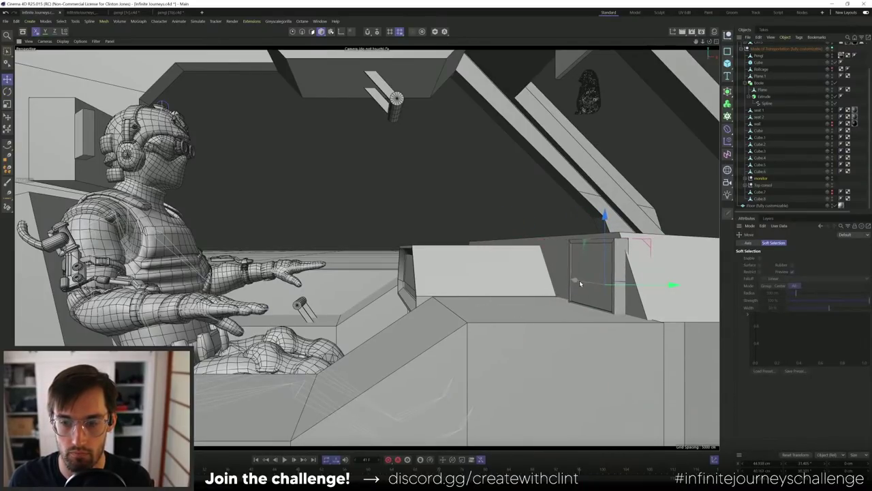
left_click_drag(579, 282, 375, 355)
- Tilt the monitor panel to match the slanted console and sink it into the console face
key("r")
left_click_drag(354, 321, 395, 319)
key("e")
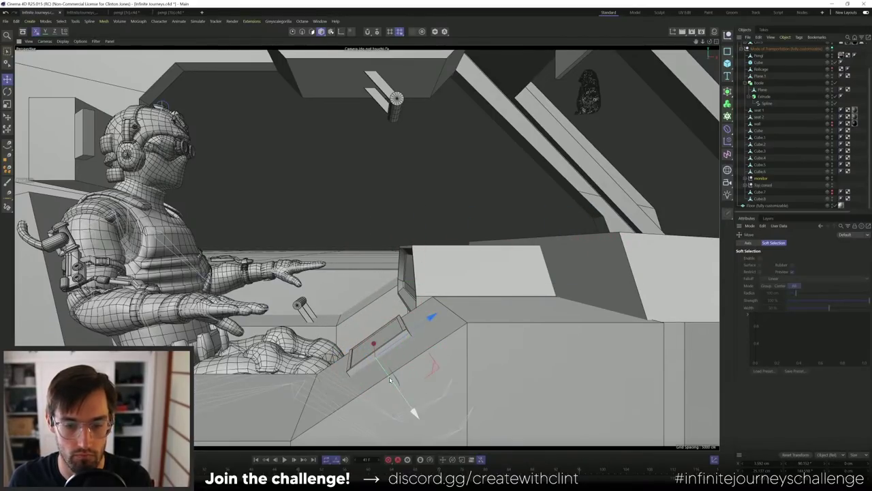
left_click_drag(383, 353, 384, 374)
key("r")
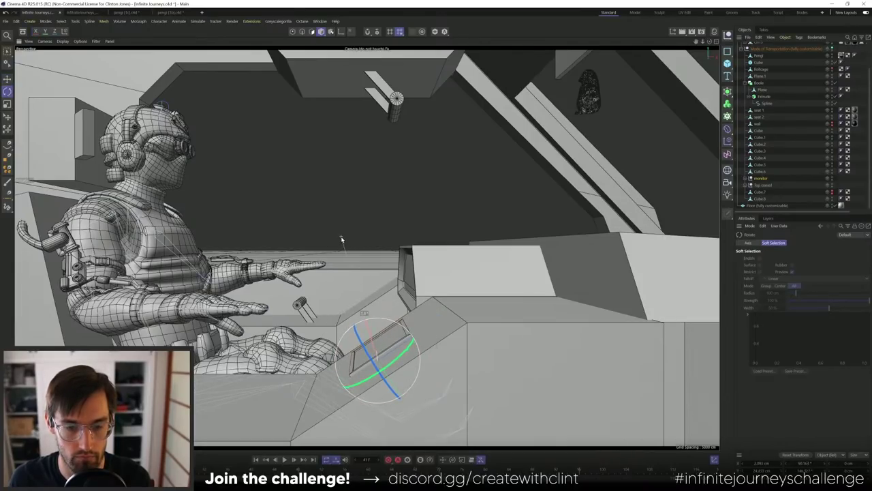
key("e")
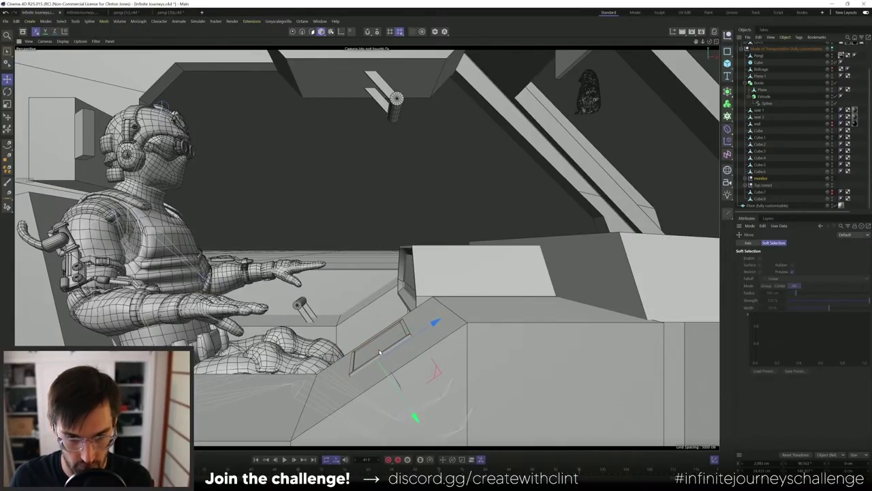
left_click_drag(374, 344, 467, 329)
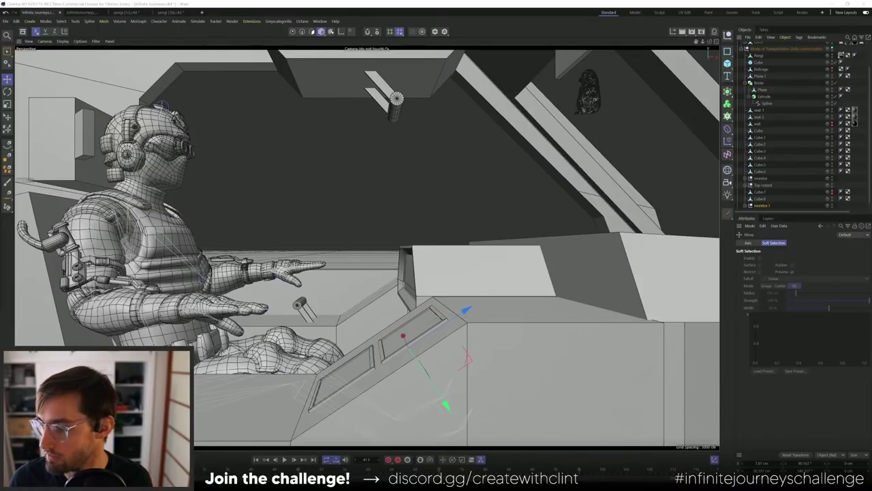
key("alt+Tab")
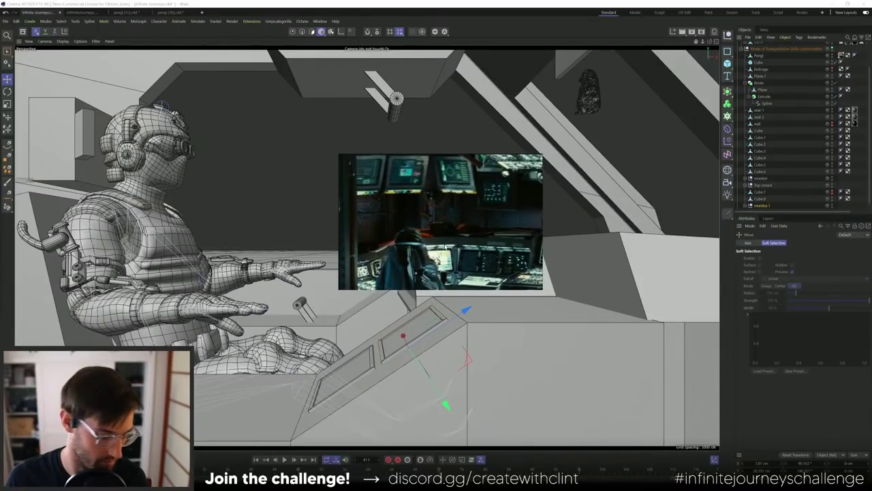
key("ctrl+f")
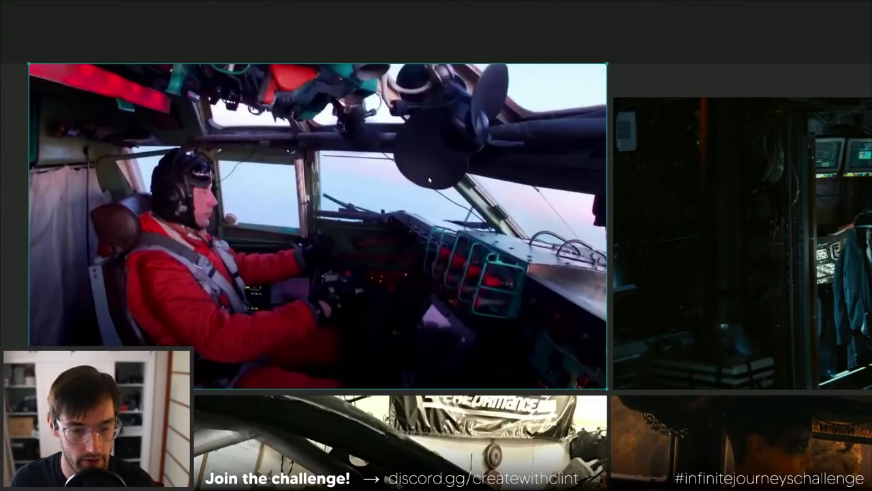
key("alt+Tab")
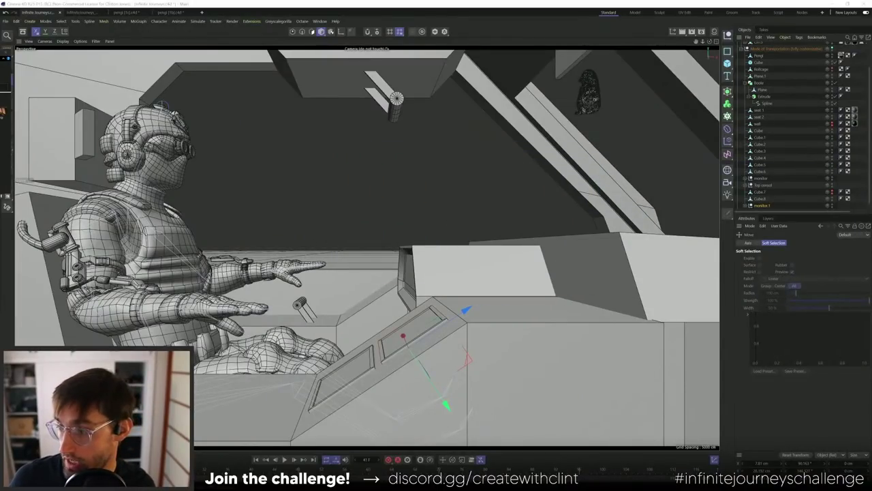
key("alt+Tab")
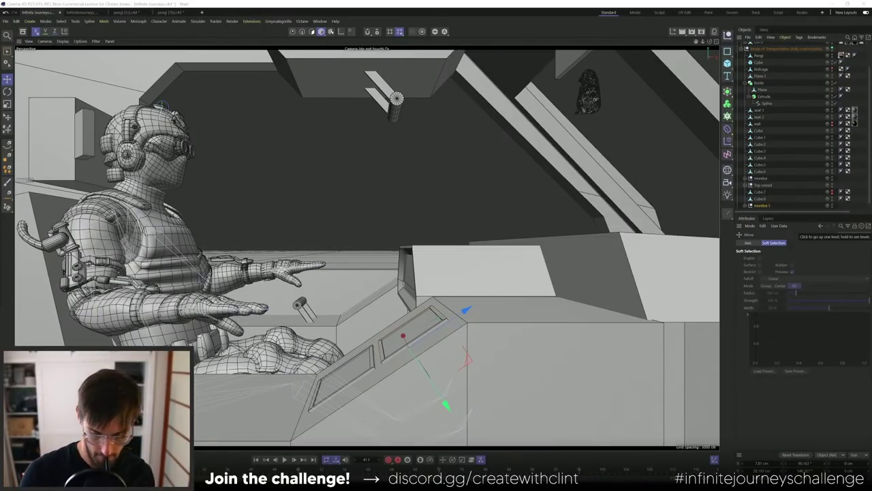
left_click(760, 198)
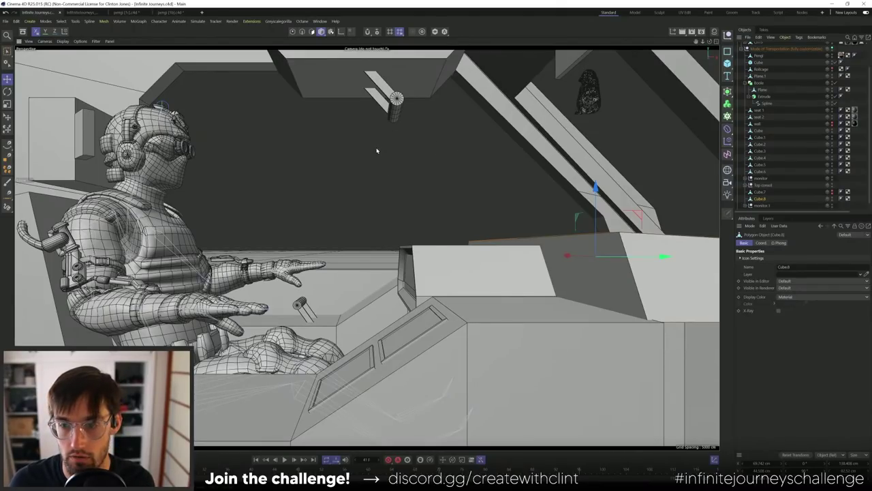
- Collapse the Mode of Transportation and Temp Character groups and view through Default Camera
left_click(565, 376)
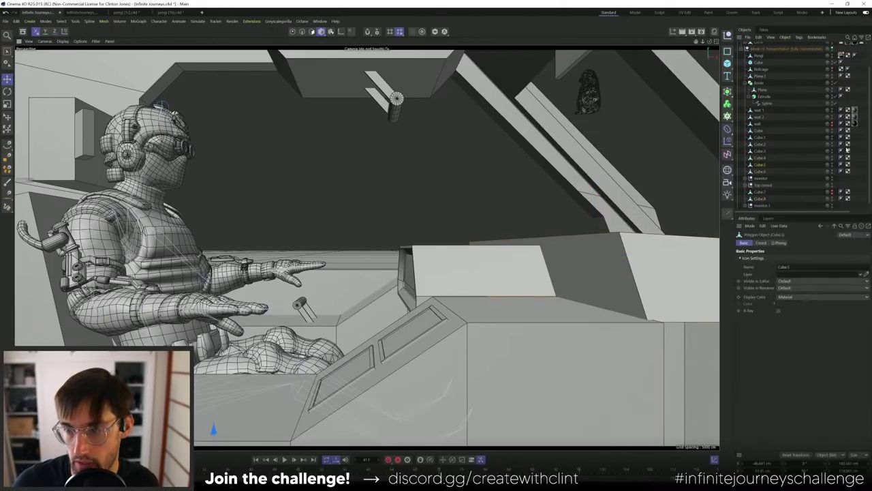
scroll(857, 103, "up", 3)
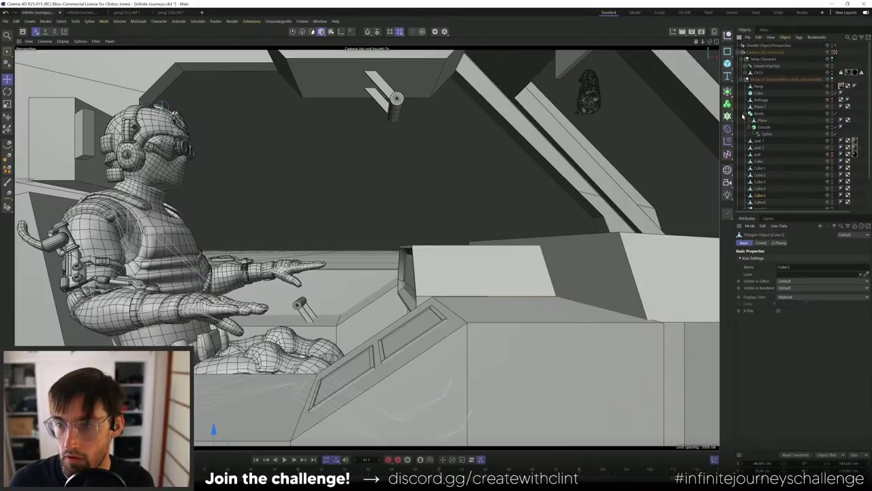
left_click(743, 79)
left_click(785, 92)
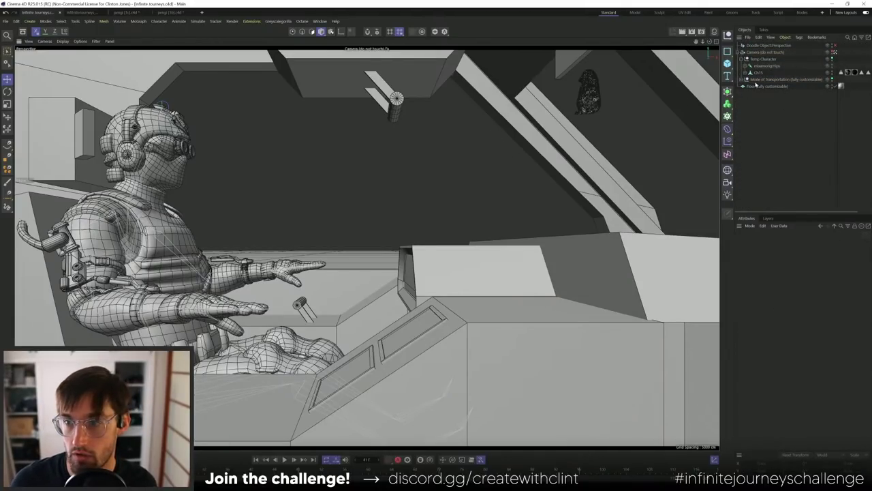
left_click(742, 60)
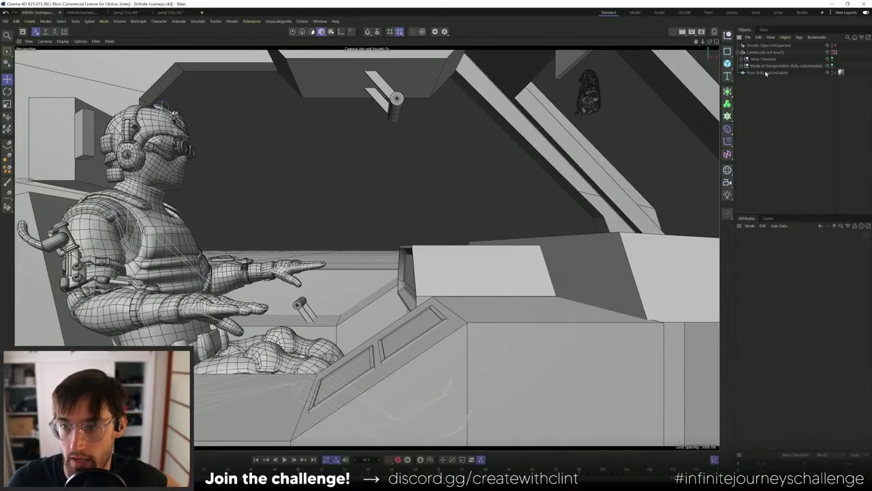
left_click(742, 66)
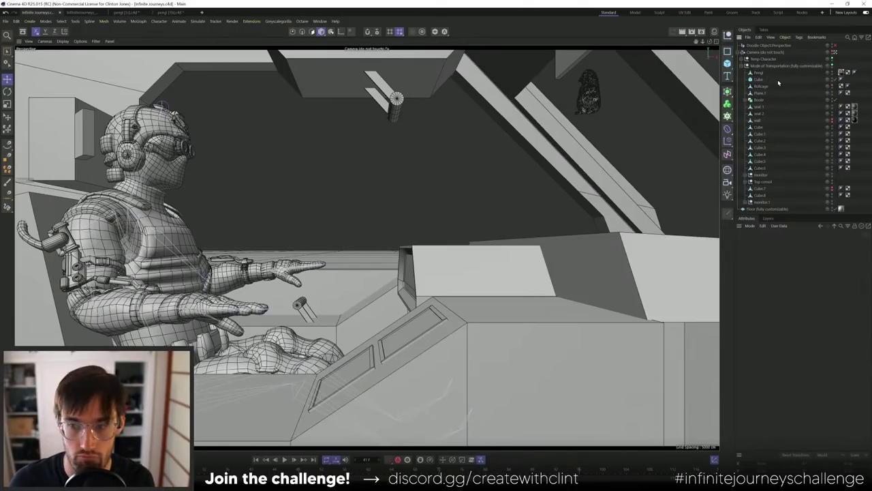
left_click(742, 66)
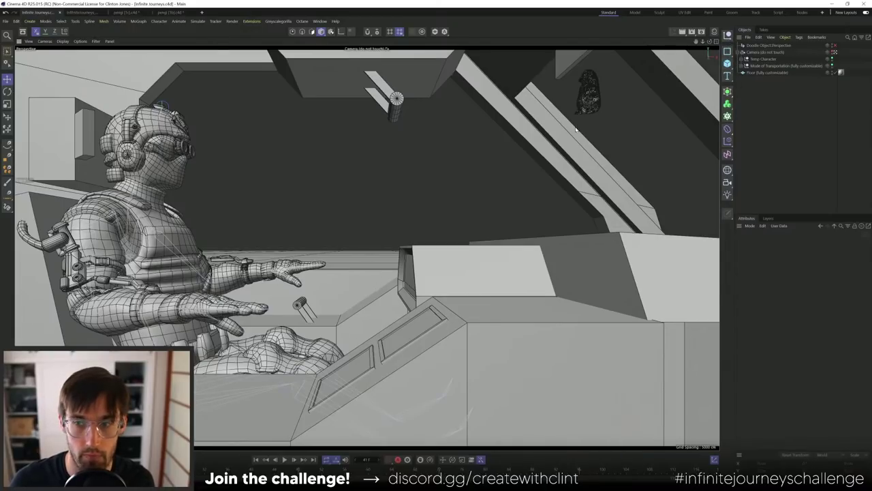
left_click(835, 53)
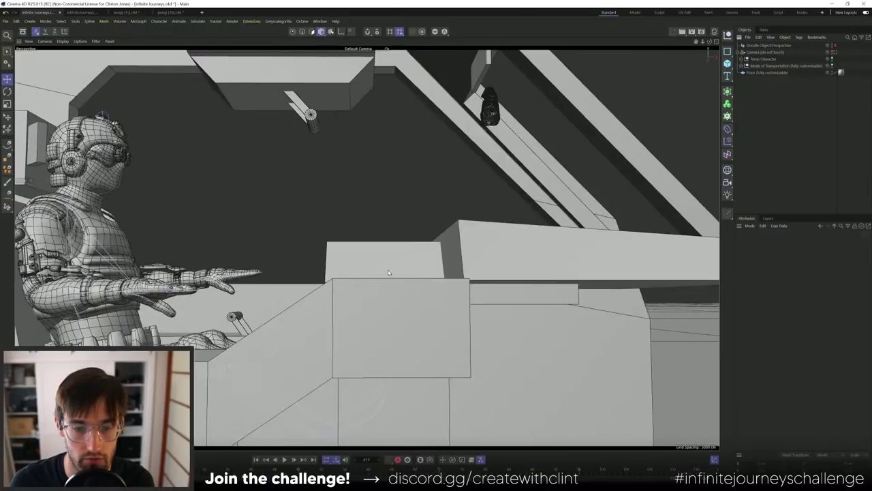
- Zoom out and orbit to a high overview of the cockpit, then select the console block Cube.5
scroll(340, 195, "down", 10)
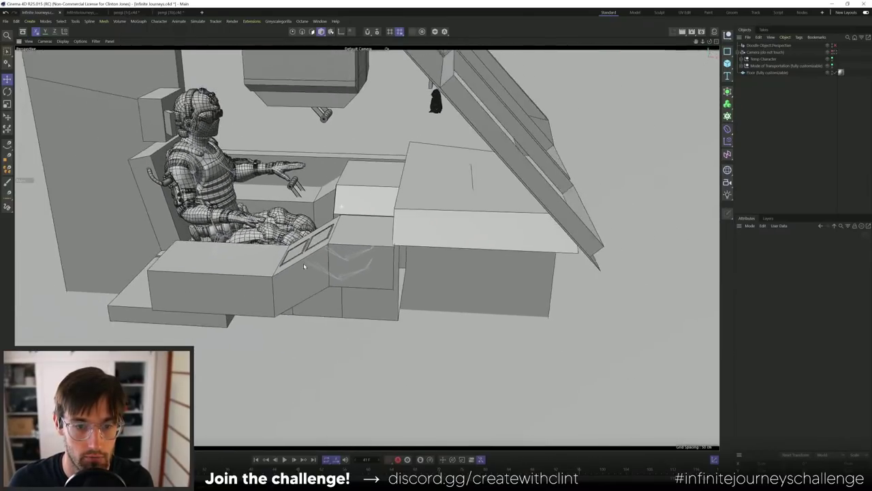
left_click_drag(384, 156, 435, 208, "alt")
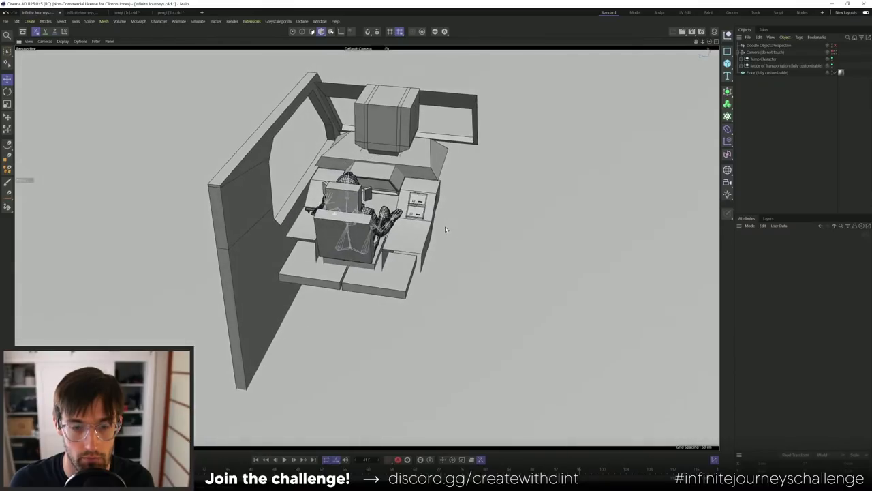
left_click(433, 209)
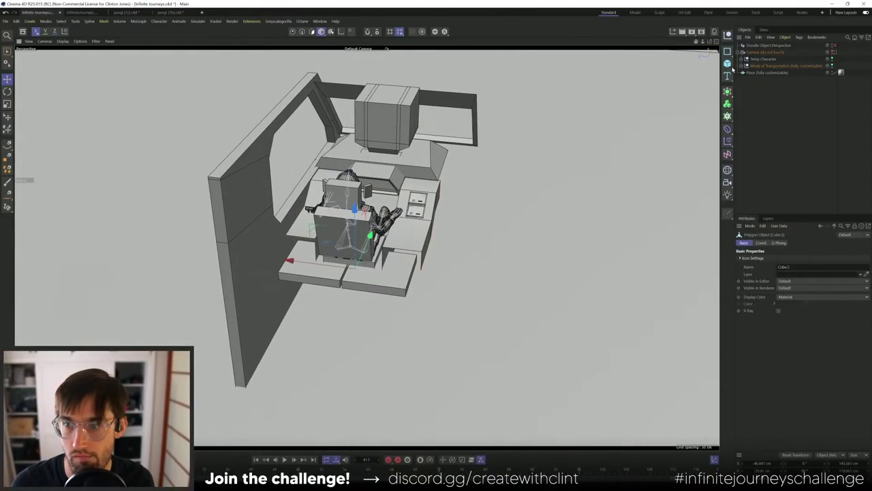
- Add a Rectangle spline, scale it to about 124 cm and raise it about 35 cm
left_click(727, 51)
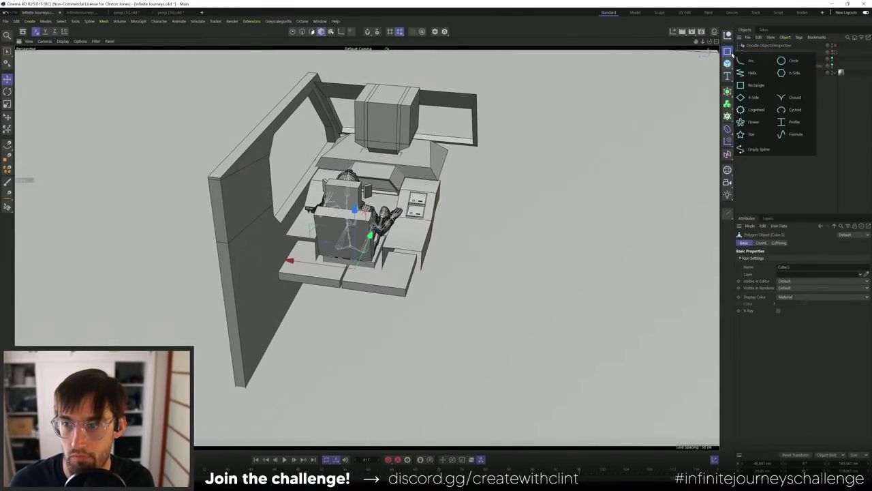
left_click(754, 85)
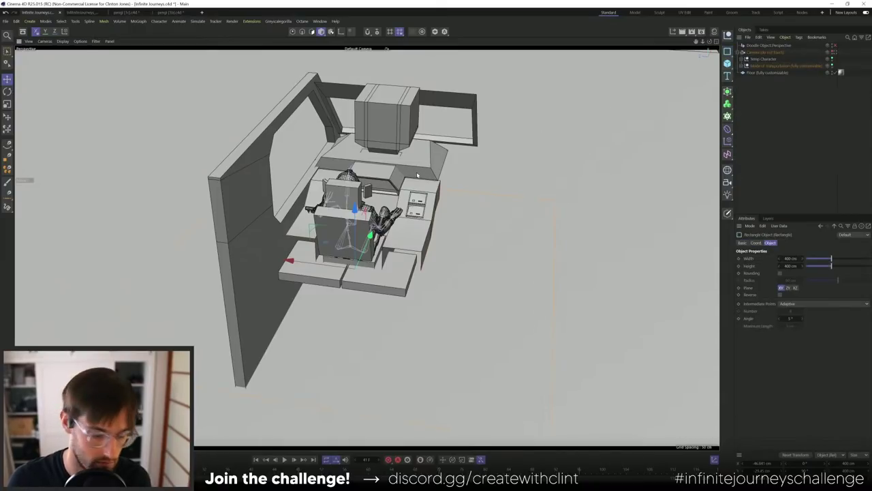
key("t")
left_click_drag(368, 218, 244, 260)
key("e")
left_click_drag(355, 230, 388, 209)
- Add a Circle spline to the scene
left_click(727, 52)
left_click(780, 62)
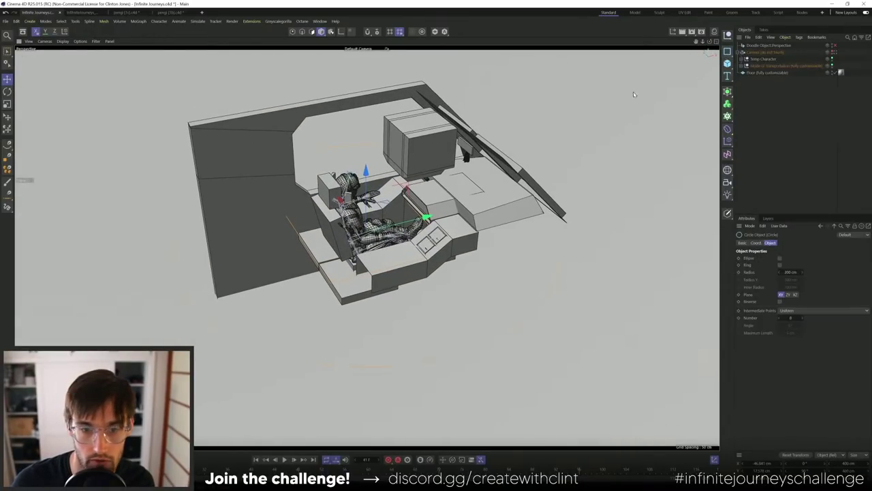
key("t")
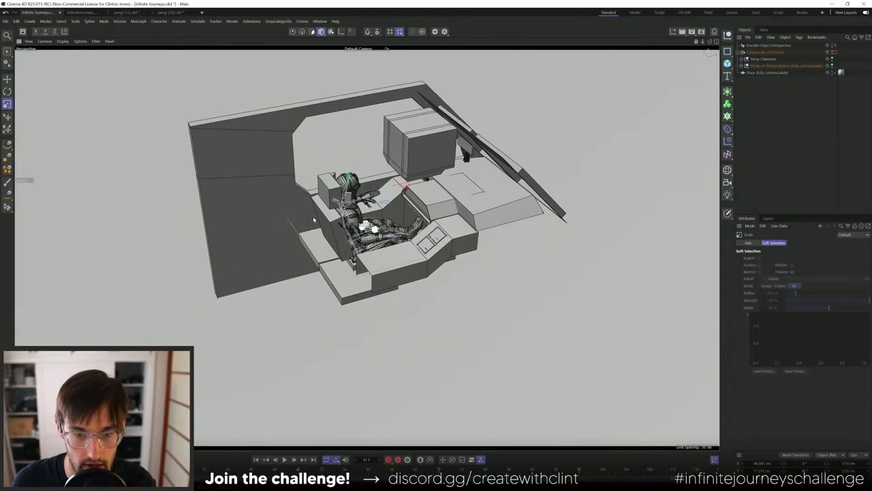
left_click(364, 225)
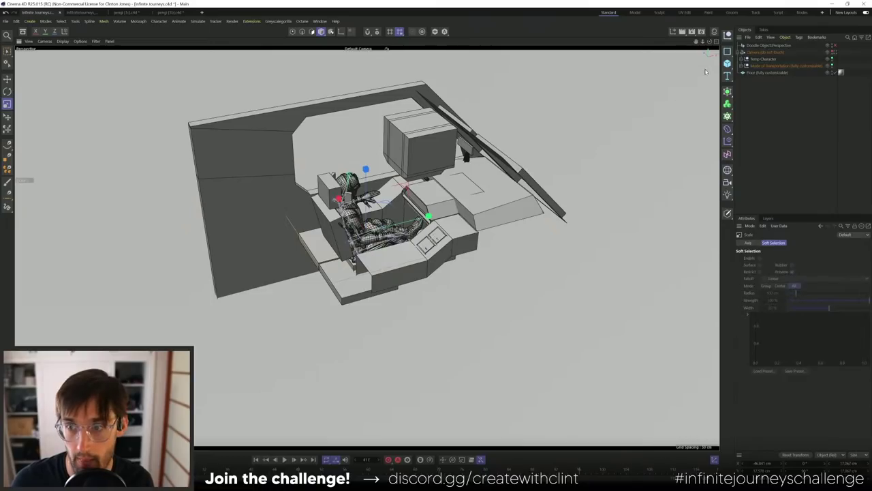
- In Mode of Transportation, select the Circle and Rectangle splines and bring up the Generators list
left_click(766, 66)
left_click(742, 65)
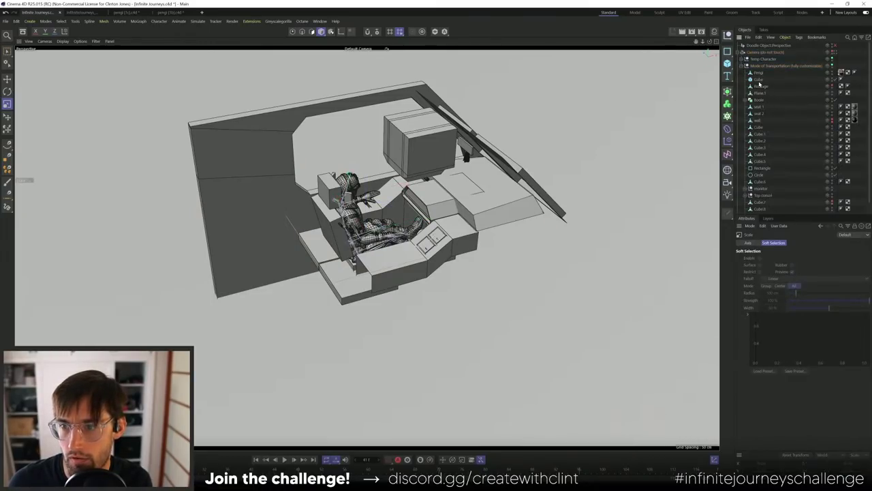
left_click(758, 167)
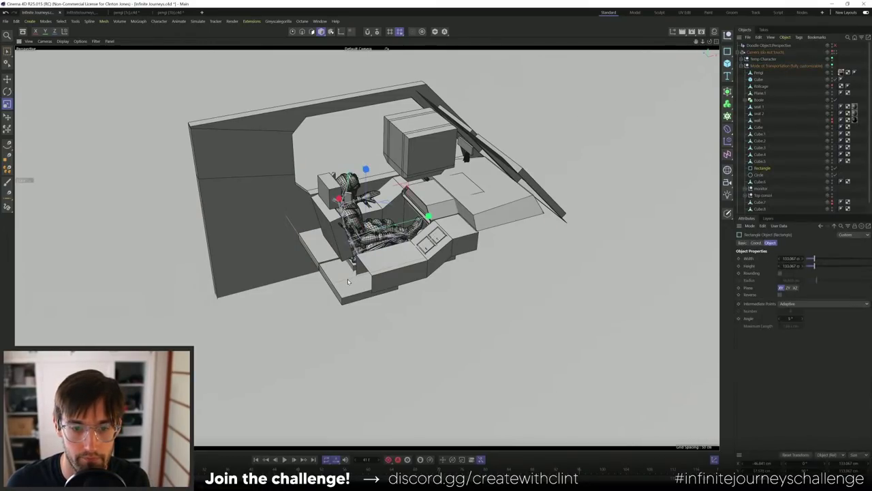
left_click(757, 174)
left_click(761, 168)
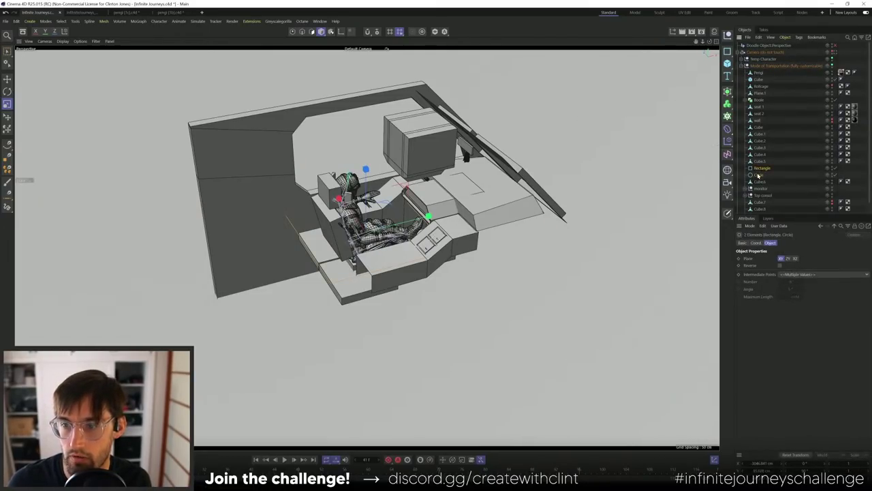
left_click(758, 175)
left_click(761, 168, "ctrl")
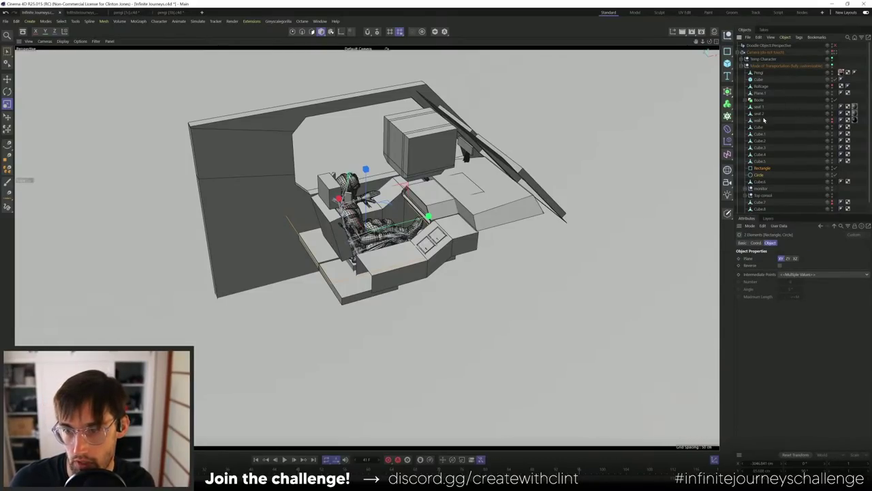
left_click(726, 103)
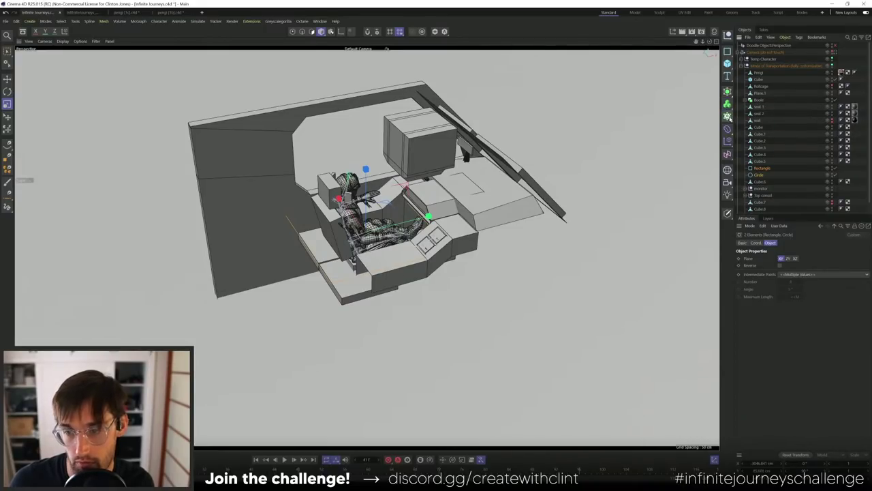
left_click(728, 117)
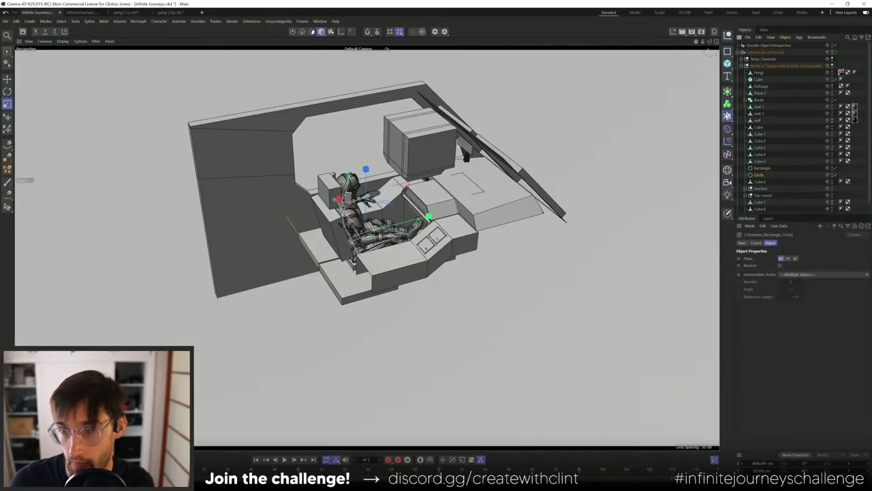
left_click(727, 90)
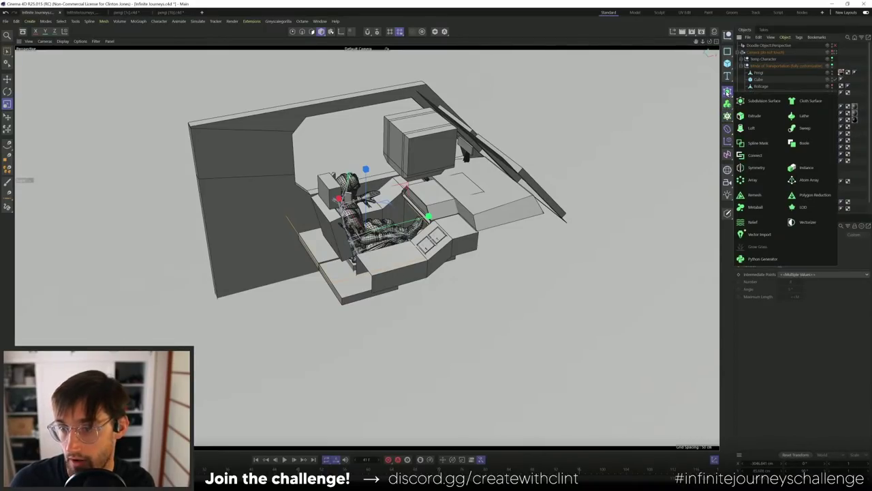
- Put the Circle and Rectangle splines under one Sweep, with Circle first as the profile
left_click(807, 128)
key("ctrl+z")
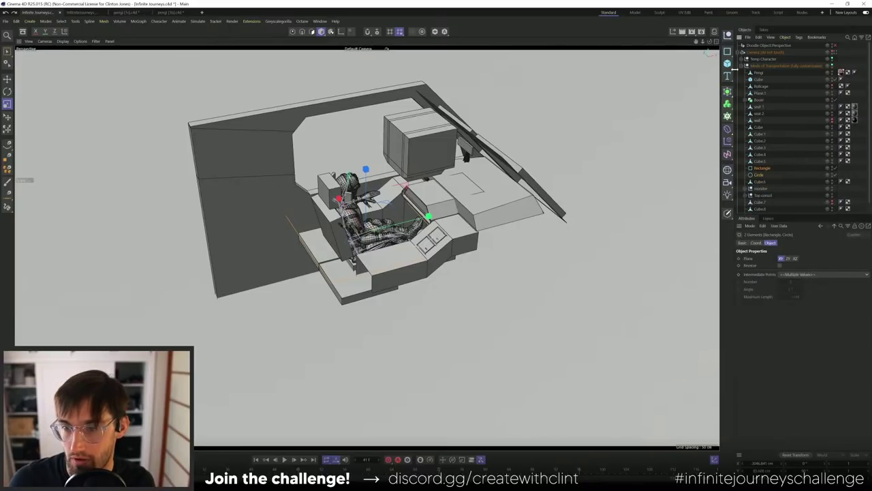
left_click(729, 104)
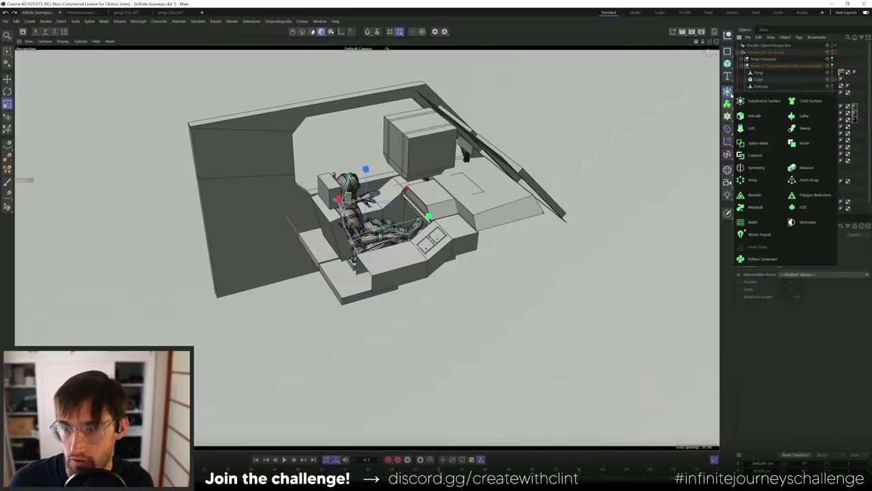
left_click(810, 130)
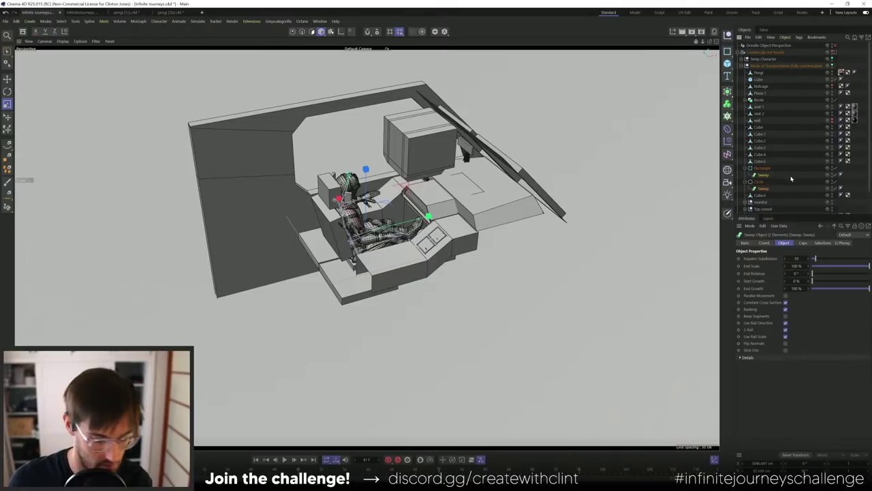
key("ctrl+z")
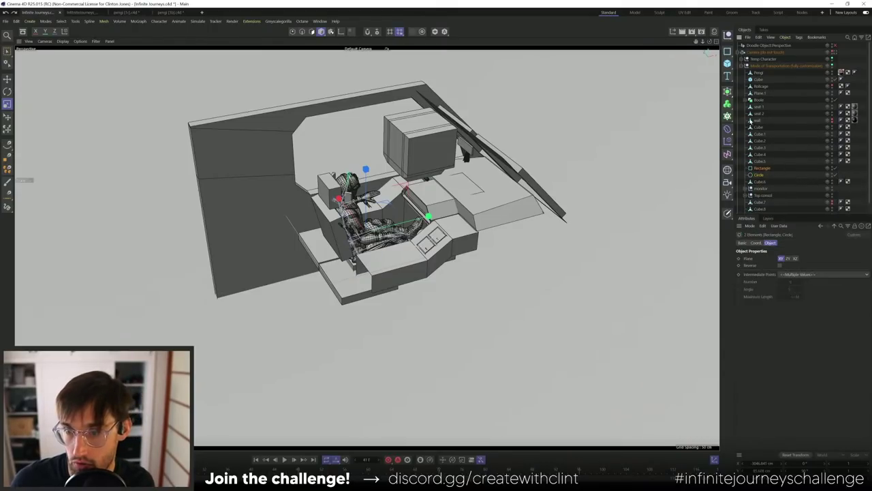
left_click(728, 92)
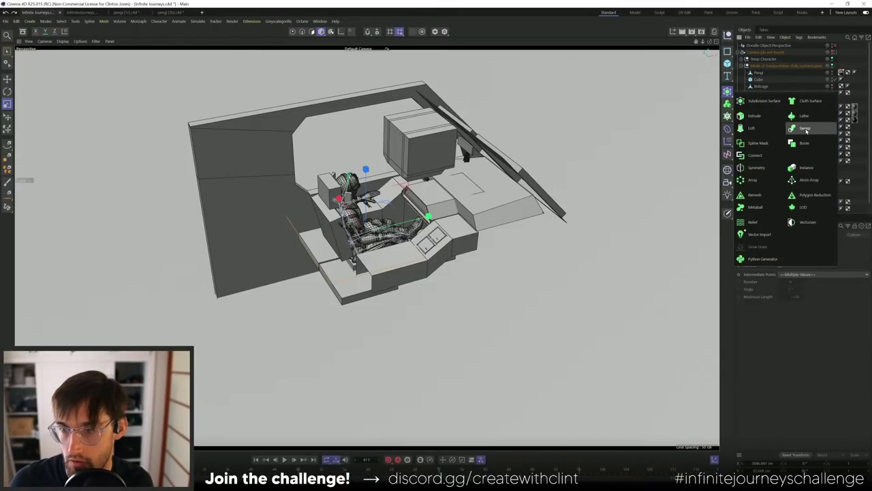
left_click(802, 134)
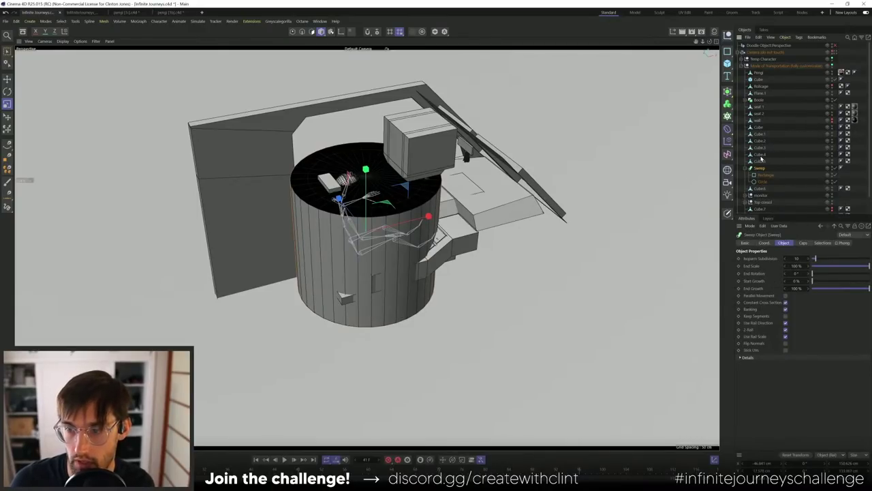
left_click_drag(761, 182, 765, 173)
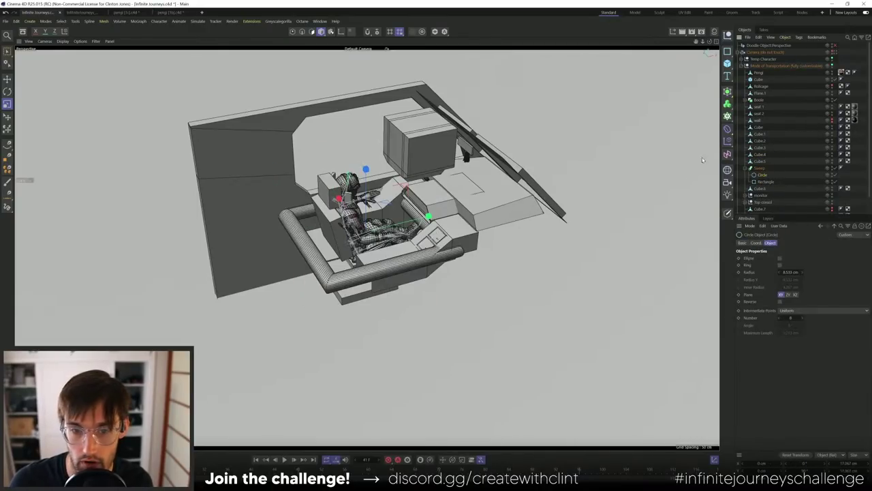
- Scale the circle profile down so the swept rail becomes a thin tube
scroll(369, 275, "up", 10)
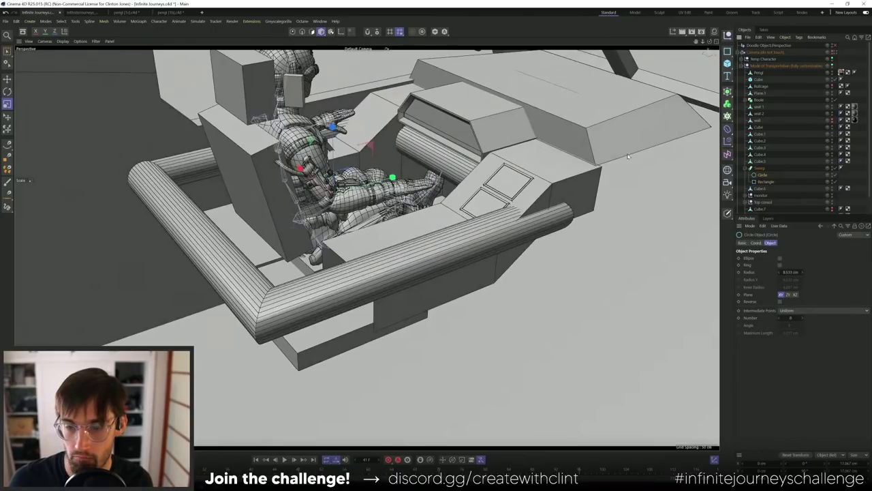
scroll(443, 171, "down", 2)
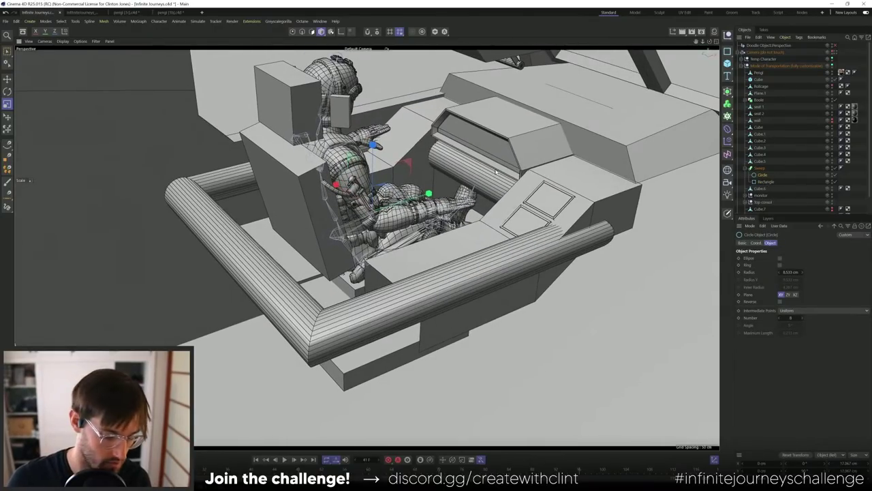
key("t")
left_click_drag(442, 171, 197, 201)
left_click(774, 182)
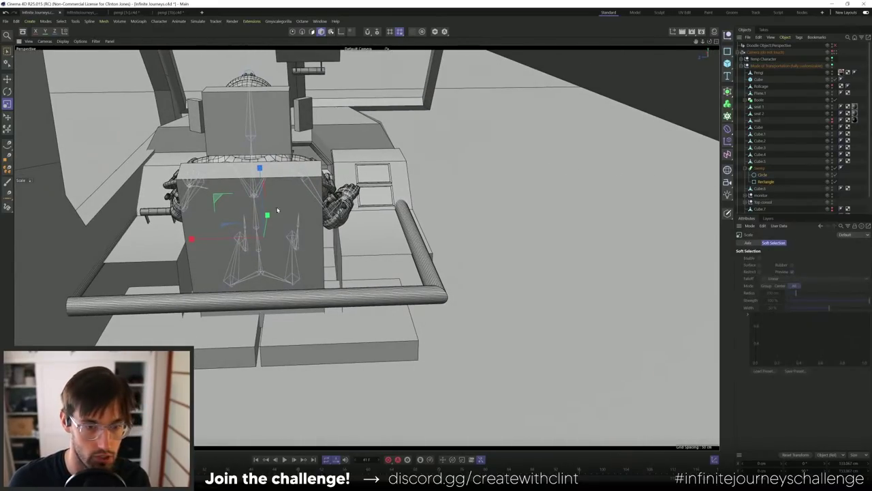
- Narrow the Rectangle rail to about 90% along X and raise it upward
left_click_drag(194, 239, 198, 245)
left_click(765, 181)
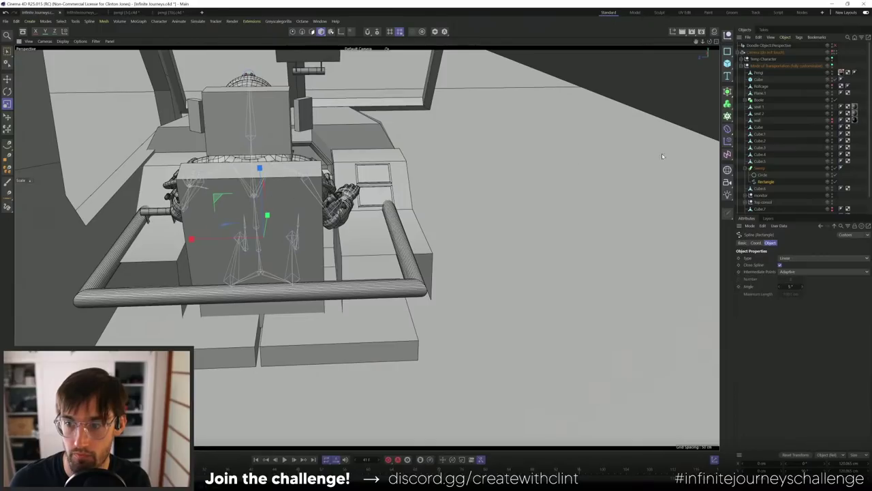
left_click_drag(664, 156, 318, 251, "alt")
key("e")
left_click_drag(394, 192, 335, 272)
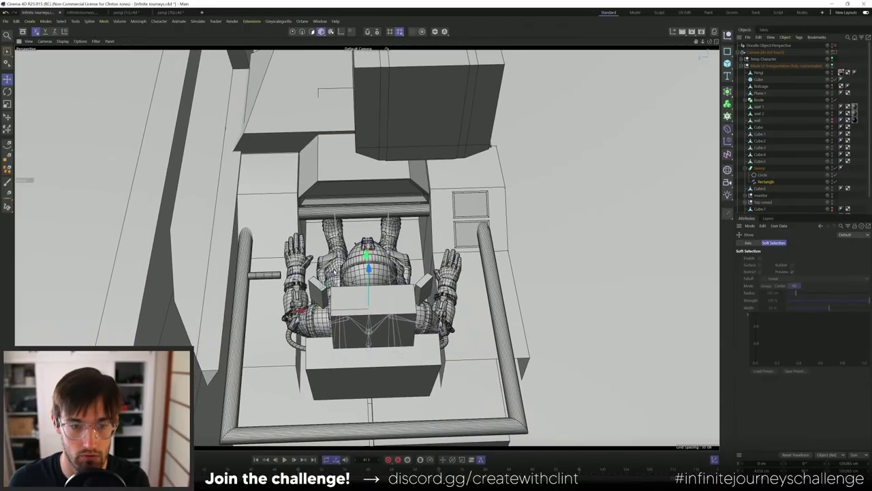
- Orbit behind the seat and bring up the car roll-cage reference photo
left_click(285, 233)
left_click_drag(404, 310, 371, 219, "alt")
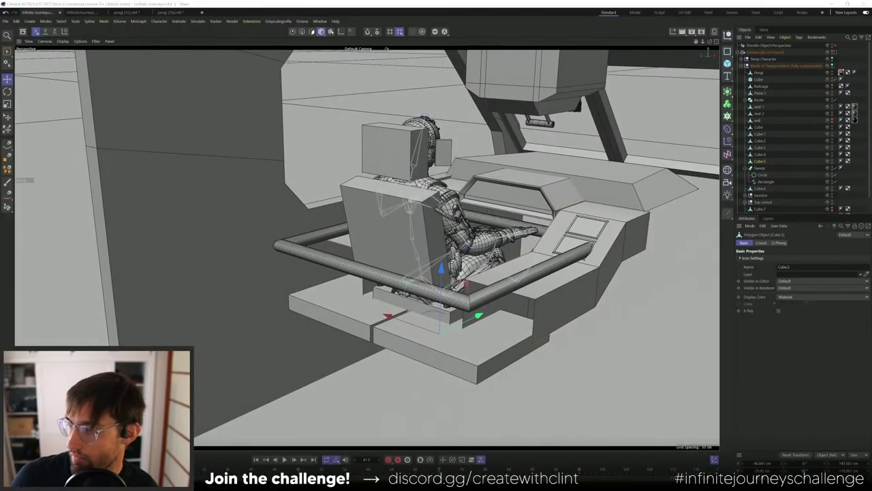
key("ctrl+f")
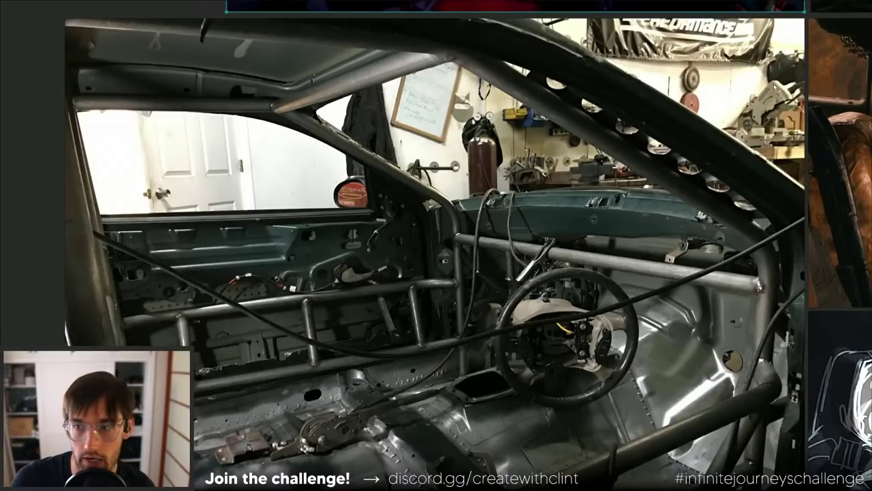
- Close the full-screen PureRef reference and orbit the cockpit view around the seat
key("Escape")
left_click_drag(423, 245, 354, 259, "alt")
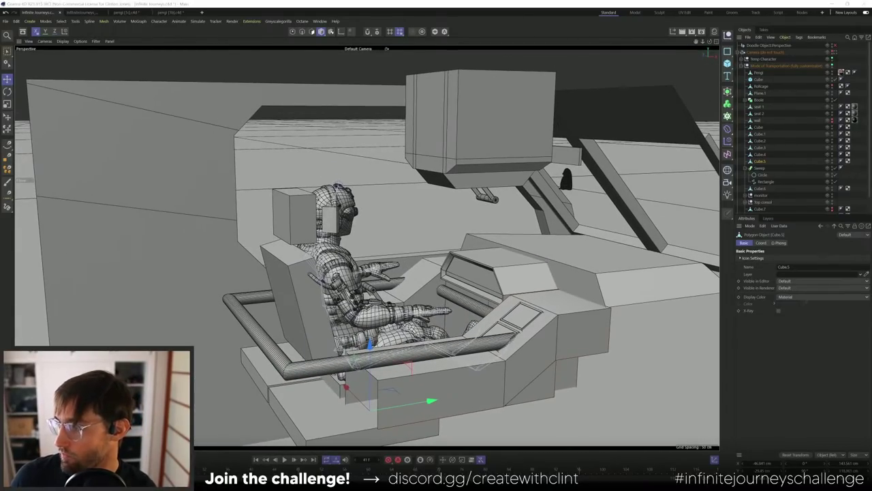
- Orbit and pan to the cockpit's left side, undoing an accidental edit to the Boole wall
left_click_drag(361, 243, 346, 279, "alt")
scroll(402, 152, "down", 3)
mouse_move(290, 284)
left_mouse_down("alt")
mouse_move(320, 263)
mouse_move(290, 272)
left_mouse_up("alt")
middle_click_drag(290, 272, 281, 259, "alt")
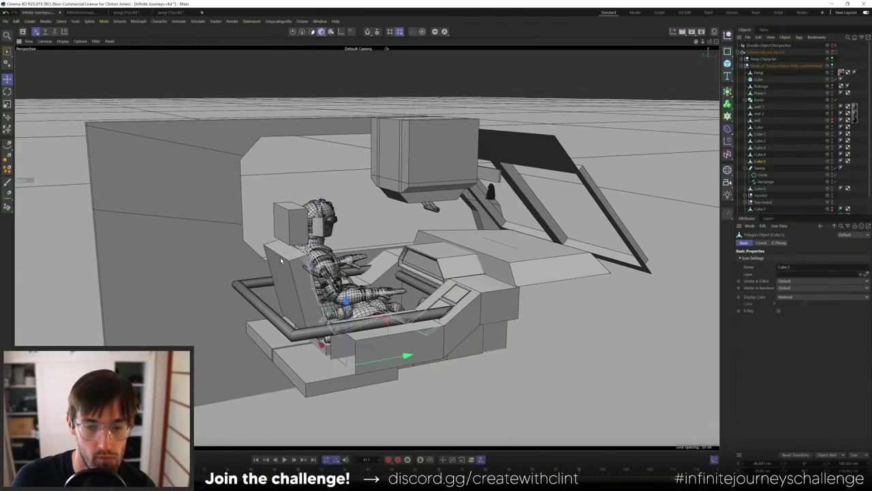
left_click(211, 254)
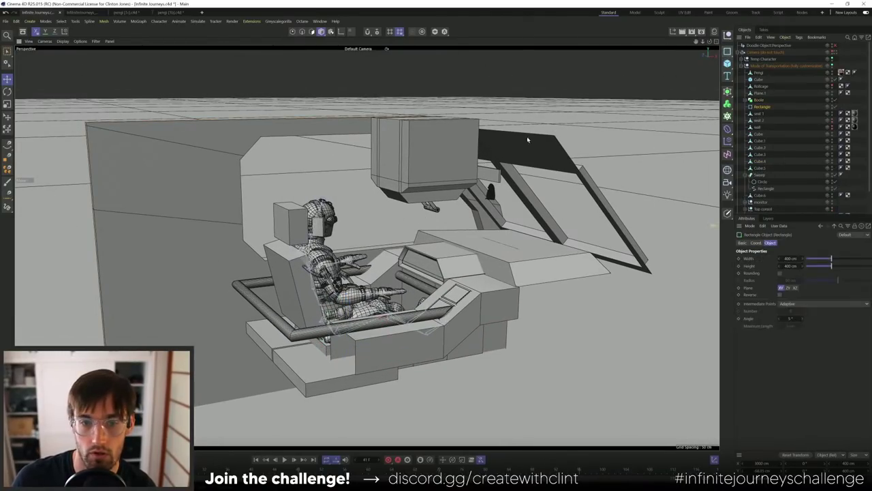
scroll(366, 247, "down", 10)
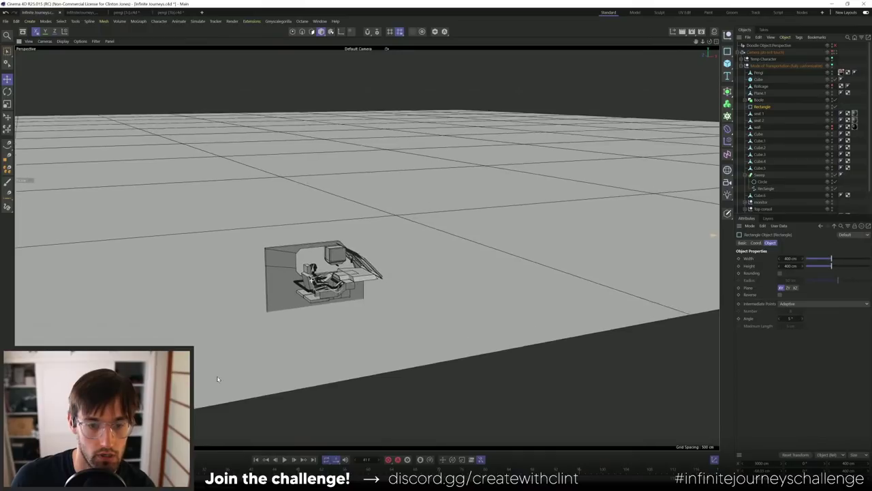
scroll(317, 276, "up", 10)
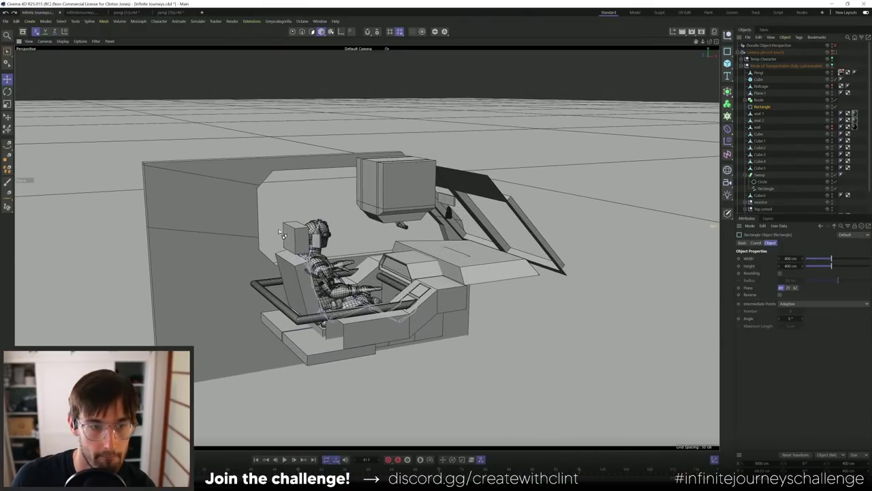
key("ctrl+z")
left_click(7, 53)
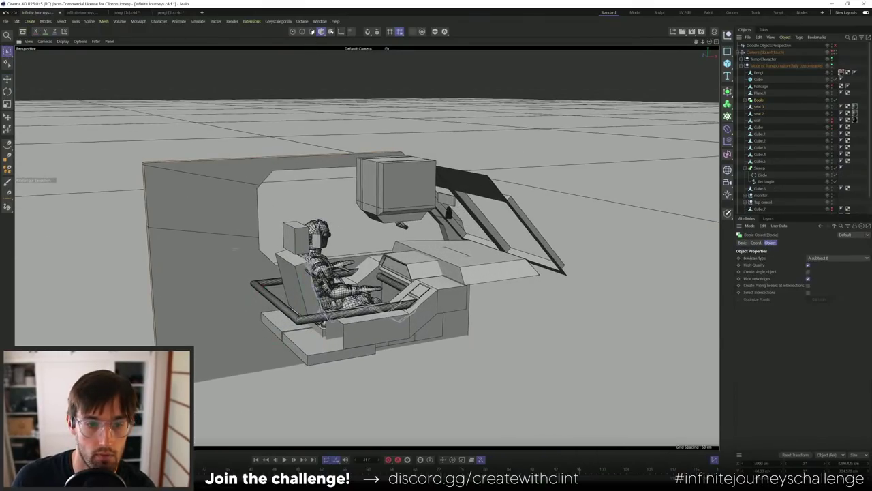
- Add a new Rectangle spline and tilt the overhead monitor box
left_click_drag(322, 243, 380, 200, "alt")
left_click(392, 190)
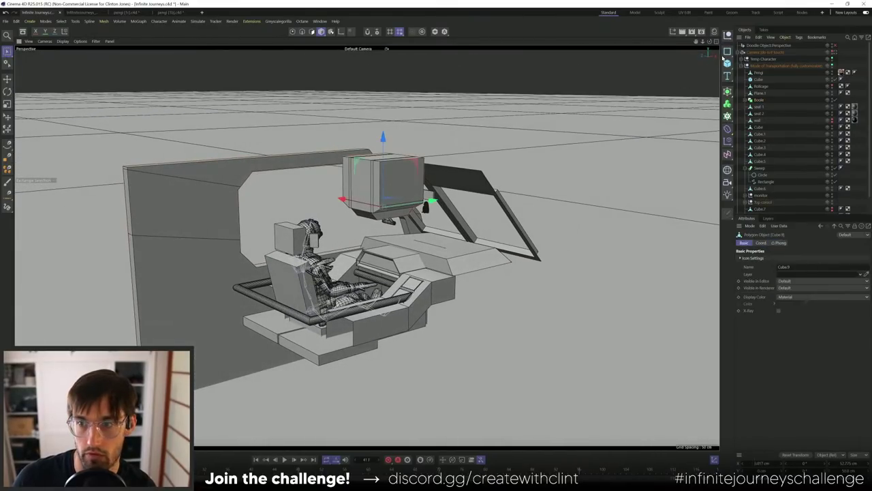
left_click(726, 53)
key("r")
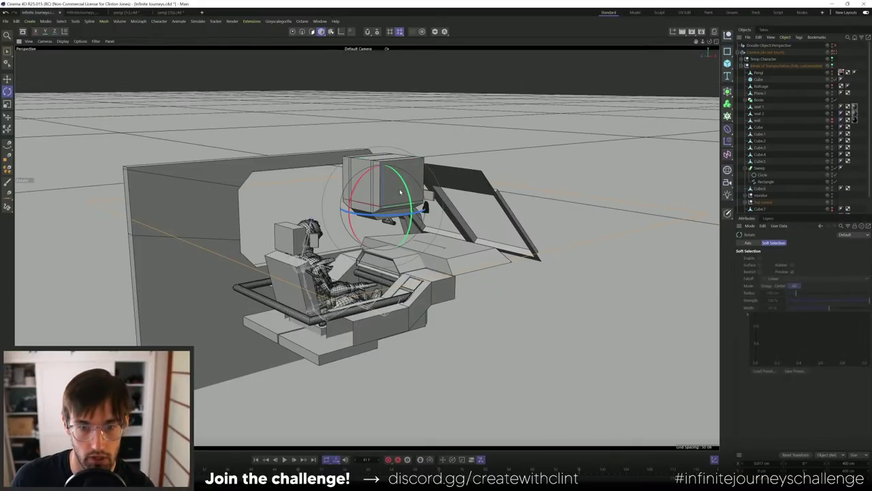
left_click_drag(404, 185, 379, 244)
key("t")
key("e")
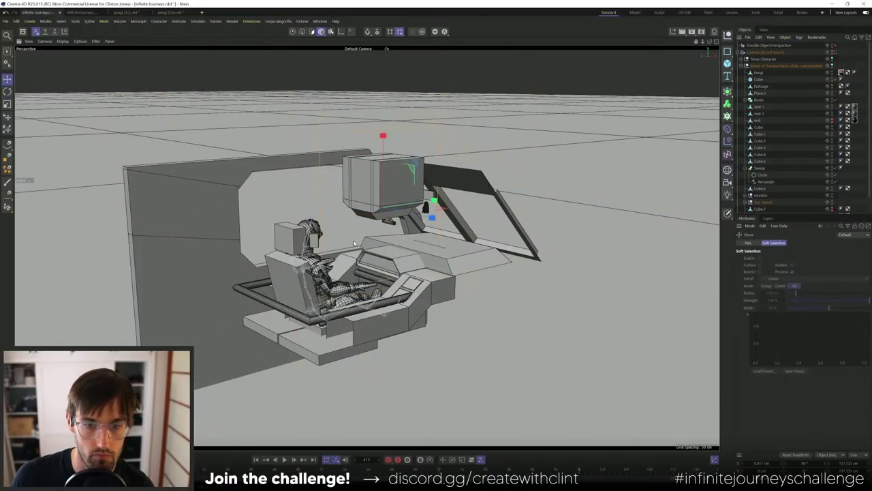
- Move the Rectangle spline out of the Top cowl group to sit above Sweep
left_click(402, 270)
left_click(404, 270)
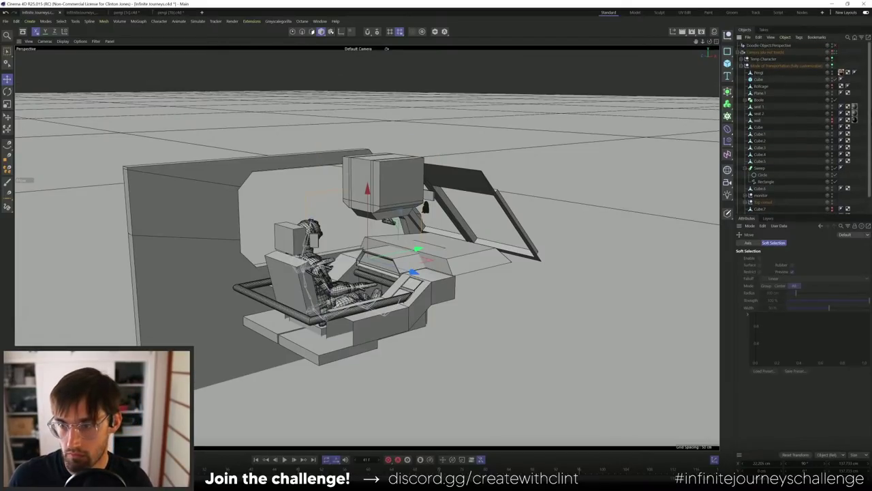
scroll(798, 129, "down", 1)
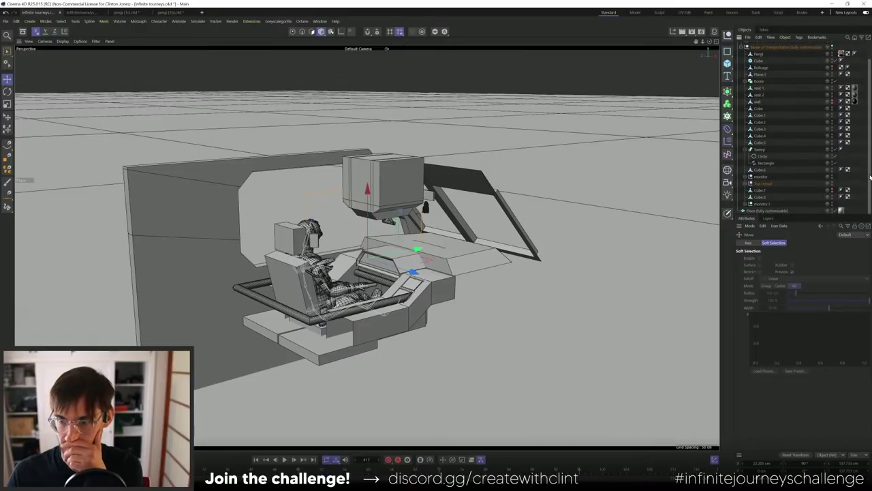
left_click(746, 184)
left_click_drag(761, 197, 750, 156)
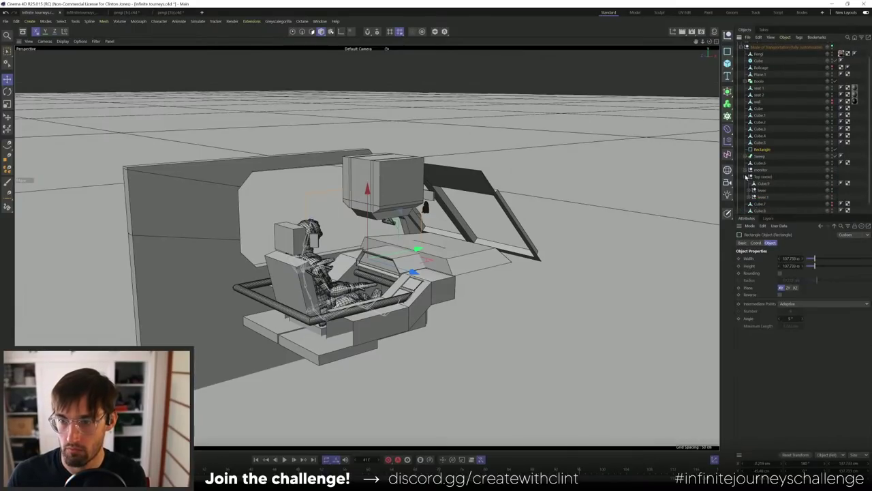
left_click(746, 176)
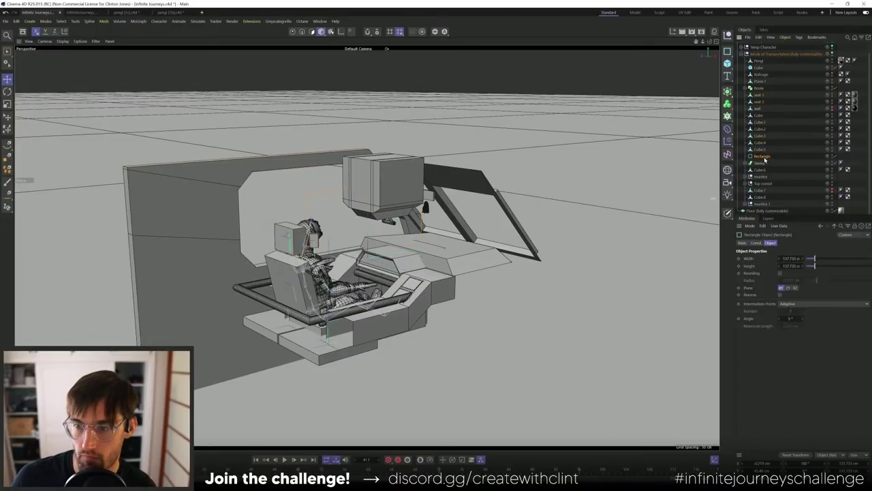
- Group the Rectangle and Sweep under a new null named 'roll cage'
left_click(760, 166, "ctrl")
key("alt+g")
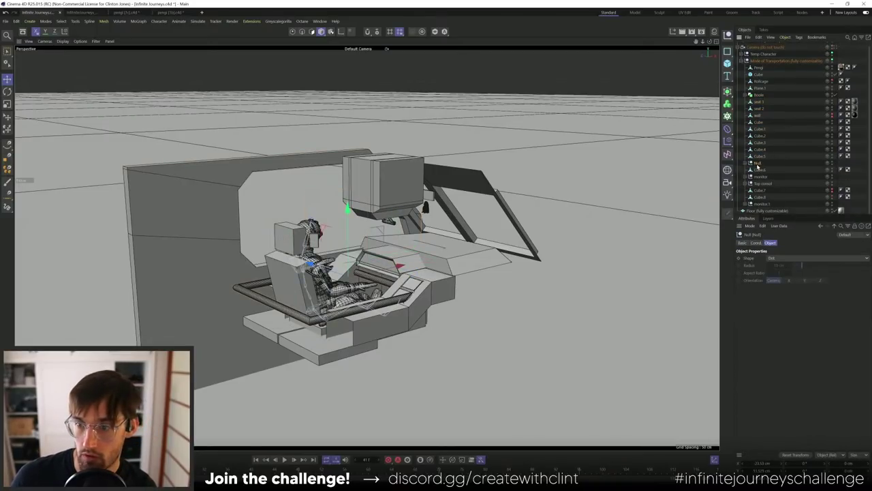
double_click(758, 163)
type("roll")
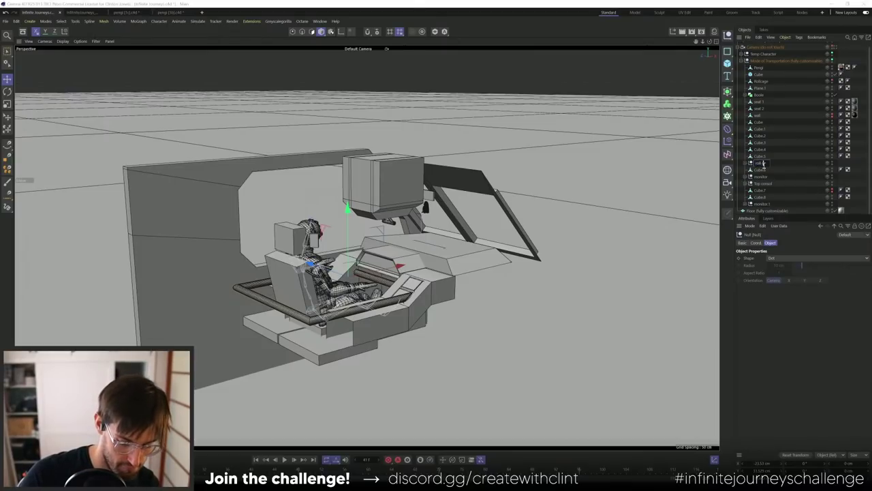
type(" cage")
key("Return")
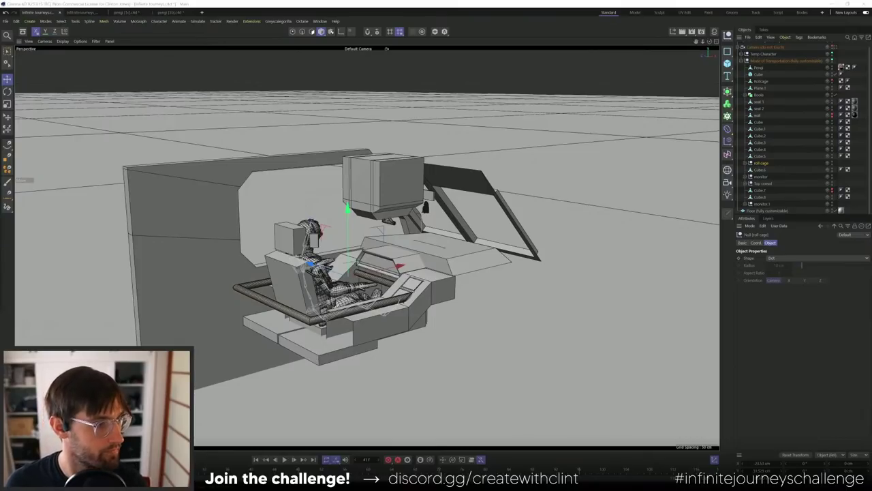
- Make the Rectangle inside roll cage an editable spline
left_click_drag(386, 259, 443, 247, "alt")
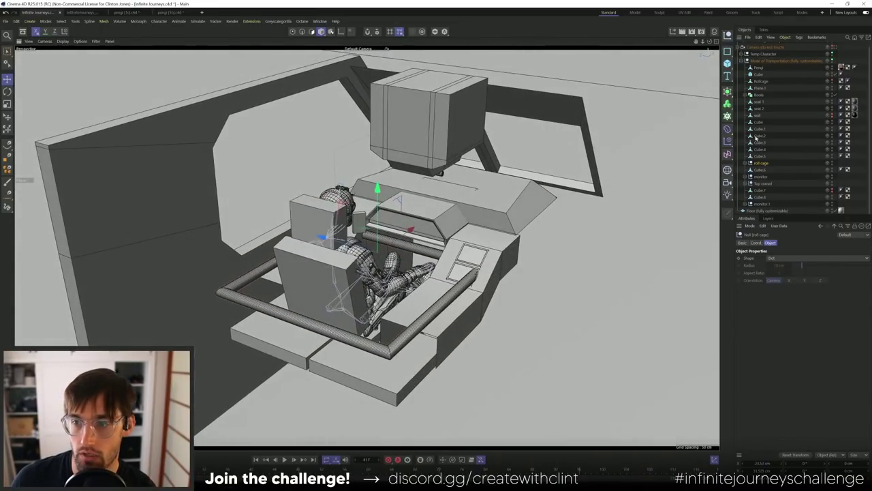
left_click(758, 156)
left_click(750, 163)
left_click(765, 170)
left_click_drag(361, 218, 332, 254, "alt")
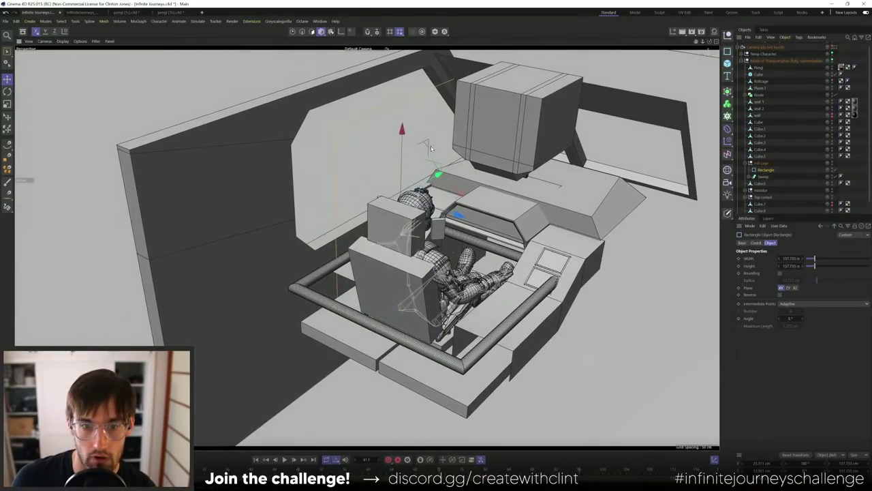
key("c")
- Move the other Sweep next to the roll cage group in the Object Manager
left_click_drag(437, 139, 418, 164, "alt")
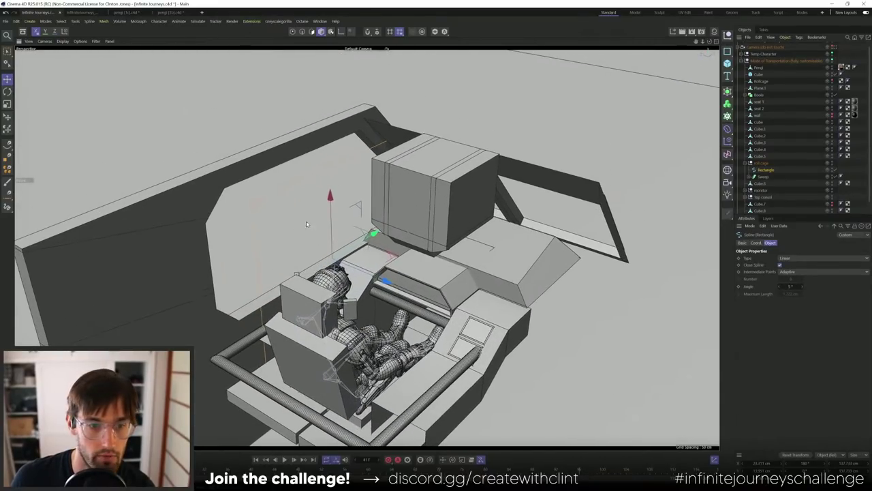
left_click_drag(307, 224, 310, 157, "alt")
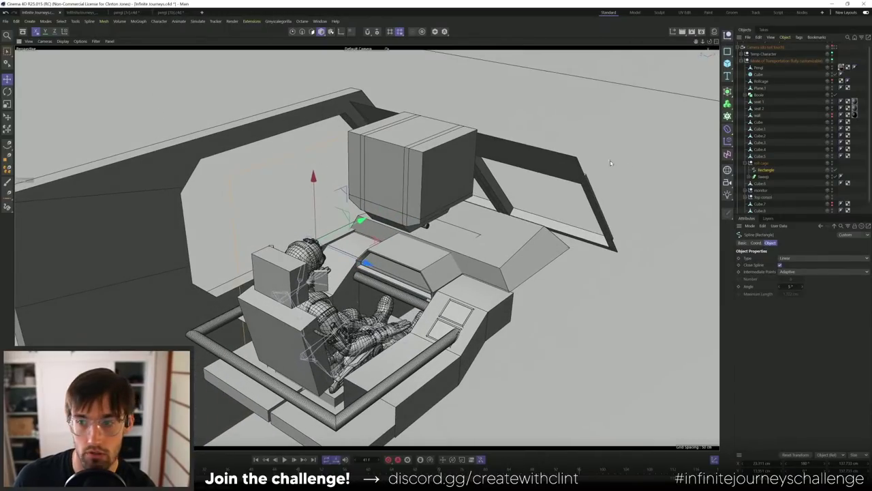
left_click(764, 177)
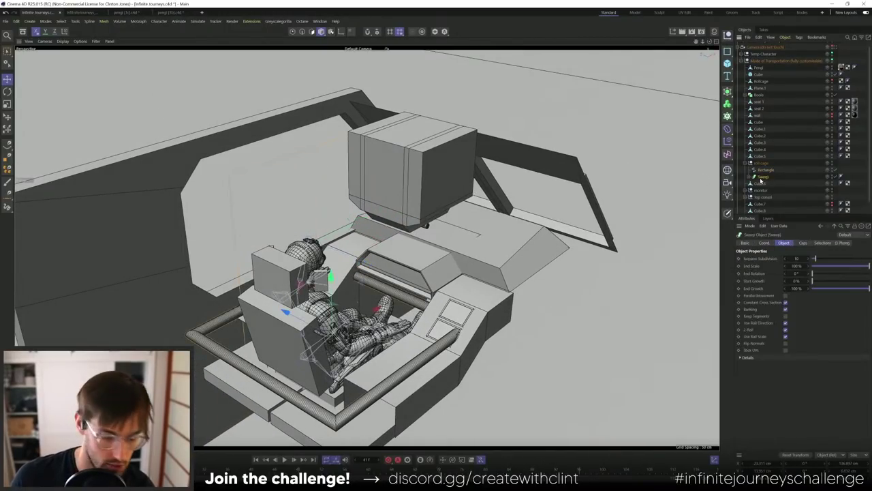
scroll(777, 157, "up", 1)
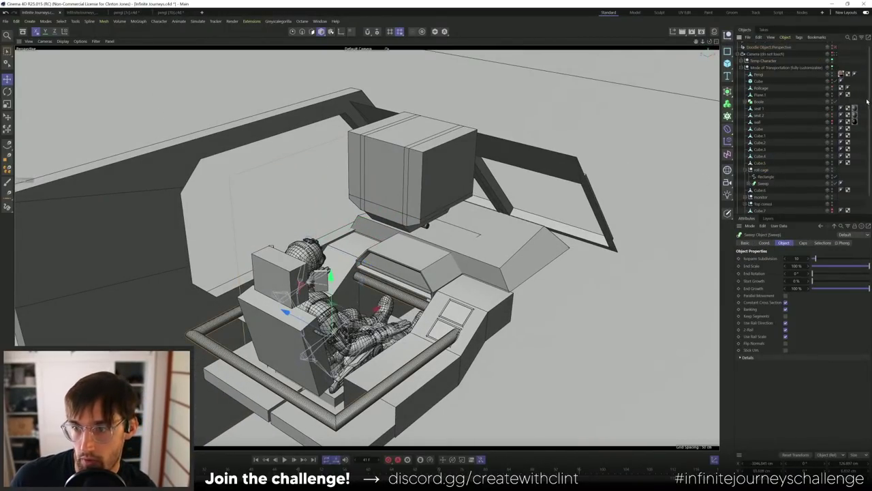
scroll(782, 61, "up", 1)
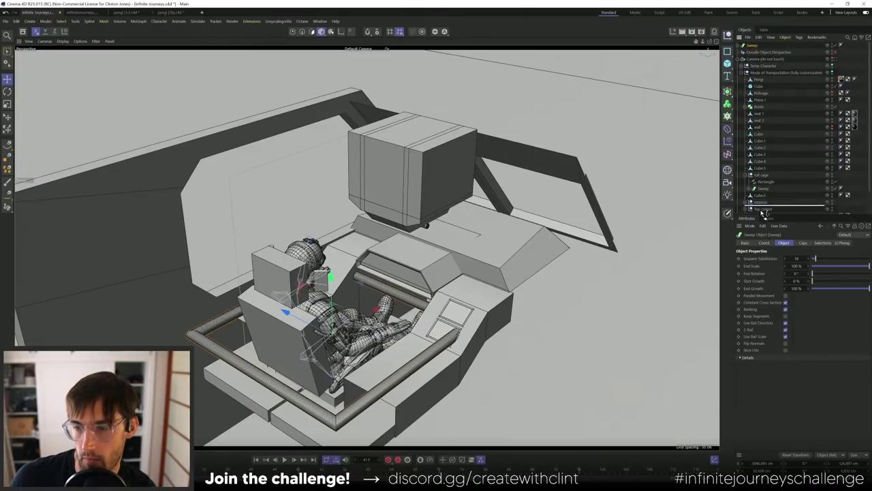
scroll(765, 211, "down", 4)
left_click_drag(766, 213, 764, 150)
- Nest the Sweep inside roll cage and delete its extra Rectangle spline
left_click(752, 164)
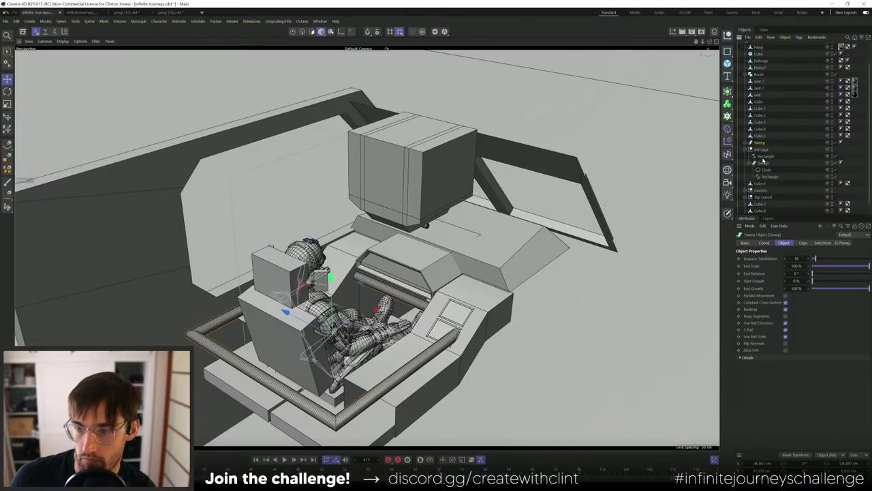
left_click(749, 164)
left_click_drag(758, 145, 754, 155)
left_click(768, 166)
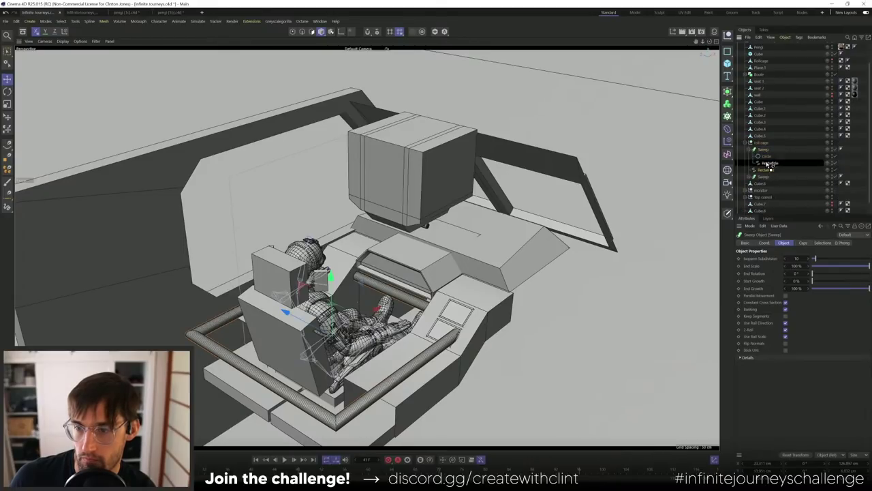
key("Delete")
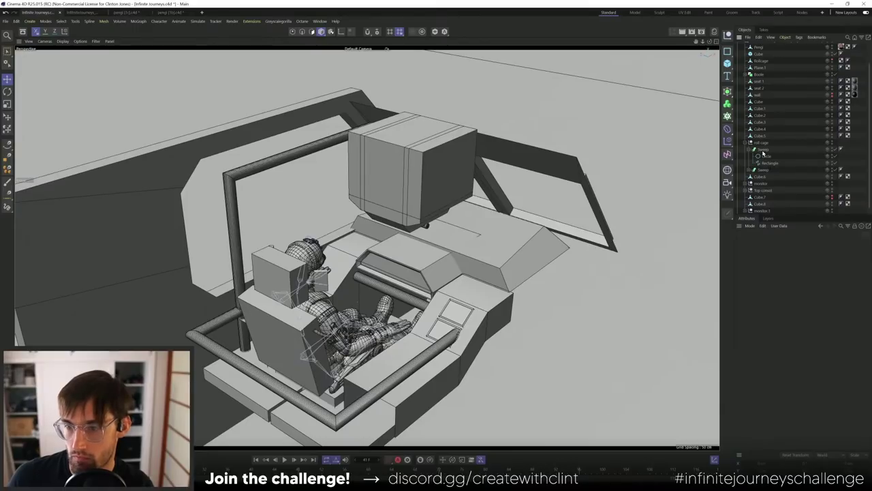
left_click(763, 149)
left_click(750, 149)
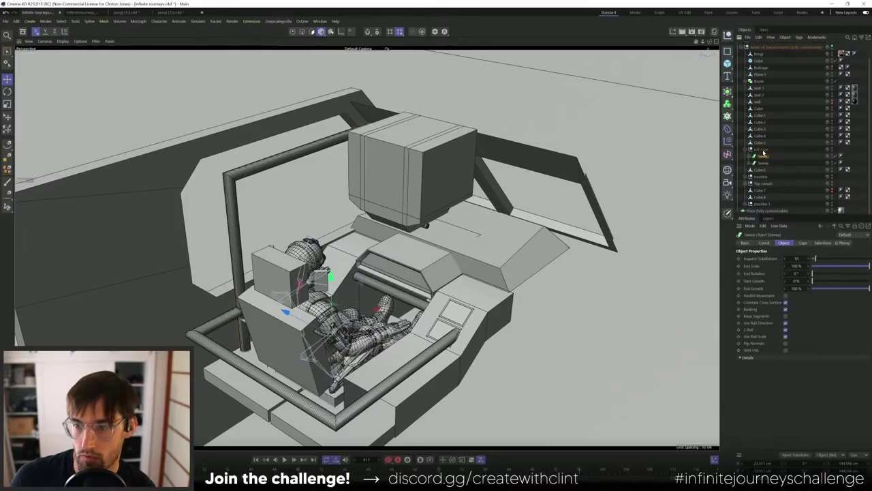
- Frame the hoop's Rectangle spline and box-select its top points in Point mode
mouse_move(449, 231)
left_mouse_down("alt")
mouse_move(400, 242)
mouse_move(441, 232)
left_mouse_up("alt")
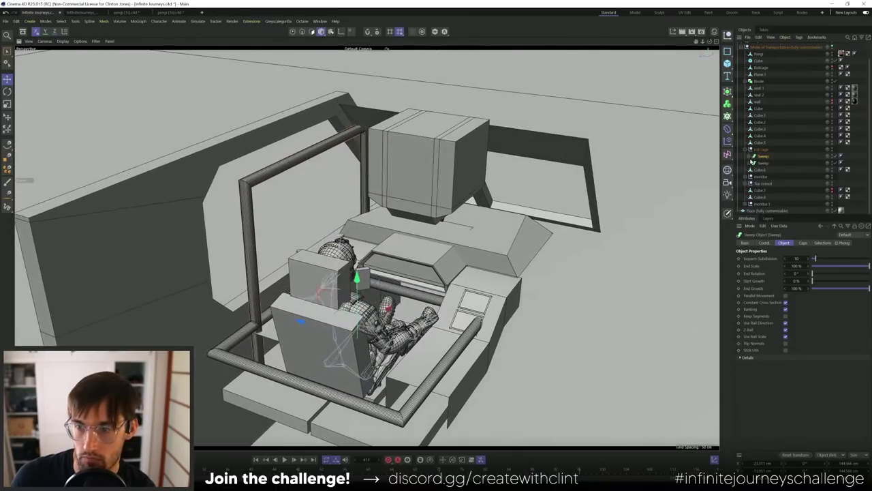
left_click(750, 157)
left_click(769, 170)
key("s")
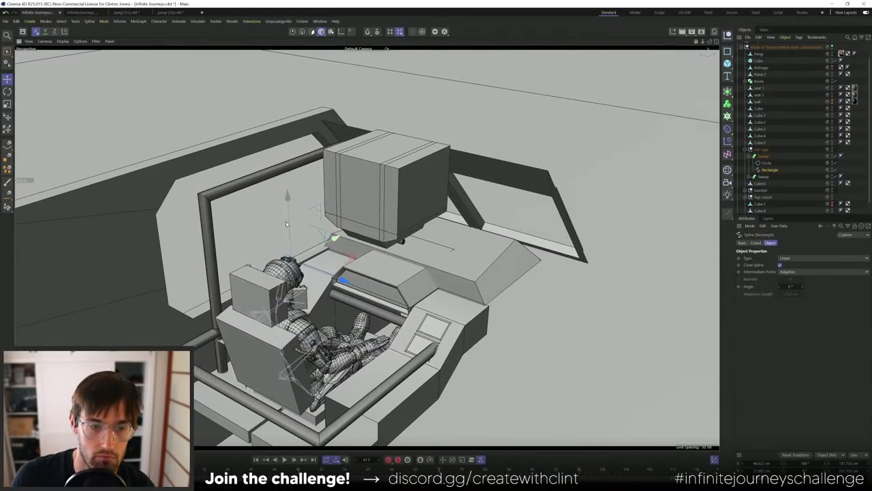
left_click_drag(272, 252, 250, 249, "alt")
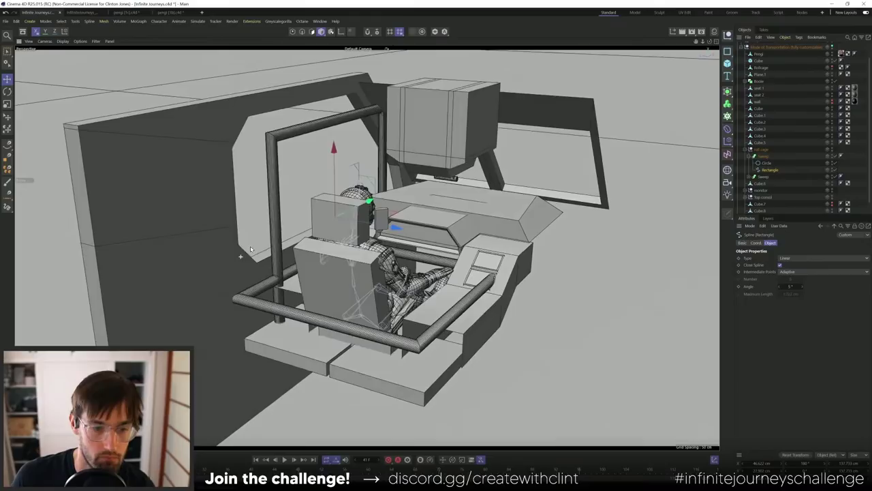
left_click(294, 32)
key("0")
left_click_drag(199, 101, 314, 394)
left_click_drag(314, 394, 596, 245, "alt")
- Raise the hoop's top bar about 27 cm toward the ceiling, then leave the camera view
left_click_drag(380, 139, 381, 163)
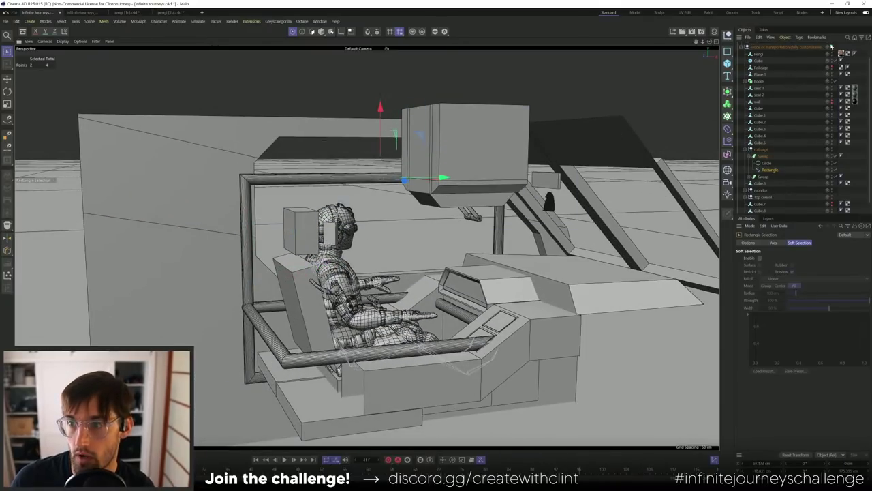
scroll(868, 75, "up", 2)
scroll(317, 104, "up", 5)
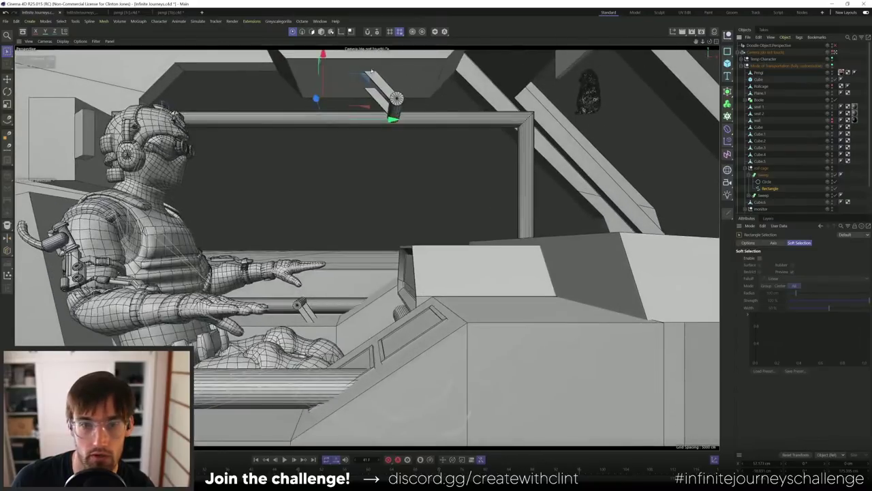
left_click_drag(325, 77, 349, 22)
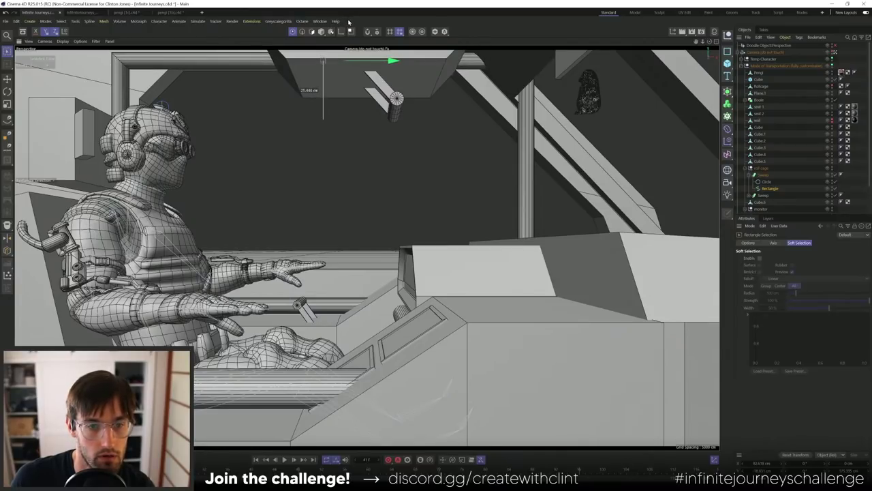
left_click_drag(348, 22, 349, 23)
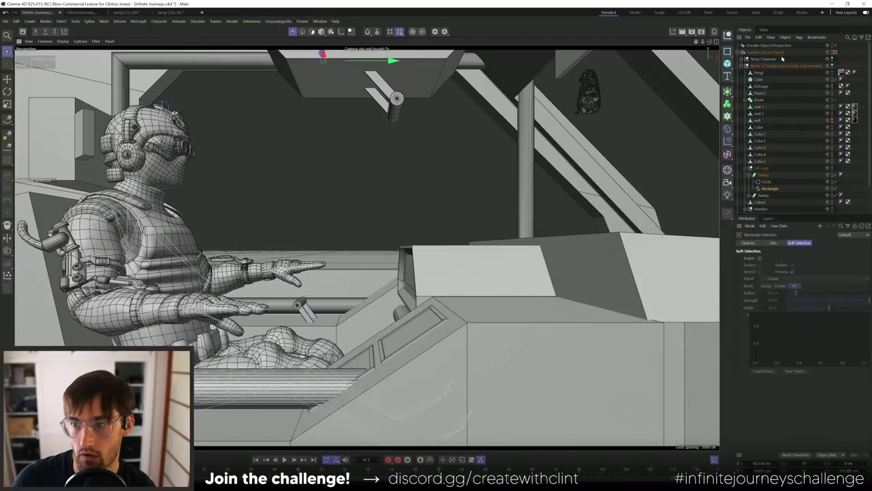
left_click(832, 55)
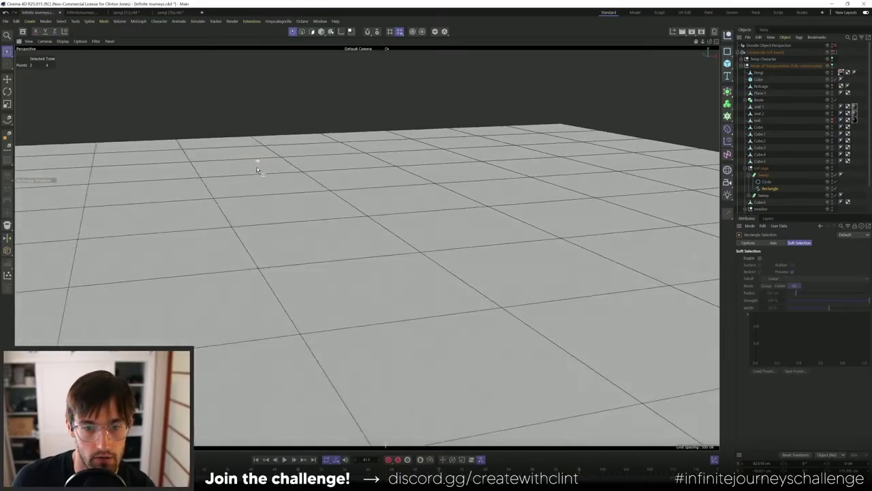
- Hide the floor plane from the scene
key("s")
left_click_drag(273, 239, 323, 228, "alt")
scroll(323, 227, "down", 5)
left_click_drag(271, 278, 239, 272, "alt")
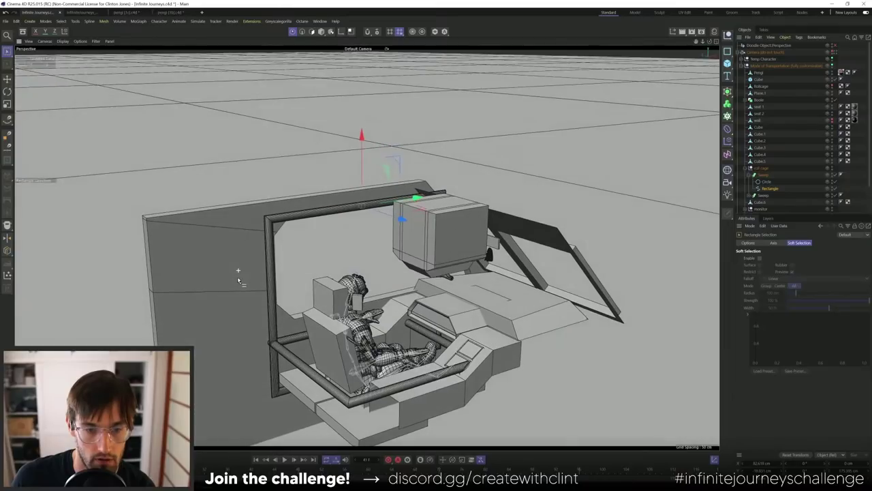
left_click(321, 31)
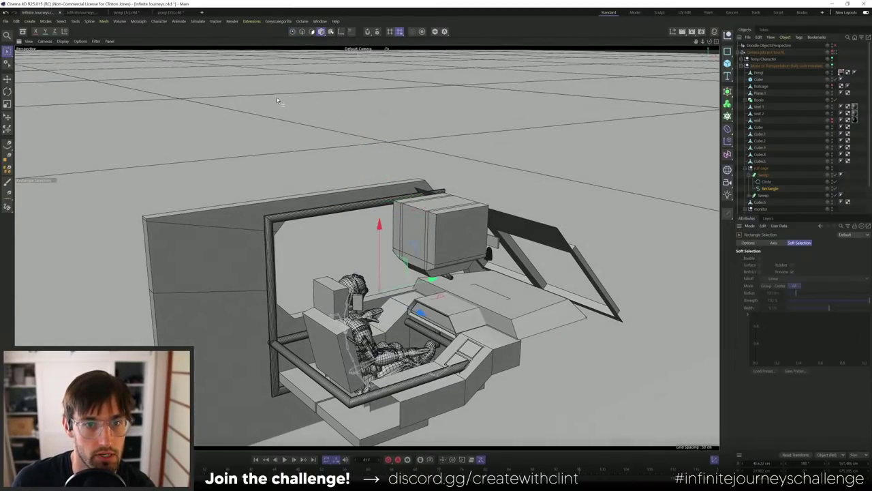
left_click(276, 105)
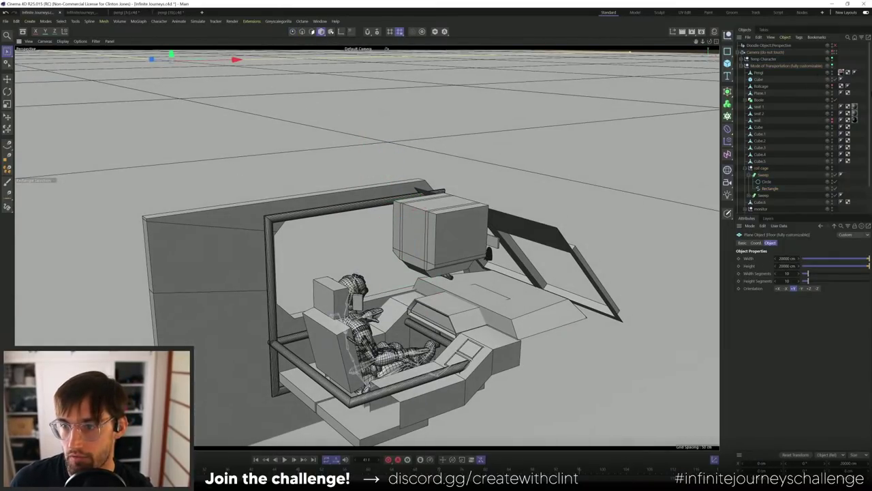
scroll(847, 199, "down", 2)
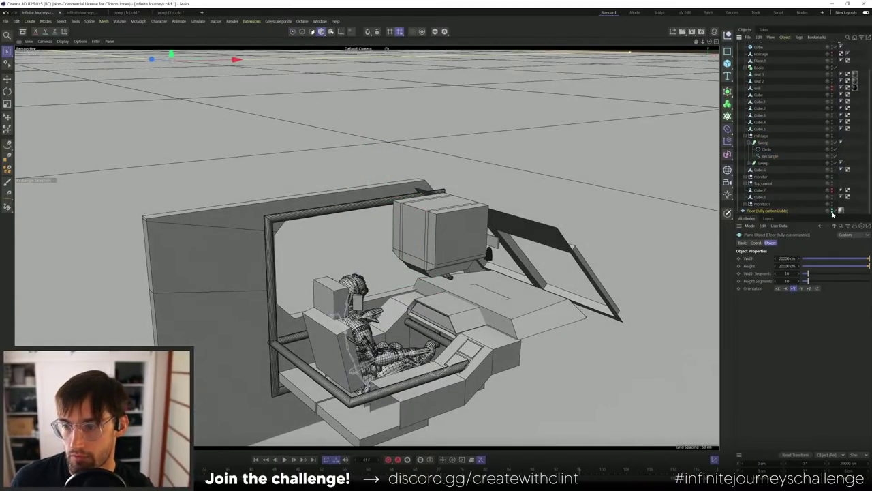
left_click(832, 211)
- Hide the window-frame Sweep tube to expose its Rectangle spline
scroll(340, 264, "down", 3)
scroll(331, 259, "up", 4)
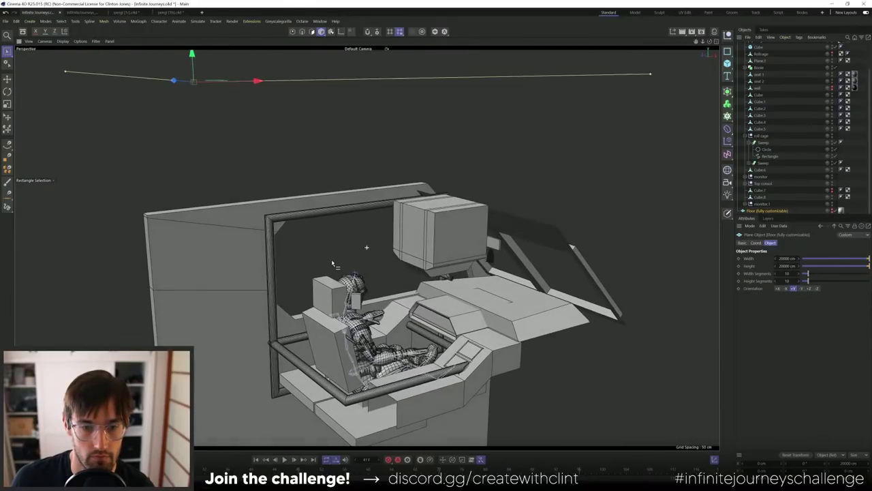
left_click_drag(331, 259, 394, 182, "alt")
mouse_move(416, 155)
left_mouse_down("alt")
mouse_move(379, 175)
mouse_move(481, 192)
mouse_move(398, 165)
mouse_move(419, 162)
left_mouse_up("alt")
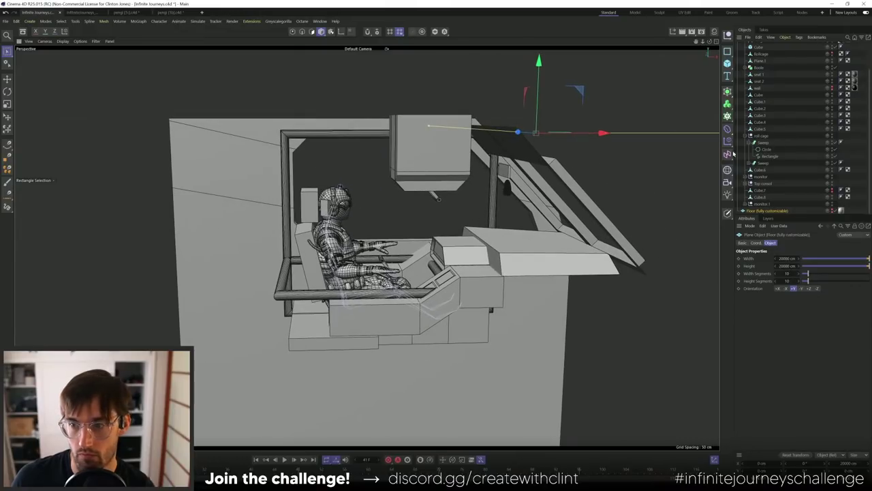
left_click(769, 157)
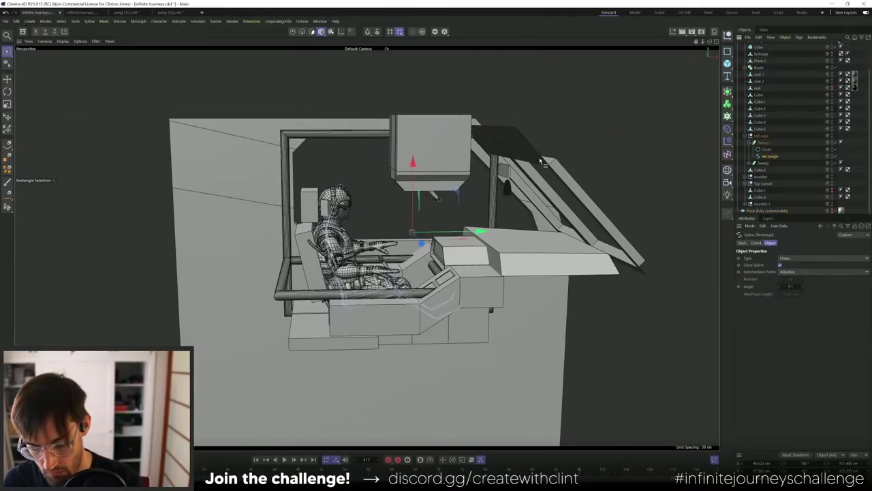
key("0")
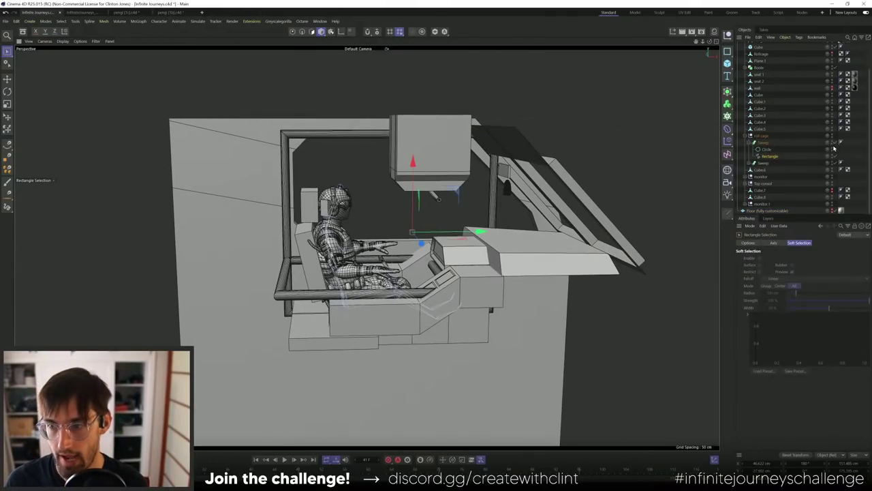
left_click(834, 152)
- Hide the top console group, leaving the cockpit ceiling open
scroll(361, 133, "up", 5)
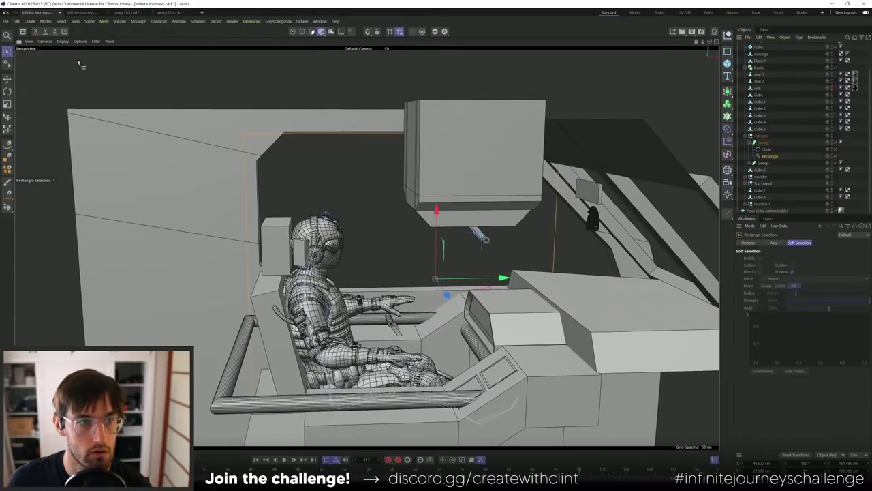
left_click(479, 148)
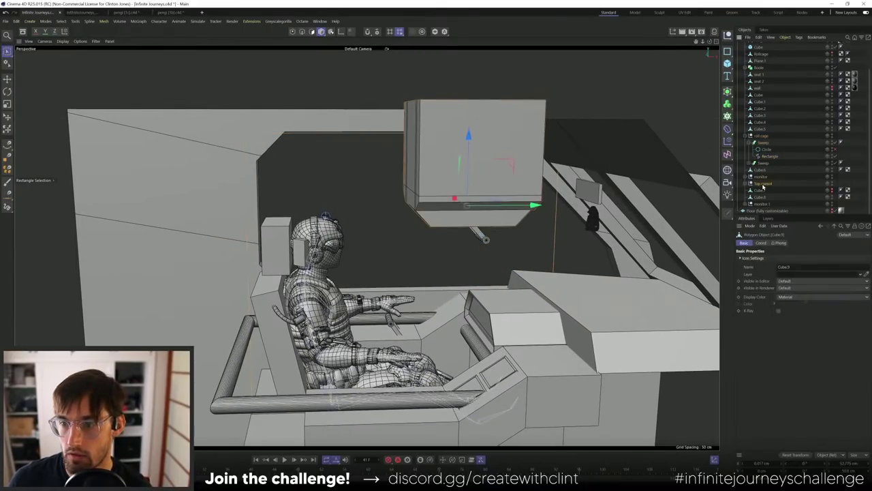
left_click(762, 184)
left_click(831, 184)
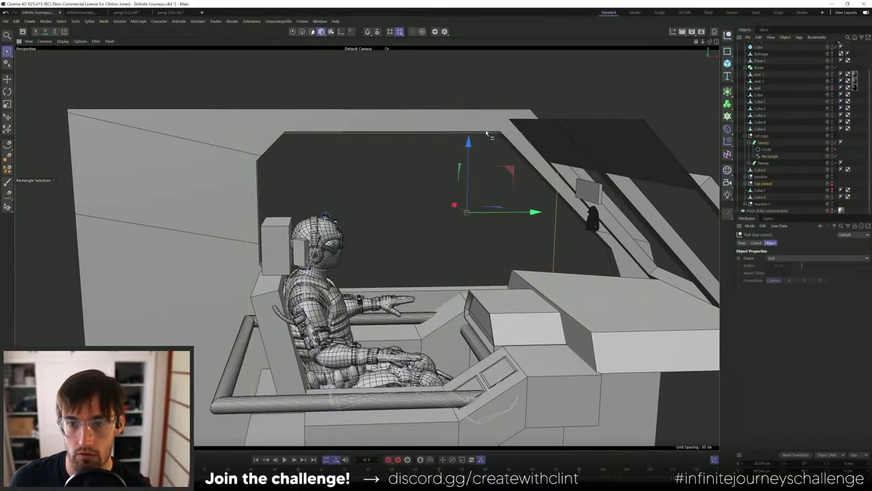
left_click_drag(487, 133, 508, 125, "alt")
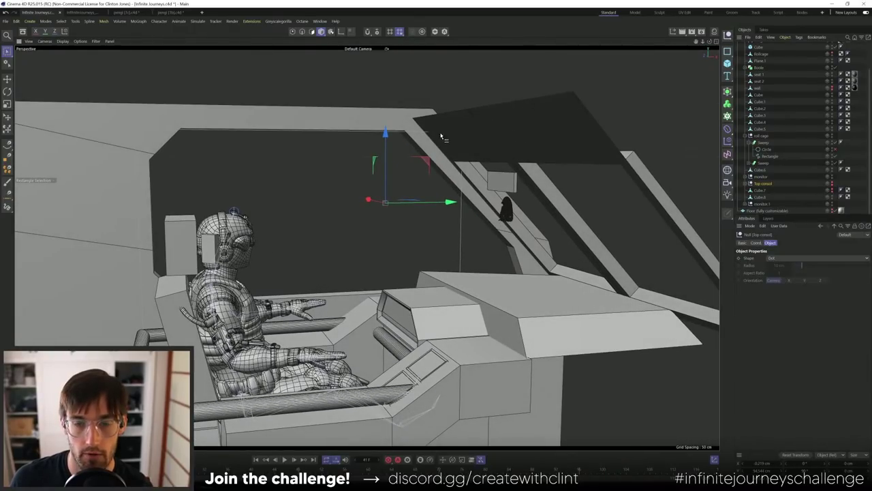
scroll(382, 147, "up", 5)
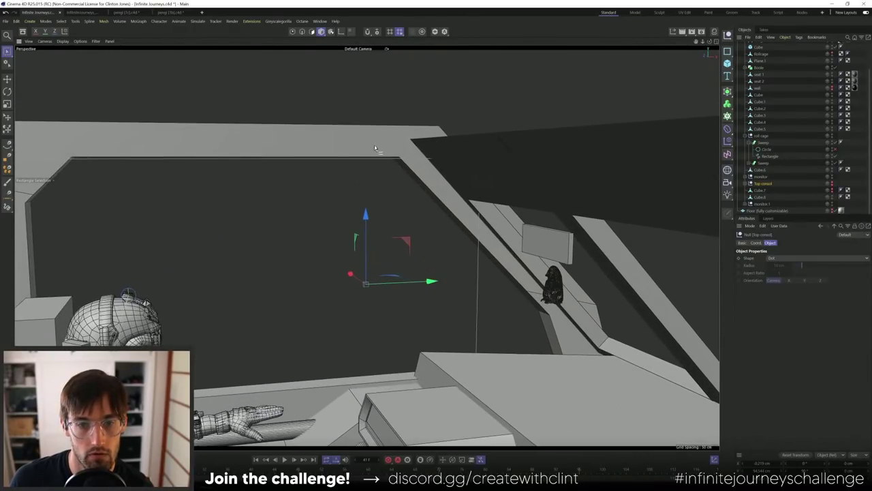
left_click(8, 143)
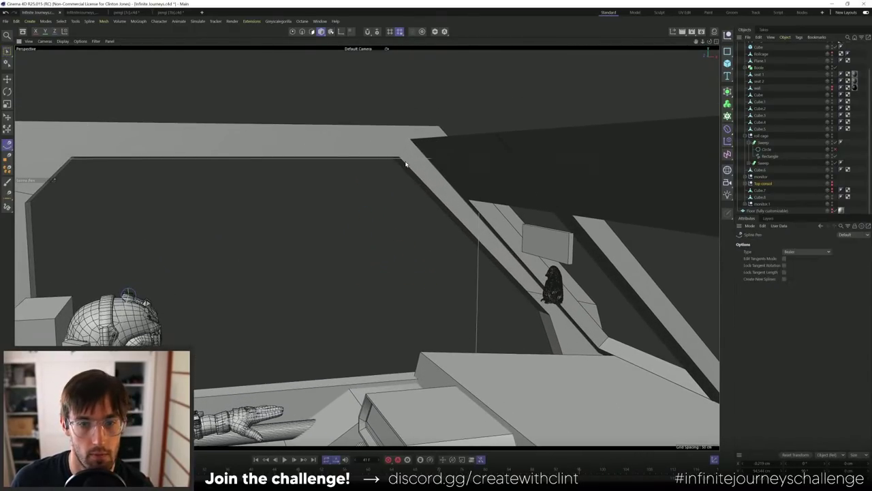
- Make the window-frame Rectangle editable and turn its Sweep tube back on
left_click(766, 157)
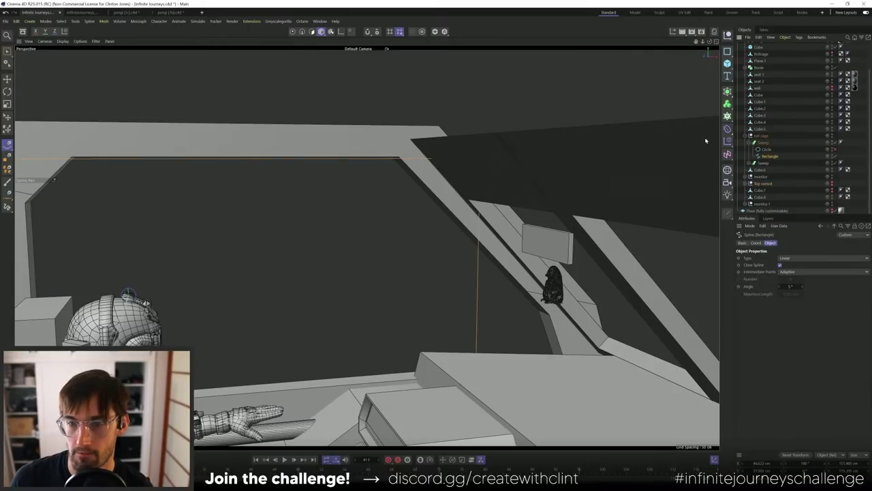
key("c")
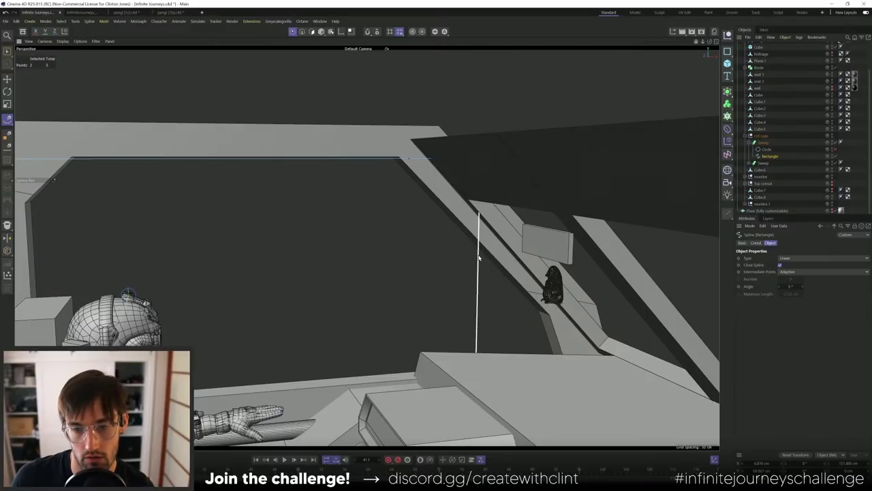
left_click(534, 240)
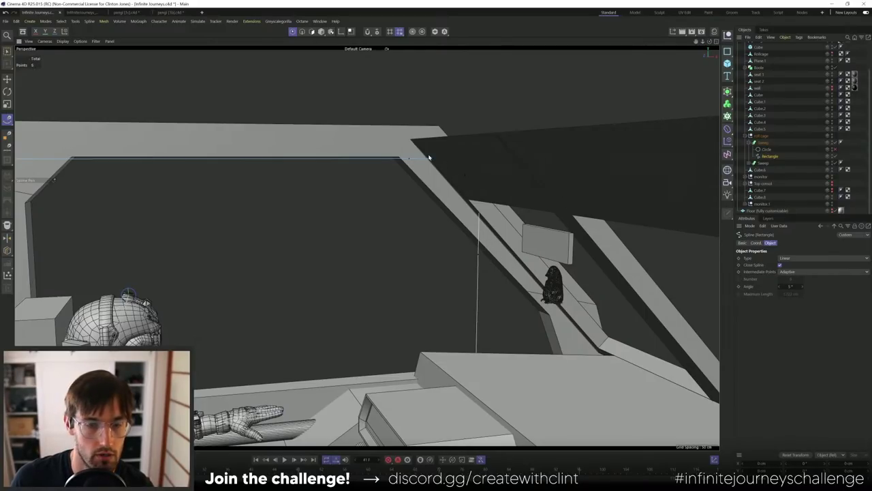
mouse_move(428, 157)
left_mouse_down("alt")
mouse_move(442, 152)
mouse_move(431, 155)
left_mouse_up("alt")
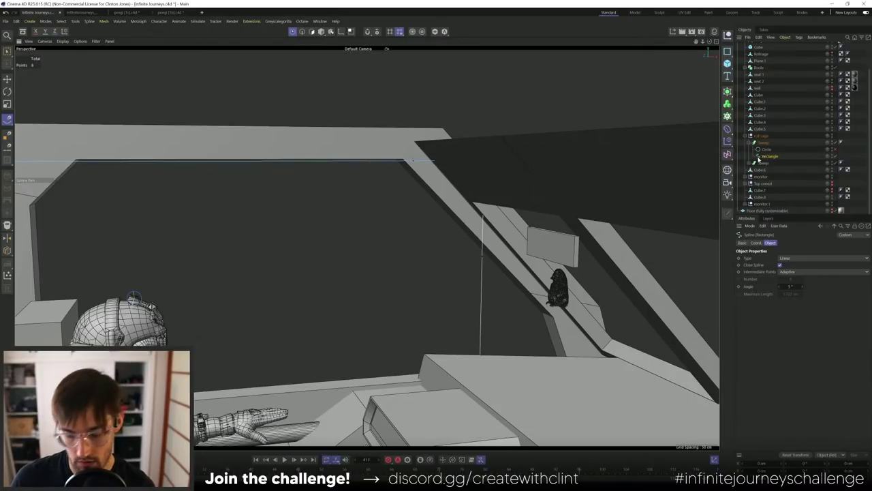
left_click_drag(758, 159, 766, 157)
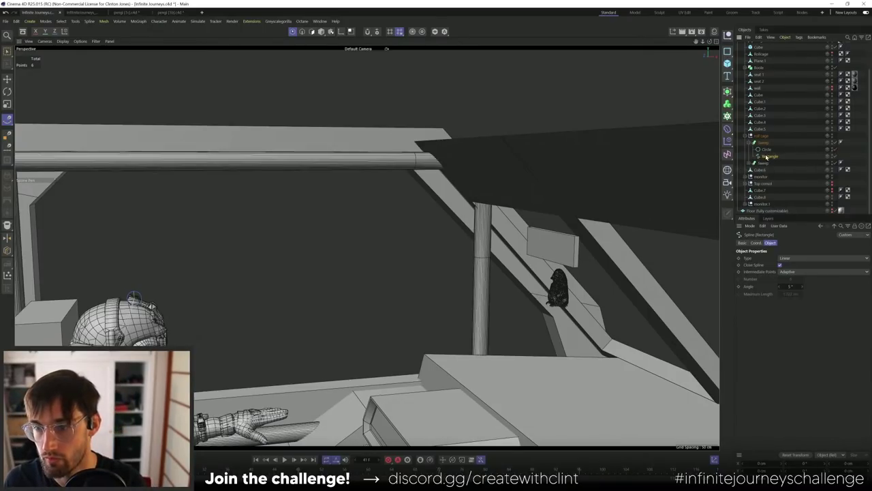
key("0")
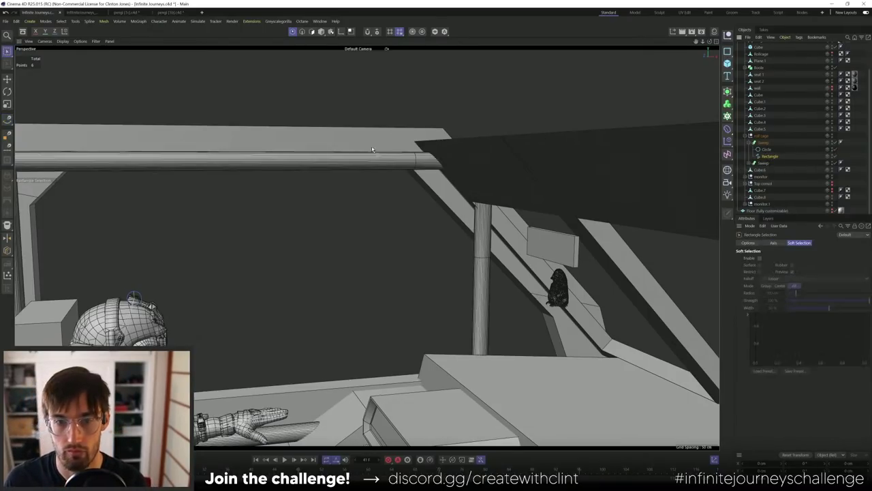
- Slide a top-bar point slightly left and lower the next frame point
left_click_drag(373, 150, 440, 198)
left_click_drag(460, 165, 437, 164, "alt")
left_click_drag(485, 146, 505, 173)
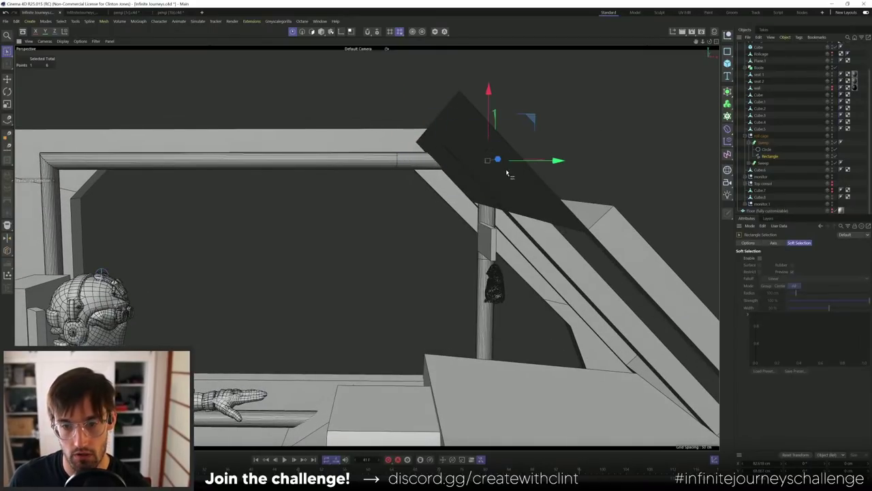
left_click_drag(496, 140, 477, 221)
left_click(398, 160)
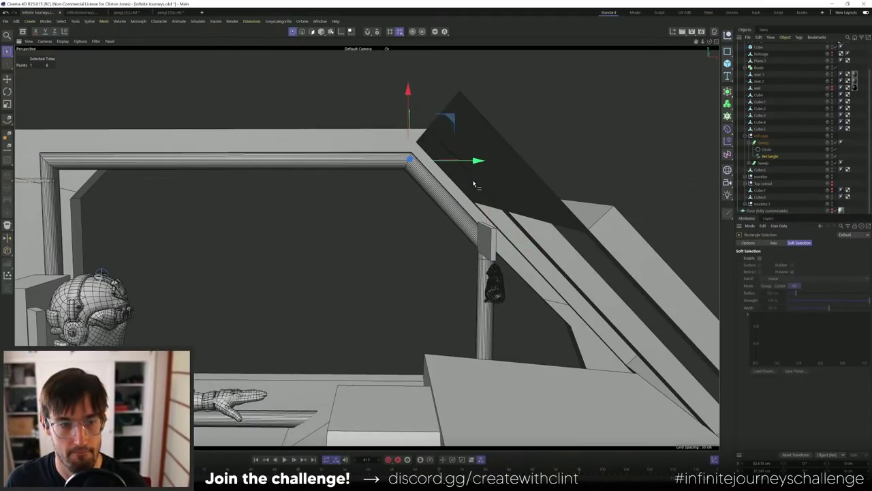
middle_click_drag(472, 185, 425, 160, "alt")
left_click_drag(423, 161, 444, 151, "alt")
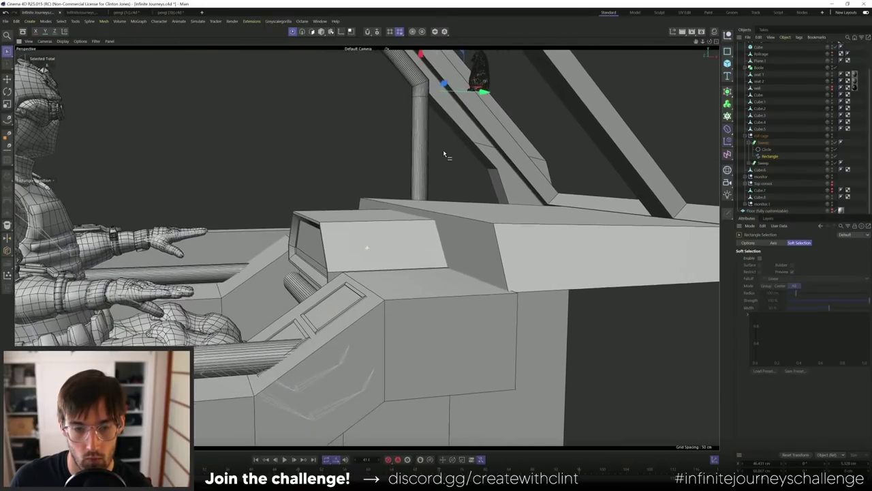
- Move the lower corner points right and drag the roll-bar corner down the windshield pillar
left_click_drag(402, 79, 470, 225, "alt")
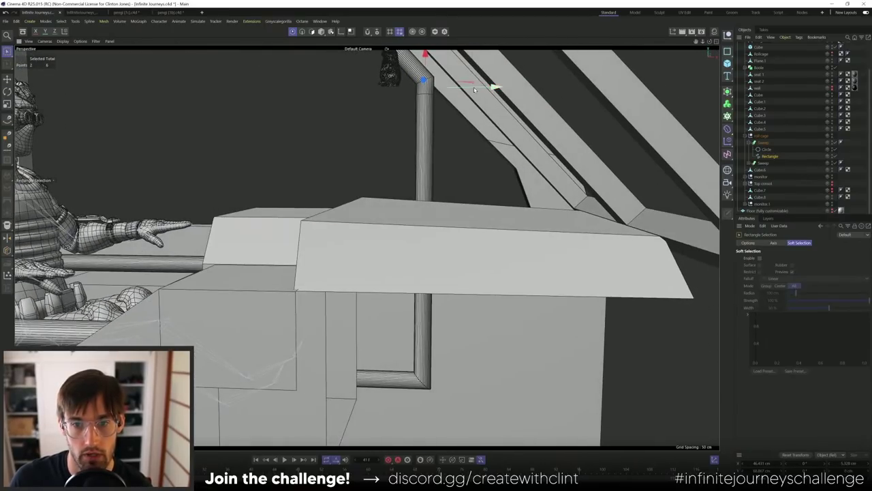
mouse_move(478, 257)
left_mouse_down()
mouse_move(559, 256)
mouse_move(478, 256)
left_mouse_up()
left_click_drag(477, 355, 402, 412)
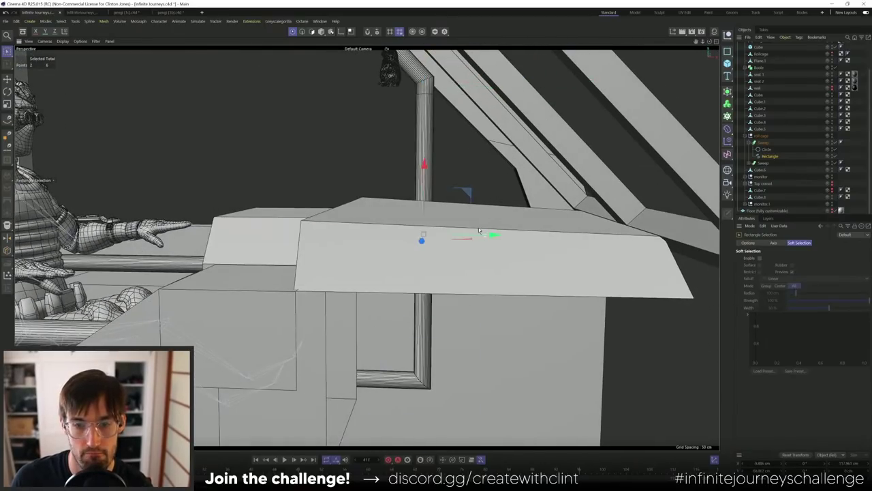
left_click_drag(479, 226, 440, 176)
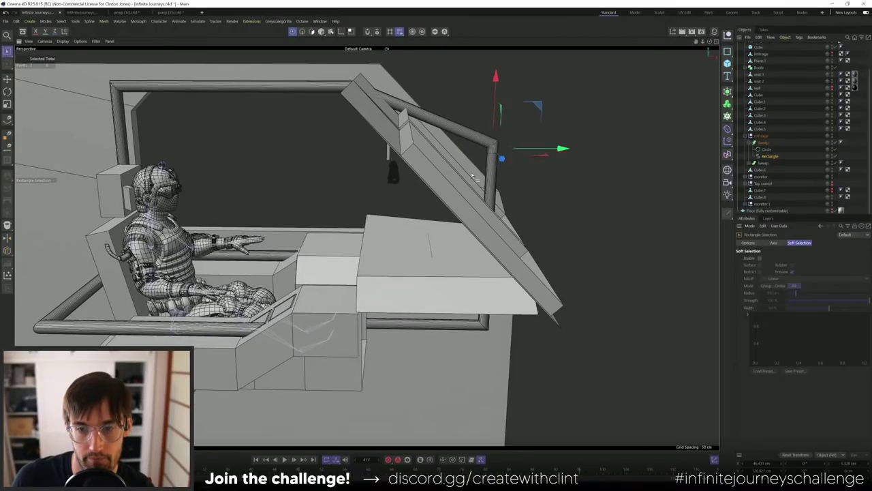
left_click_drag(518, 181, 444, 224)
scroll(449, 248, "up", 5)
left_click_drag(503, 151, 460, 241)
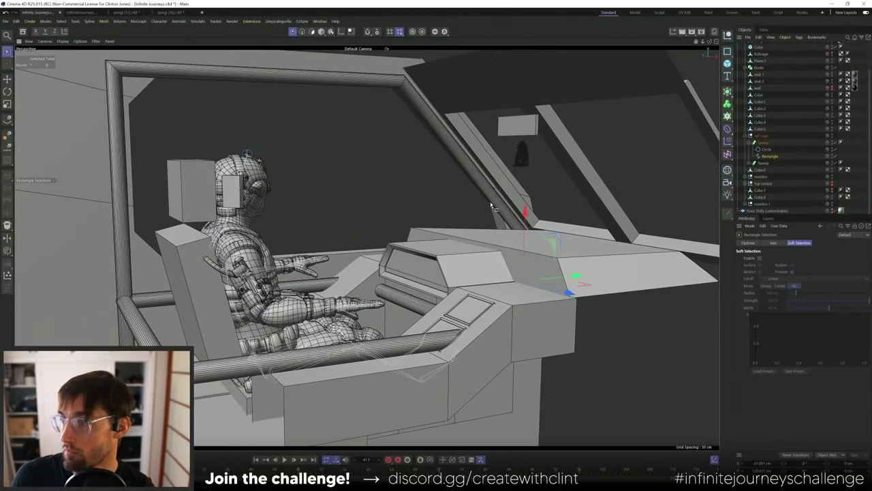
mouse_move(421, 93)
left_mouse_down("alt")
mouse_move(392, 146)
mouse_move(410, 101)
left_mouse_up("alt")
- Chamfer the window frame's top corner point into a rounded bend of about 17 cm
right_click(400, 117)
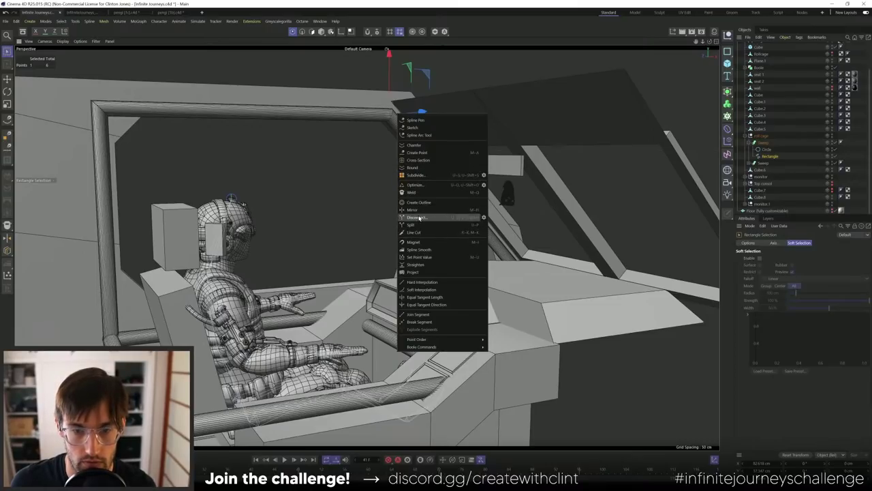
left_click(416, 146)
left_click_drag(370, 149, 448, 151)
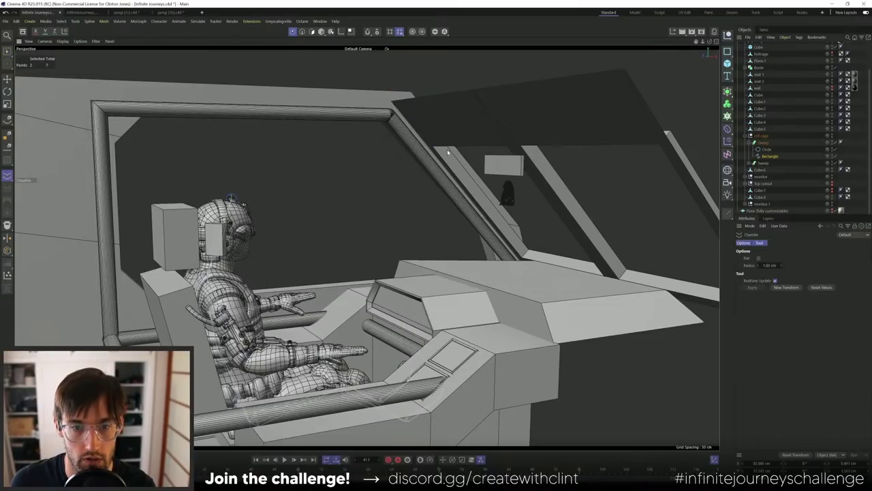
left_click_drag(339, 160, 164, 181)
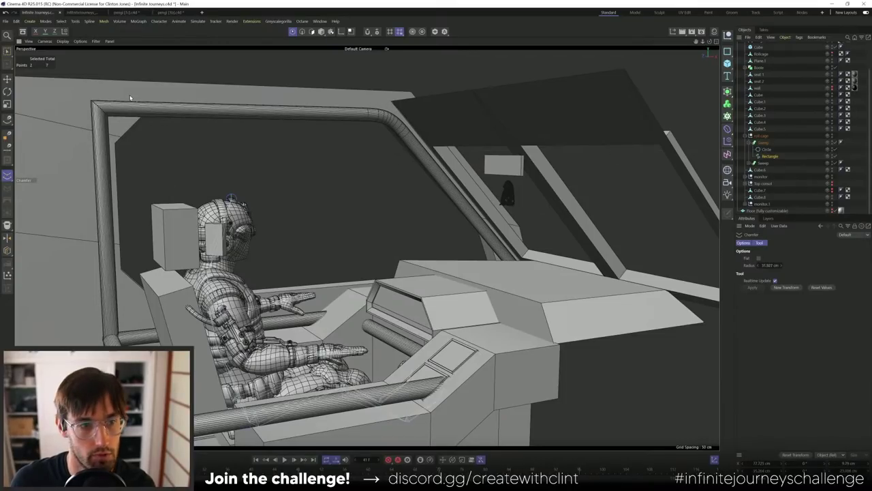
key("0")
left_click_drag(64, 79, 133, 156)
right_click(139, 154)
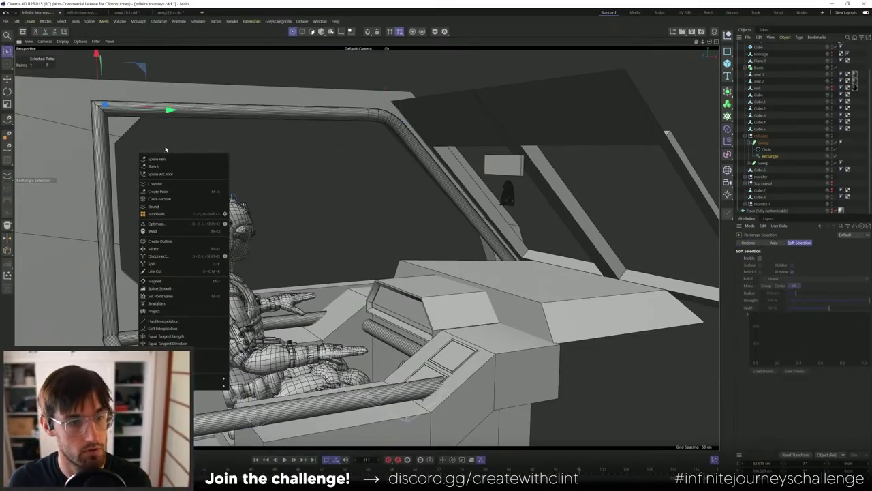
left_click(154, 185)
left_click_drag(477, 167, 614, 176)
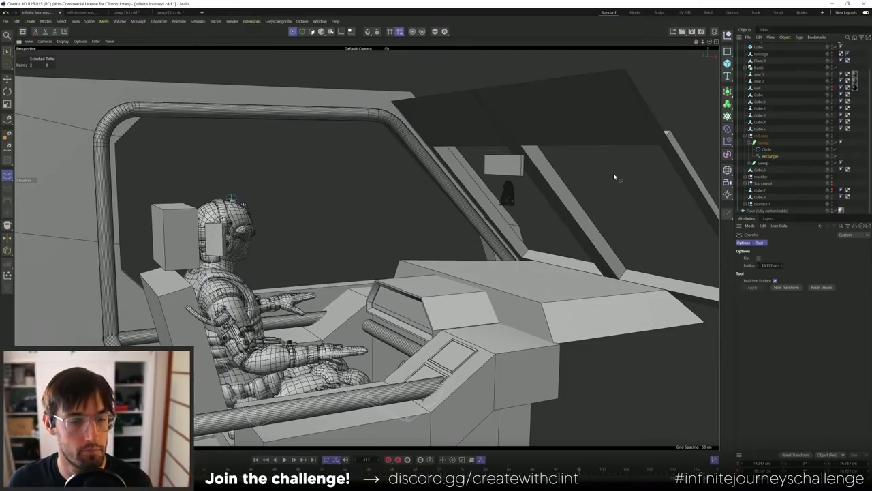
- Inspect the rounded corner through the scene camera and from behind the pilot
left_click_drag(281, 270, 373, 253, "alt")
scroll(869, 155, "up", 2)
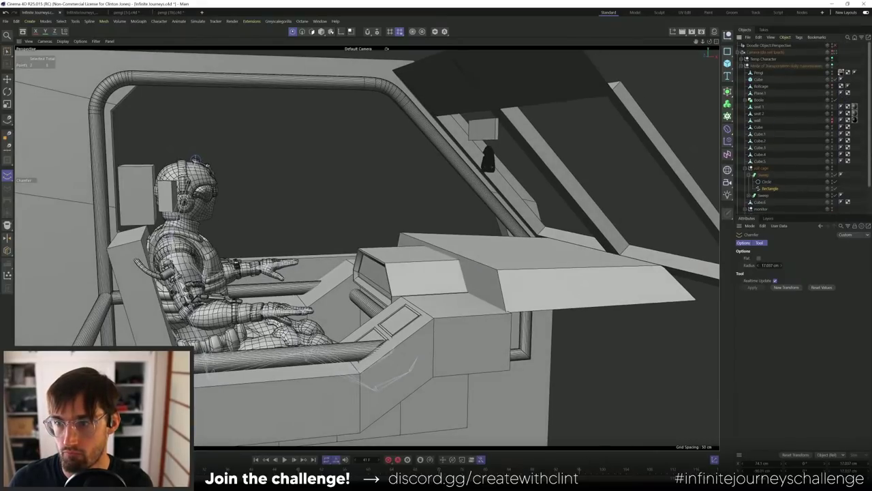
left_click(835, 52)
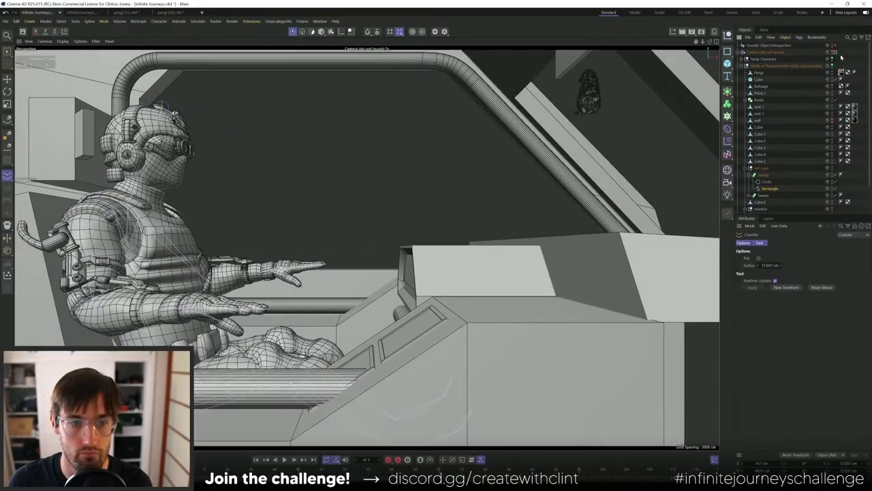
left_click(835, 55)
scroll(381, 186, "down", 5)
left_click_drag(204, 235, 635, 161, "alt")
scroll(397, 282, "down", 5)
- Ctrl-drag the roll-cage Sweep along X to duplicate it, then push the copy further right
left_click(763, 176)
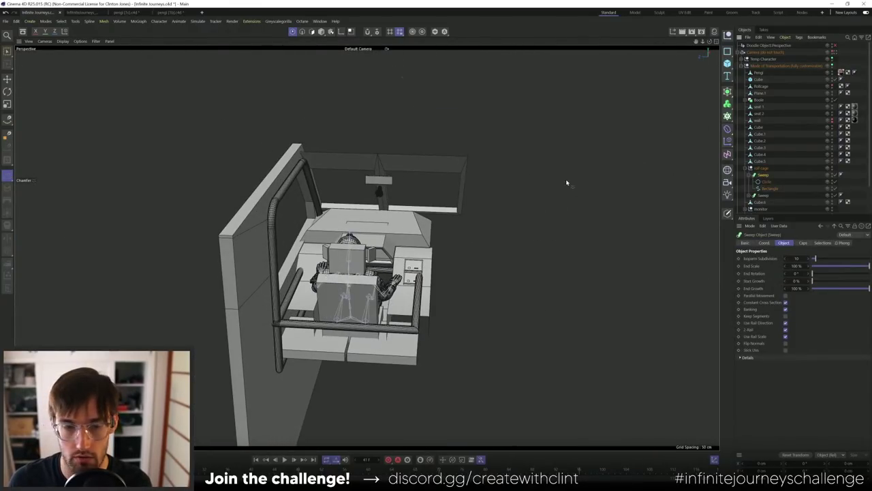
key("e")
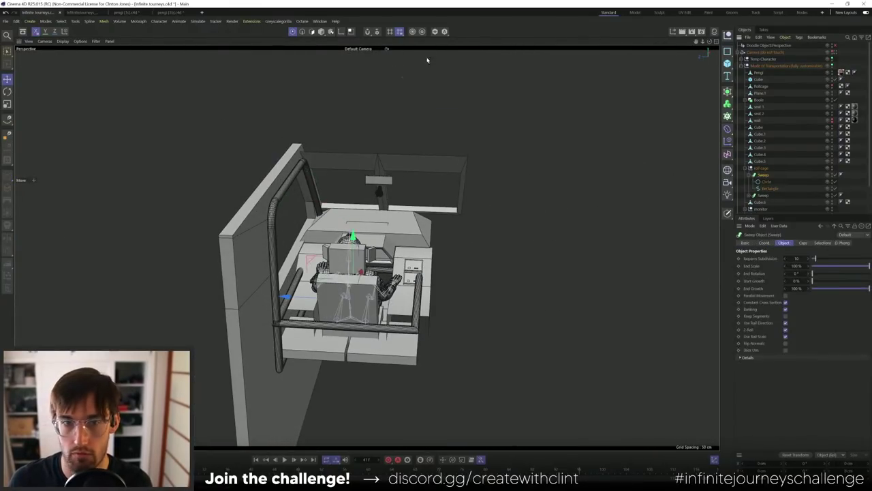
left_click(321, 32)
left_click_drag(296, 297, 386, 275, "ctrl")
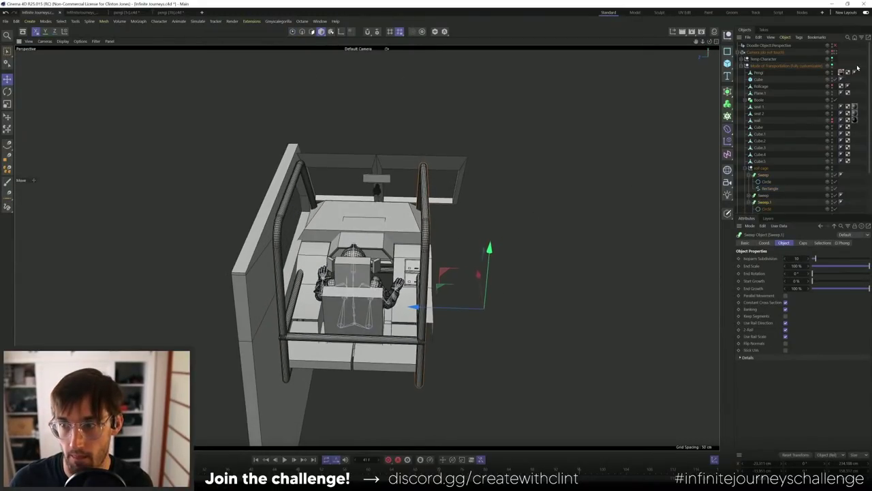
left_click(835, 52)
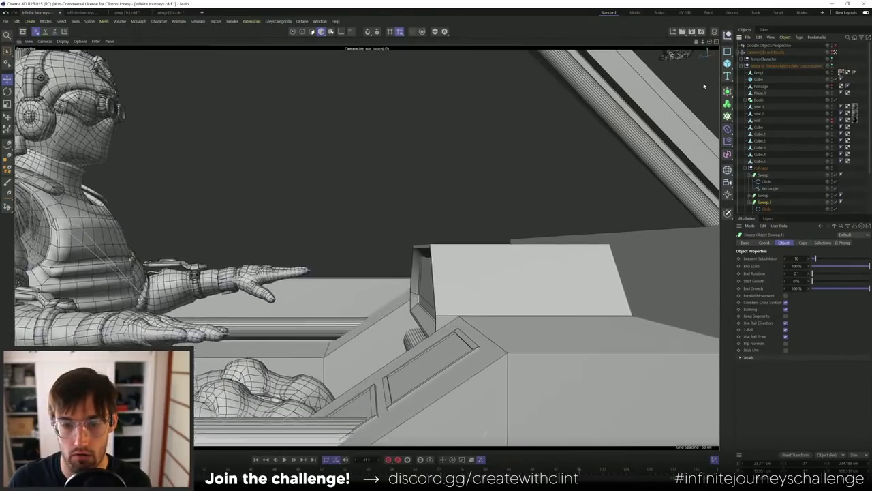
left_click(834, 52)
left_click_drag(402, 300, 391, 320, "alt")
left_click_drag(443, 281, 438, 239)
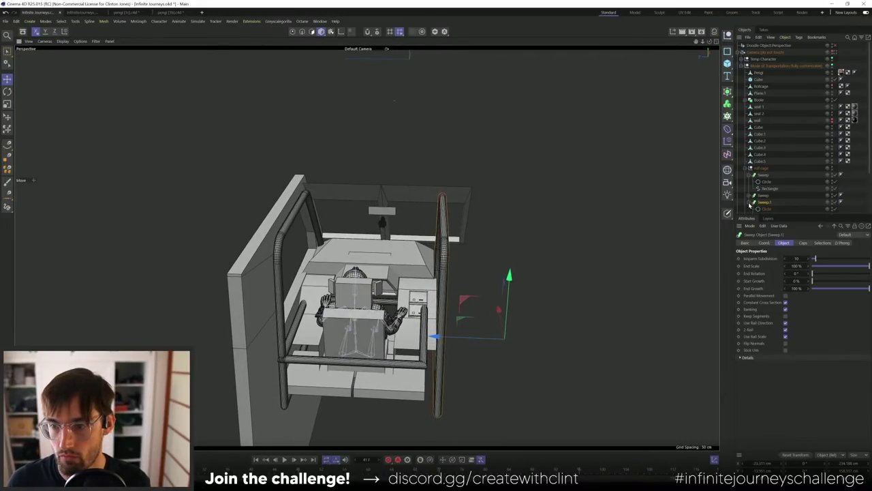
- Inspect the cage from several angles and slide the roll-cage tube right along X
left_click(769, 210)
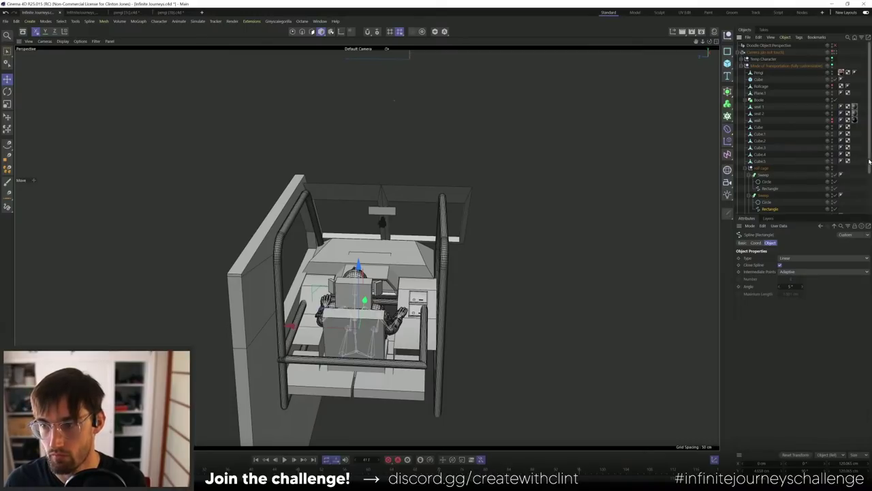
scroll(868, 161, "down", 2)
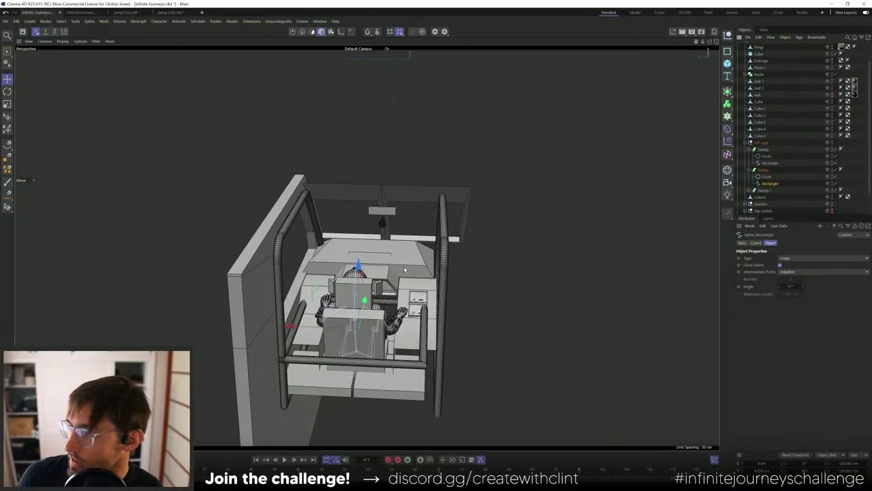
left_click_drag(400, 261, 336, 241, "alt")
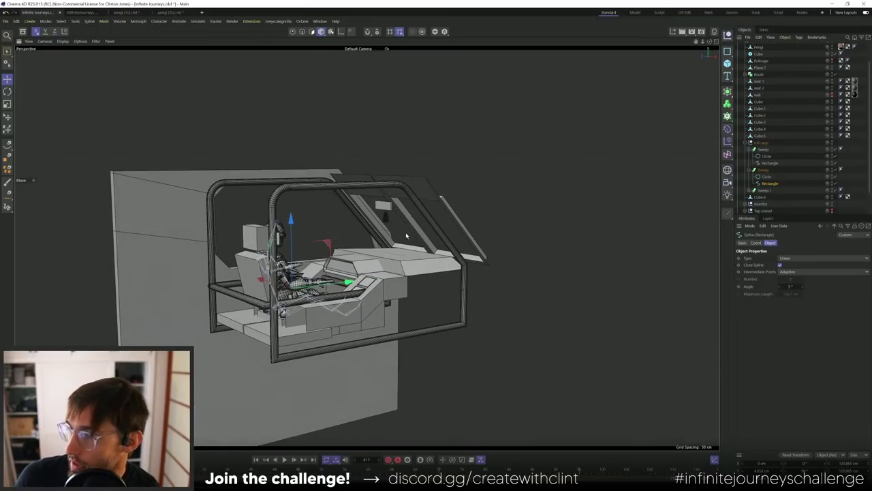
scroll(406, 235, "up", 8)
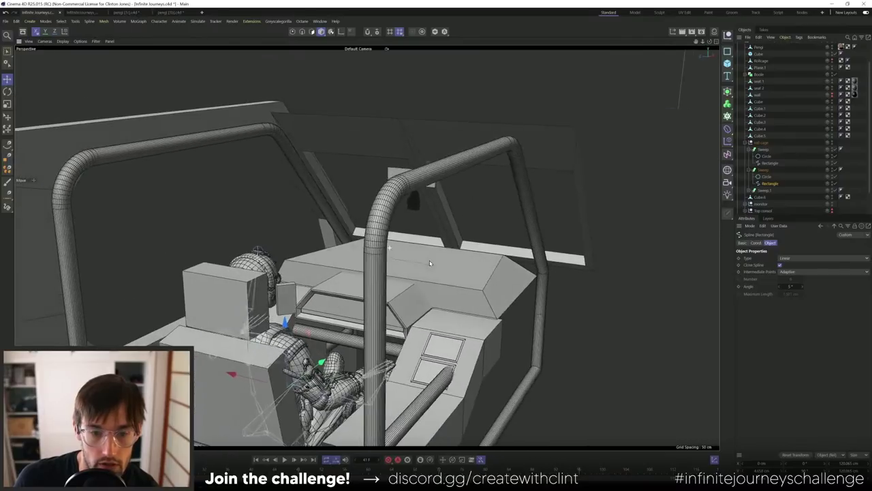
left_click_drag(429, 263, 389, 199, "alt")
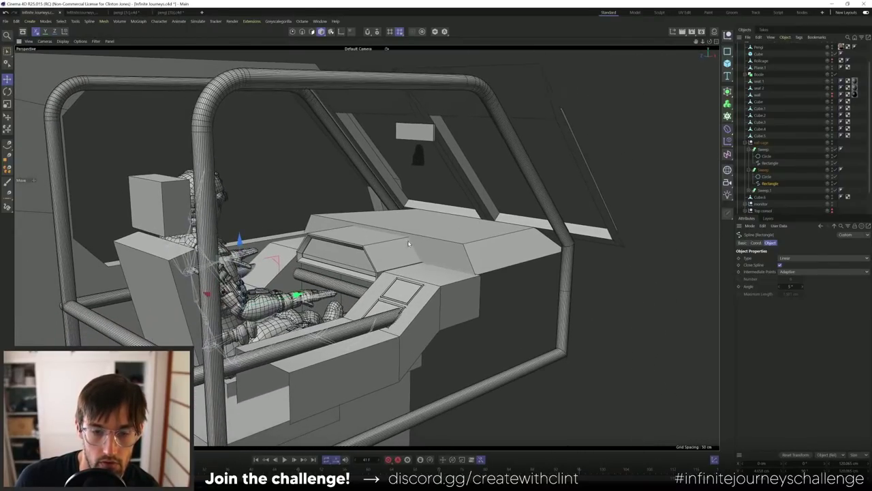
left_click_drag(409, 243, 348, 249, "alt")
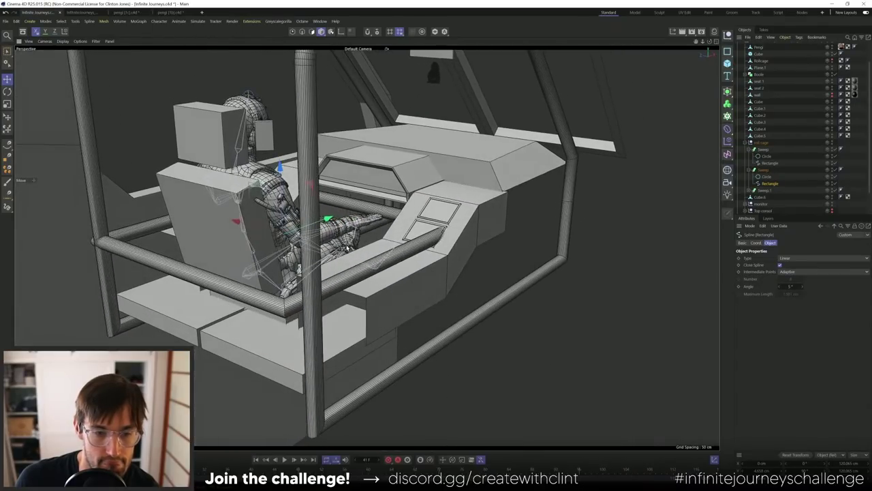
left_click(228, 280)
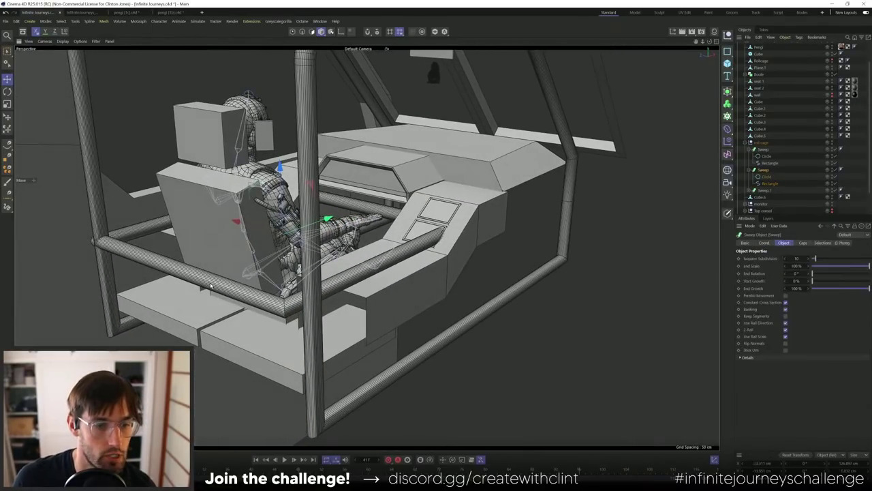
left_click_drag(228, 280, 355, 233, "alt")
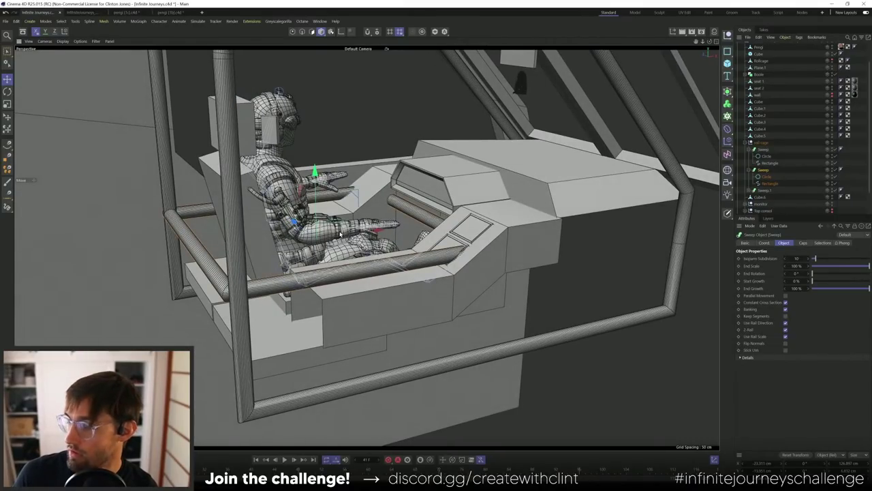
left_click_drag(353, 217, 375, 209, "alt")
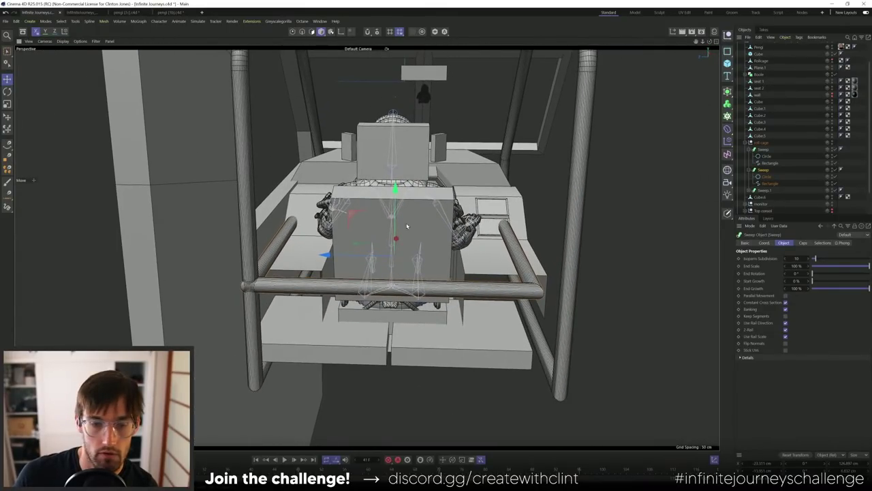
left_click_drag(354, 254, 419, 279)
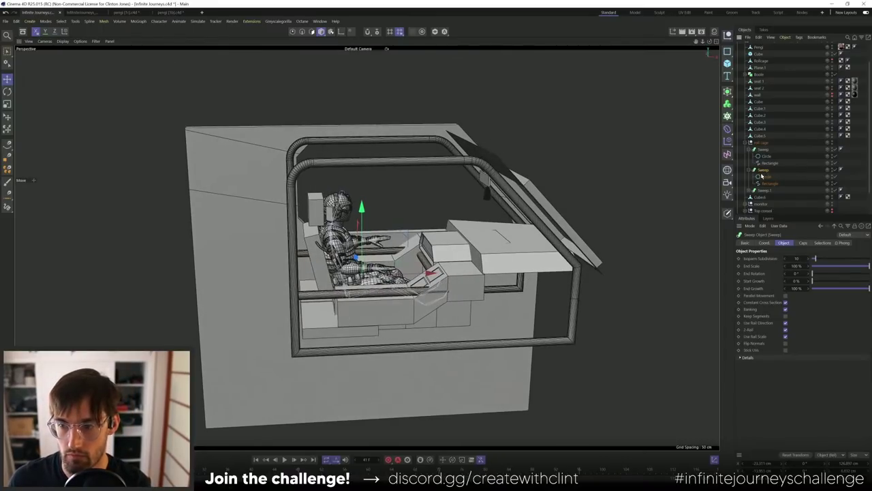
- Delete the redundant duplicate Sweep, keeping only Sweep and Sweep.1
left_click(764, 190)
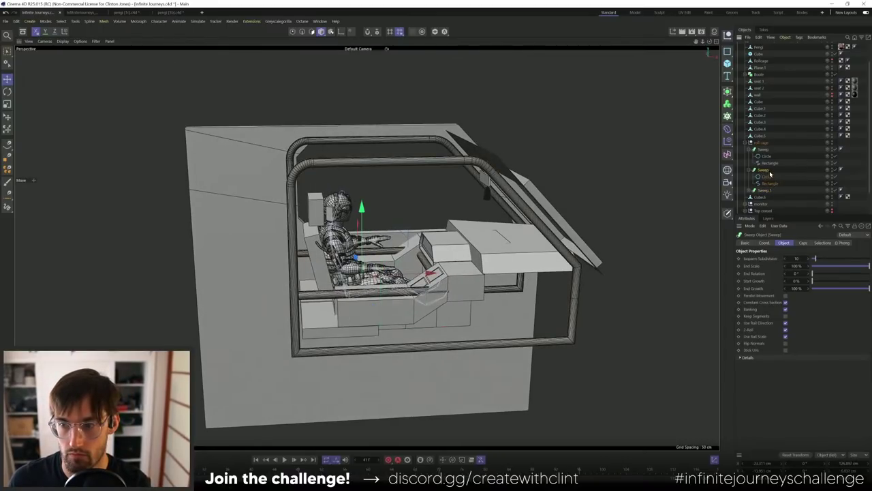
key("Delete")
left_click_drag(382, 224, 414, 220, "alt")
- Add a 200 cm cylinder oriented +X with the cage tube's Circle radius as a crossbar
left_click(417, 217)
left_click(727, 63)
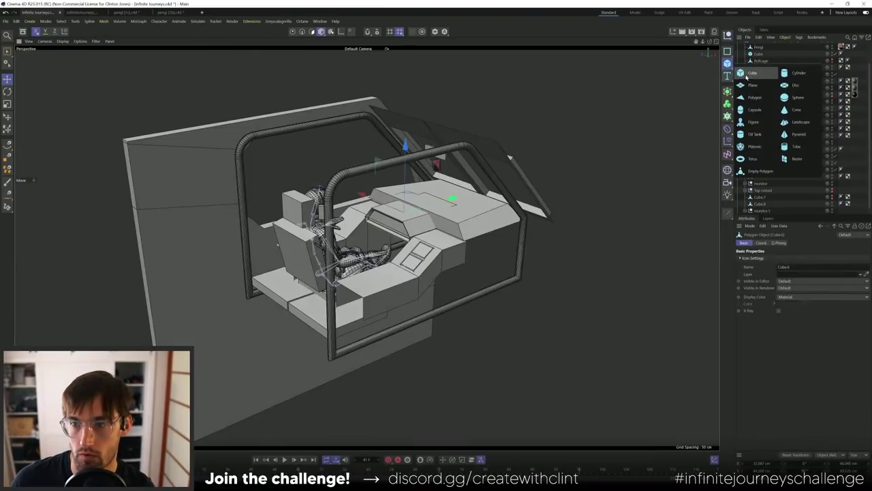
left_click(799, 74)
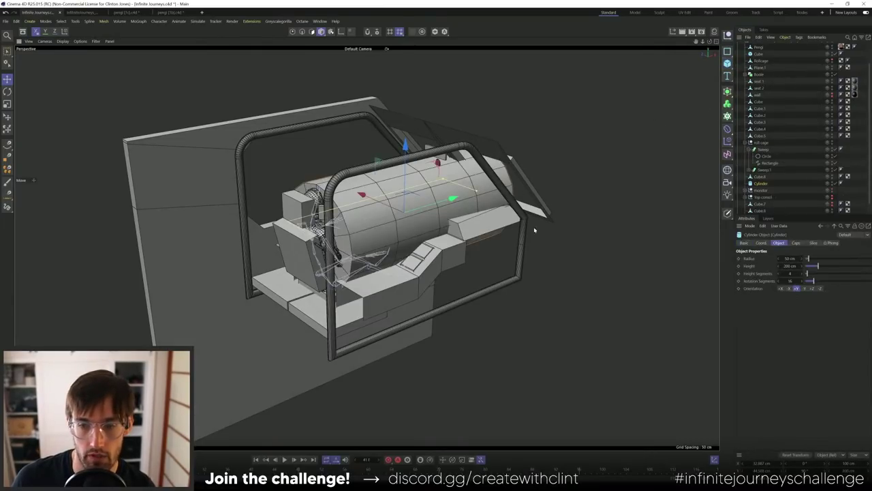
left_click(782, 288)
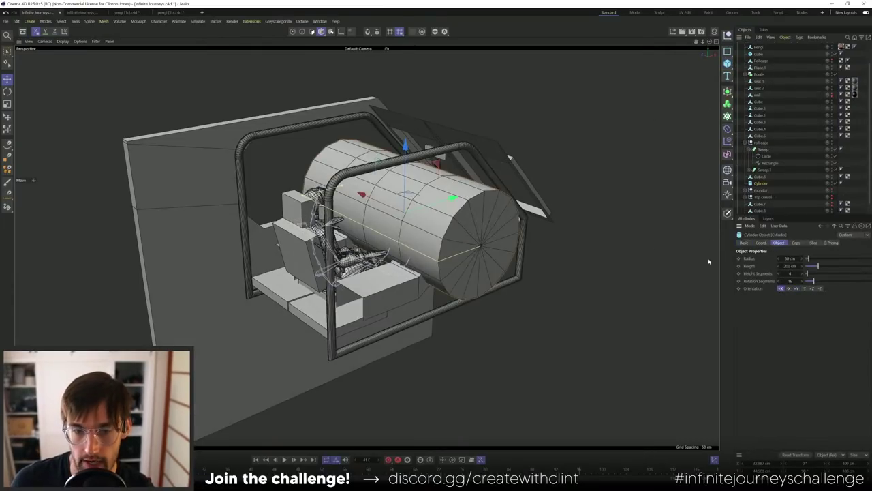
left_click(763, 156)
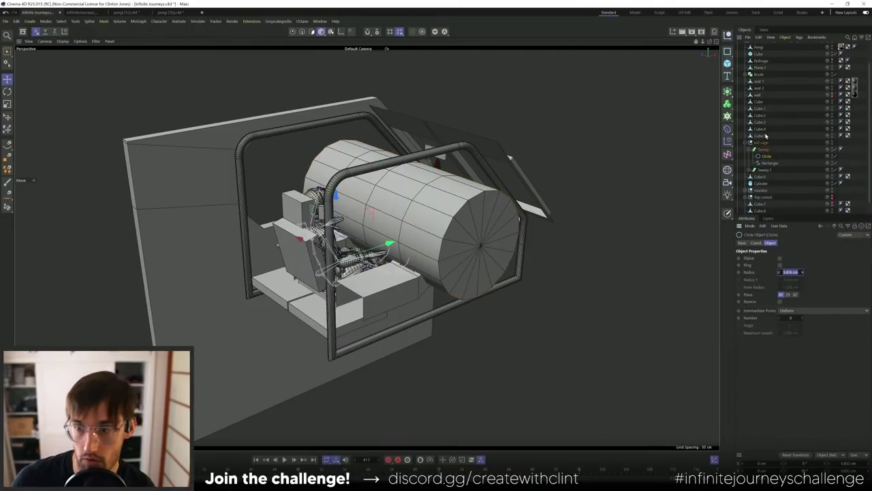
left_click(455, 217)
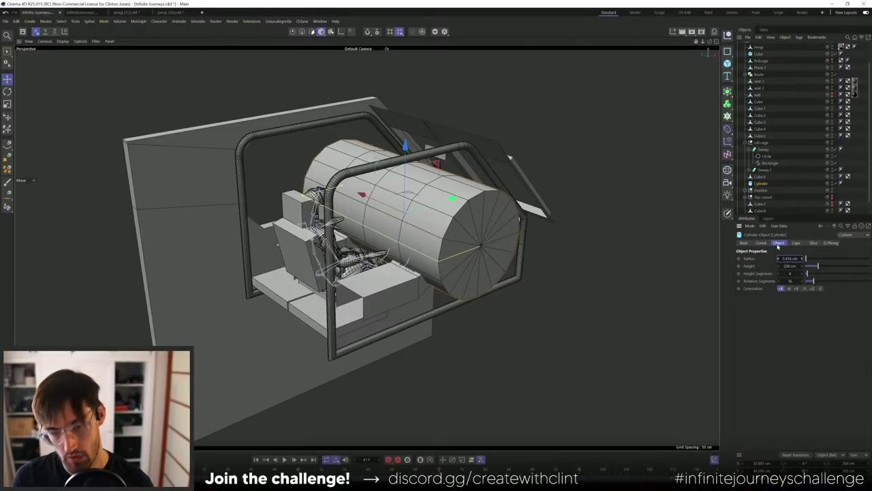
key("Return")
left_click(586, 197)
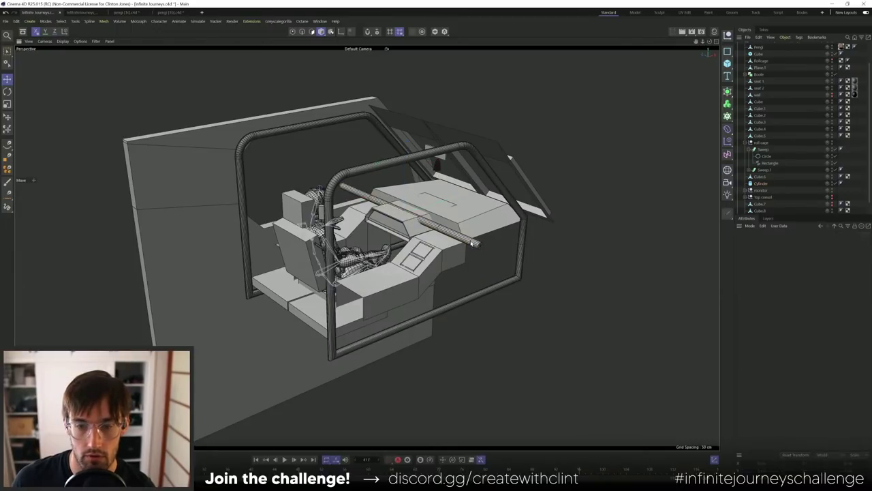
left_click(472, 243)
- Move the loose rod toward the seat, size it to span both cage sides, and lower the seat slightly
left_click_drag(472, 244, 304, 235)
scroll(286, 243, "up", 6)
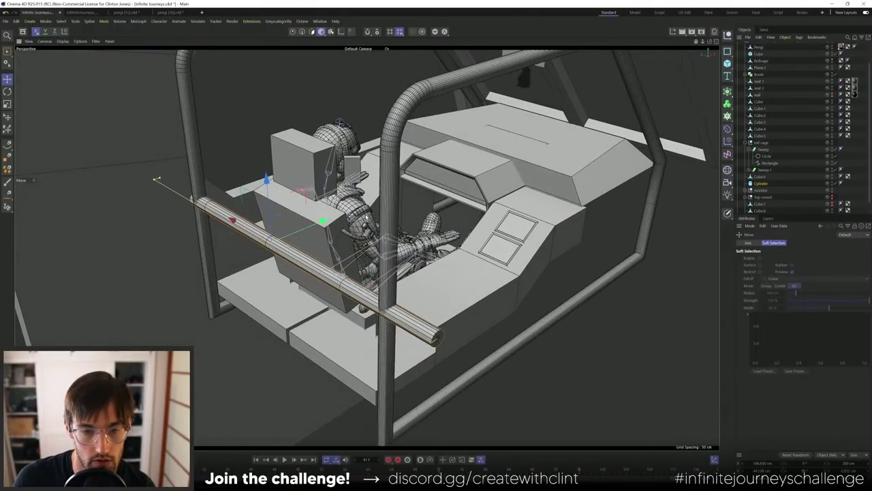
left_click_drag(157, 179, 285, 205)
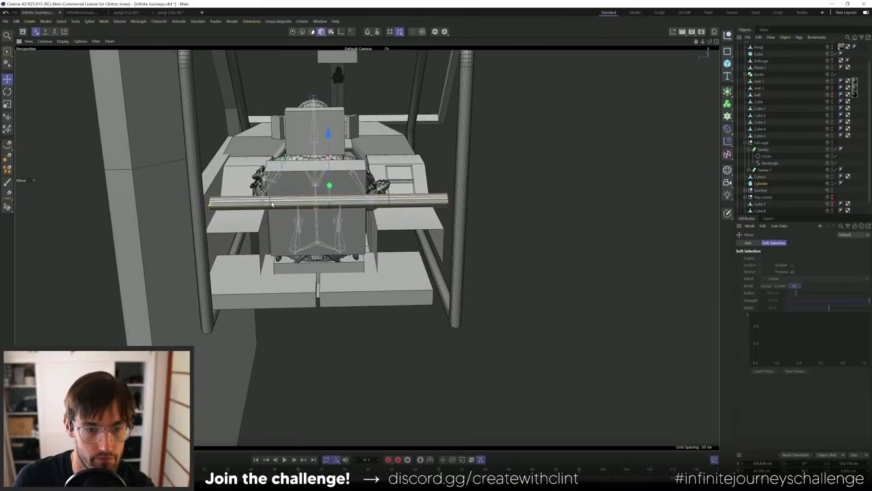
left_click_drag(210, 203, 200, 204)
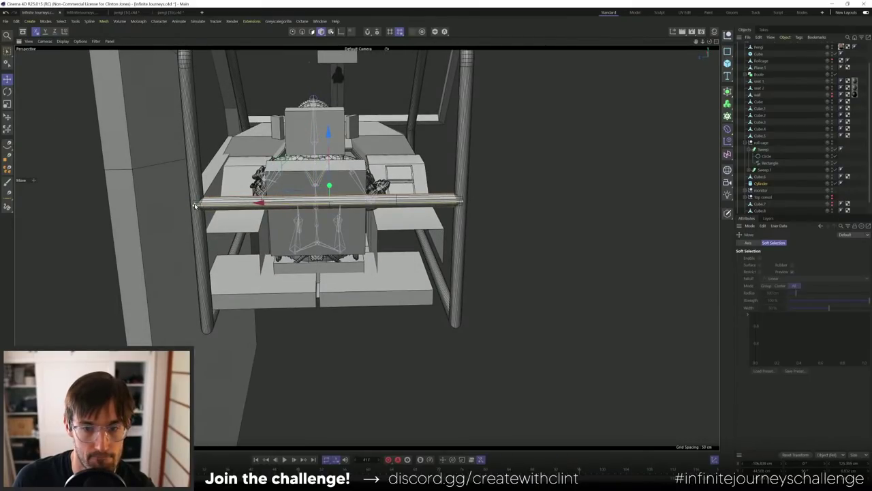
mouse_move(287, 210)
left_mouse_down("alt")
mouse_move(220, 186)
mouse_move(297, 159)
mouse_move(285, 216)
left_mouse_up("alt")
scroll(185, 192, "up", 5)
left_click_drag(258, 181, 259, 267)
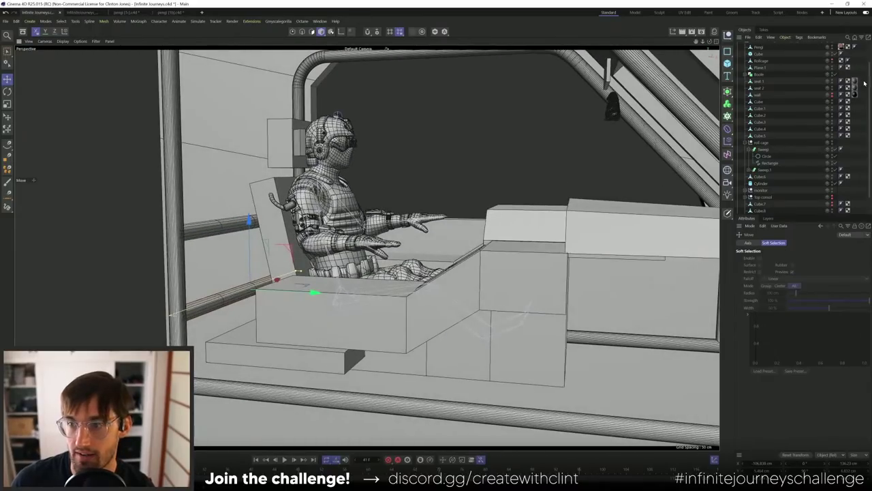
- Raise the bar and settle it across the rear hoop uprights of the roll cage
scroll(845, 68, "up", 3)
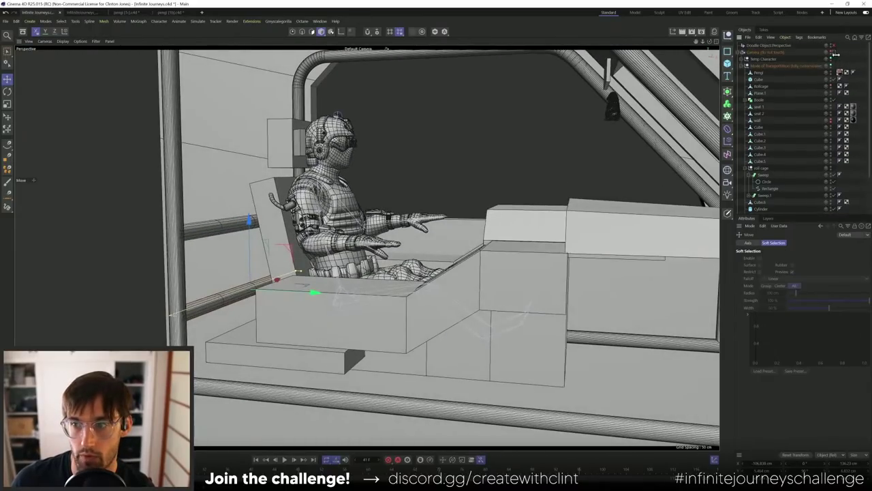
left_click(833, 53)
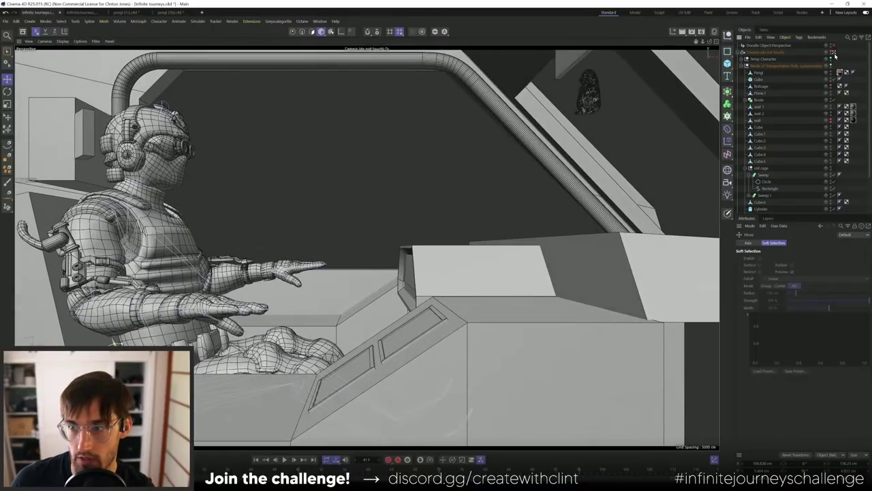
left_click(834, 53)
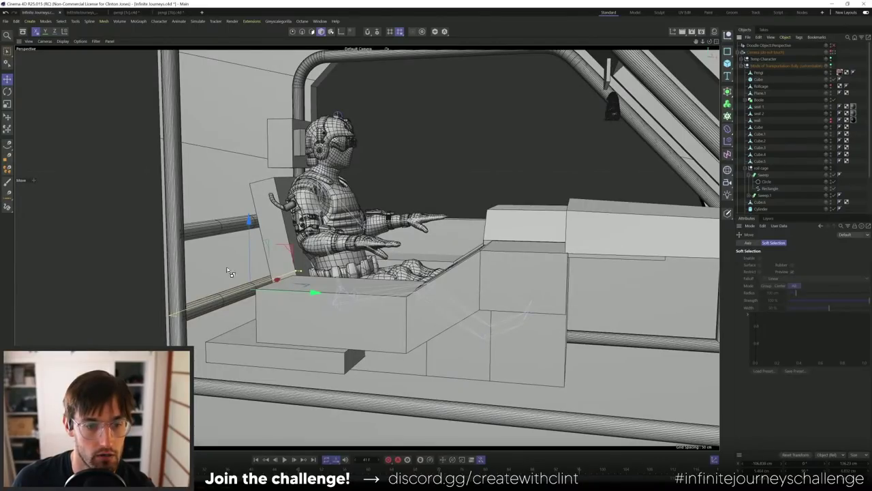
left_click_drag(249, 263, 264, 43)
left_click_drag(171, 148, 326, 225, "alt")
left_click_drag(332, 126, 325, 203)
- Tilt the bar diagonally across the rear of the cage and lower it slightly
key("r")
left_click_drag(308, 196, 293, 212)
key("e")
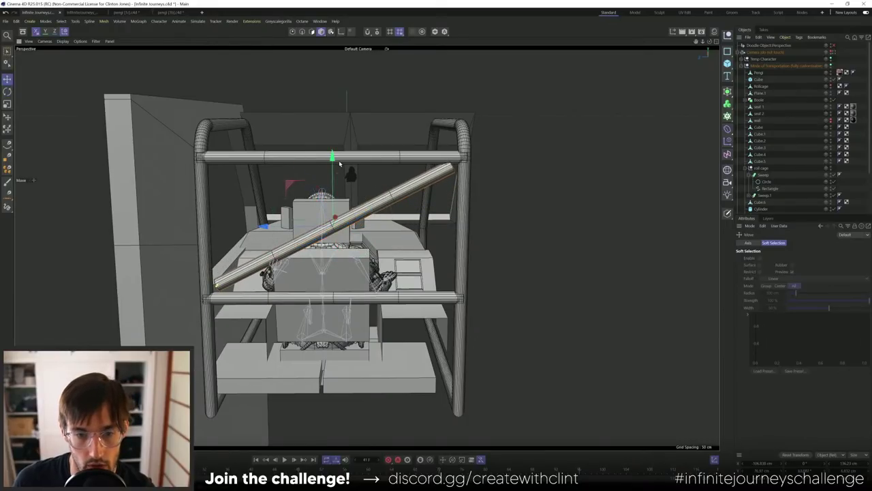
left_click_drag(332, 170, 211, 296)
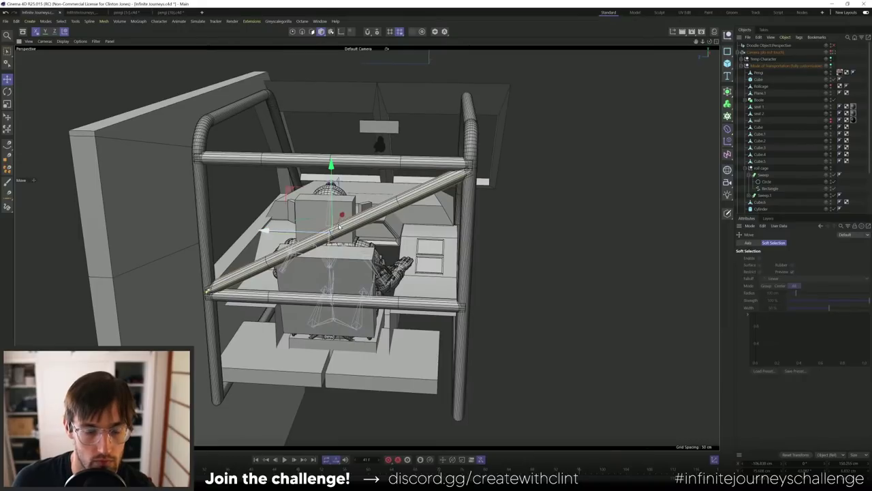
- Rotate the second bar to cross the first, forming an X brace behind the seat
key("r")
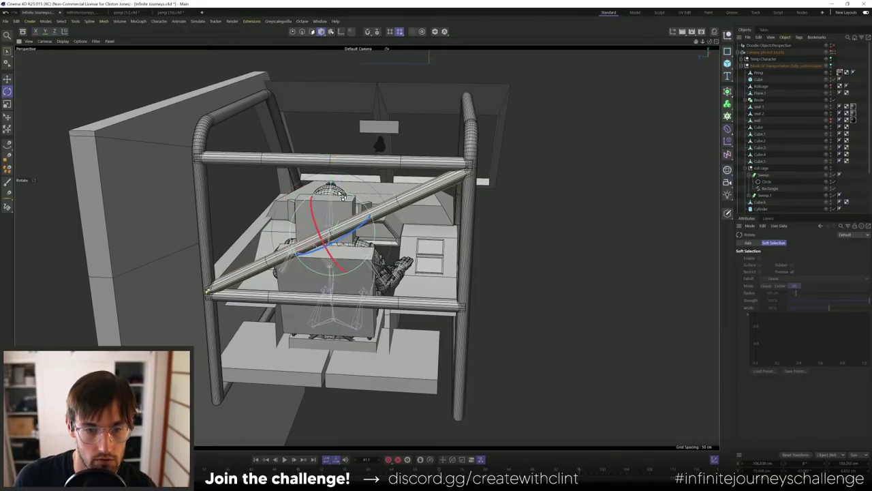
left_click_drag(342, 196, 755, 133)
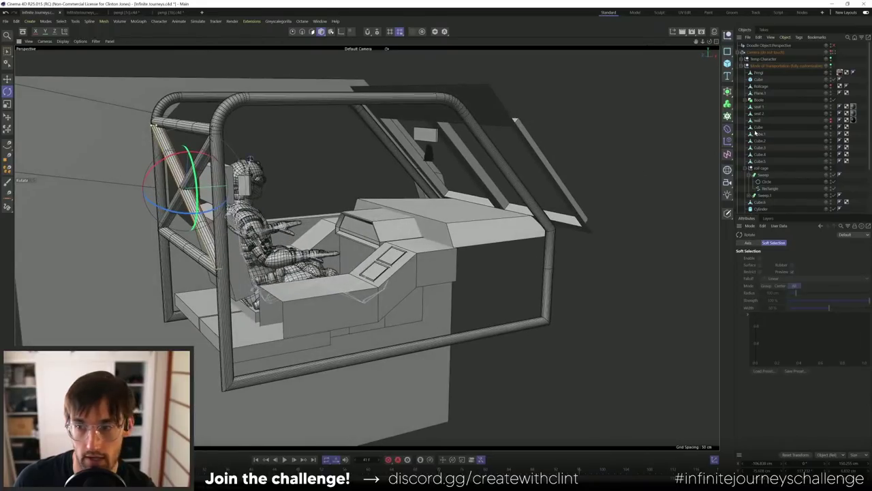
left_click(833, 52)
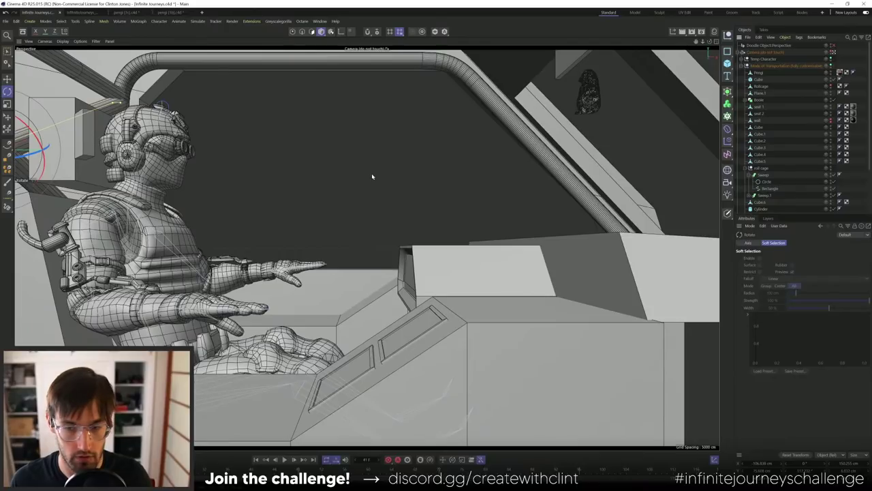
left_click(832, 53)
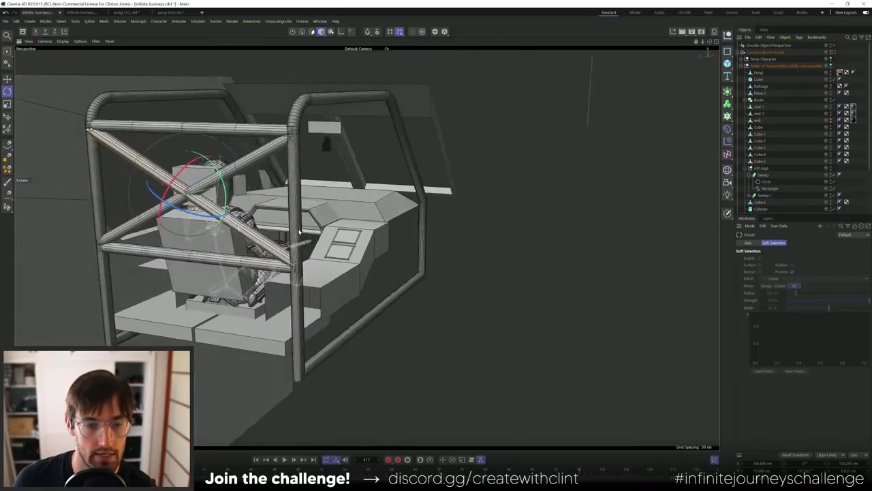
key("e")
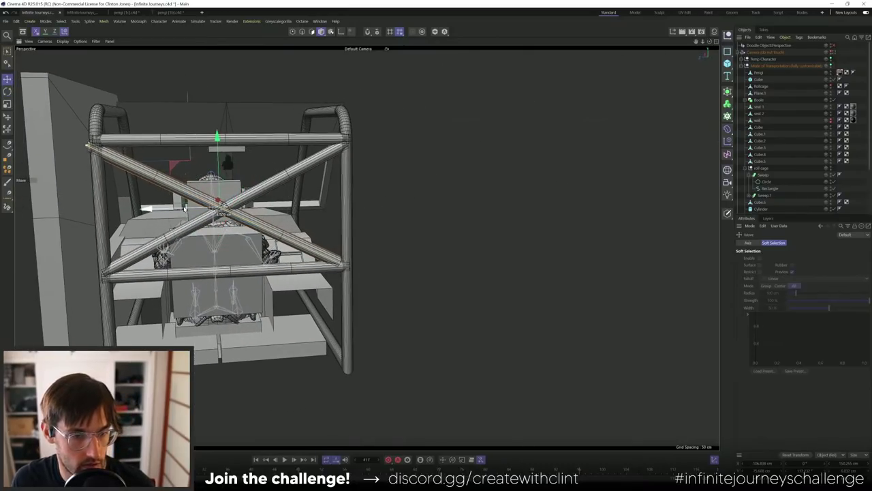
left_click(179, 207)
- Shift both crossbar cylinders left along X to line up with the rear hoop
middle_click_drag(209, 197, 278, 194, "alt")
left_click_drag(248, 206, 234, 206)
left_click(833, 52)
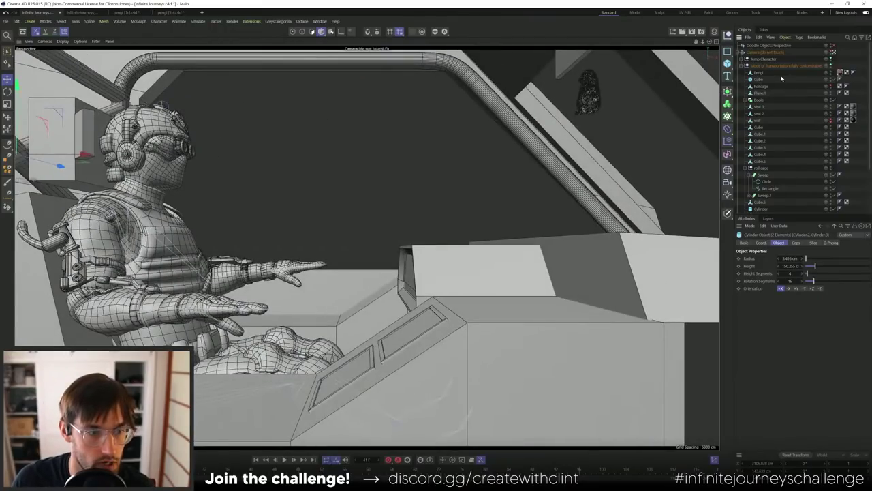
left_click(833, 52)
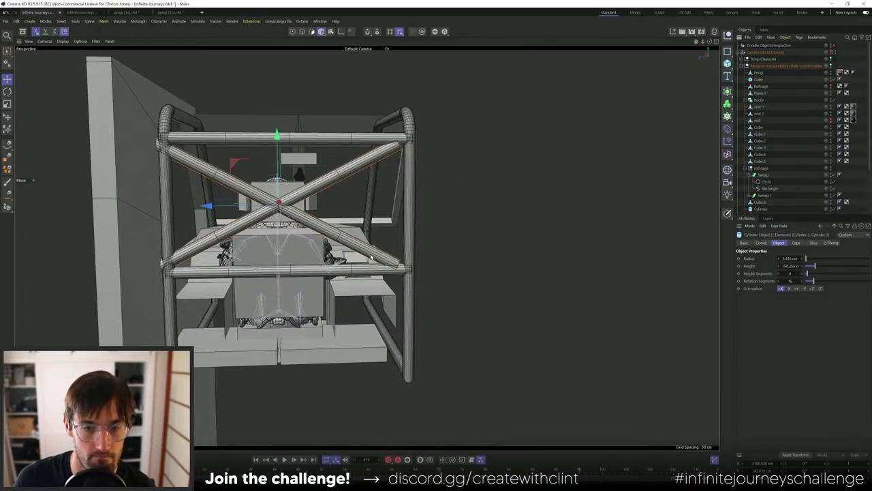
- Shorten the Cylinder.3 diagonal and lengthen the lower diagonal so their ends meet the hoop corners
left_click(154, 142)
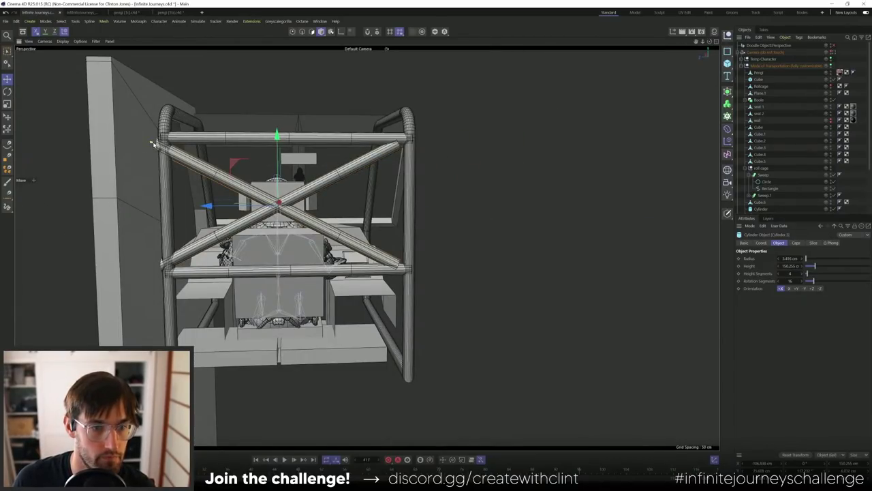
left_click_drag(154, 142, 162, 150)
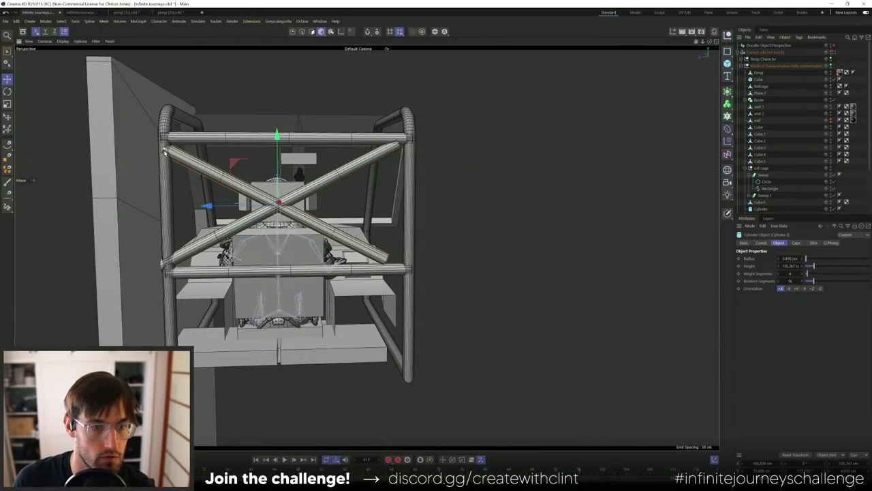
mouse_move(169, 261)
left_mouse_down()
mouse_move(156, 267)
mouse_move(170, 260)
left_mouse_up()
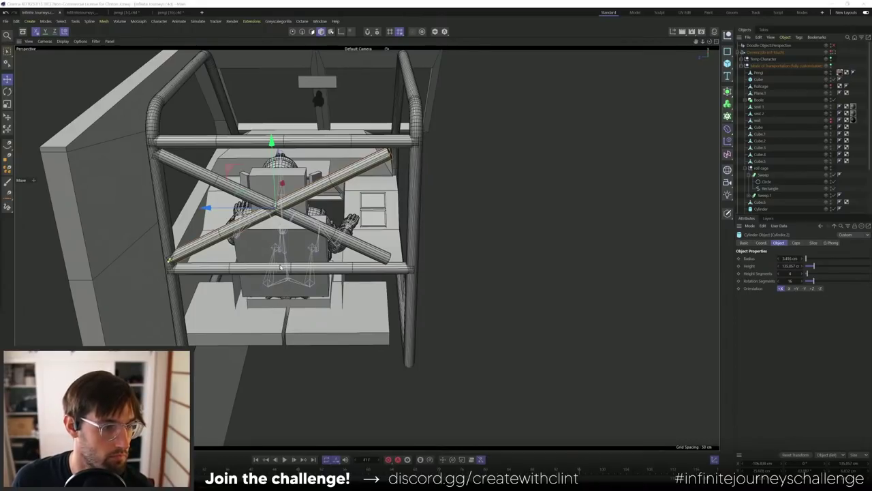
left_click_drag(280, 267, 286, 242, "alt")
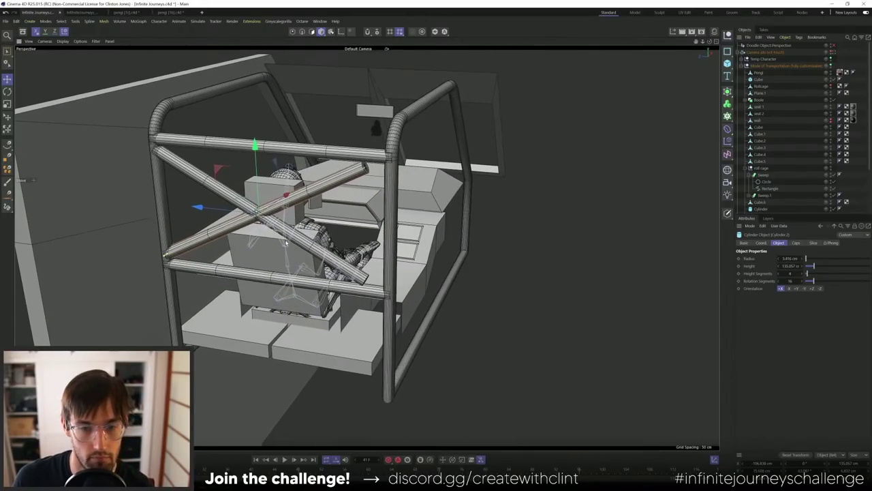
left_click(833, 53)
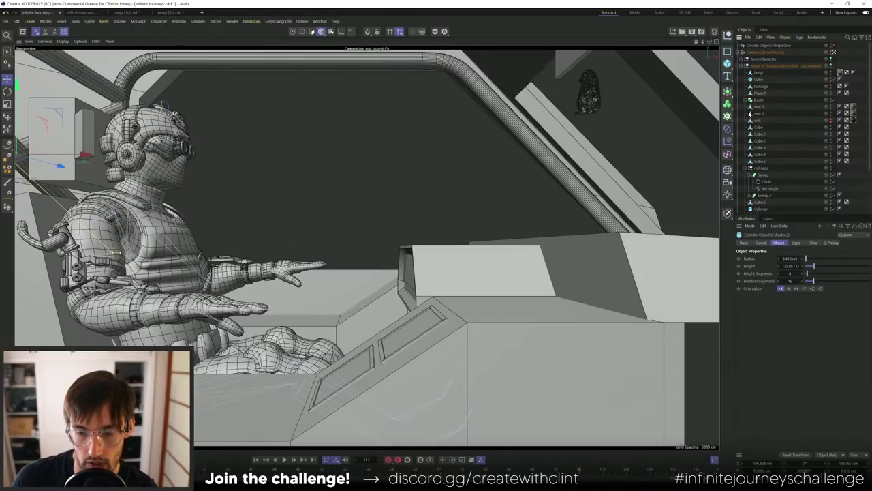
left_click(832, 55)
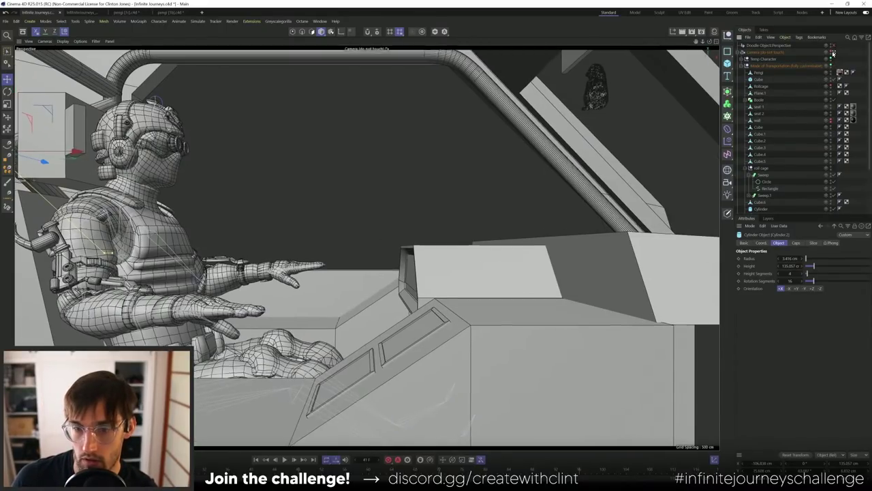
left_click_drag(588, 141, 489, 308, "alt")
left_click(326, 277)
- Rotate the dashboard bar horizontal and stretch it along the dash to reach the roll cage
left_click(439, 239)
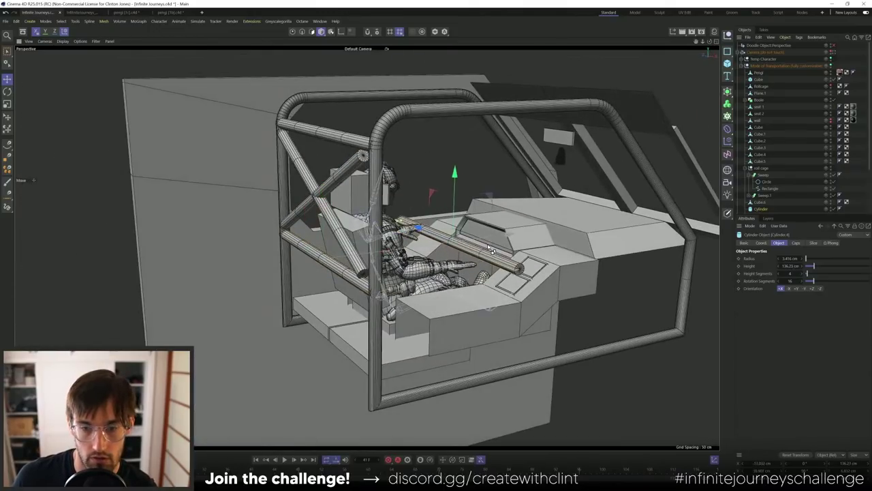
key("r")
left_click_drag(439, 244, 402, 253)
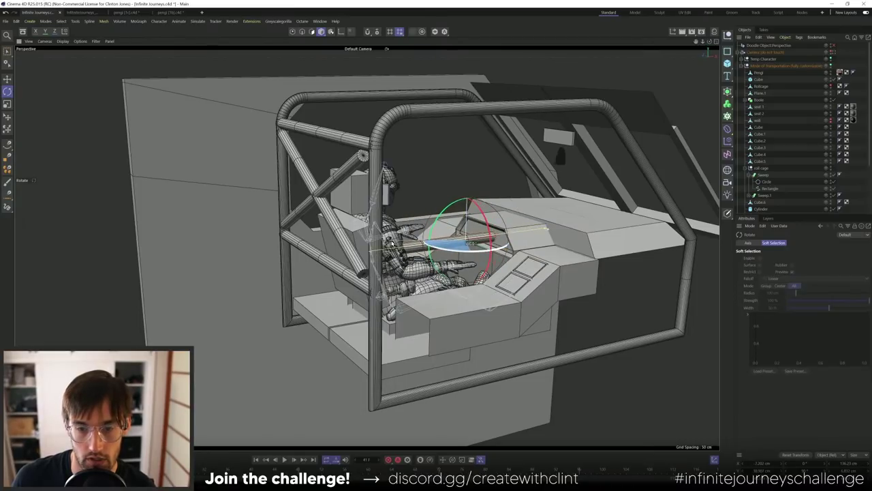
key("e")
mouse_move(443, 234)
left_mouse_down()
mouse_move(509, 272)
mouse_move(554, 260)
mouse_move(453, 246)
left_mouse_up()
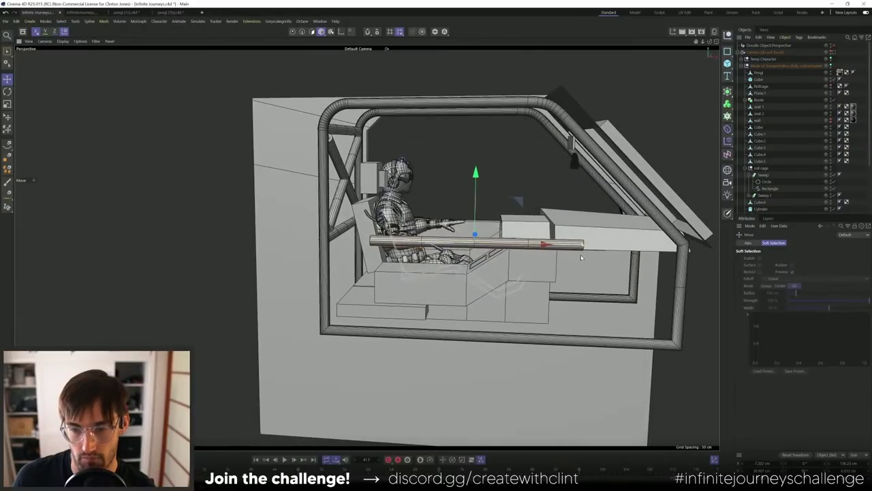
left_click_drag(584, 244, 656, 251)
left_click_drag(499, 242, 518, 238)
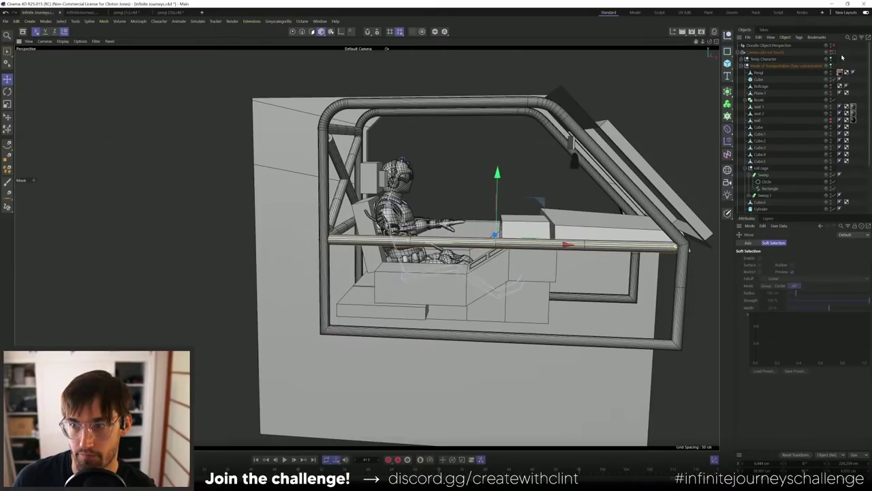
- Lower the bar along the cockpit side until it sits just below the dashboard edge
key("o")
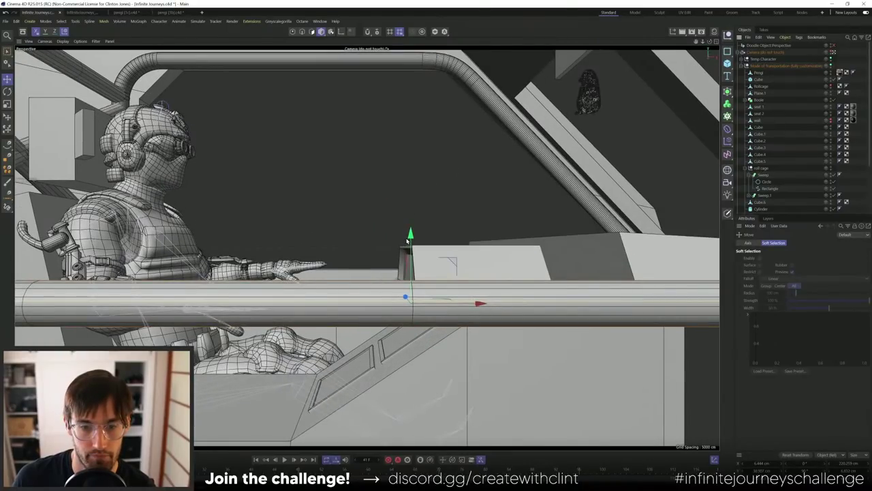
left_click_drag(407, 240, 412, 308)
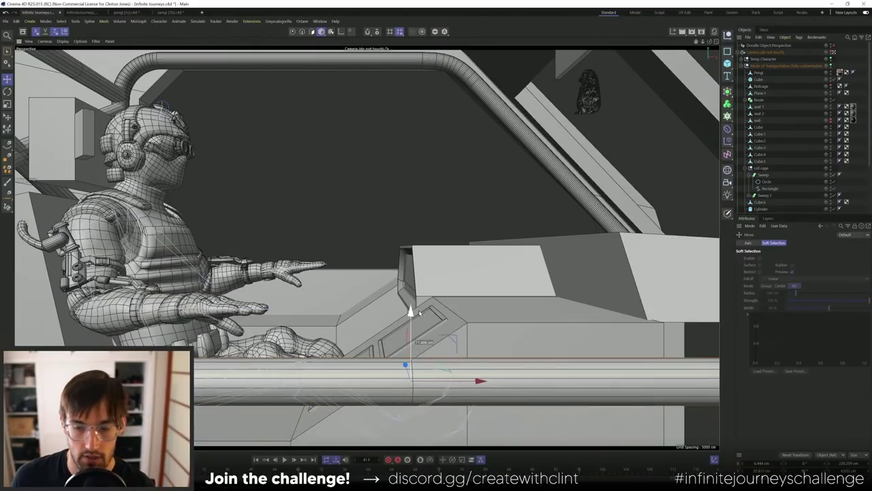
left_click(834, 54)
left_click_drag(477, 265, 659, 185, "alt")
left_click(832, 54)
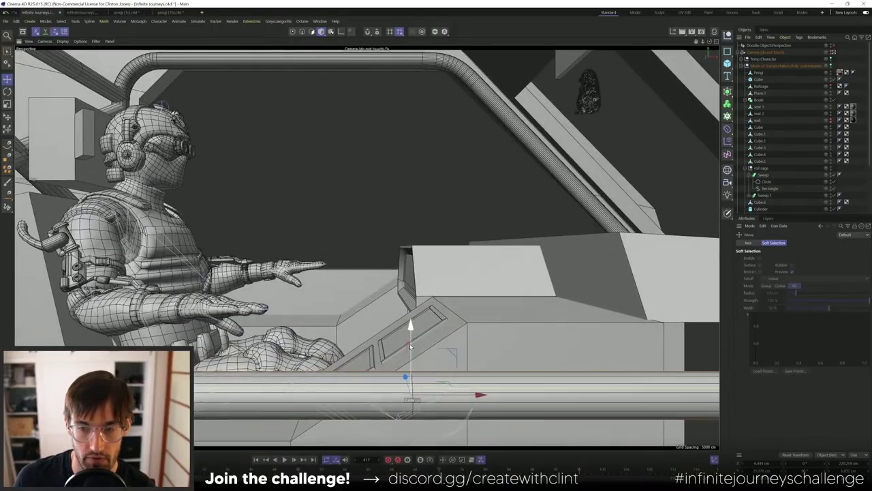
left_click_drag(411, 344, 410, 352)
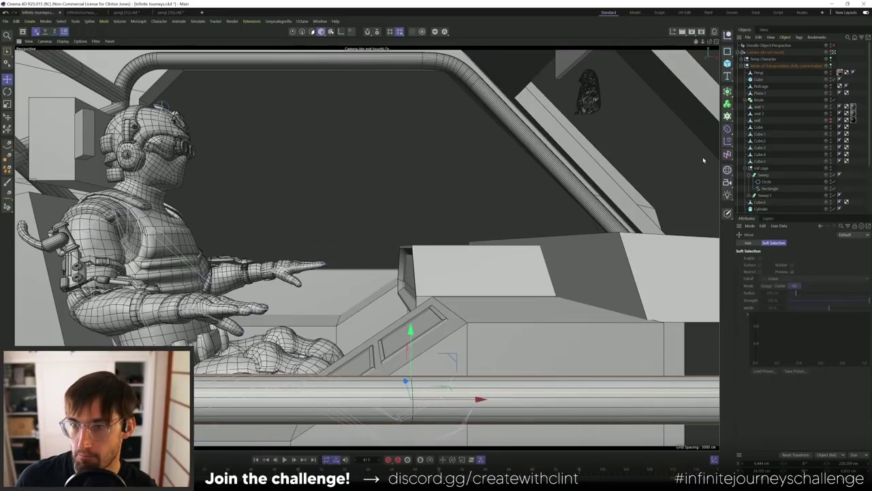
- Set the radius of Sweep.1's Circle profile to 2 cm
scroll(772, 117, "down", 5)
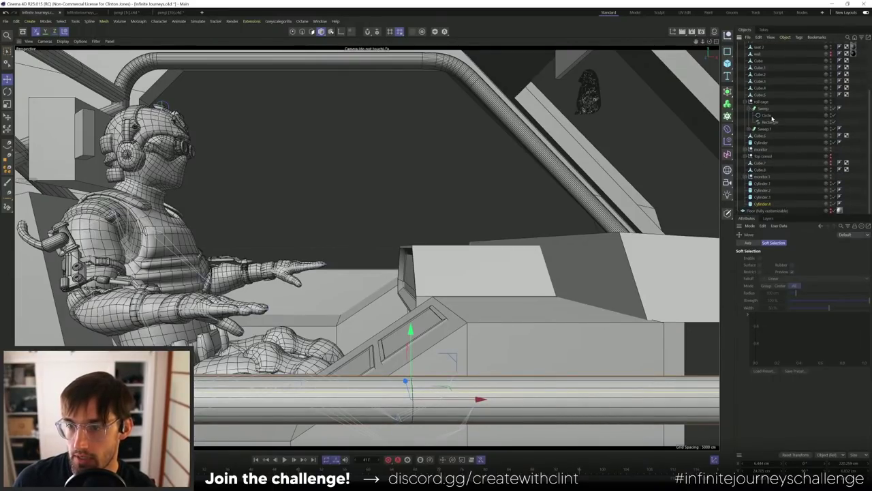
left_click(749, 128)
left_click(767, 136, "ctrl")
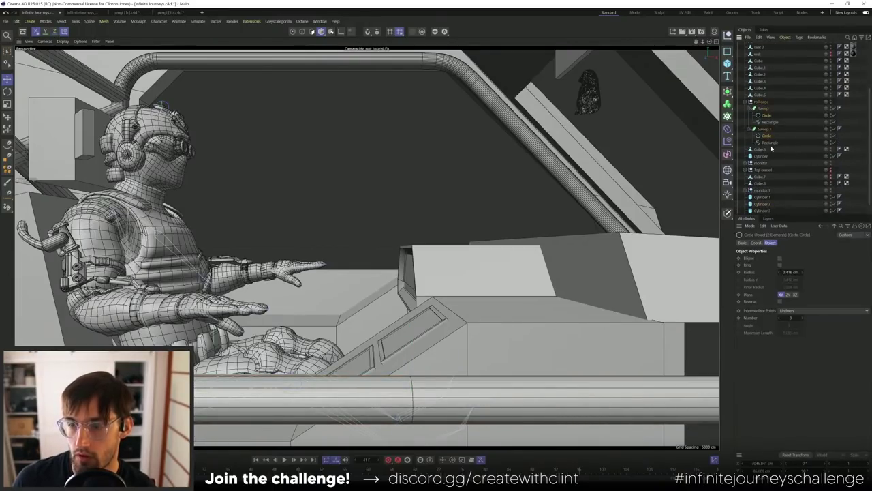
left_click(787, 272)
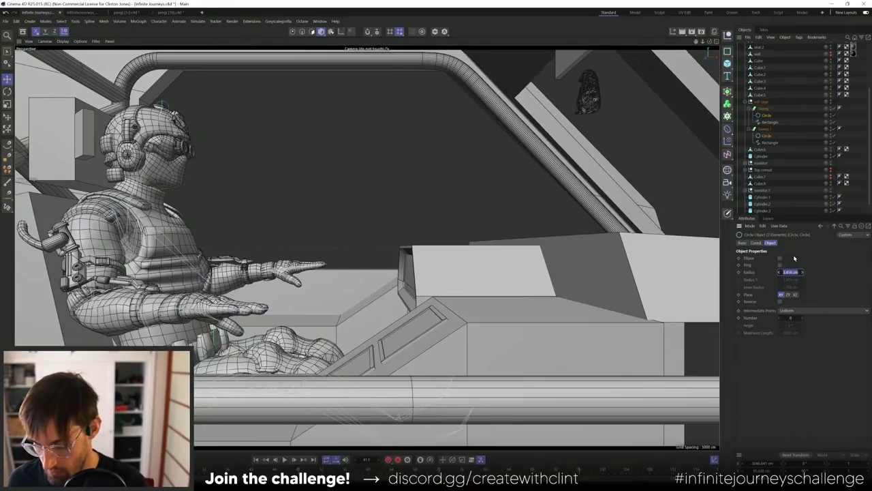
type("2")
key("Return")
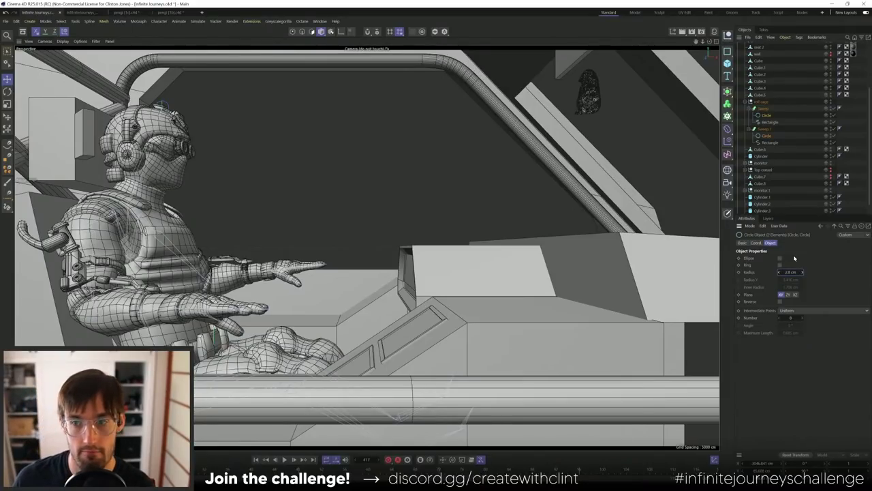
- Set the radius of Cylinder and Cylinder.1 through Cylinder.3 to 2 cm
left_click(761, 156)
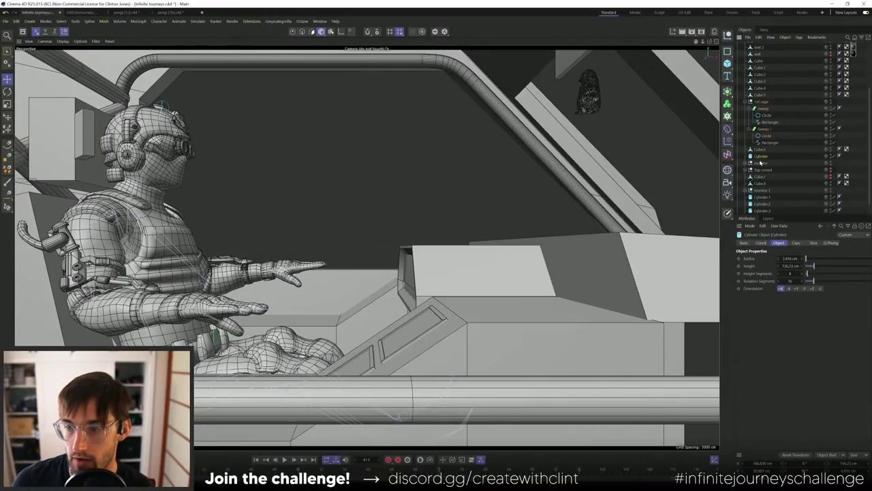
left_click(789, 258)
type("2")
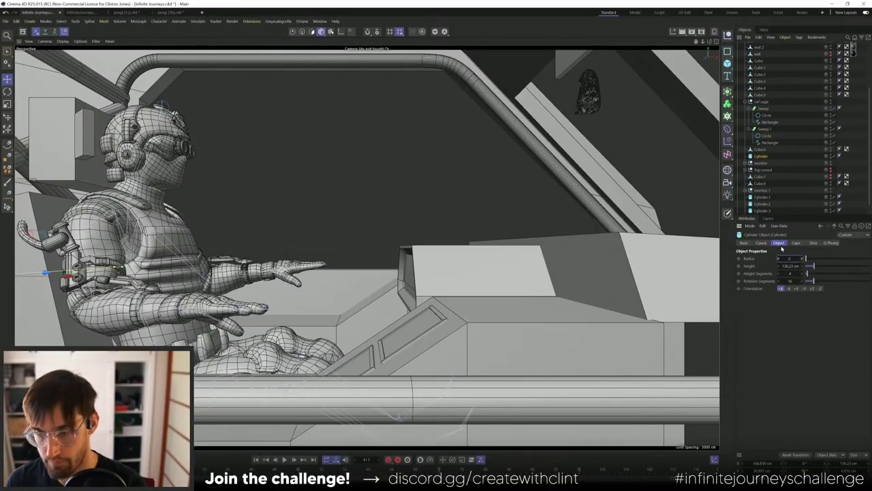
left_click(758, 197)
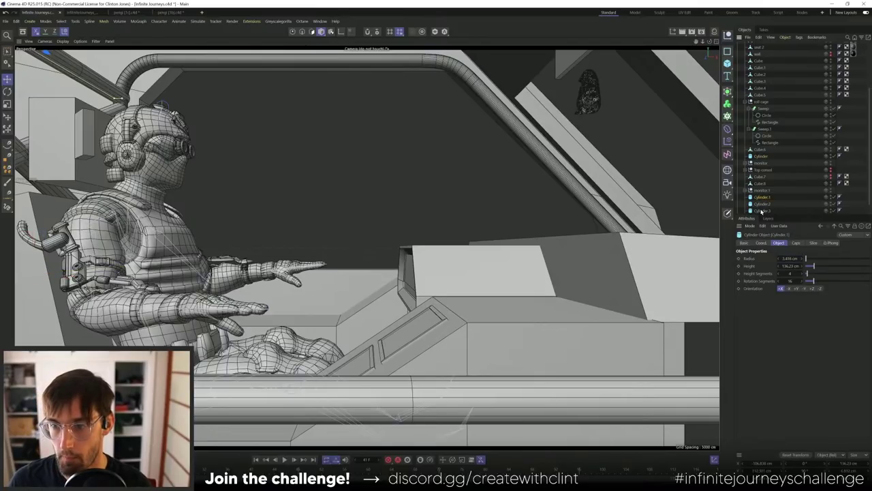
left_click(761, 210, "shift")
left_click(787, 257)
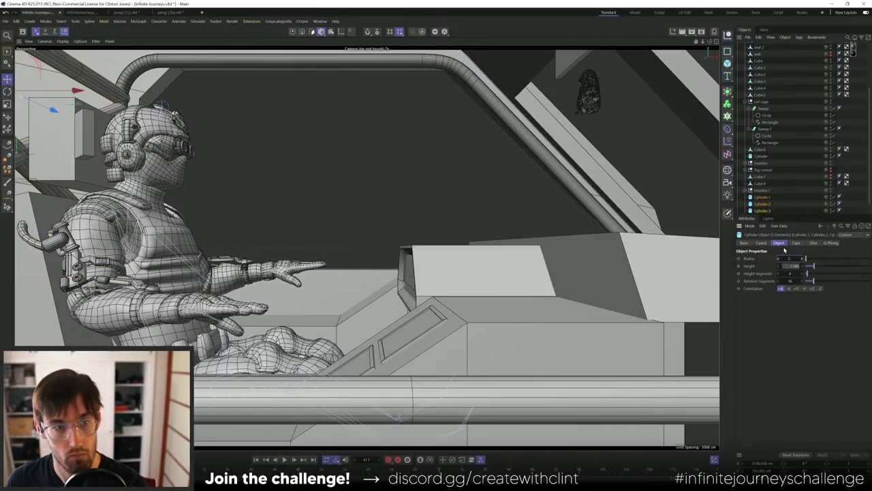
type("2")
key("Return")
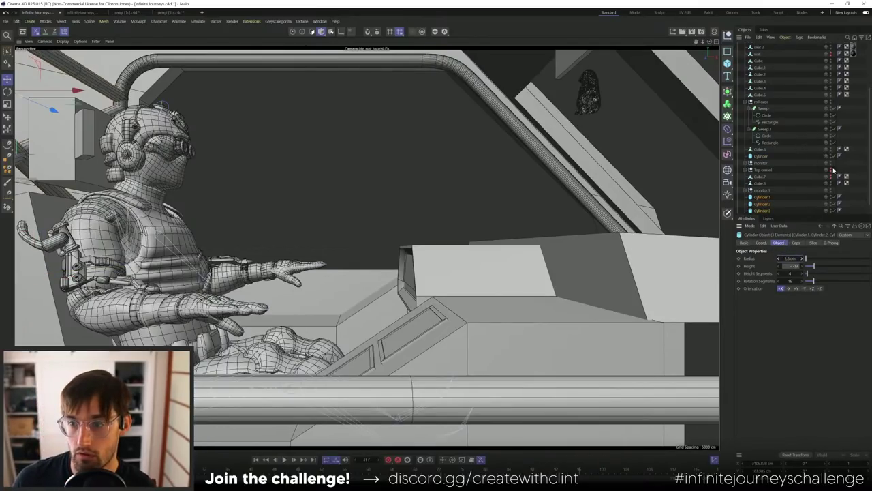
left_click(856, 164)
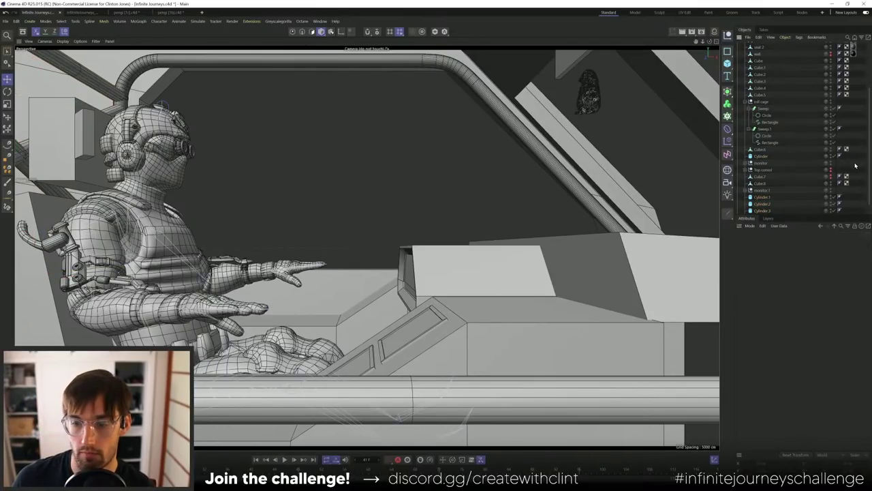
left_click(536, 401)
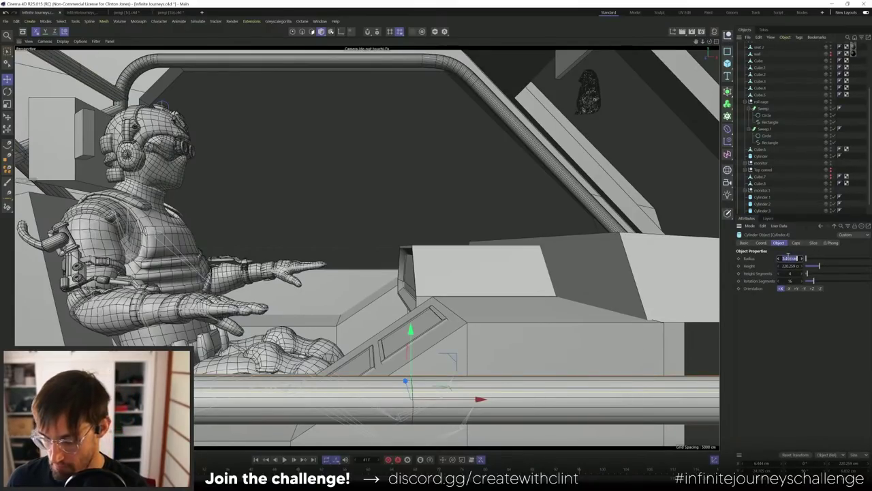
- Make the horizontal cylinder thinner and lower it slightly
left_click_drag(790, 258, 781, 258)
left_click_drag(409, 355, 386, 264)
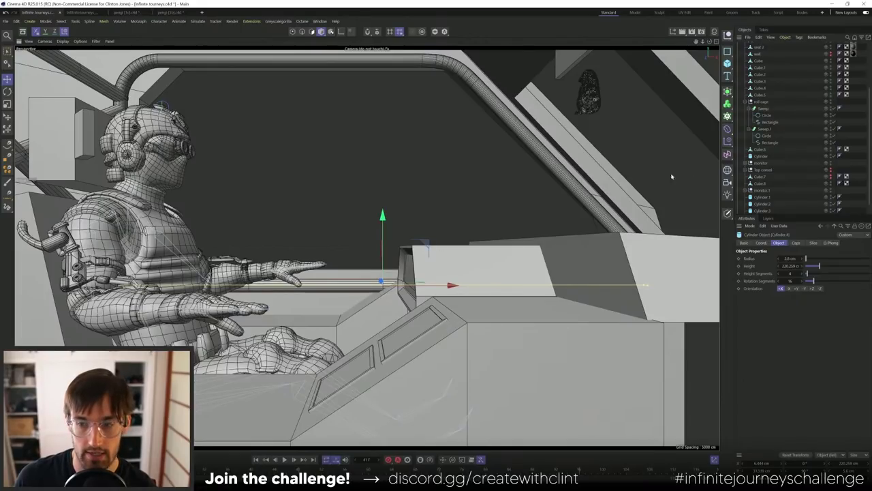
scroll(867, 82, "up", 4)
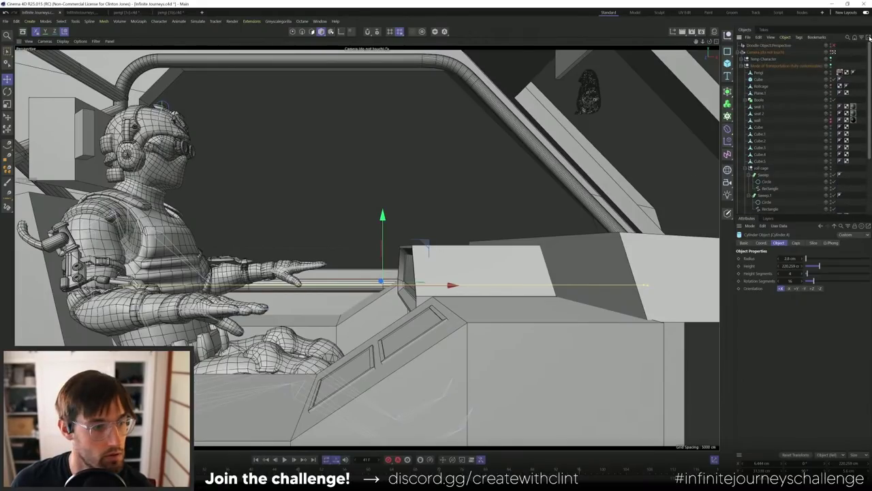
left_click(834, 53)
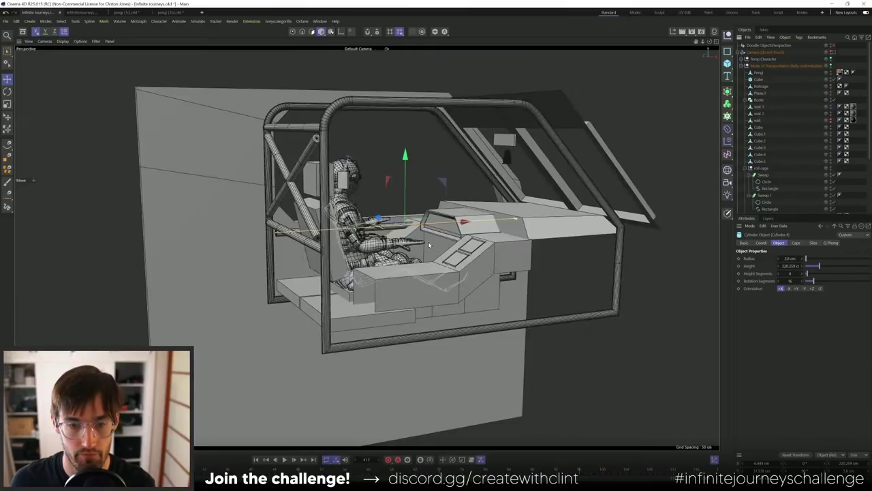
- Rotate the bar and move it to the cockpit's right side along the windshield frame
key("r")
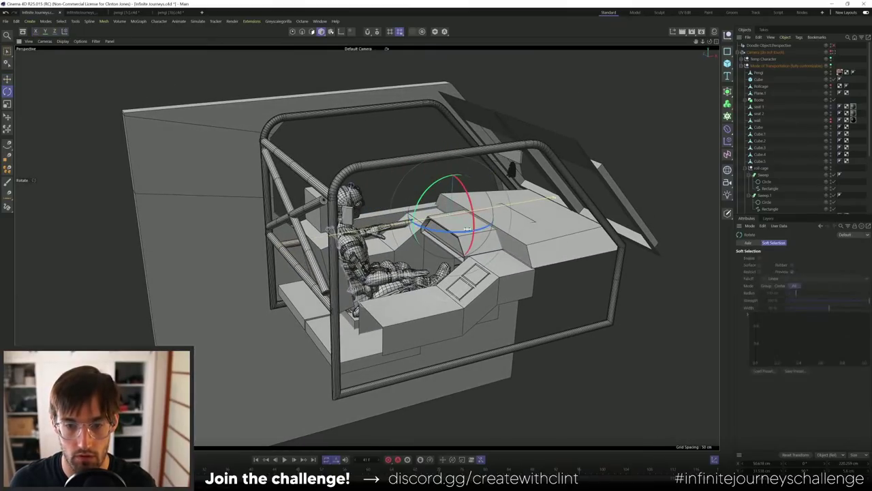
left_click_drag(456, 235, 406, 220)
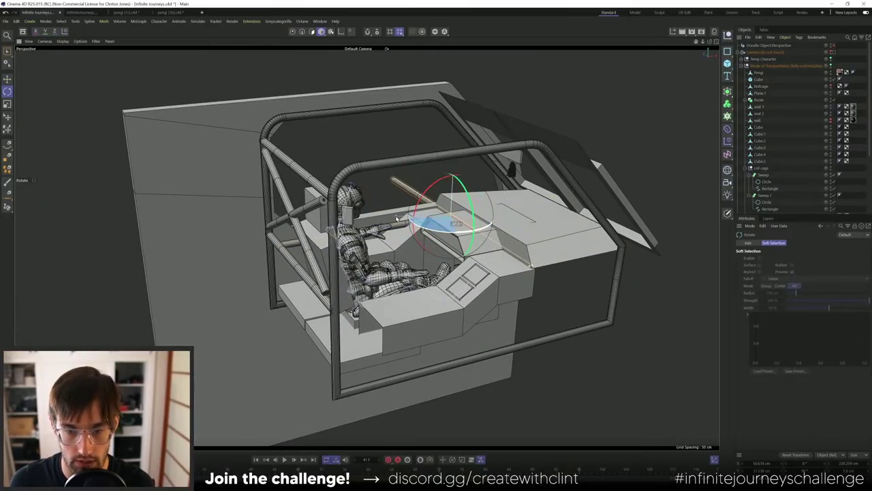
key("e")
left_click_drag(475, 216, 470, 245, "alt")
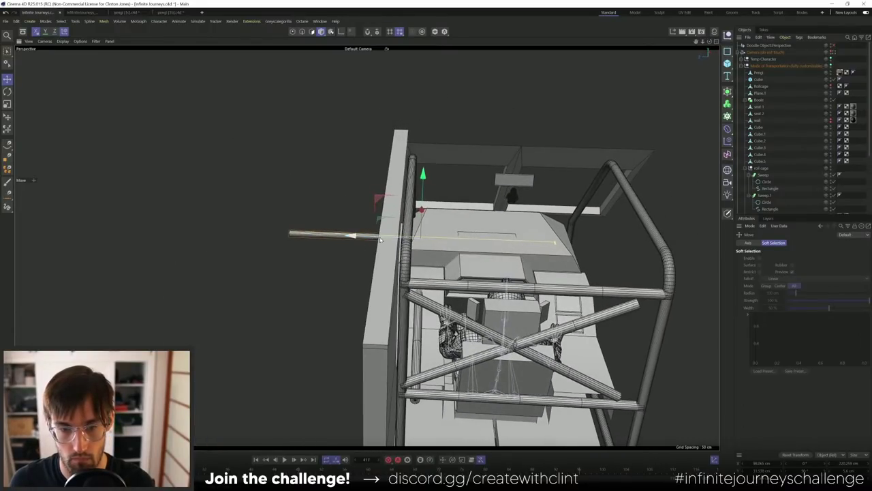
left_click_drag(408, 235, 494, 176)
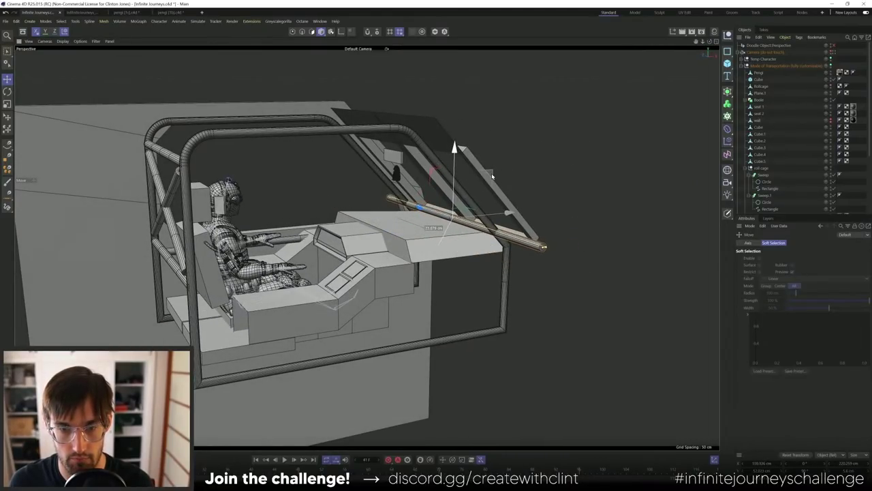
left_click_drag(457, 154, 554, 225, "alt")
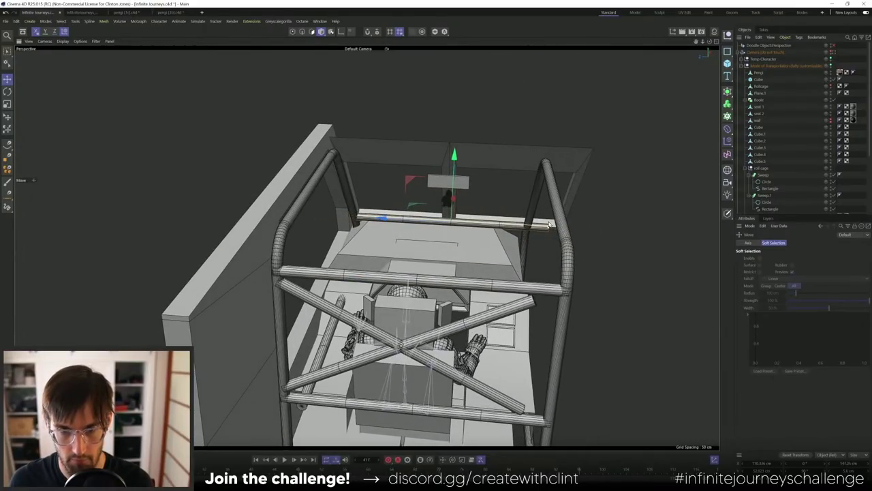
left_click(833, 52)
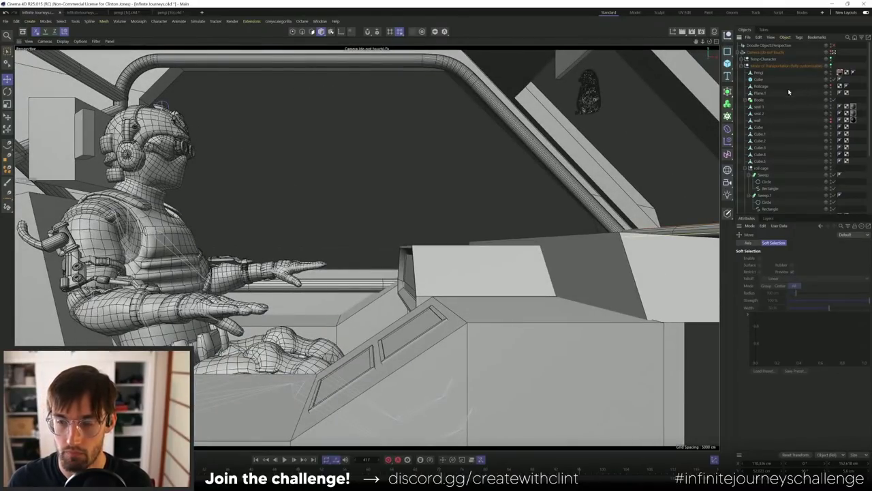
left_click(832, 52)
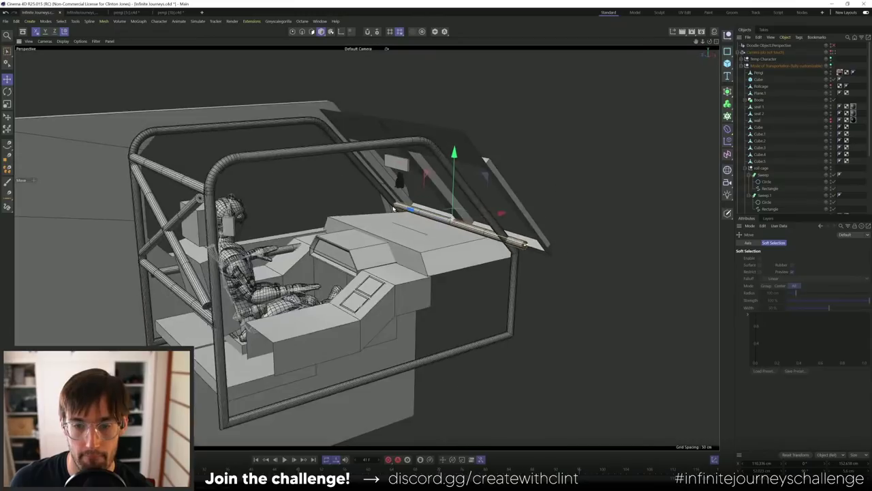
scroll(488, 173, "up", 3)
left_click_drag(470, 184, 458, 167)
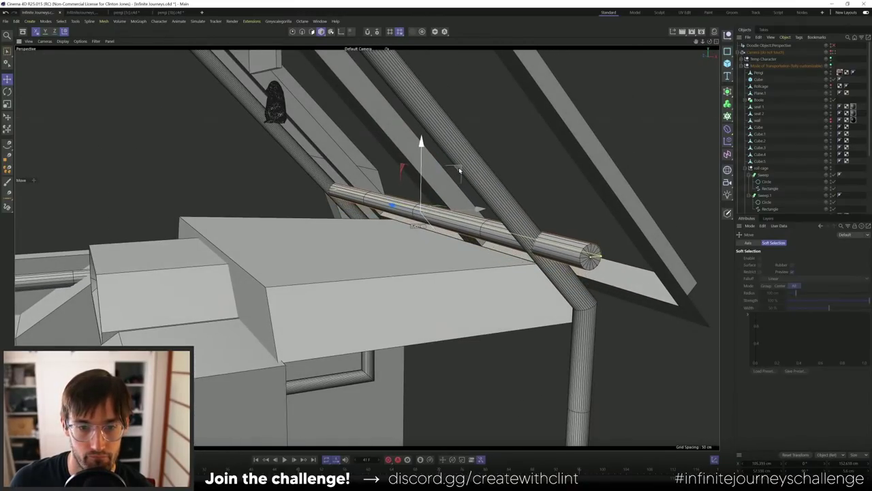
left_click(833, 52)
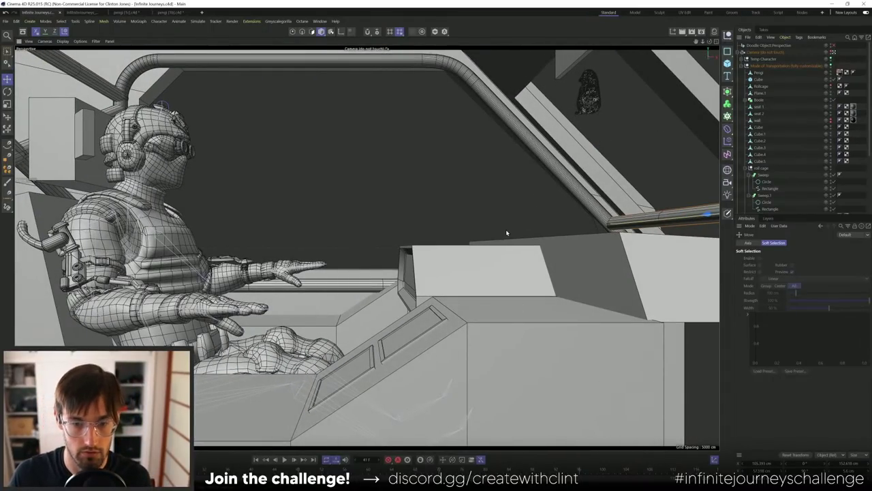
- Collapse the Rollcage group and make the Top consol group visible again
left_click(603, 292)
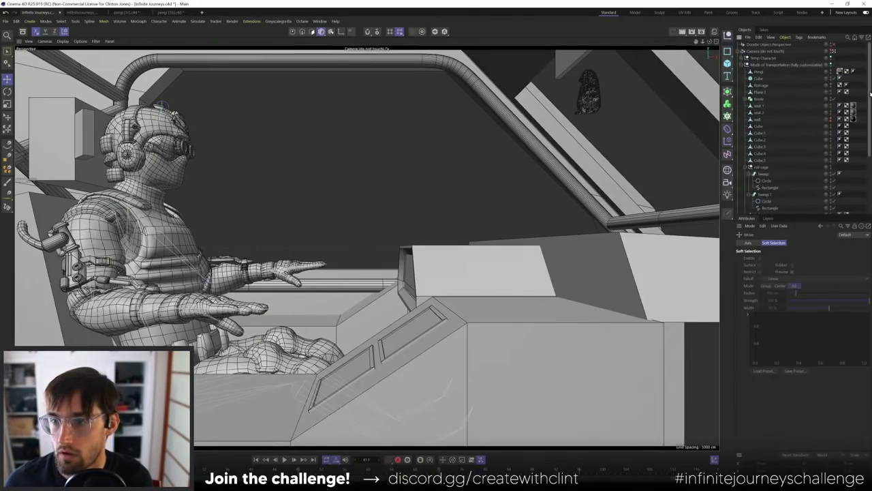
left_click(764, 87)
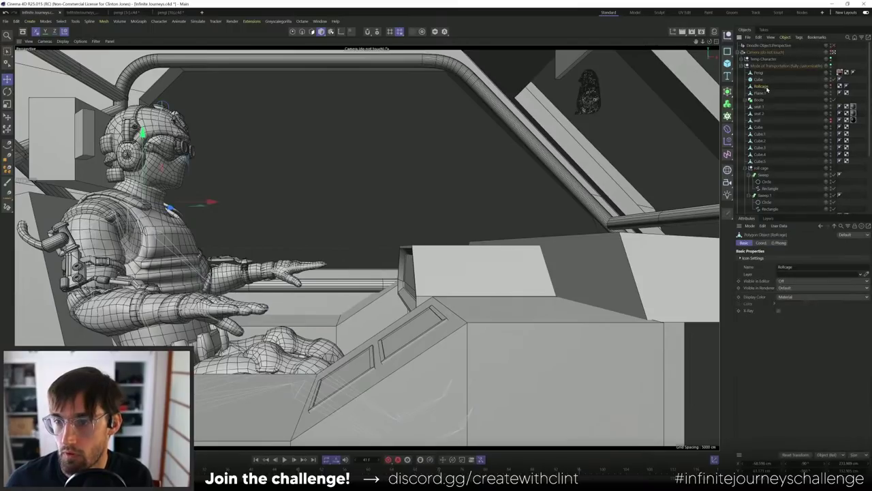
scroll(842, 120, "down", 2)
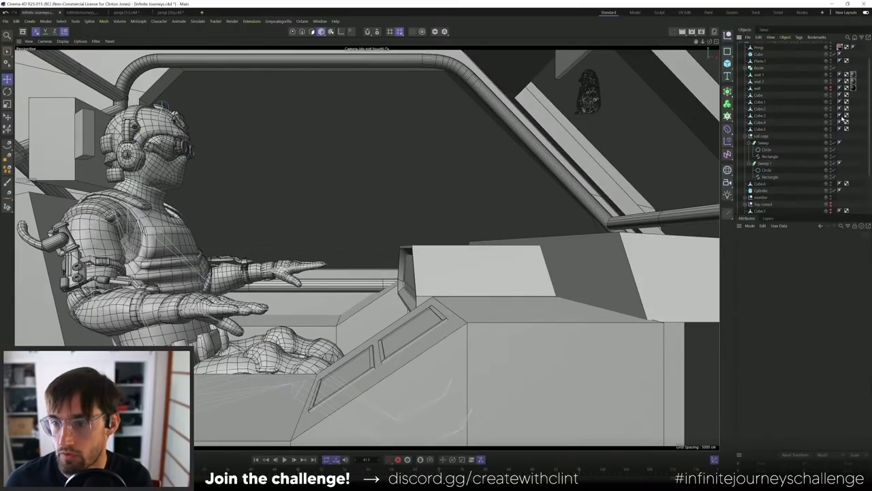
left_click(747, 136)
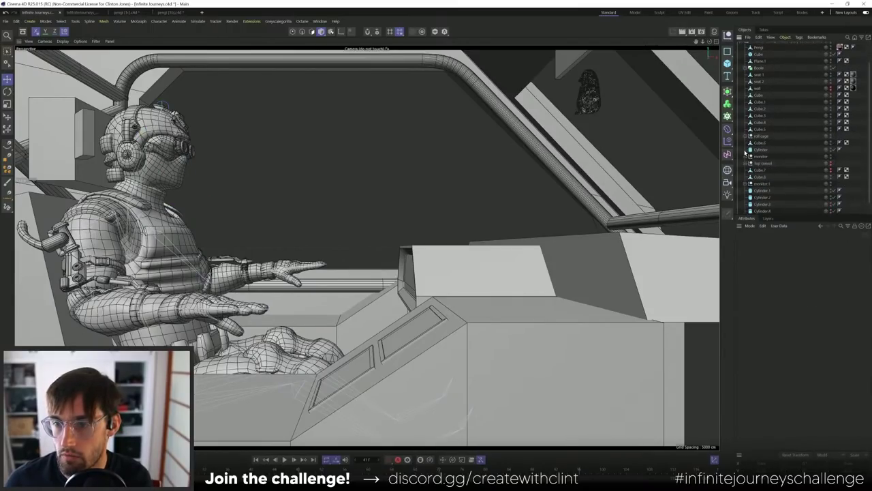
left_click(830, 162)
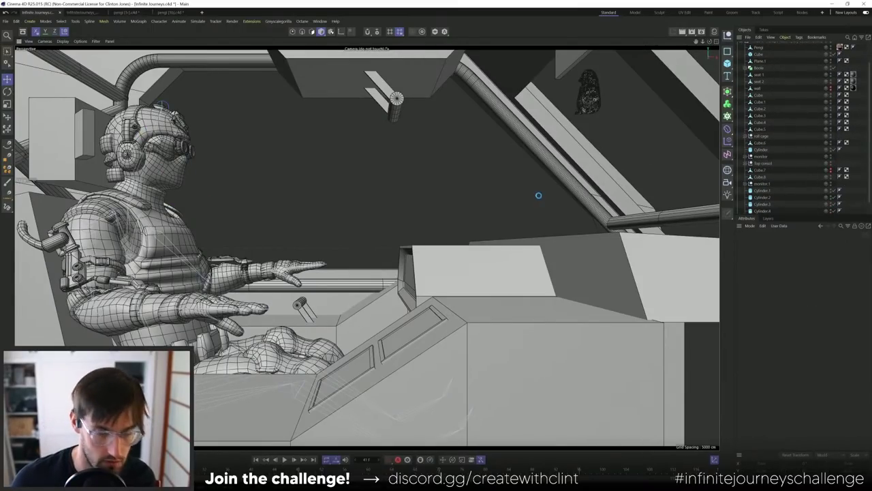
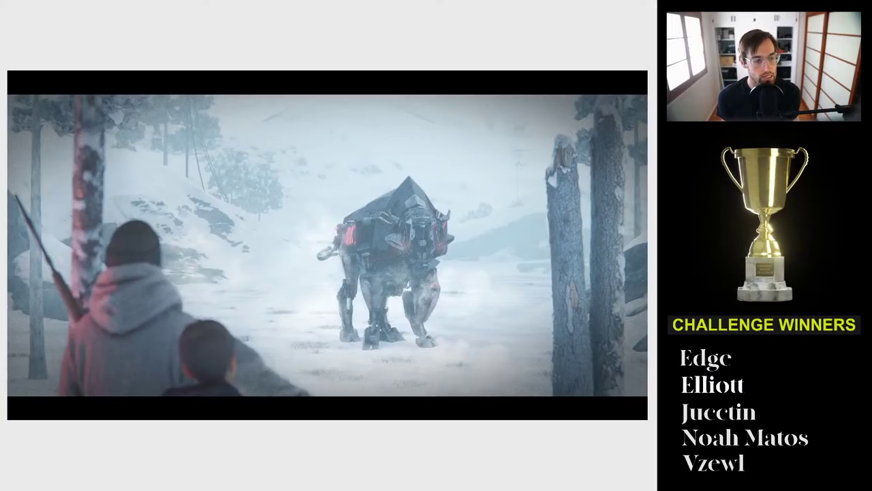
- Advance to the render of a bucket-headed robot watering a night garden with a red hose
key("Right")
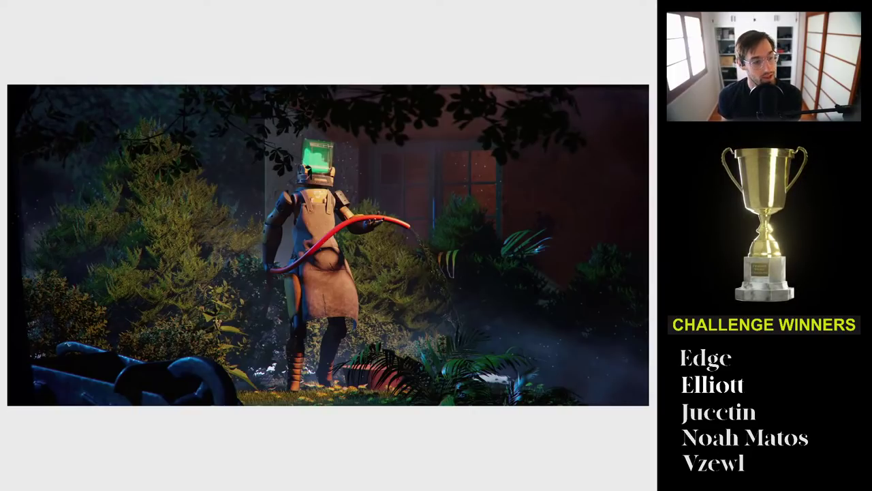
- Show the next render: a figure beside a tree under a glowing green wireframe arch
key("Right")
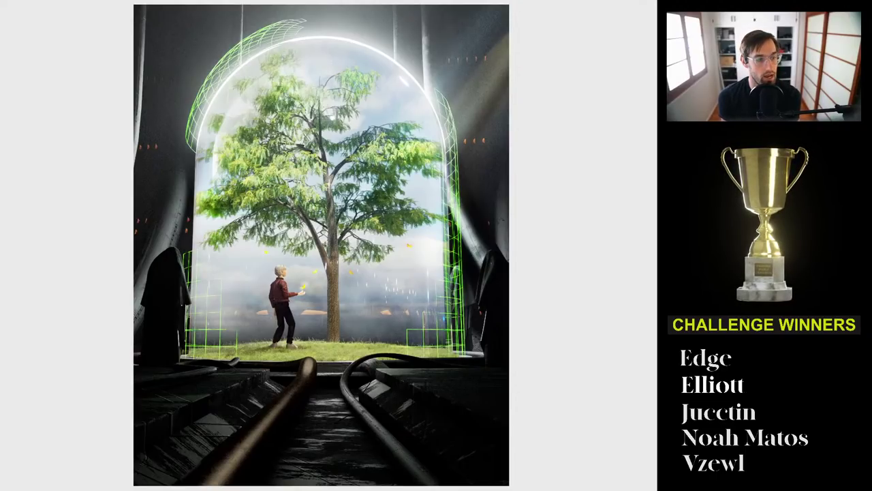
- Advance to the render of white daisies sprouting from soil cupped in robotic hands
key("Right")
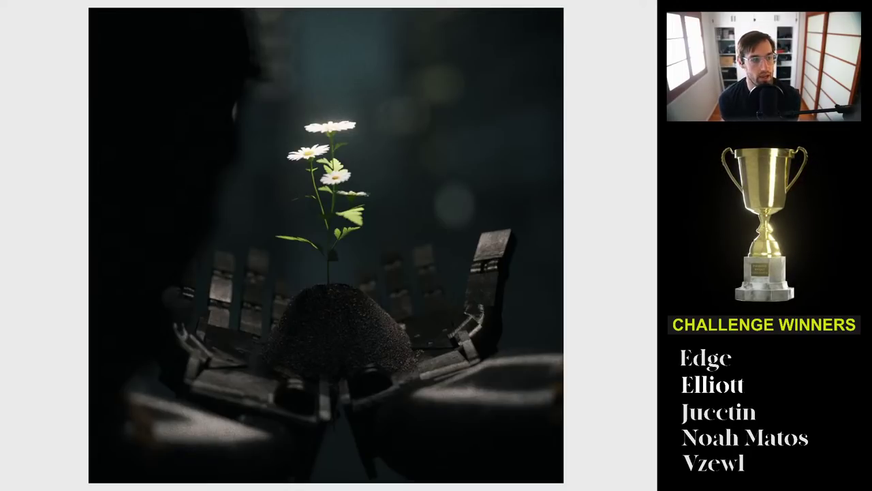
key("Right")
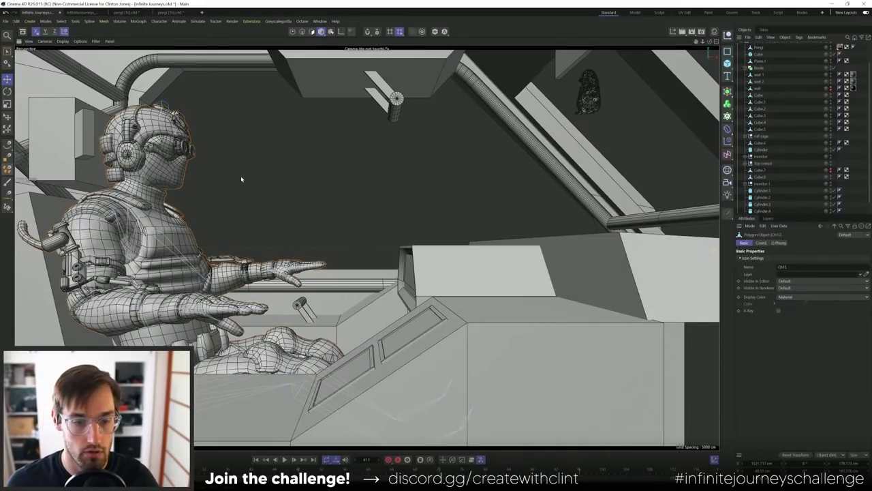
- Deselect ChS and select the Boole object to display its A subtract B mode
left_click(320, 208)
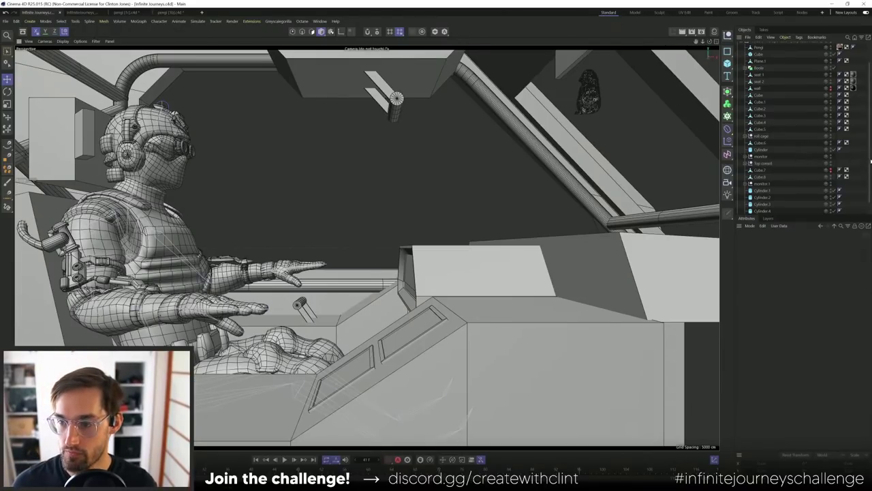
scroll(855, 165, "down", 2)
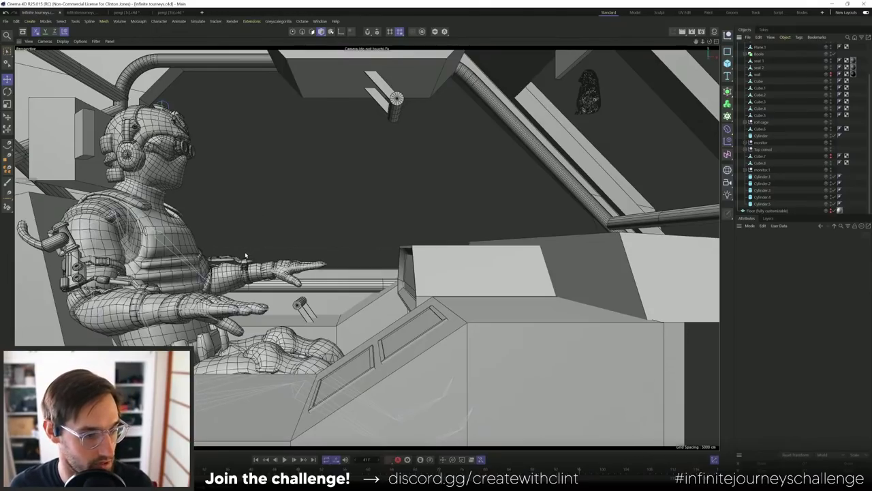
left_click(324, 308)
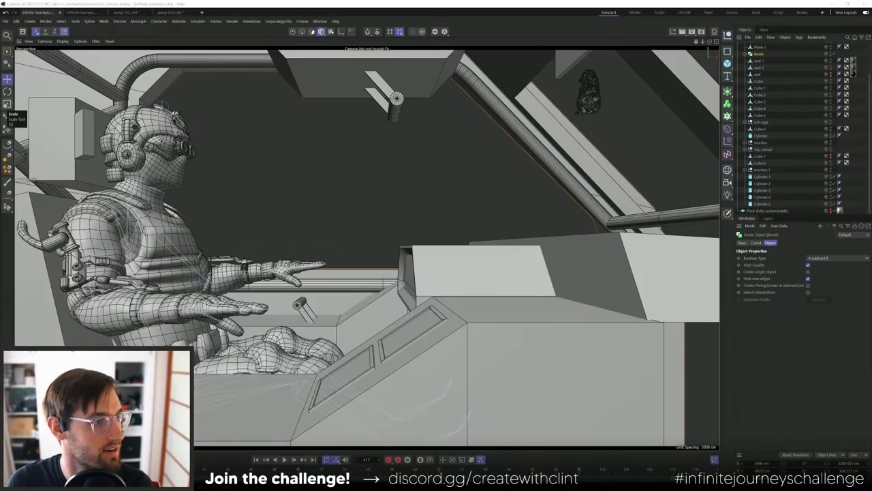
- Switch to Chrome showing Blockout.png, the mannequin behind a wooden railing facing desert rocks
key("alt+Tab")
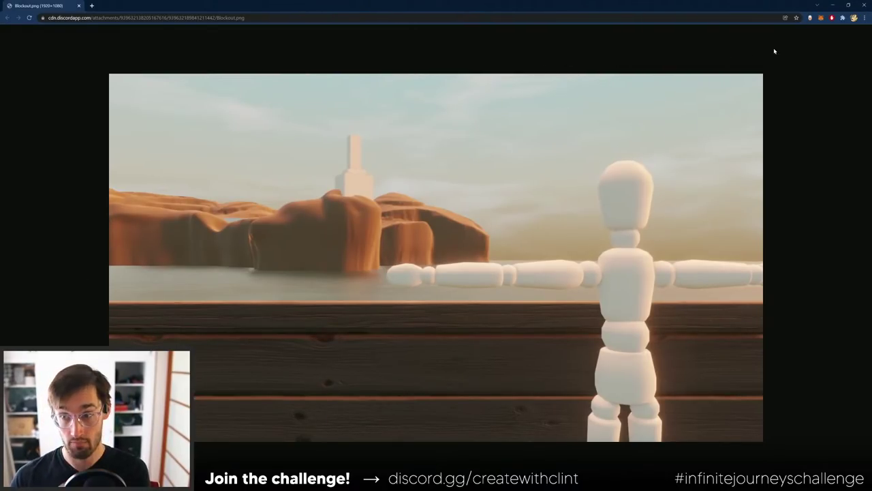
- Close the Blockout.png browser window to get back to the Cinema 4D cockpit scene
left_click(864, 5)
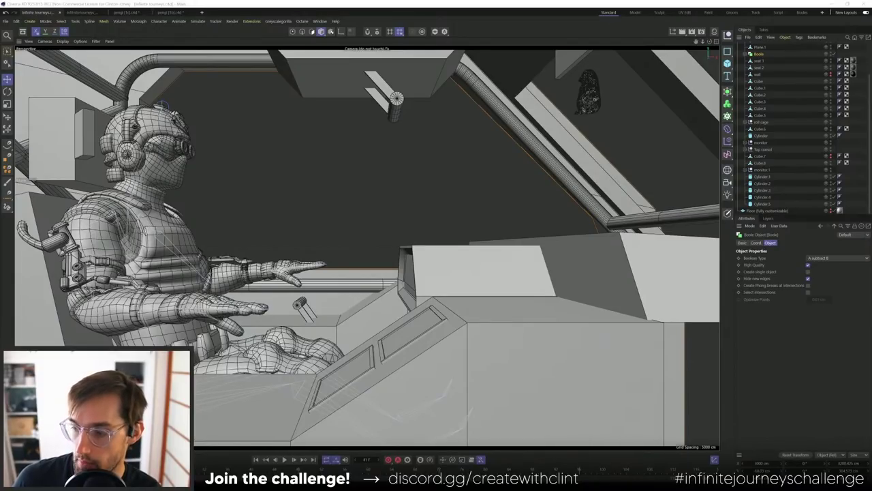
- Switch to Chrome and maximize its window to fill the screen
key("alt+Tab")
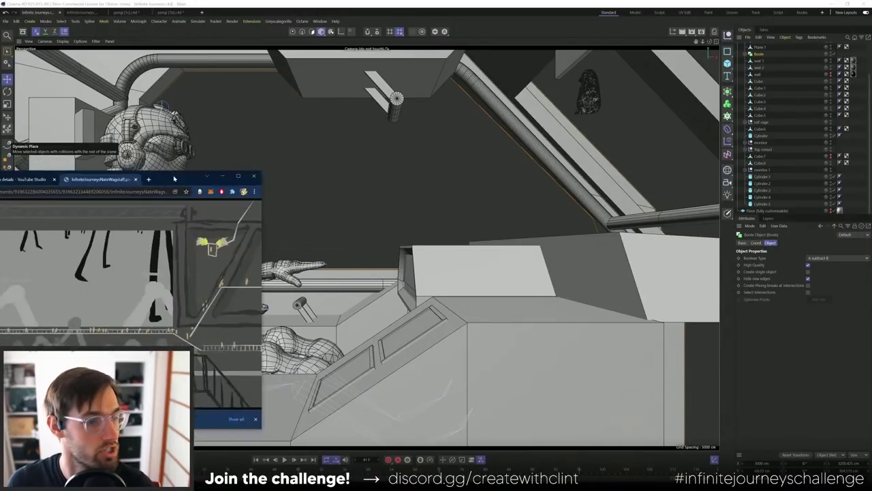
double_click(174, 179)
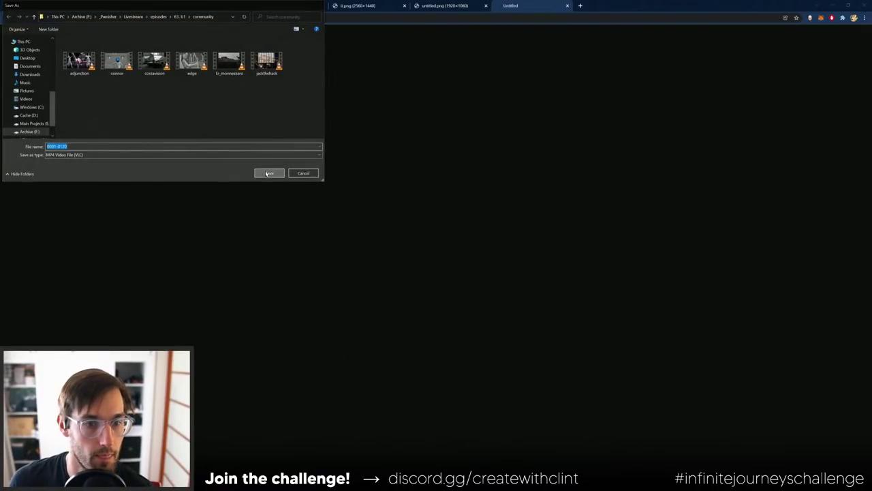
- Save 0001-0120.mp4 to the community folder, then close VLC after watching it
left_click(269, 173)
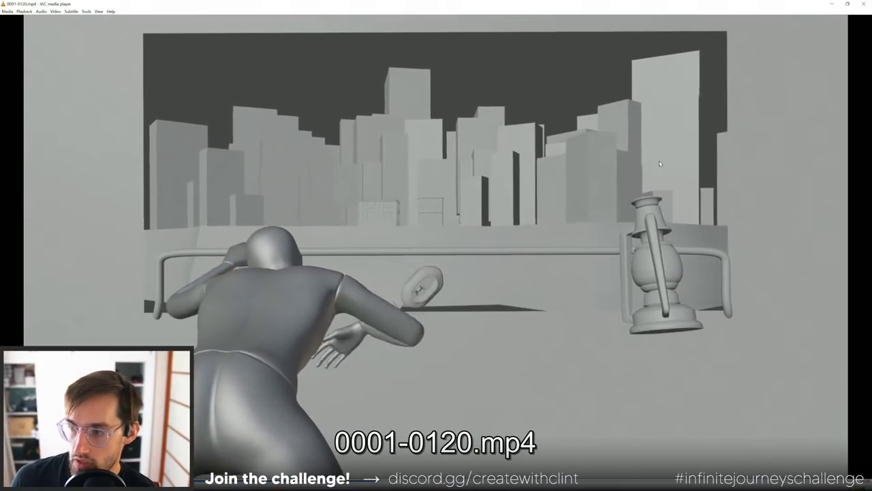
left_click(832, 3)
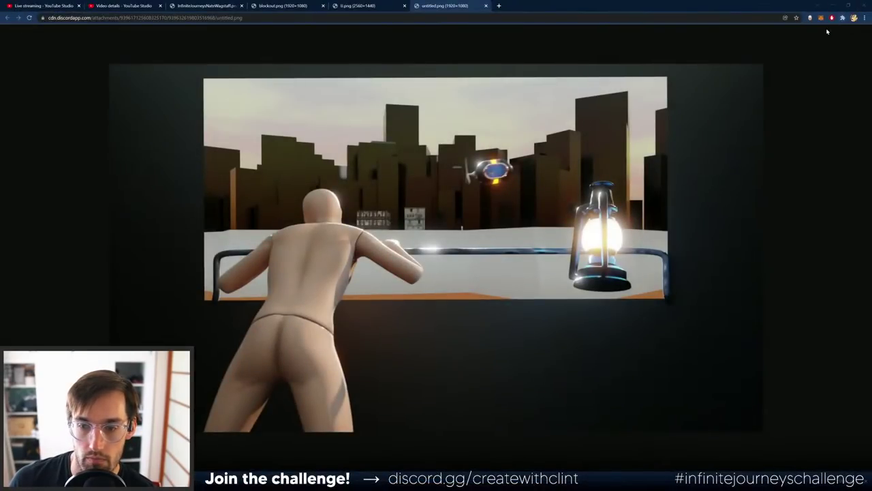
- Close the untitled.png render tab in Chrome
left_click(486, 5)
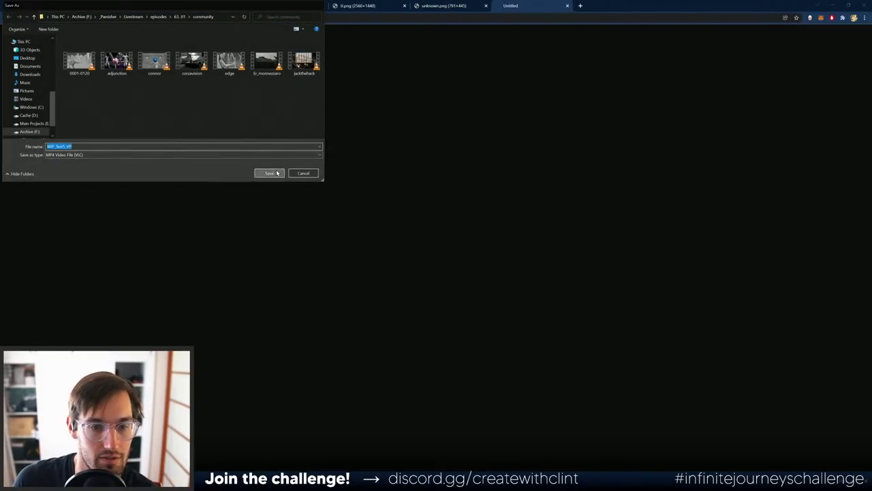
- Save WIP_Test5_VP.mp4 to the community folder and exit VLC fullscreen playback
left_click(269, 173)
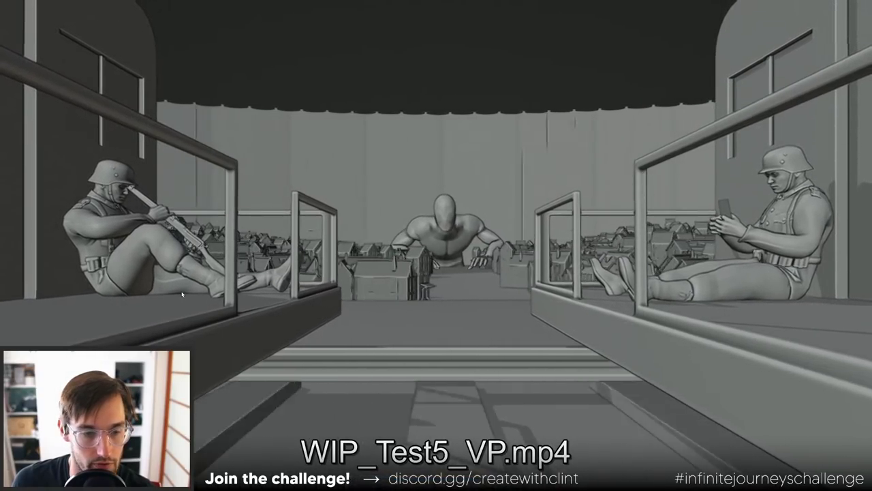
key("Escape")
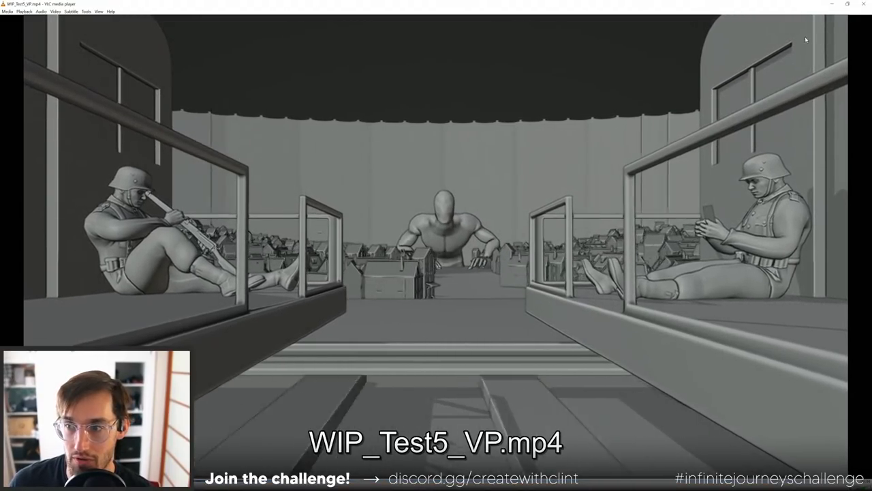
- Close the video player and compare the train interior sketch with the Maya blockout screenshot
left_click(864, 4)
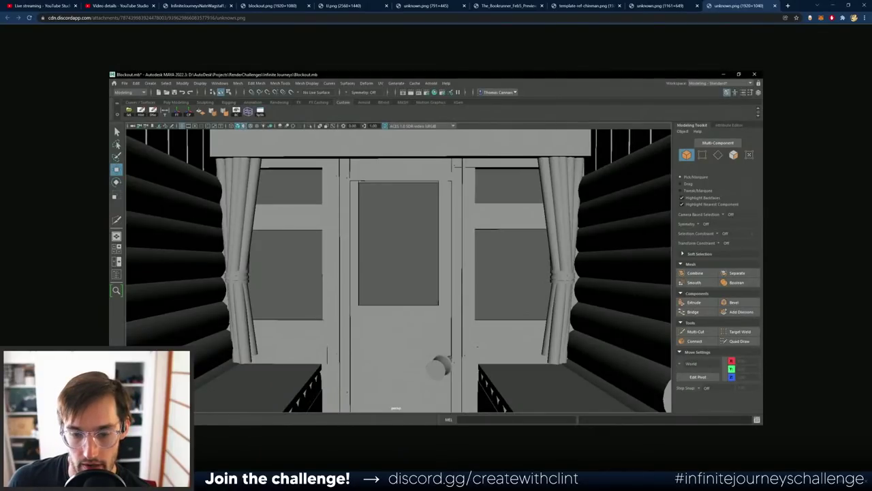
left_click(658, 7)
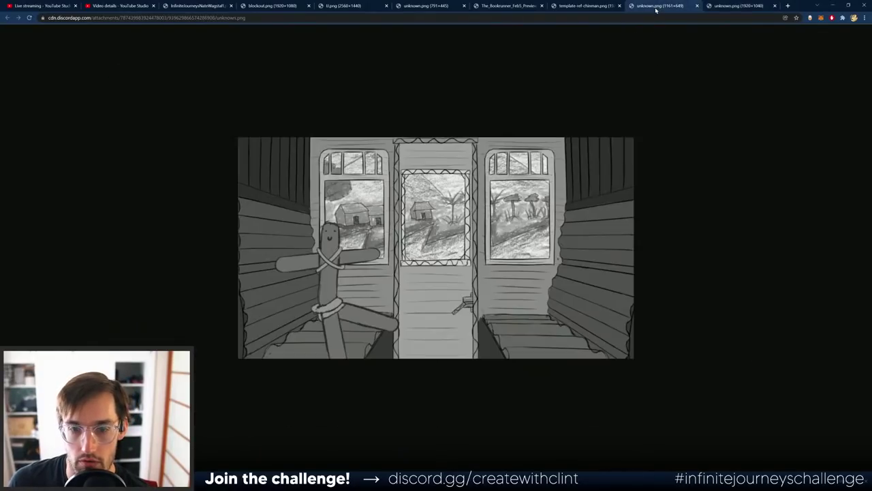
left_click(736, 6)
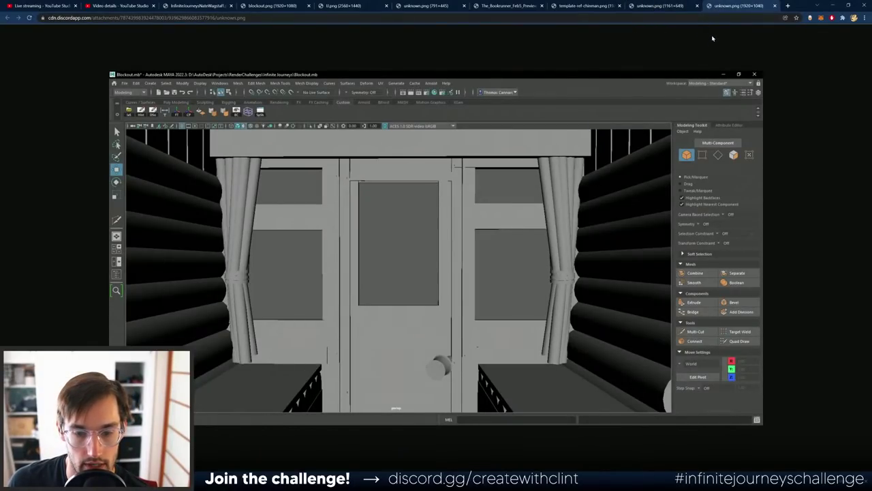
left_click(671, 9)
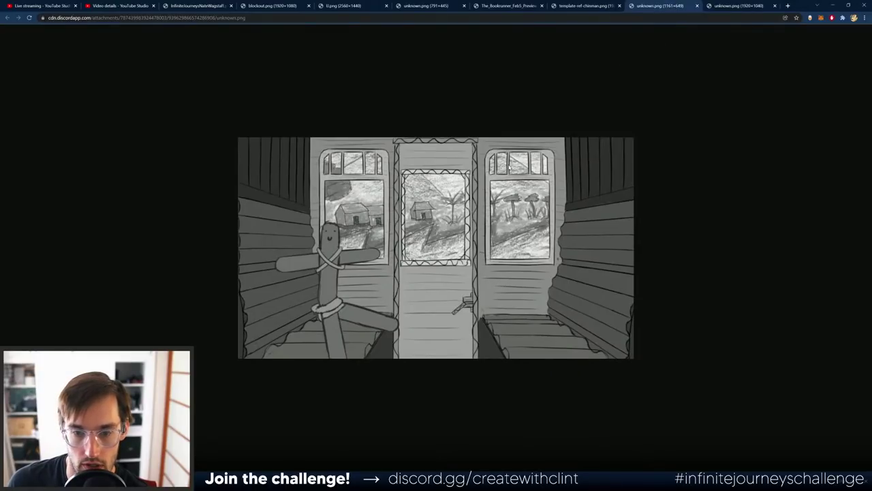
left_click(740, 6)
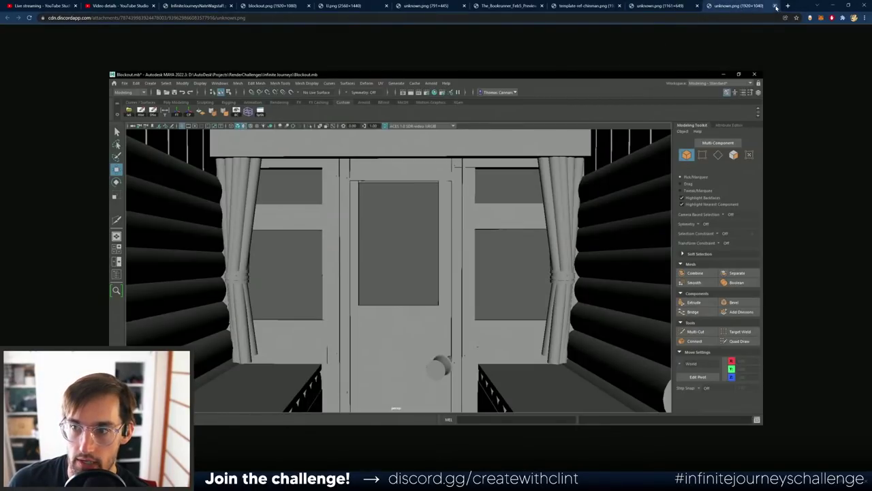
- Close the Maya screenshot and train sketch, then save clip 0001-0120 (1) as MP4 in the community folder
left_click(775, 7)
left_click(733, 7)
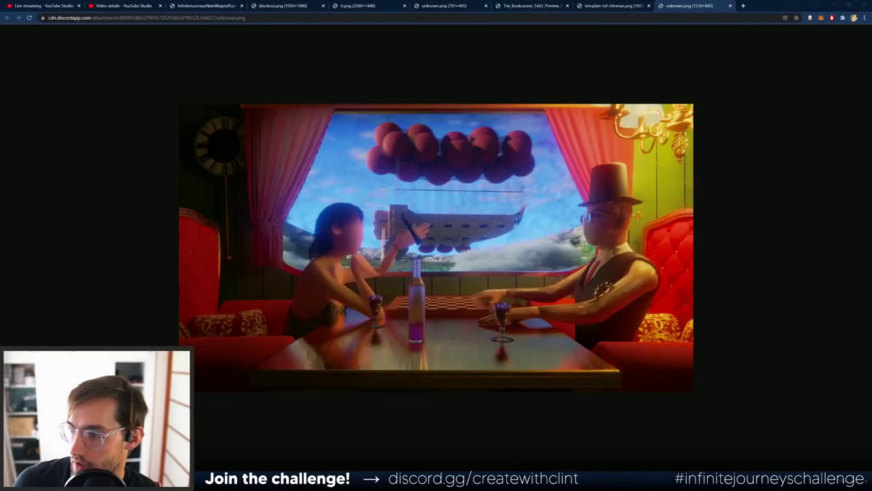
key("ctrl+s")
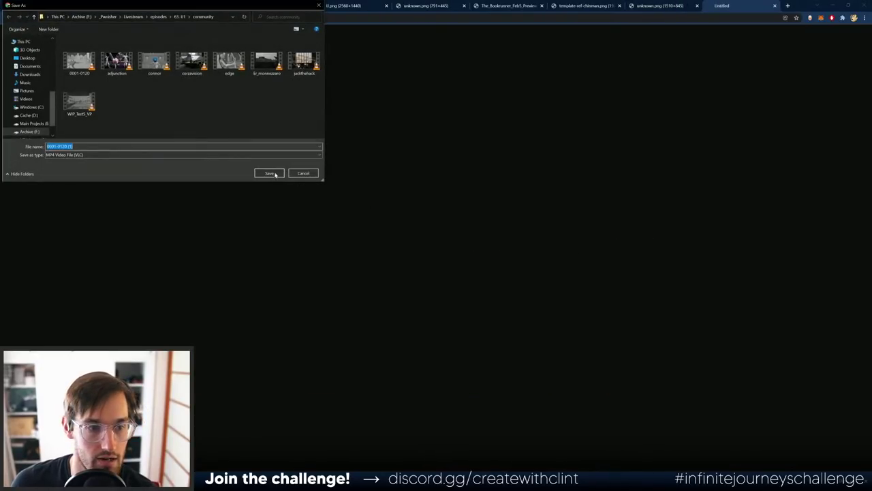
left_click(274, 172)
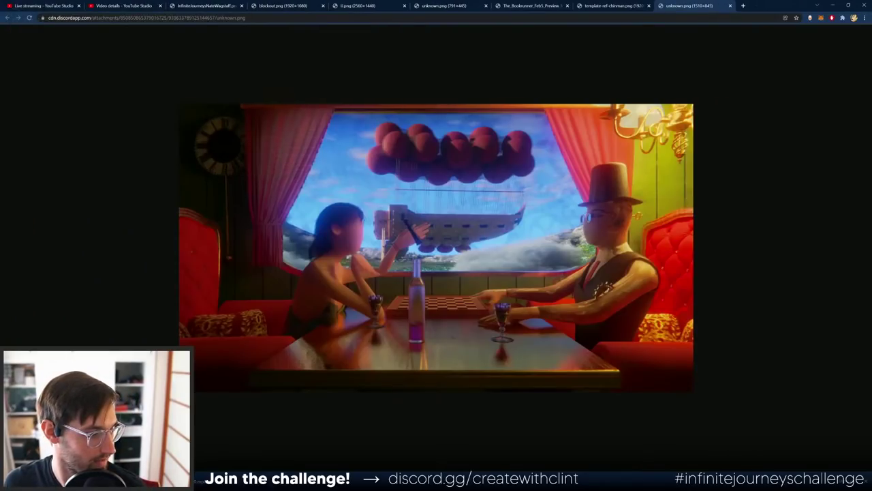
- Watch 0001-0120 (1).mp4 fullscreen in VLC, then exit fullscreen and close the player
key("alt+Tab")
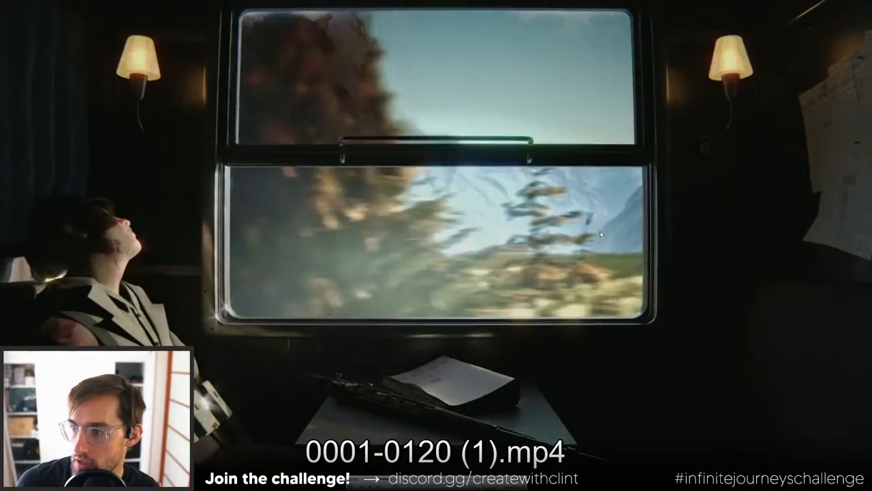
key("Escape")
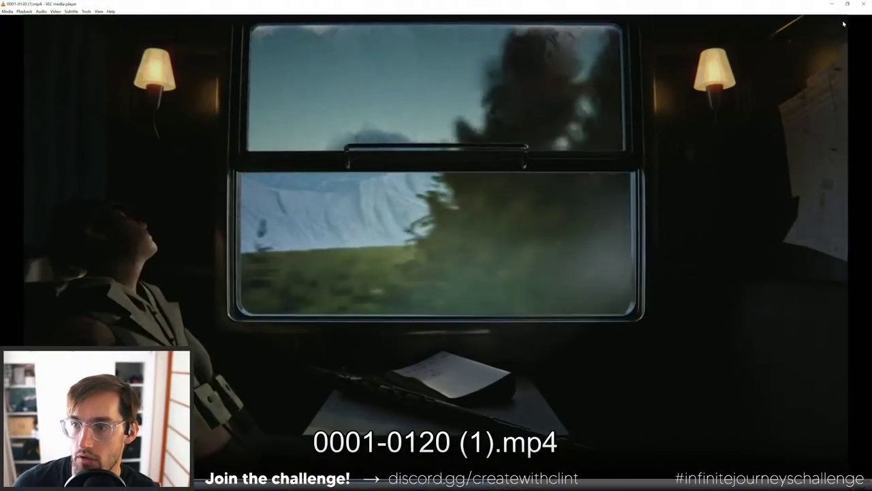
left_click(863, 5)
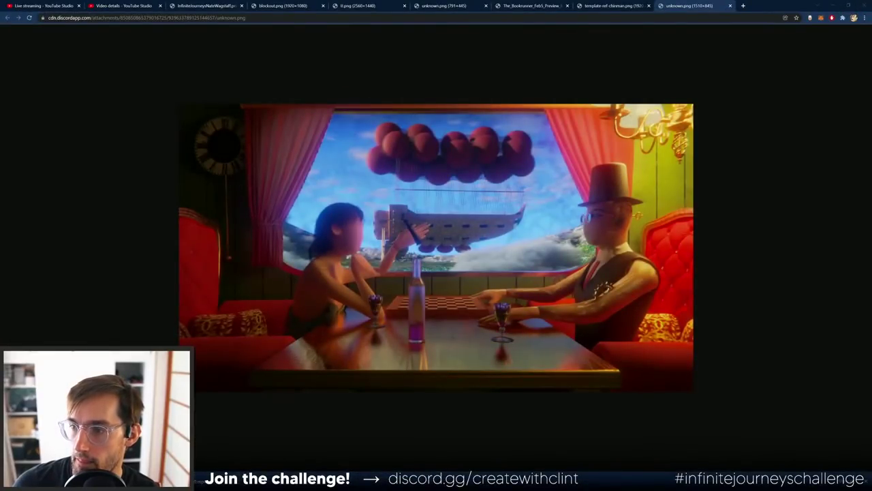